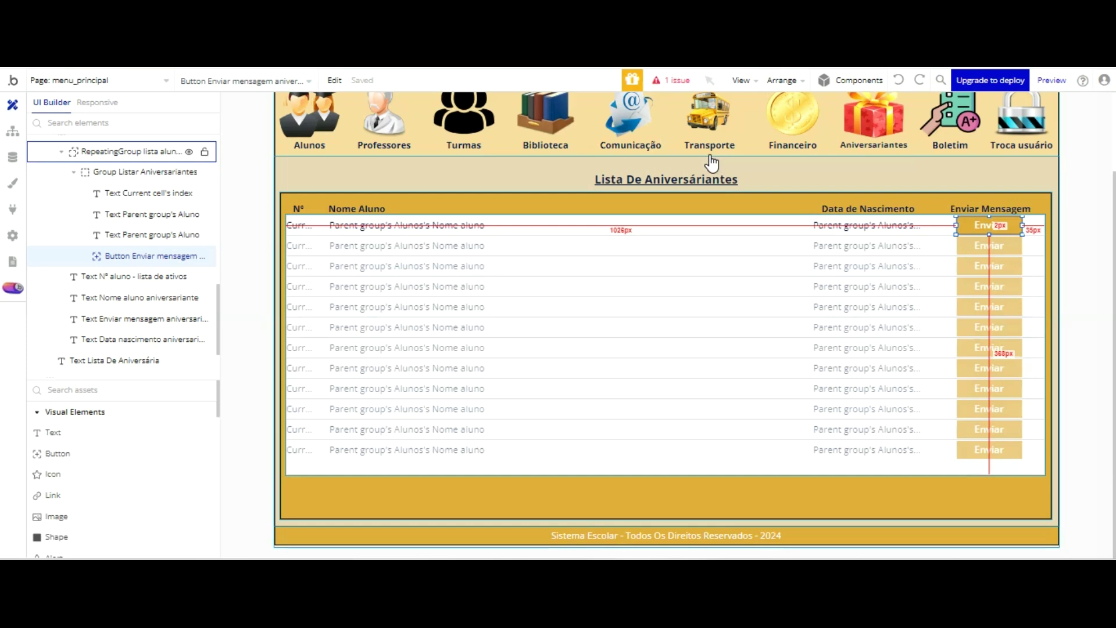
- Review the 'All Alunos modified' records in App data, then go back to the Design view
scroll(133, 154, up, 3)
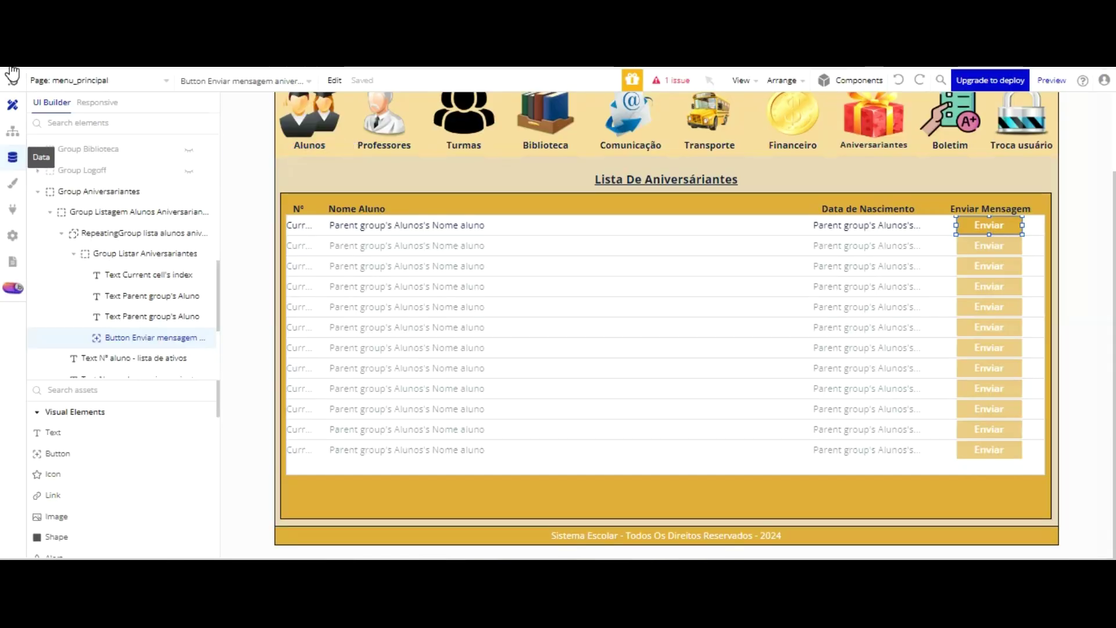
click(13, 157)
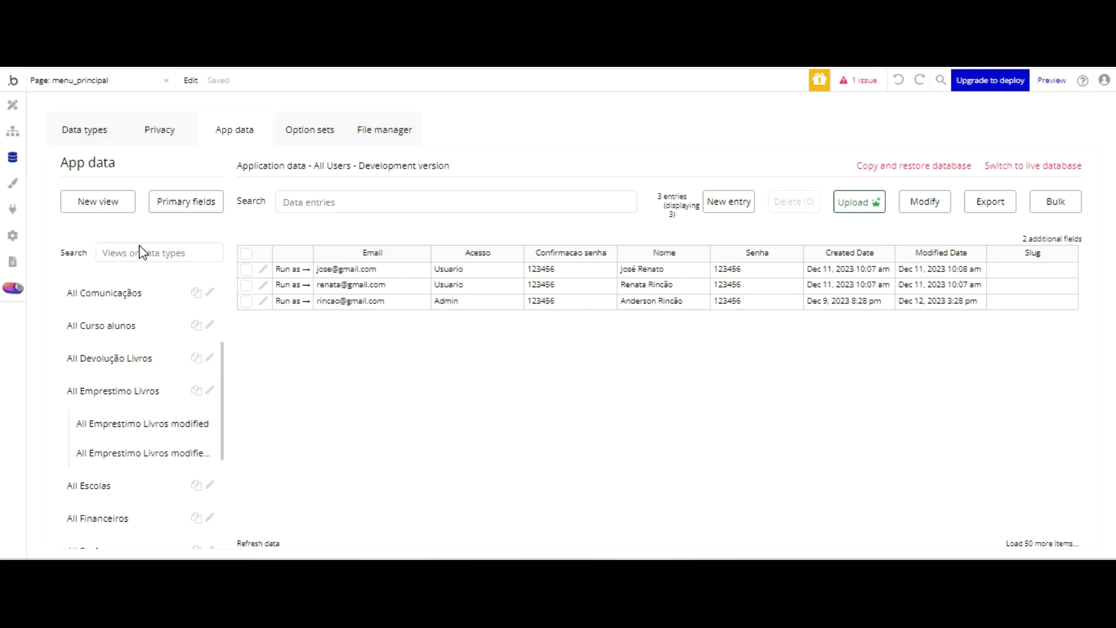
scroll(140, 279, down, 3)
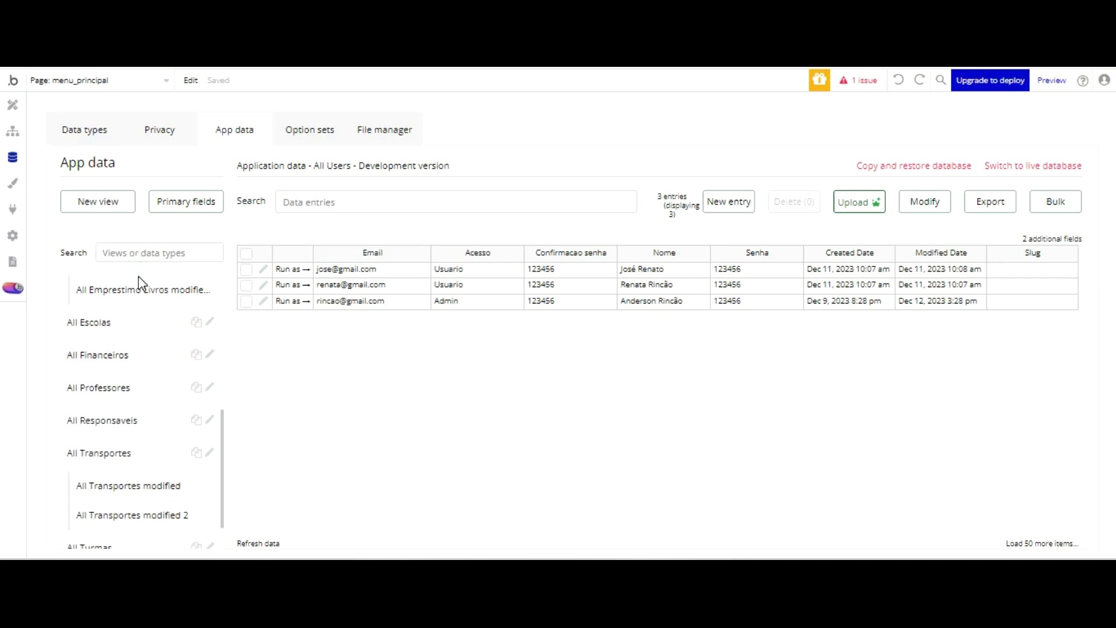
scroll(139, 277, up, 5)
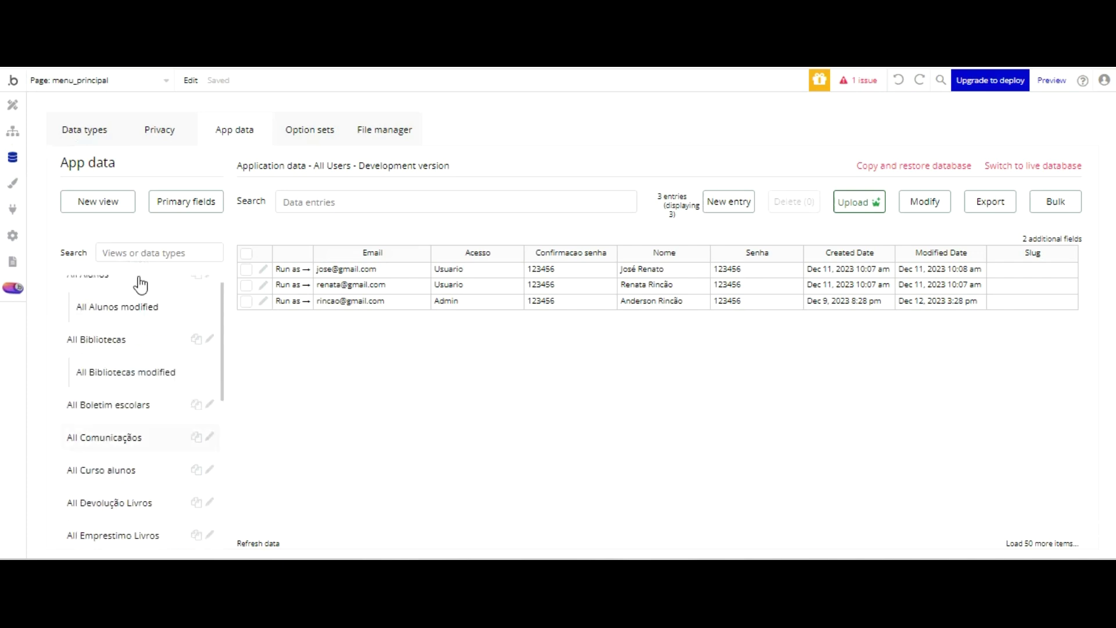
click(119, 326)
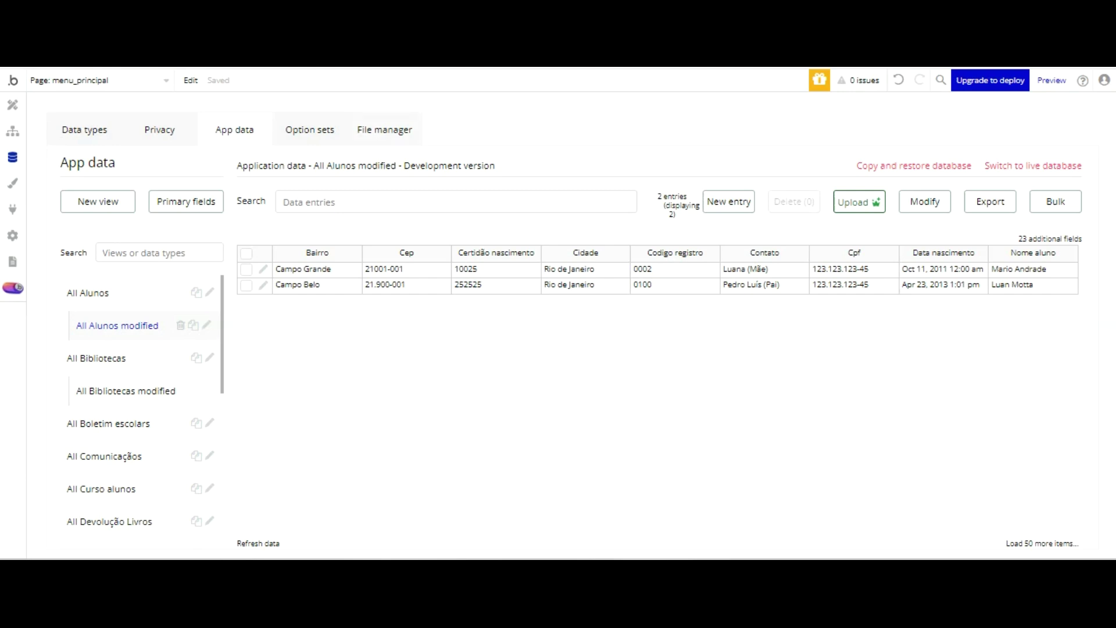
click(12, 105)
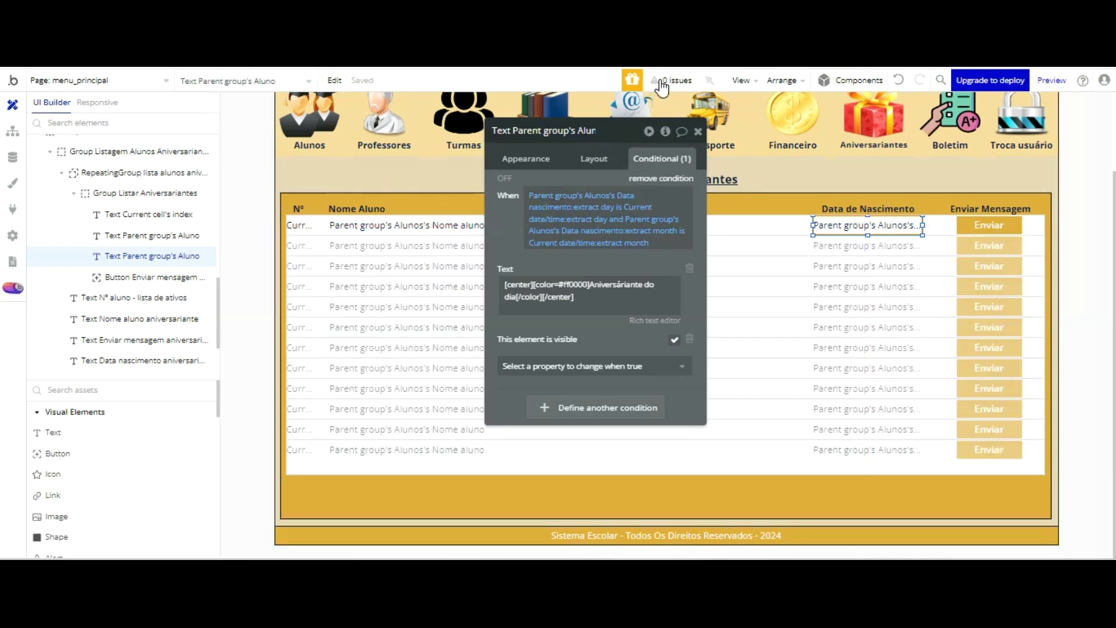
- Delete the birthday condition and make the RepeatingGroup's source 'Search for Alunos:filtered'
click(661, 178)
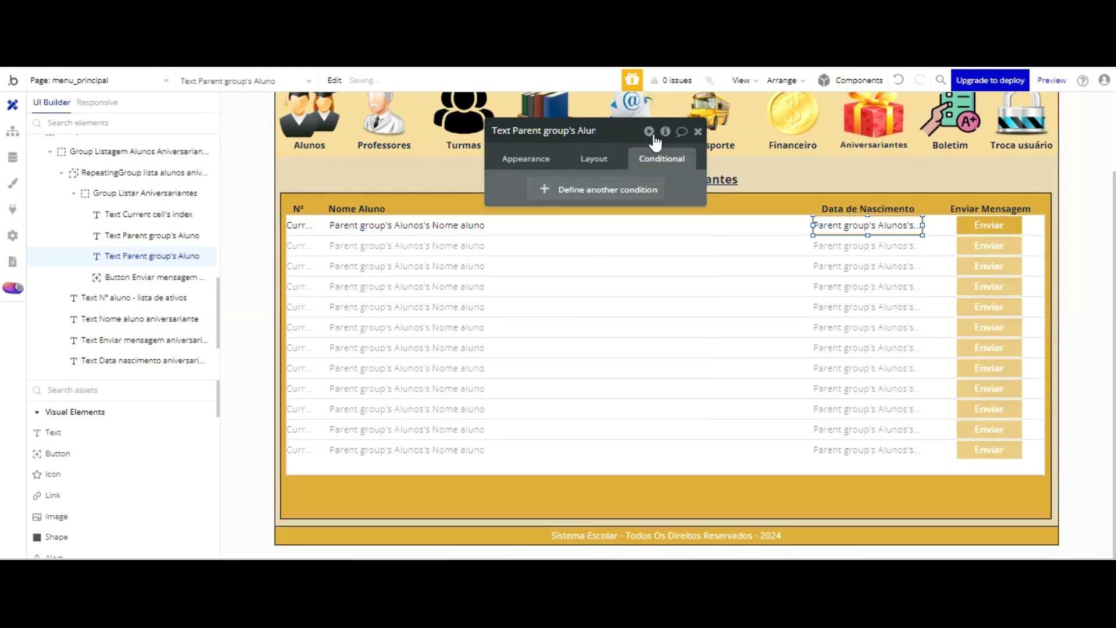
click(672, 265)
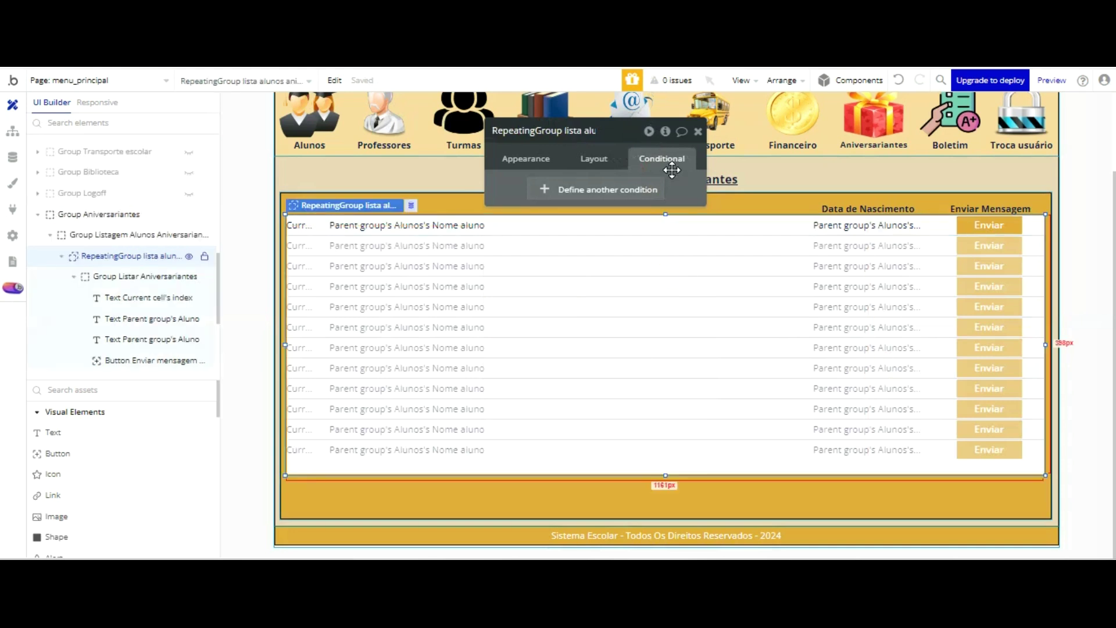
click(526, 158)
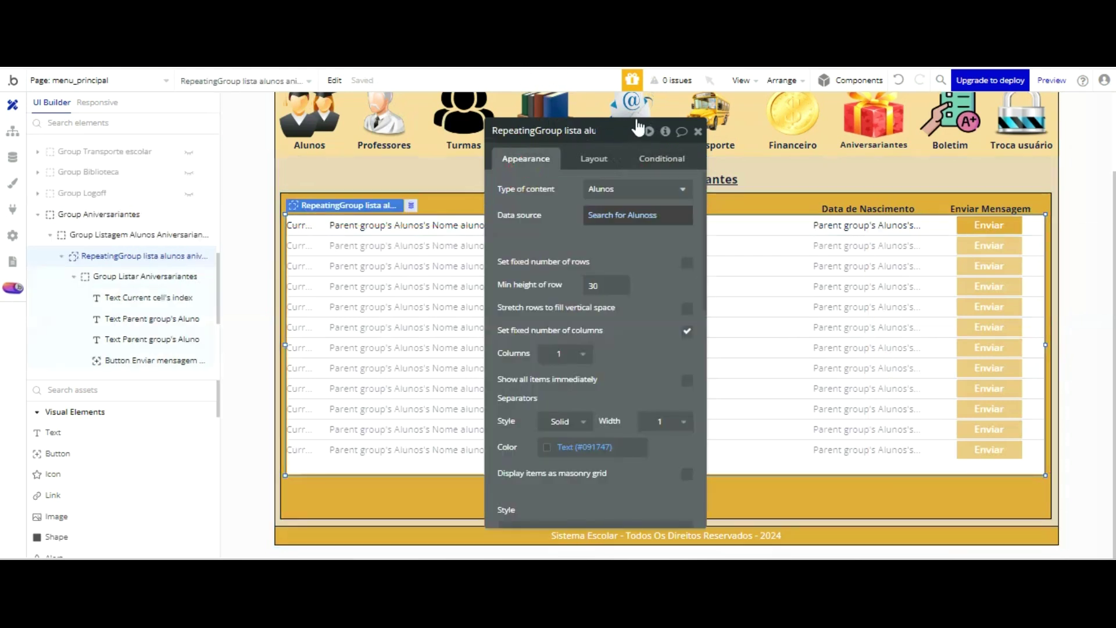
click(636, 214)
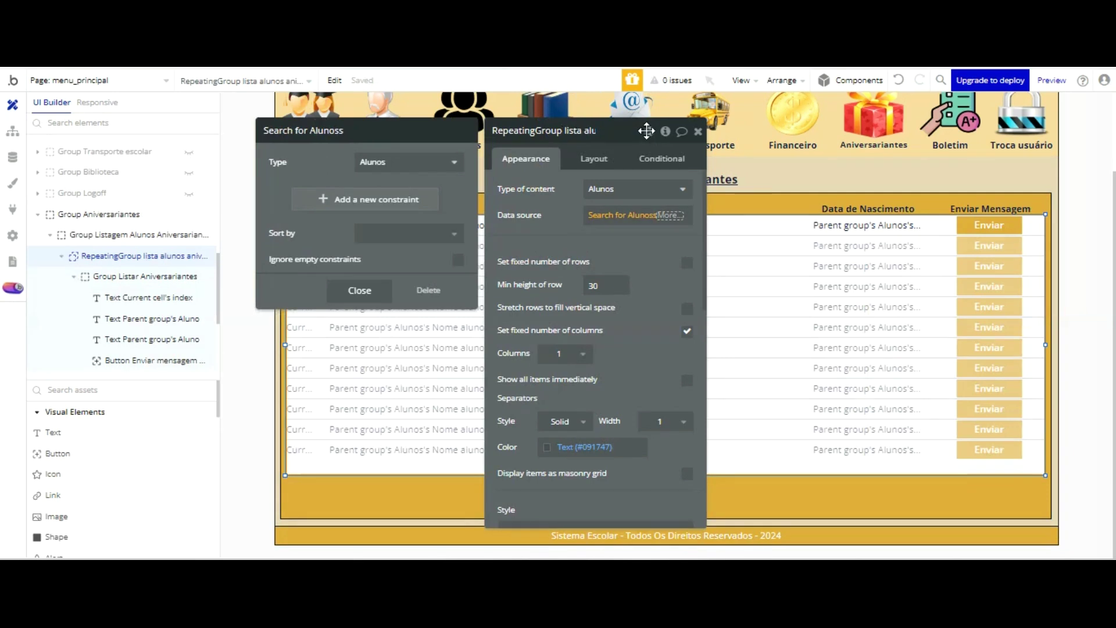
click(669, 214)
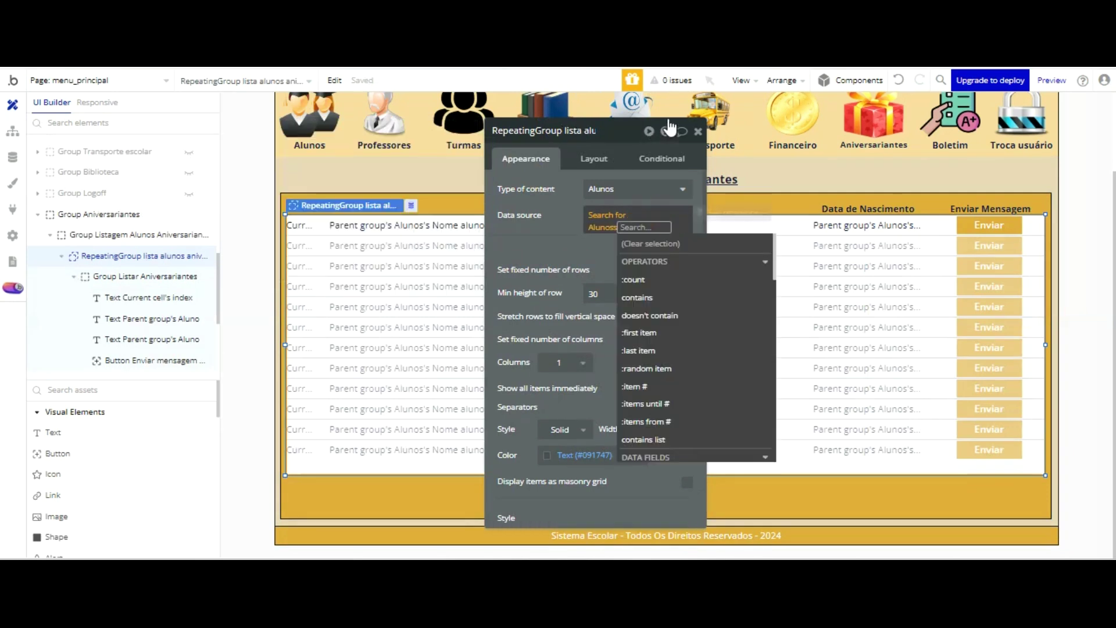
text(fil)
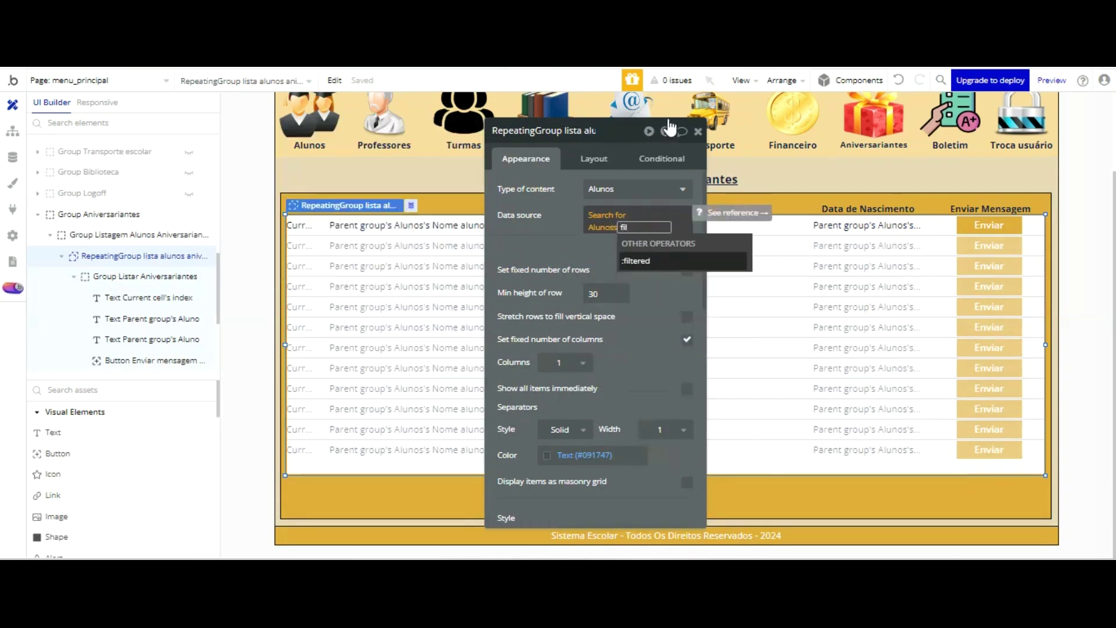
key(Return)
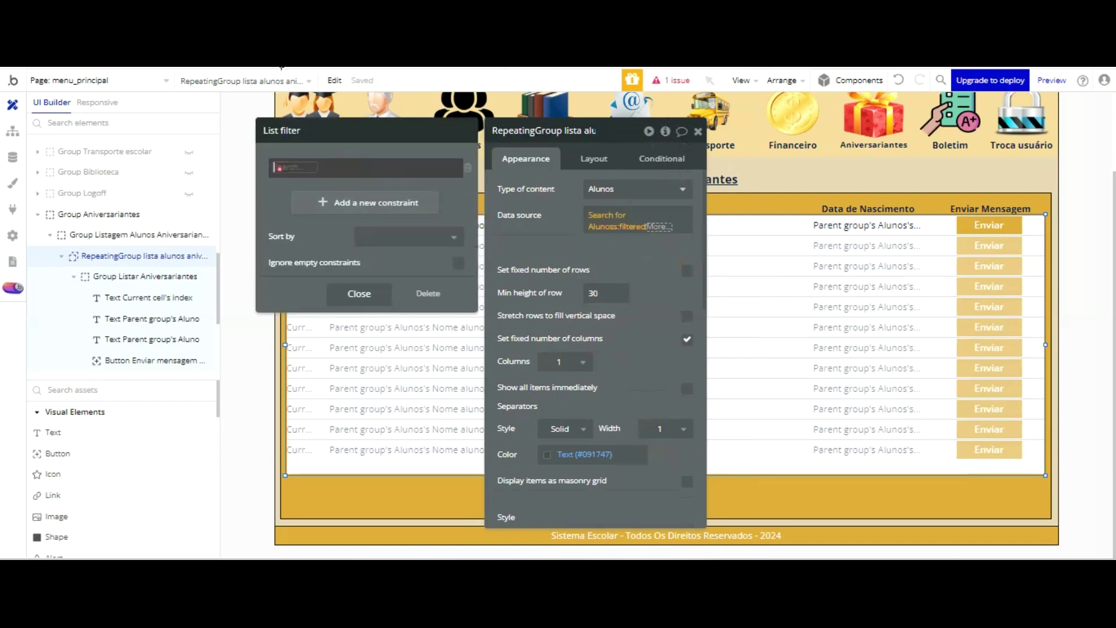
- Add an advanced constraint formatting each Aluno's Data nascimento with the custom format dd/mm
click(278, 168)
text(ad)
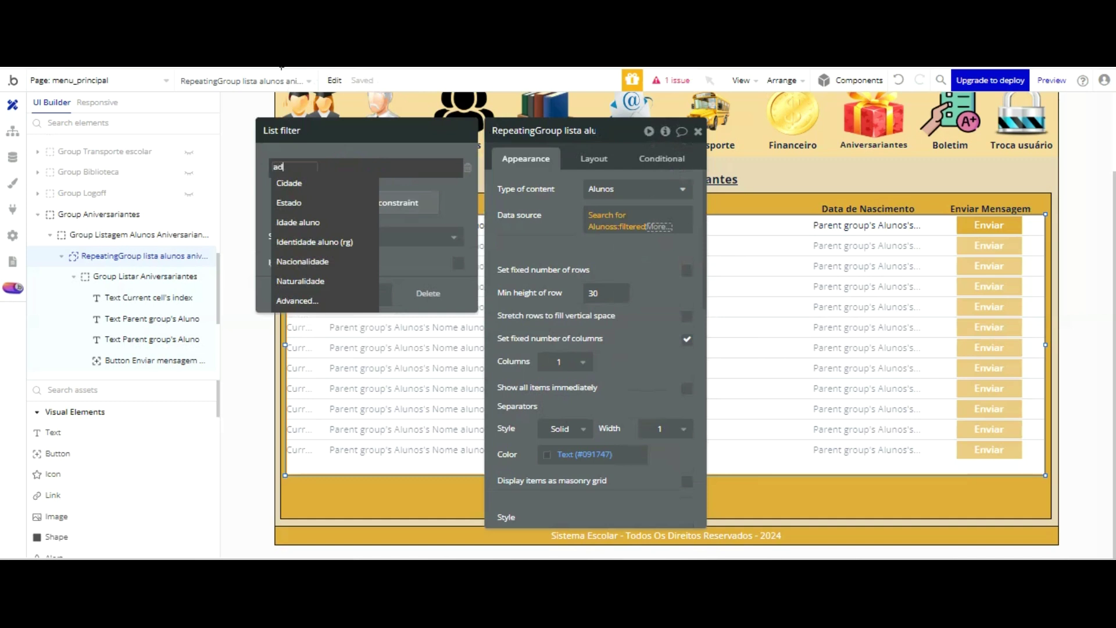
click(316, 301)
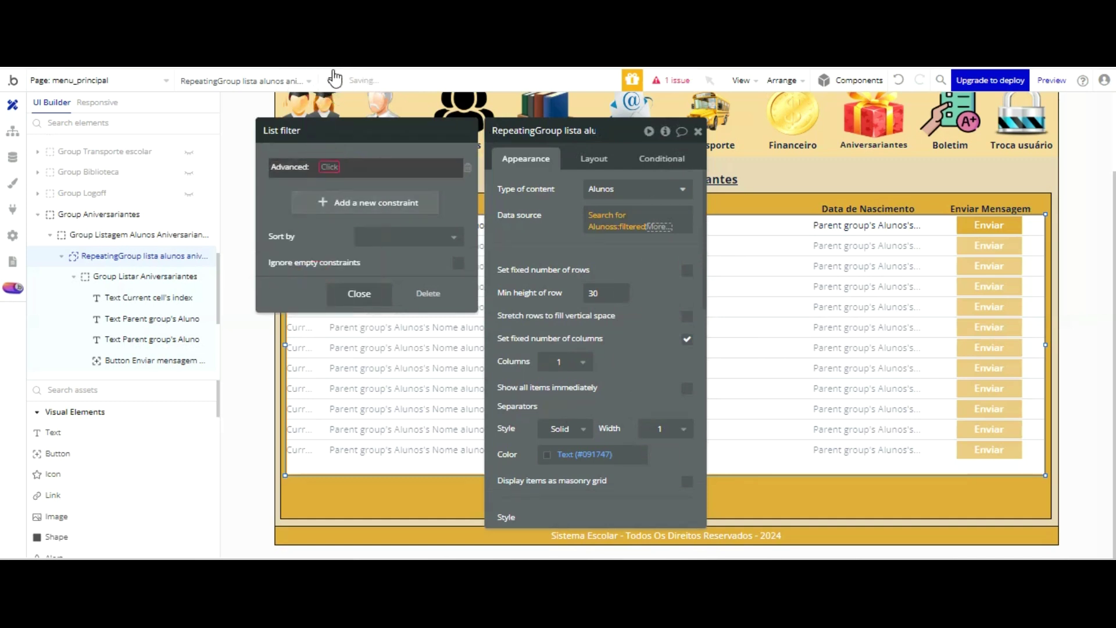
key(Return)
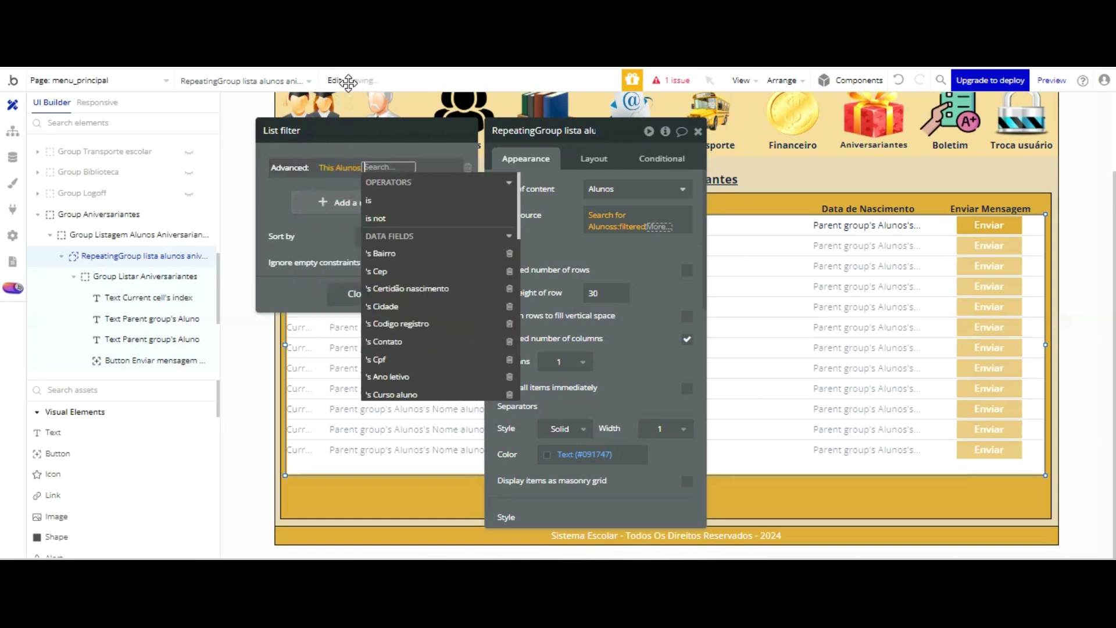
scroll(439, 215, down, 2)
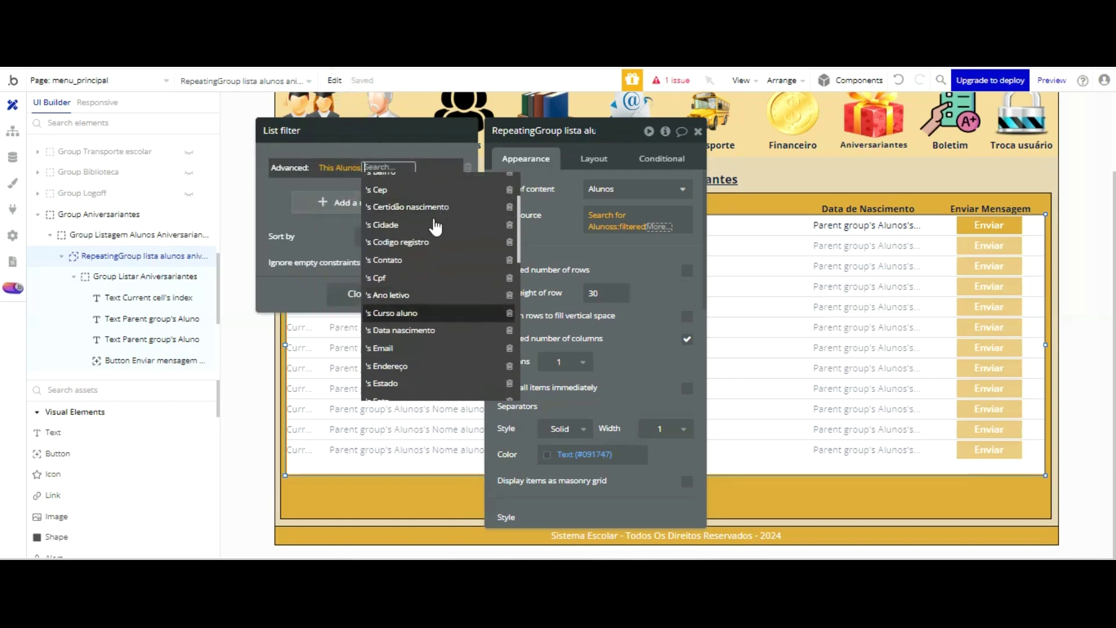
key(Return)
key(Up)
key(Up)
key(Up)
key(Up)
key(Up)
key(Up)
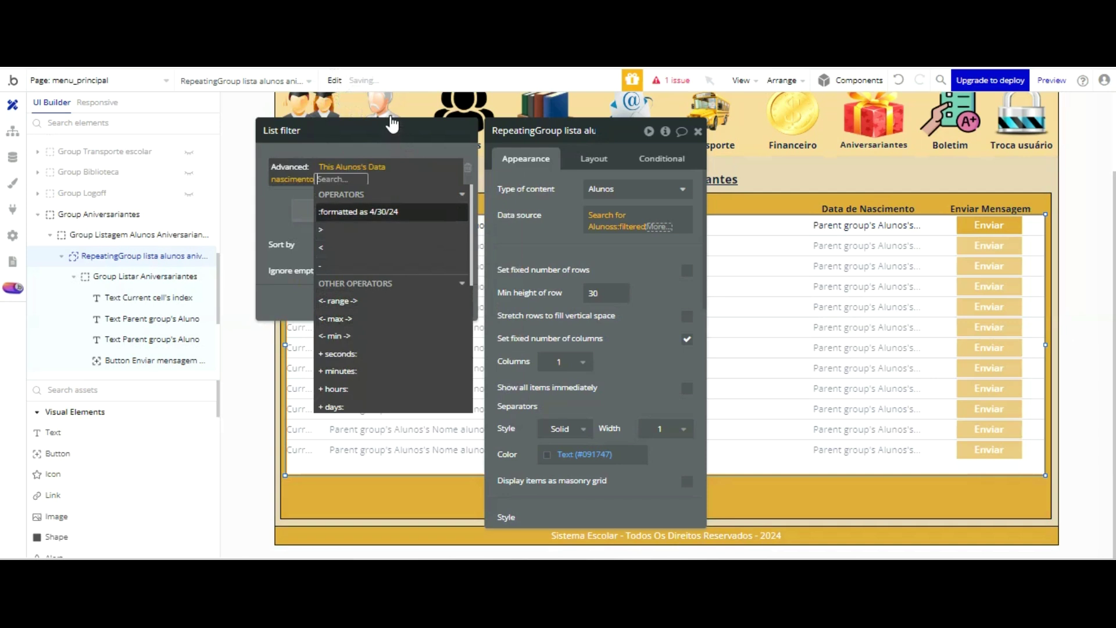
key(Return)
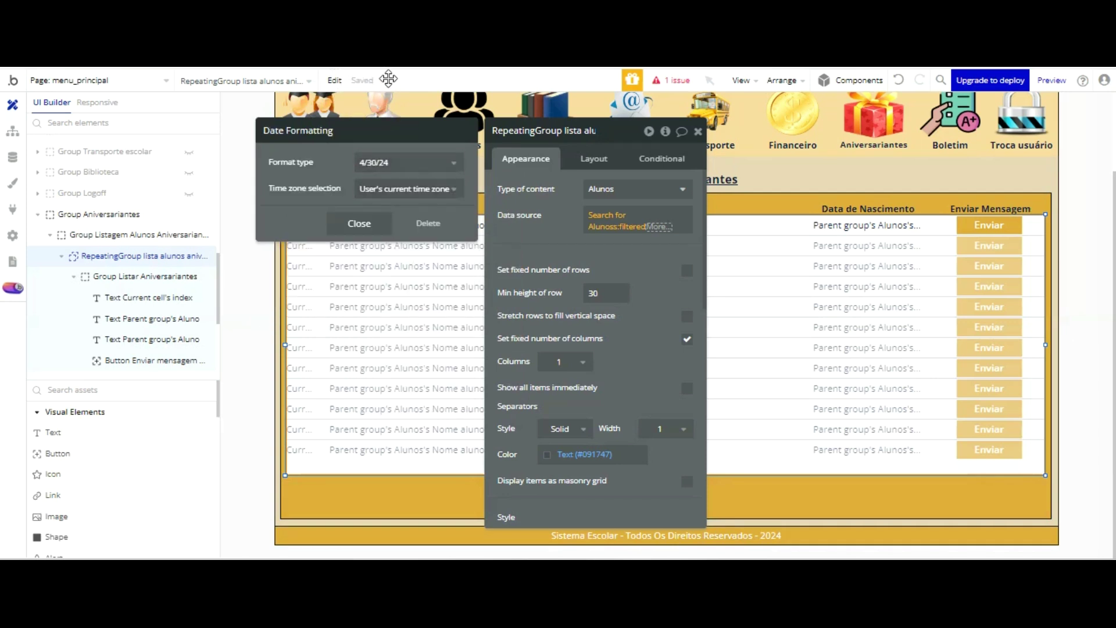
click(400, 163)
click(401, 370)
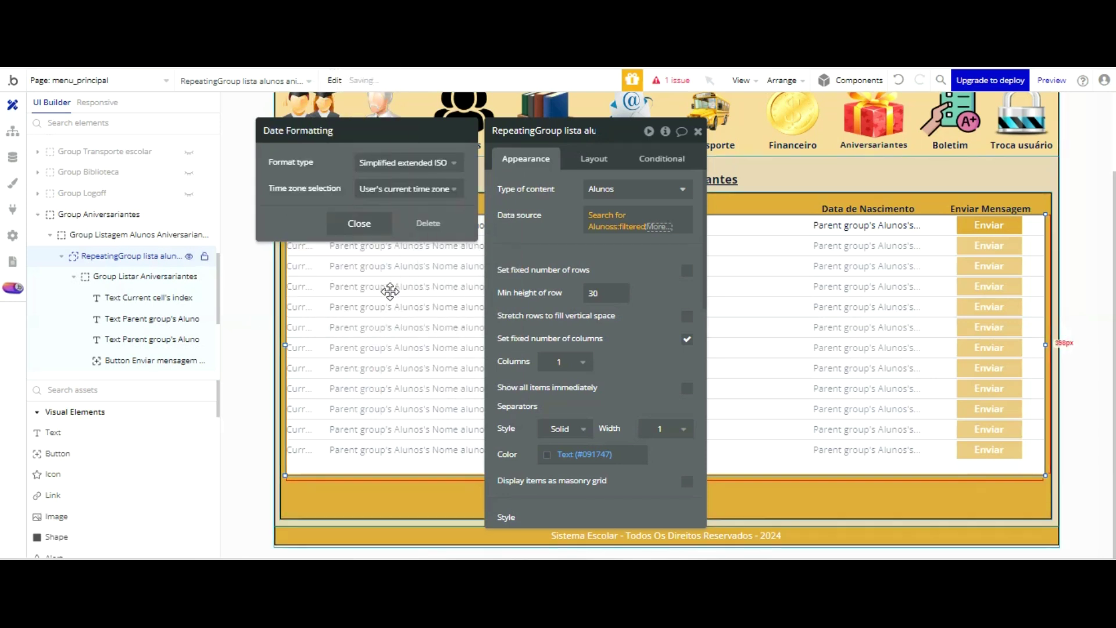
click(404, 163)
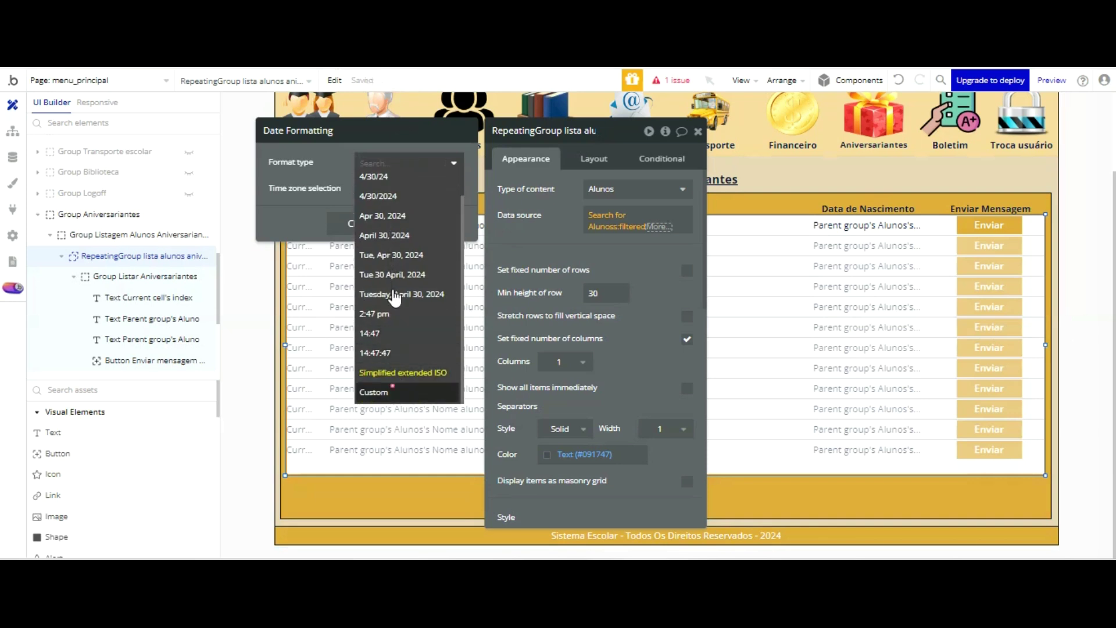
click(381, 391)
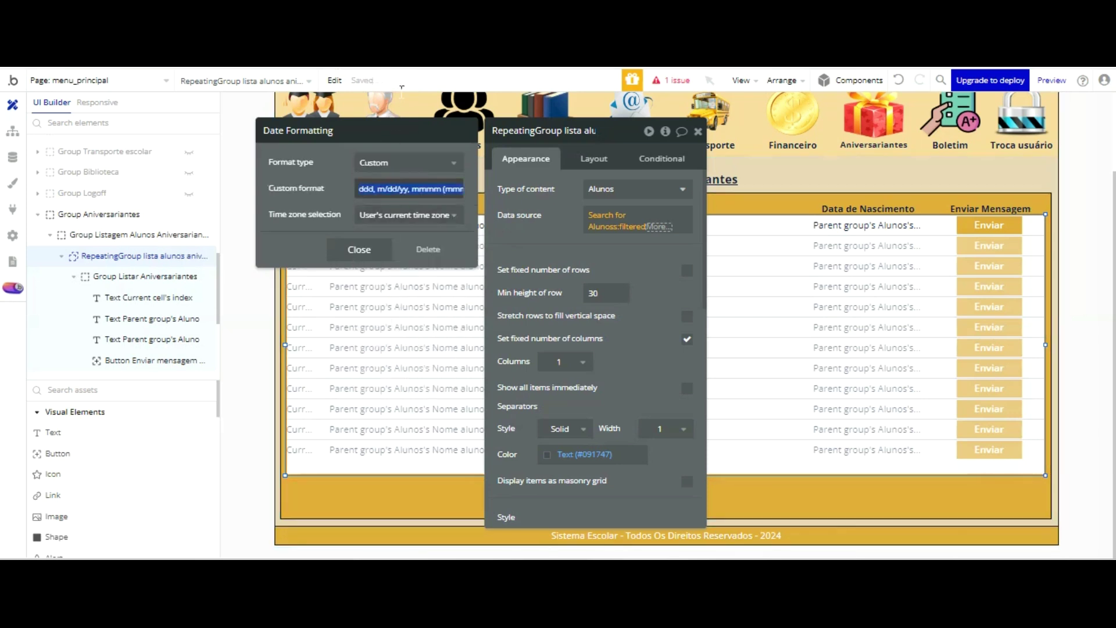
text(dd/mm)
click(309, 145)
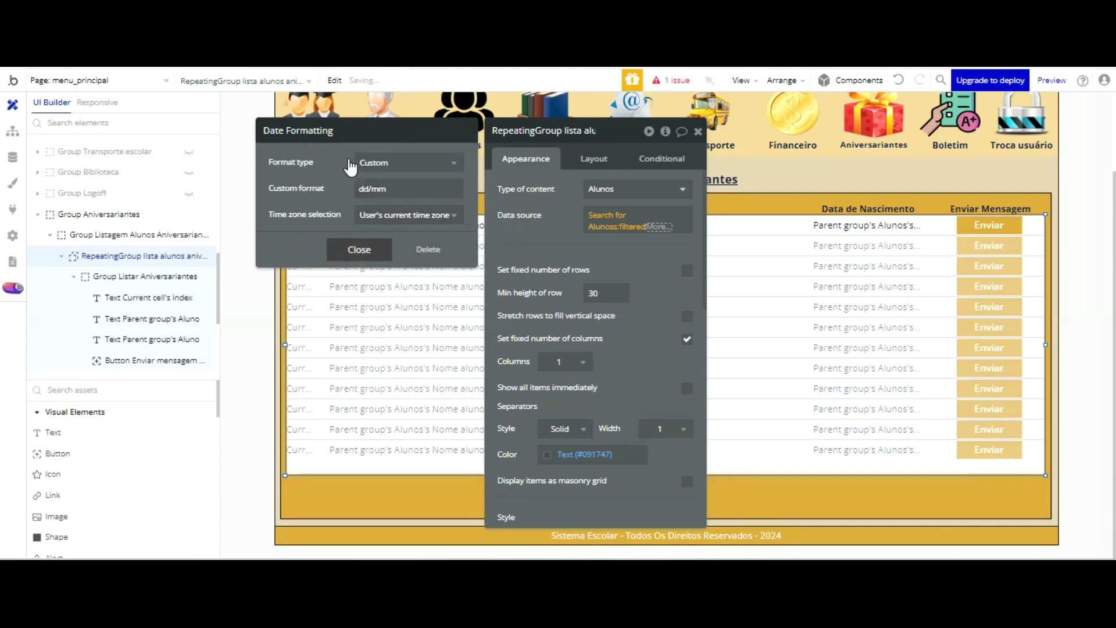
click(359, 249)
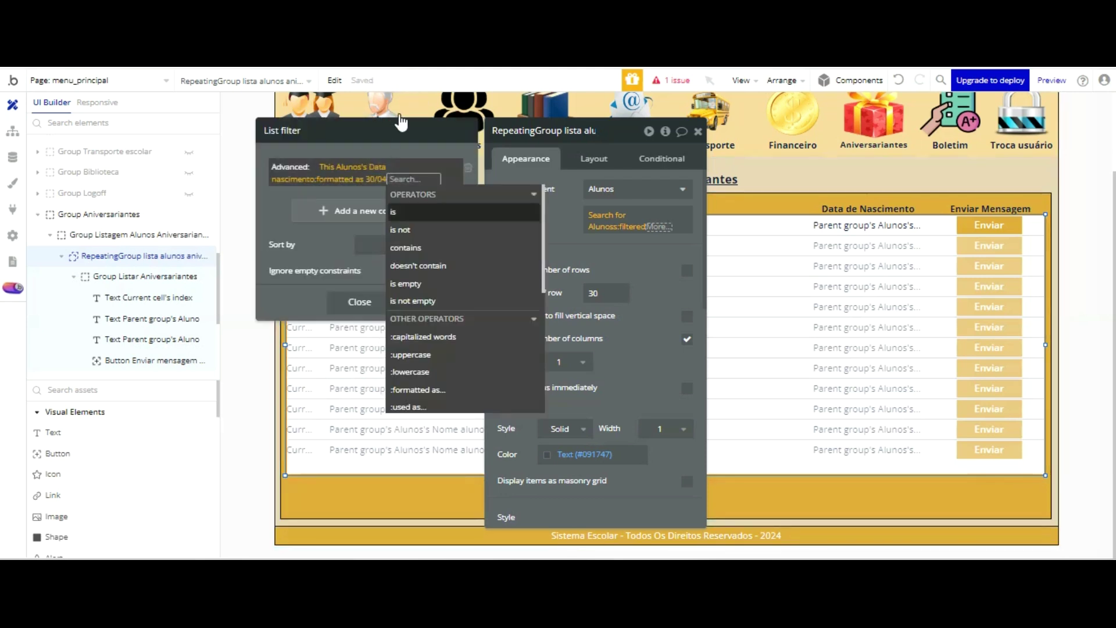
- Require it to equal Current date/time formatted as custom dd/mm, and close the filter
key(Return)
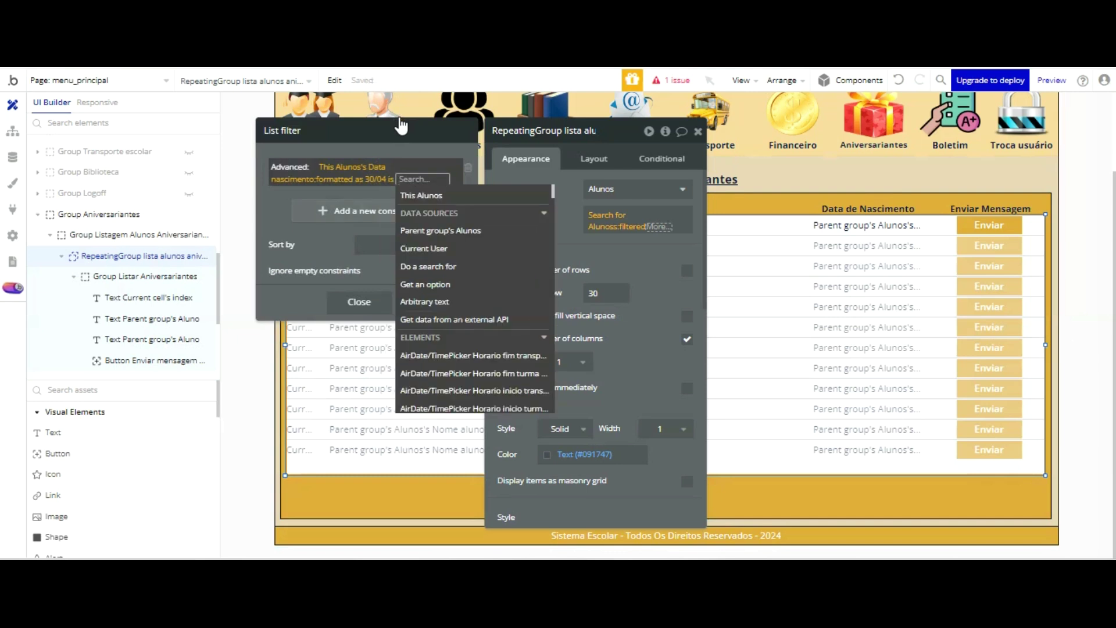
text(curren)
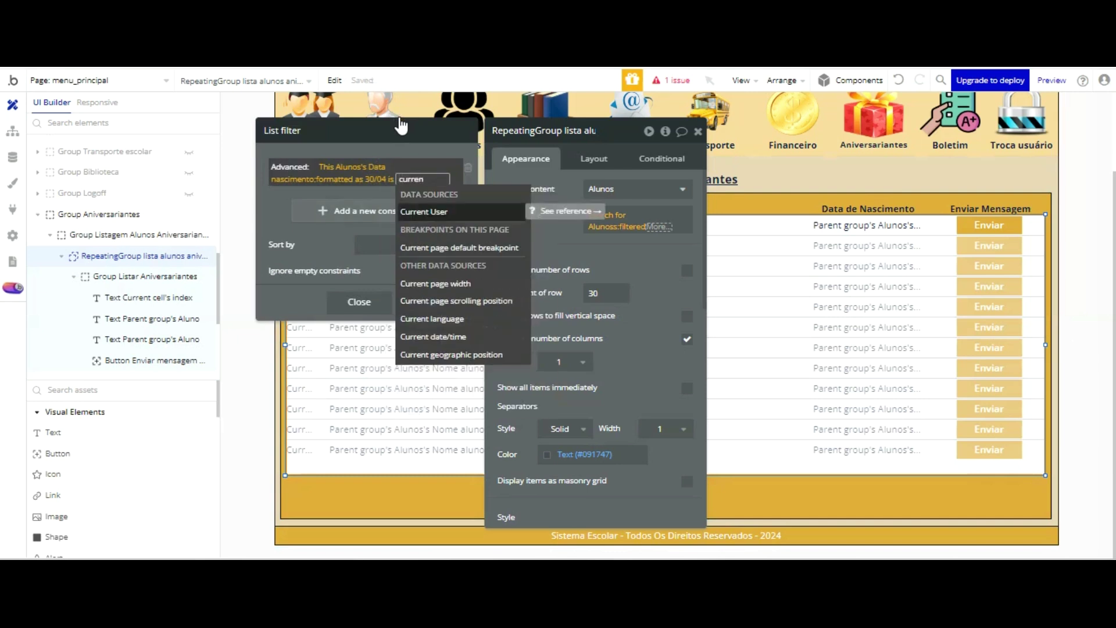
key(Down)
key(Down)
key(Down)
key(Down)
key(Return)
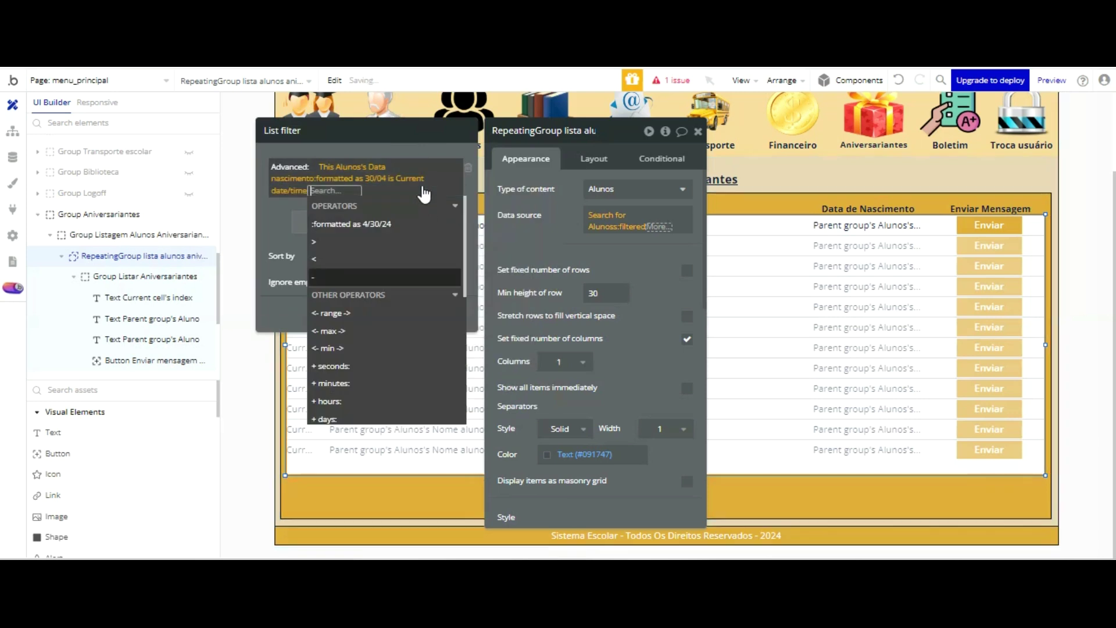
key(Up)
key(Return)
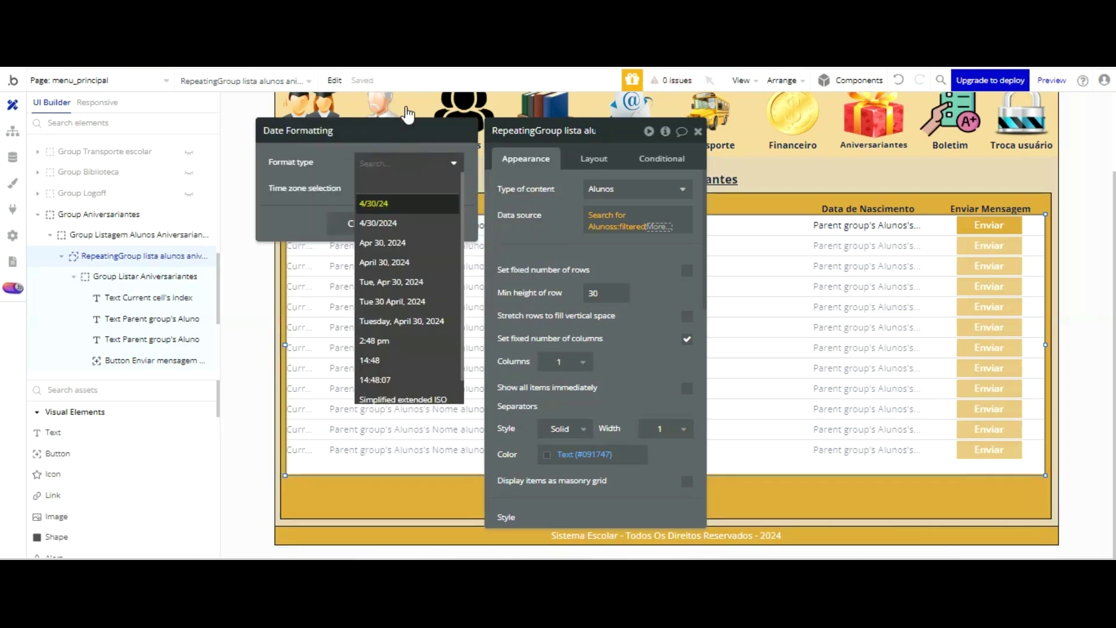
scroll(439, 212, down, 2)
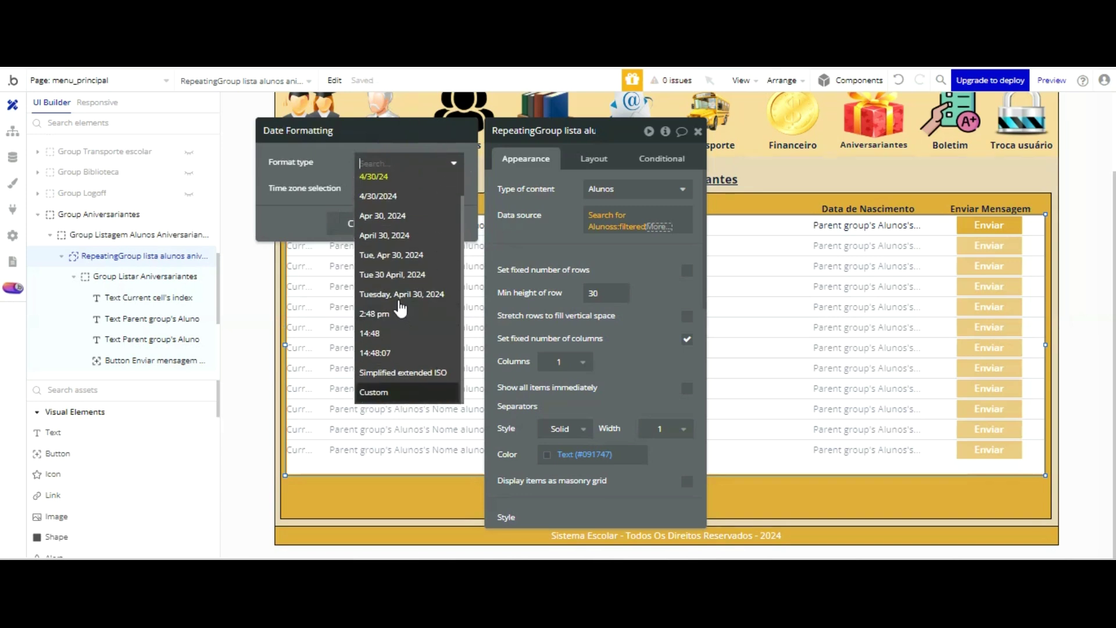
click(394, 392)
click(428, 189)
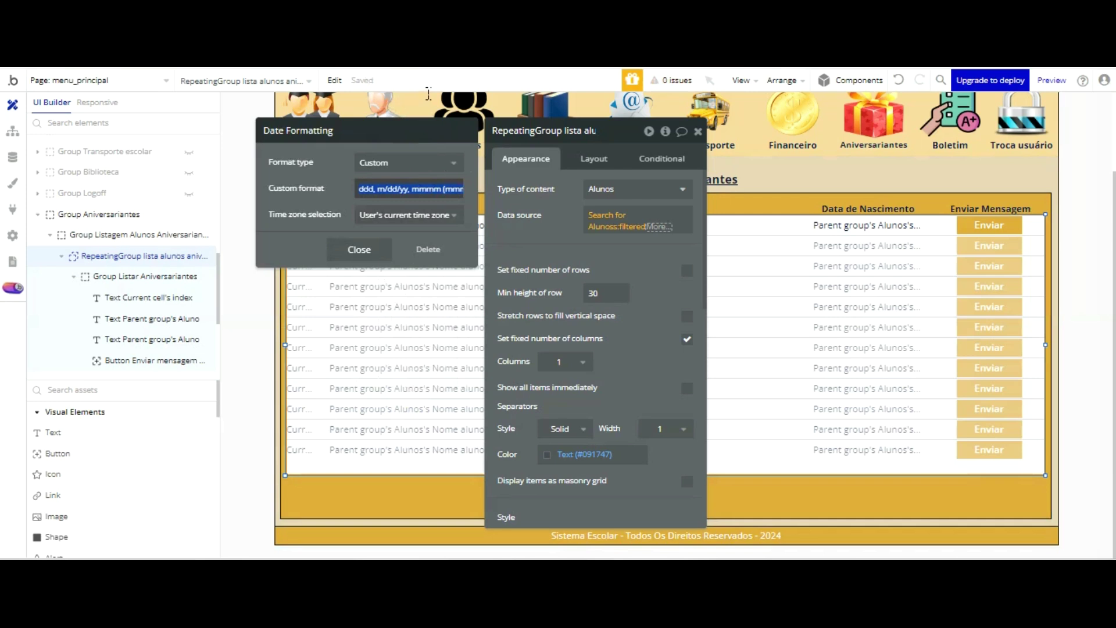
text(dd/mm)
click(364, 245)
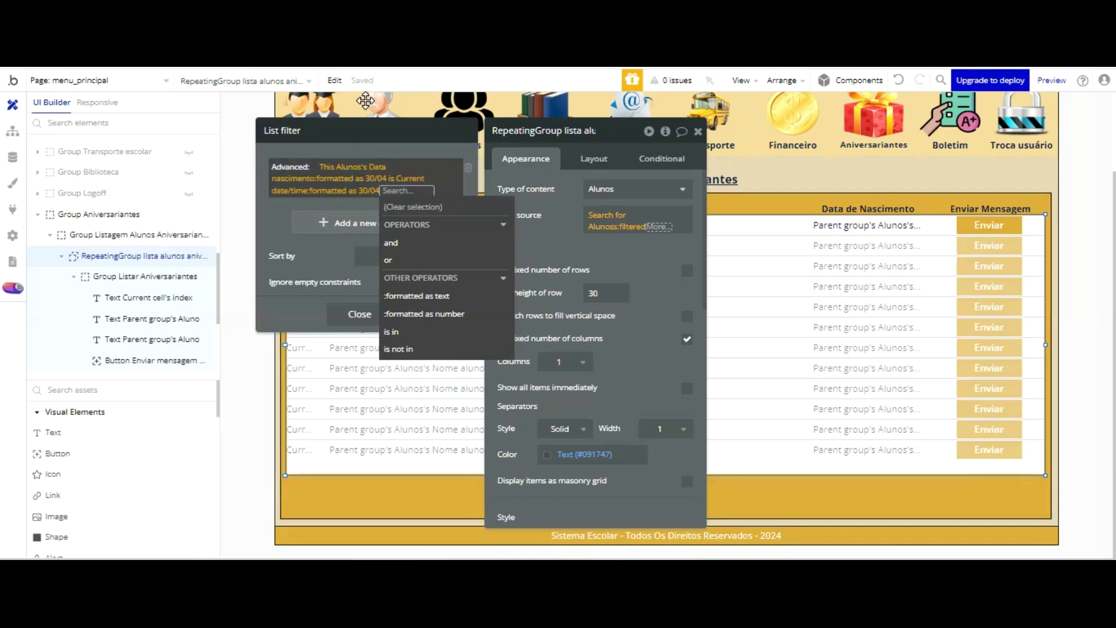
click(325, 251)
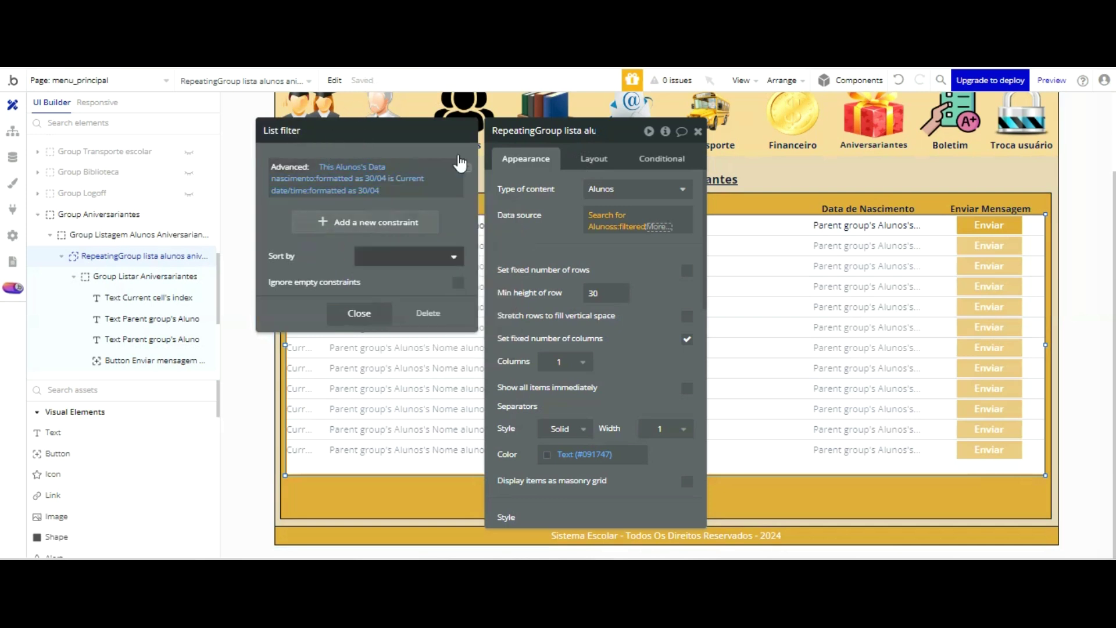
click(535, 145)
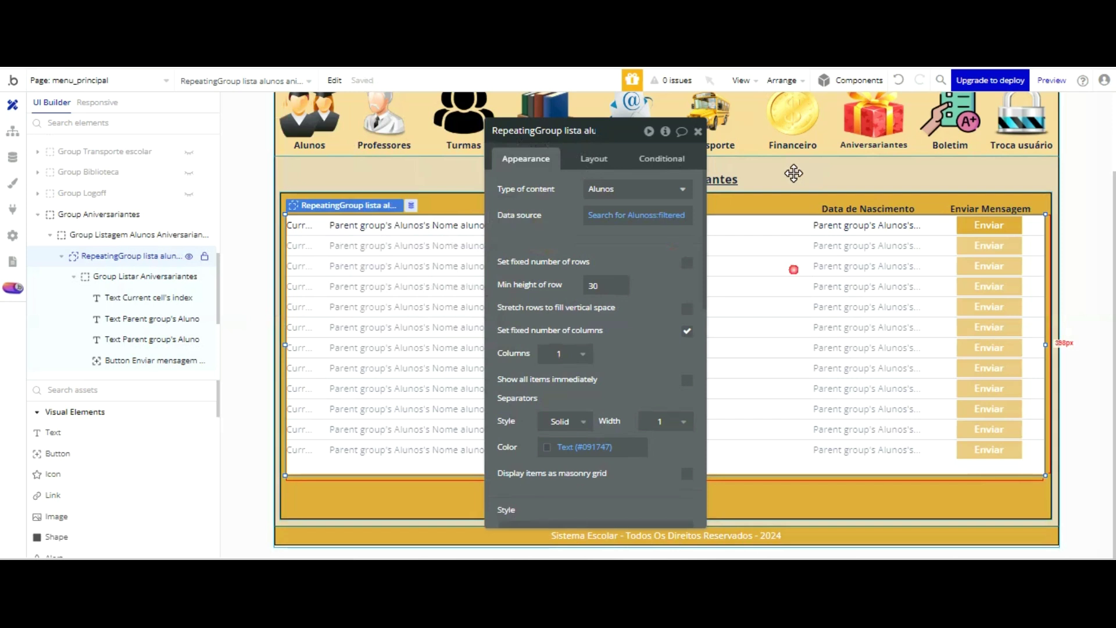
- Check the birthday list in a refreshed preview, then open the Alunos records in App data
key(Escape)
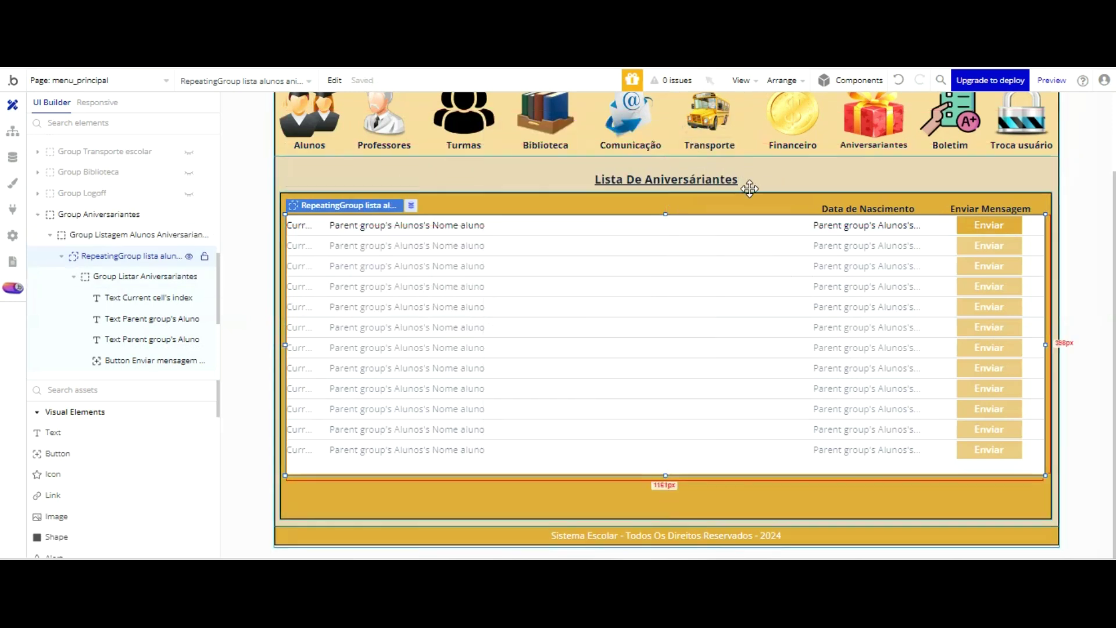
key(ctrl+Tab)
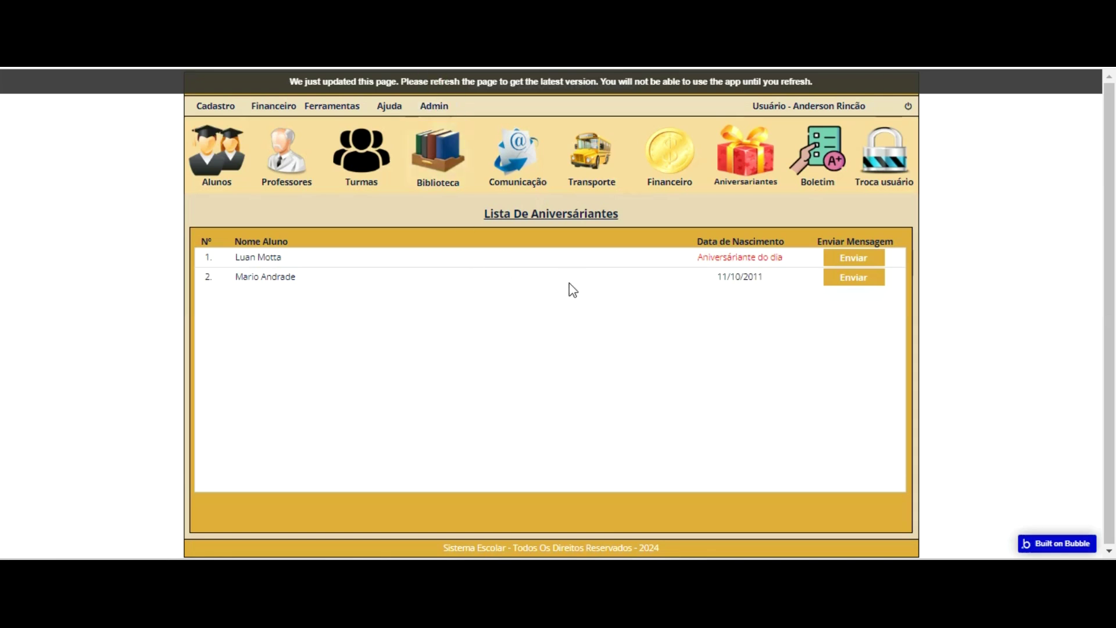
click(720, 185)
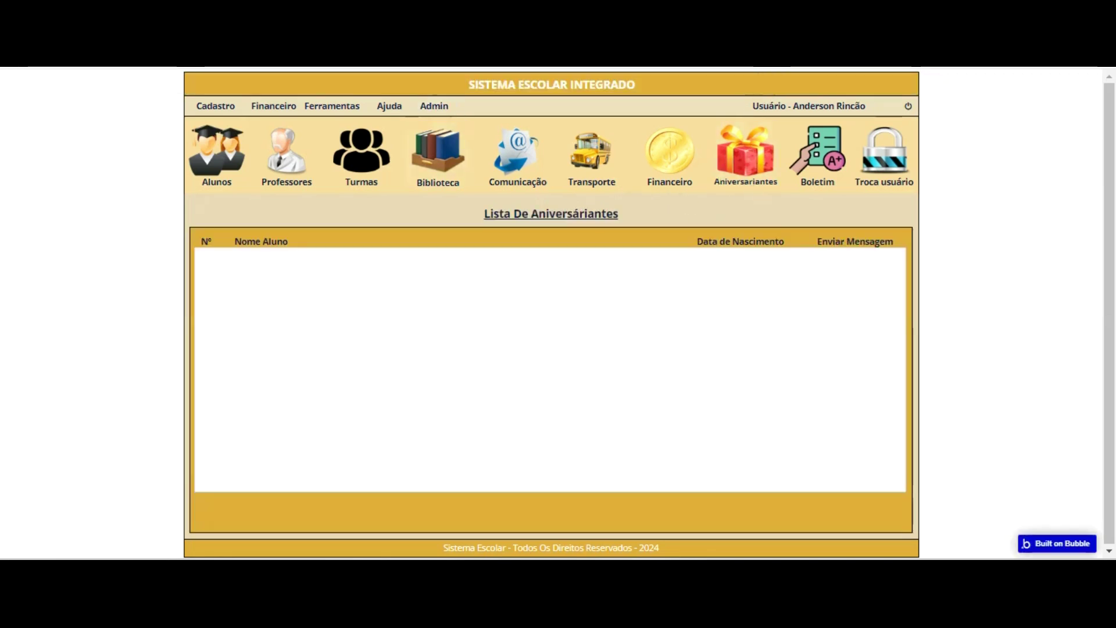
key(ctrl+Tab)
click(12, 157)
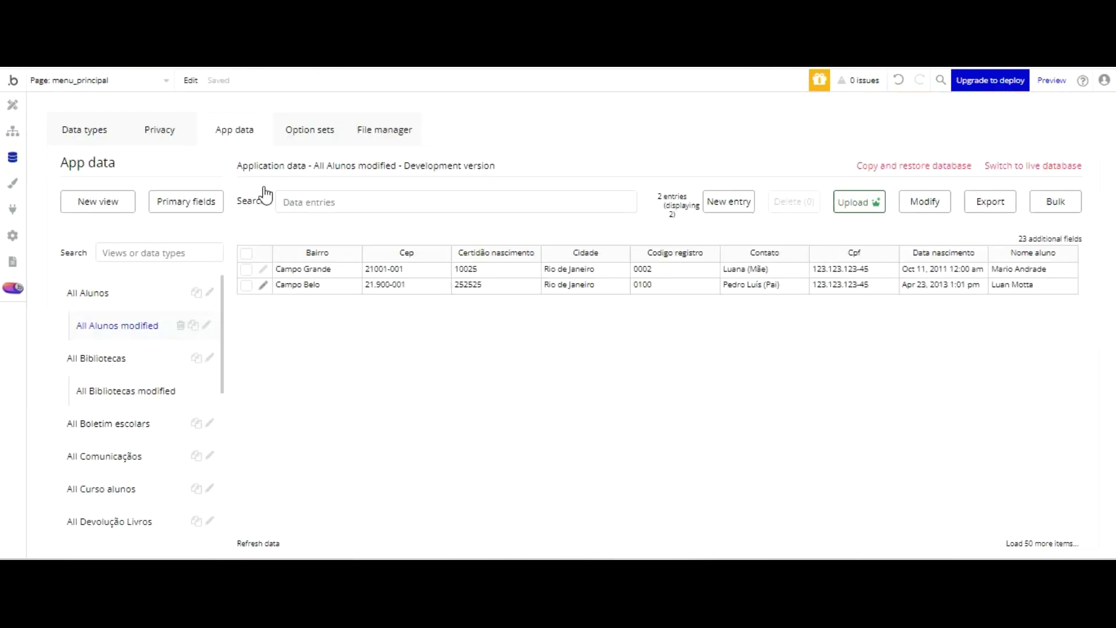
click(262, 285)
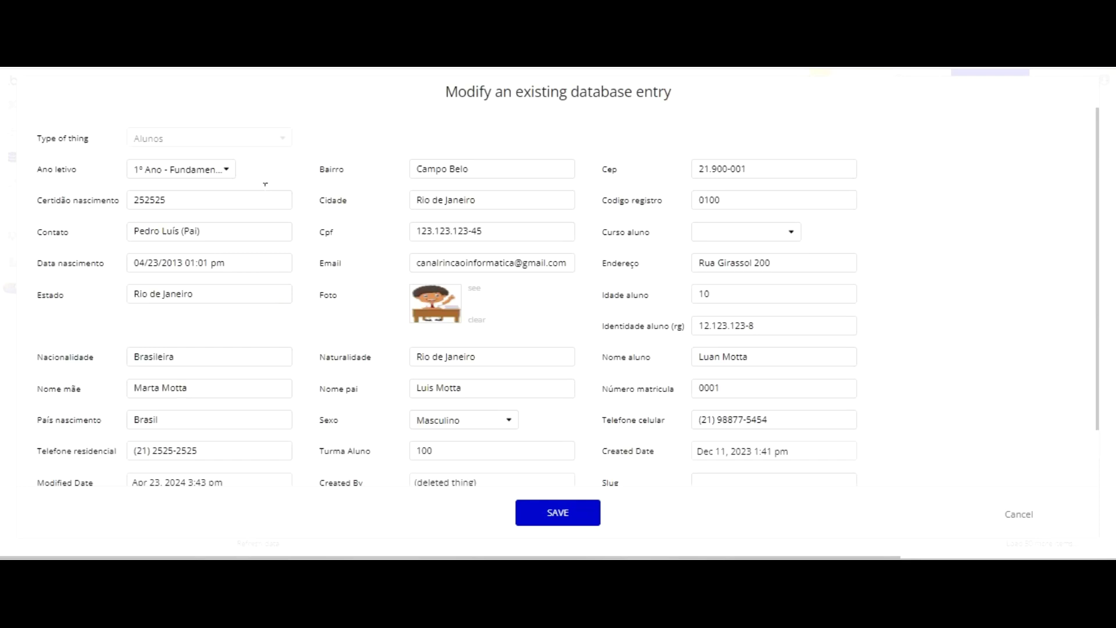
click(157, 259)
key(BackSpace)
key(BackSpace)
text(0/)
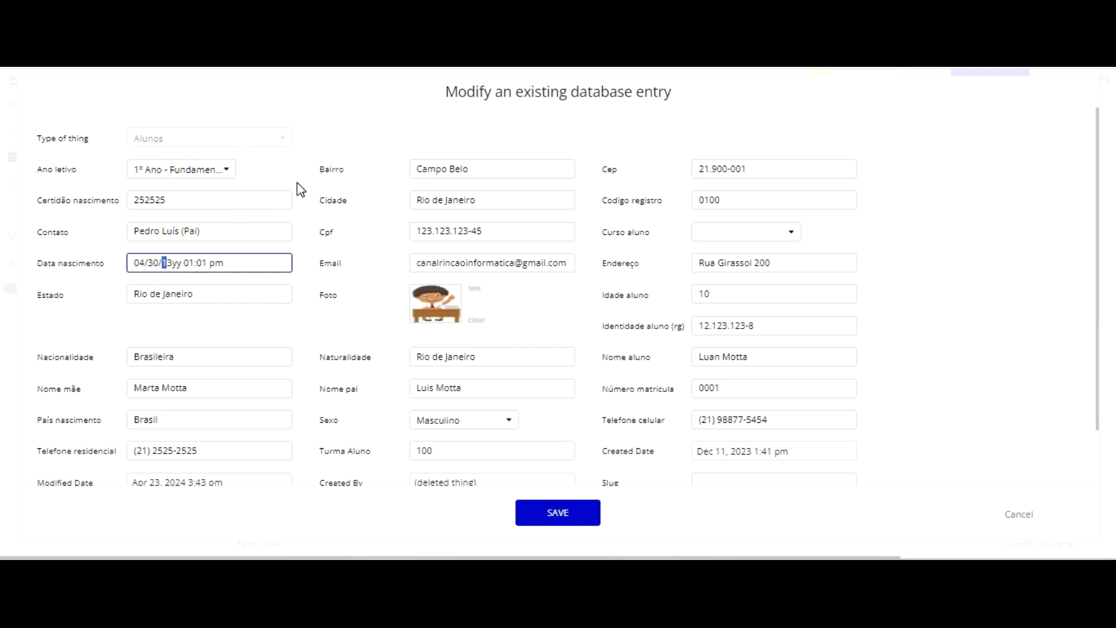
text(2014)
click(554, 512)
click(552, 234)
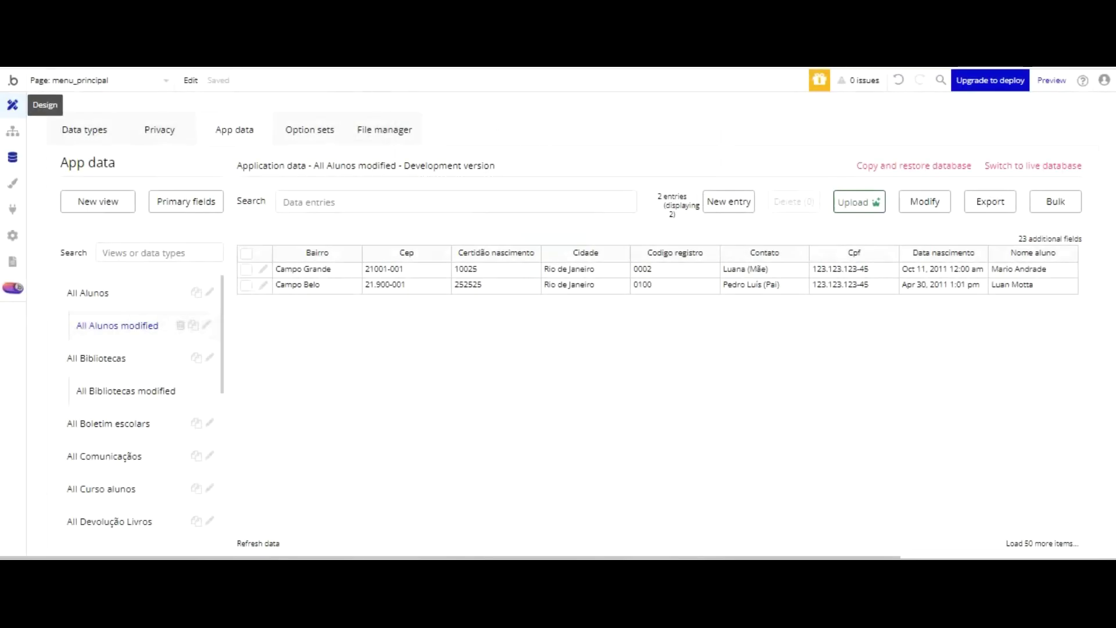
- Append 'do Dia' to the heading, then reopen the birthday list's filter
click(12, 105)
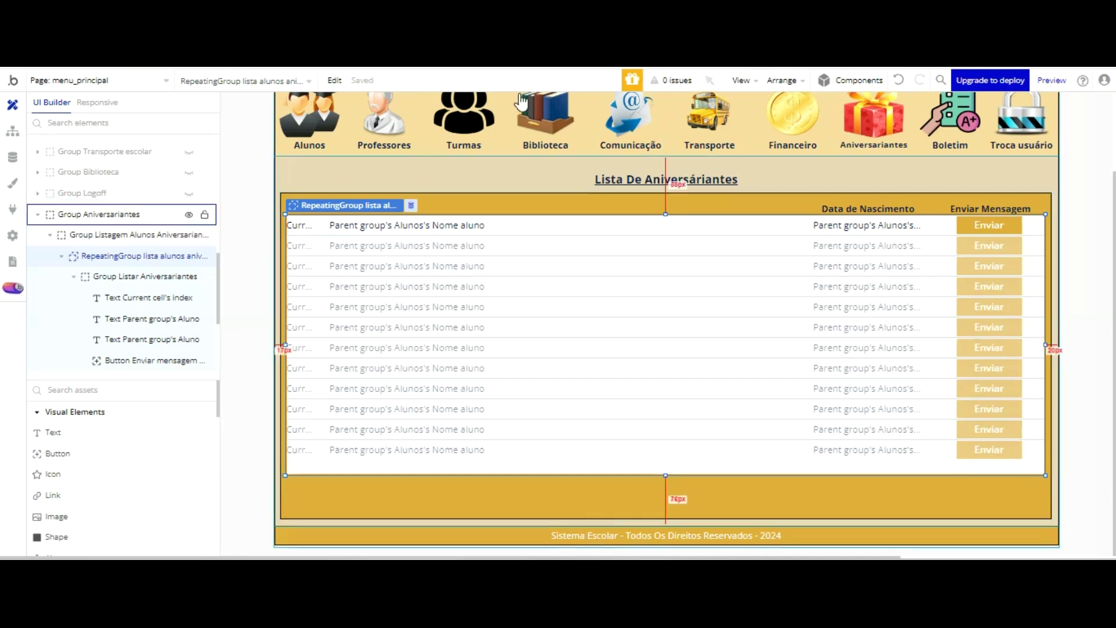
double_click(656, 178)
triple_click(620, 189)
click(621, 189)
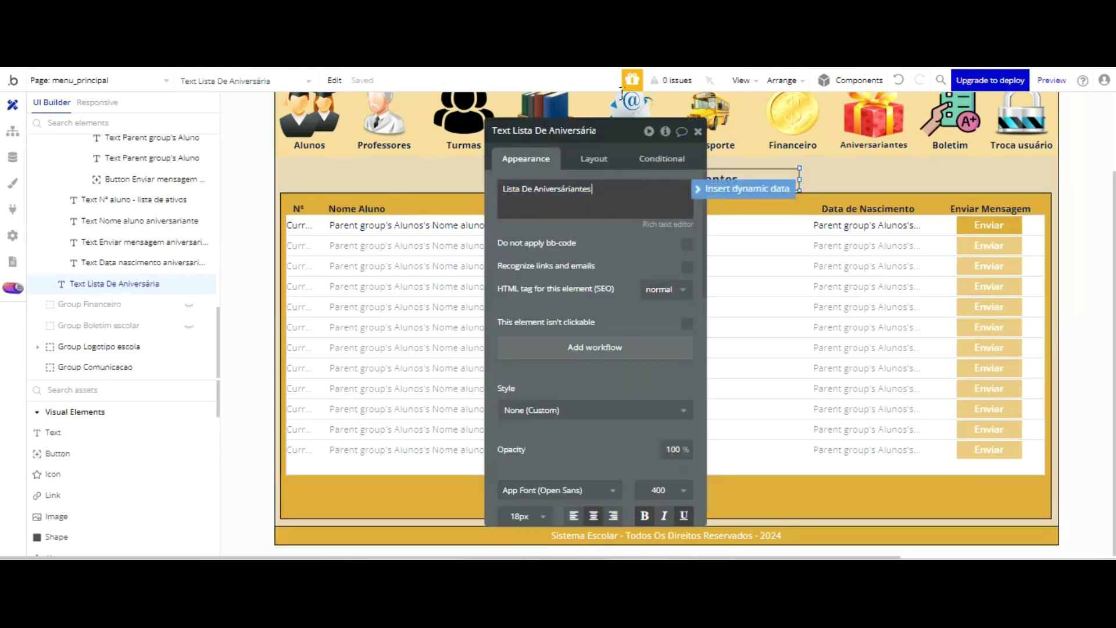
text(do Dia)
click(612, 268)
click(698, 131)
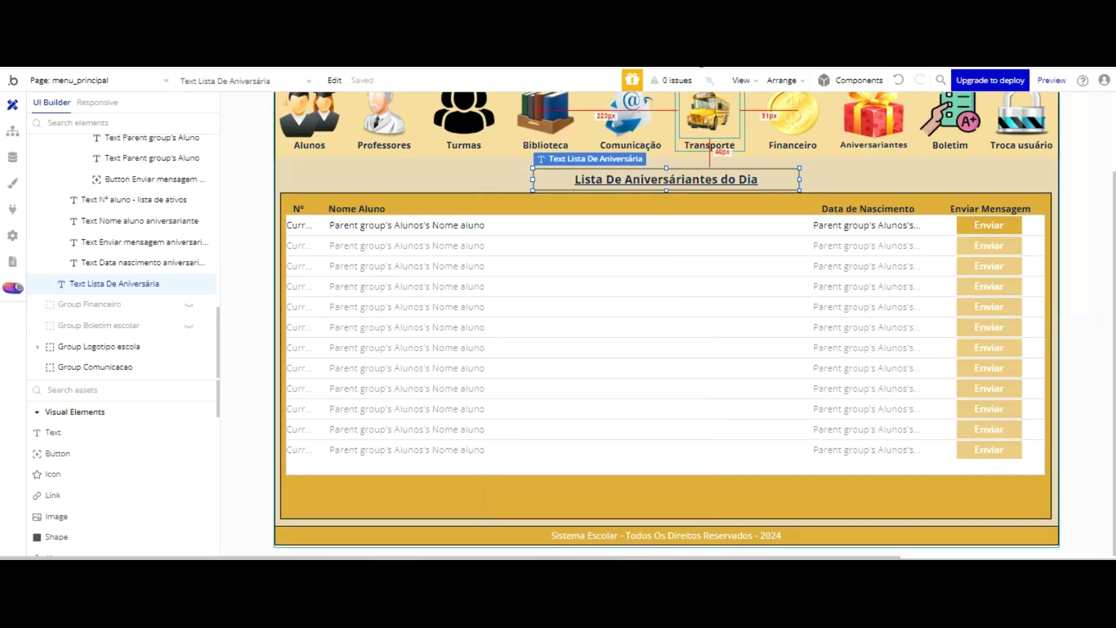
double_click(725, 265)
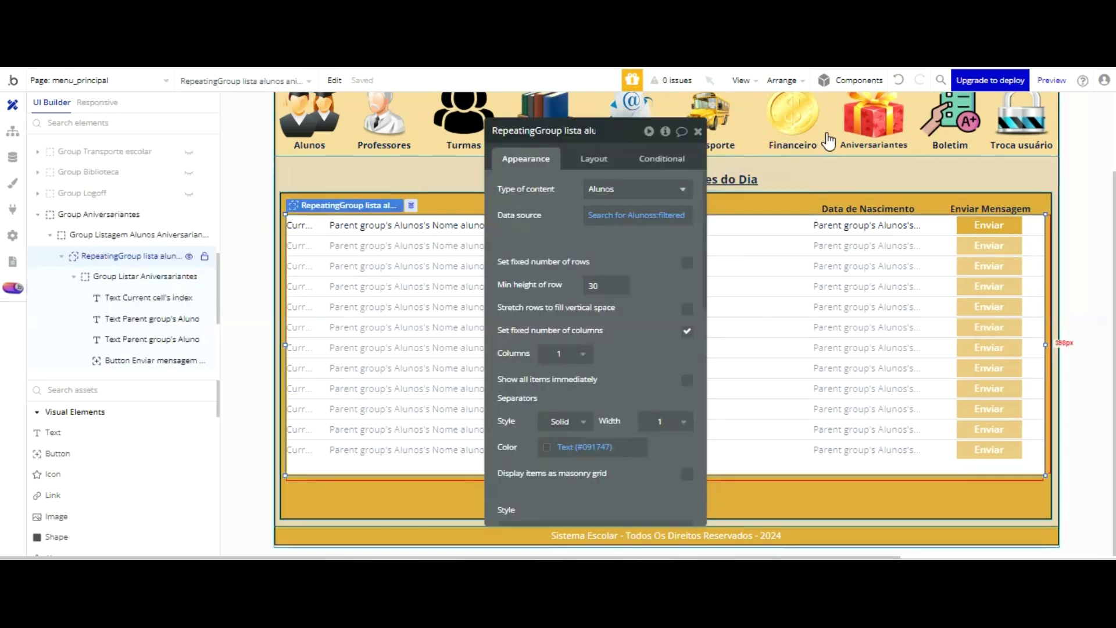
click(672, 215)
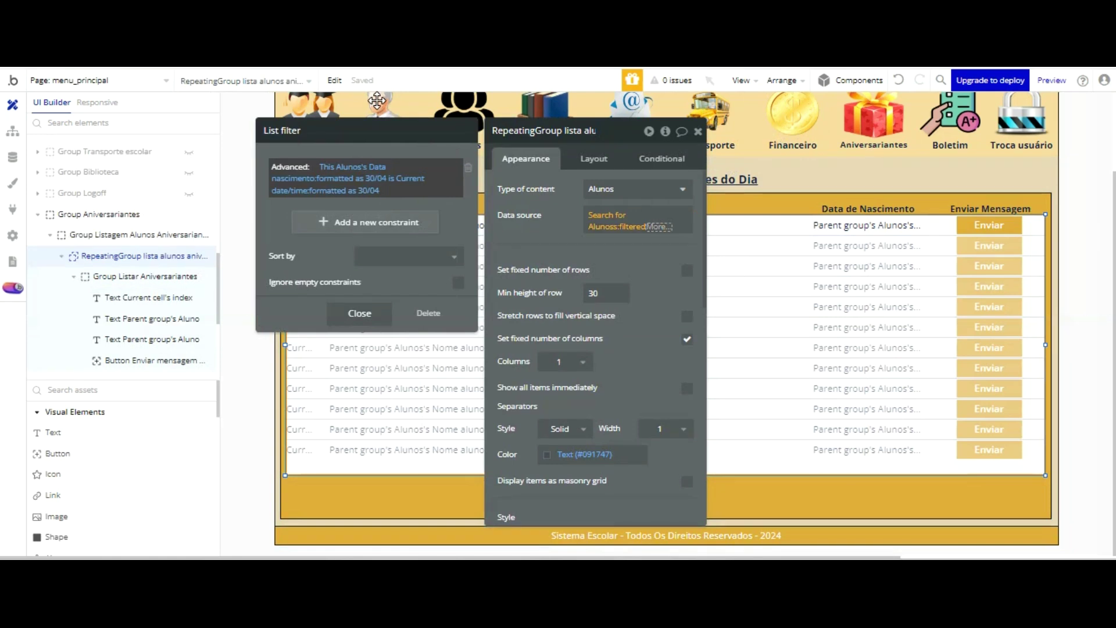
- Delete the day/month 'Only when' condition from the Enviar button's send-email workflow
click(360, 313)
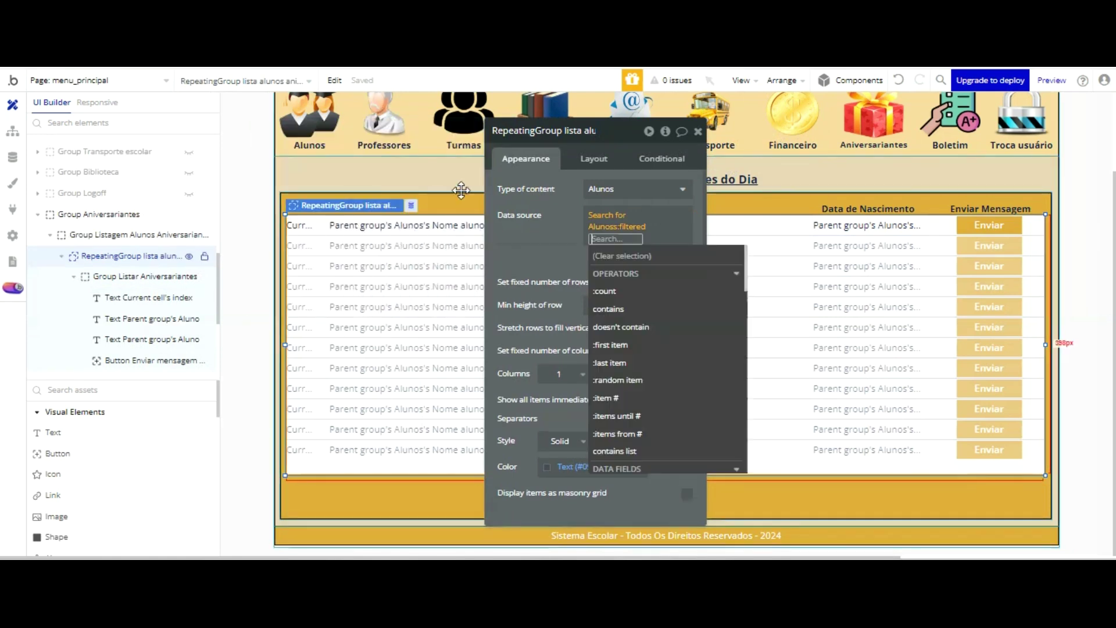
click(500, 168)
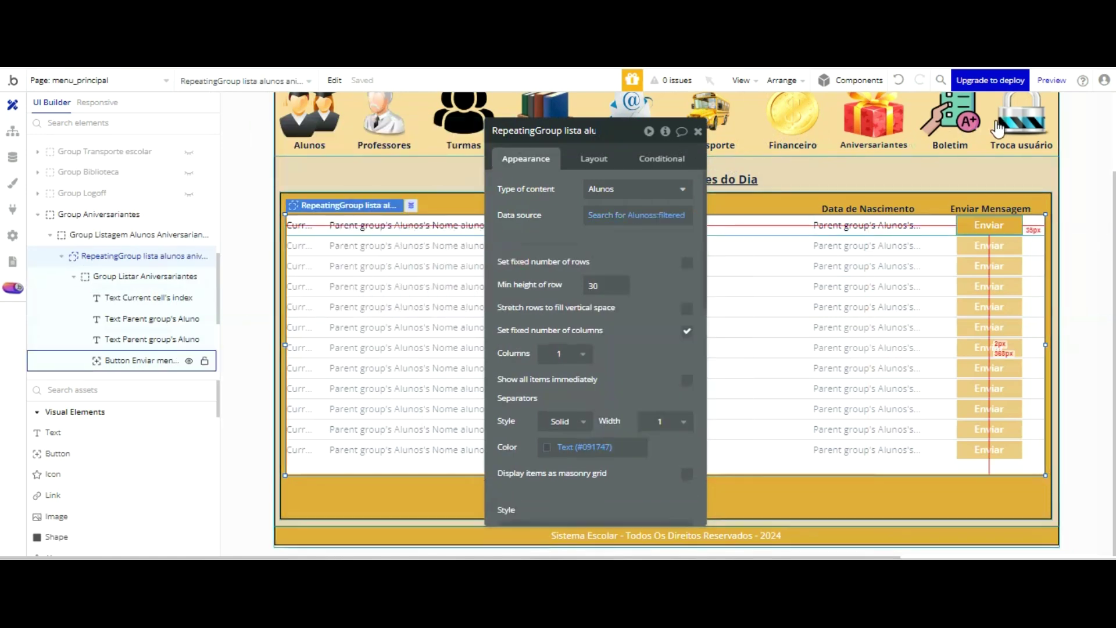
click(995, 222)
click(628, 243)
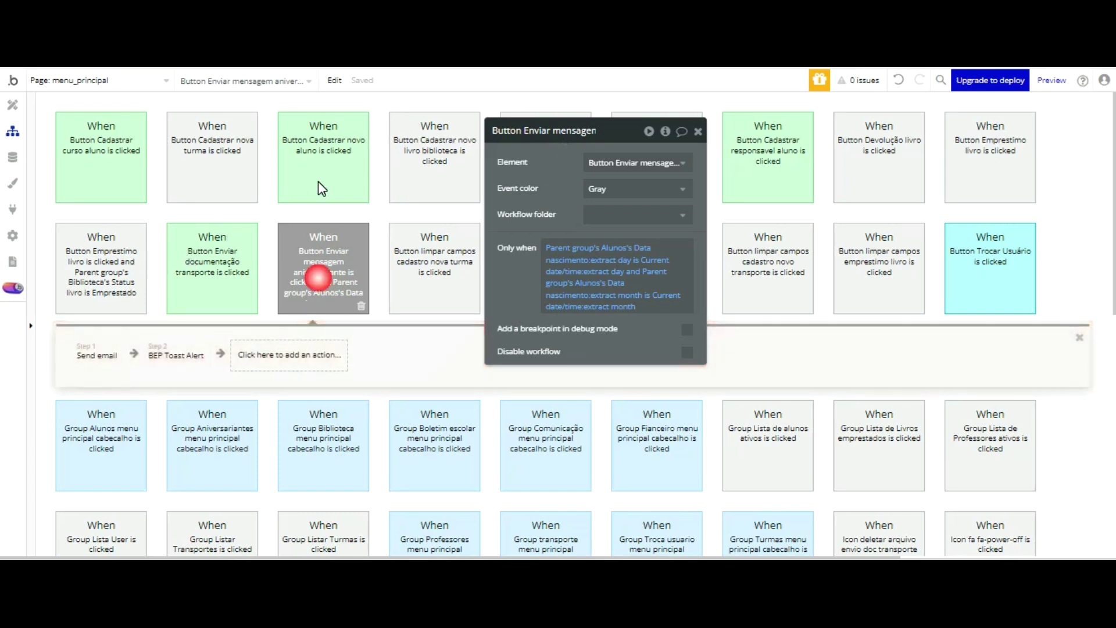
key(ctrl+z)
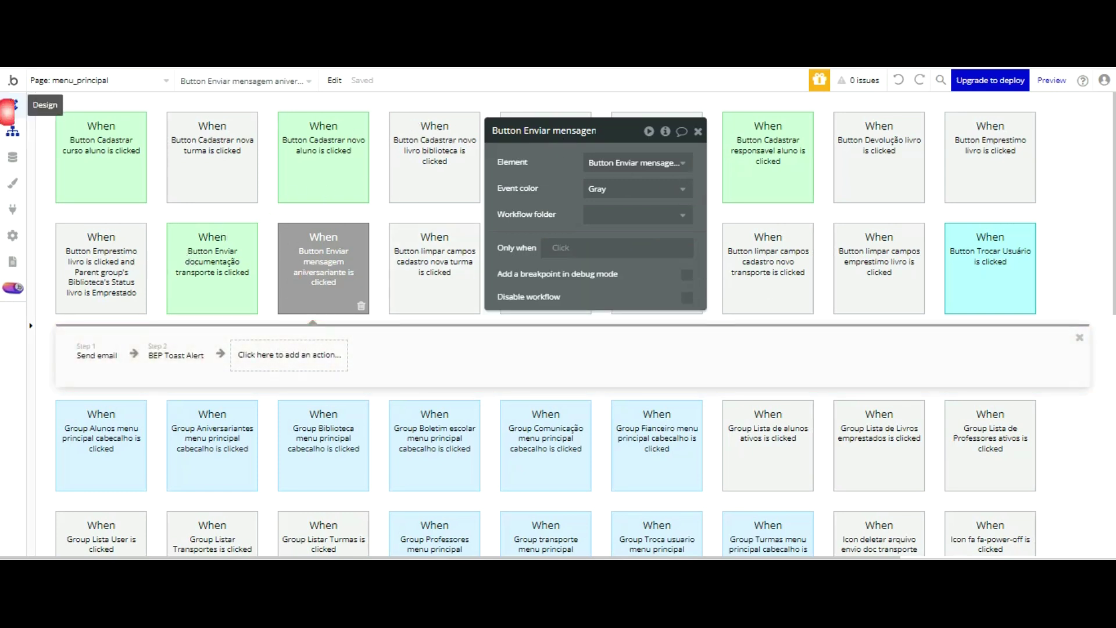
click(12, 104)
drag(615, 121, 407, 91)
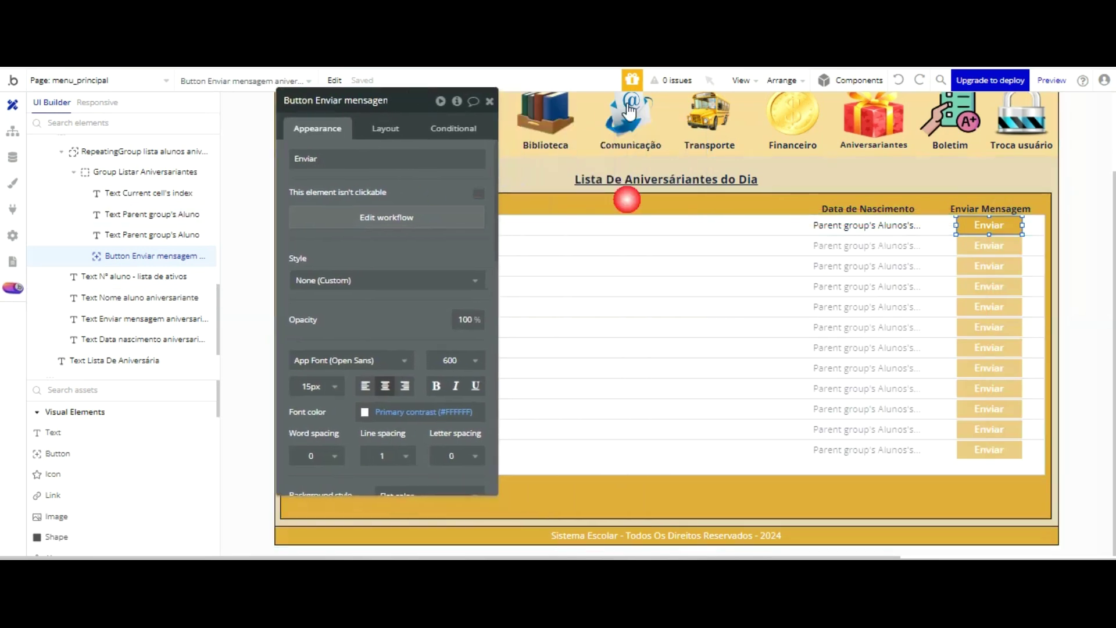
- Change the heading's ending to 'Mês', so it reads 'Lista De Aniversáriantes do Mês'
click(738, 178)
click(413, 159)
click(414, 160)
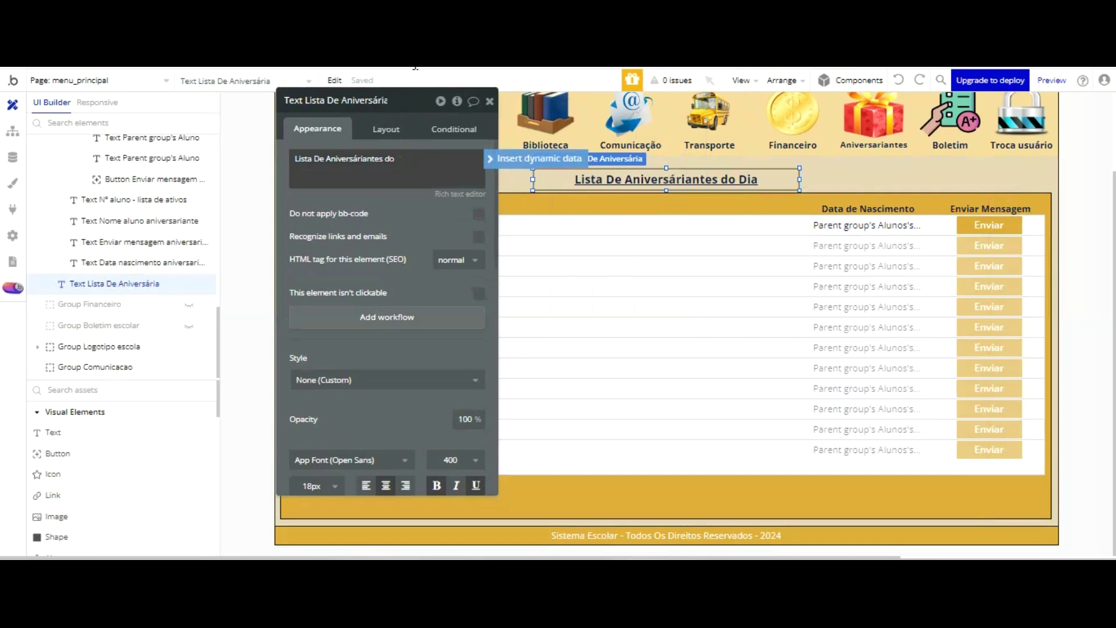
text(Mês)
- Change both custom date formats in the list filter from dd/mm to mm
click(627, 222)
click(402, 185)
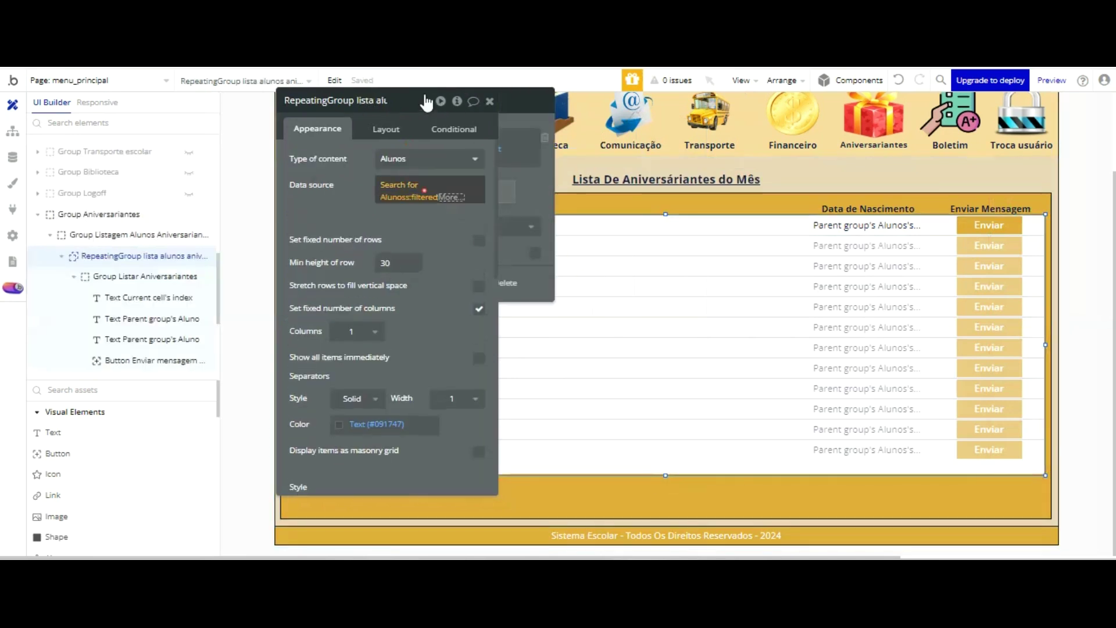
click(418, 197)
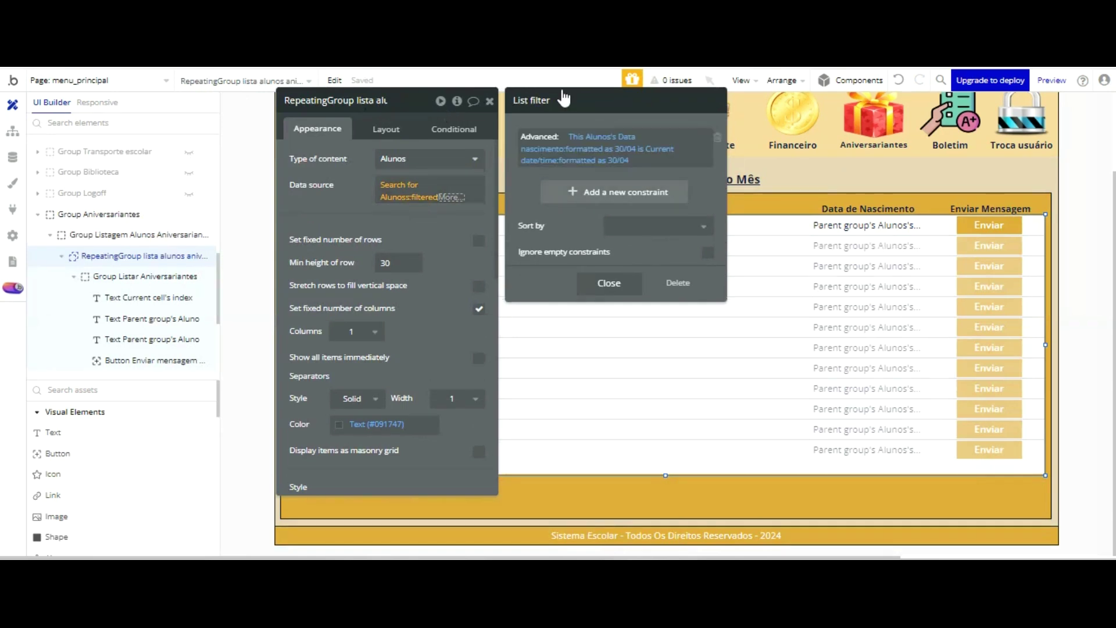
click(605, 149)
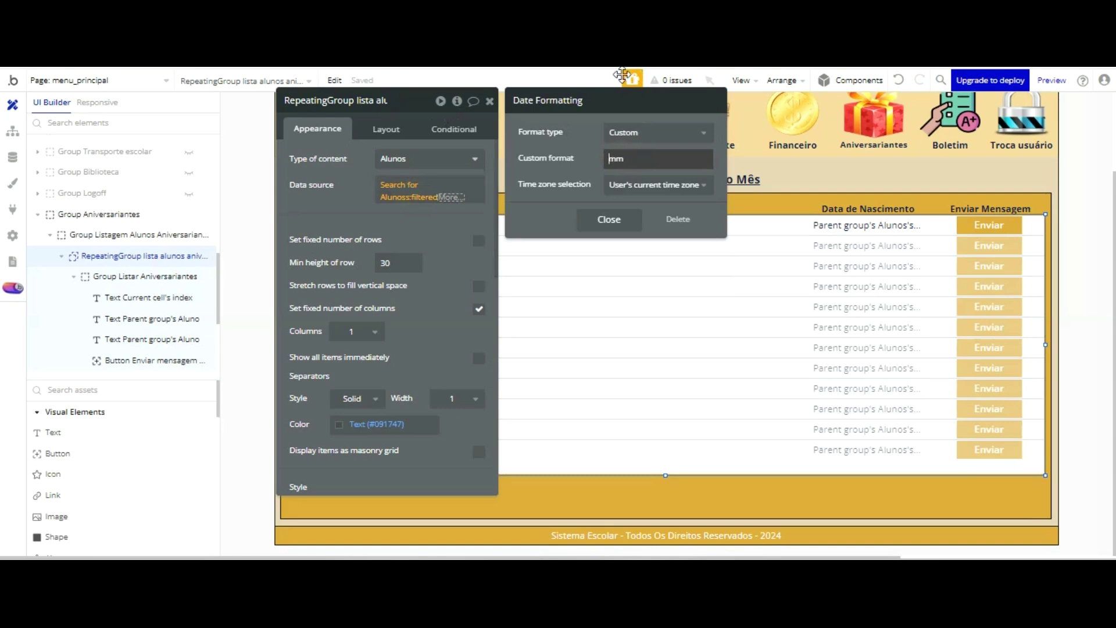
click(616, 128)
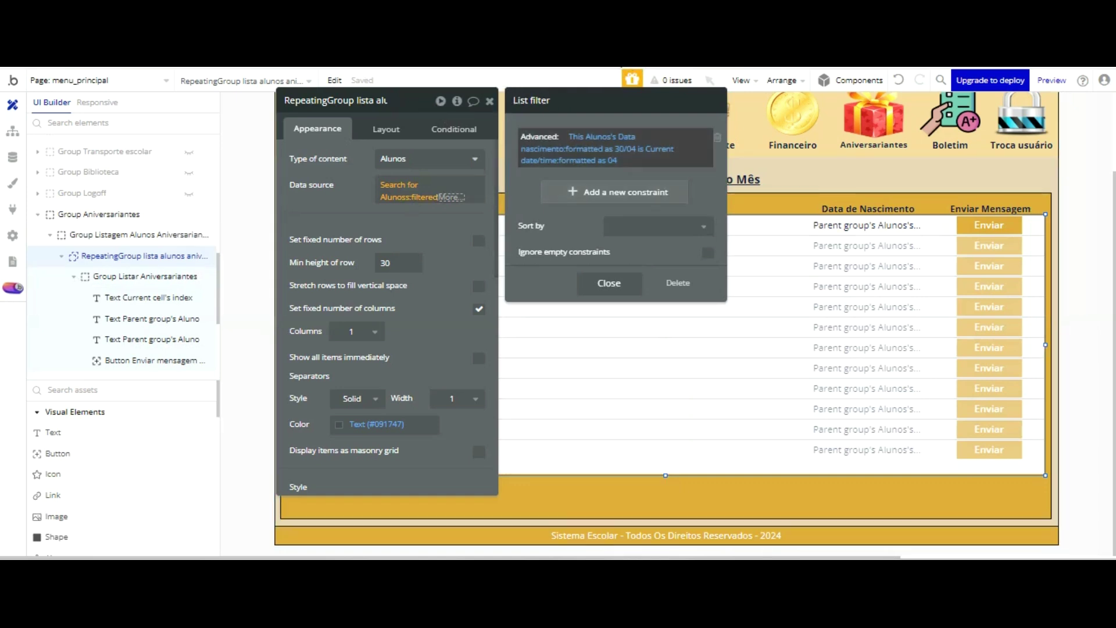
click(602, 149)
click(622, 157)
key(BackSpace)
key(BackSpace)
key(BackSpace)
click(608, 219)
- Close the filter popups and open Aniversariantes in the refreshed preview to check the monthly list
click(363, 110)
click(363, 109)
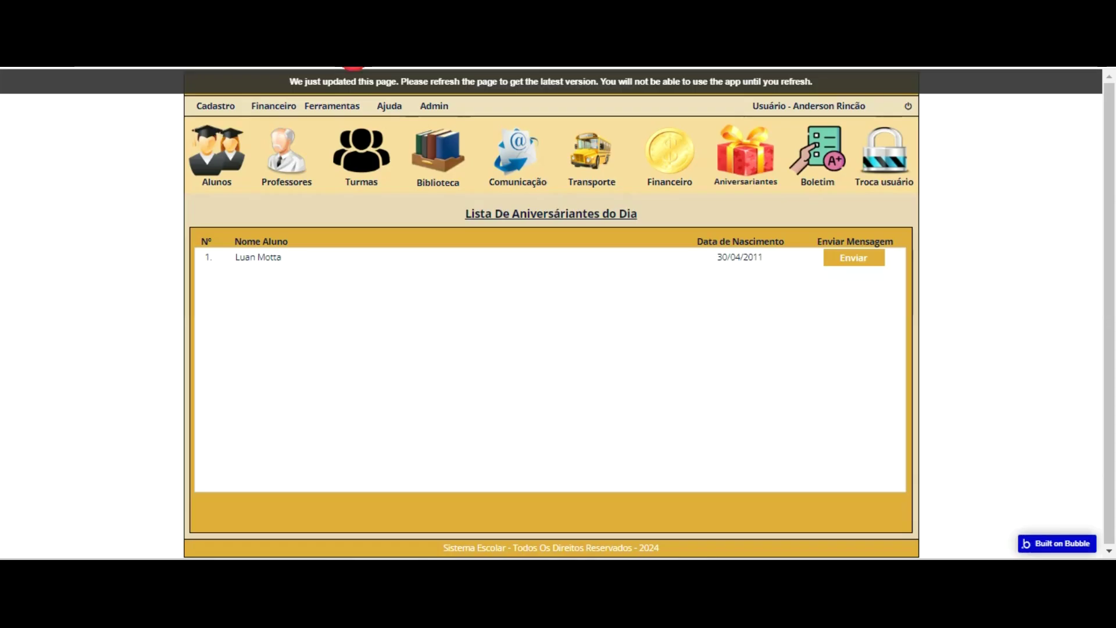
key(F5)
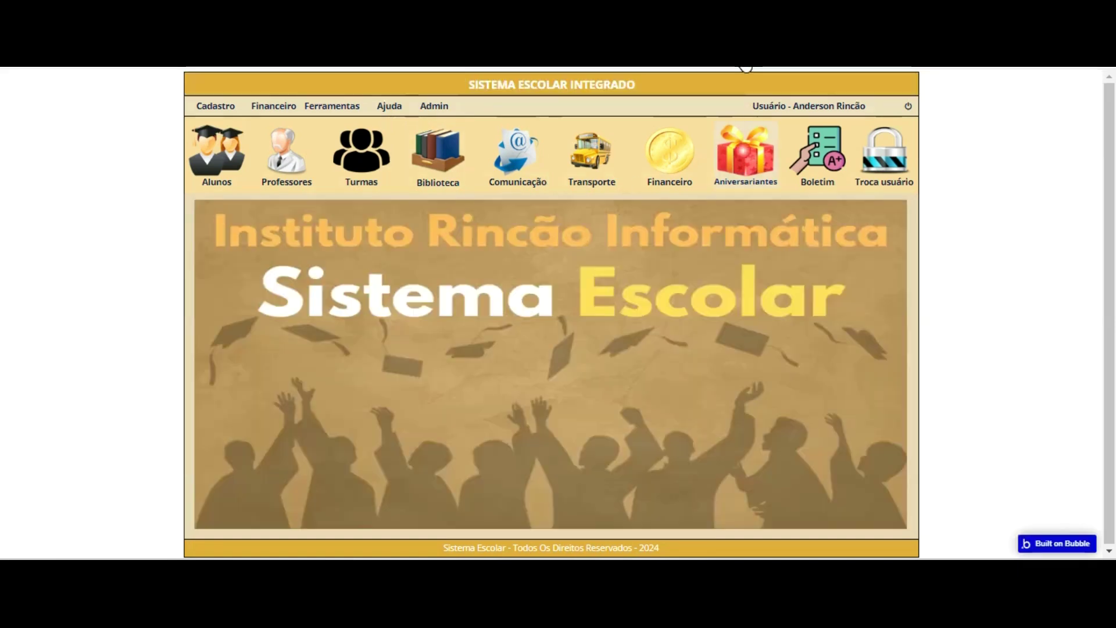
click(746, 145)
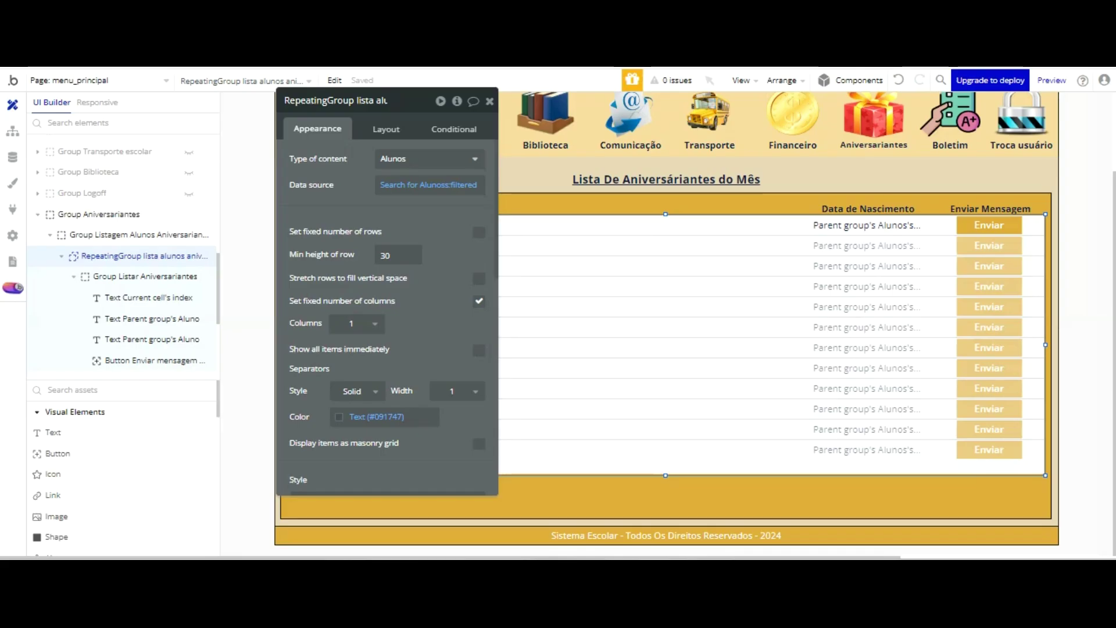
- Edit the Campo Grande student's birth-date month to 4 and save the record
click(13, 157)
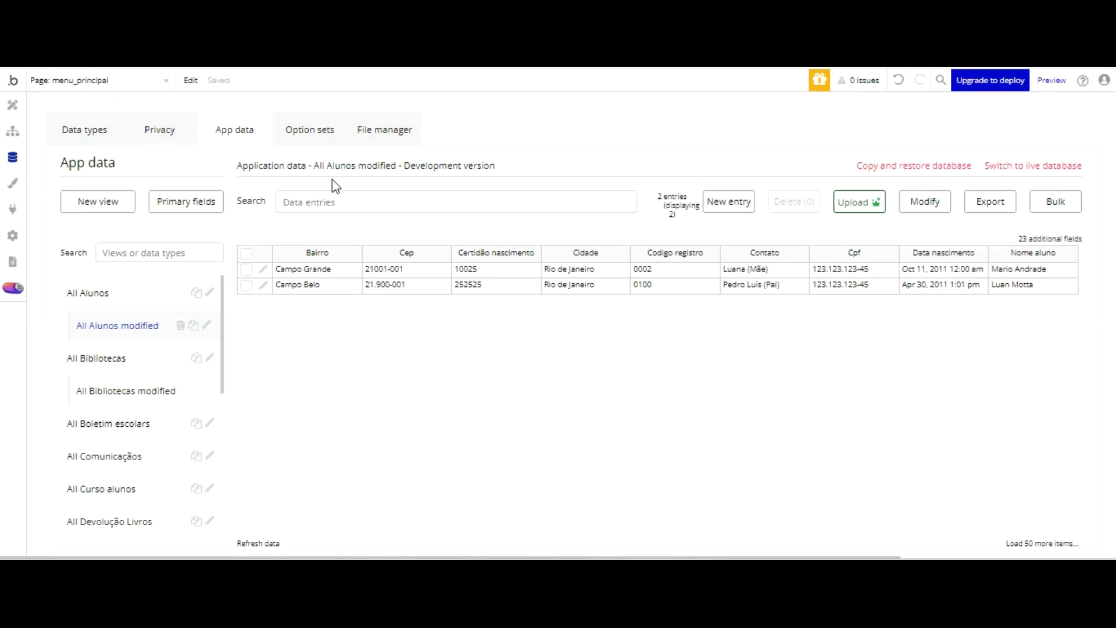
click(263, 269)
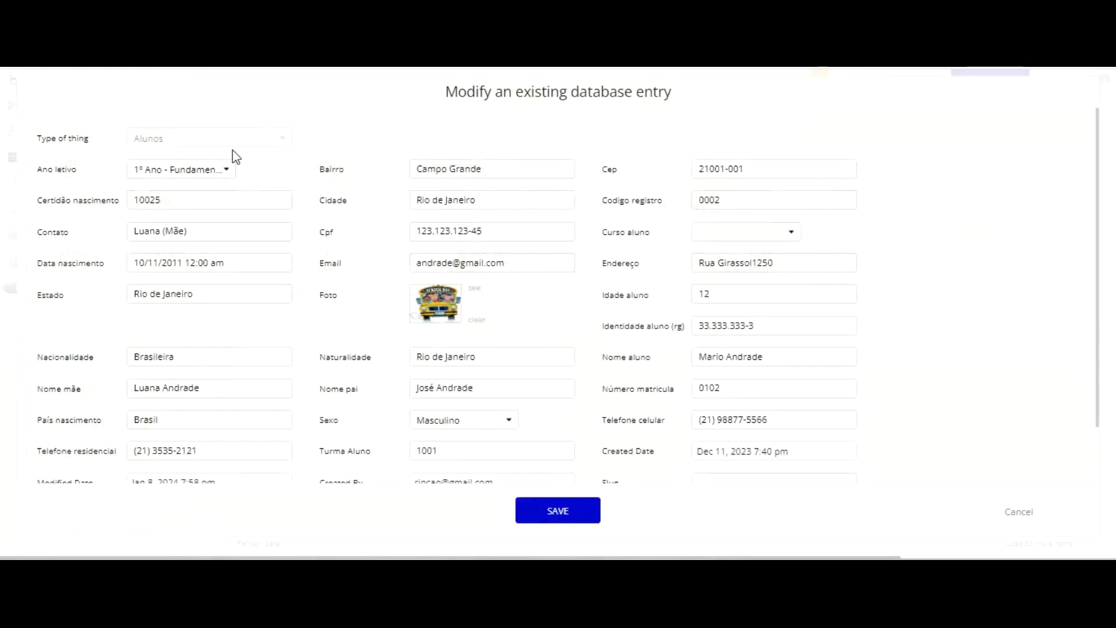
click(159, 262)
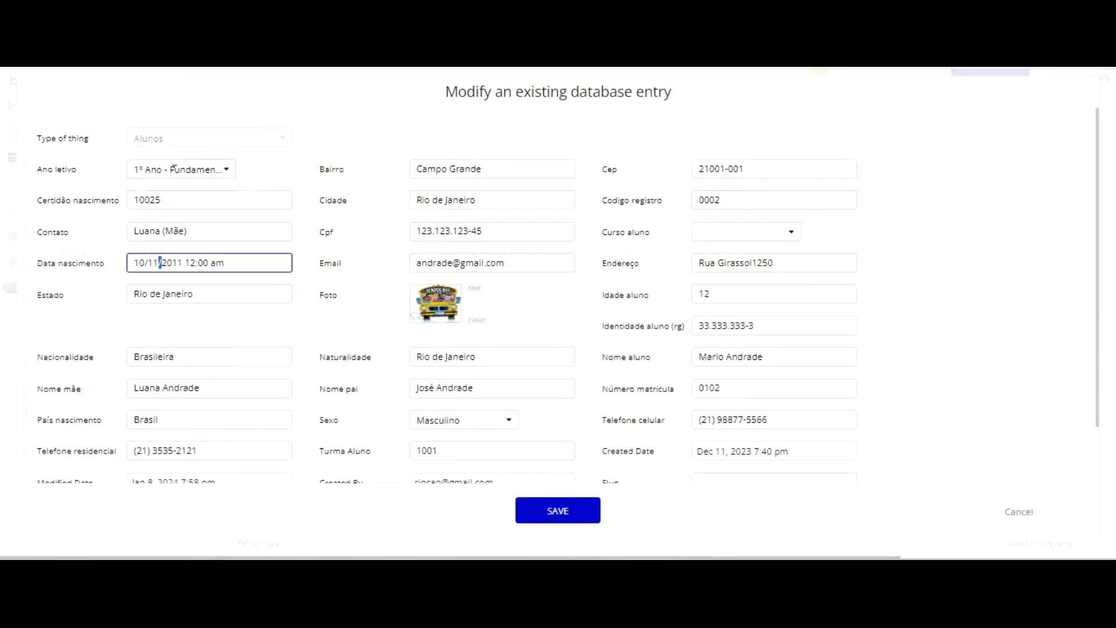
key(shift+Right)
click(157, 263)
click(157, 269)
text(4)
key(Return)
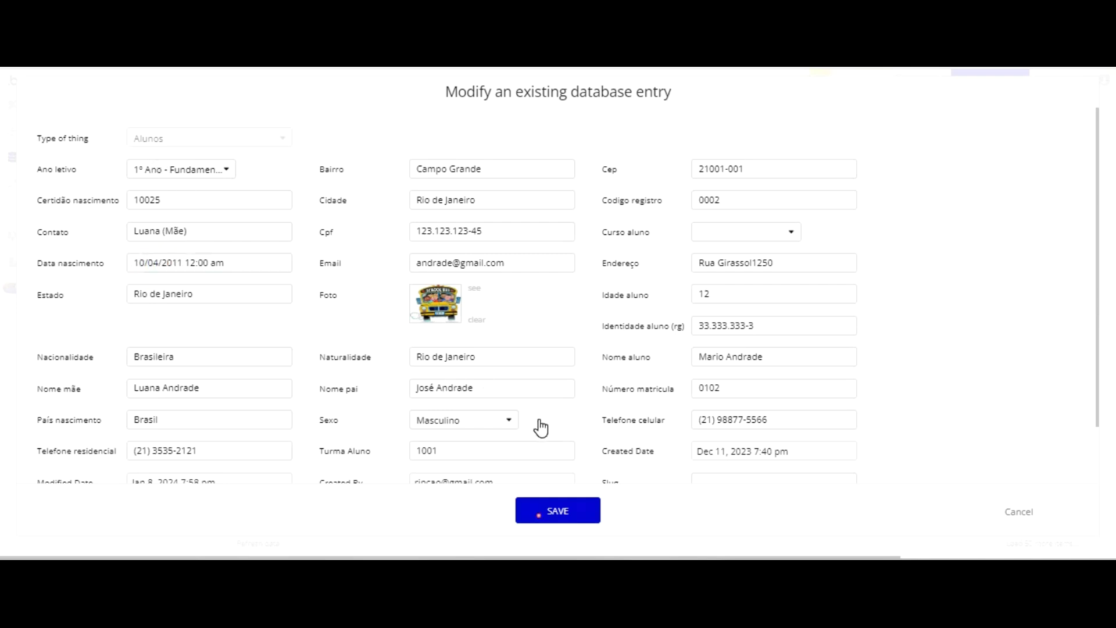
click(552, 235)
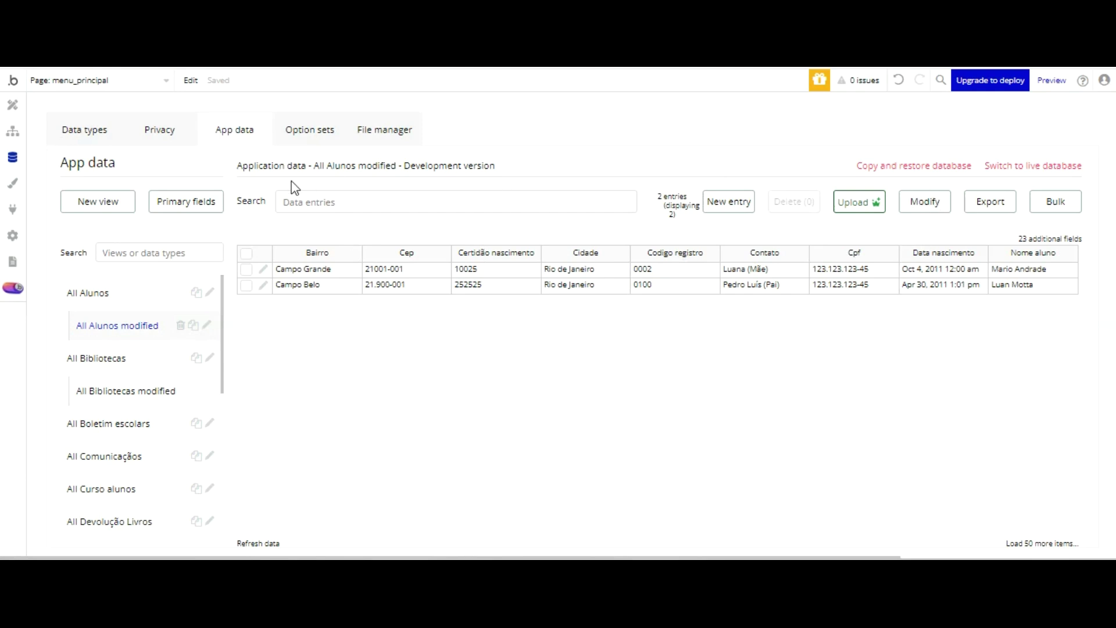
- Correct the first student's birth-date month to 04, giving April 4, 2011, and save
click(263, 269)
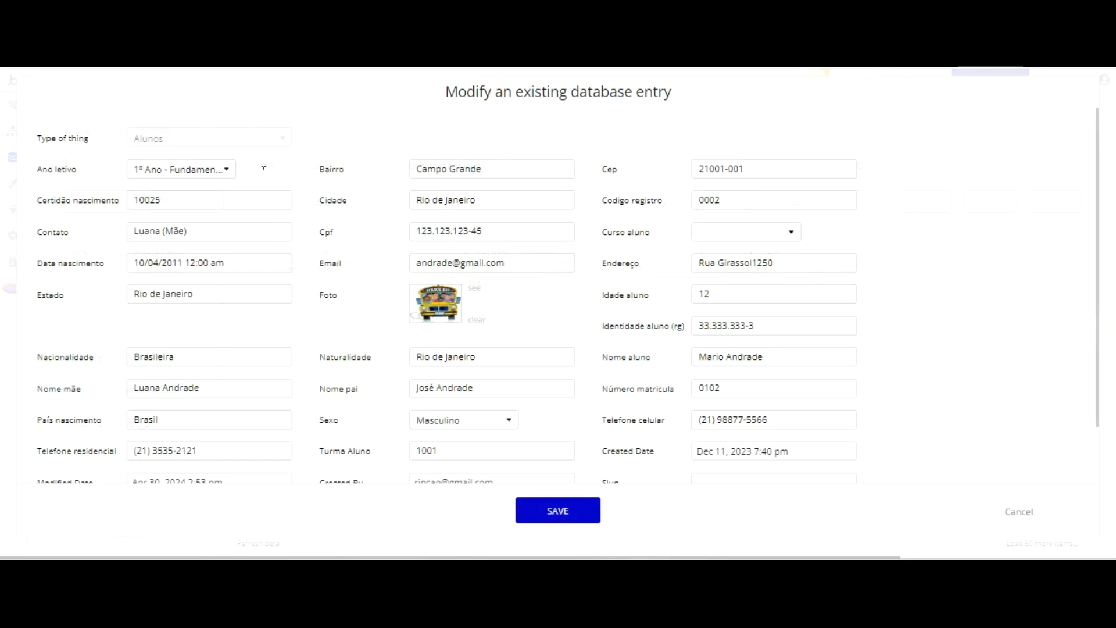
drag(139, 262, 144, 263)
key(BackSpace)
key(BackSpace)
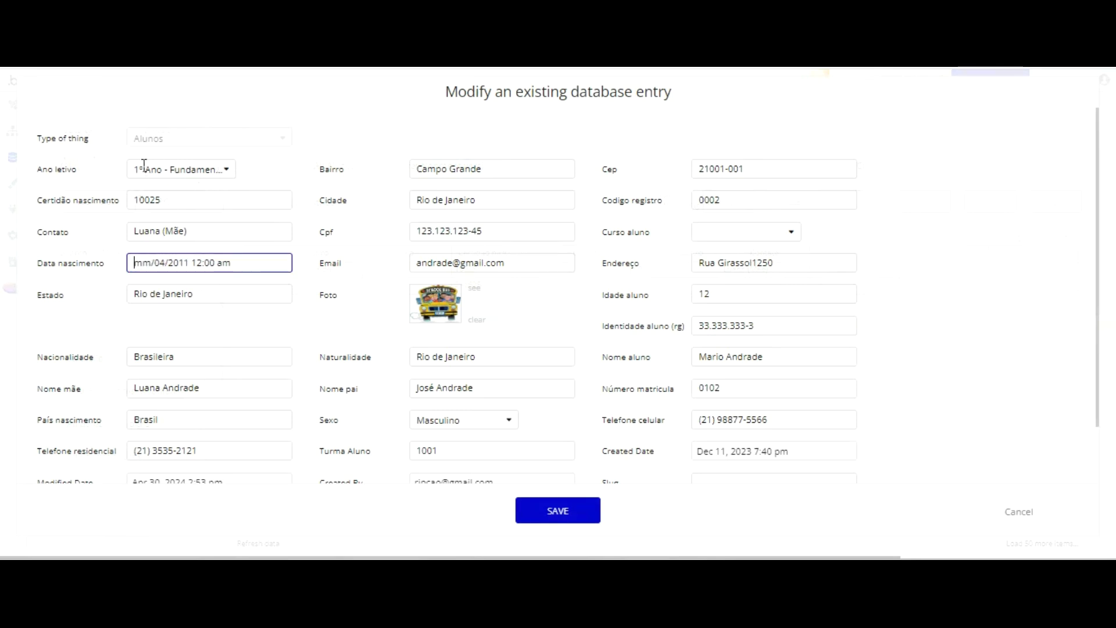
text(04)
click(559, 510)
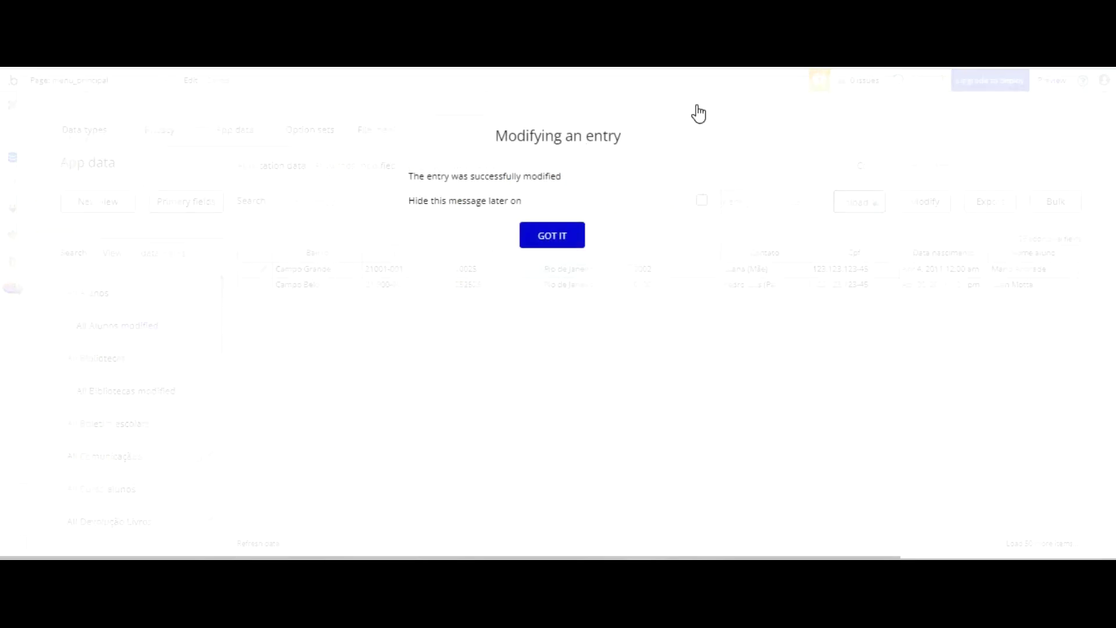
click(561, 235)
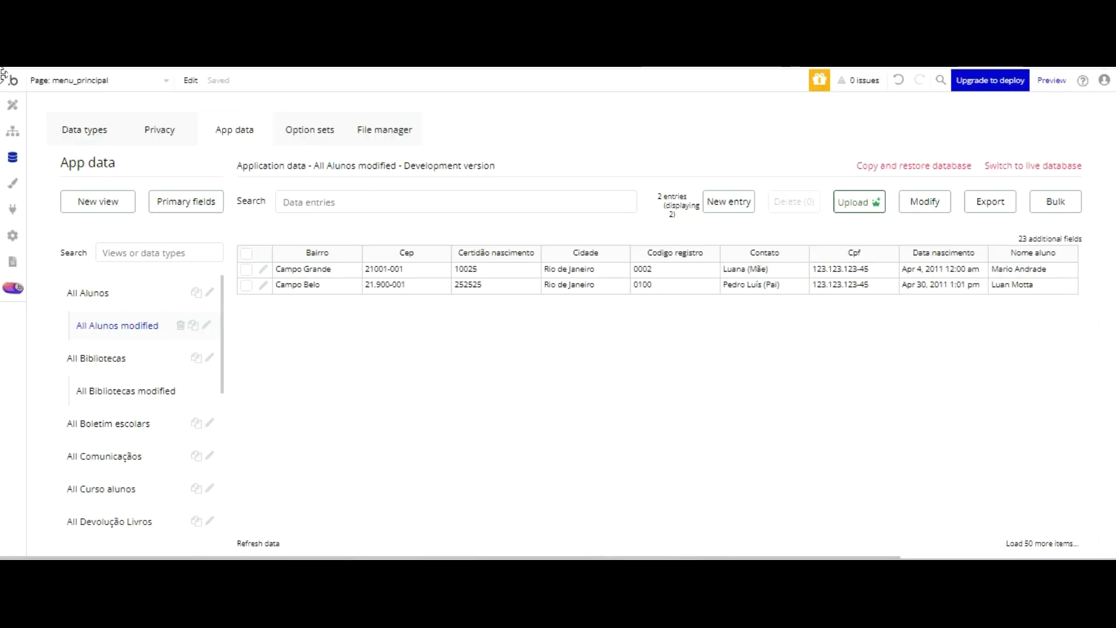
- Insert Current date/time as dynamic data after the birthday list heading text
click(13, 105)
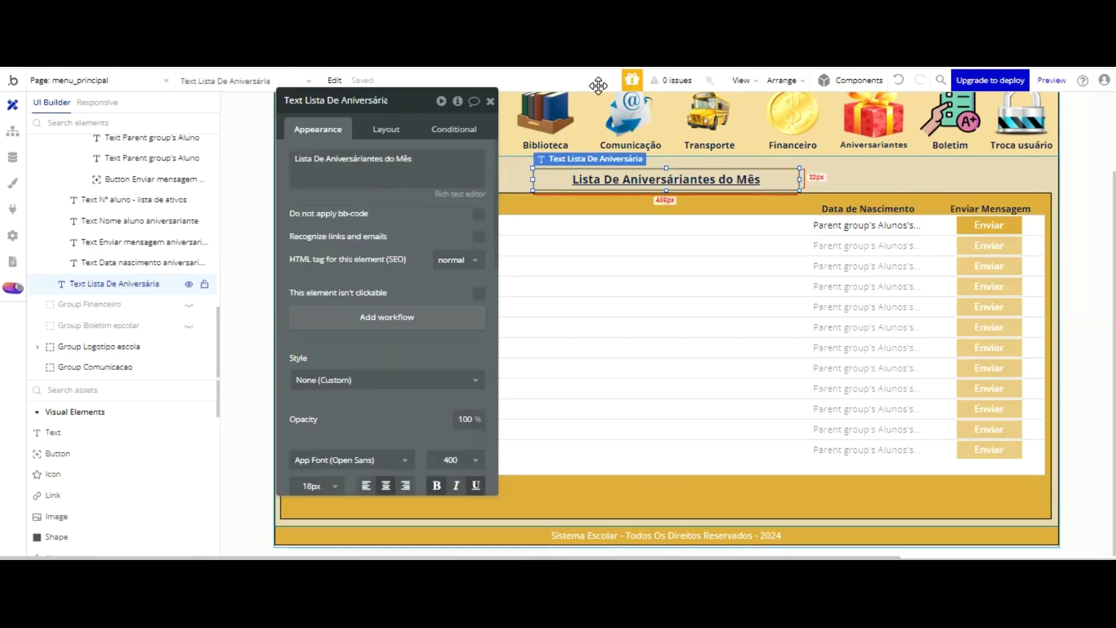
click(625, 181)
click(420, 159)
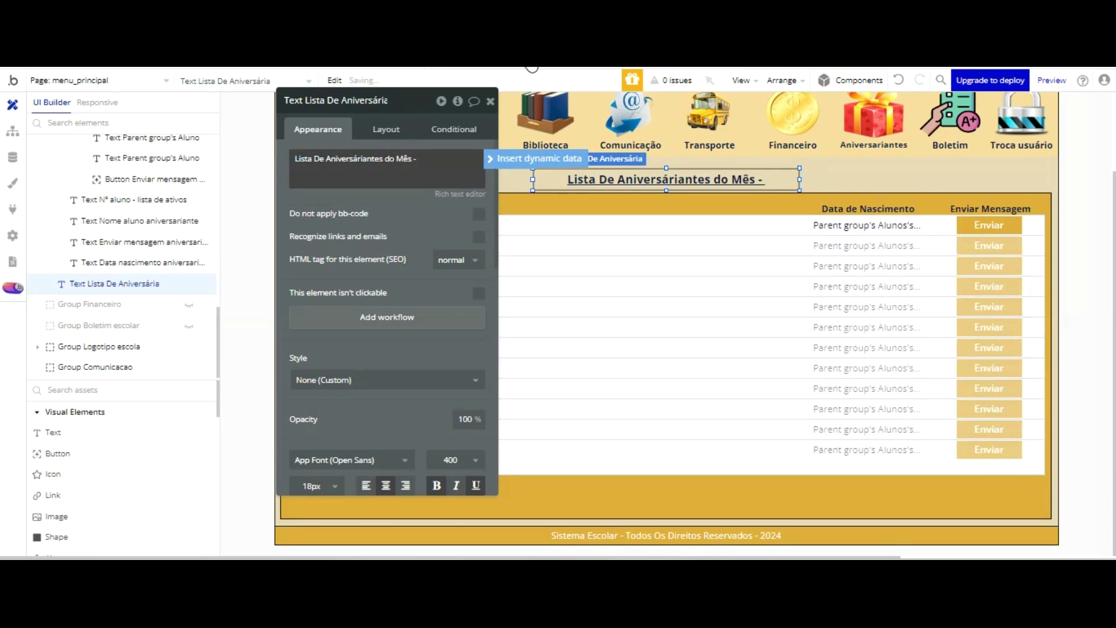
click(530, 158)
click(530, 163)
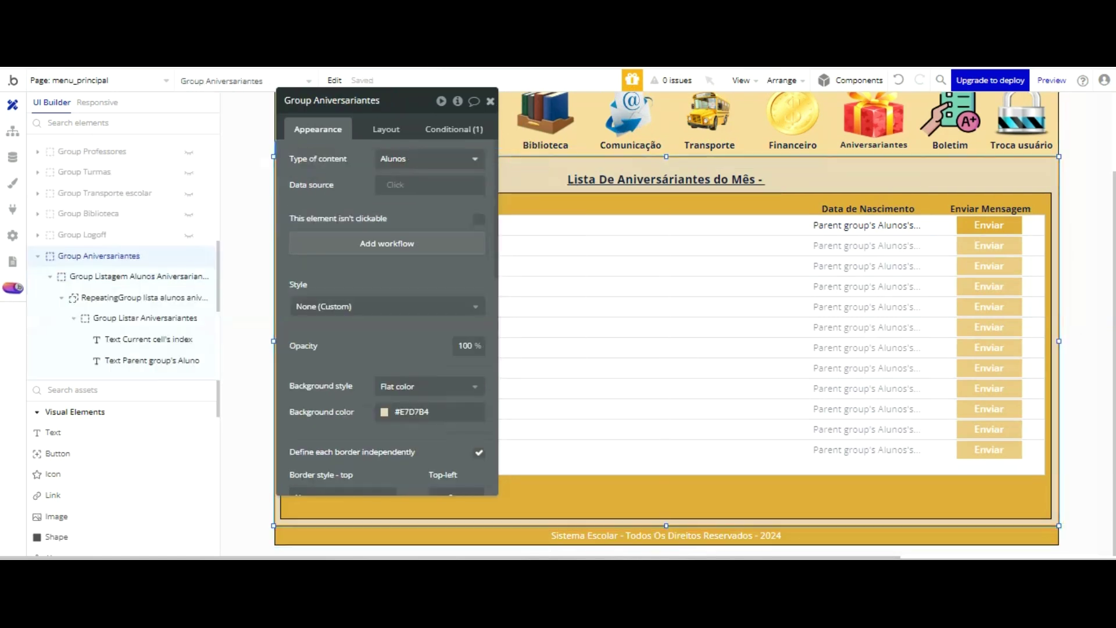
click(490, 102)
double_click(714, 176)
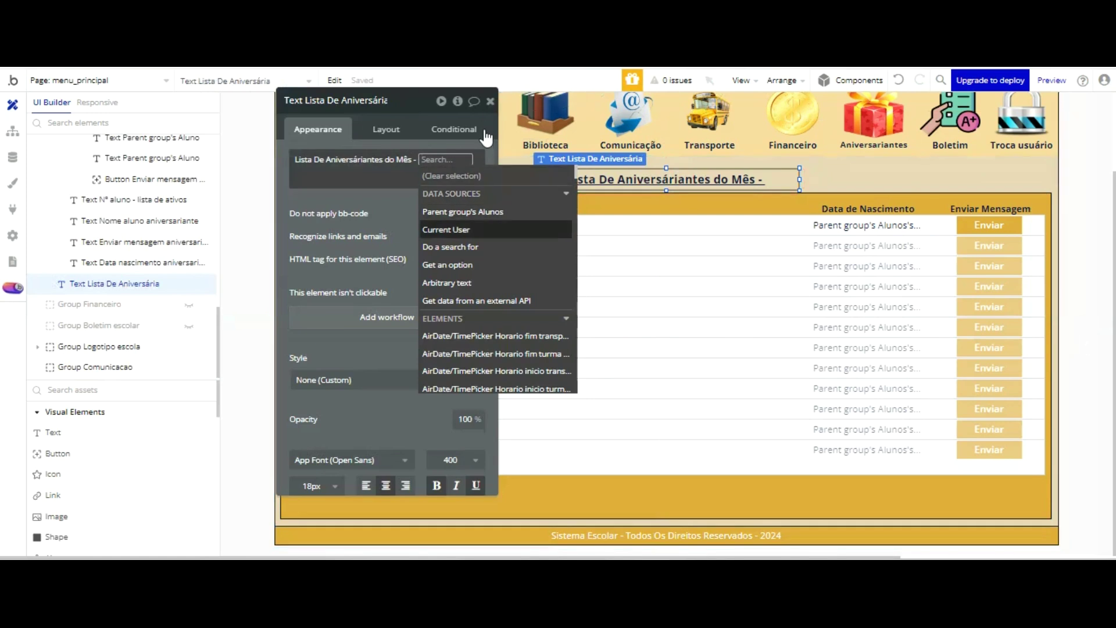
scroll(488, 185, down, 2)
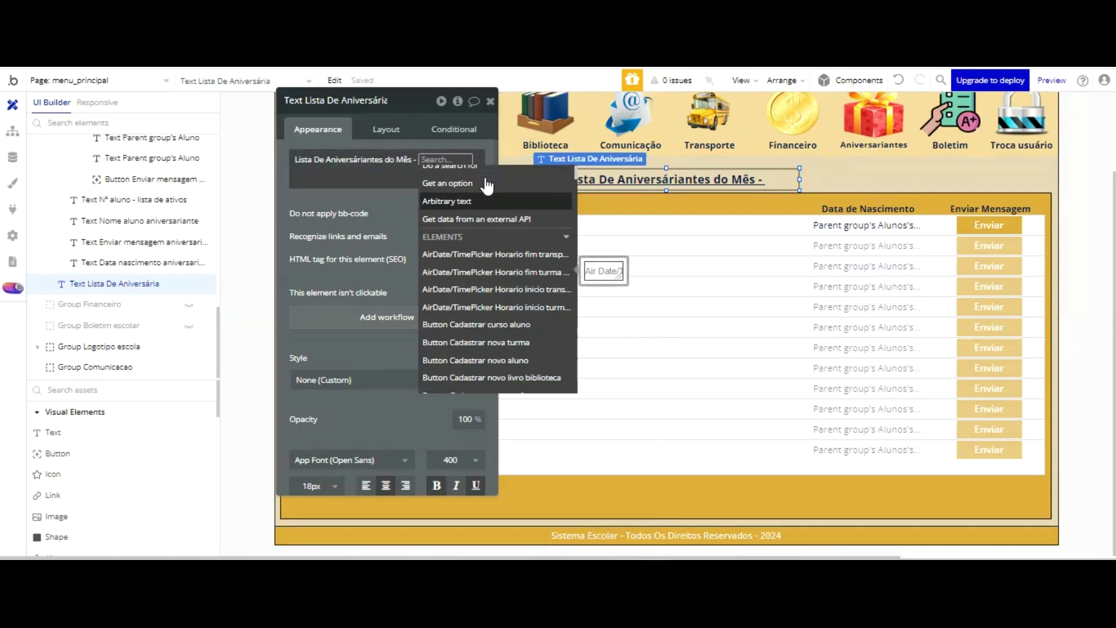
scroll(487, 185, down, 5)
text(curre)
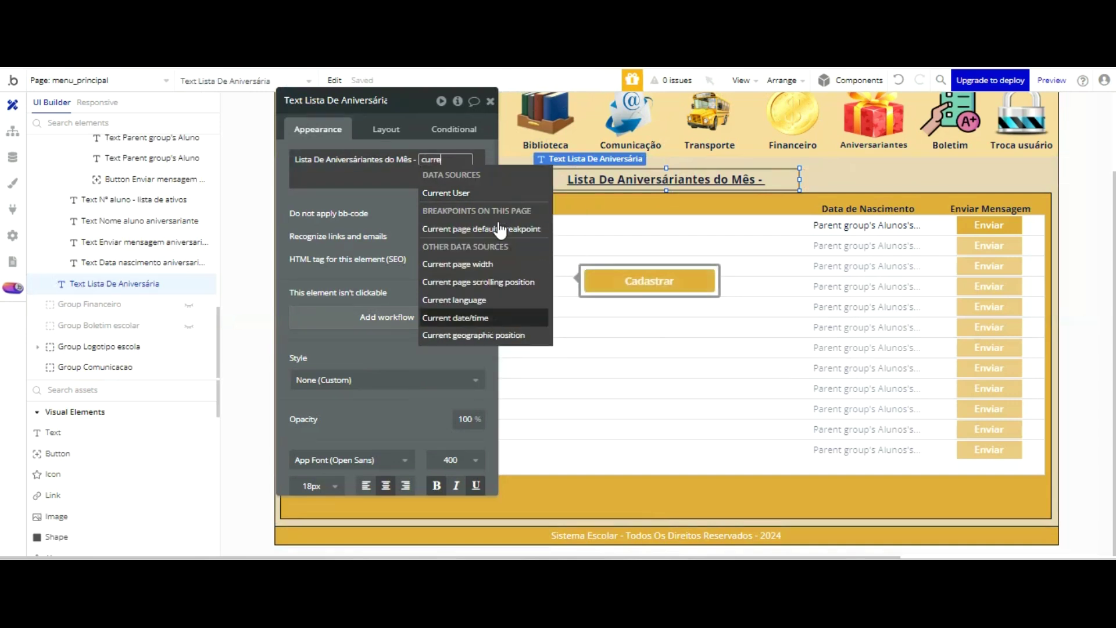
click(496, 318)
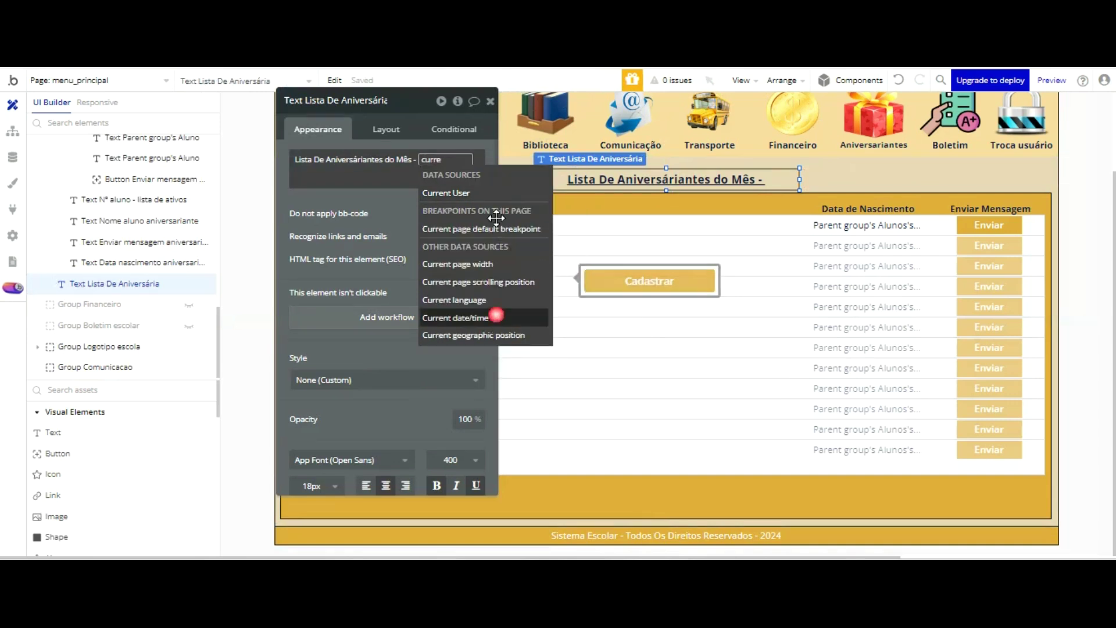
- Format the current date with the custom format 'mmmm / yyyy'
click(407, 223)
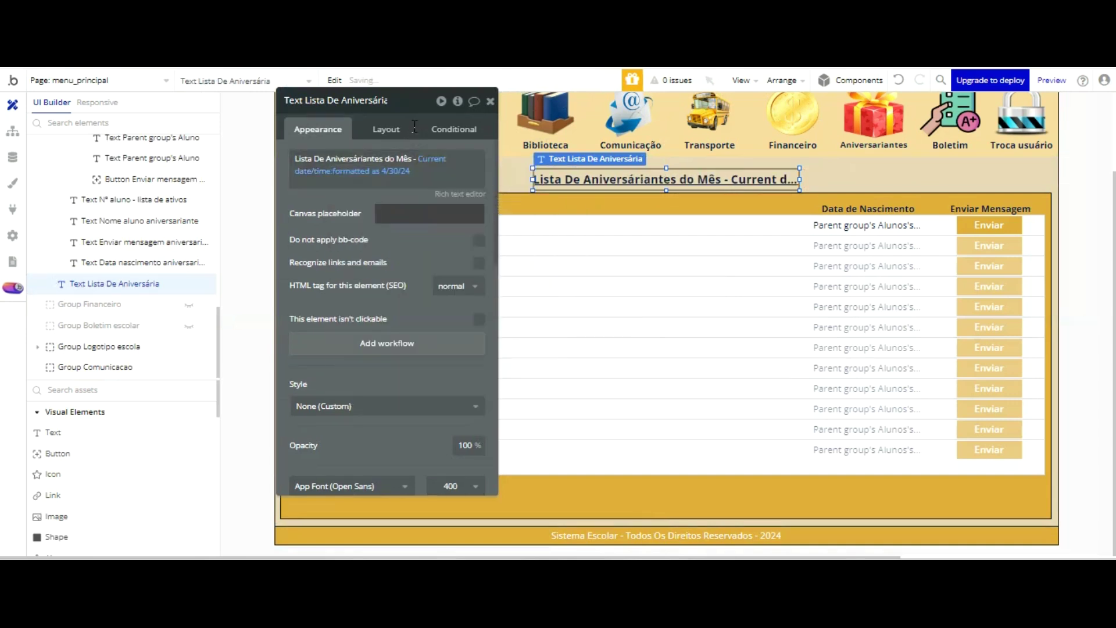
click(648, 132)
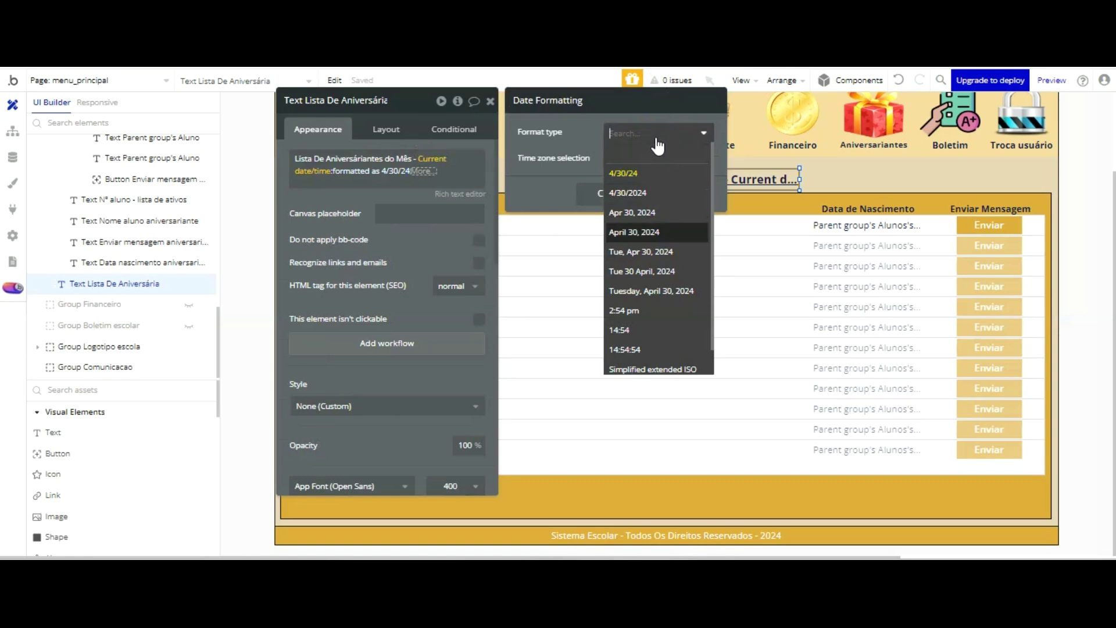
click(655, 233)
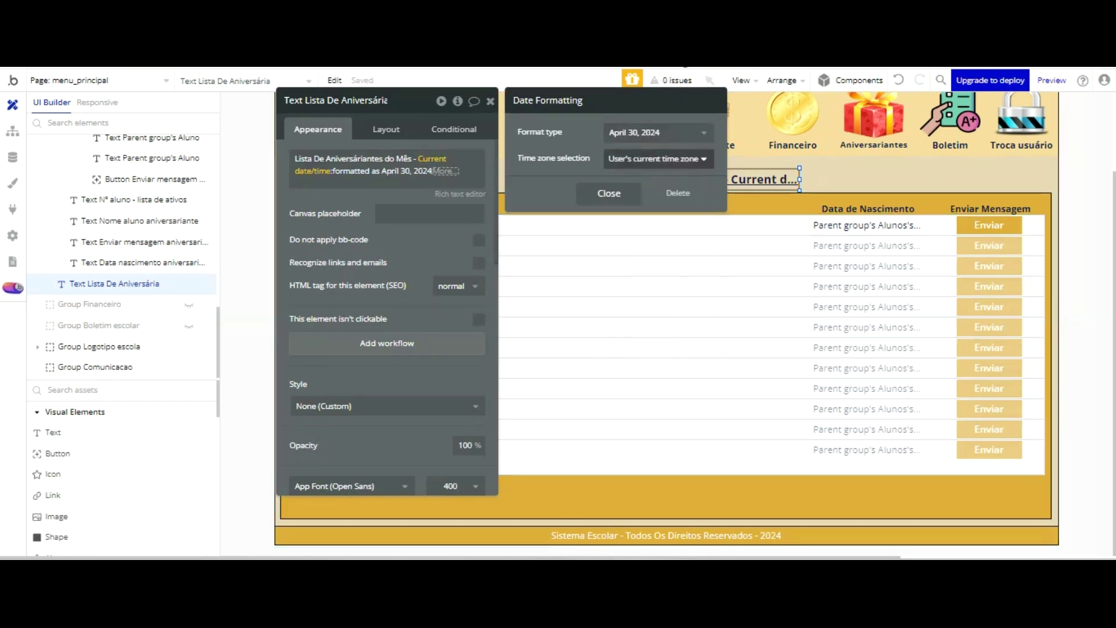
click(657, 133)
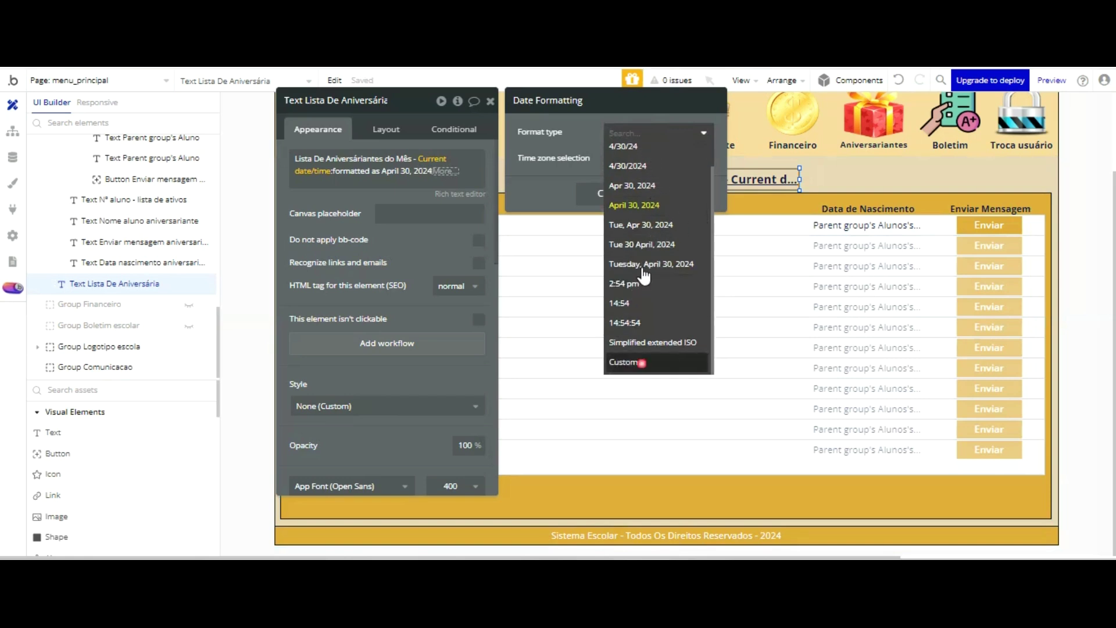
click(640, 361)
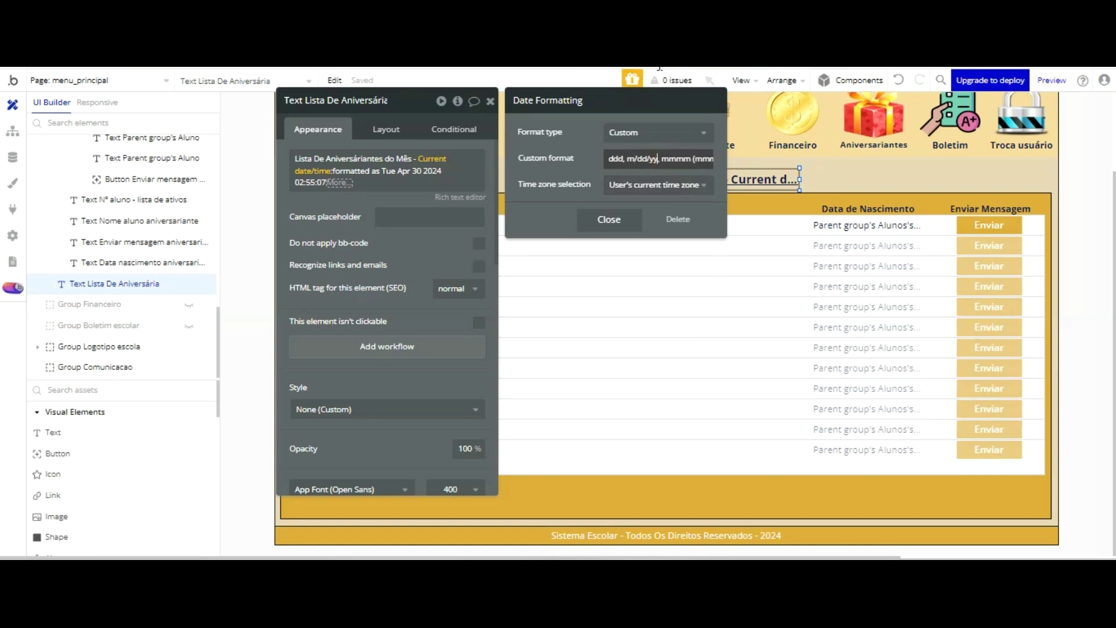
key(BackSpace)
key(BackSpace)
key(BackSpace)
key(BackSpace)
key(BackSpace)
key(BackSpace)
key(BackSpace)
key(BackSpace)
key(BackSpace)
key(BackSpace)
key(BackSpace)
key(BackSpace)
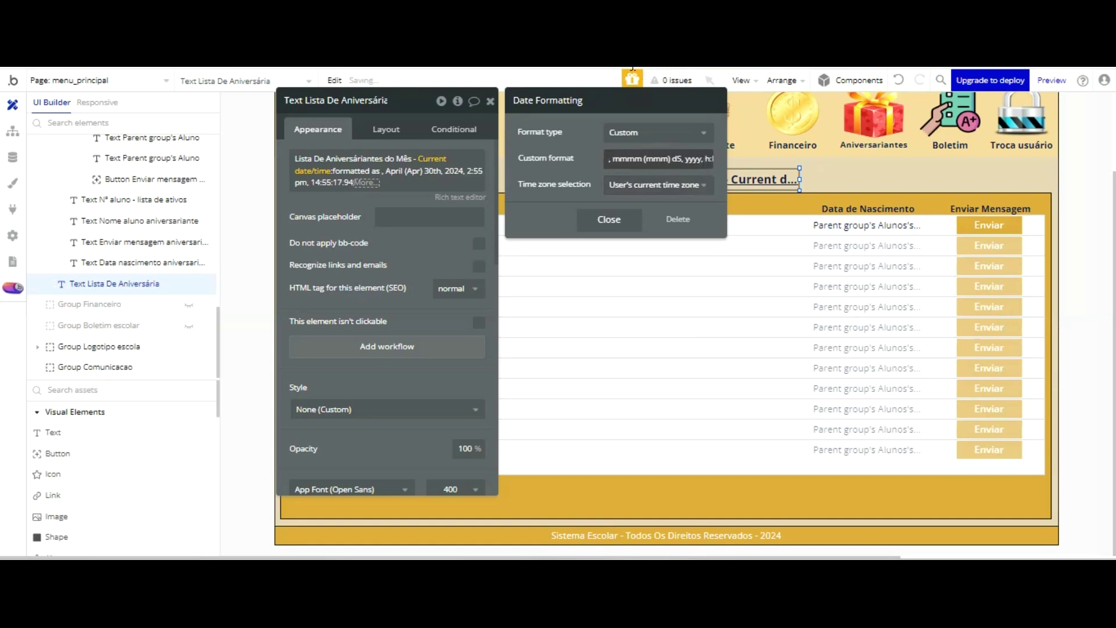
key(BackSpace)
key(BackSpace)
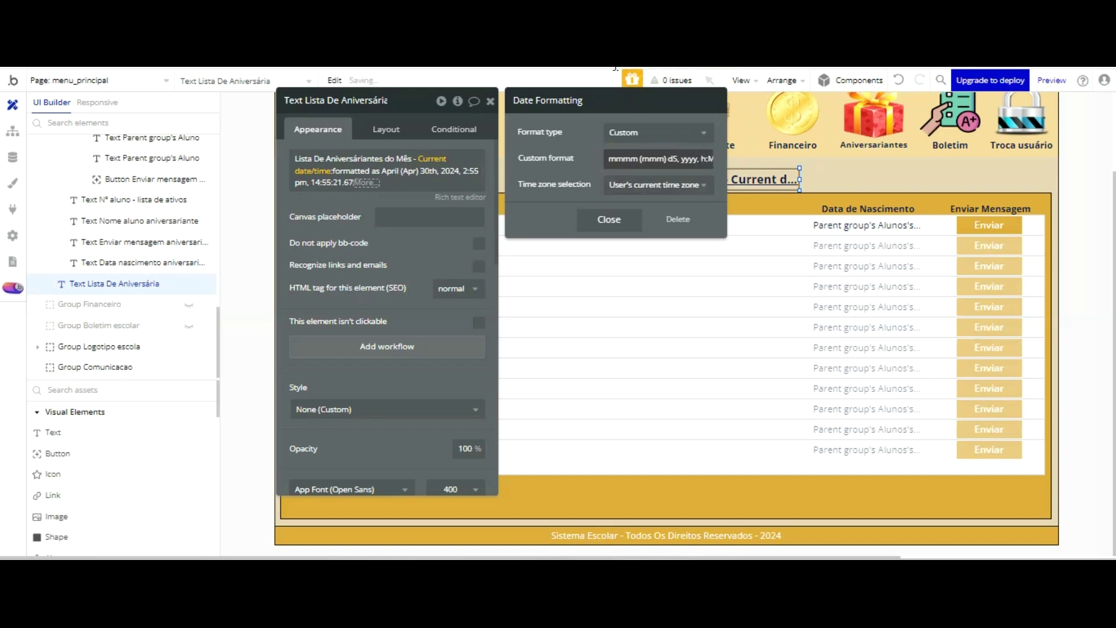
click(666, 159)
key(BackSpace)
key(BackSpace)
key(BackSpace)
click(667, 162)
key(BackSpace)
key(BackSpace)
key(BackSpace)
key(BackSpace)
key(BackSpace)
key(BackSpace)
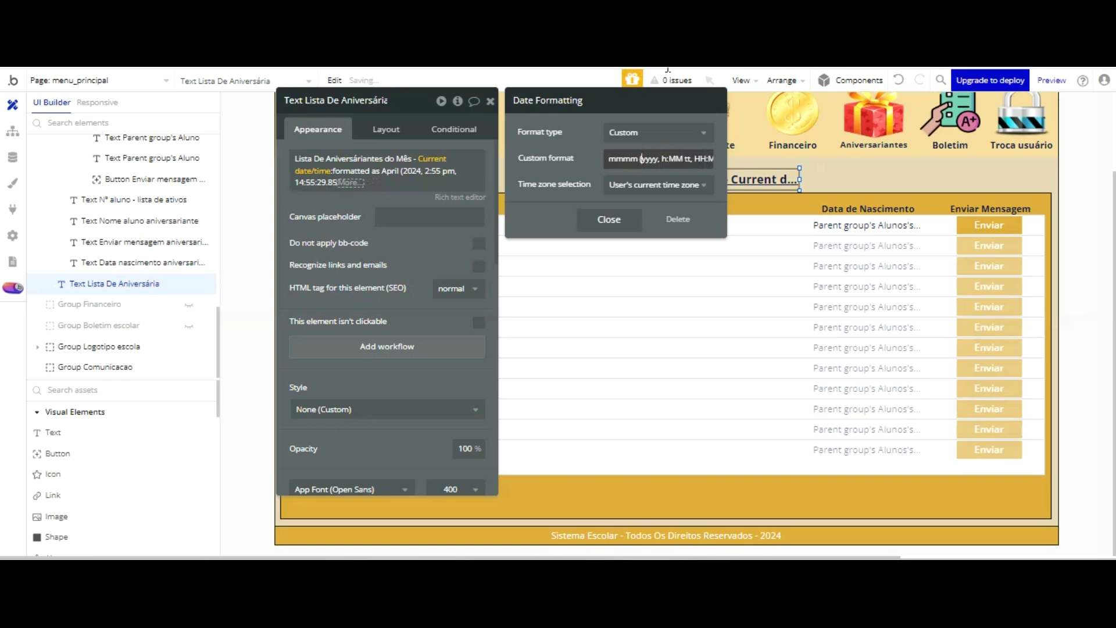
key(BackSpace)
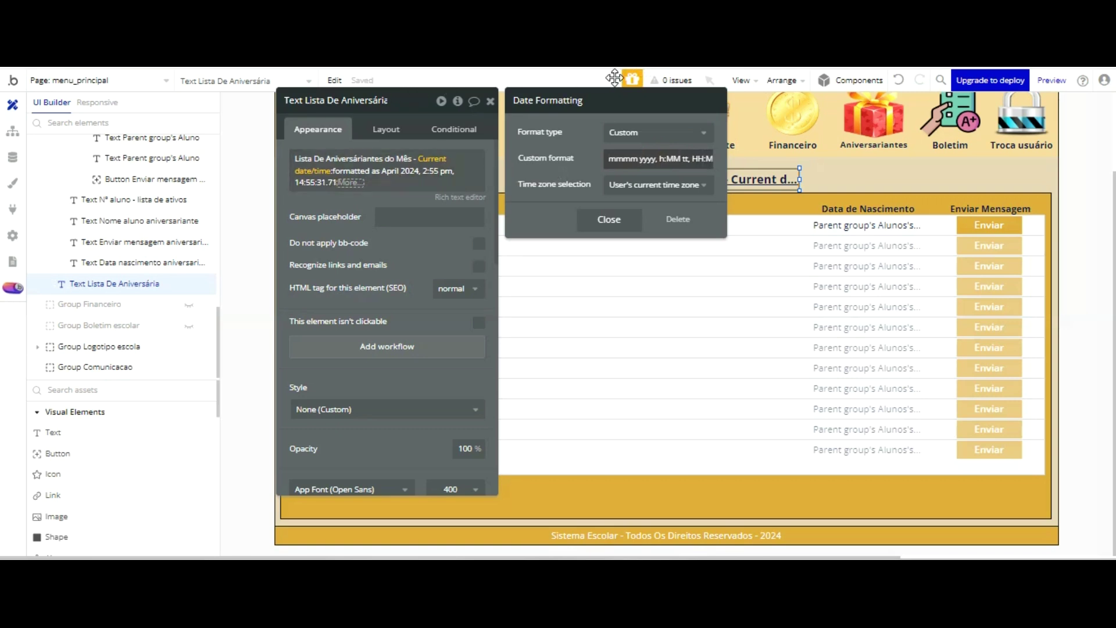
text(/)
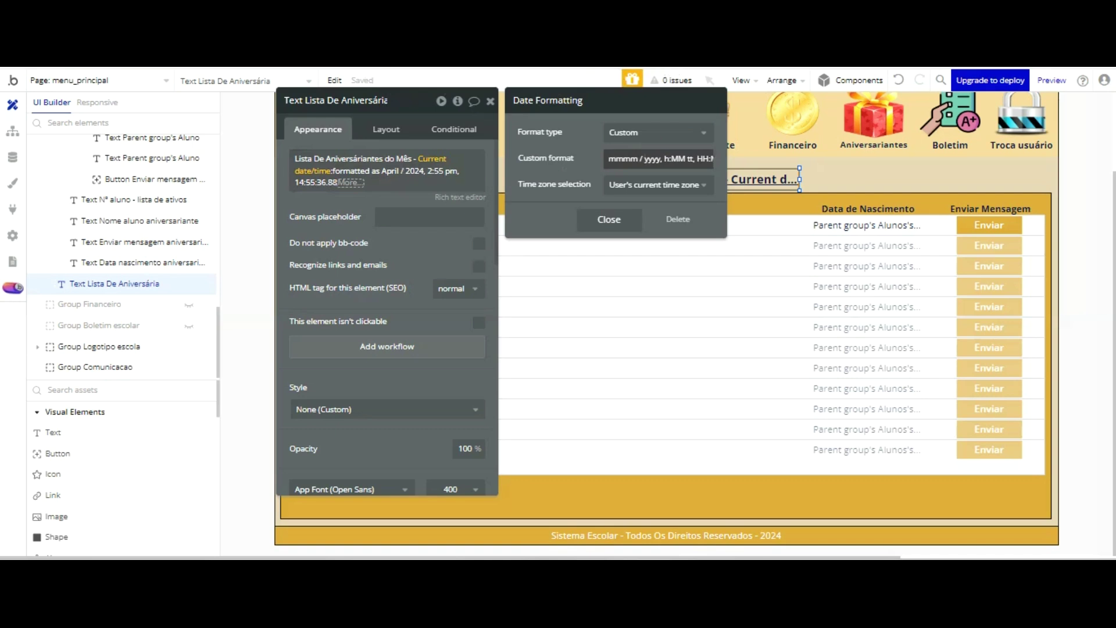
drag(679, 158, 716, 159)
key(BackSpace)
key(BackSpace)
key(BackSpace)
key(BackSpace)
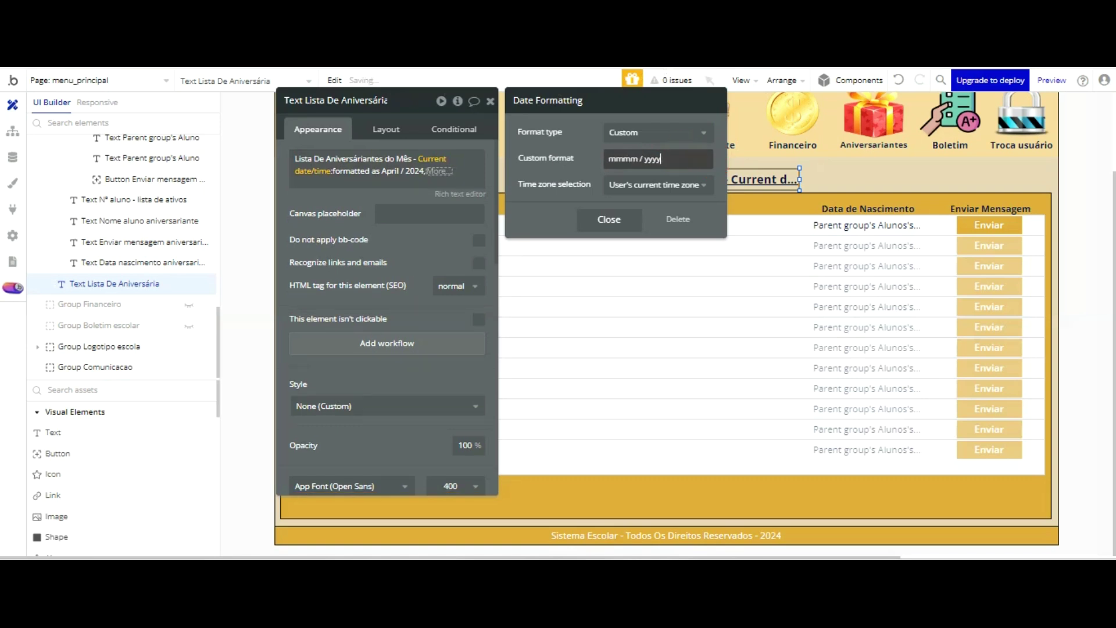
- Widen the heading element so its full text with the date fits
click(610, 220)
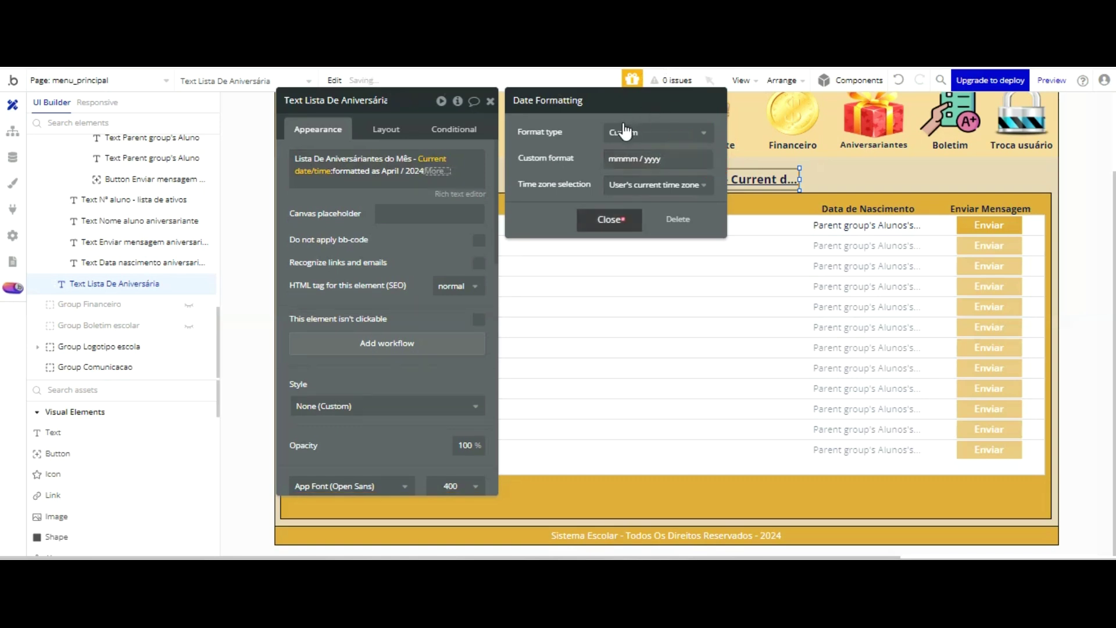
click(352, 107)
click(665, 196)
drag(800, 179, 915, 179)
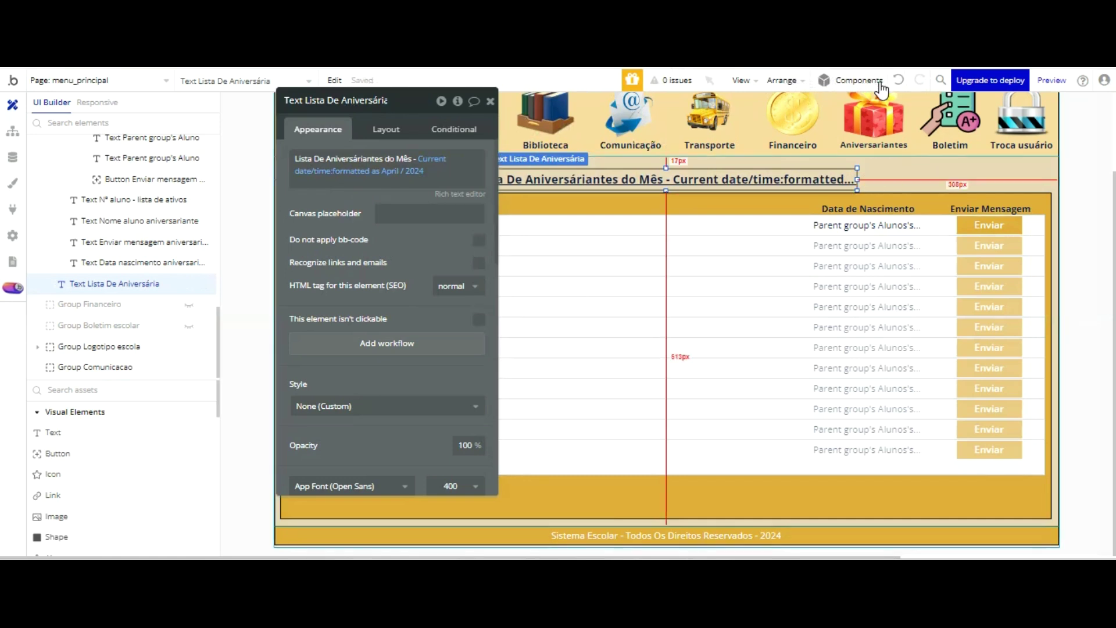
key(ctrl+Tab)
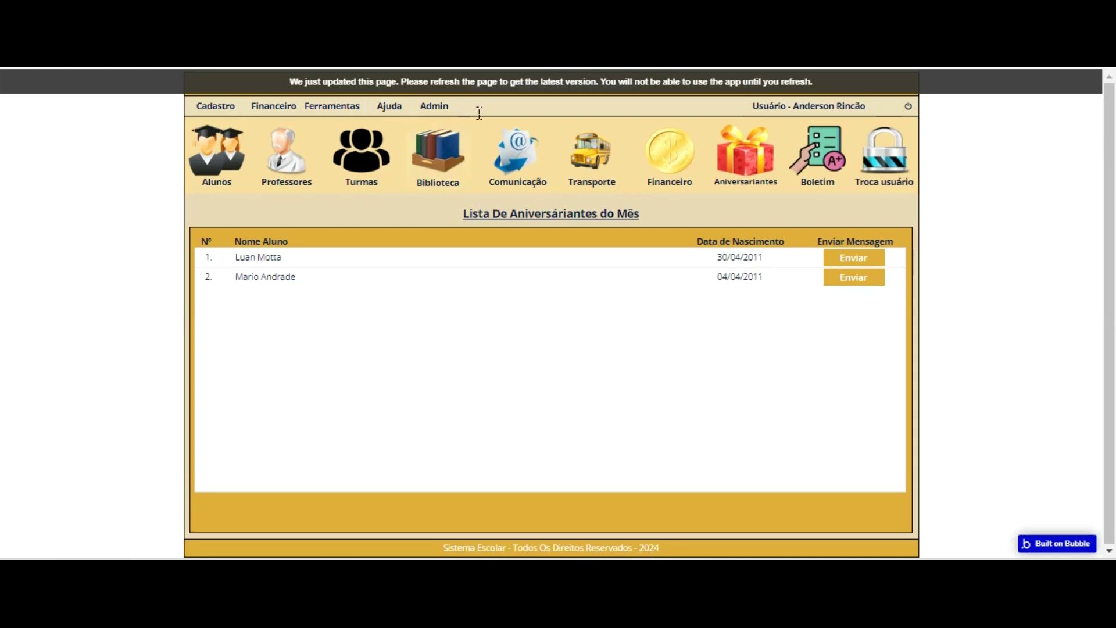
key(F5)
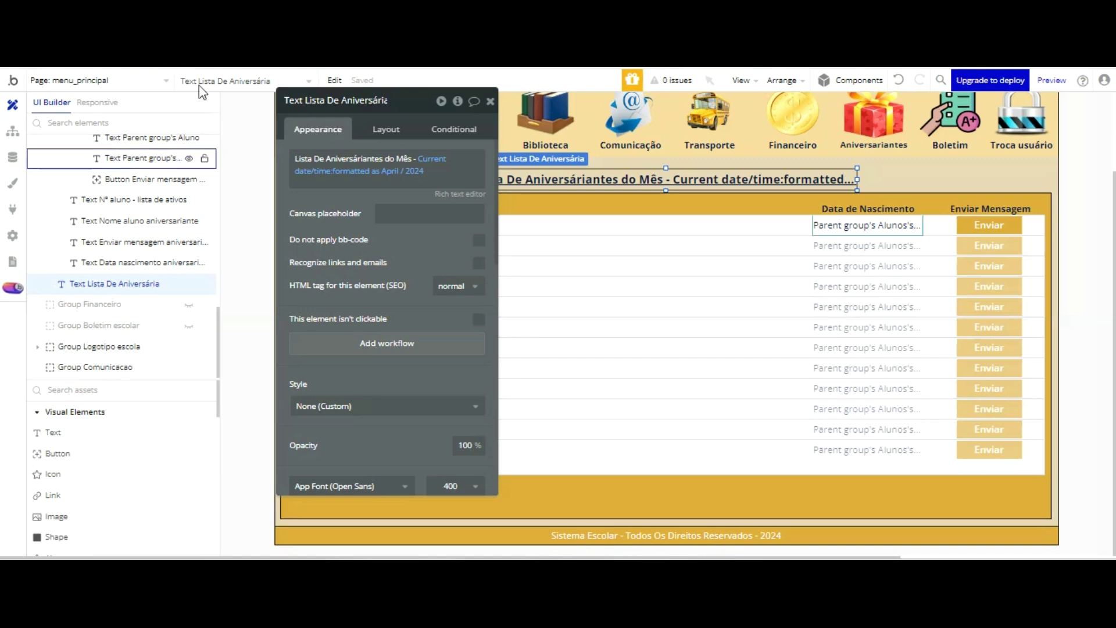
- Copy the Group Listagem Alunos Aniversariantes listing group from the Elements tree
click(490, 101)
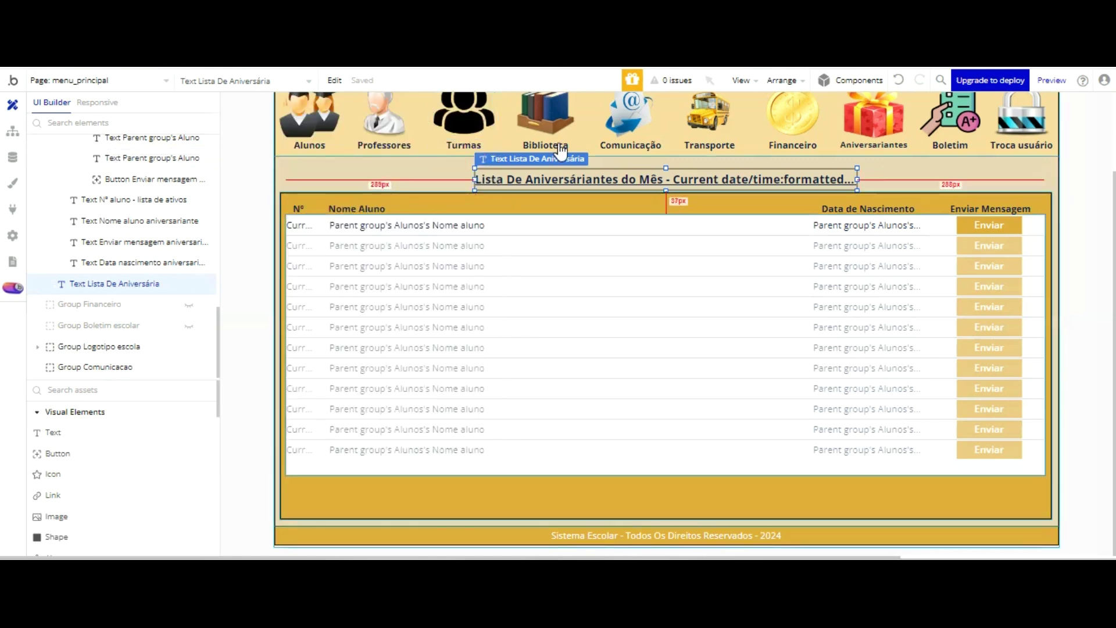
scroll(133, 187, up, 5)
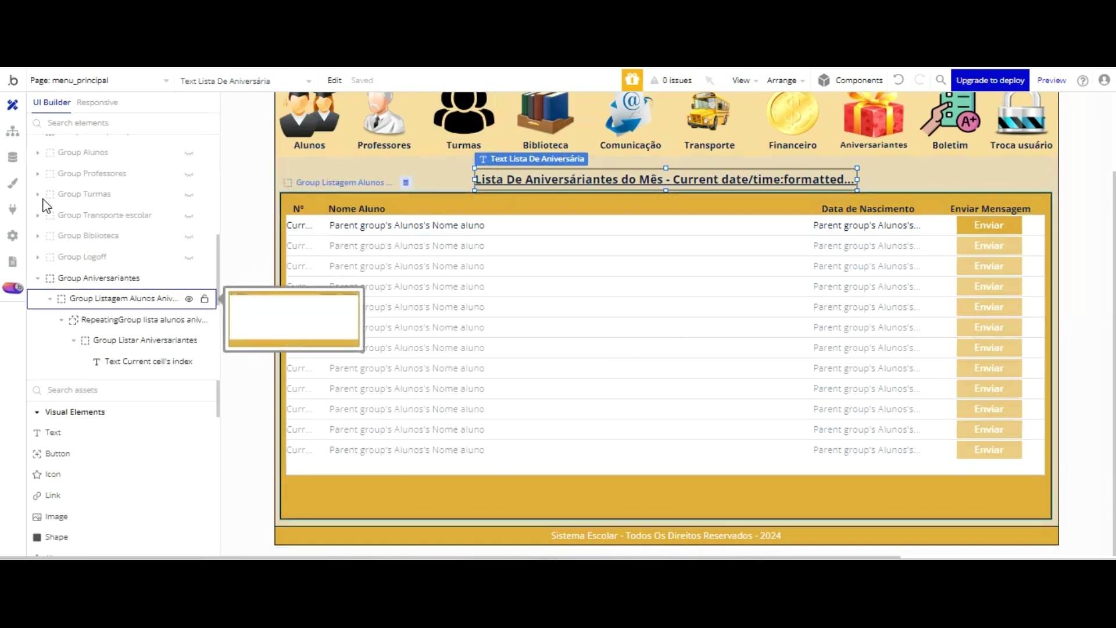
click(49, 299)
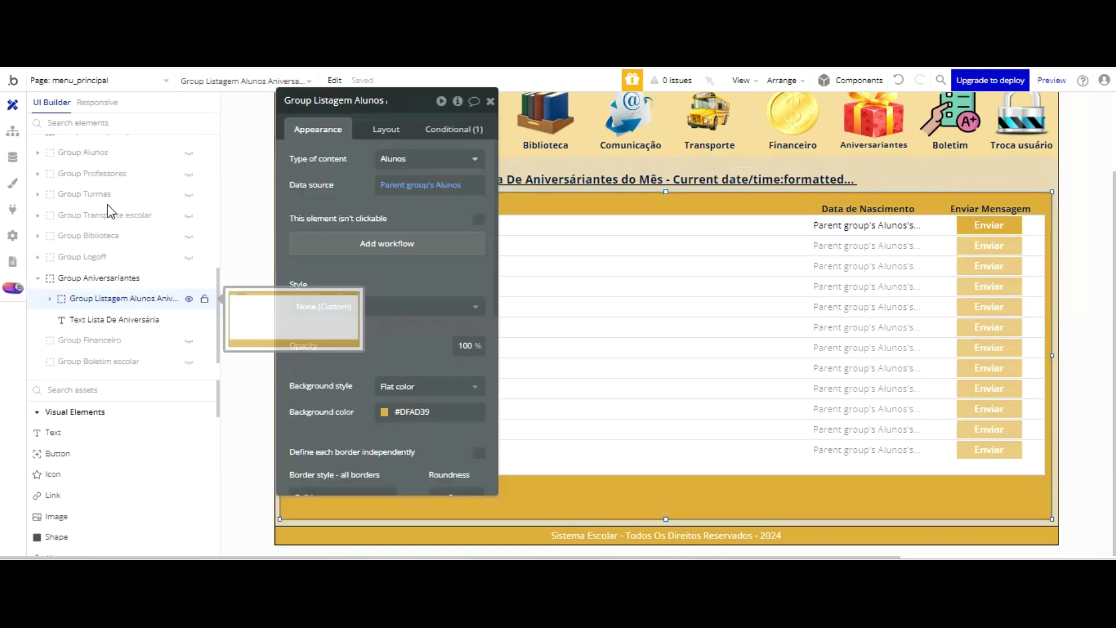
click(108, 299)
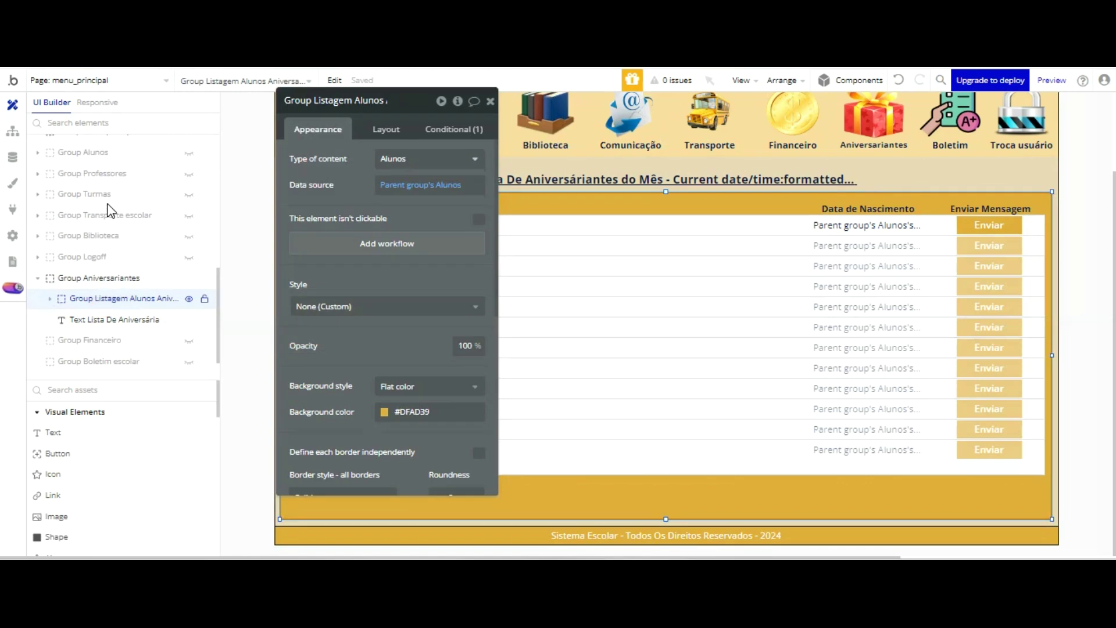
right_click(109, 299)
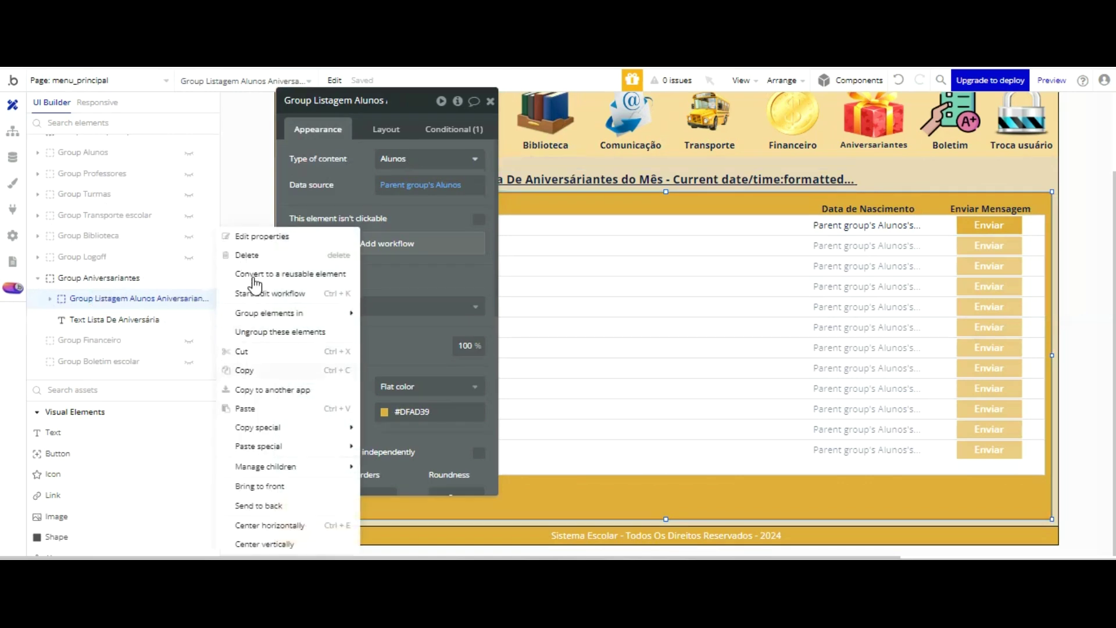
click(250, 369)
- Paste the copied group into Group Comunicacao and select the pasted copy
scroll(139, 221, down, 1)
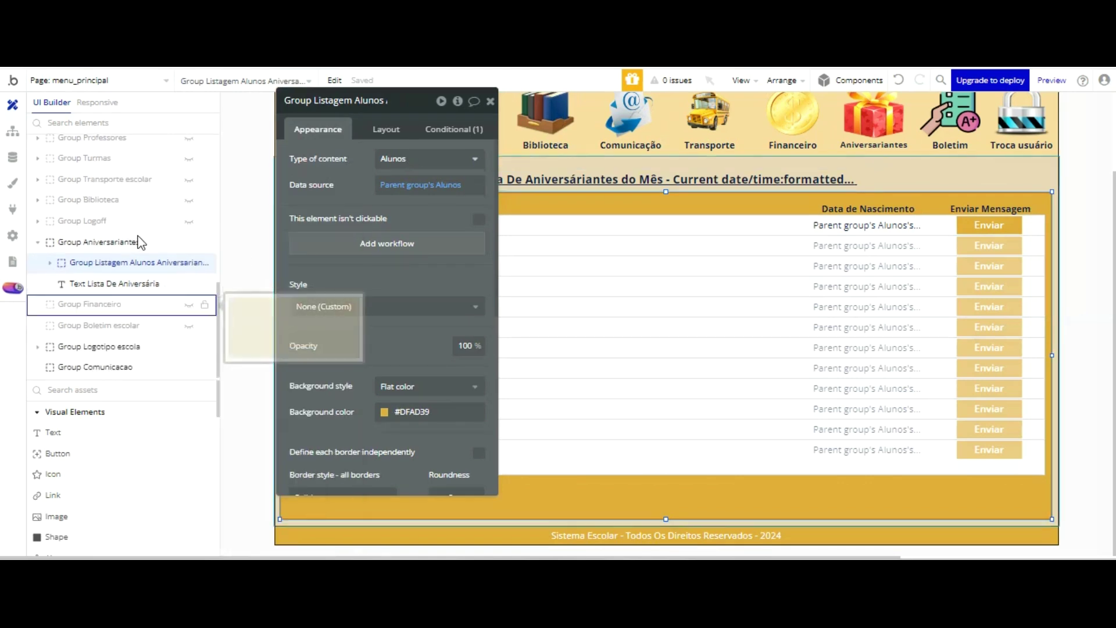
click(93, 367)
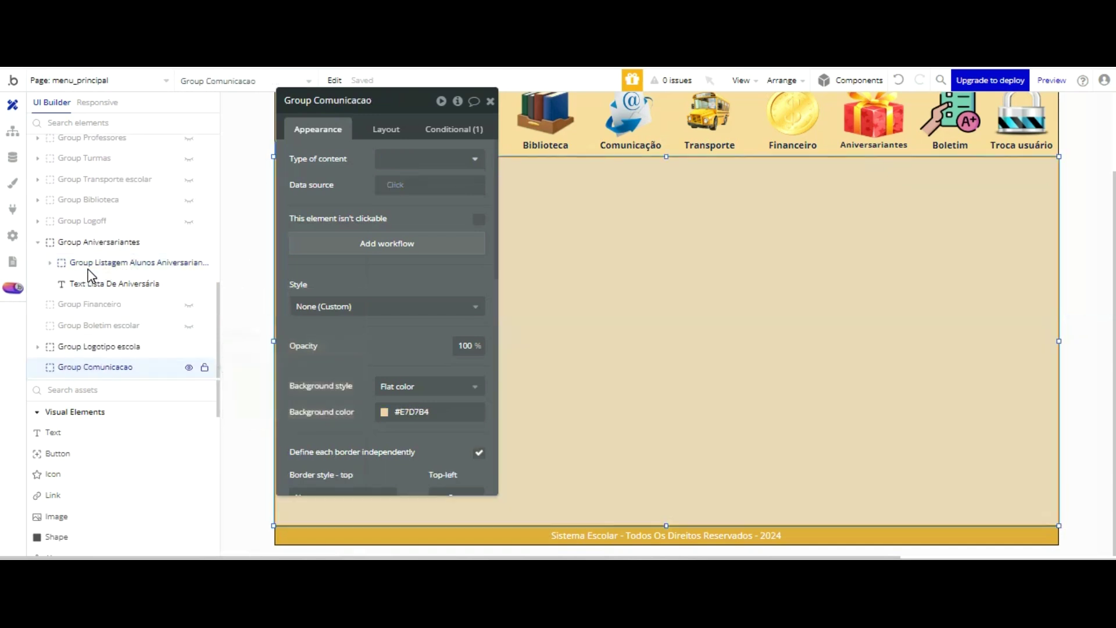
right_click(93, 367)
click(249, 428)
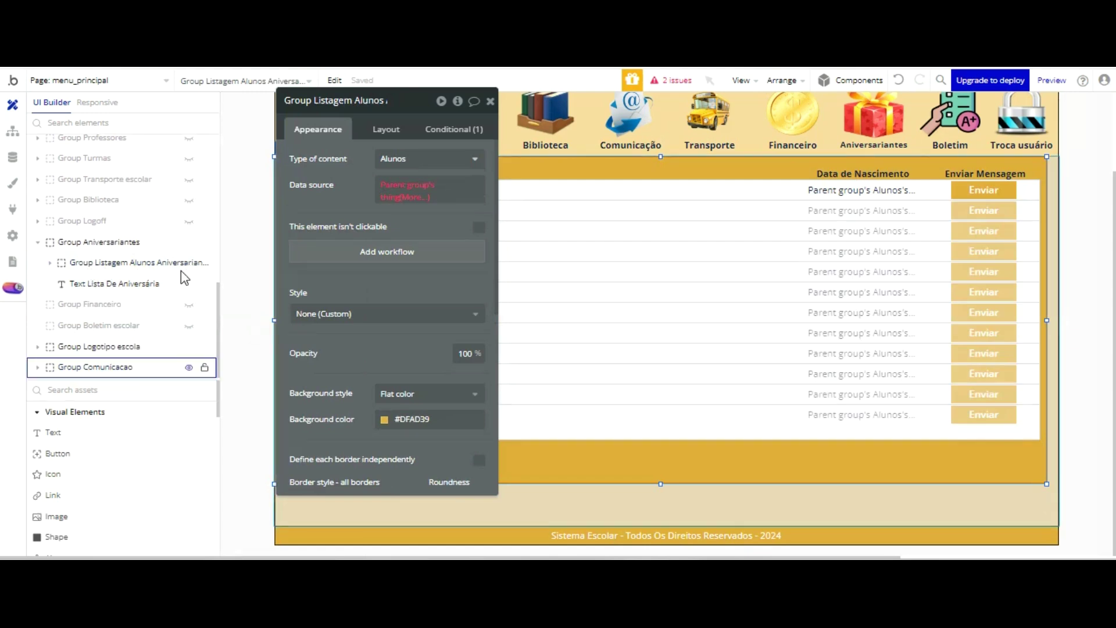
click(37, 367)
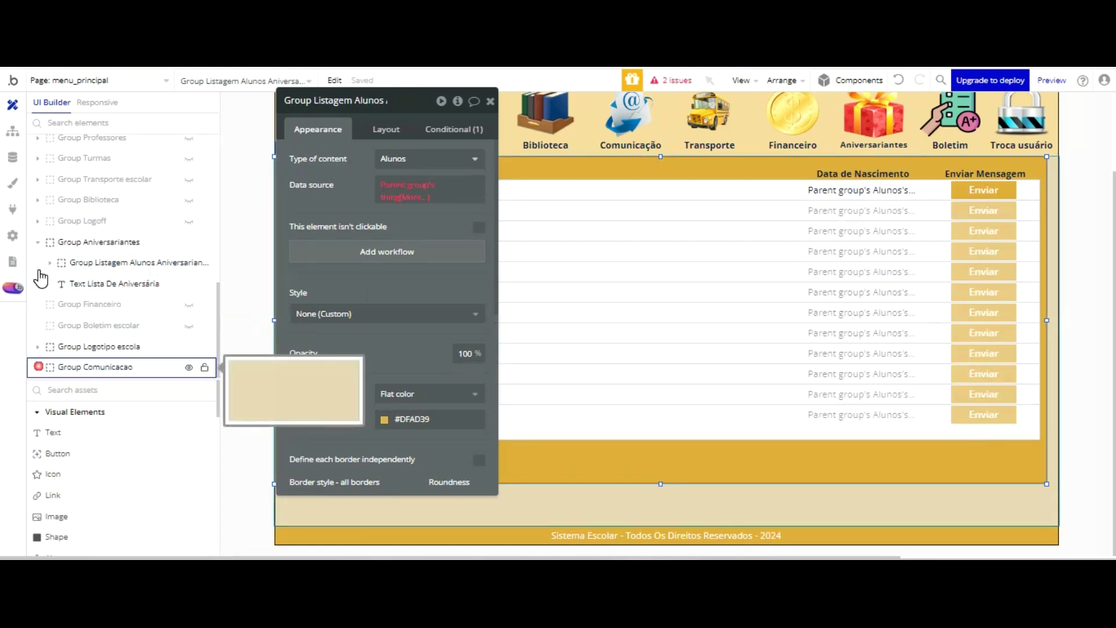
click(122, 367)
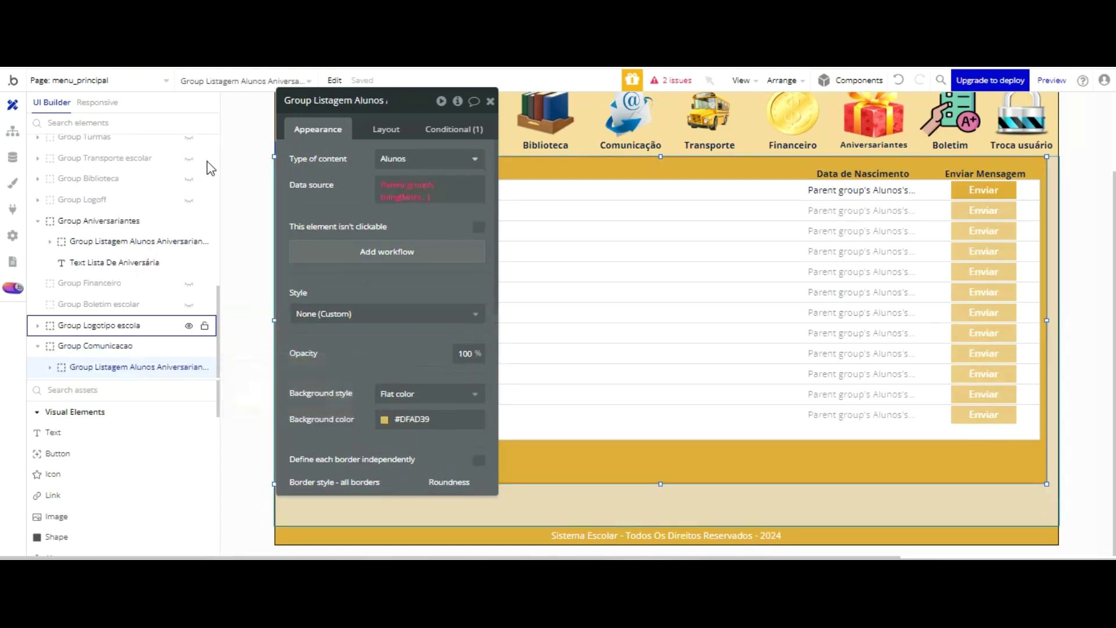
click(367, 108)
- Rename the pasted group to Group Listagem Emails and set its content type to Comunicação
key(Left)
key(Left)
key(Left)
key(Left)
key(Left)
key(Left)
key(Left)
key(Left)
key(Left)
key(Left)
key(Left)
key(Left)
key(Left)
key(Left)
key(Left)
key(Left)
key(Left)
key(Left)
key(Left)
key(Left)
key(BackSpace)
key(BackSpace)
key(BackSpace)
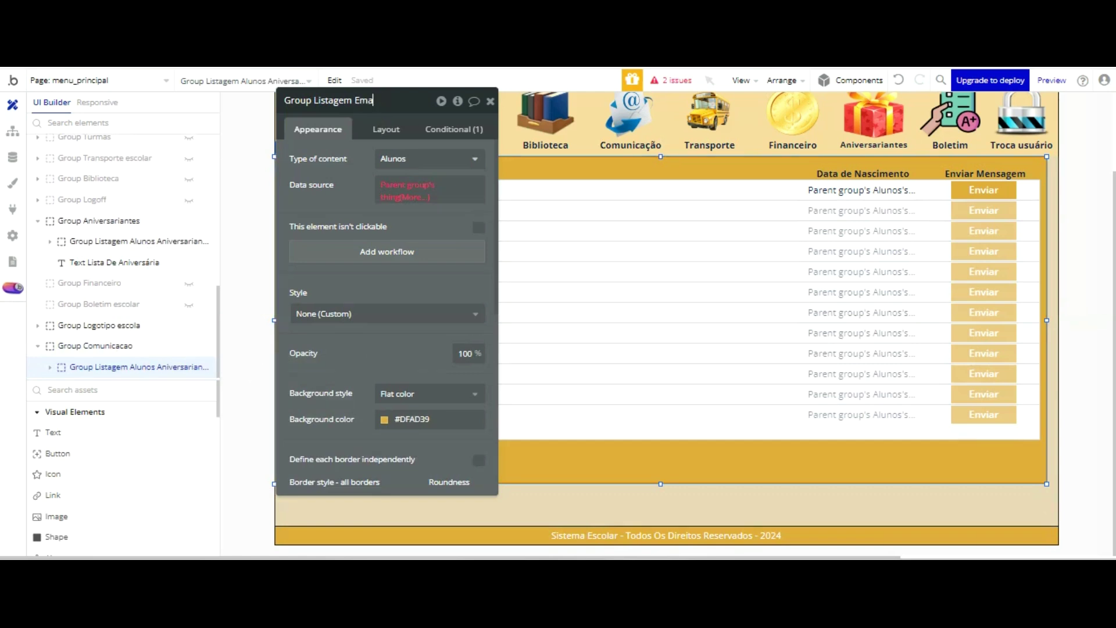
click(436, 158)
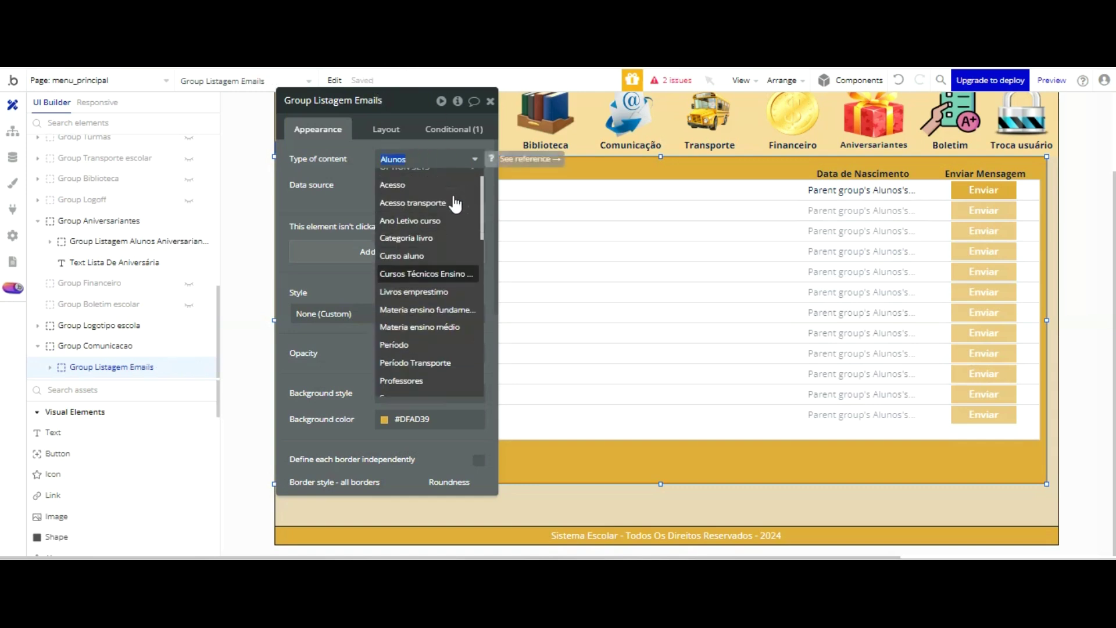
scroll(456, 205, down, 2)
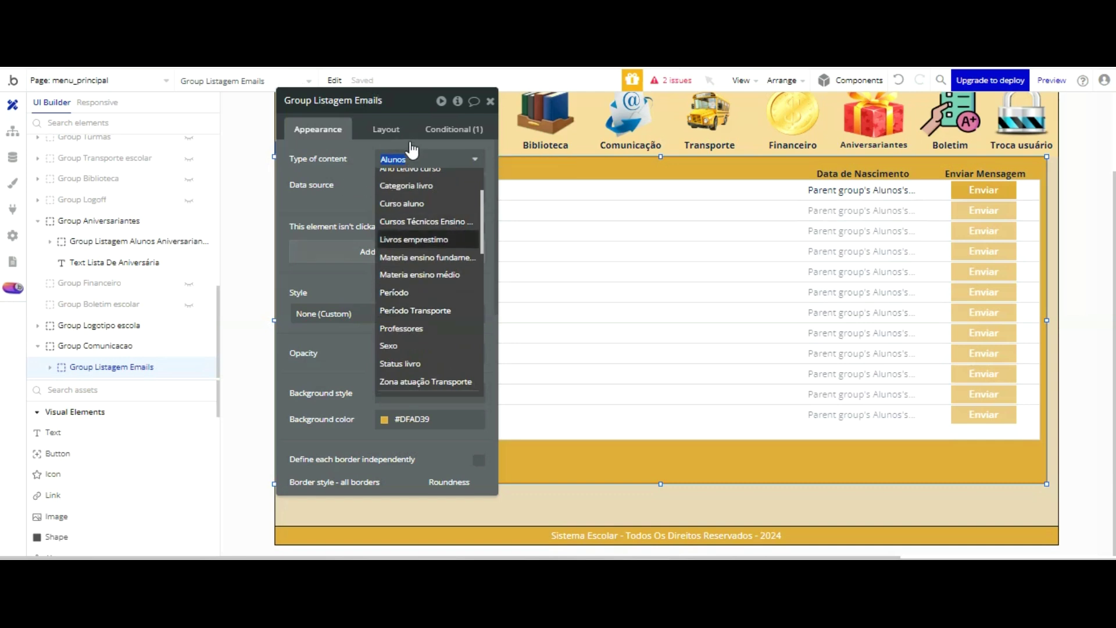
scroll(411, 150, up, 1)
scroll(430, 192, down, 5)
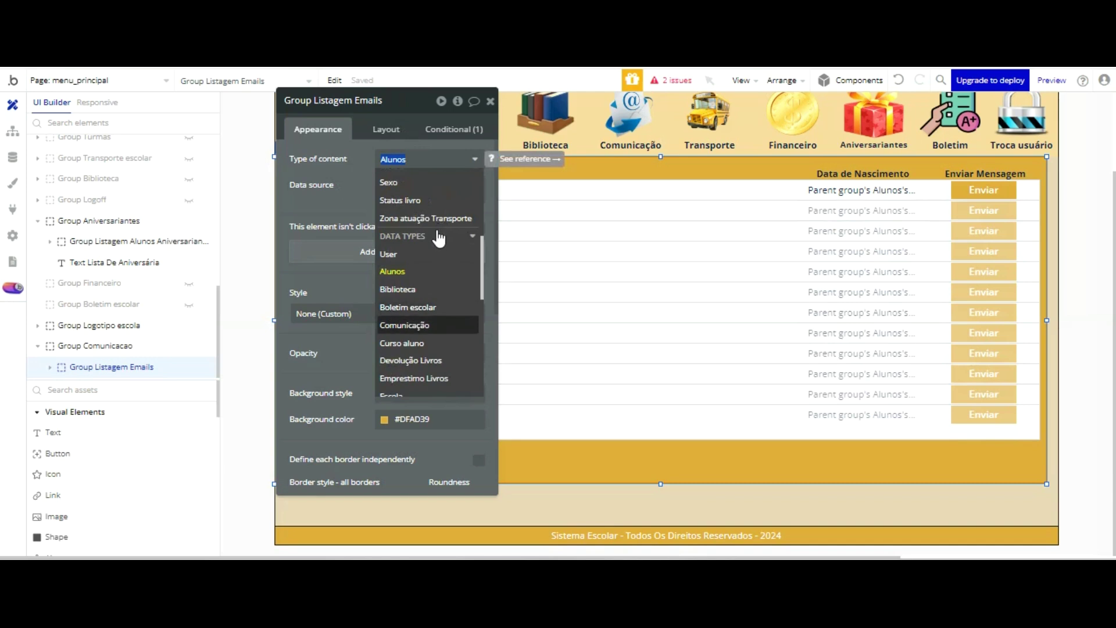
click(433, 325)
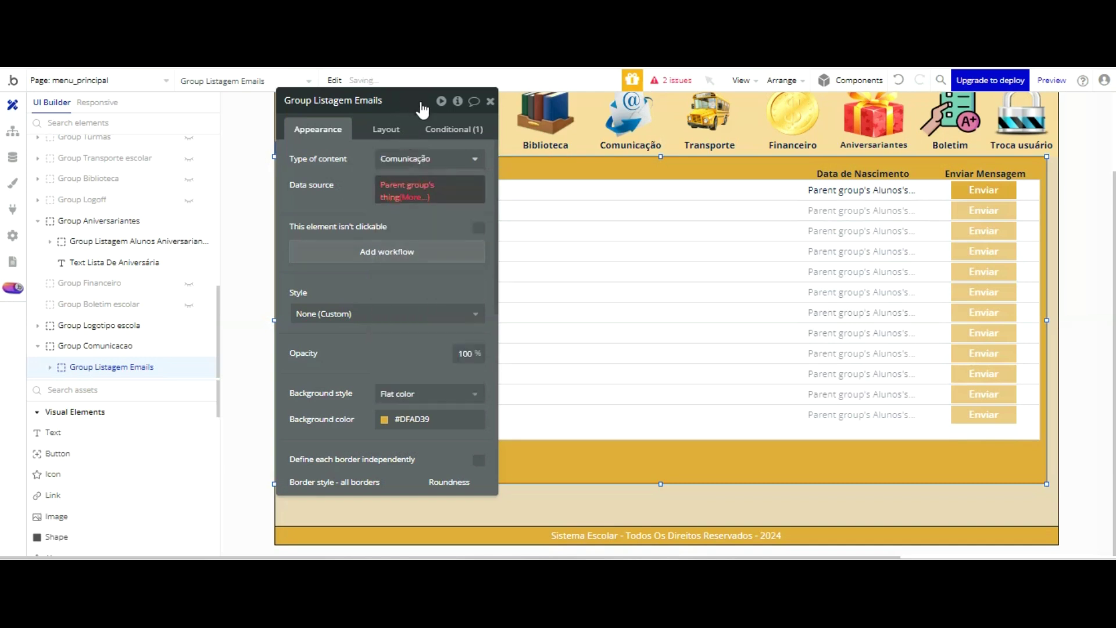
- Clear the group's data source with (Clear selection)
click(610, 163)
click(452, 186)
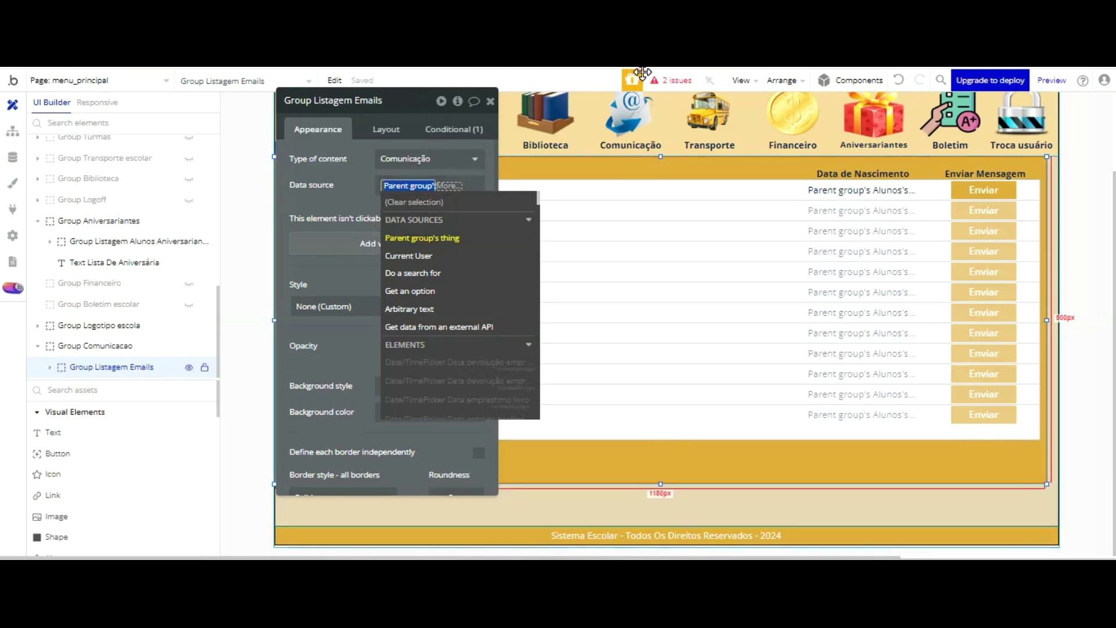
click(418, 202)
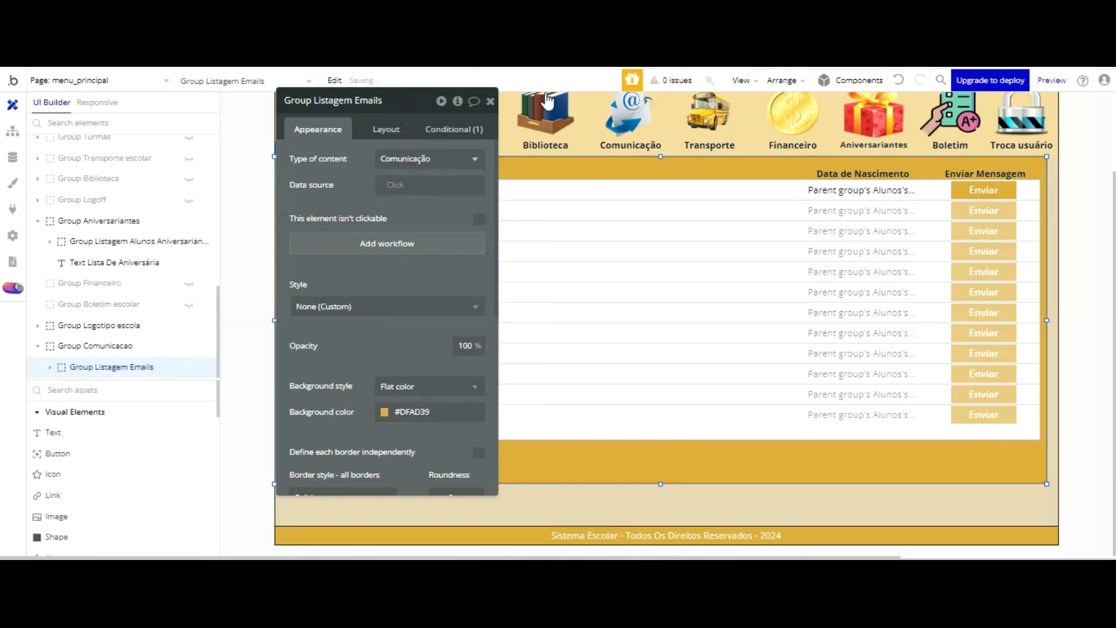
click(665, 244)
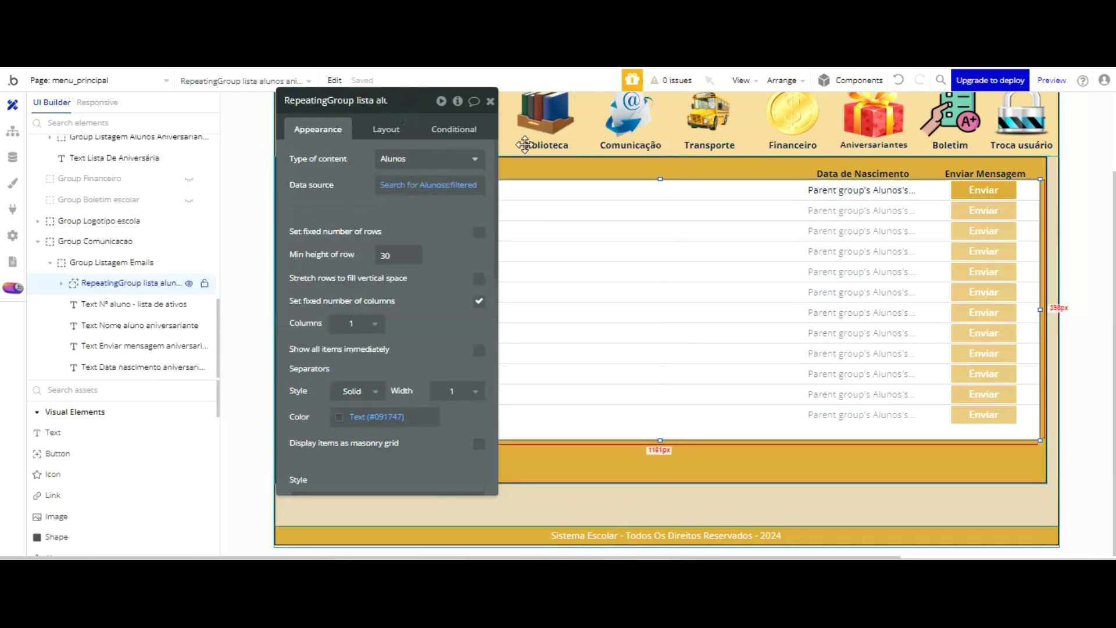
- Replace the repeating list's name ending with 'enviar emails', making it 'RepeatingGroup lista enviar emails'
click(660, 465)
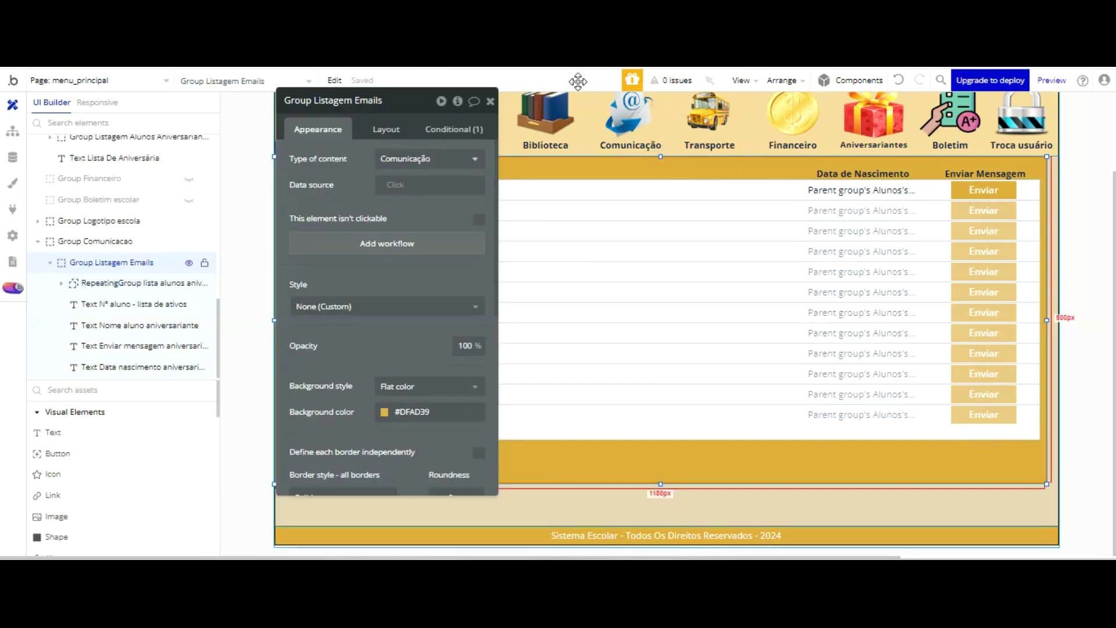
click(587, 213)
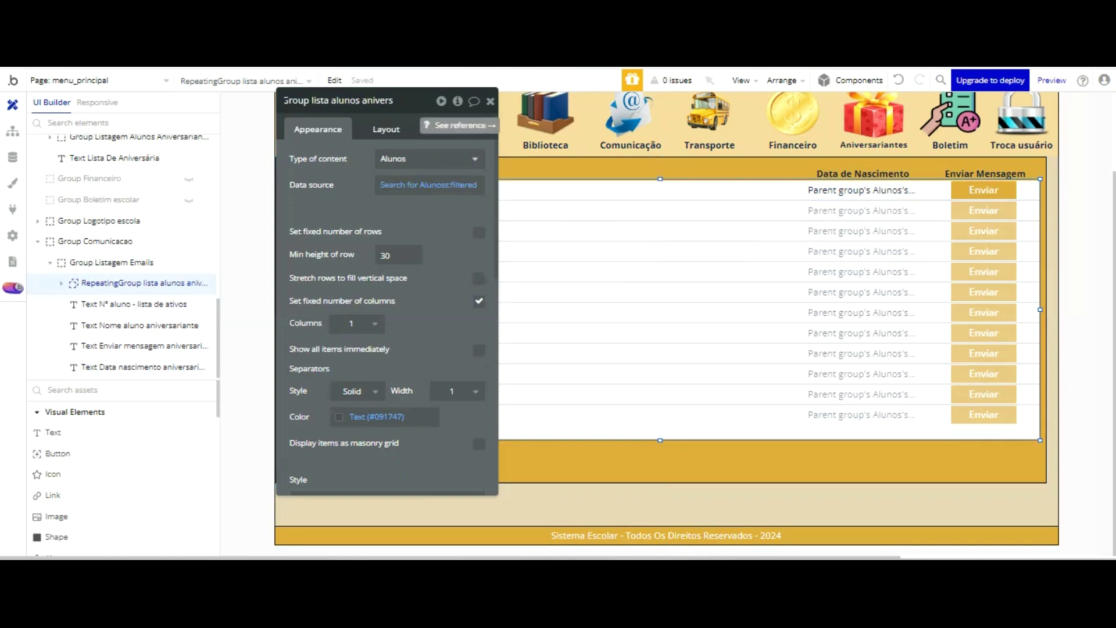
key(BackSpace)
key(BackSpace)
key(BackSpace)
key(BackSpace)
key(BackSpace)
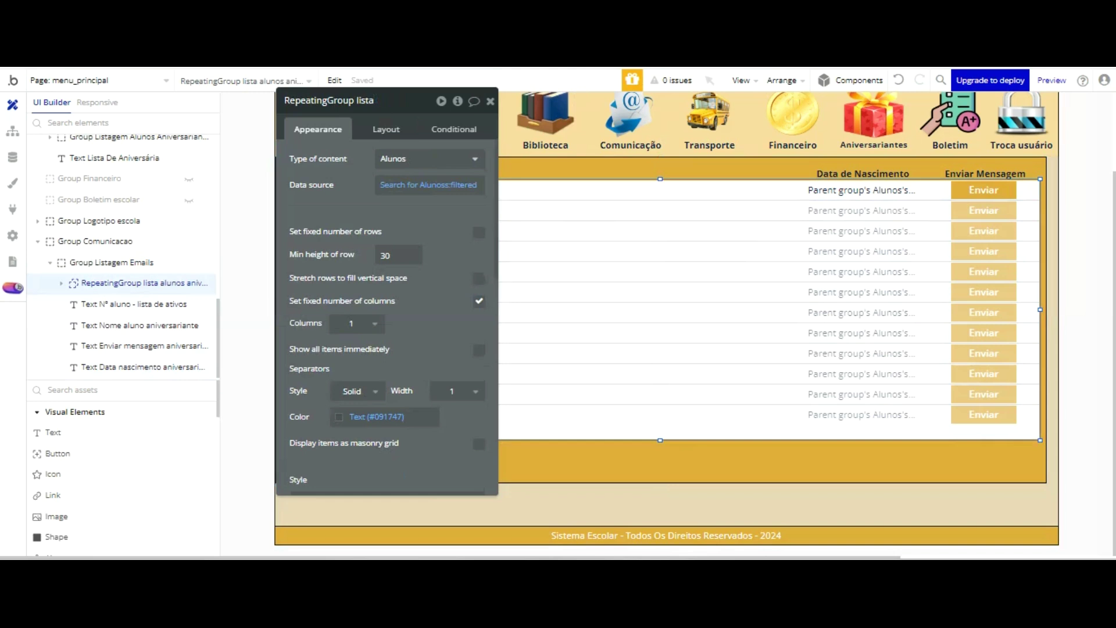
text(enviar)
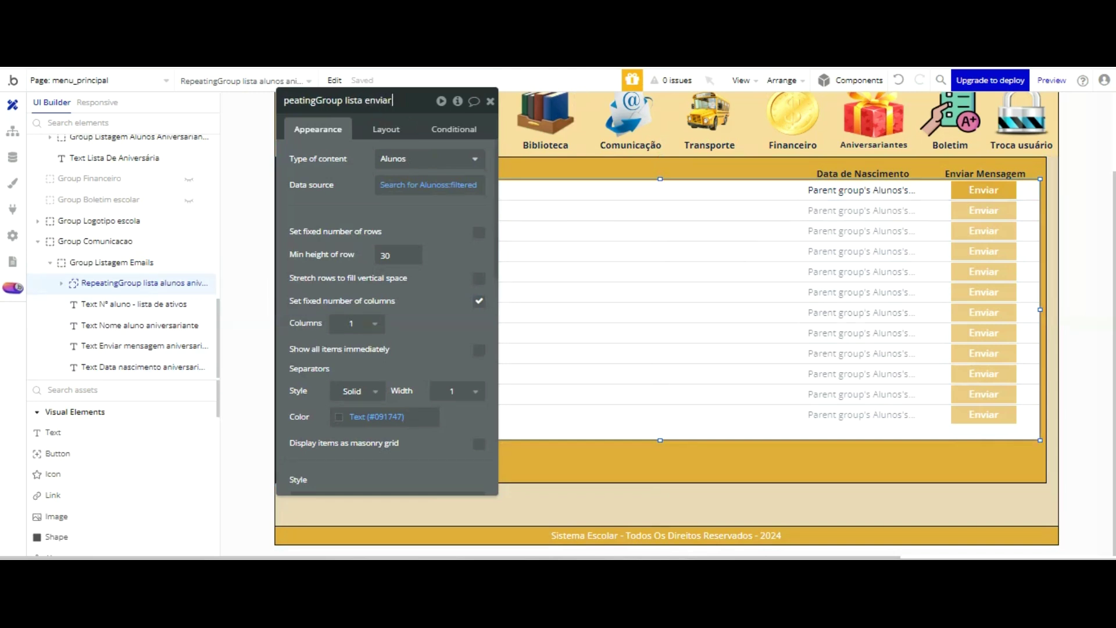
text( emails)
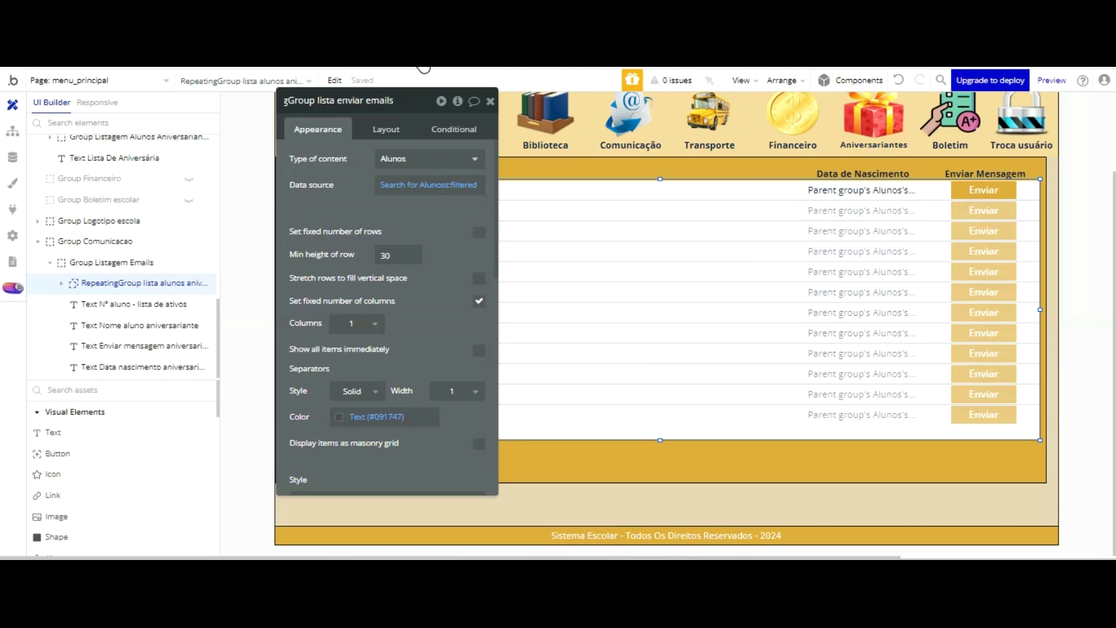
key(Return)
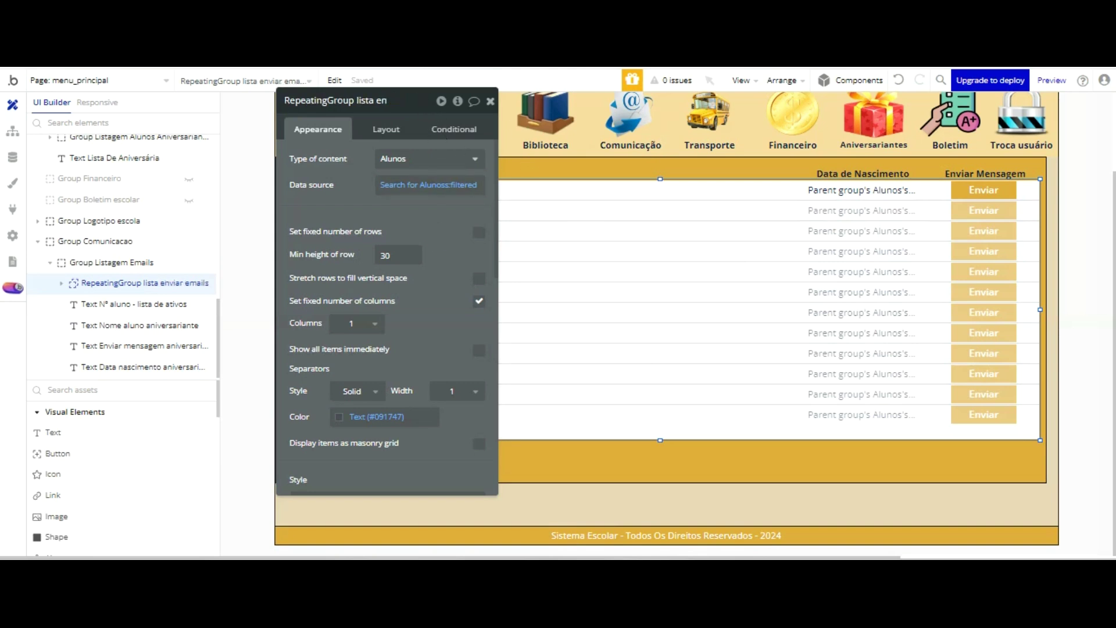
click(491, 102)
double_click(631, 192)
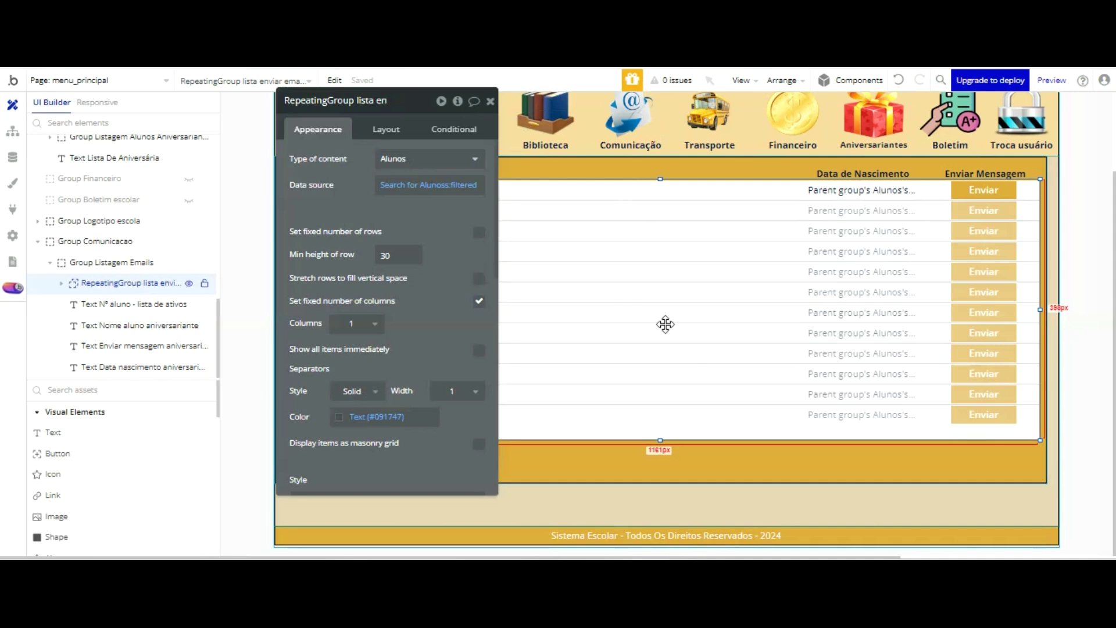
click(747, 366)
- Nudge Group Listagem Emails slightly right and down with the arrow keys
key(Right)
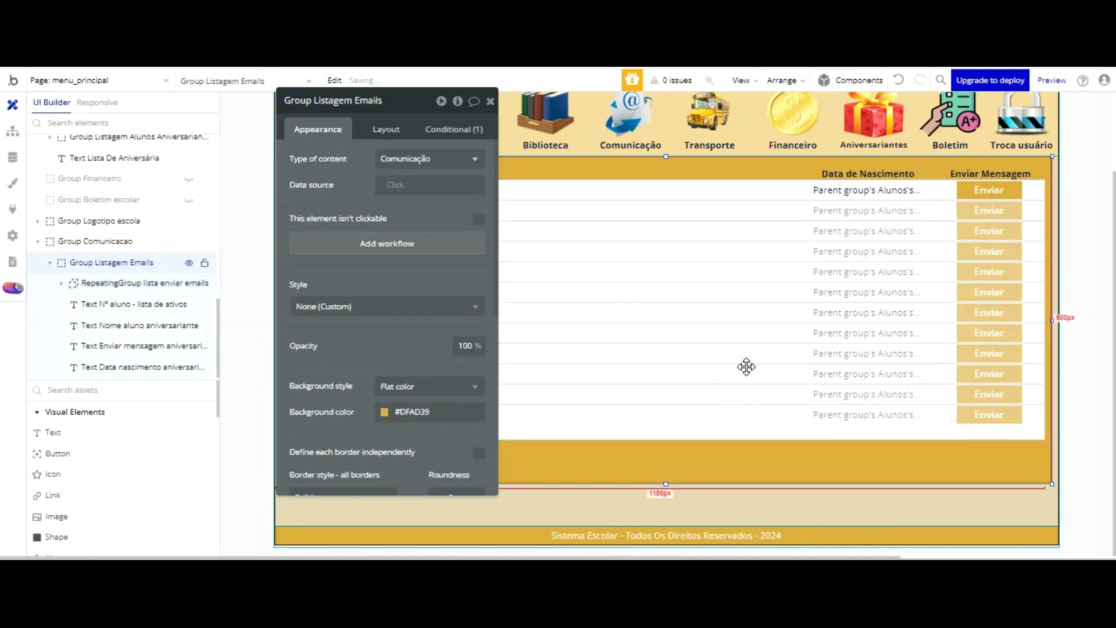
key(Down)
key(Down)
key(Down)
key(Down)
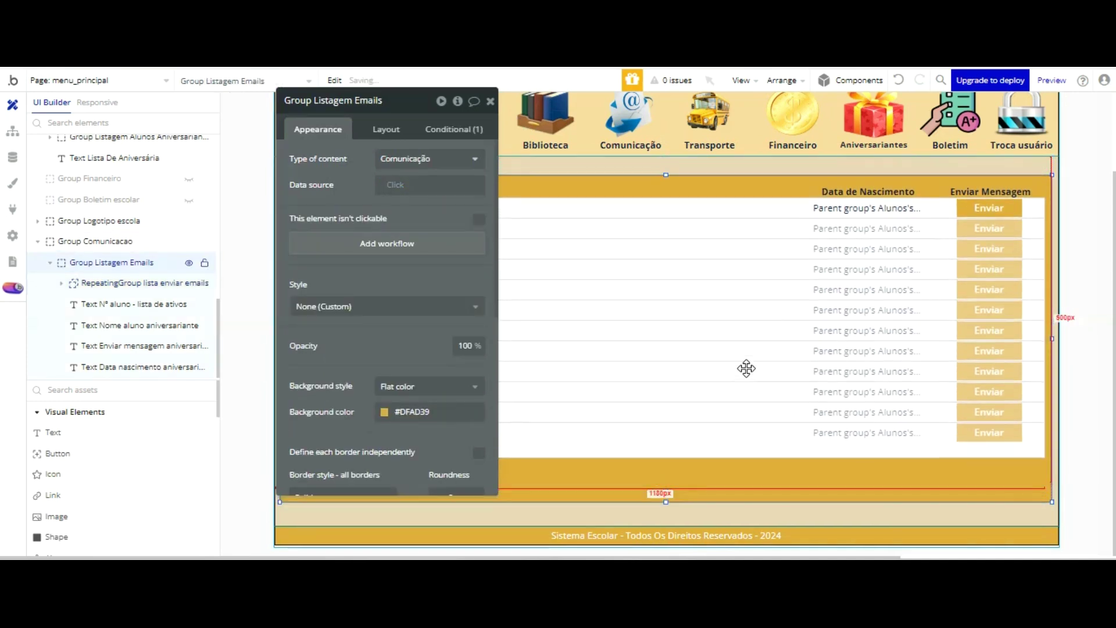
key(Down)
key(Down)
key(Down)
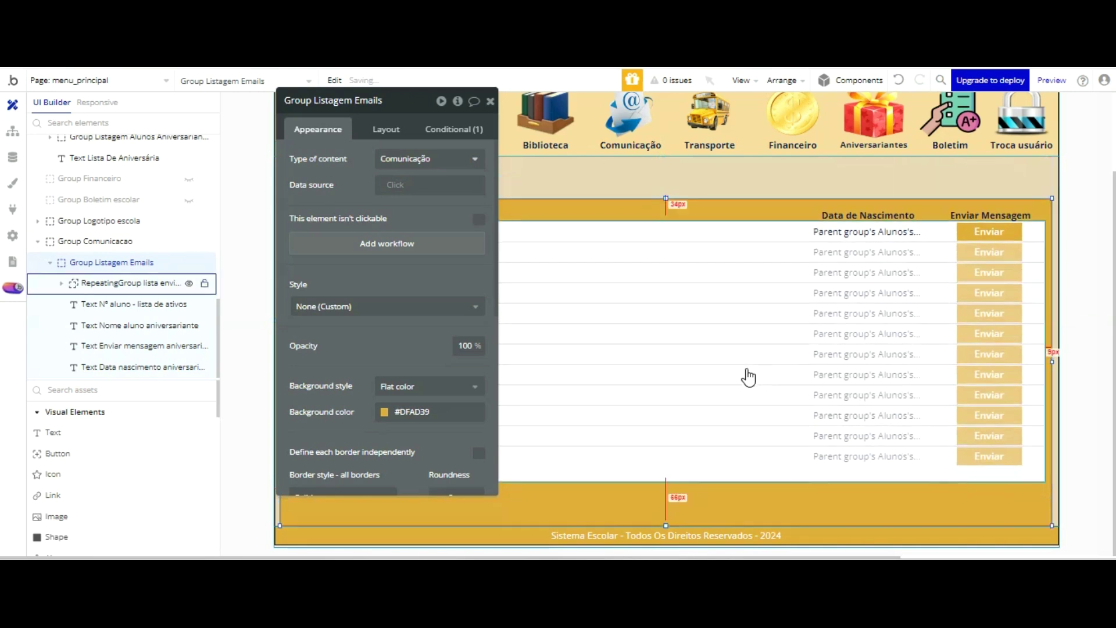
key(Up)
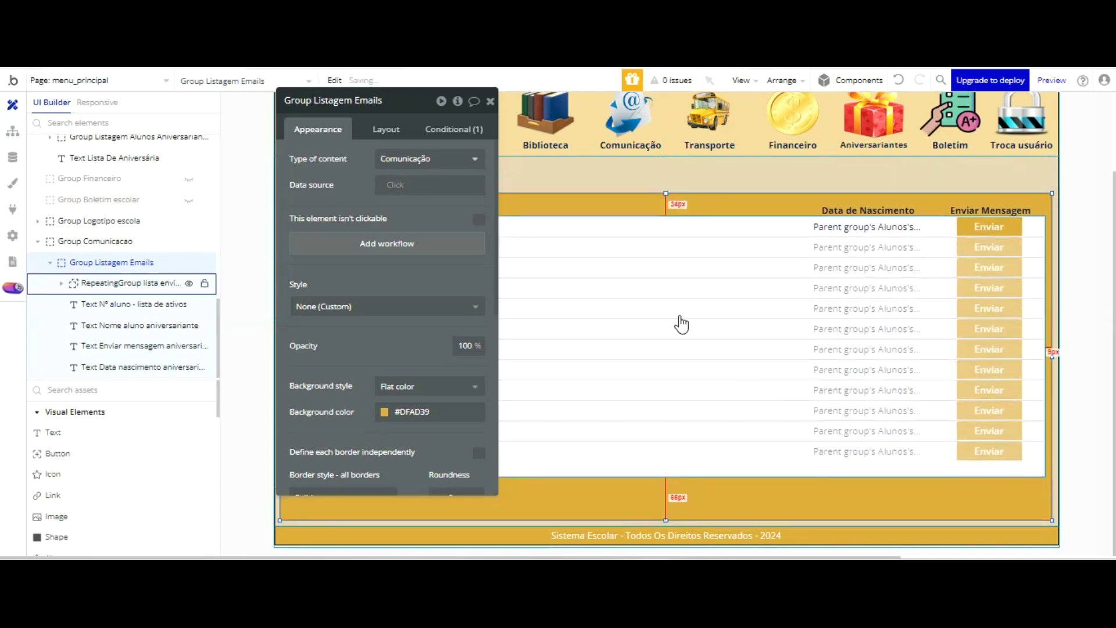
- Refresh the app preview to the latest version and return to the editor
key(ctrl+Tab)
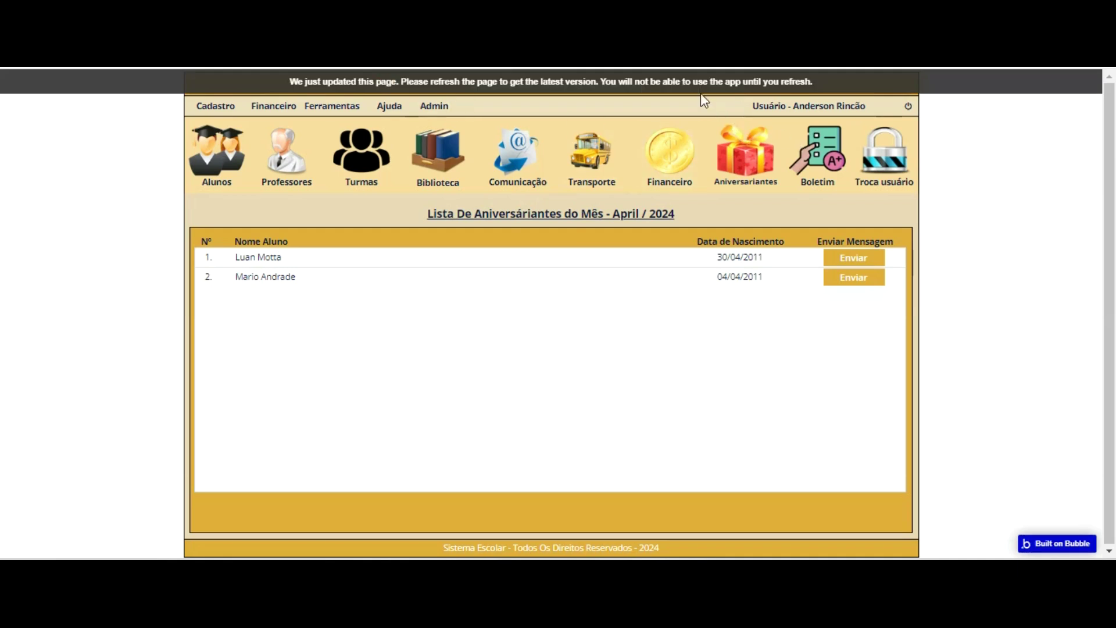
key(F5)
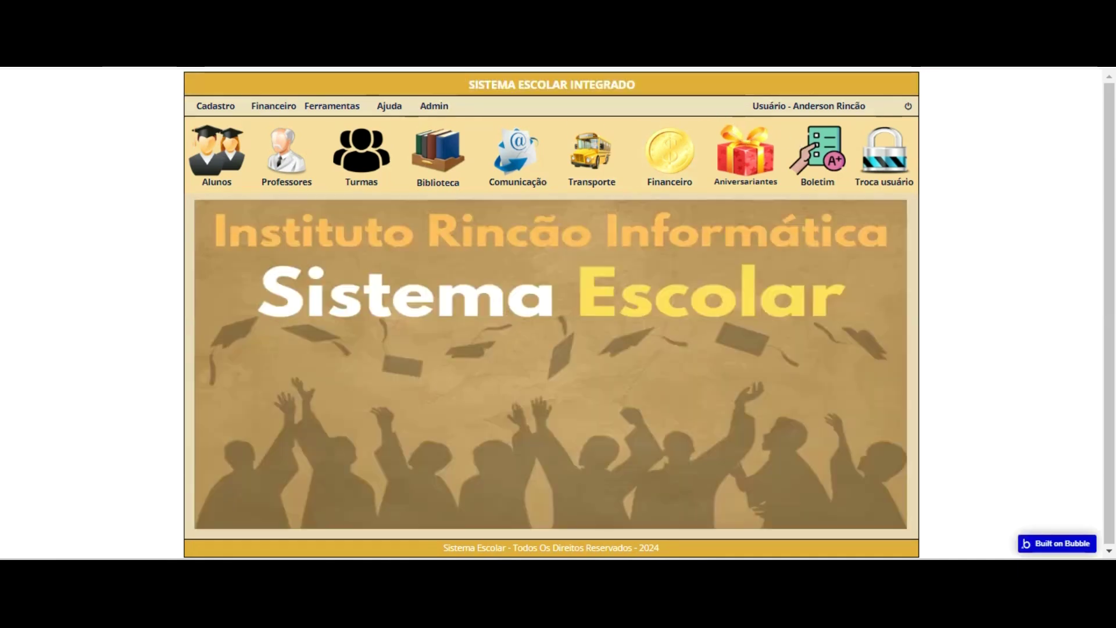
key(ctrl+Tab)
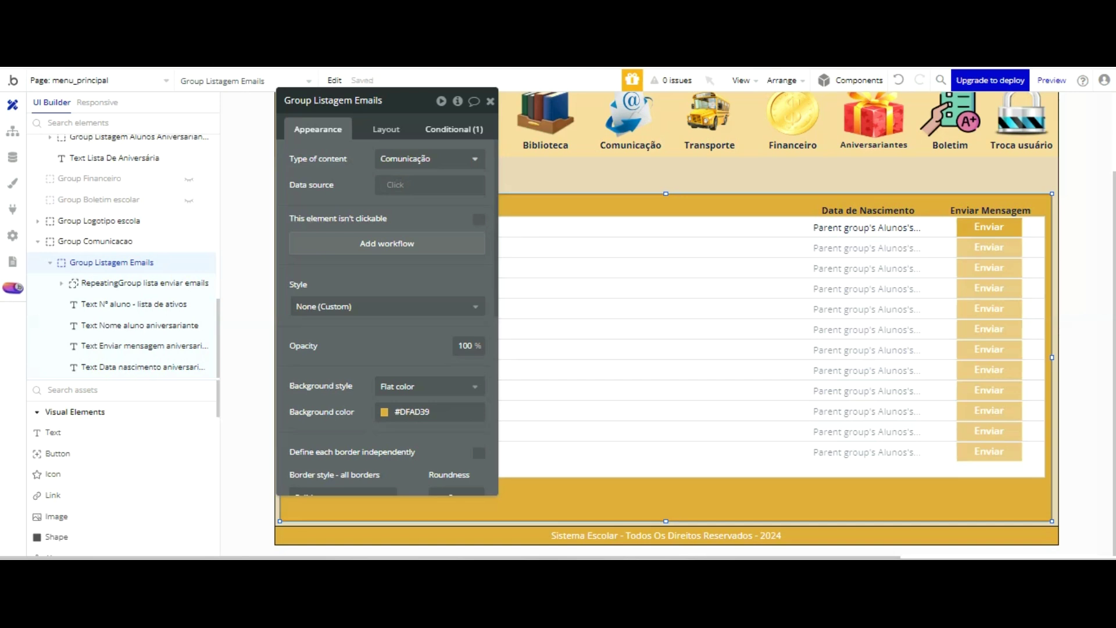
- Set the group's visibility condition to compare against 'Lista email'
click(454, 129)
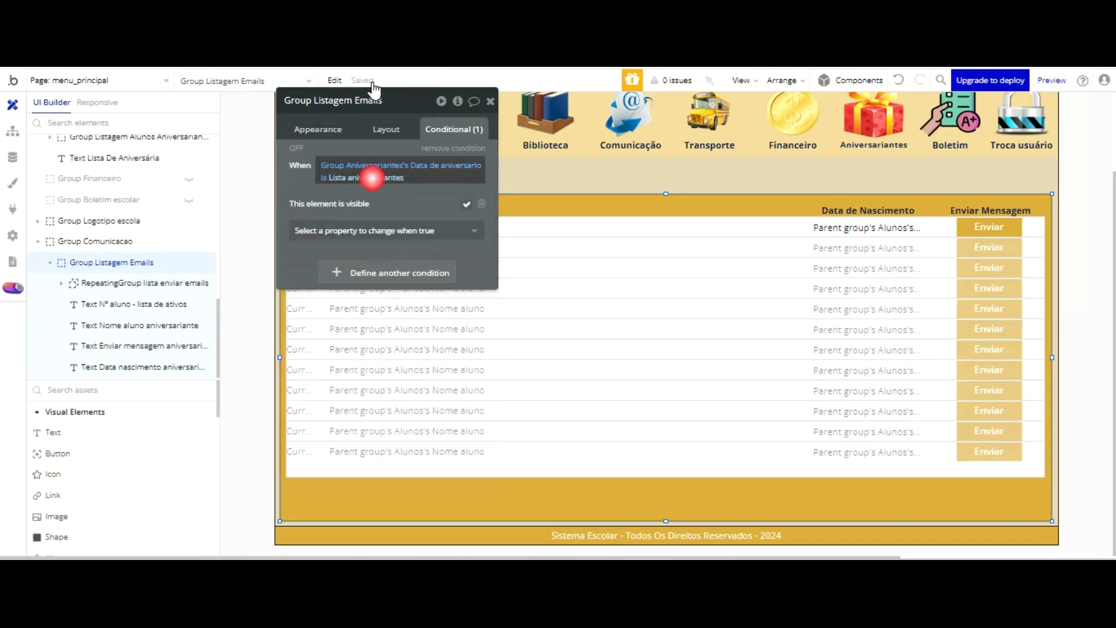
click(372, 178)
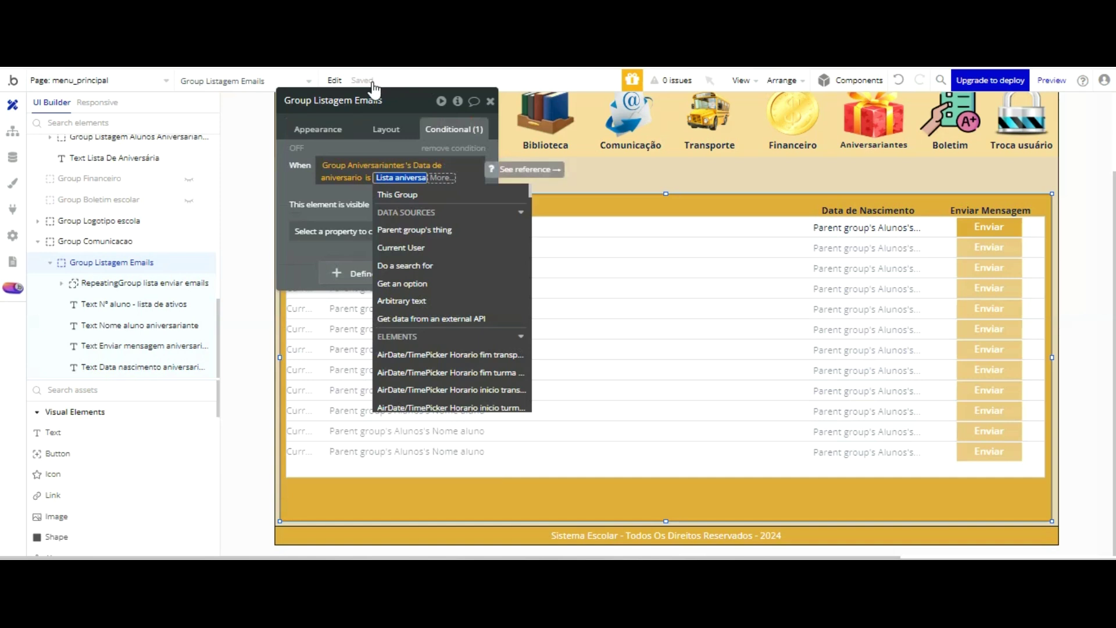
text(Lista)
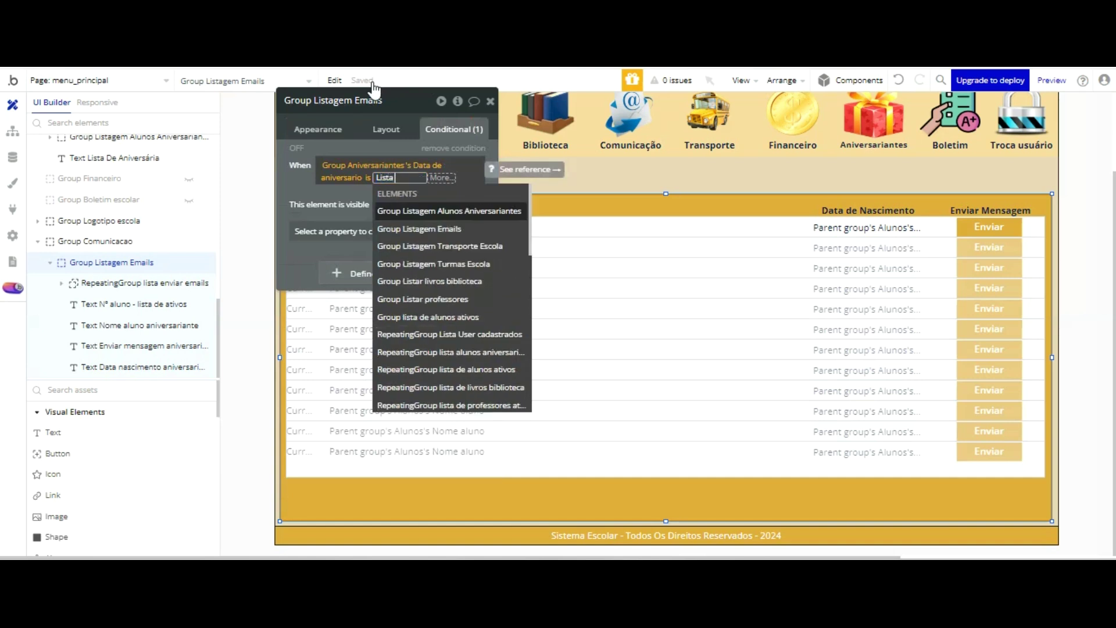
text( emai)
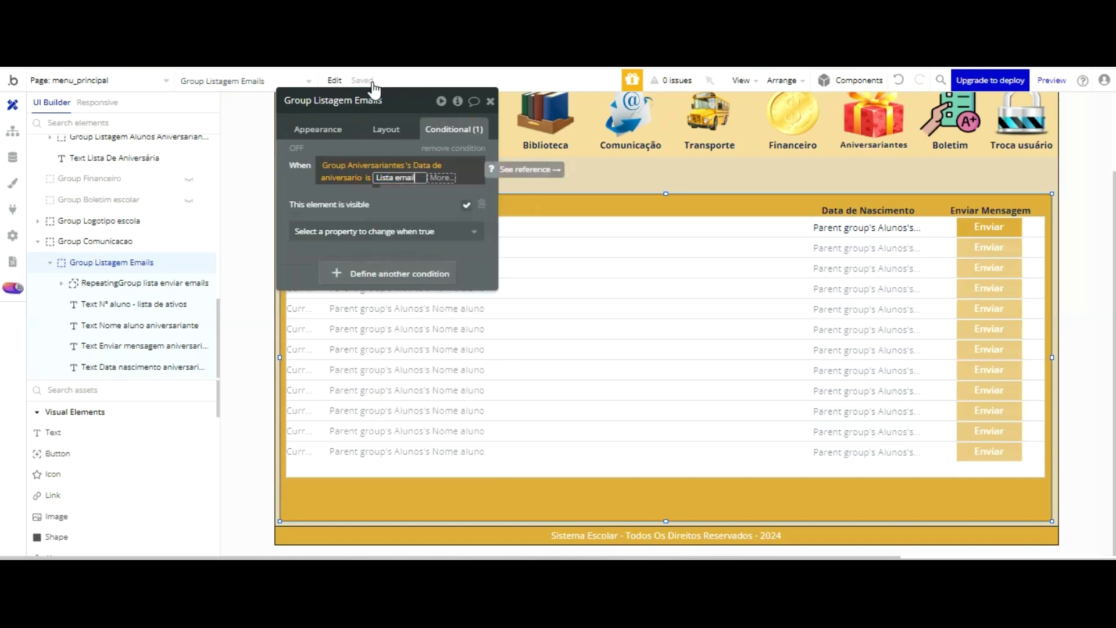
text(l)
key(Return)
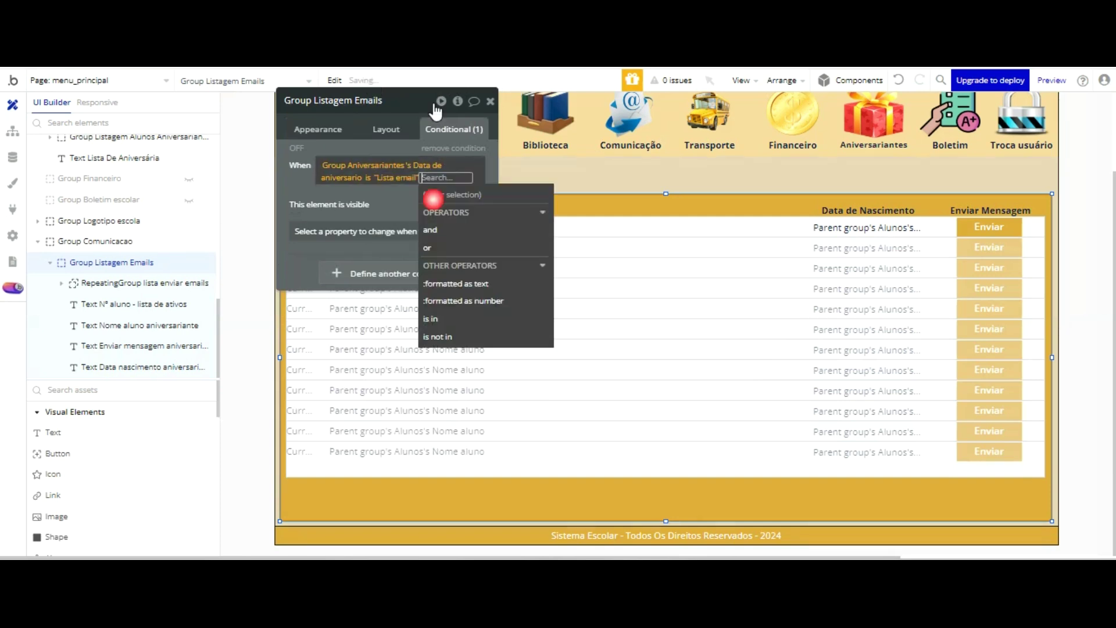
click(391, 110)
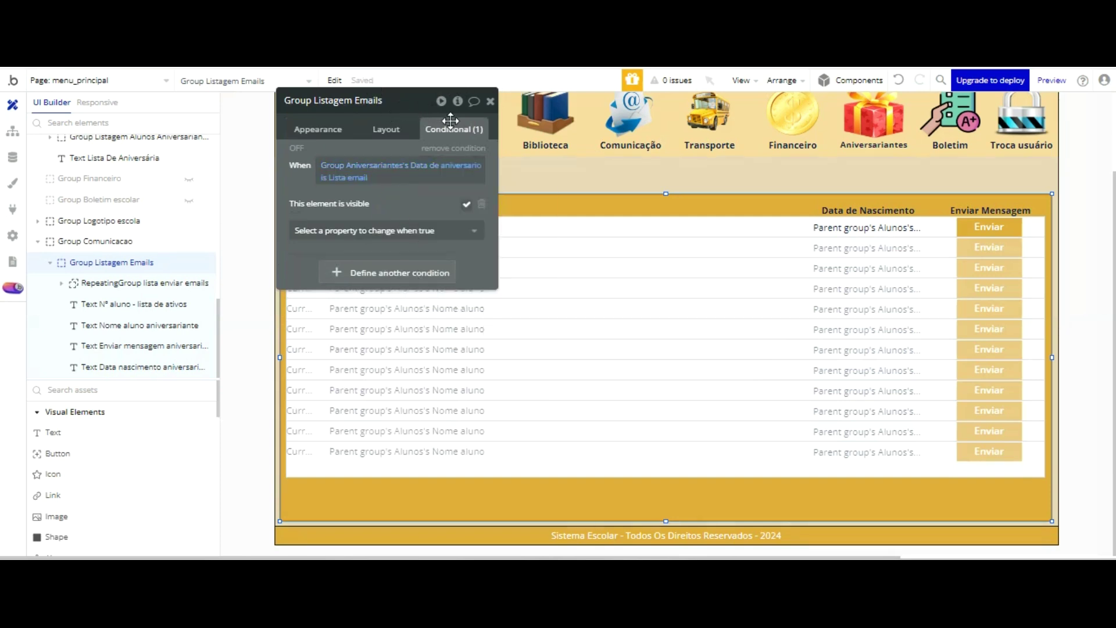
click(557, 203)
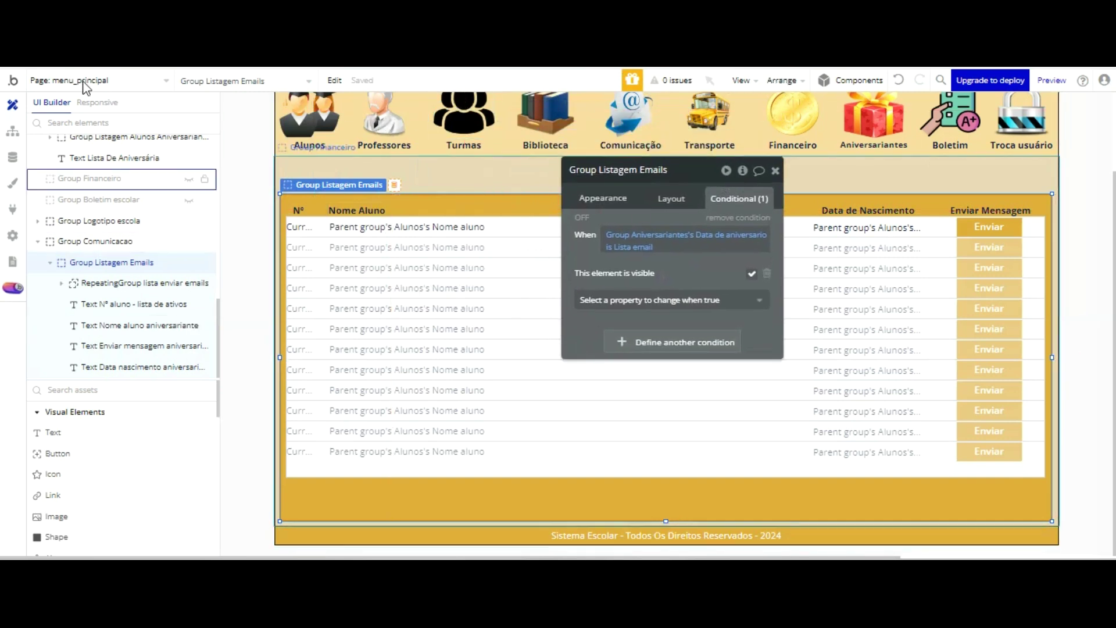
- Tick 'visible on page load' for Group Comunicacao and delete its menu-based condition
click(493, 174)
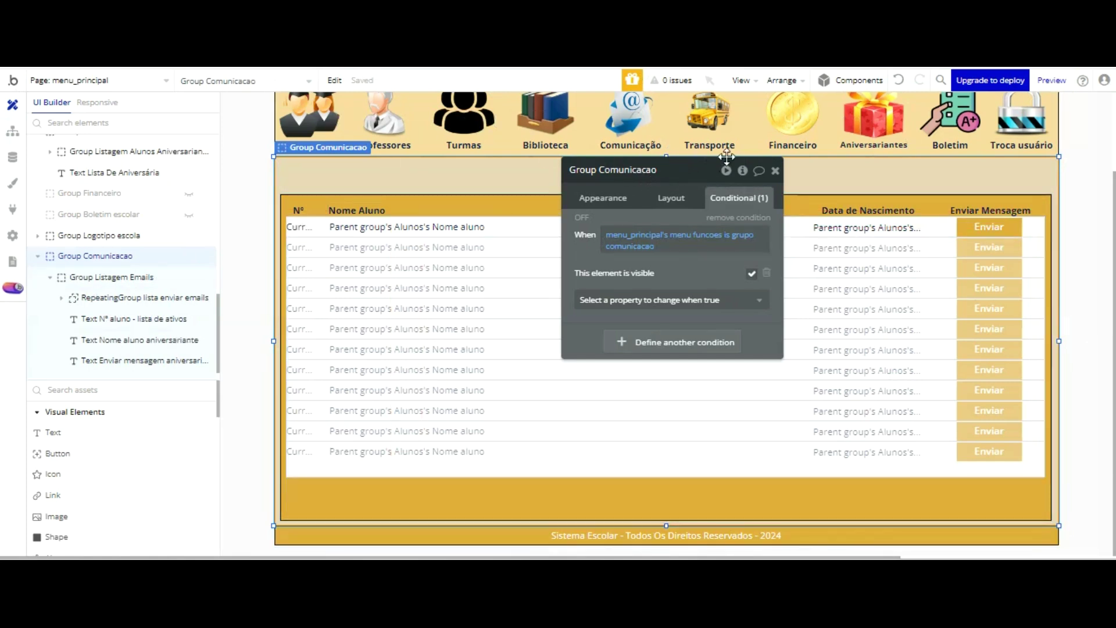
click(669, 198)
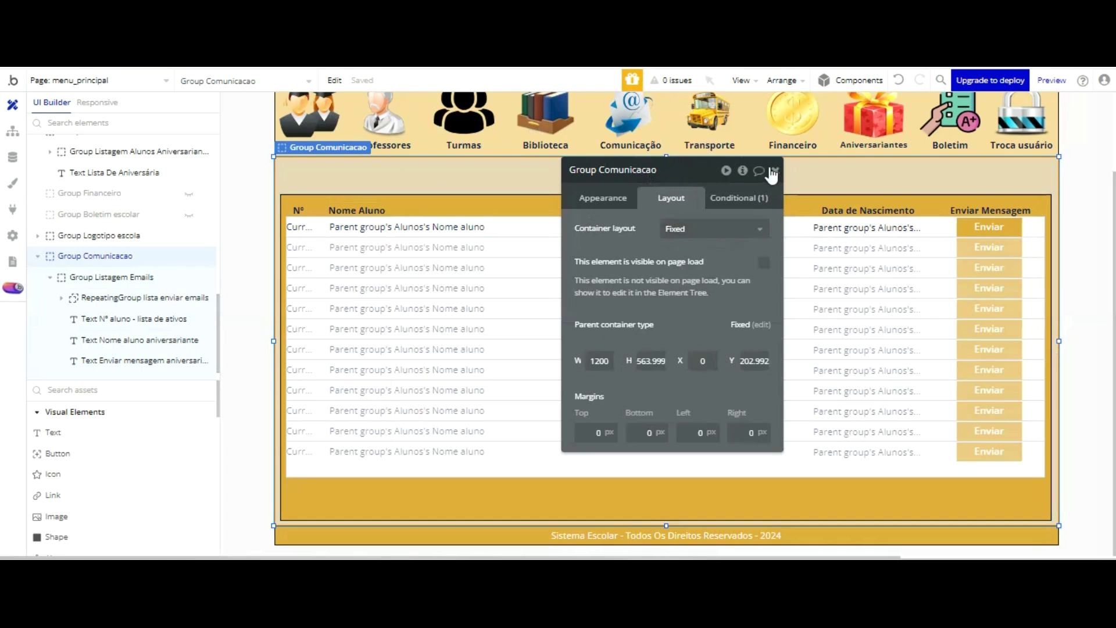
click(764, 262)
click(751, 199)
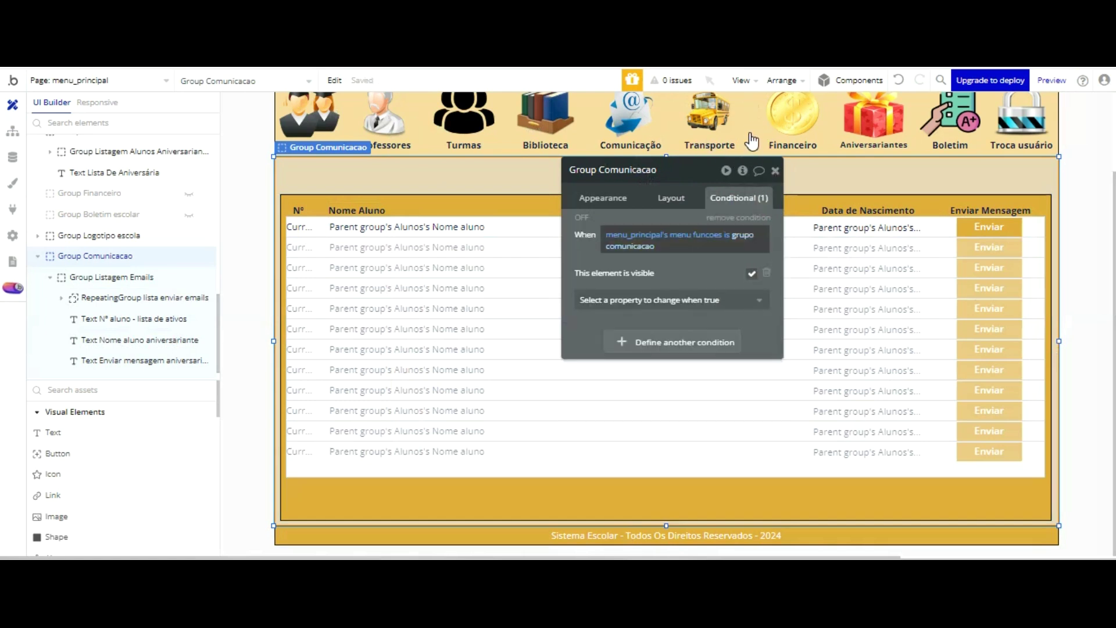
click(745, 218)
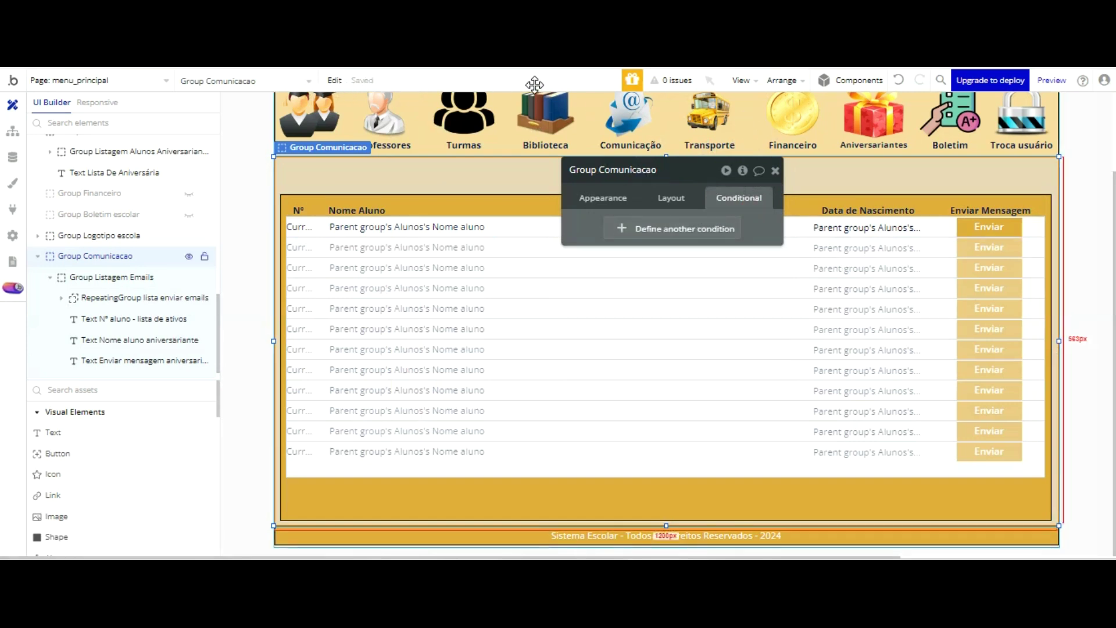
click(610, 197)
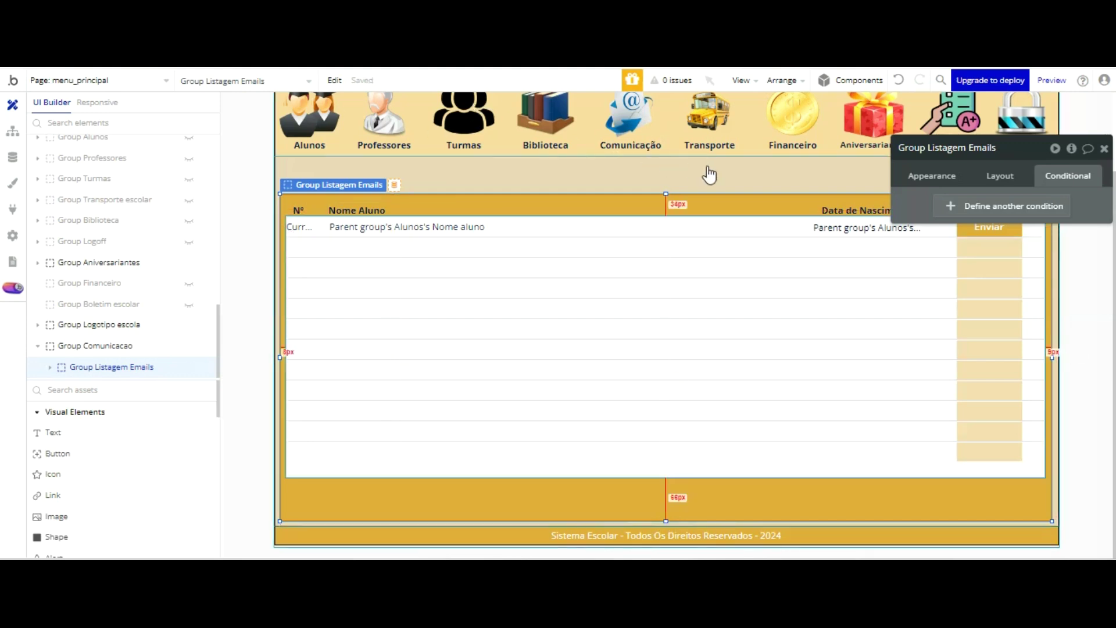
- Select RepeatingGroup lista enviar emails in the editor to view its settings
click(720, 266)
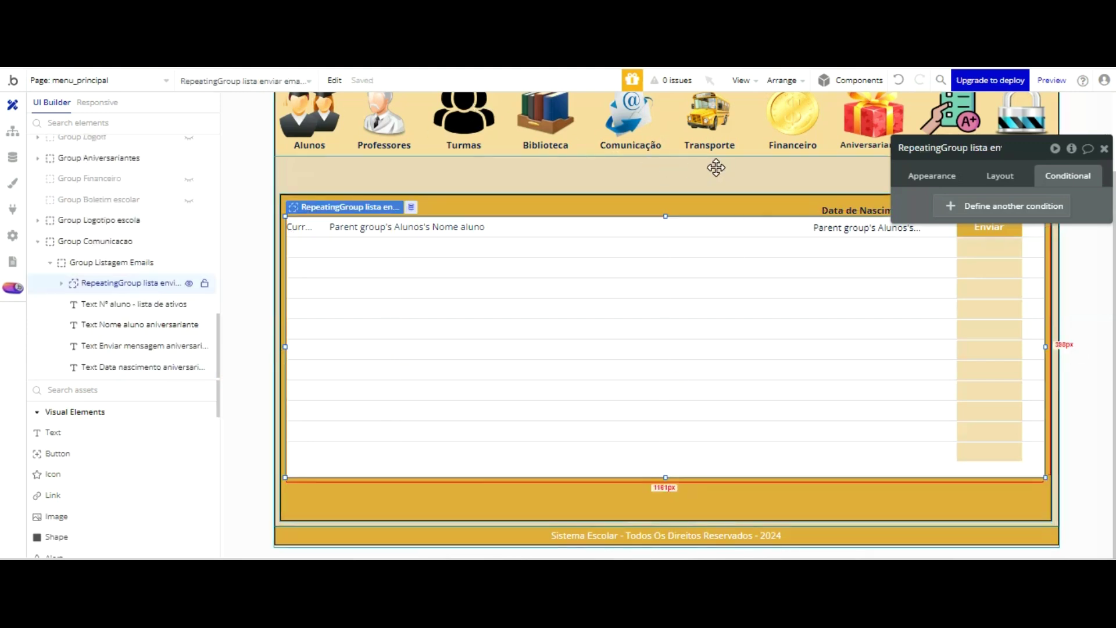
- Set the repeating group's content type to Comunicação and data source to Search for Comunicaçãos
click(936, 176)
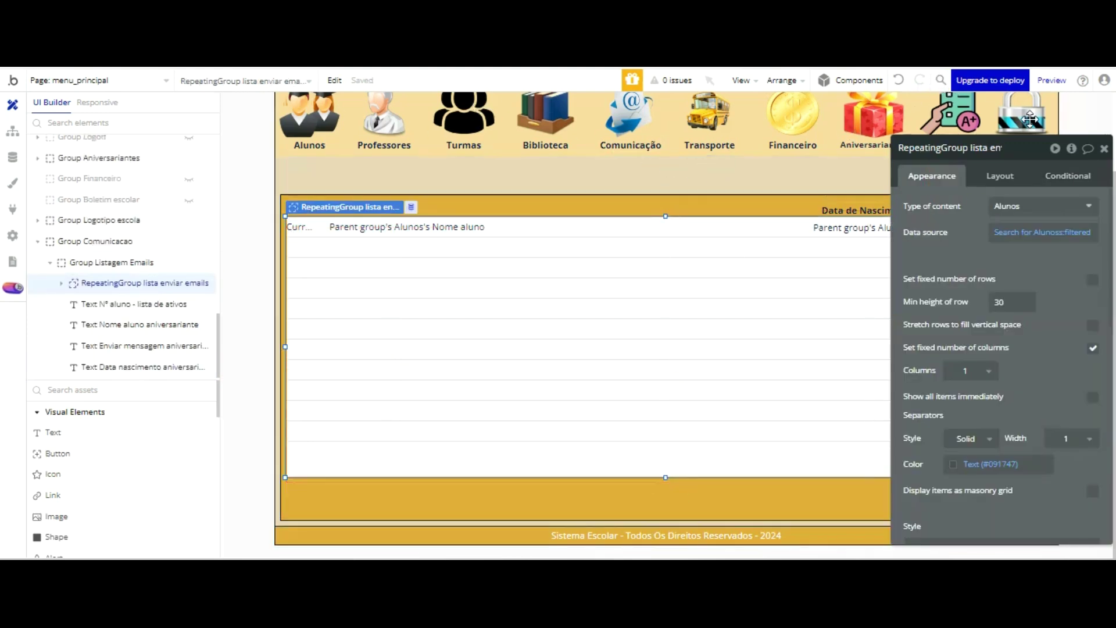
click(1032, 207)
scroll(1053, 244, down, 3)
scroll(1053, 247, down, 4)
click(1033, 359)
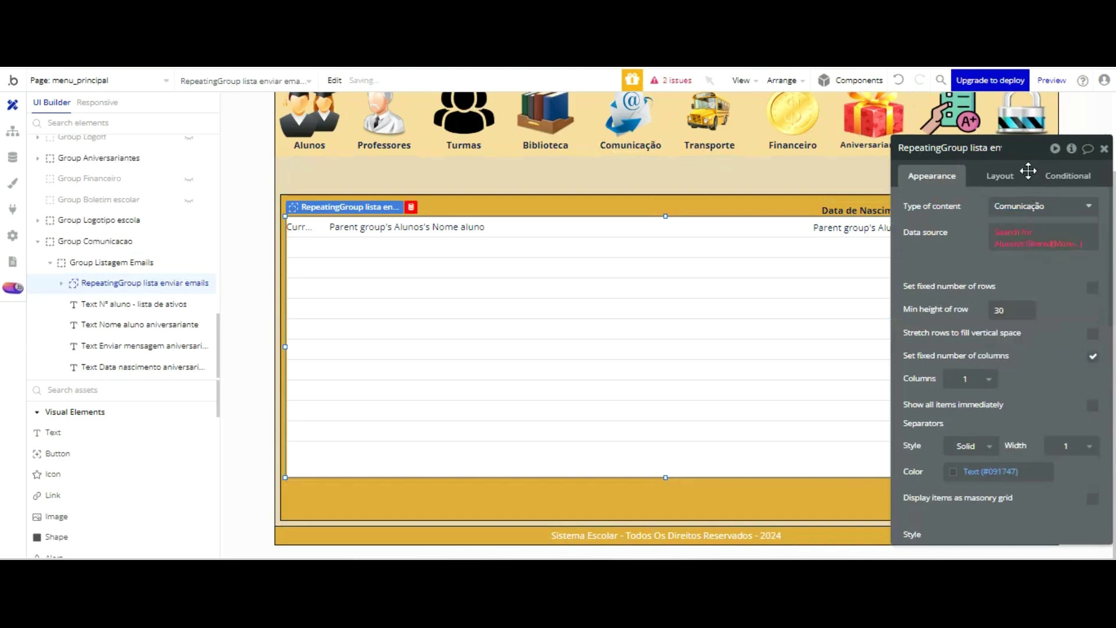
right_click(1011, 228)
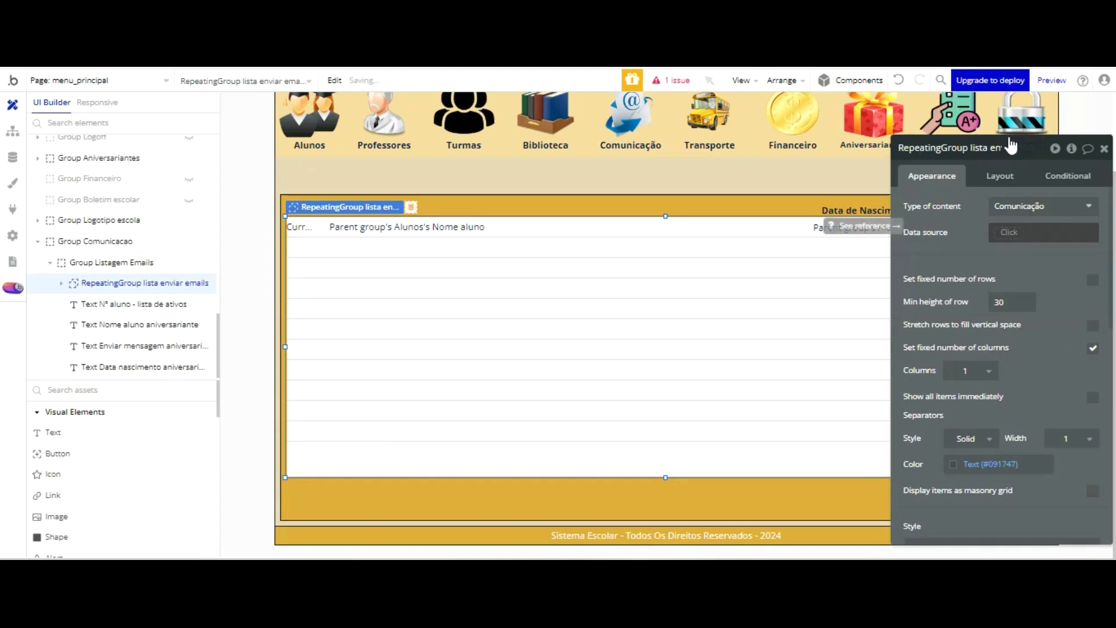
click(1010, 232)
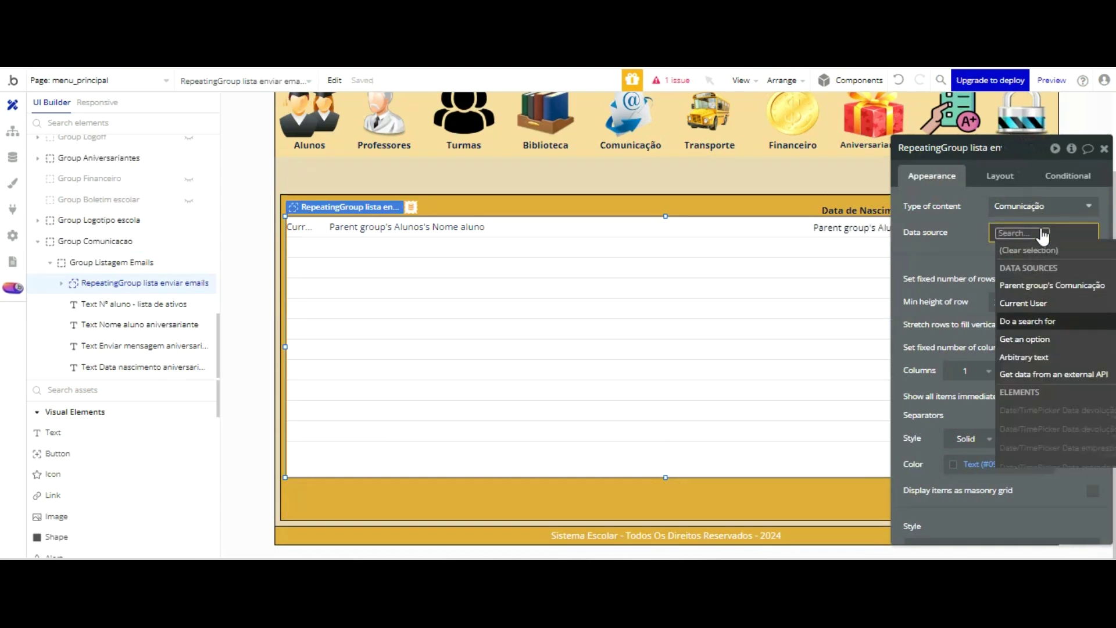
click(1040, 321)
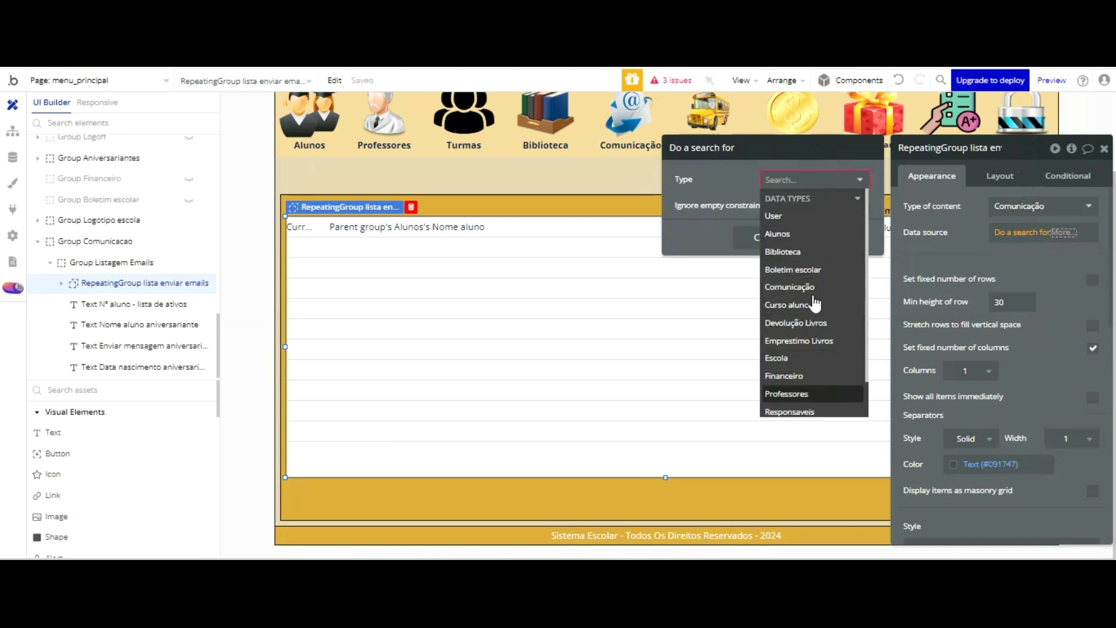
click(797, 286)
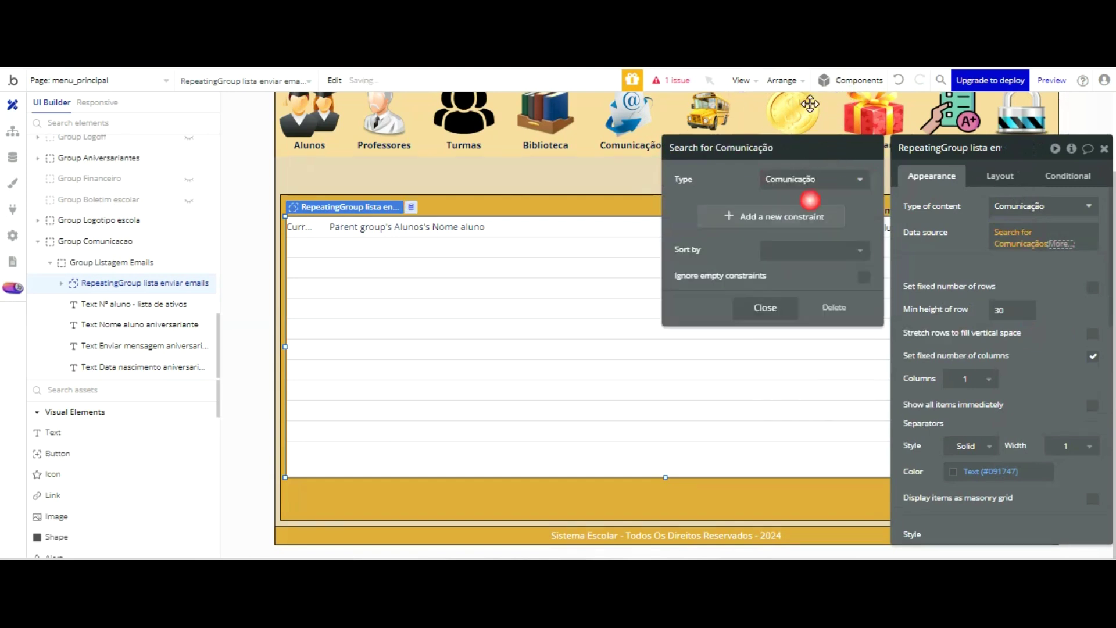
click(967, 148)
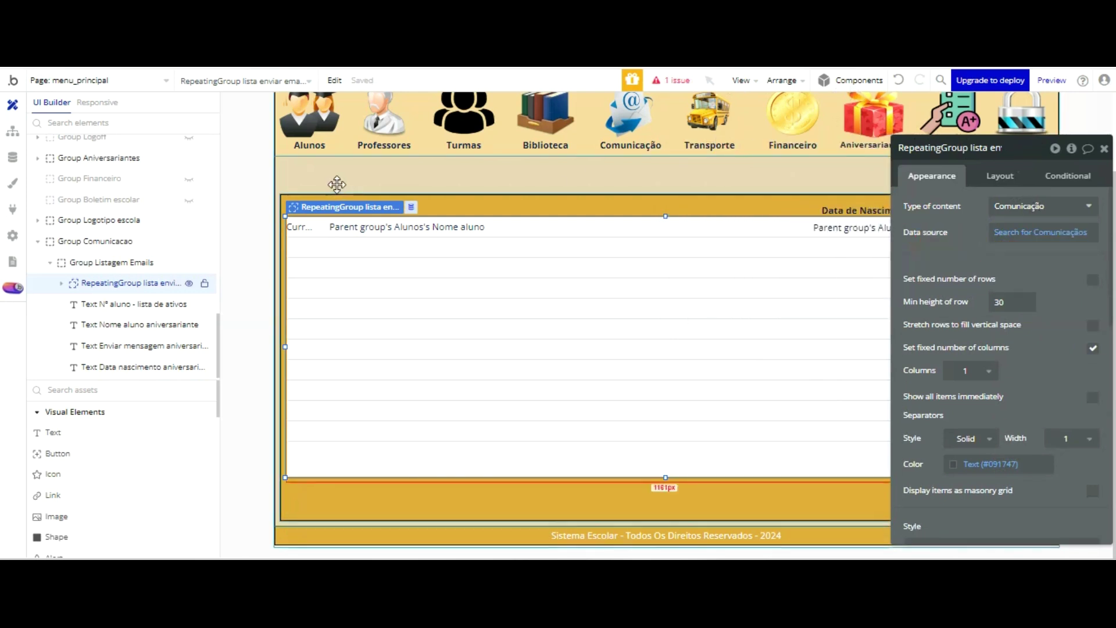
- Set the row's container group content type to Comunicação
click(407, 228)
click(531, 229)
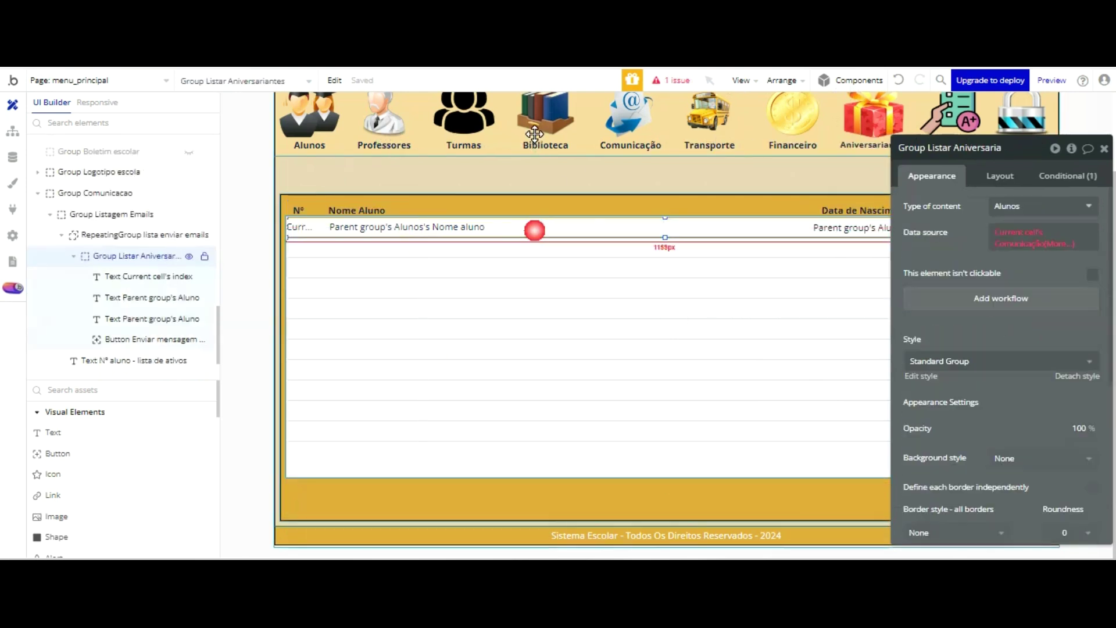
click(1041, 205)
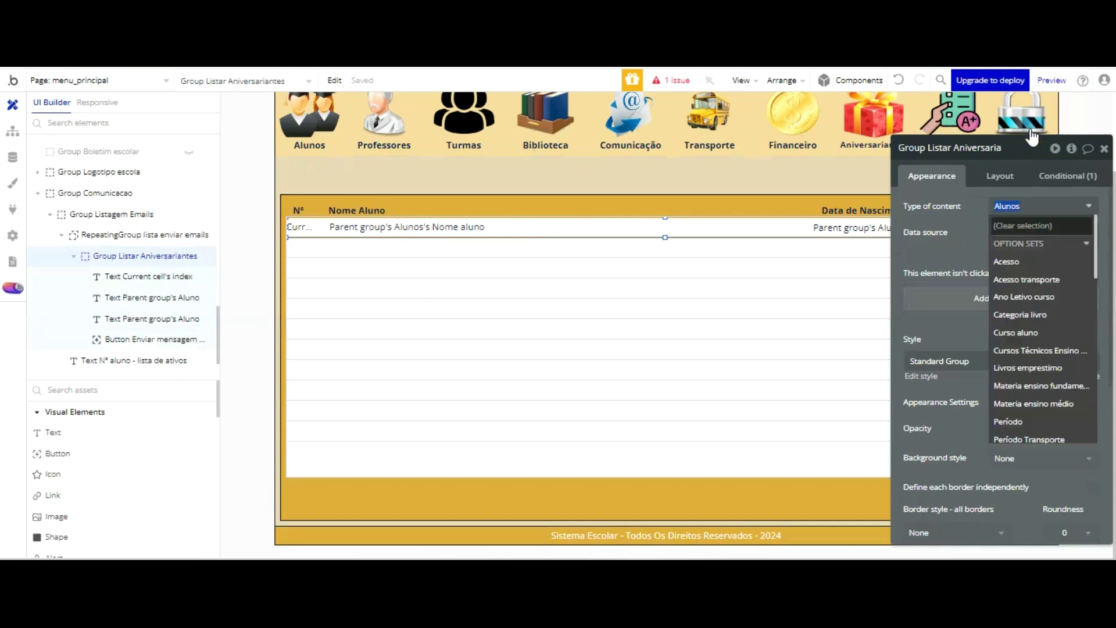
scroll(1064, 250, down, 3)
scroll(1060, 275, down, 2)
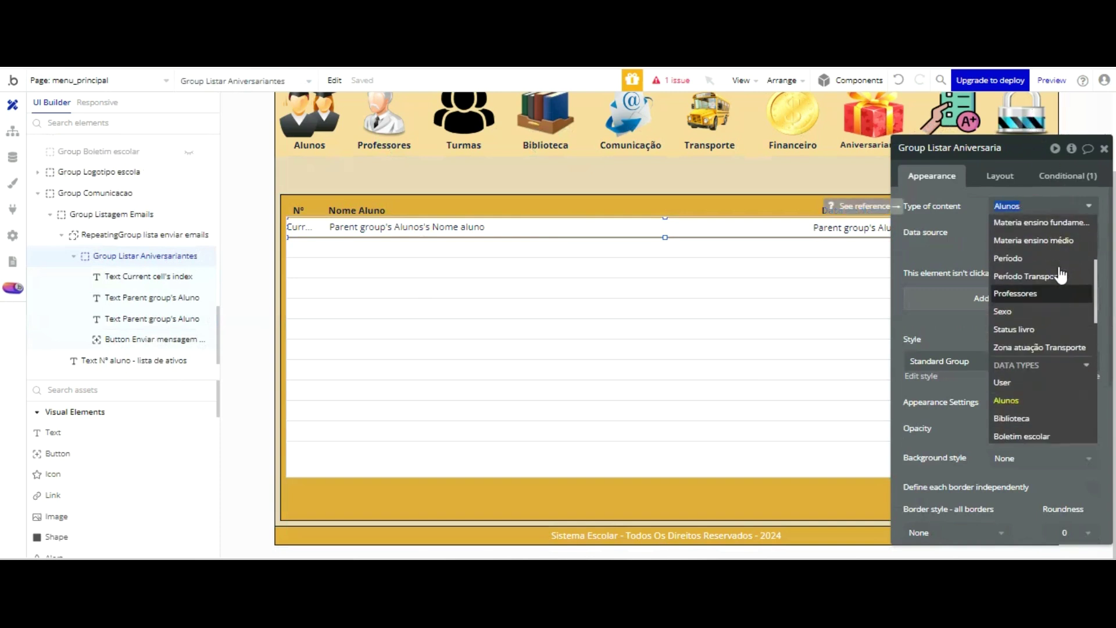
scroll(1033, 319, down, 3)
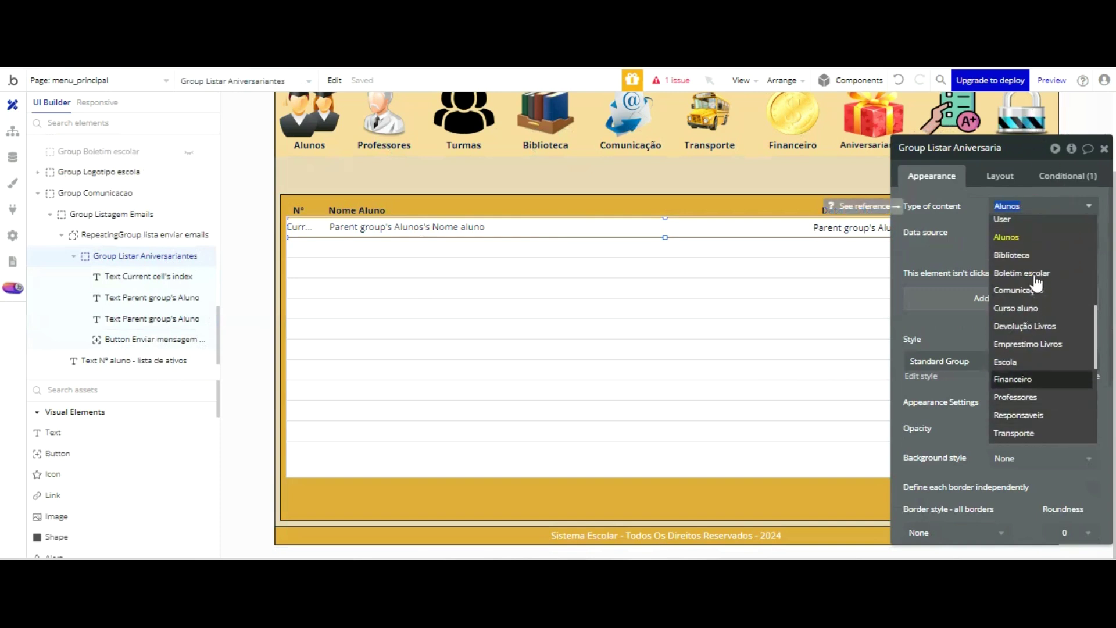
key(Up)
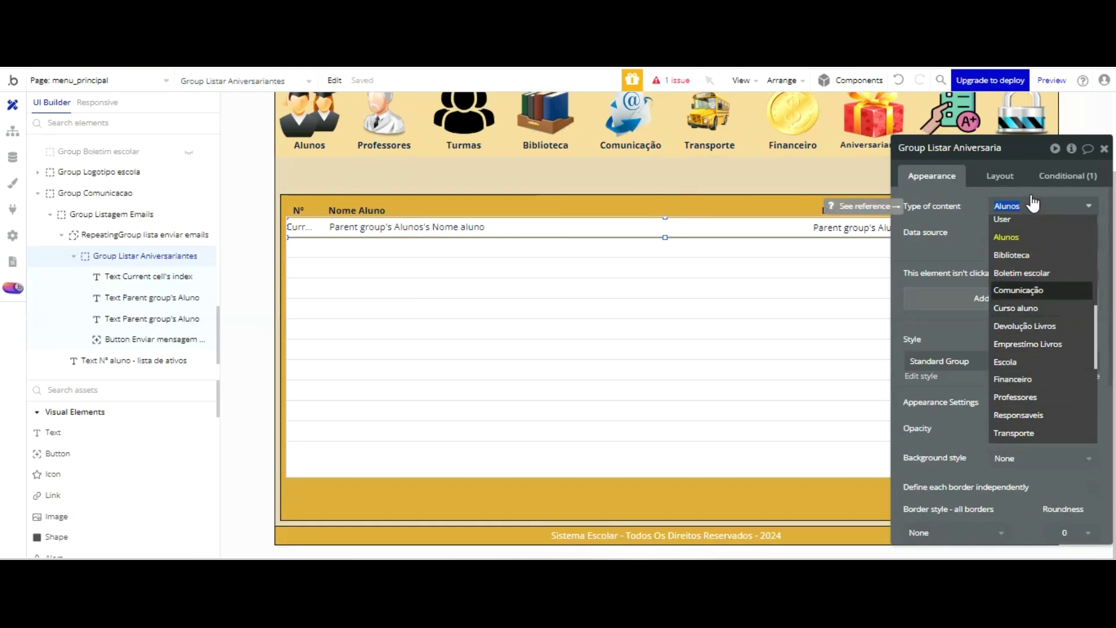
key(Return)
- Rename the row group to 'Group Listar Emails Comunicação'
click(990, 149)
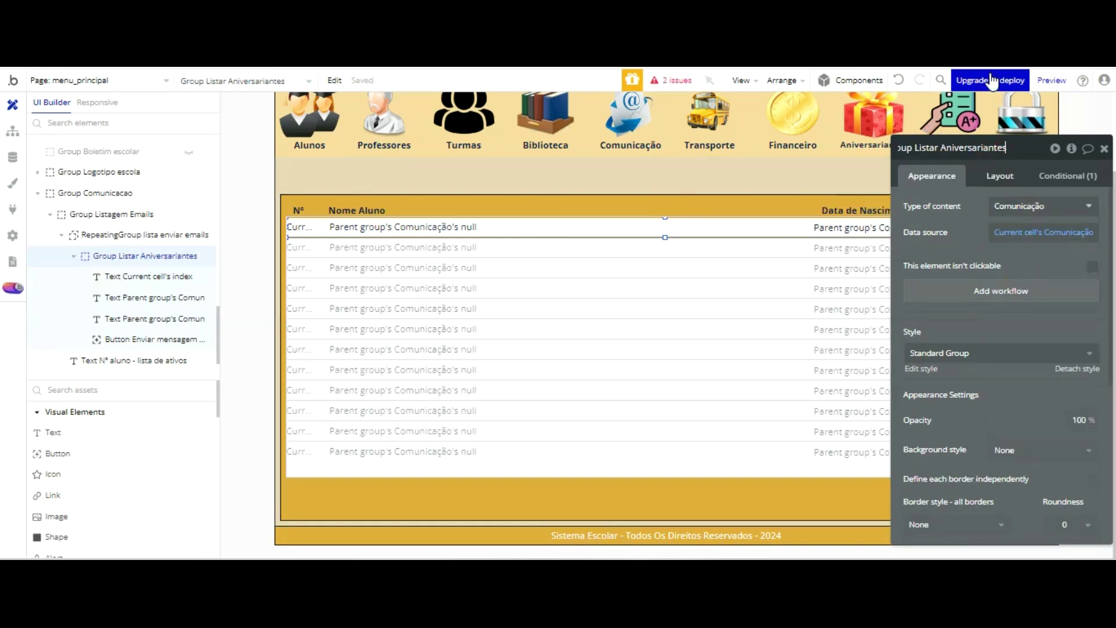
key(BackSpace)
key(BackSpace)
key(BackSpace)
key(BackSpace)
key(BackSpace)
key(BackSpace)
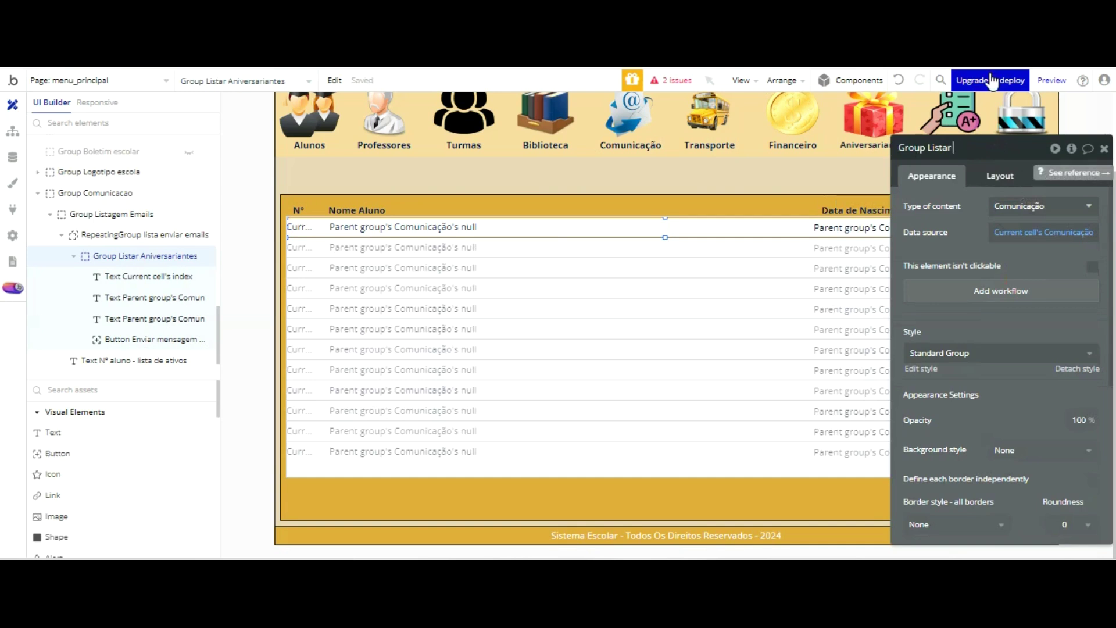
key(ctrl+e)
text(mails)
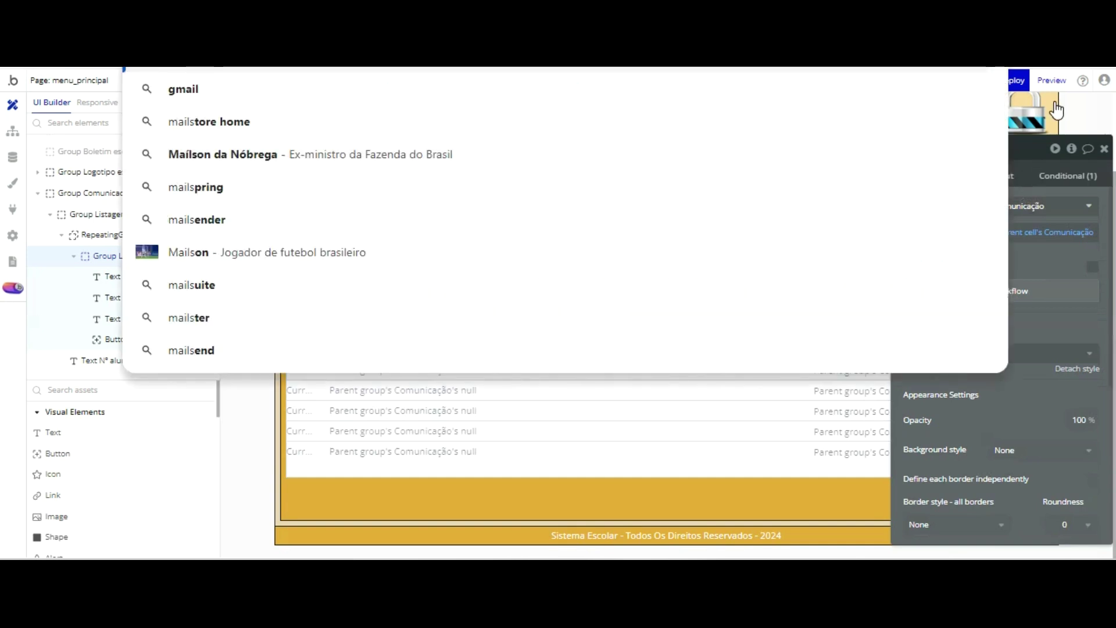
key(Escape)
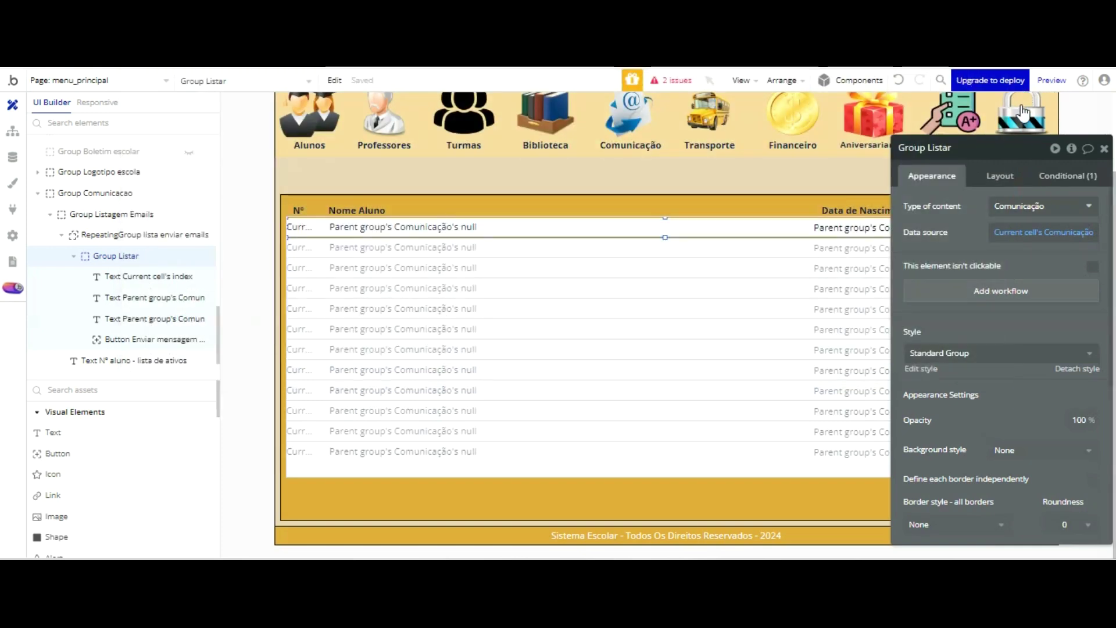
click(941, 148)
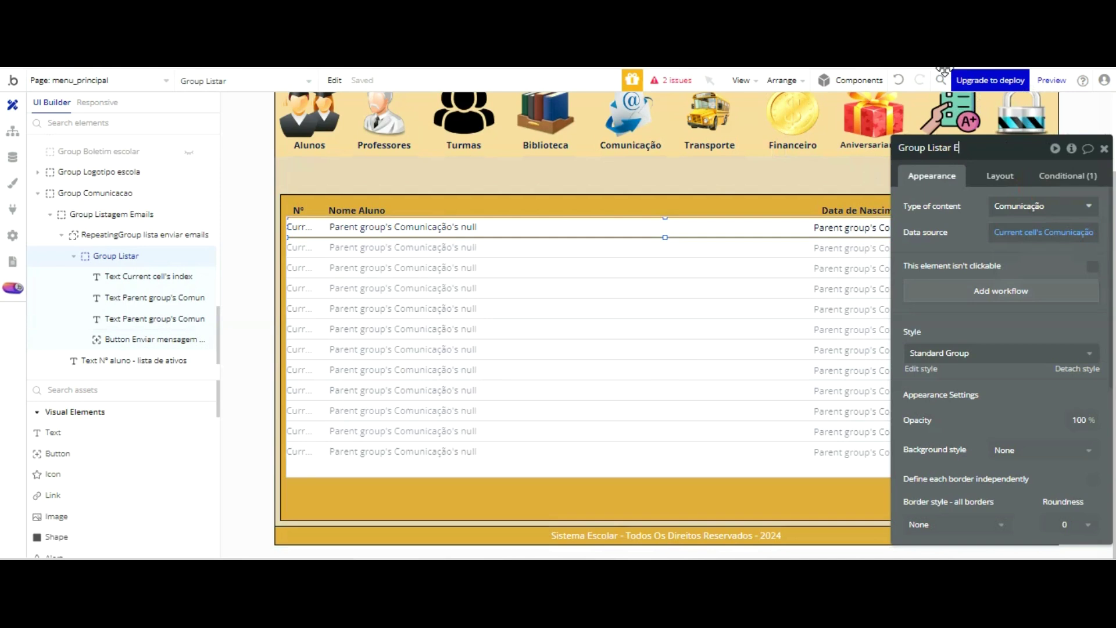
text(Emails Comunicação)
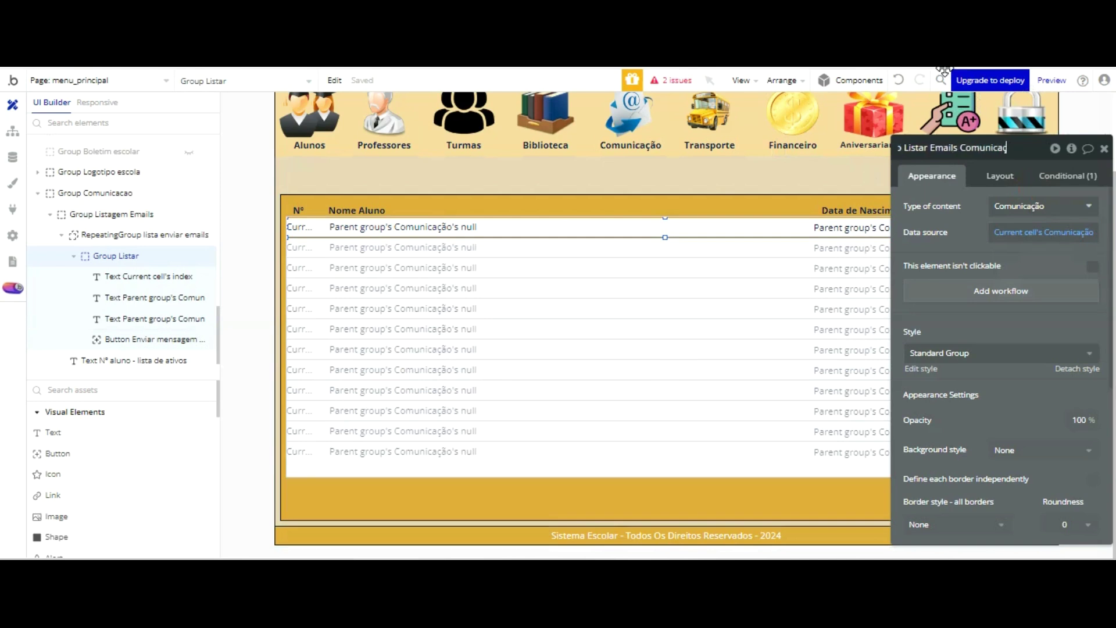
key(Return)
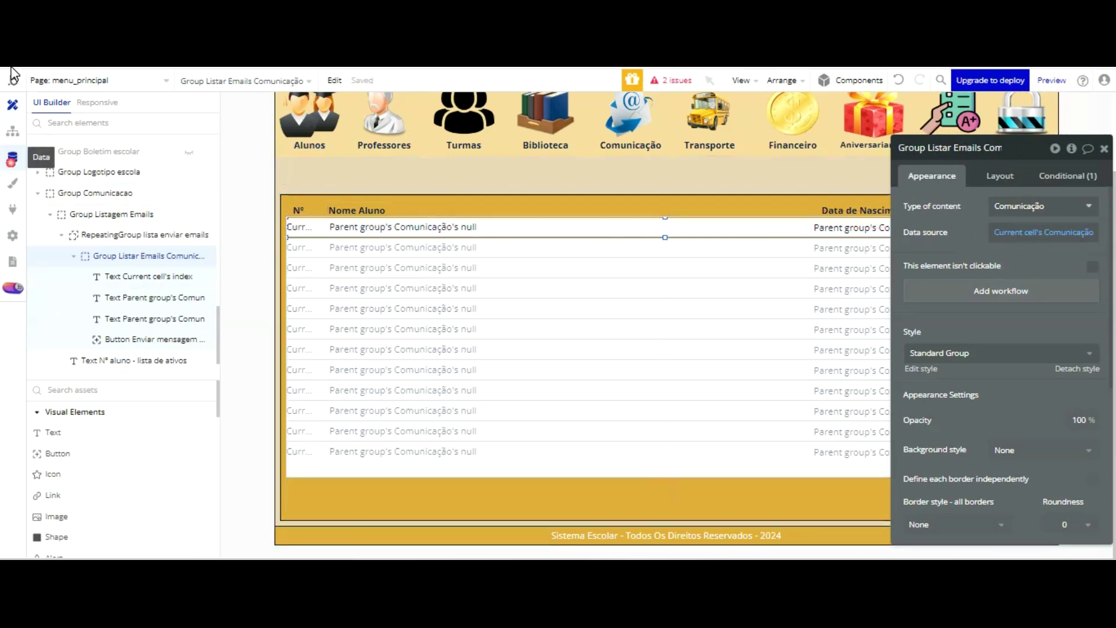
click(12, 157)
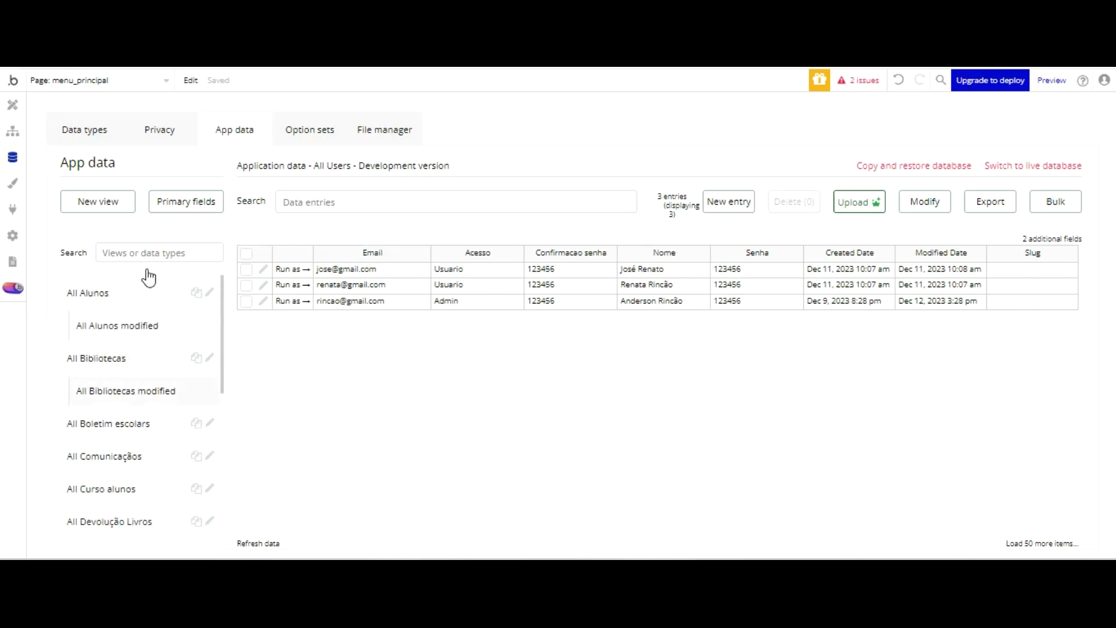
- Add a text field named Nome to the Comunicação data type
click(84, 129)
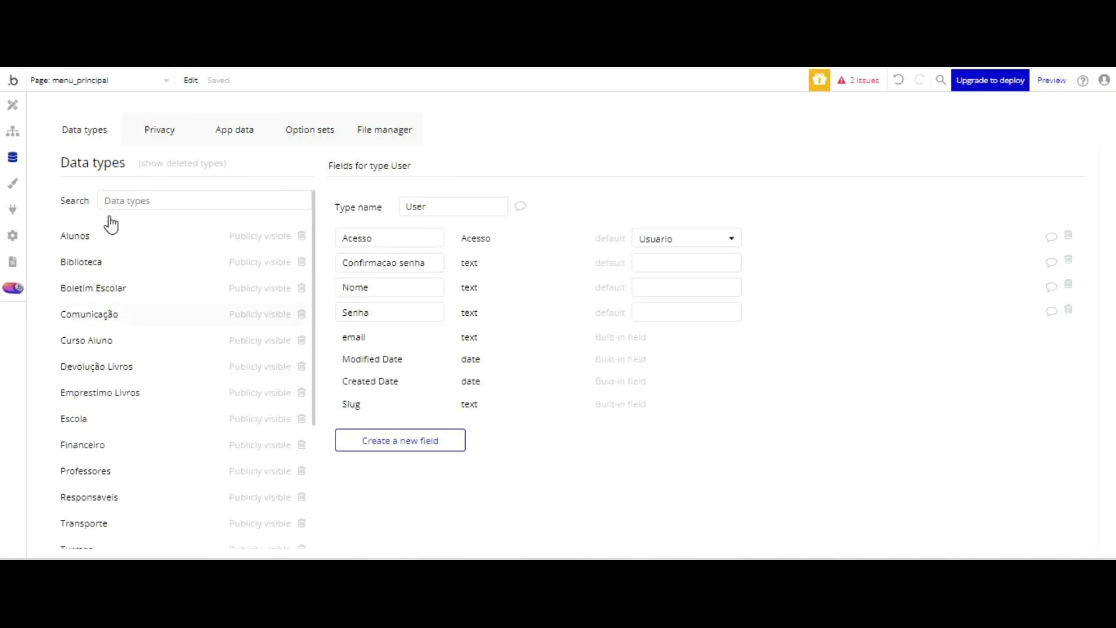
click(109, 314)
click(382, 340)
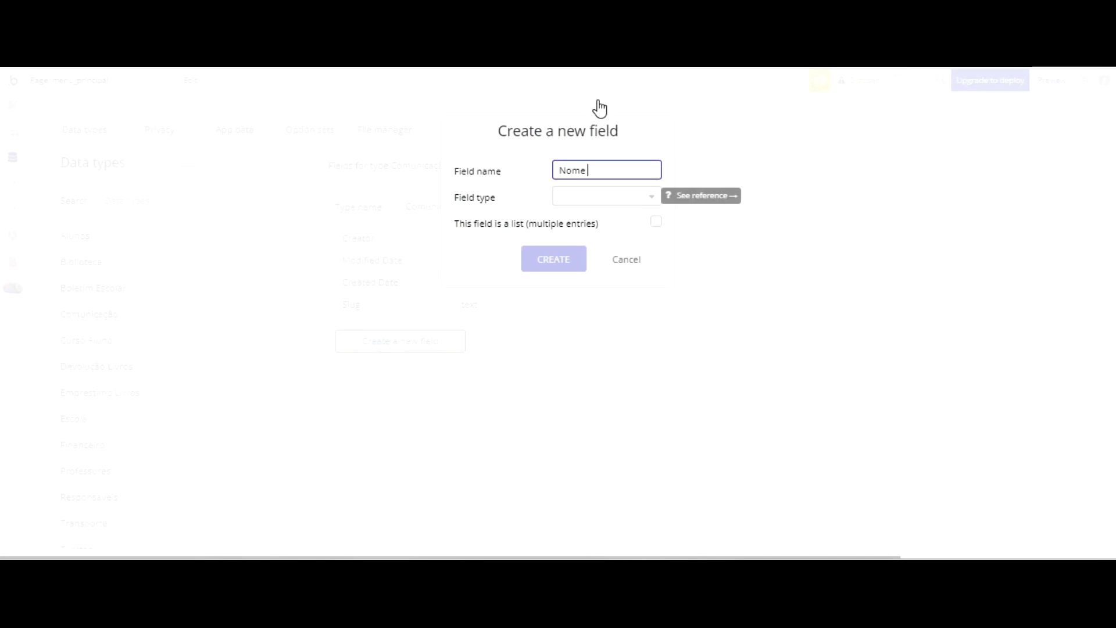
click(625, 194)
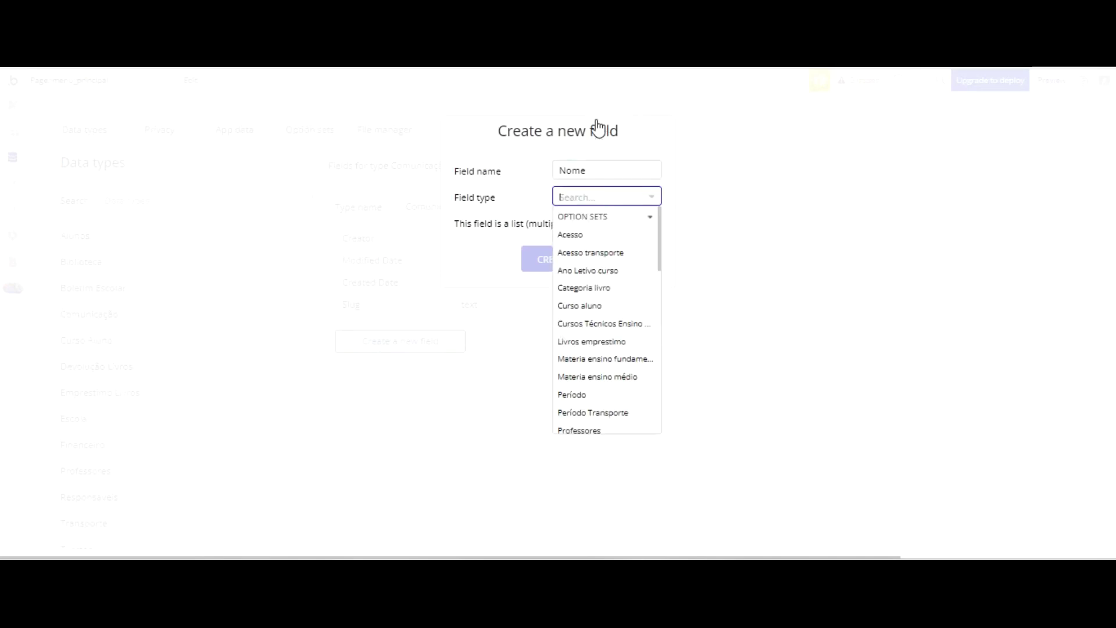
scroll(593, 273, down, 3)
scroll(587, 279, down, 6)
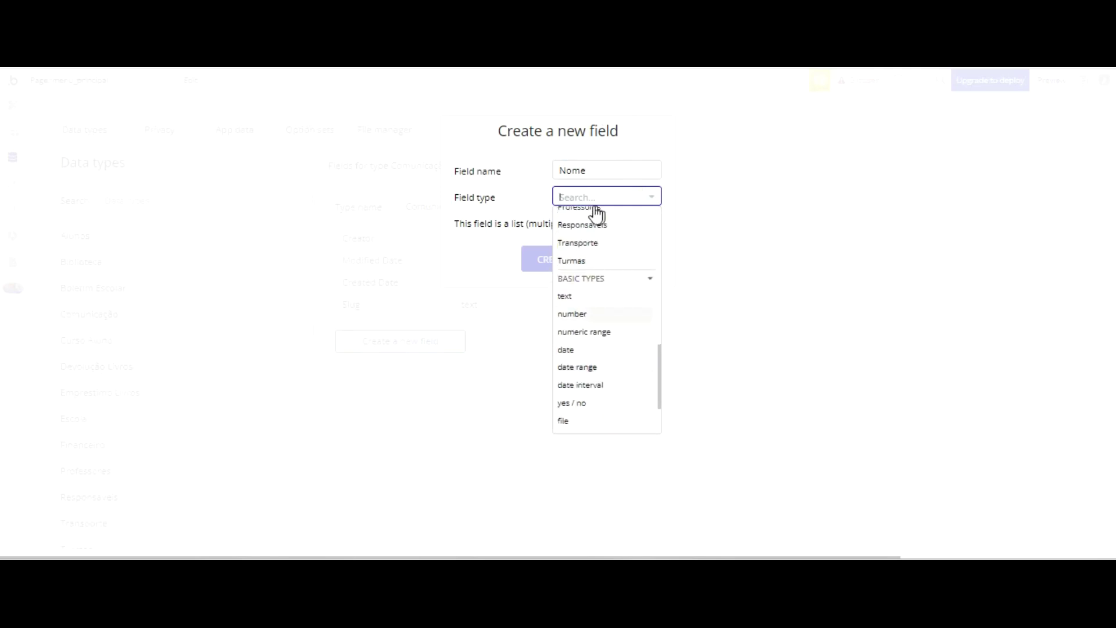
click(565, 296)
click(573, 259)
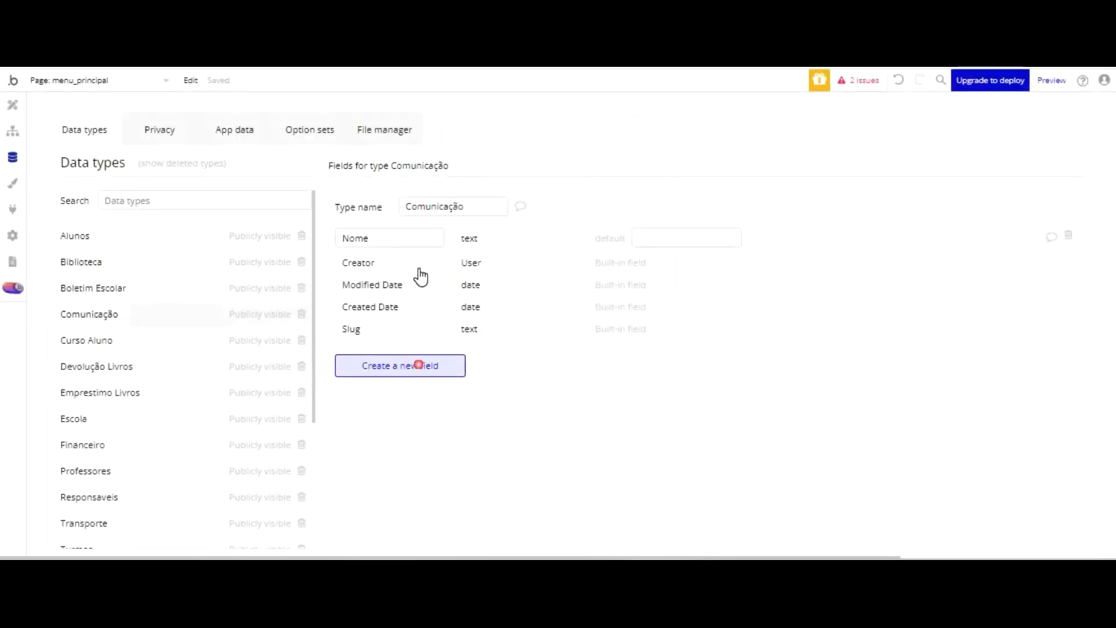
- Add a text field named Email to the Comunicação data type
click(419, 365)
text(Email)
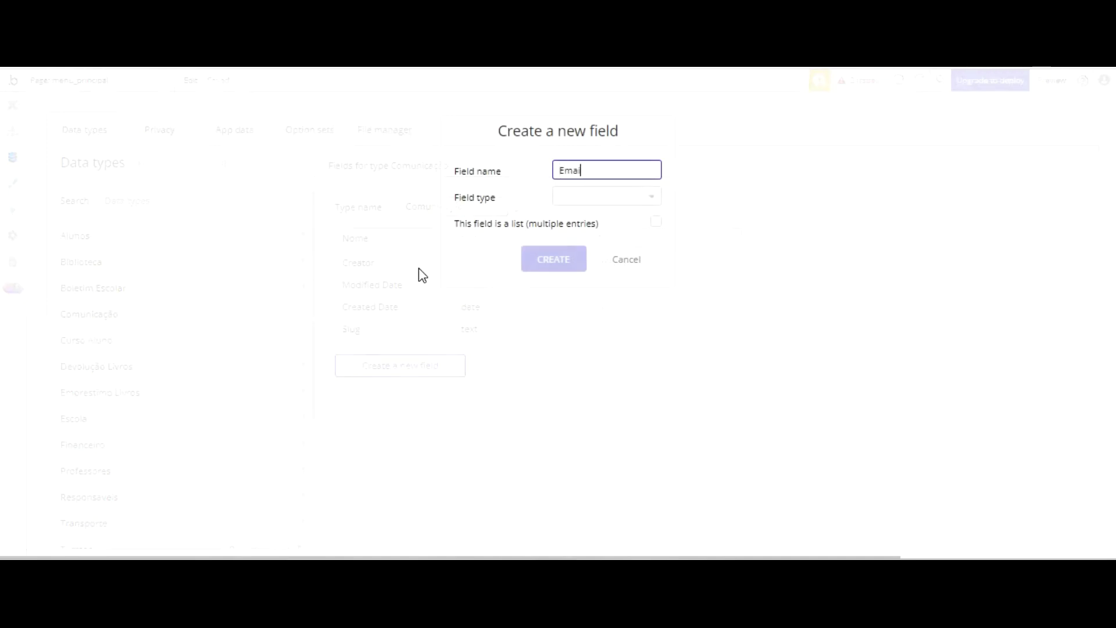
click(638, 103)
key(Tab)
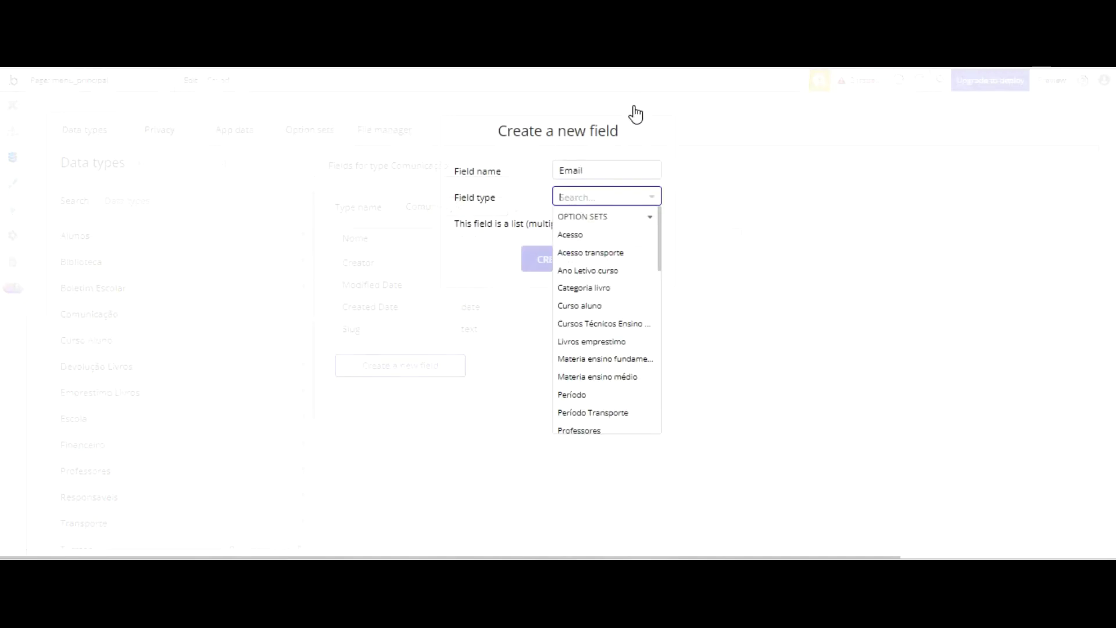
scroll(611, 248, down, 5)
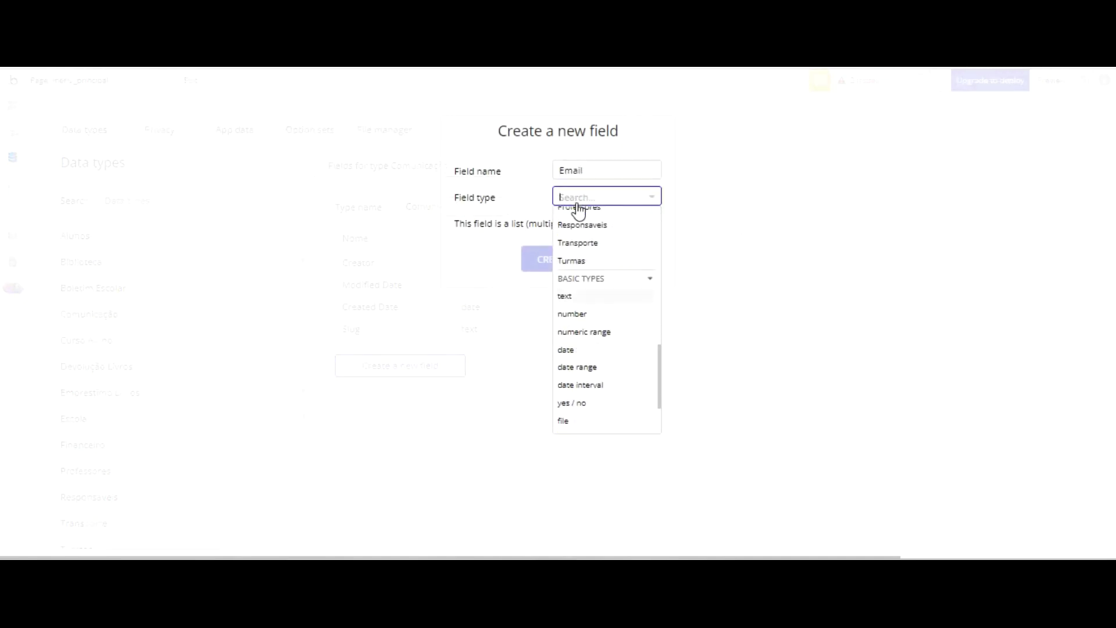
click(564, 296)
click(552, 258)
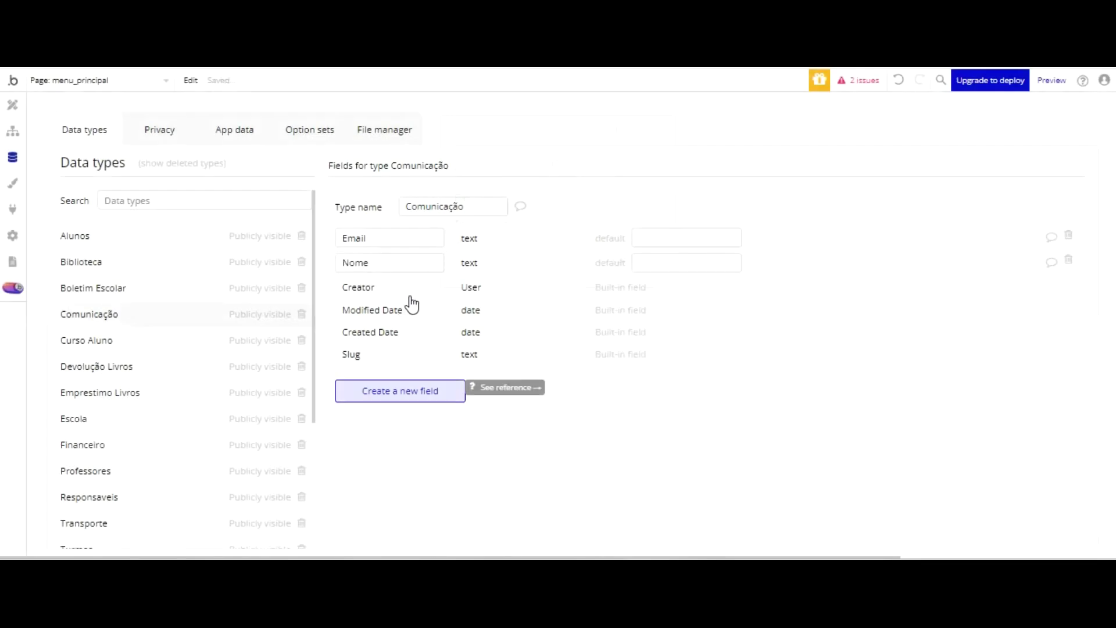
- Add a text field named Contato to Comunicação and return to the page editor
click(407, 388)
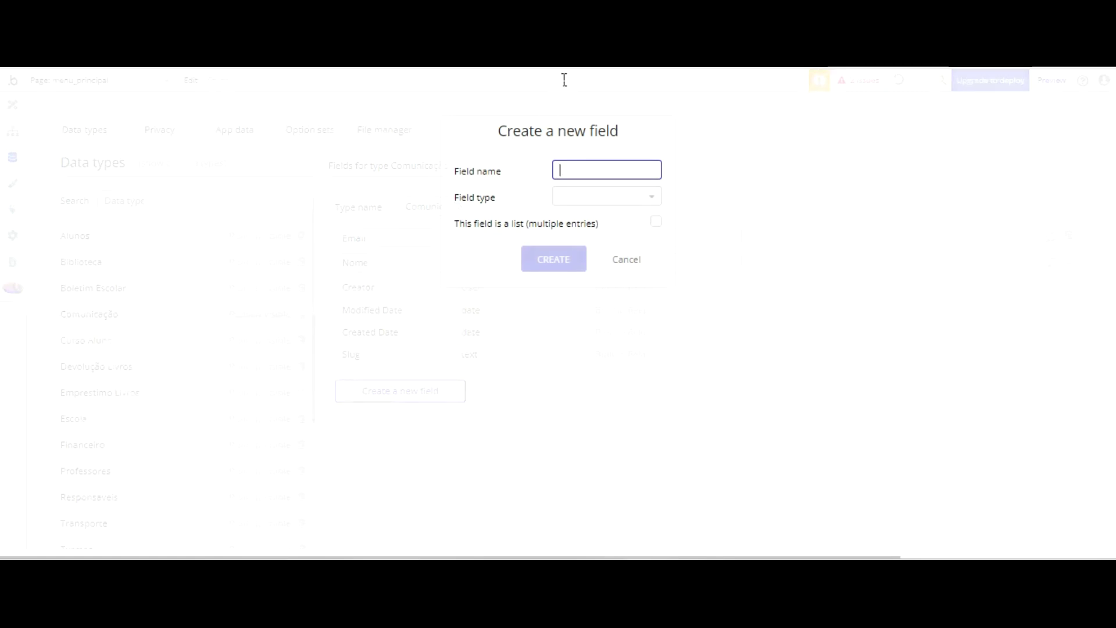
text(Contato)
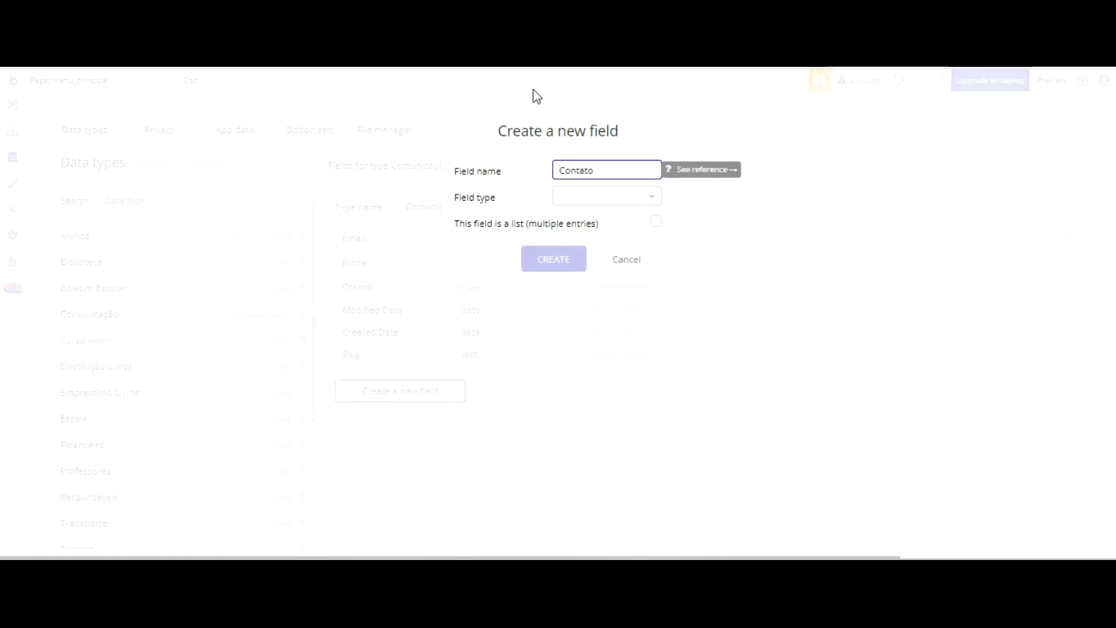
click(593, 198)
scroll(622, 255, down, 5)
scroll(606, 263, down, 3)
click(566, 294)
click(546, 256)
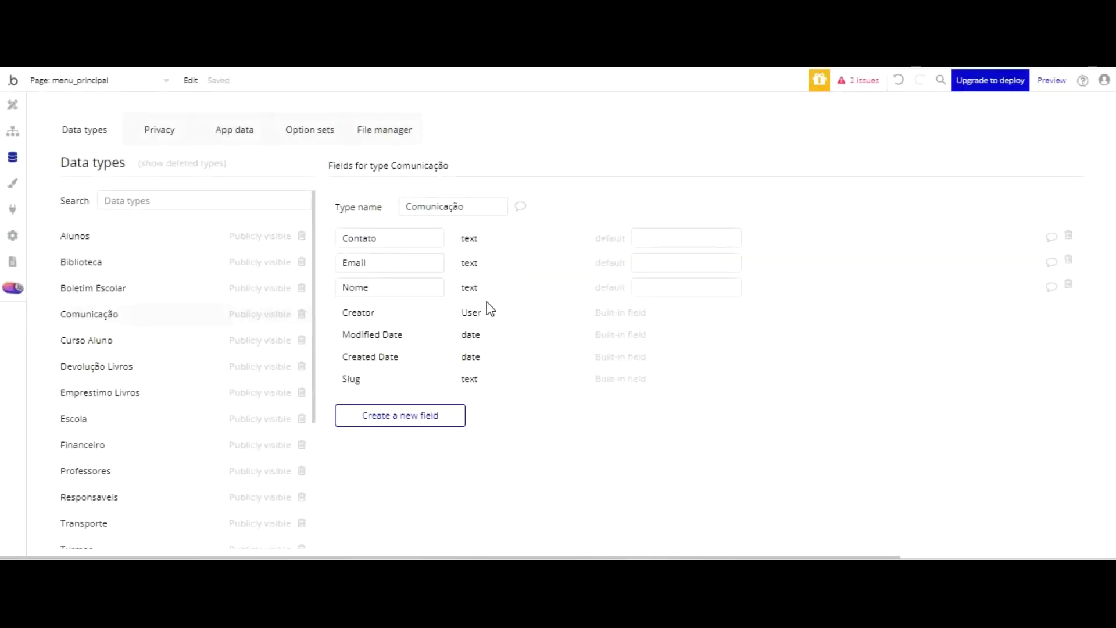
click(45, 130)
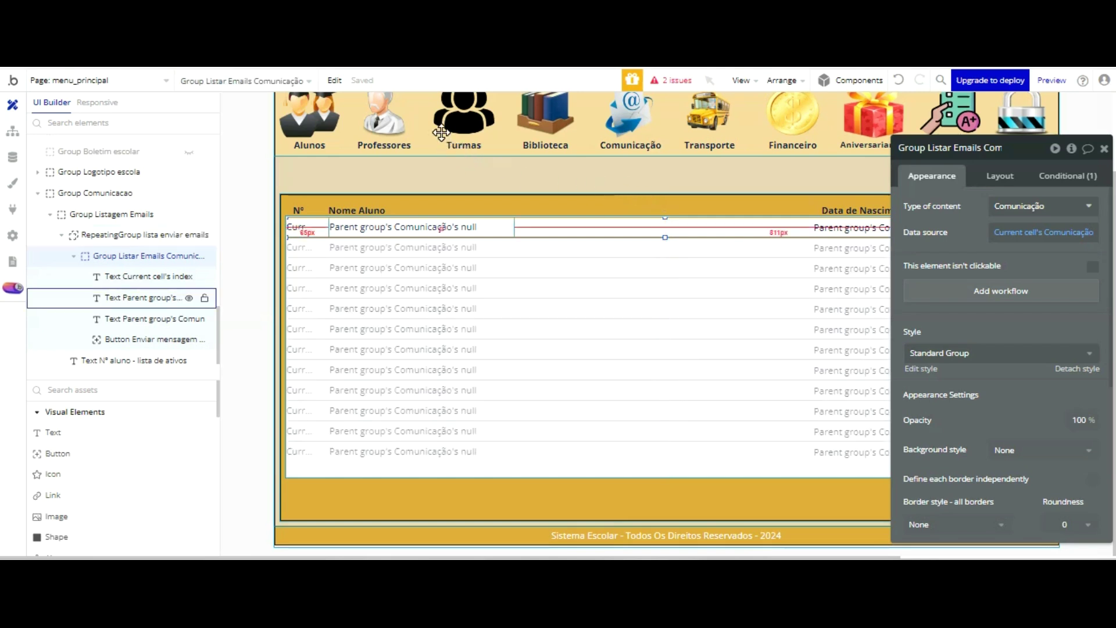
- Make the first list row's text show the Comunicação's Nome
click(407, 227)
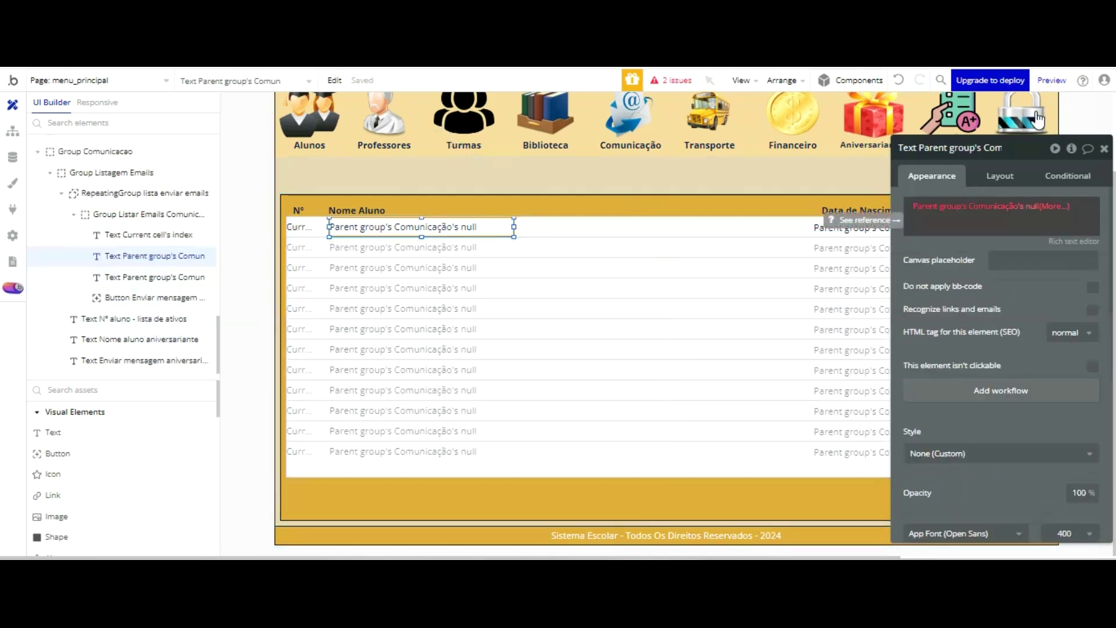
click(1035, 206)
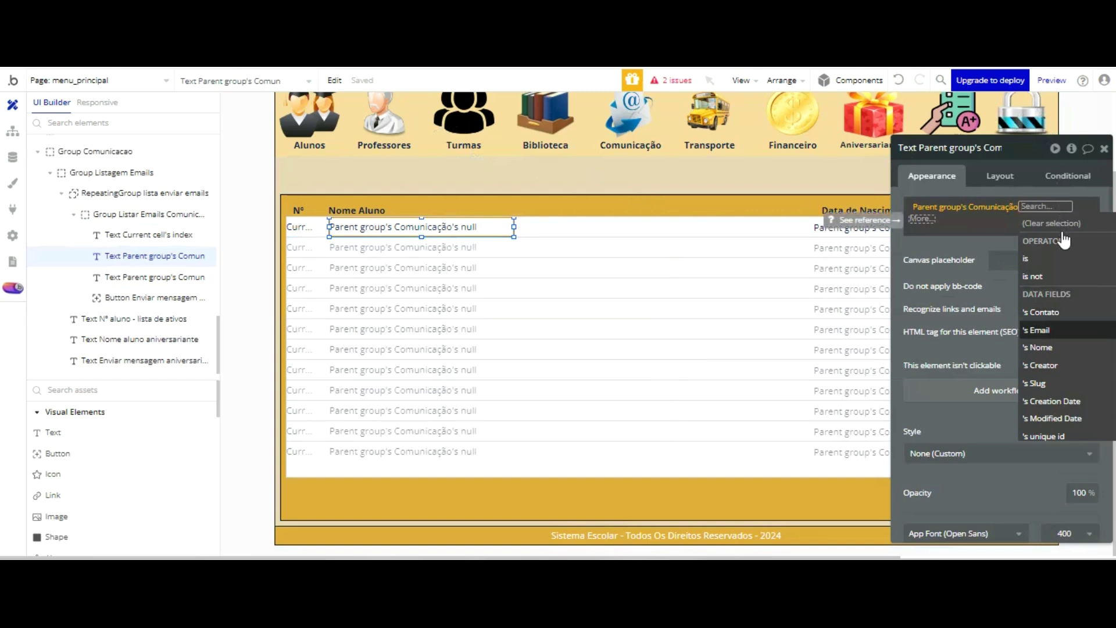
key(Return)
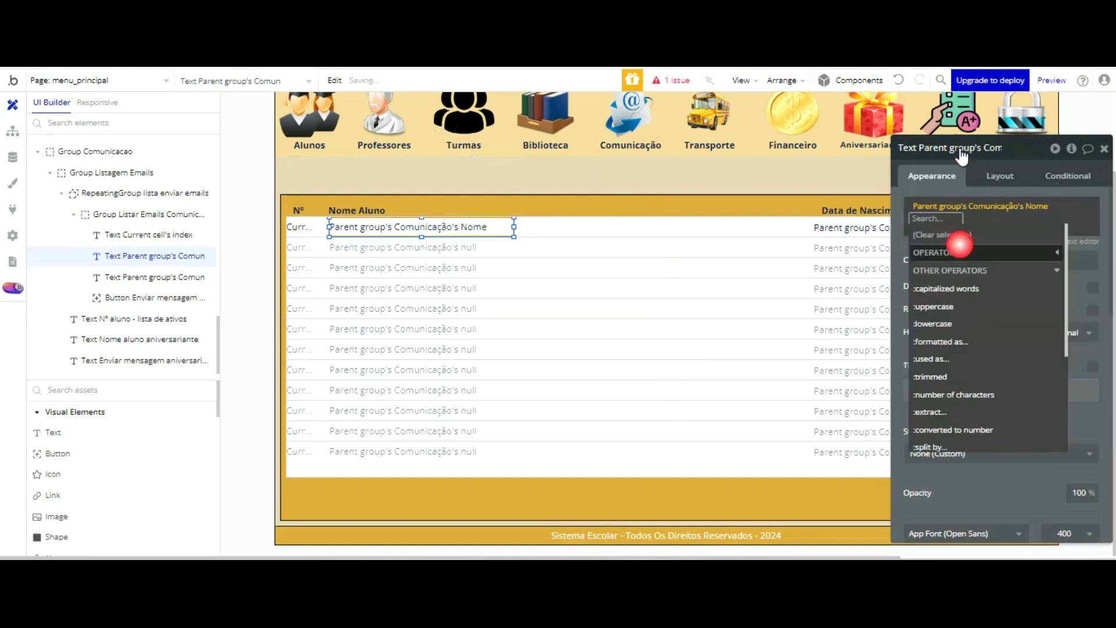
click(899, 133)
drag(899, 133, 425, 226)
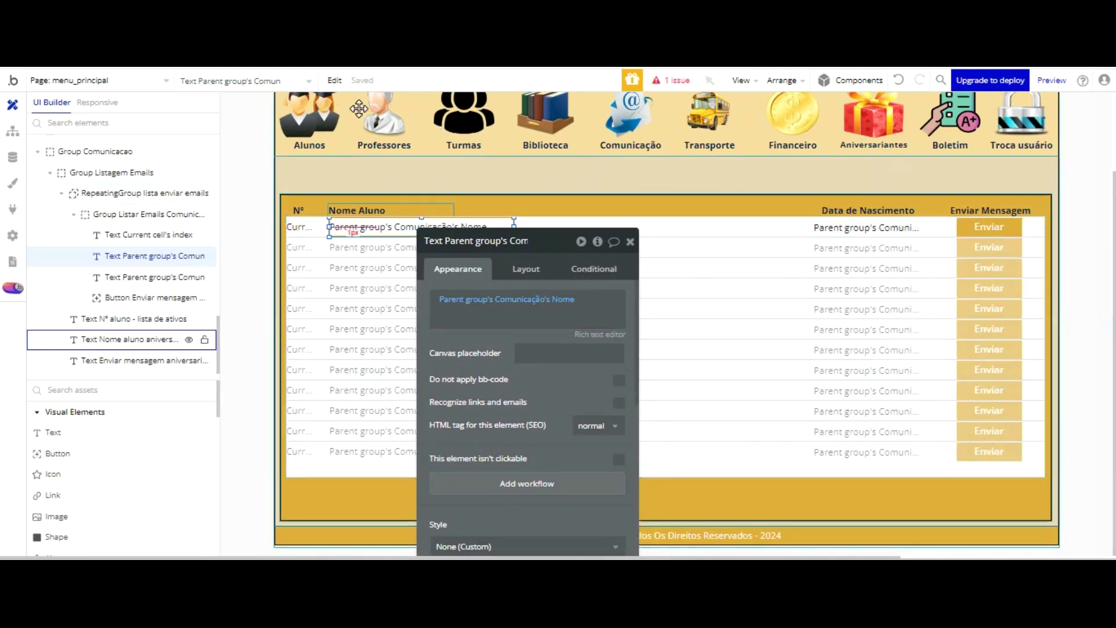
- Rename the Nome header element to 'Text Nome lista envio emails'
click(357, 211)
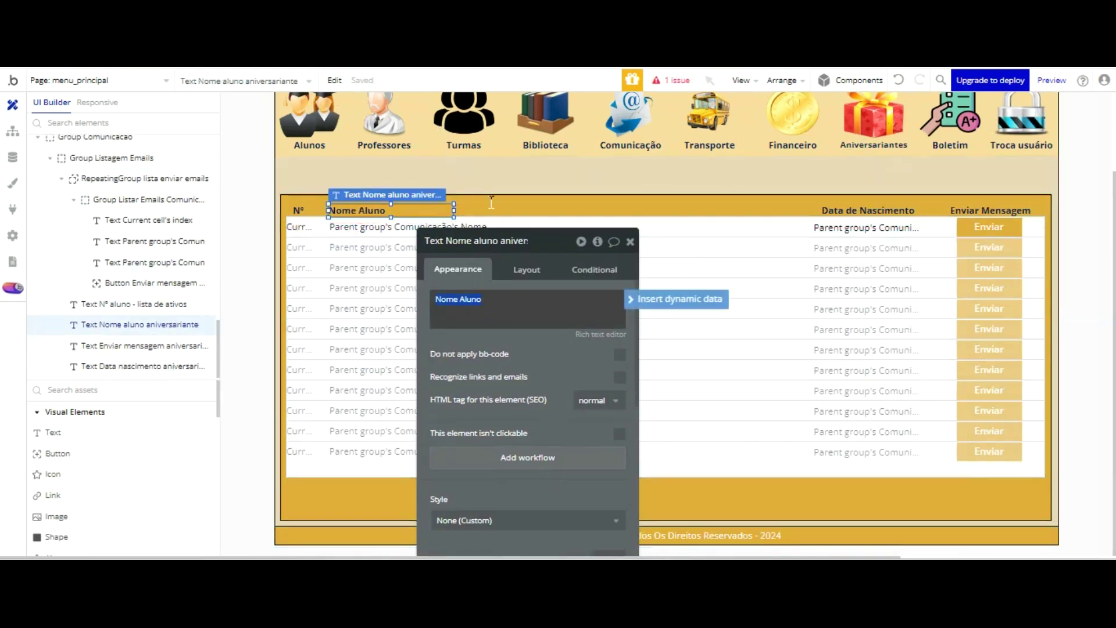
click(490, 302)
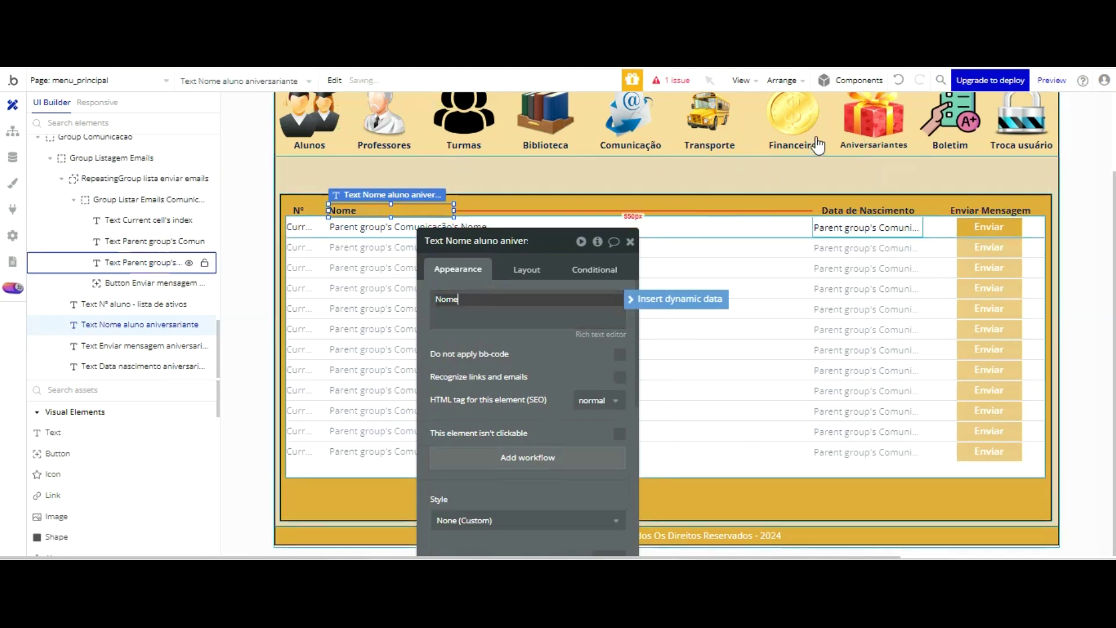
click(142, 366)
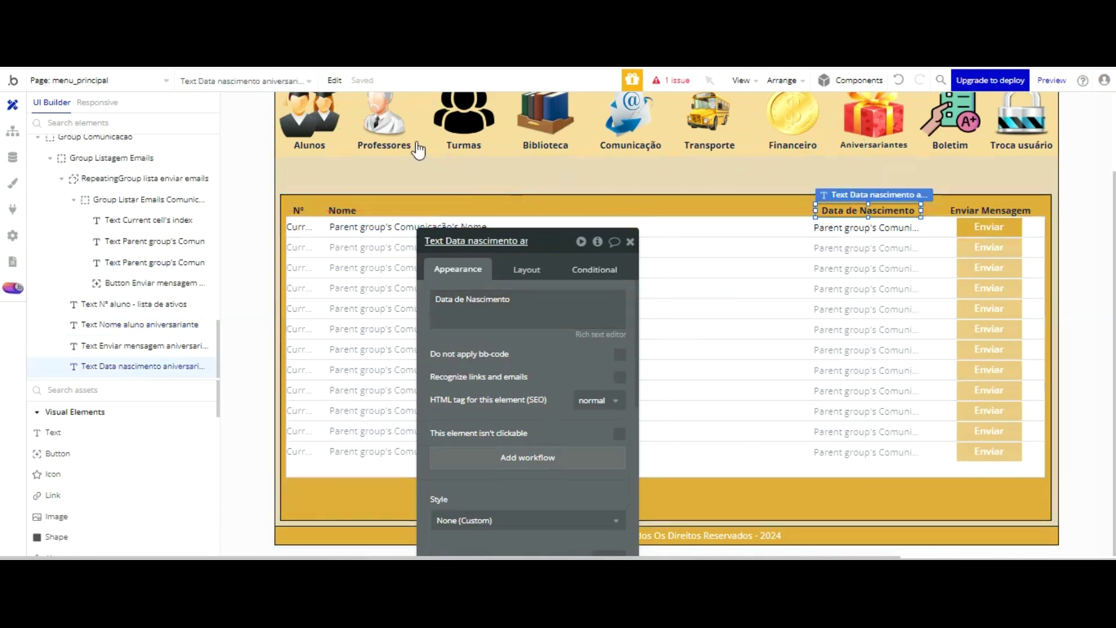
click(347, 200)
click(349, 211)
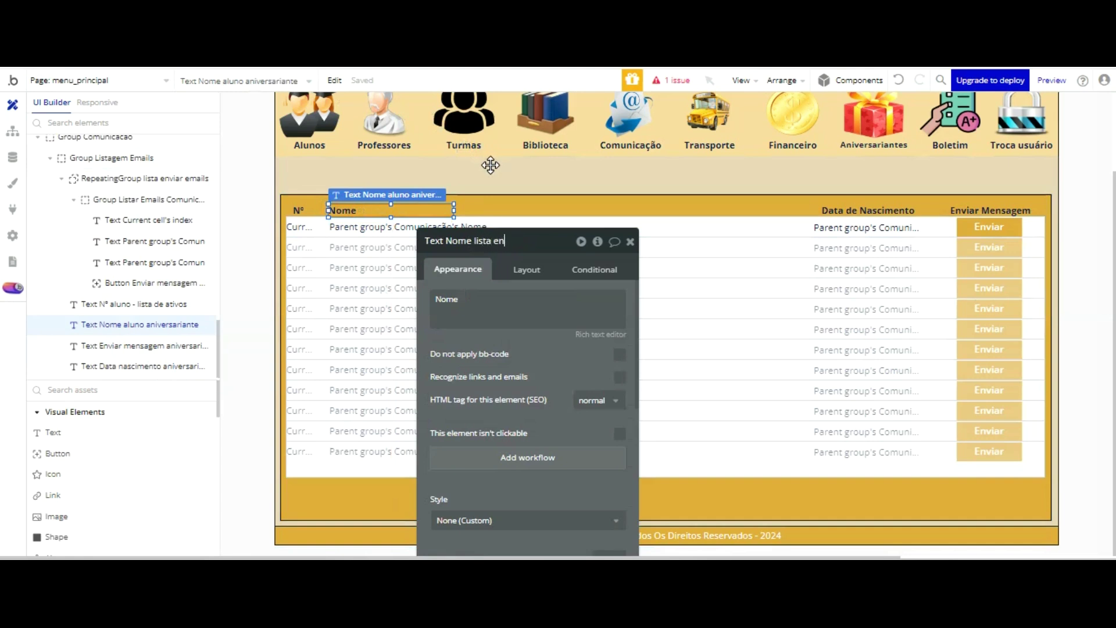
text(emails)
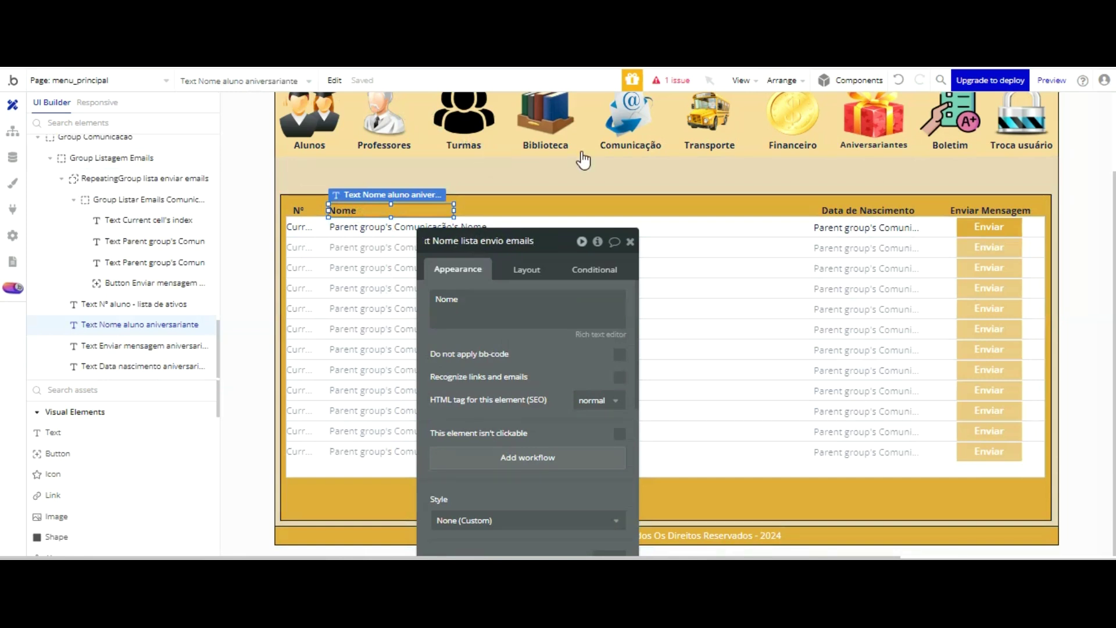
click(859, 199)
- Rename the date header element for comunicação and change its wording to Email
click(867, 211)
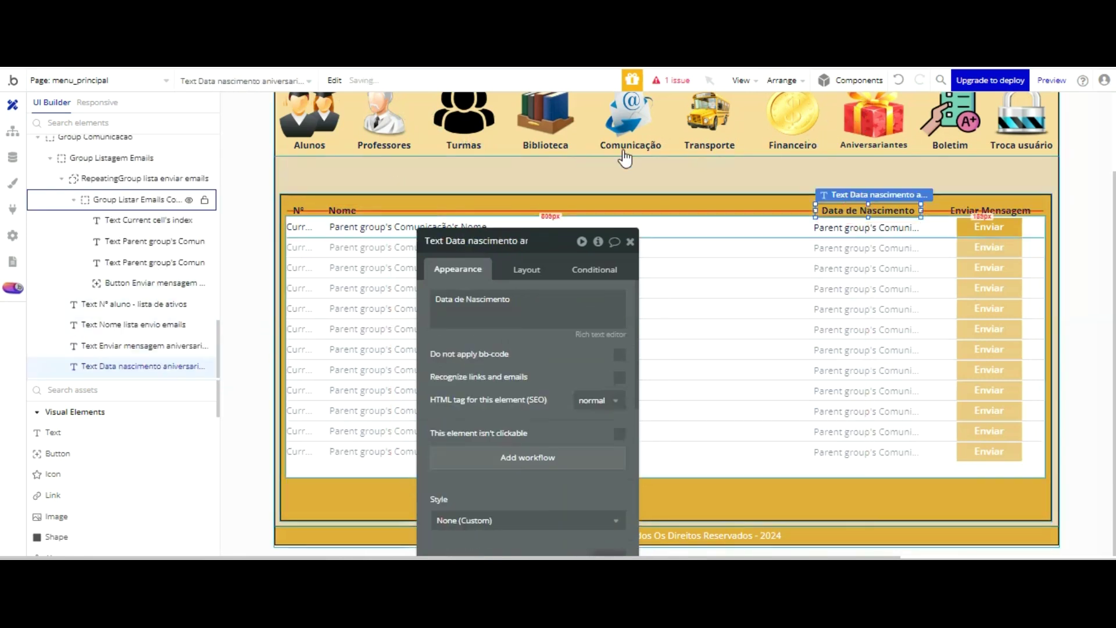
click(507, 242)
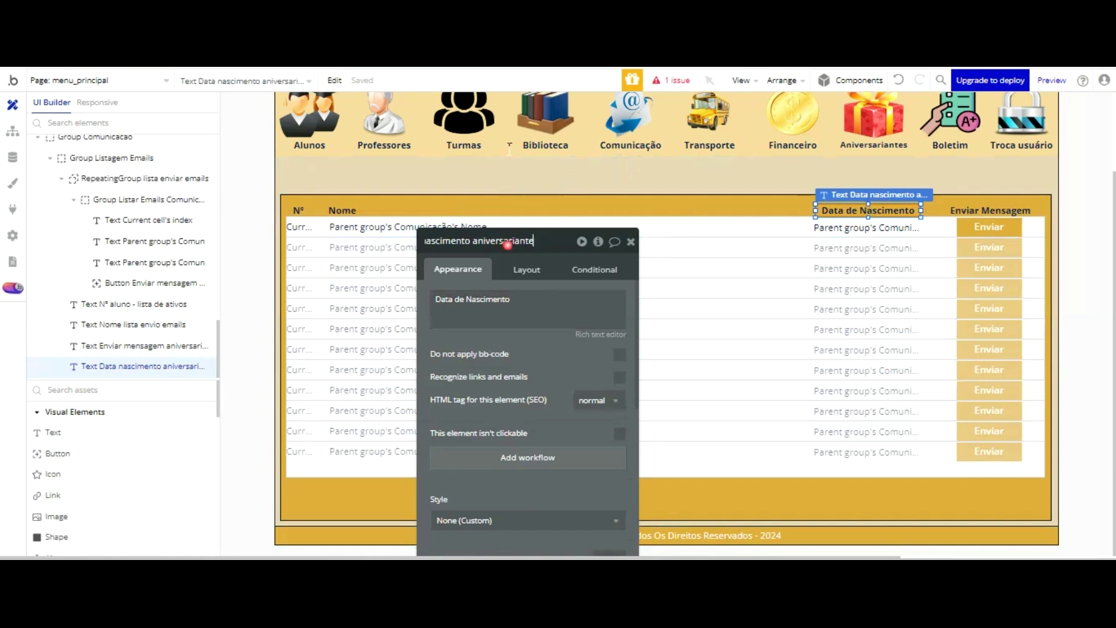
key(BackSpace)
key(BackSpace)
key(BackSpace)
key(BackSpace)
key(BackSpace)
key(BackSpace)
key(BackSpace)
key(BackSpace)
key(BackSpace)
key(BackSpace)
key(BackSpace)
key(BackSpace)
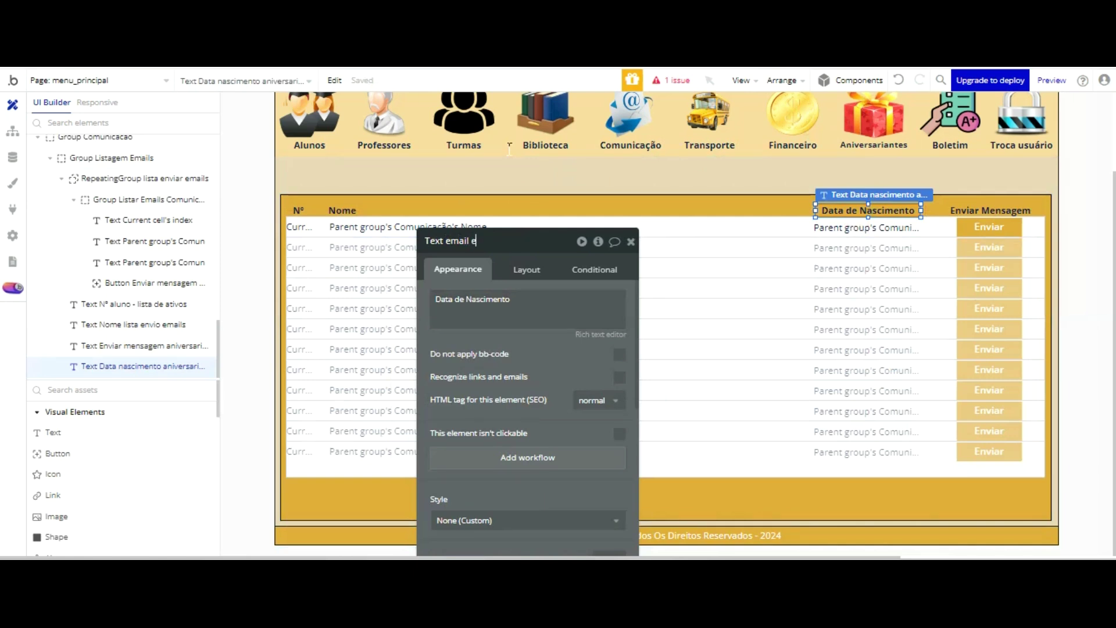
text(icação)
click(520, 307)
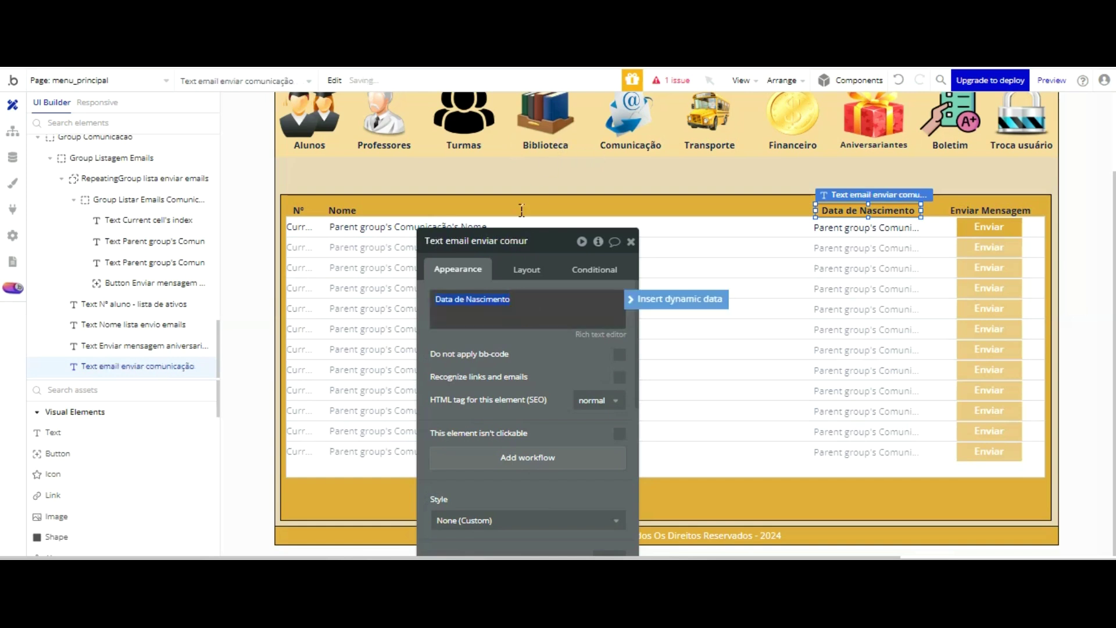
text(Email)
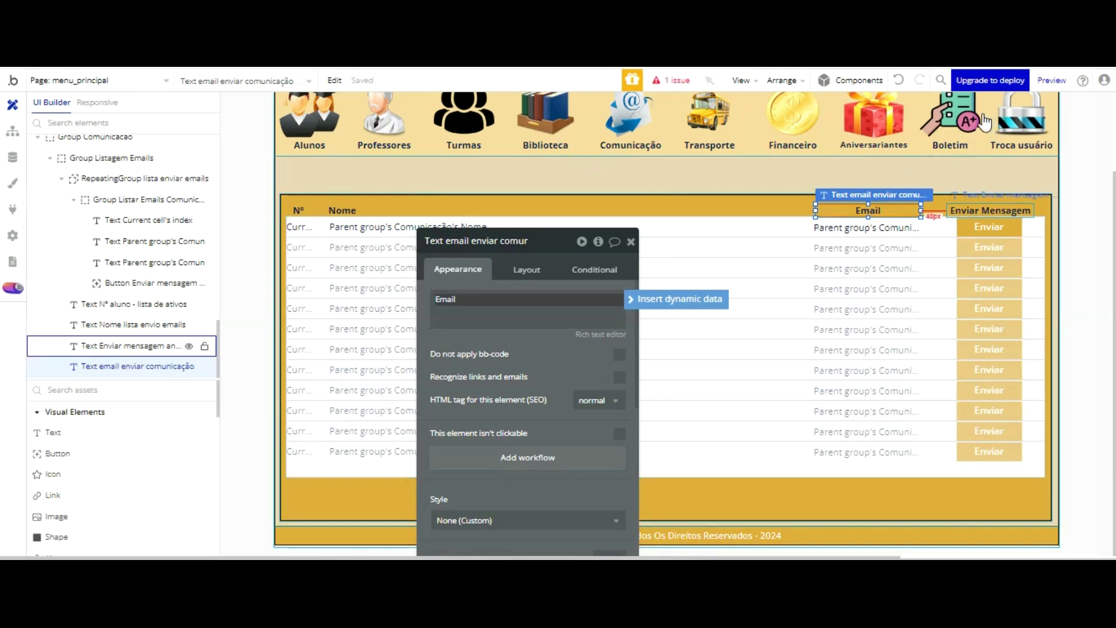
- Rename the Enviar Mensagem header element, replacing 'aniversariante' with 'comunicação'
click(970, 211)
click(506, 240)
key(BackSpace)
key(BackSpace)
key(BackSpace)
key(BackSpace)
key(BackSpace)
key(BackSpace)
key(BackSpace)
key(BackSpace)
key(BackSpace)
key(BackSpace)
key(BackSpace)
key(BackSpace)
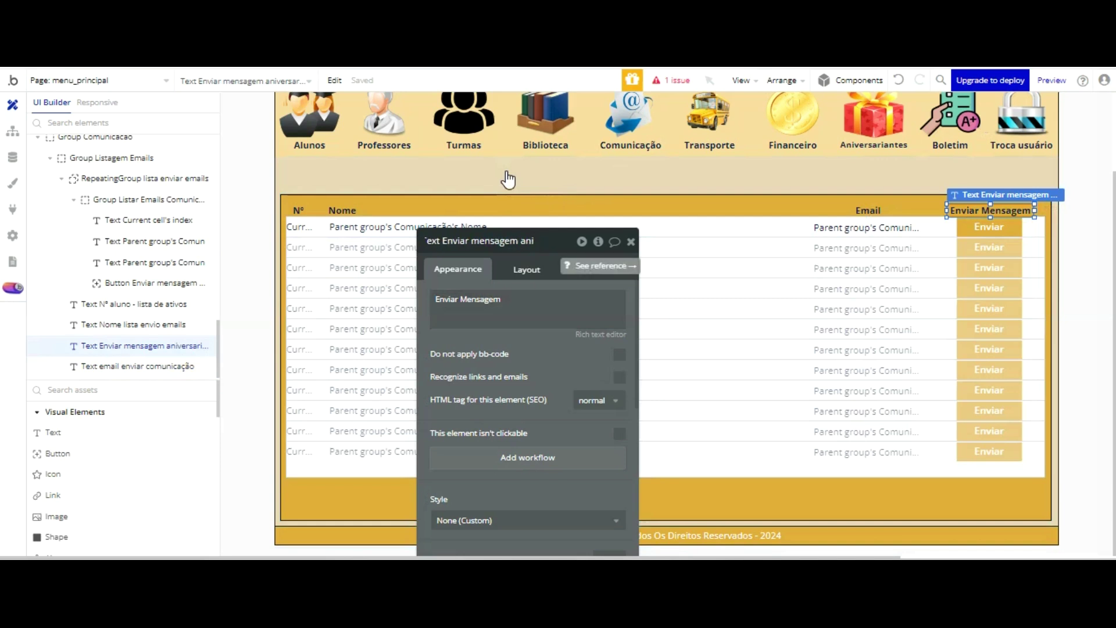
text(comunicação)
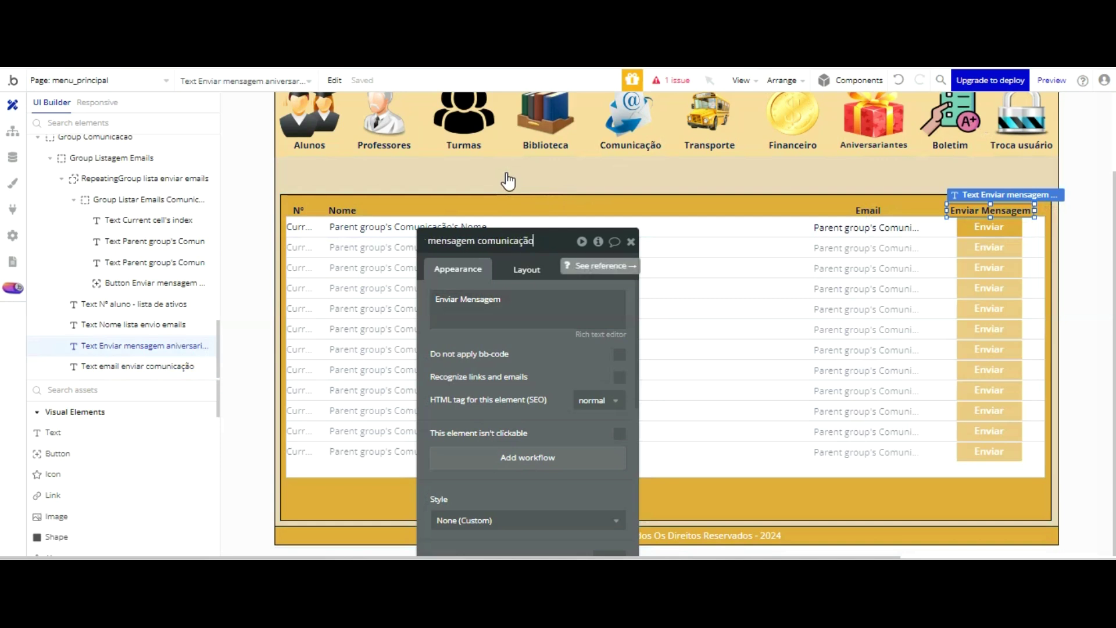
key(Return)
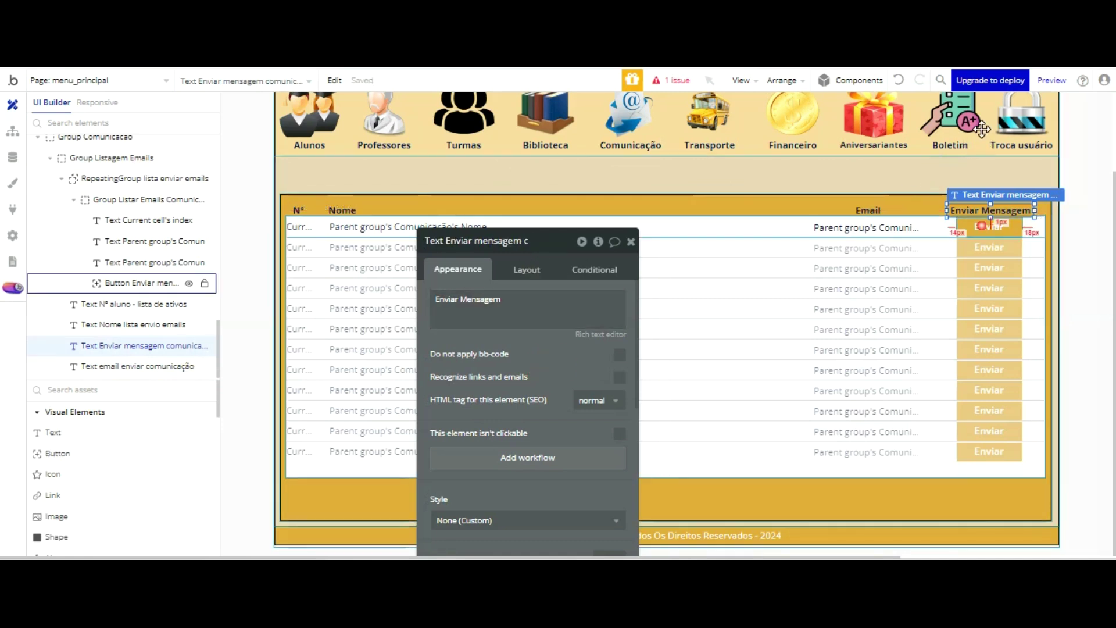
- Rename the first-row Enviar button so its name ends in 'comunicação'
click(983, 227)
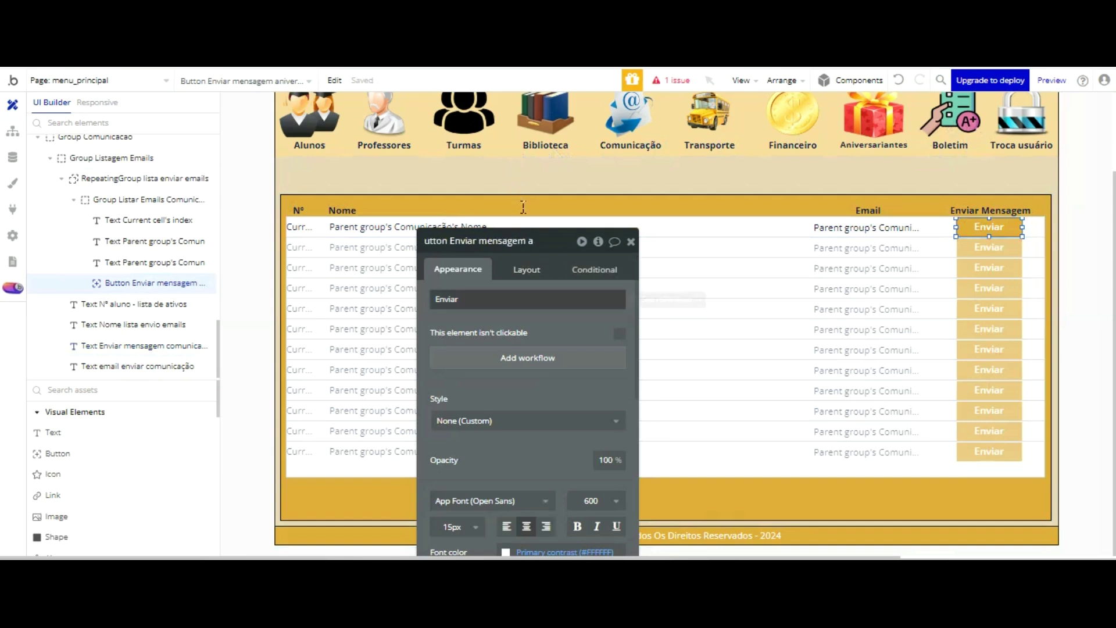
key(BackSpace)
text(comu)
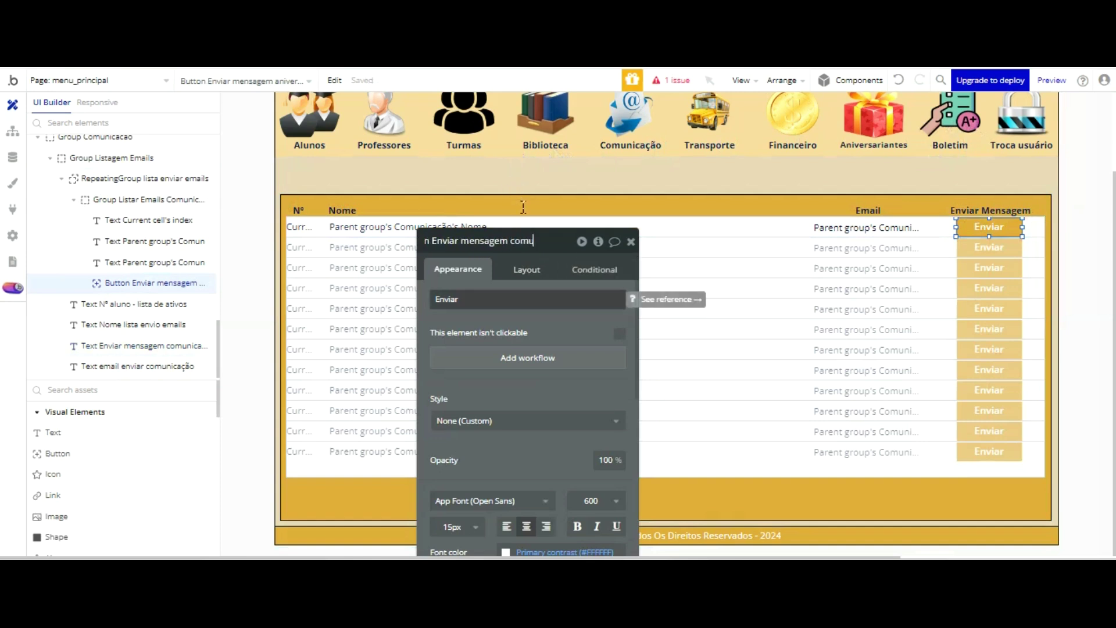
text(nicação)
click(473, 305)
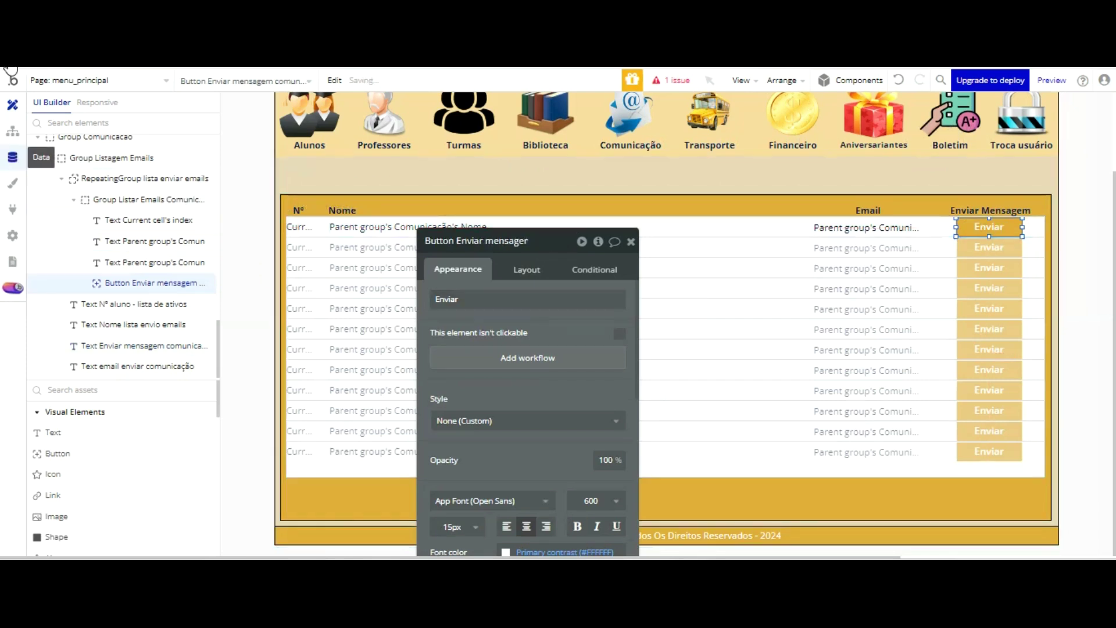
click(12, 157)
- Create a new option set named Comunicação
click(302, 130)
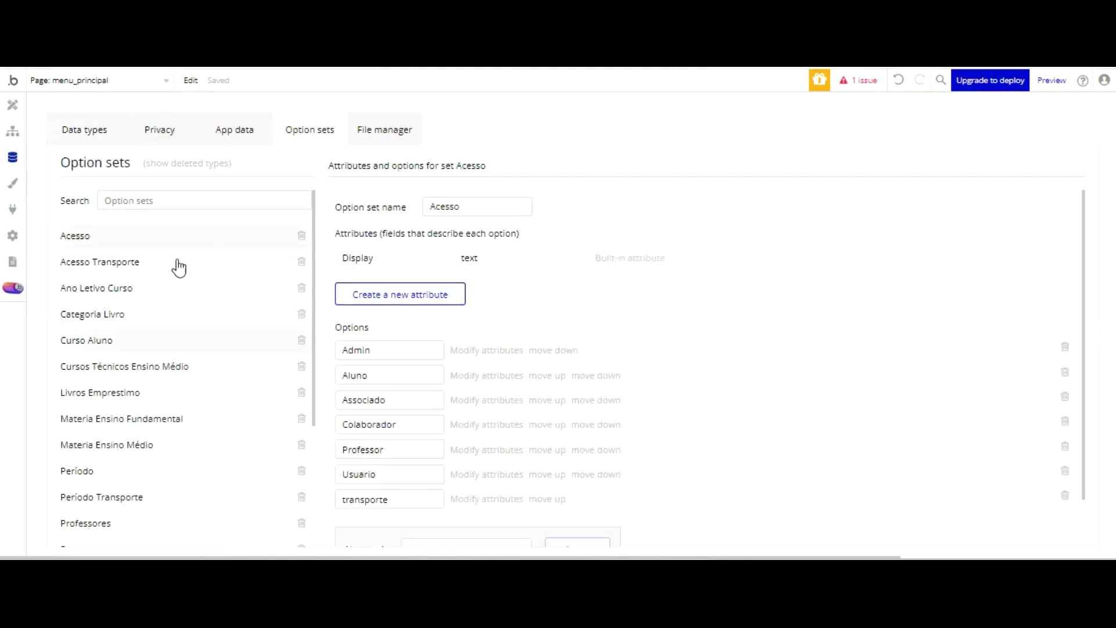
scroll(213, 277, down, 5)
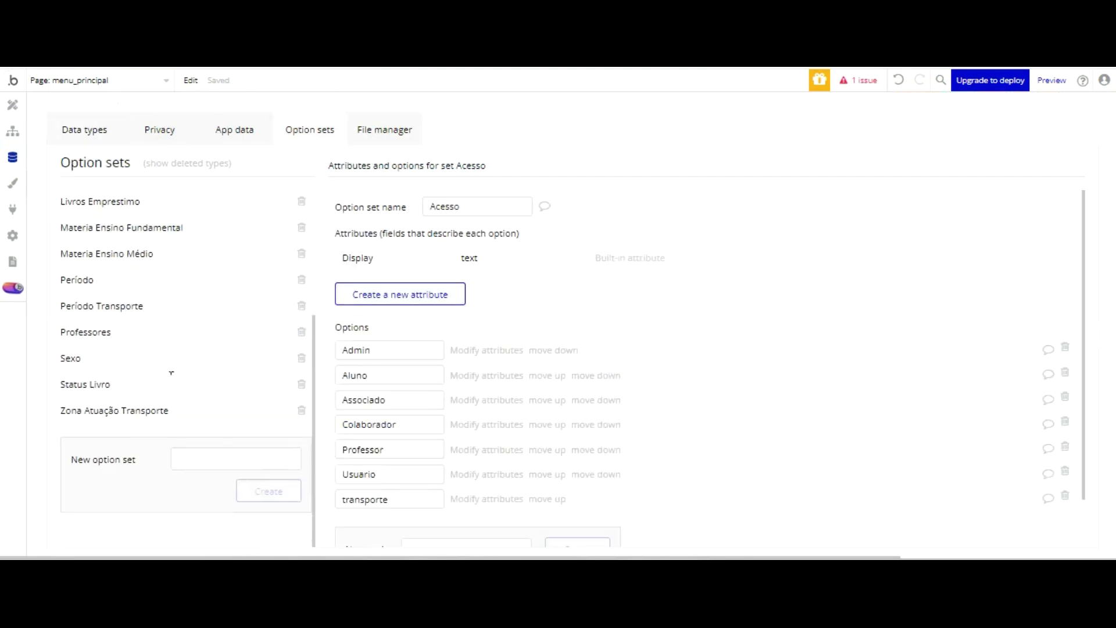
text(Co)
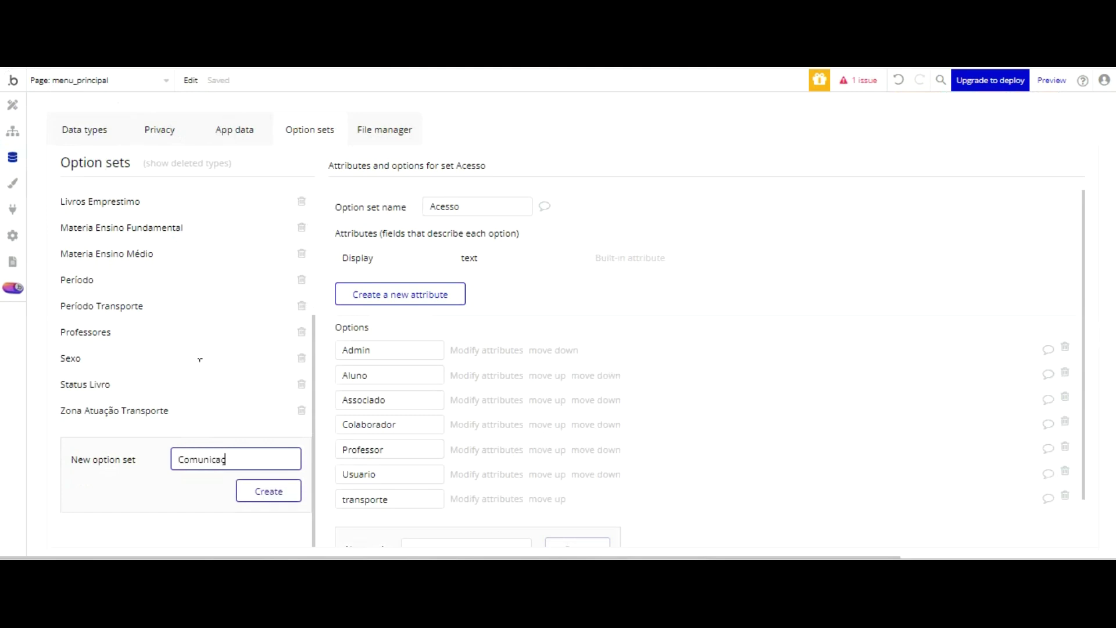
text(municação)
key(Return)
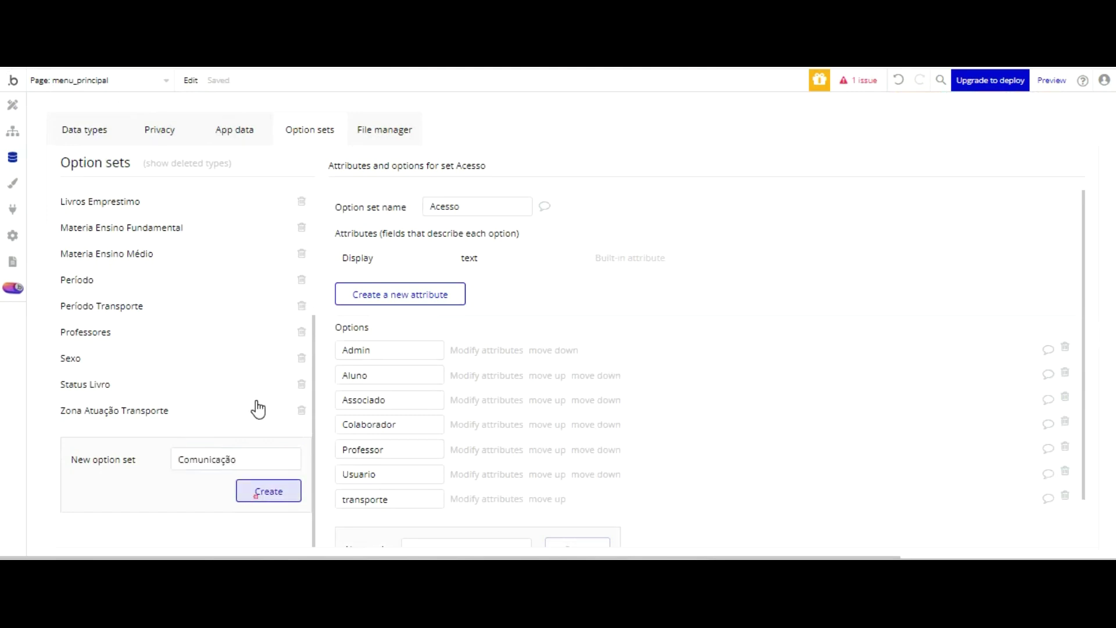
- Add the options Alunos, Professores, Fornecedores, Colaboradores and Pais Aluno
click(451, 367)
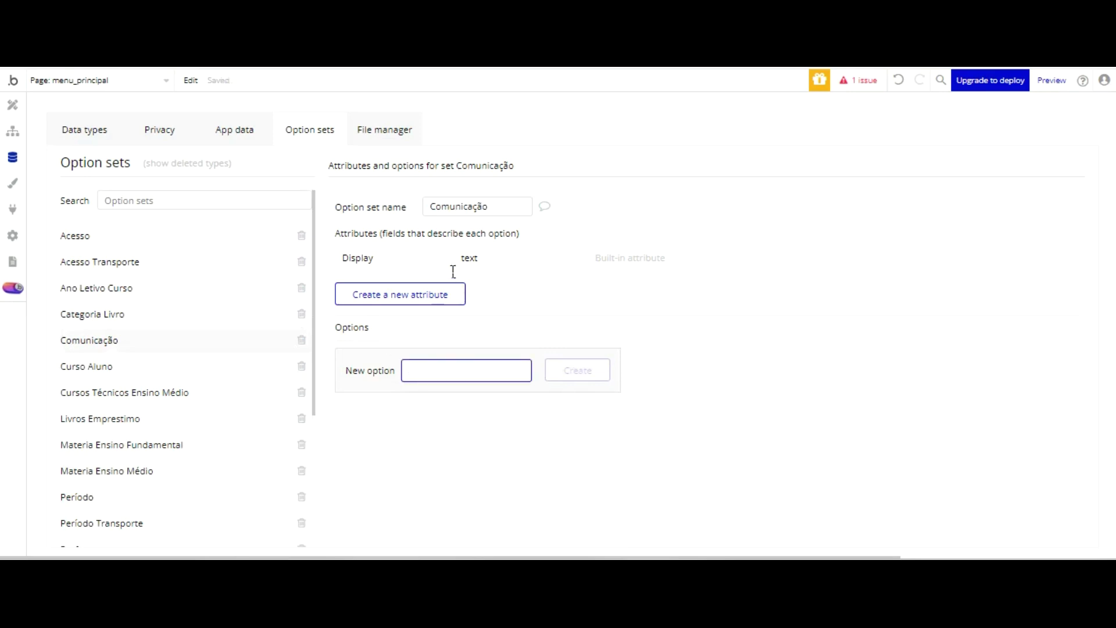
text(Alu)
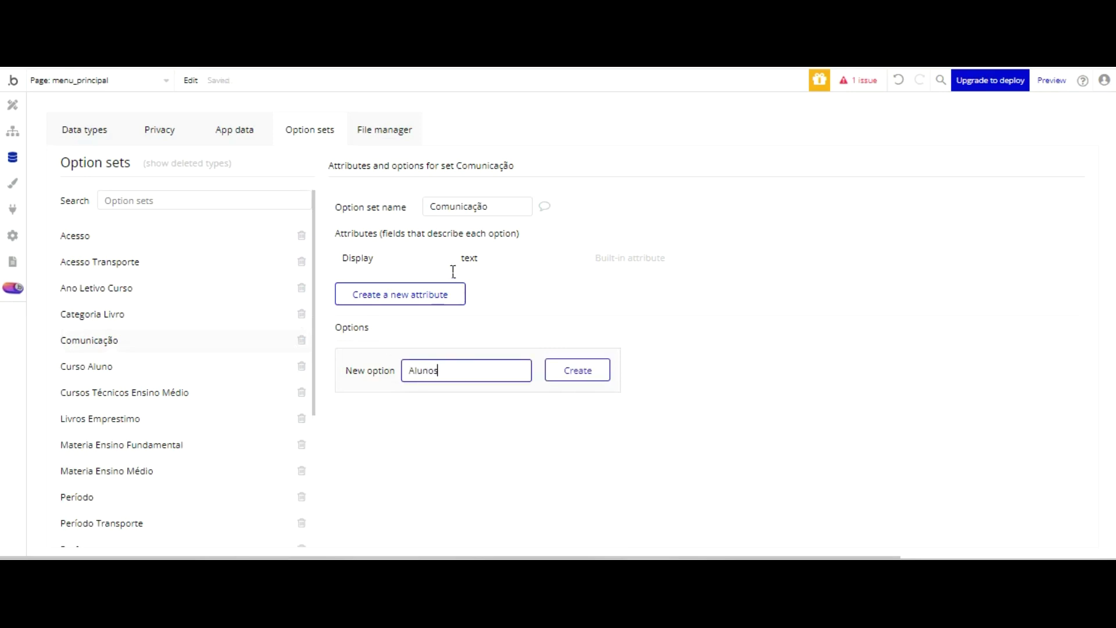
text(nos)
key(Return)
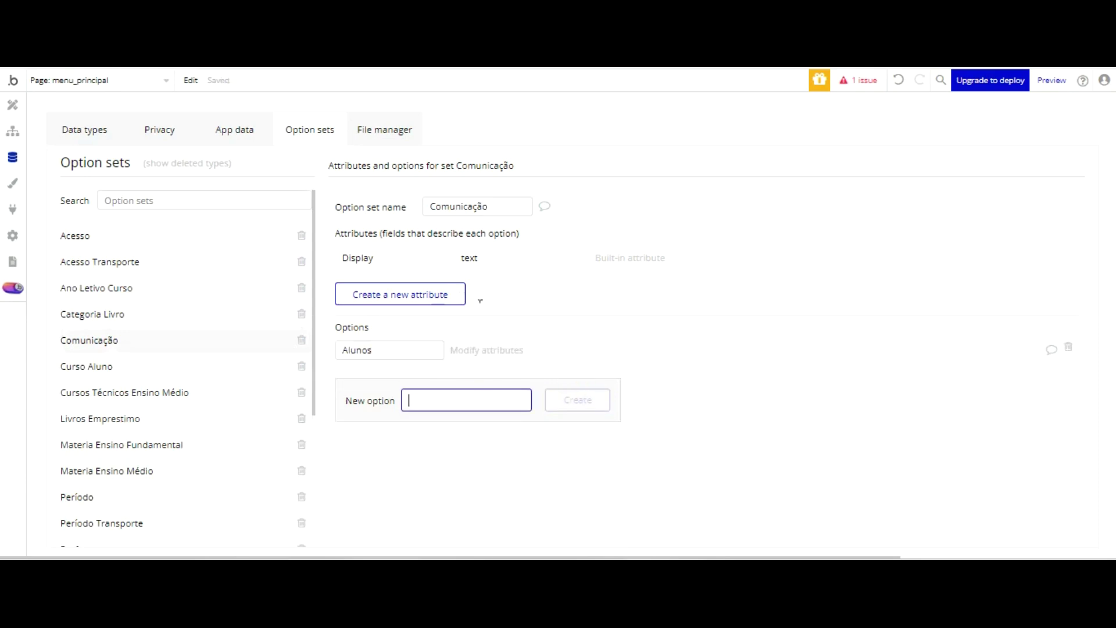
text(Professores)
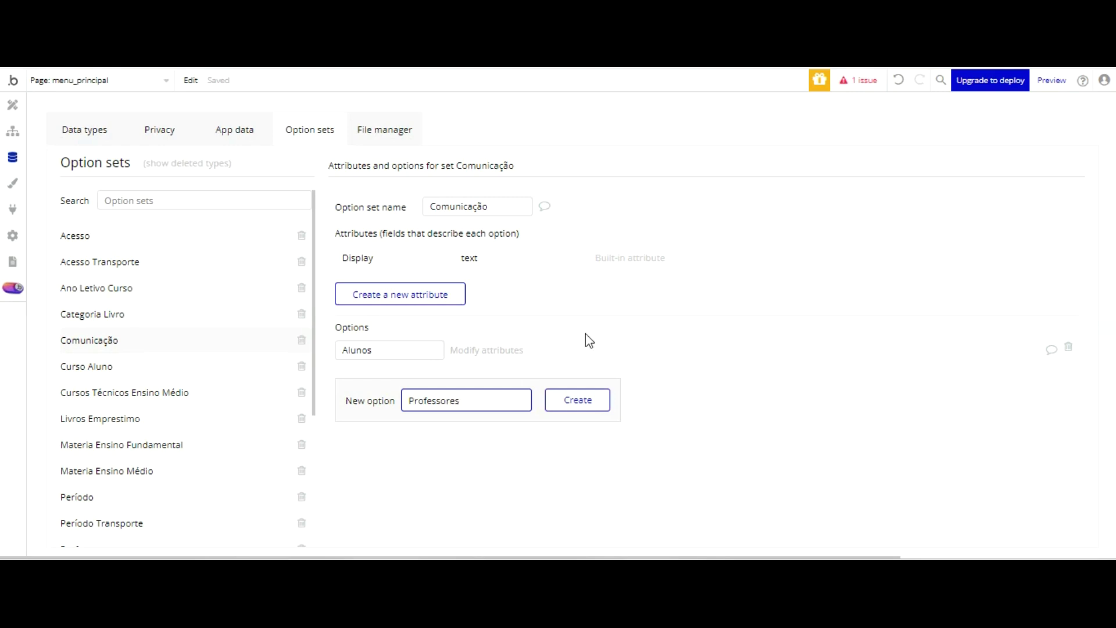
key(Return)
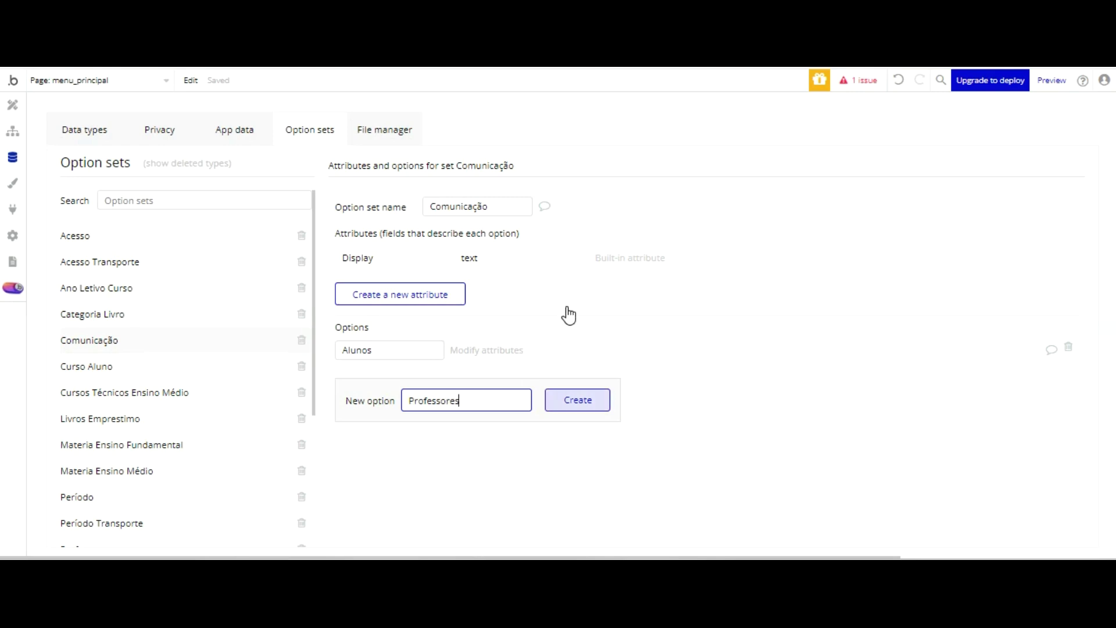
text(P)
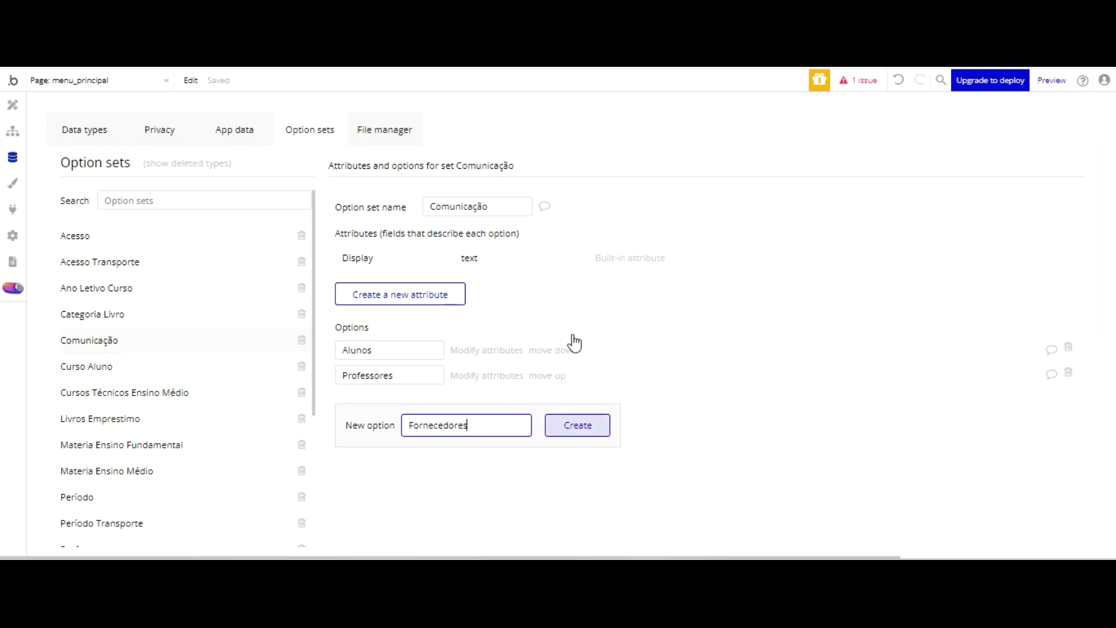
click(572, 430)
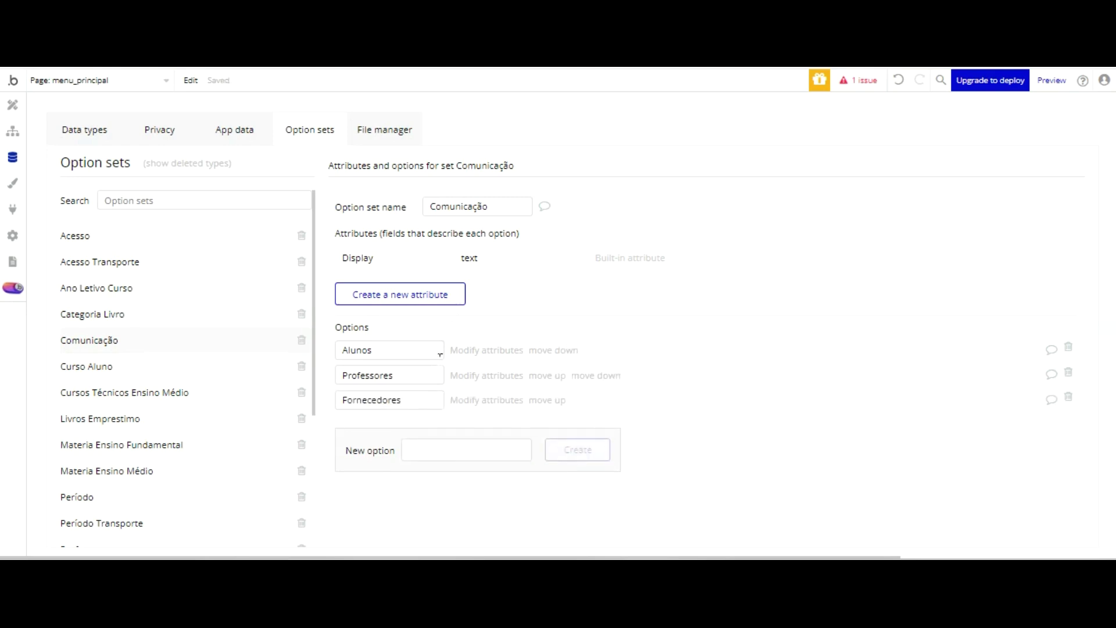
click(436, 451)
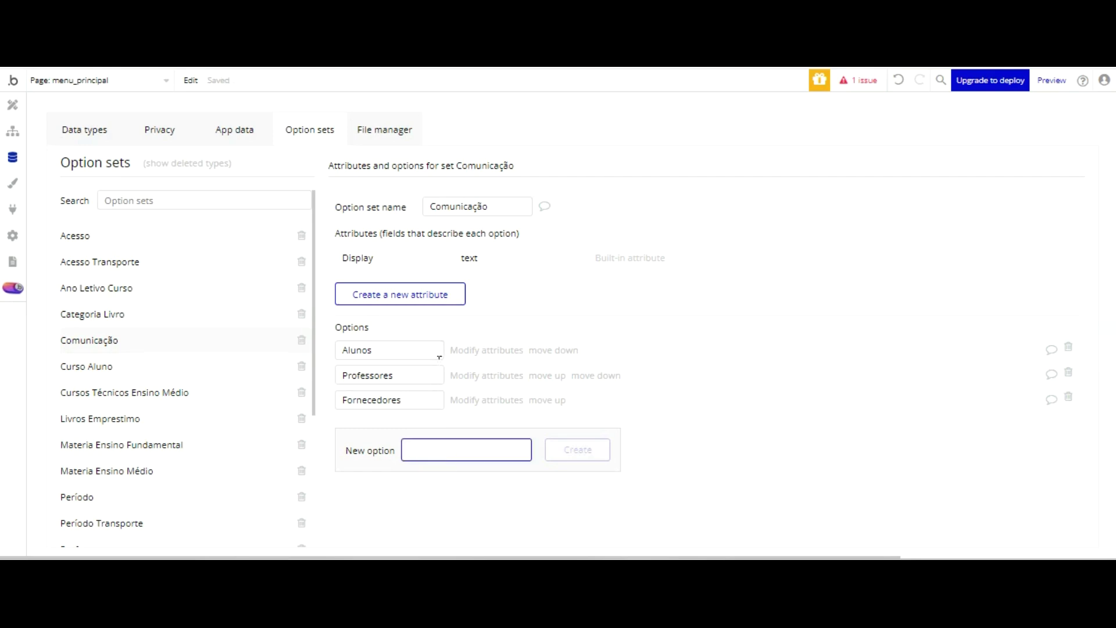
text(Colaboradores)
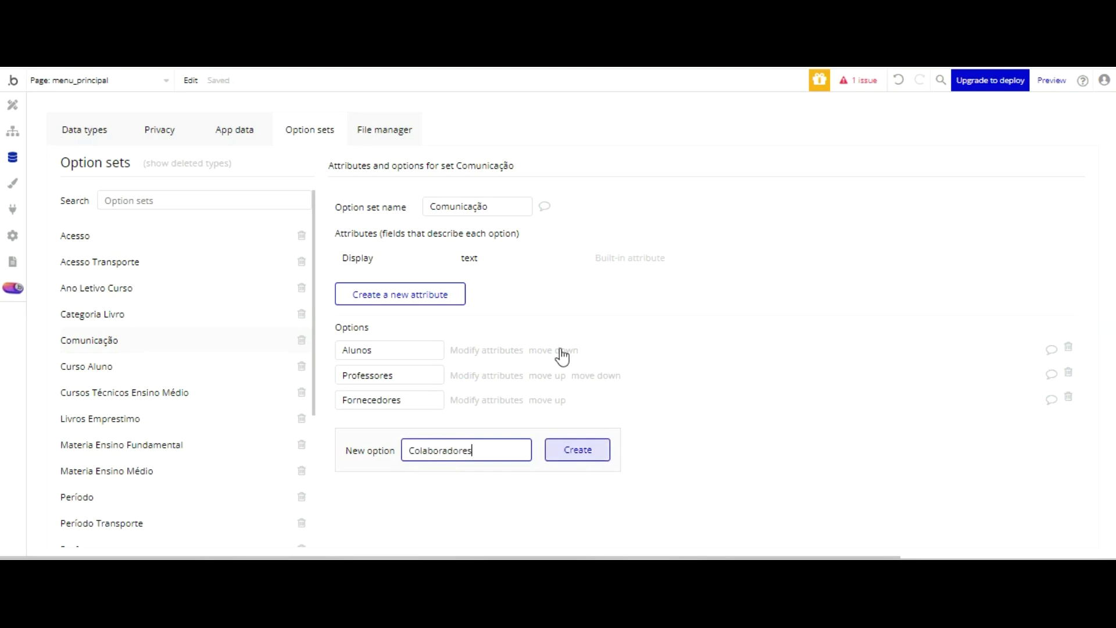
click(577, 449)
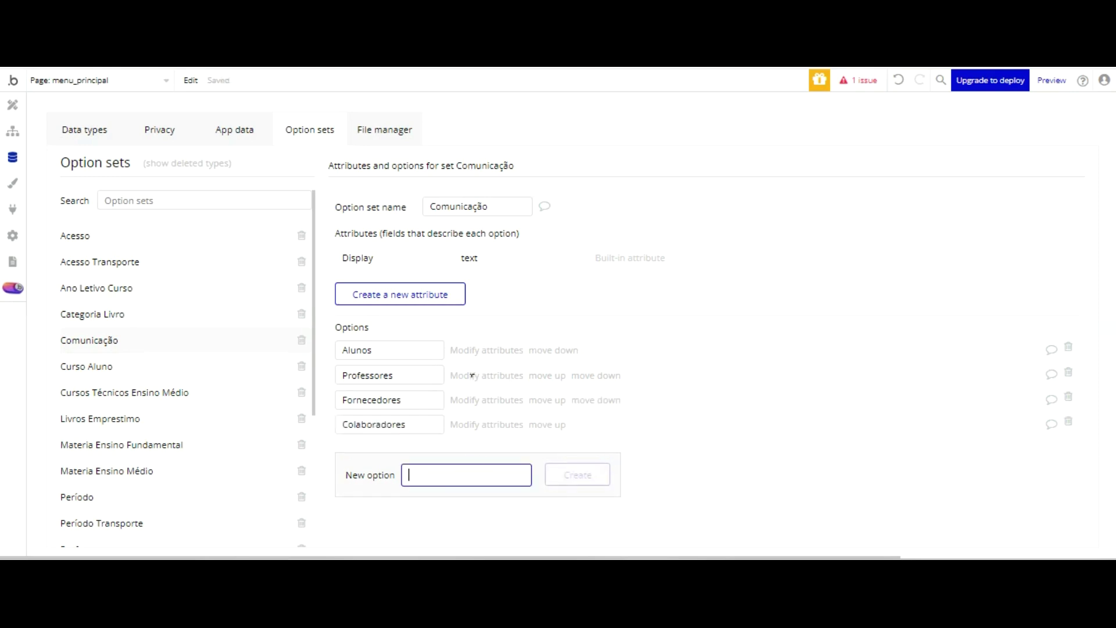
text(F)
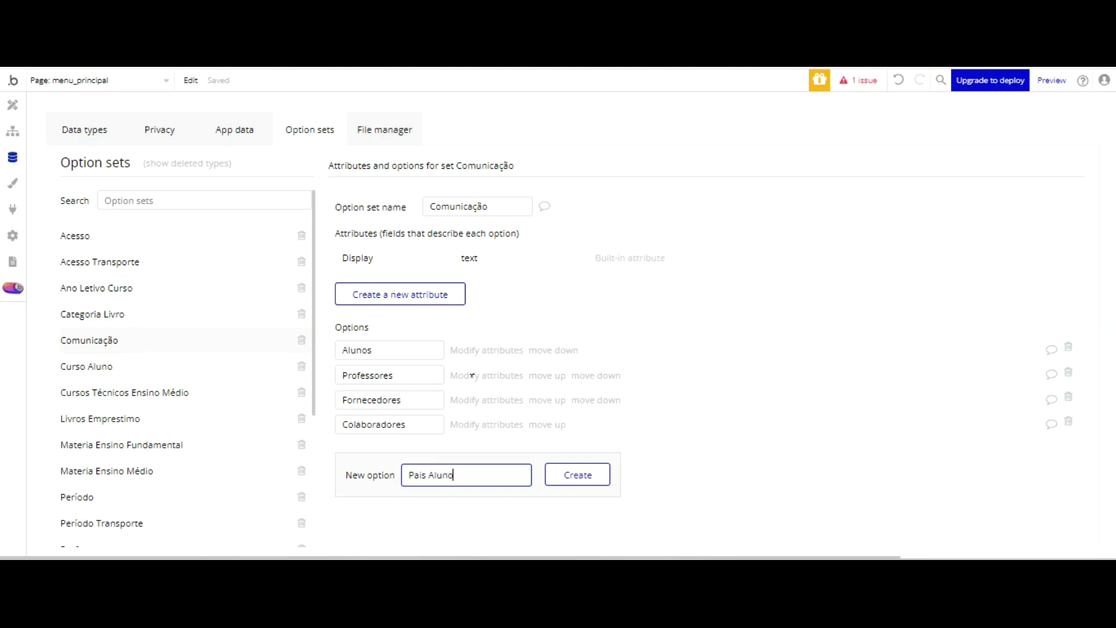
key(Return)
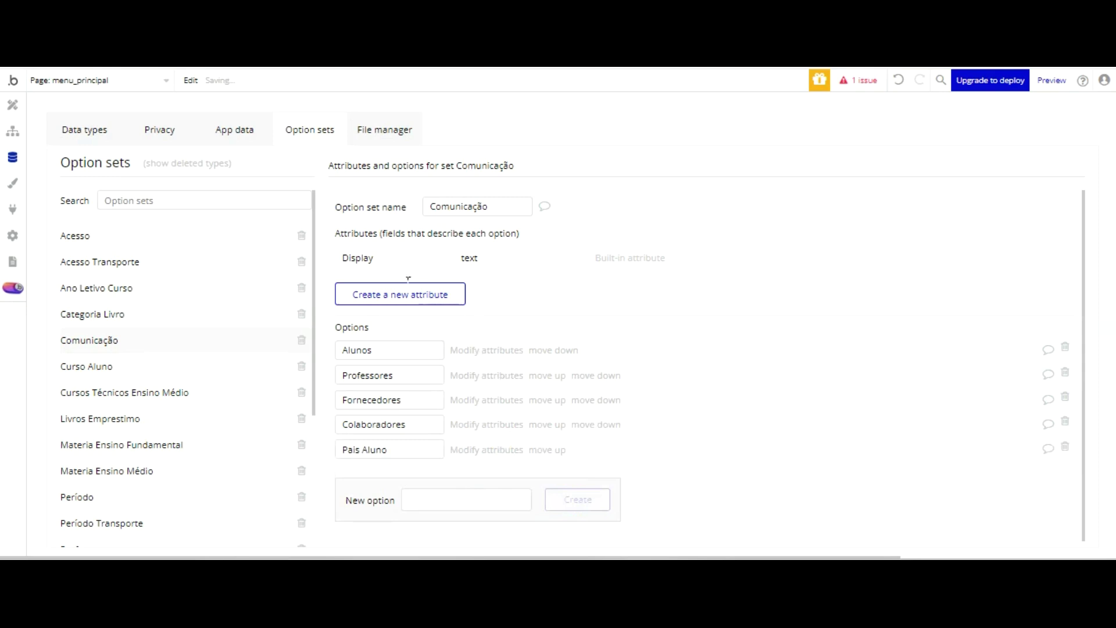
- Reorder the options to Alunos, Colaboradores, Fornecedores, Professores, Pais Aluno
click(547, 424)
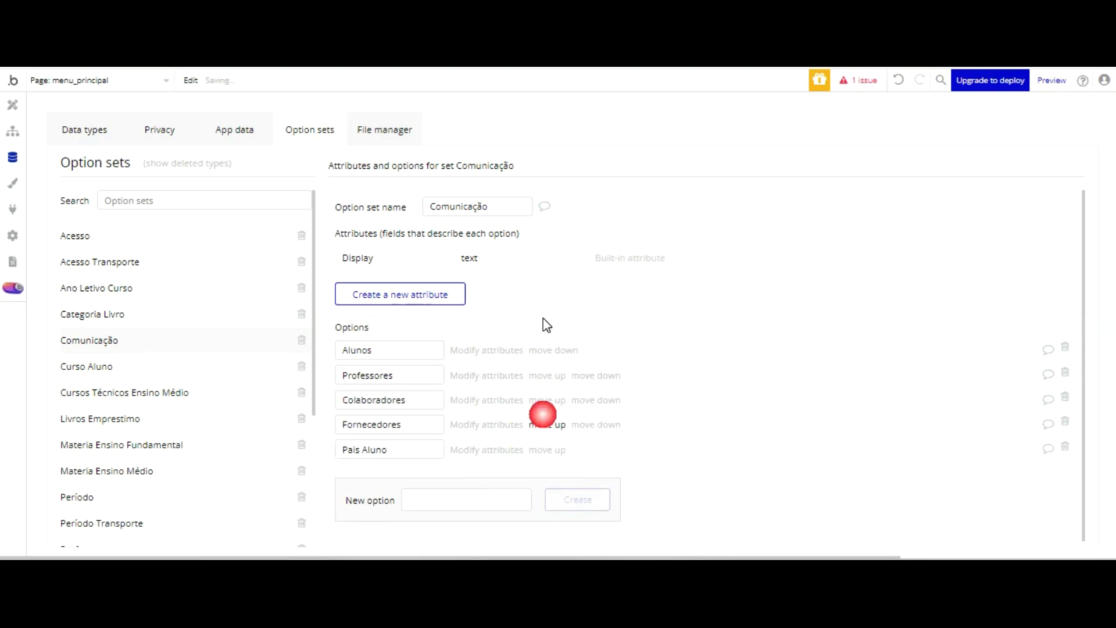
click(547, 400)
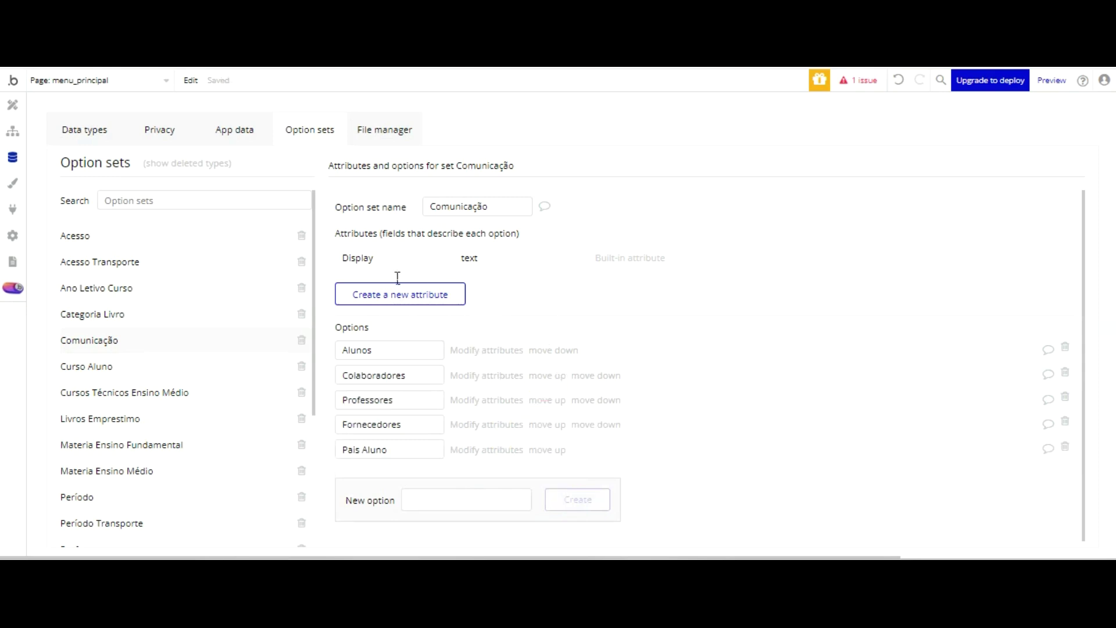
key(ctrl+z)
click(597, 375)
click(547, 424)
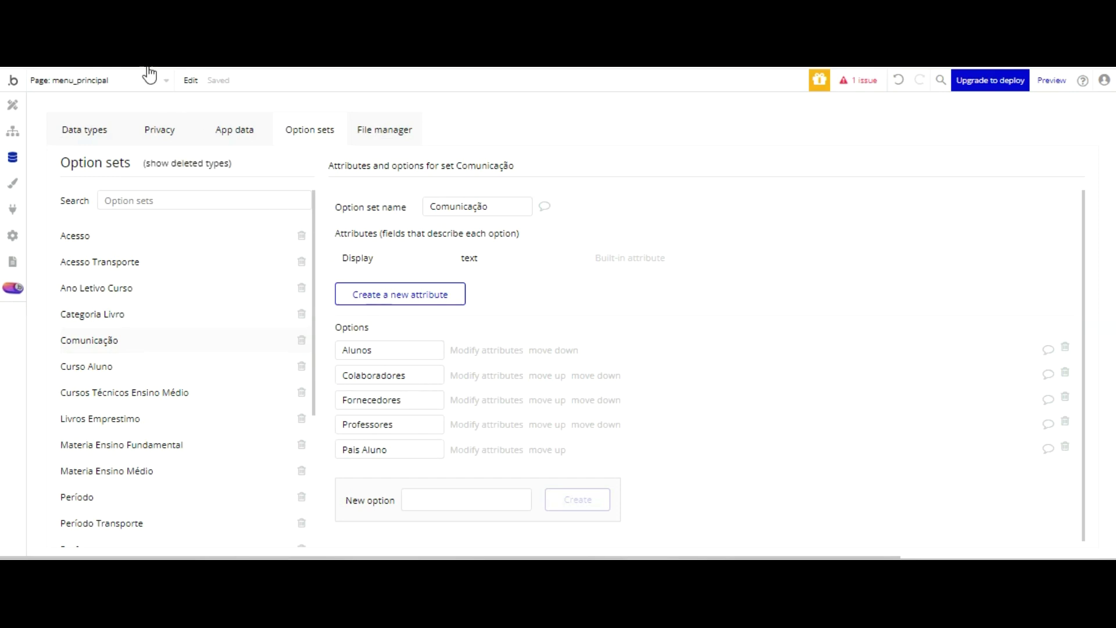
click(12, 105)
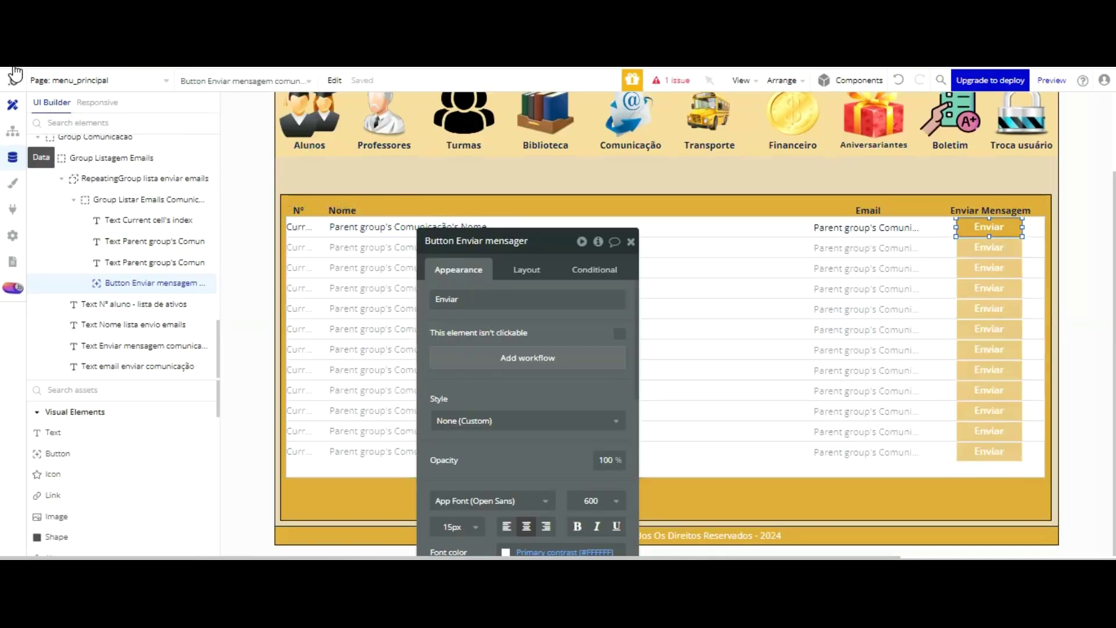
- Create the Setor field on Comunicação, typed as the Comunicação option set, with no default value
click(13, 157)
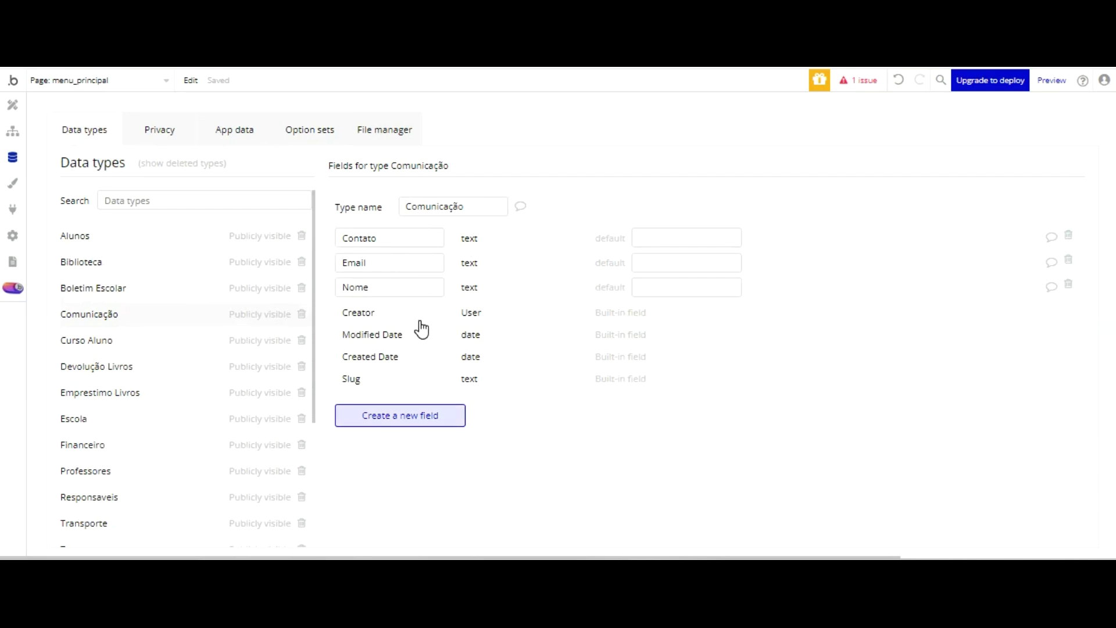
click(400, 416)
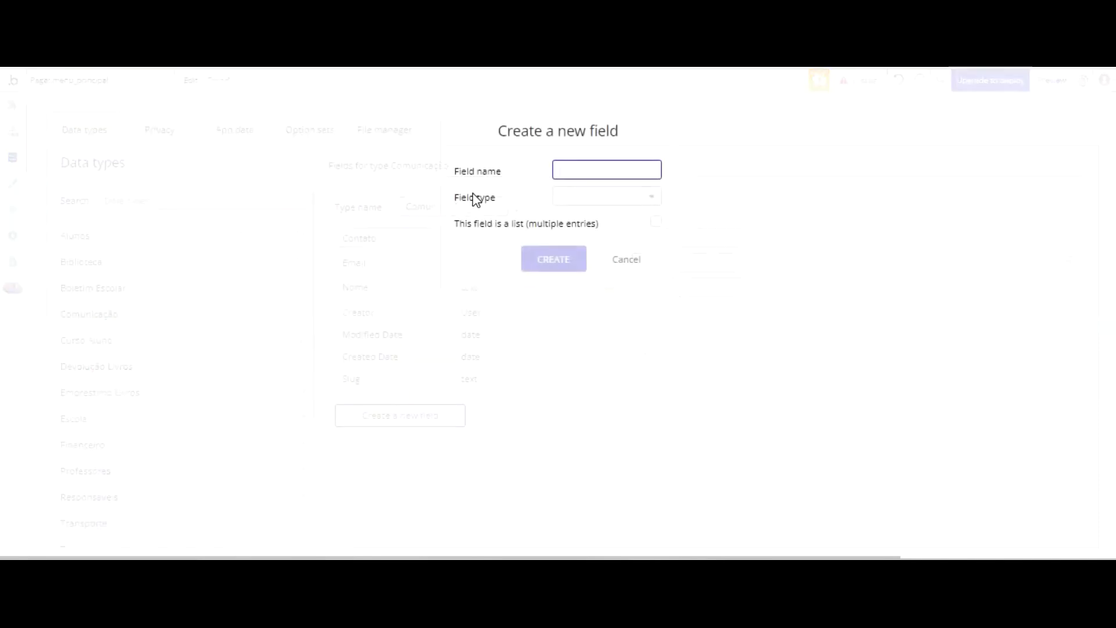
text(Setor)
click(578, 198)
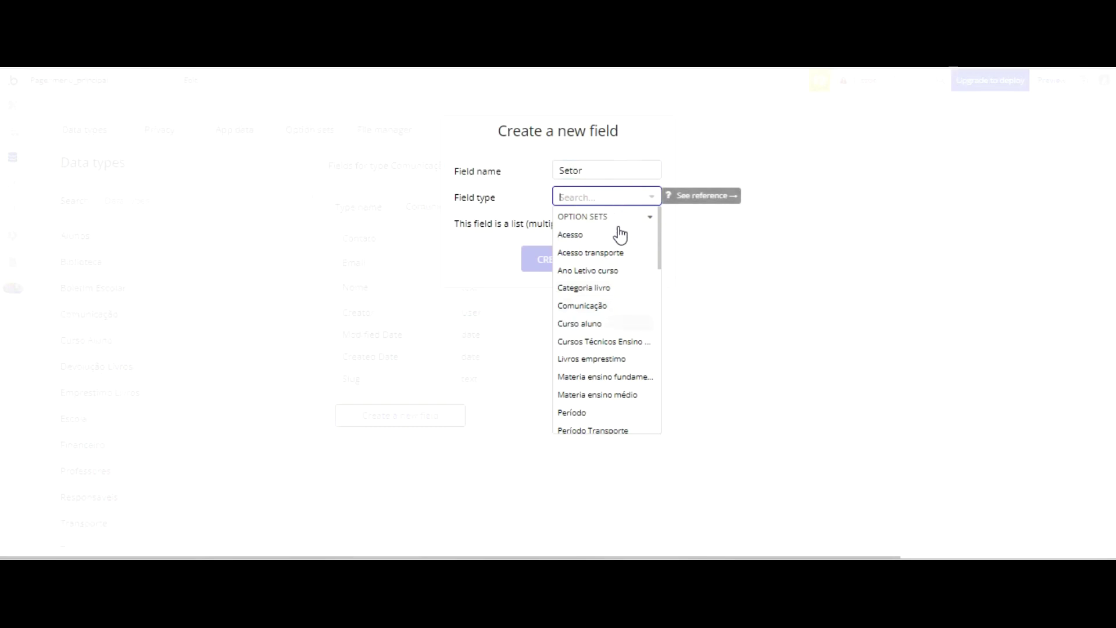
click(608, 307)
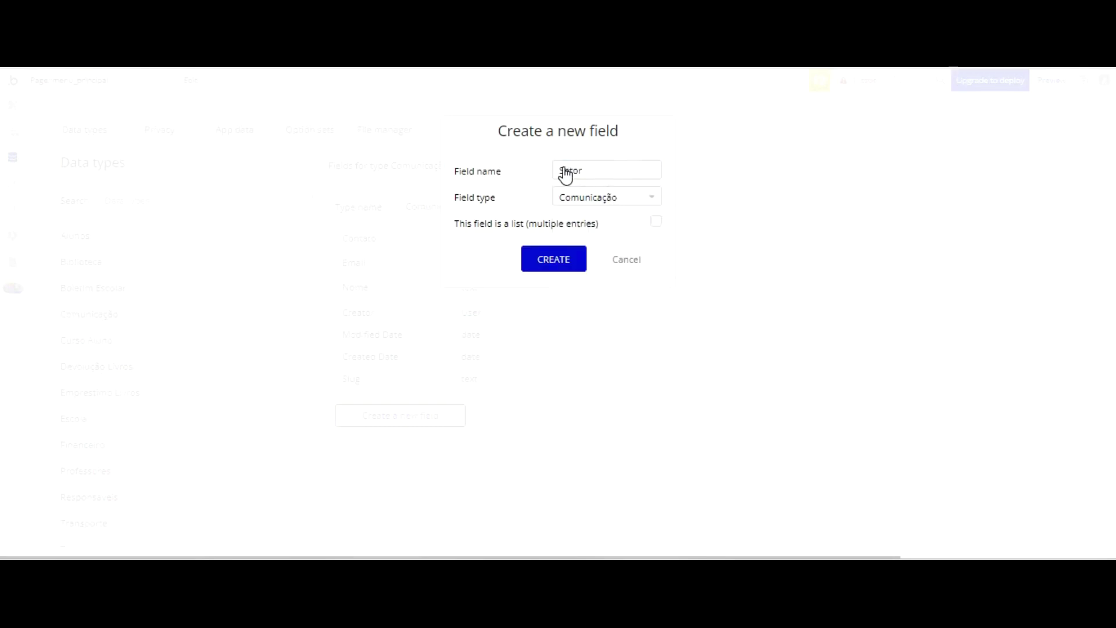
key(Return)
click(694, 312)
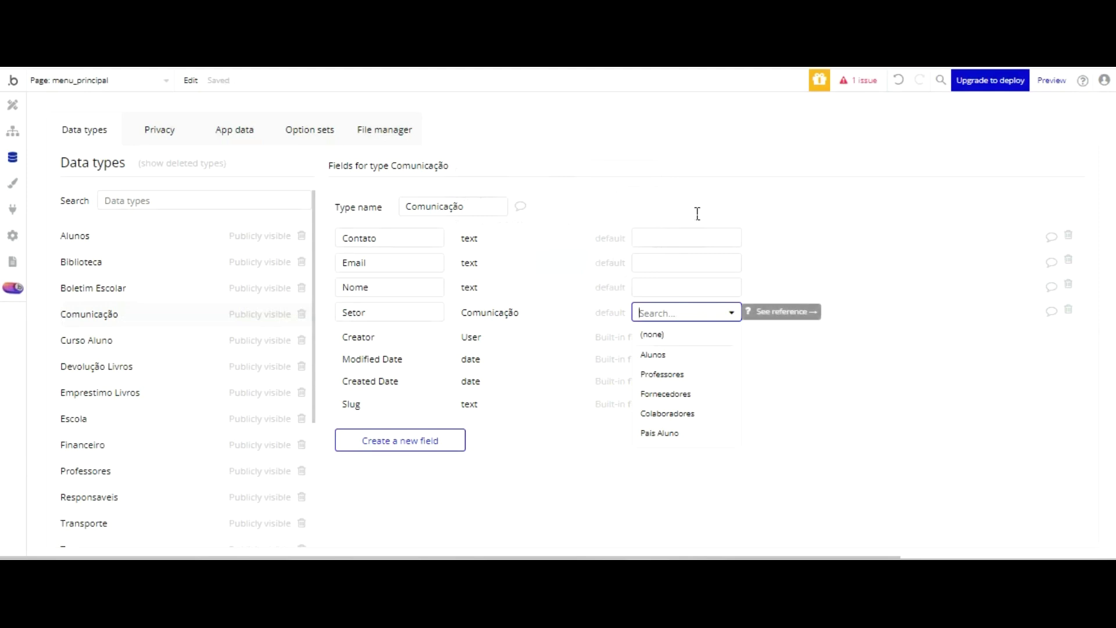
click(698, 222)
click(381, 313)
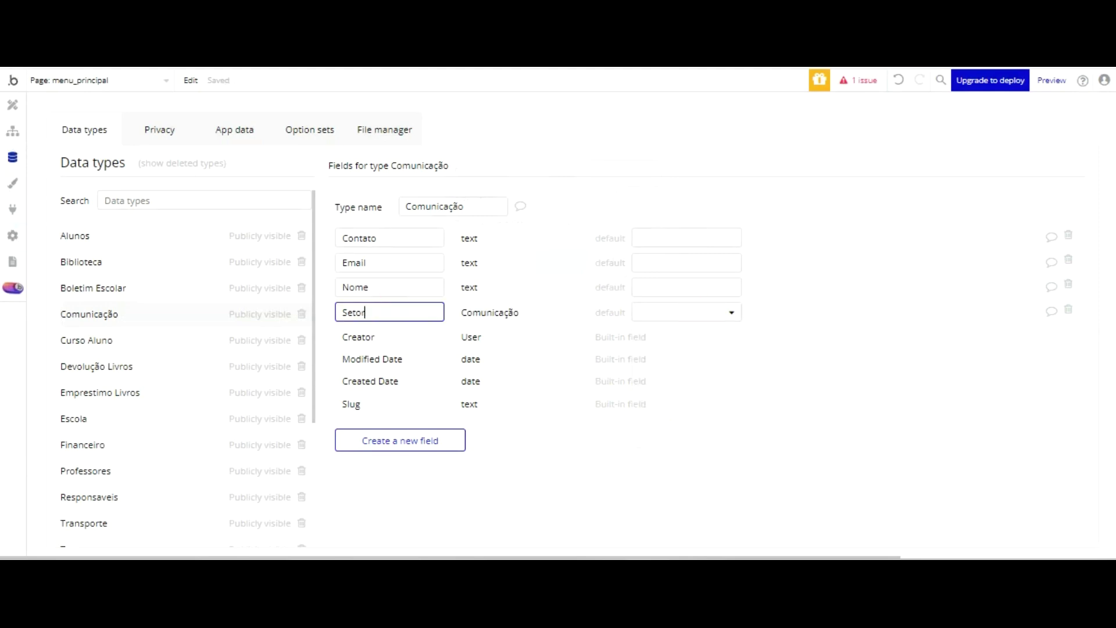
click(13, 104)
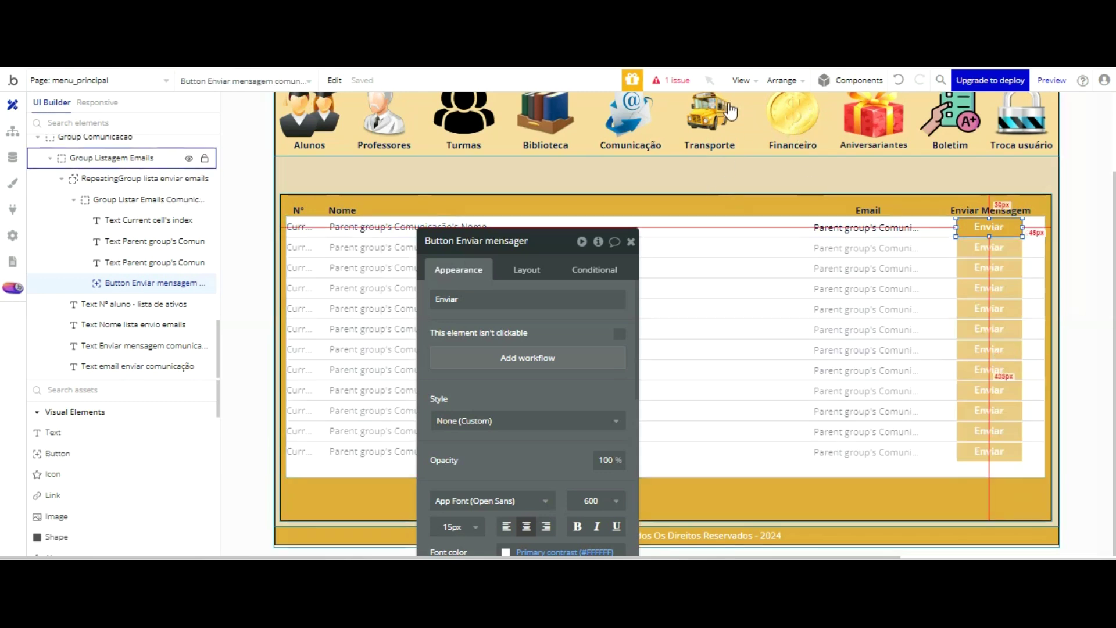
- Reload the running app and open the Comunicação e-mail list
click(370, 15)
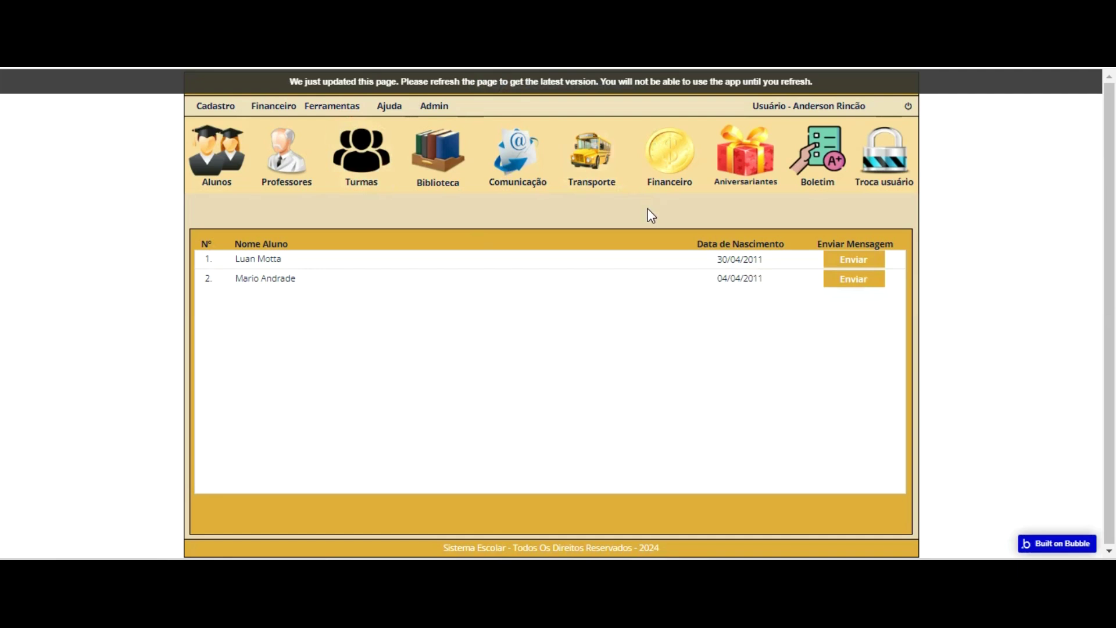
key(F5)
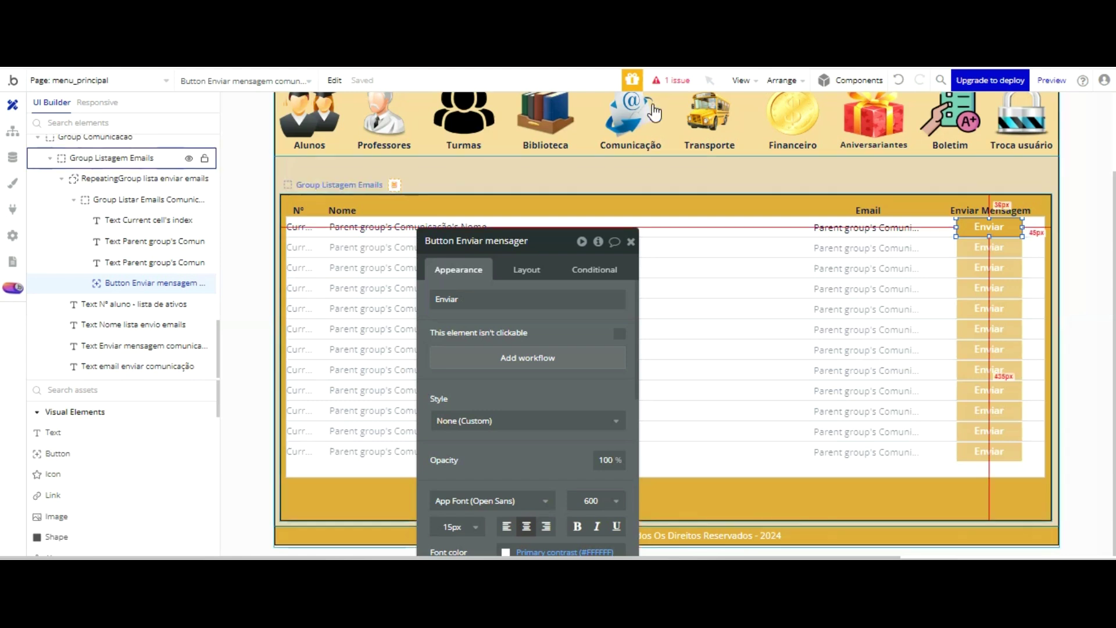
click(652, 197)
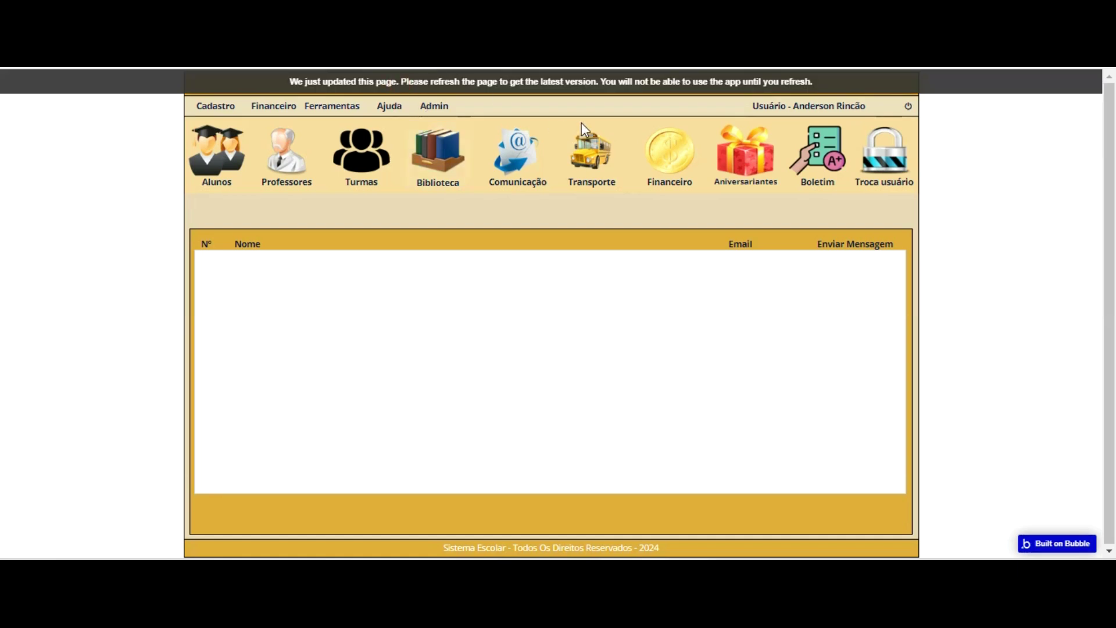
click(585, 75)
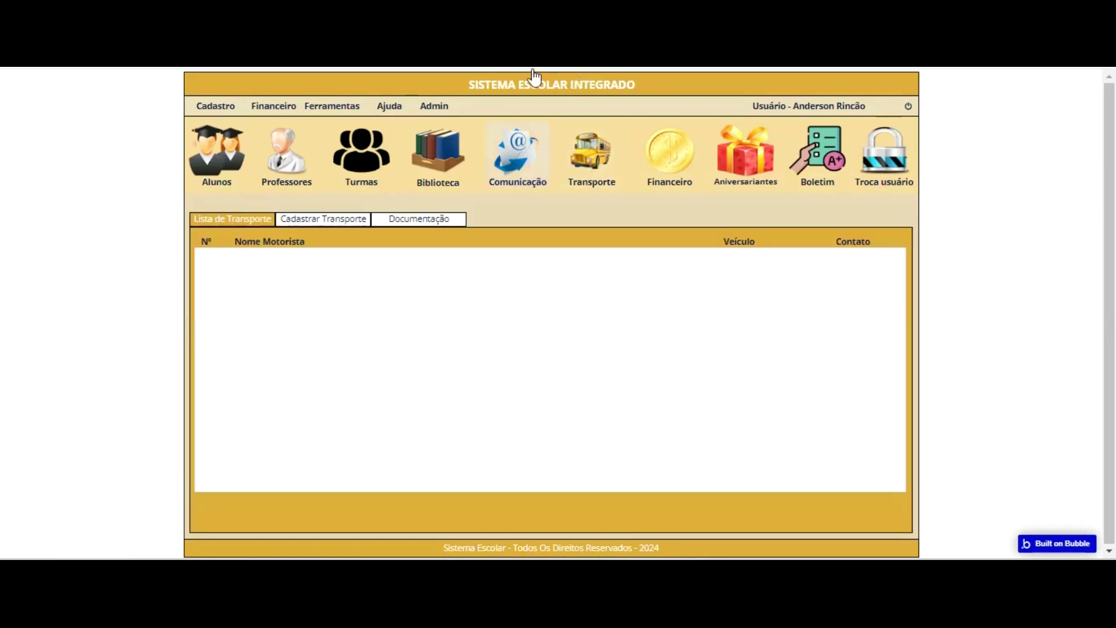
click(517, 154)
click(584, 154)
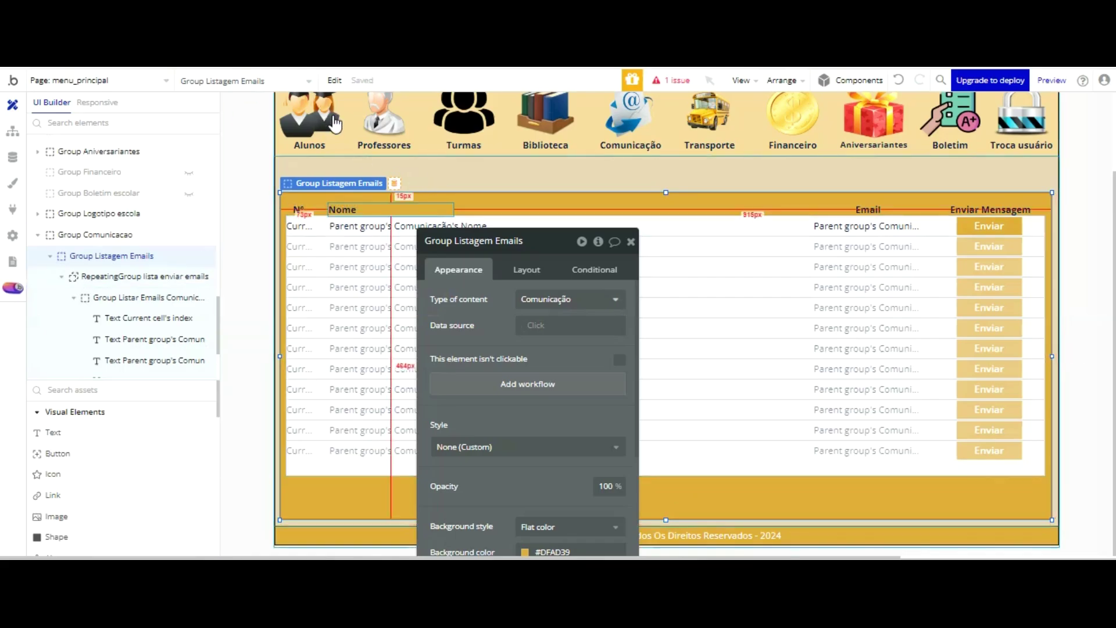
- Nudge the Nome, N°, Email and Enviar Mensagem headers and the list upward, then reload the app
click(338, 210)
shift+click(128, 303)
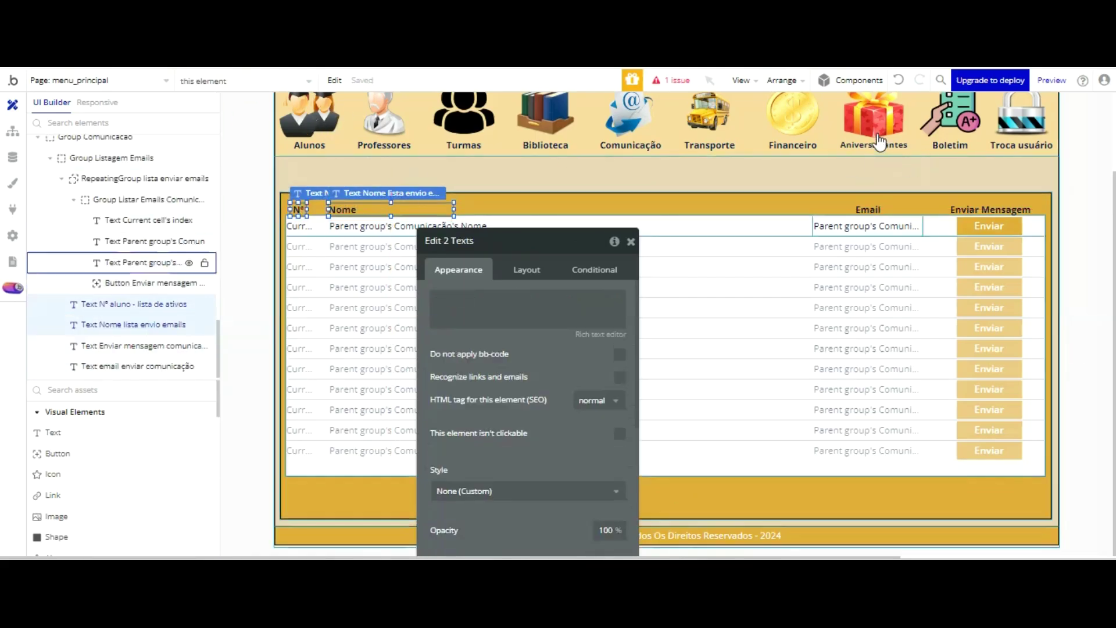
shift+click(869, 210)
shift+click(962, 209)
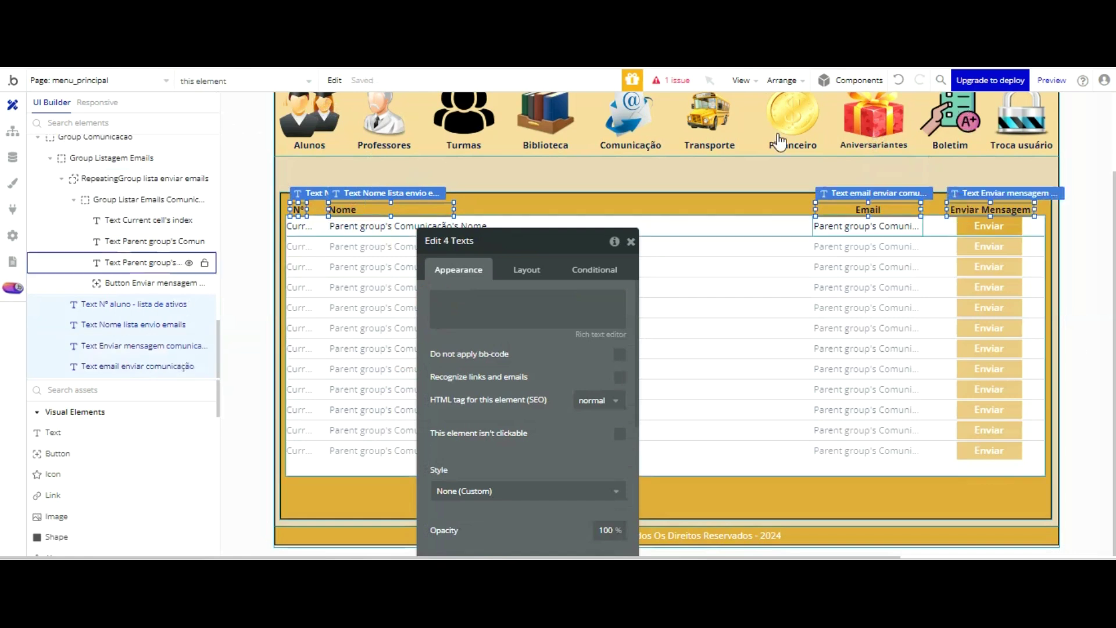
shift+click(753, 232)
shift+click(753, 273)
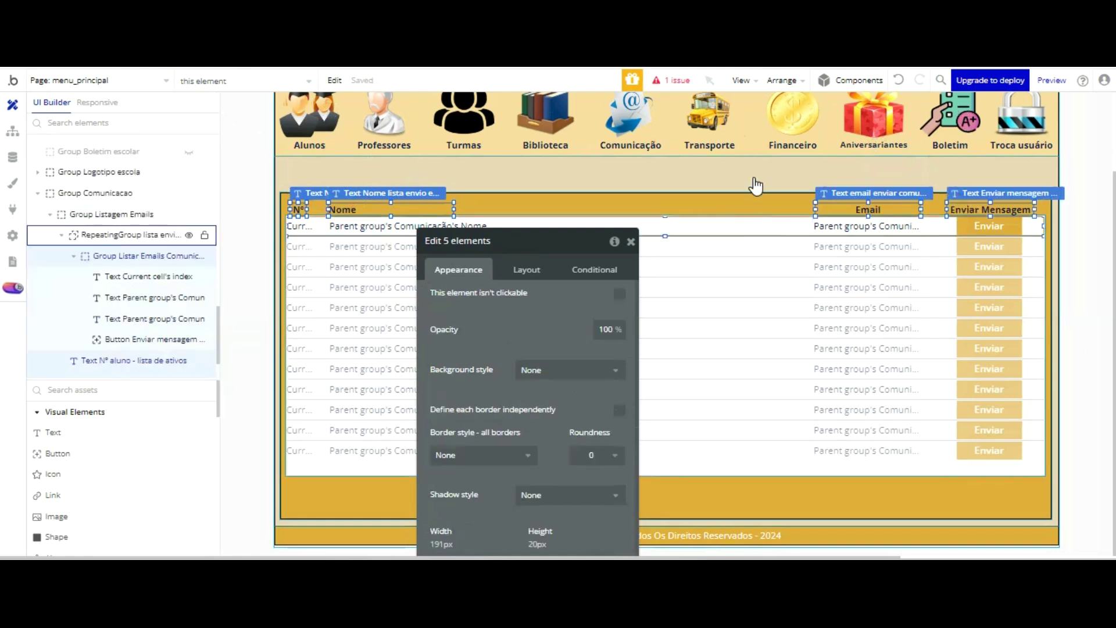
key(Up)
click(430, 13)
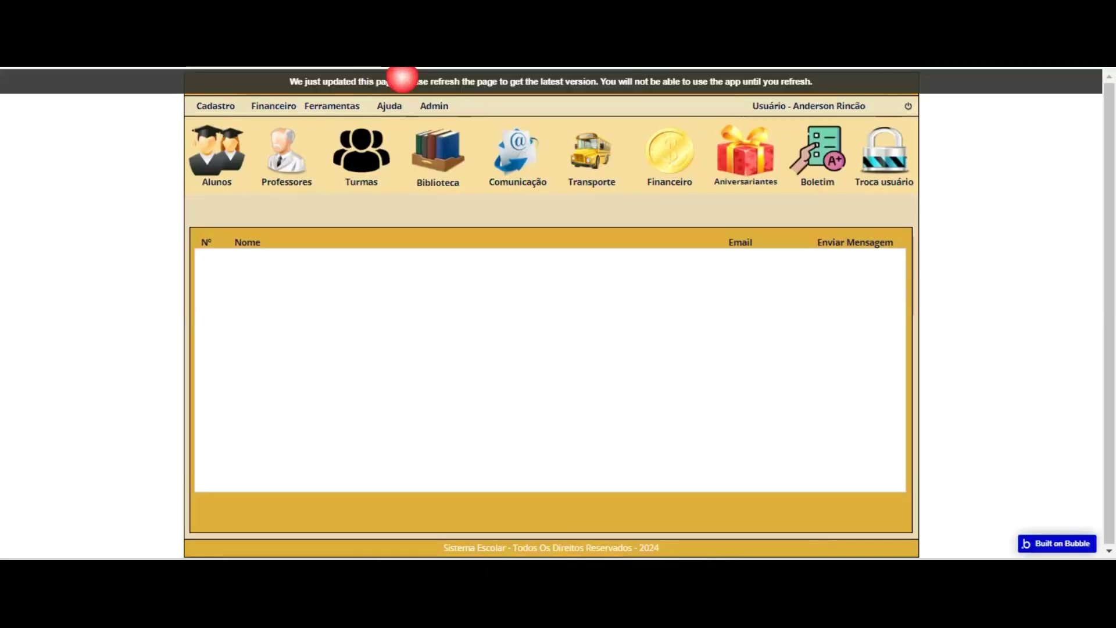
click(529, 91)
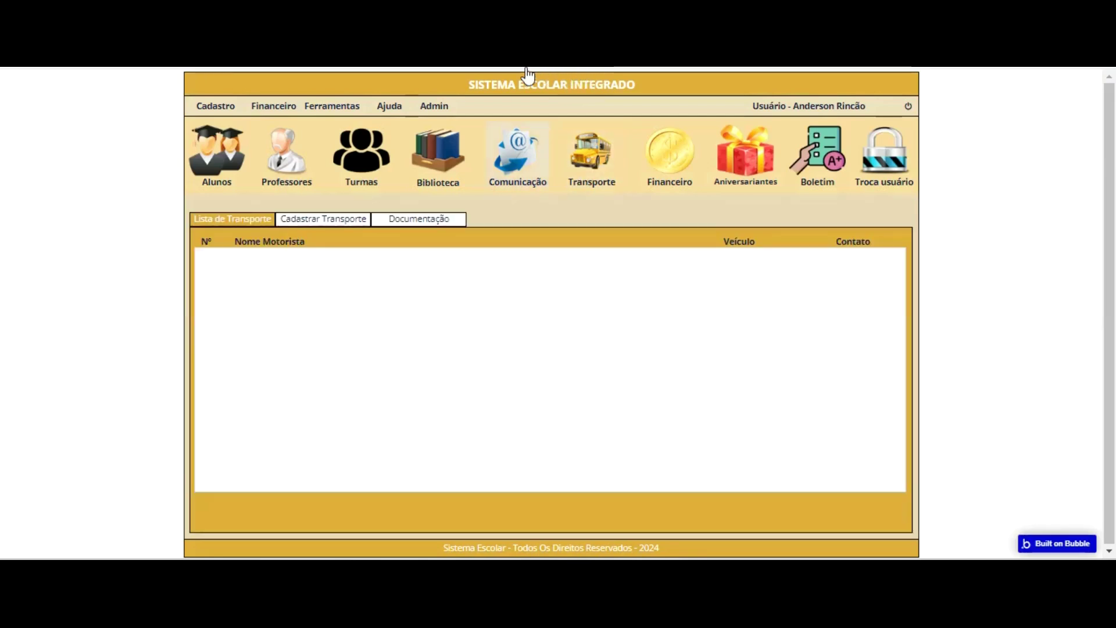
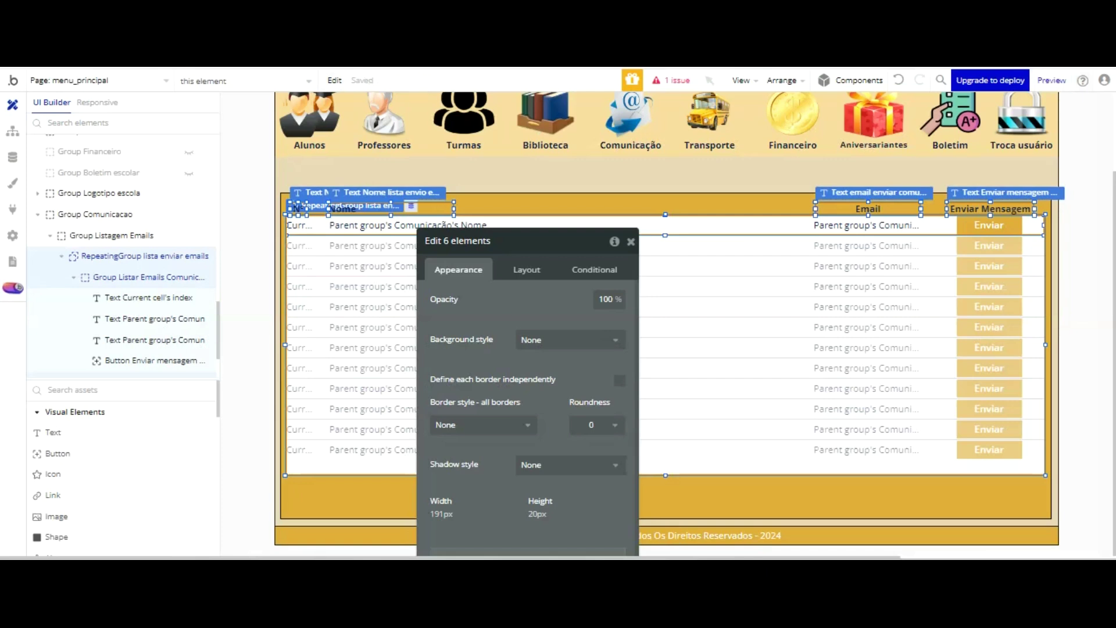
- Select the Nº, Nome, Email and Enviar Mensagem headers plus the email list and nudge them four steps down
click(710, 200)
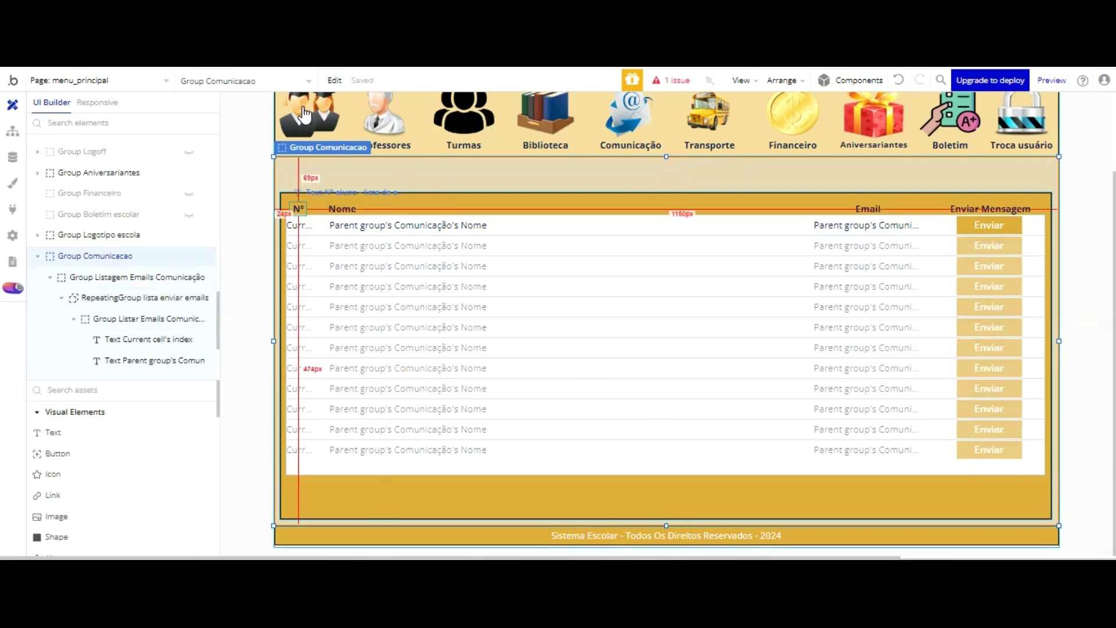
click(298, 208)
shift+click(361, 207)
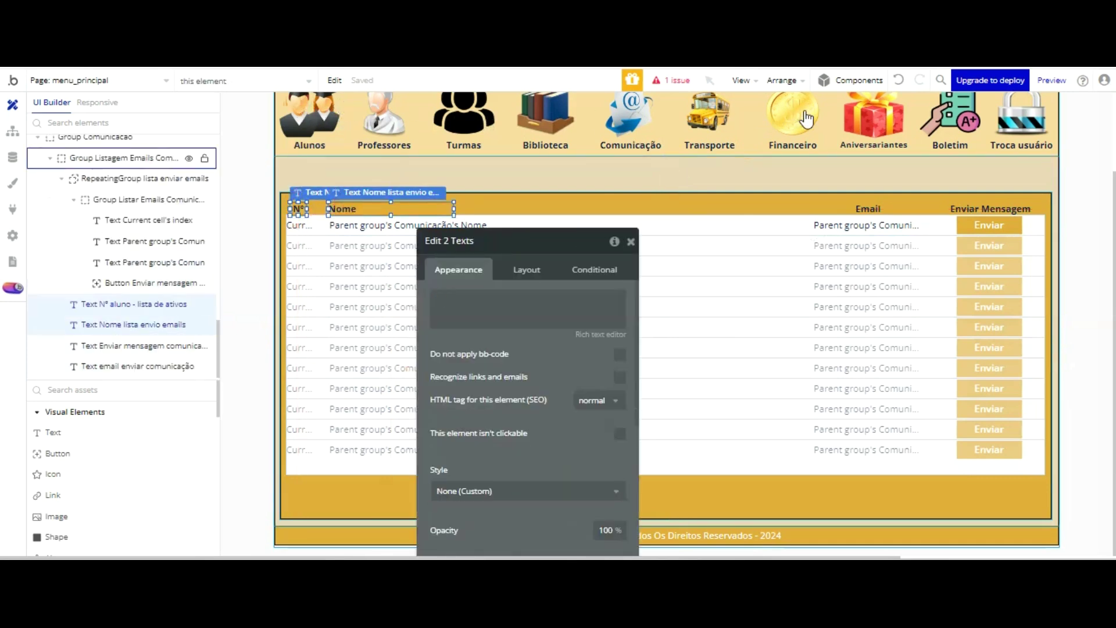
shift+click(868, 208)
shift+click(990, 208)
shift+click(805, 286)
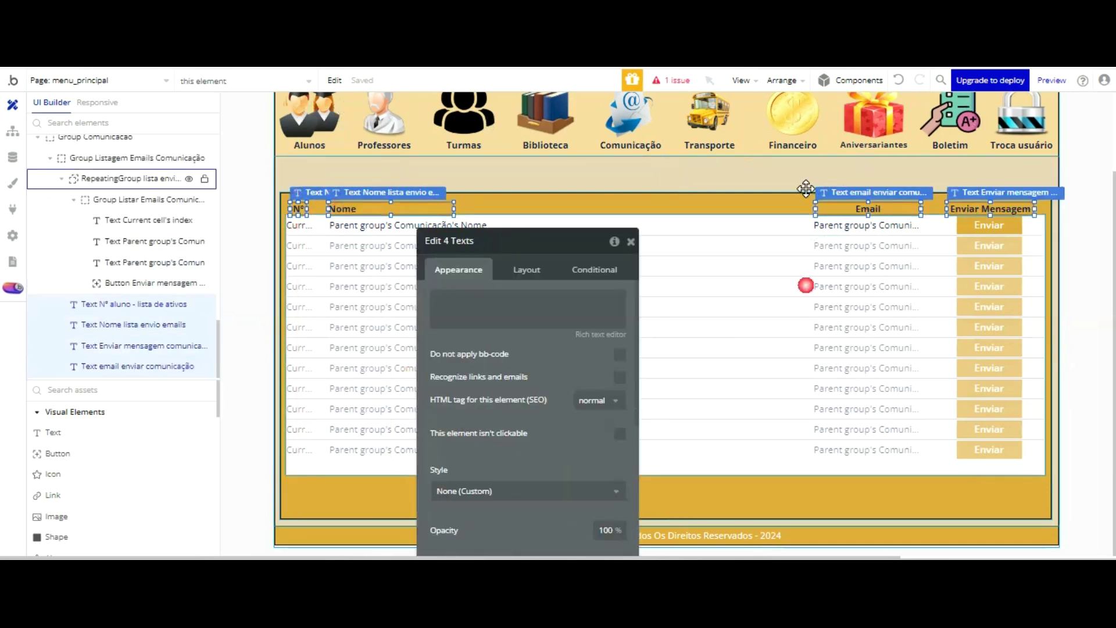
key(Down)
key(Down)
key(Down)
key(Down)
key(Down)
key(Down)
key(Down)
key(Down)
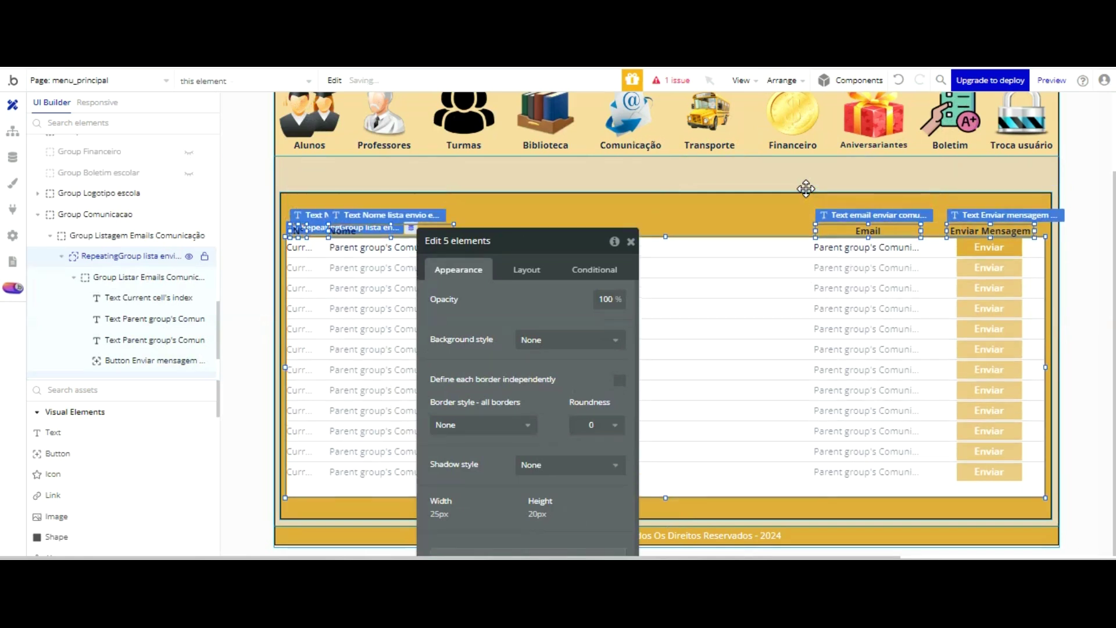
key(Down)
key(Down)
key(Down)
key(Down)
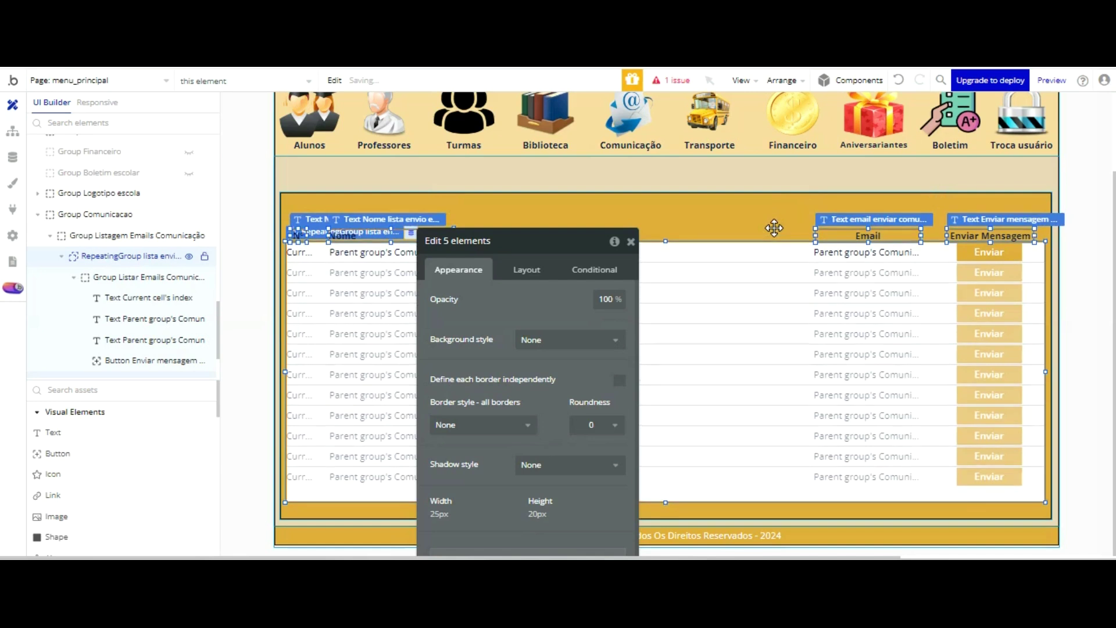
key(Down)
key(Down)
key(Down)
key(Down)
key(Down)
key(Down)
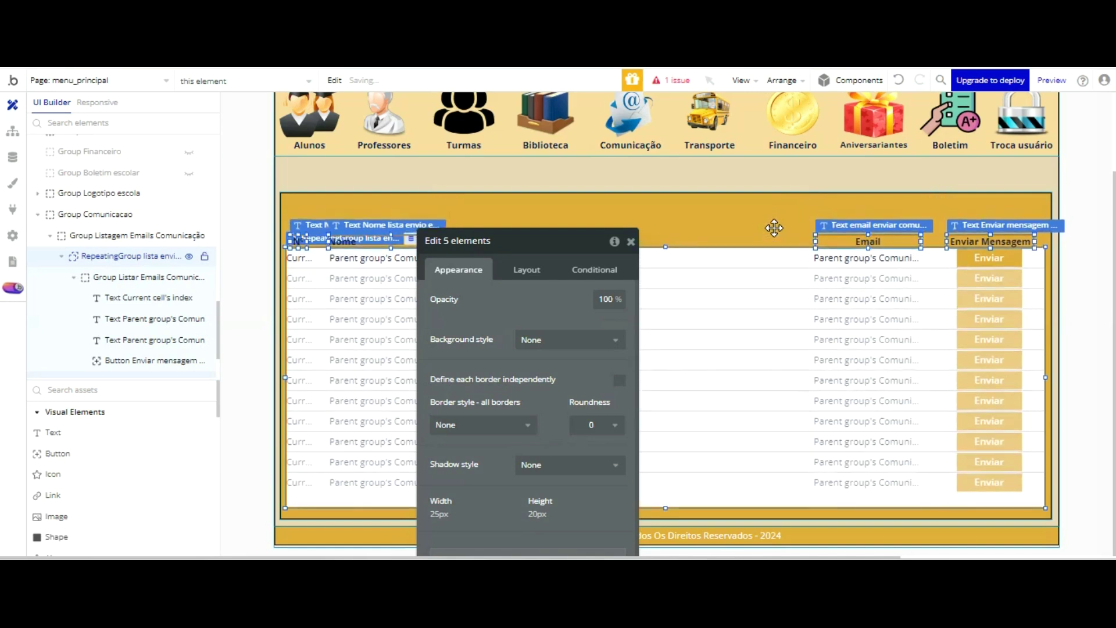
key(Down)
key(Down)
key(Down)
key(Down)
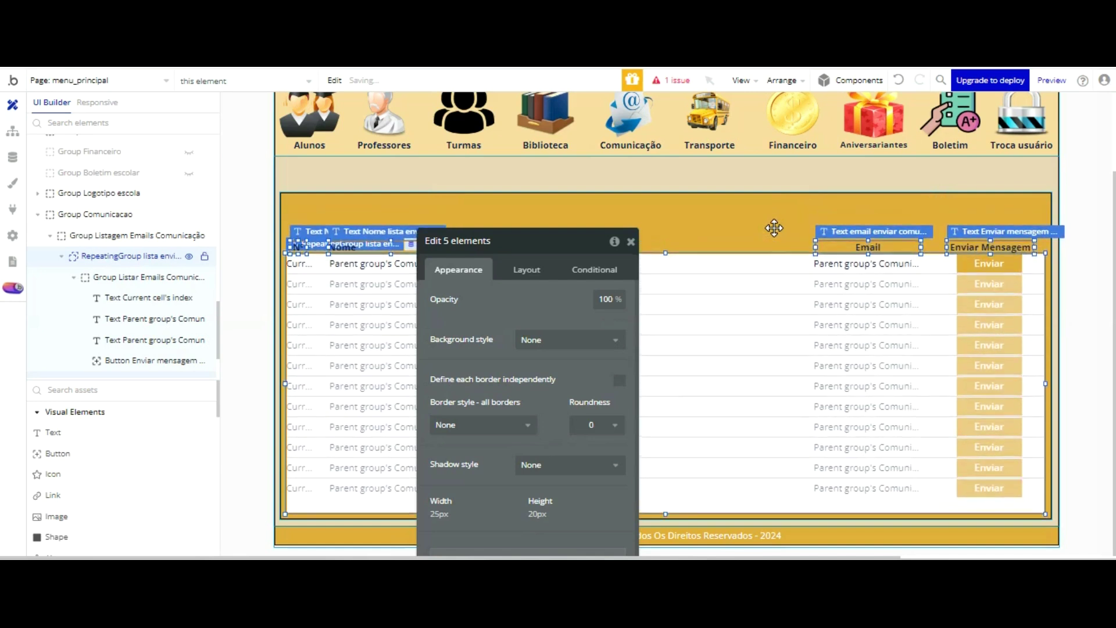
click(773, 228)
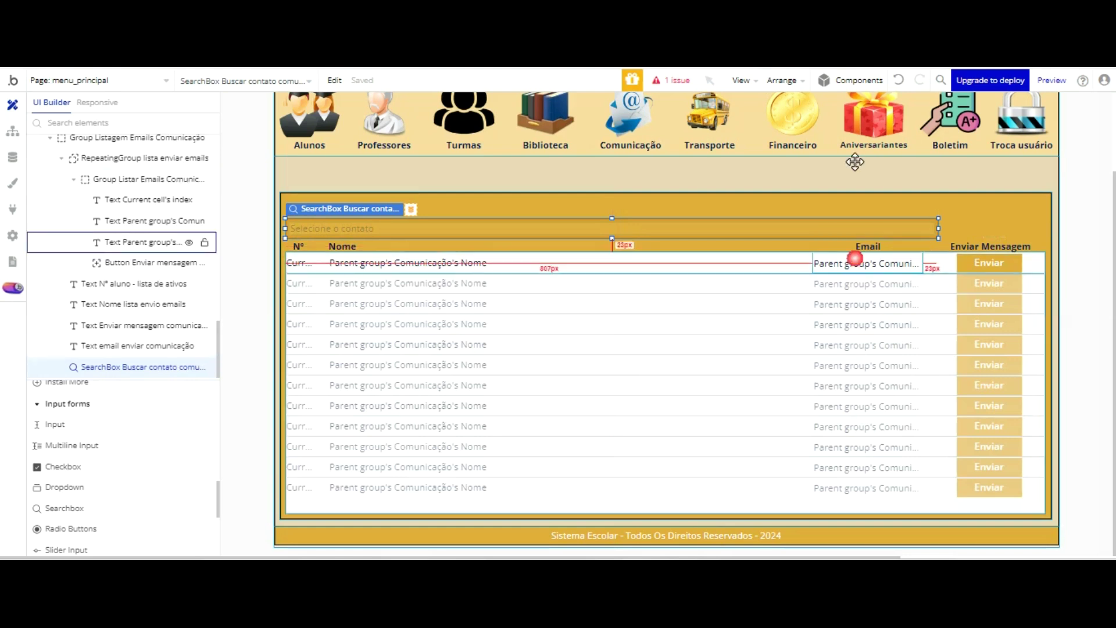
- Set the row text's content to Parent group's Comunicação's Email
double_click(855, 259)
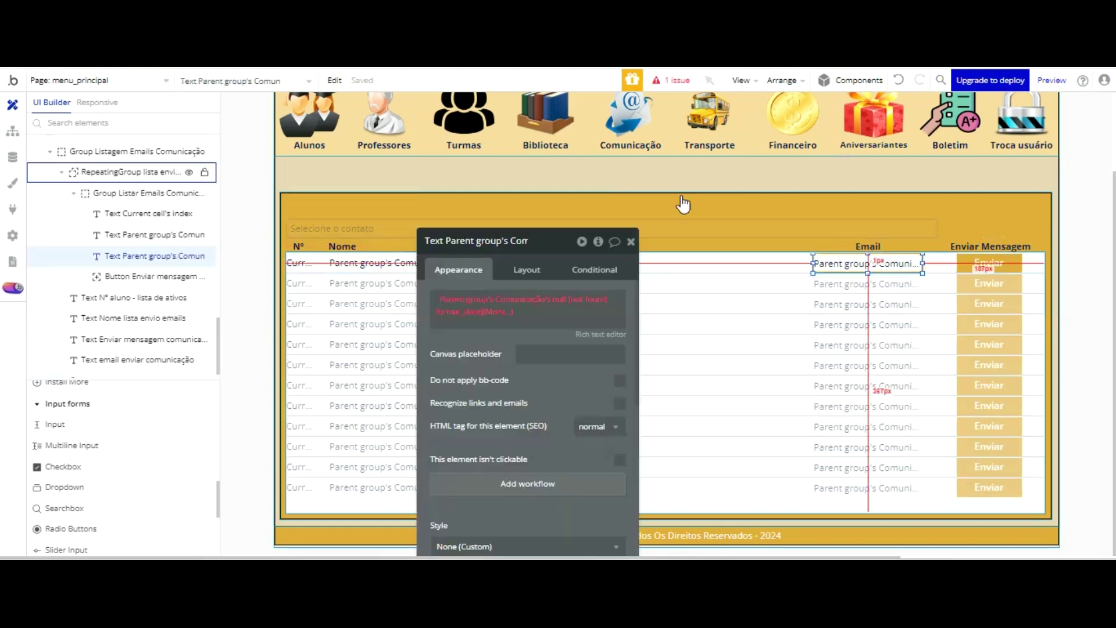
click(554, 298)
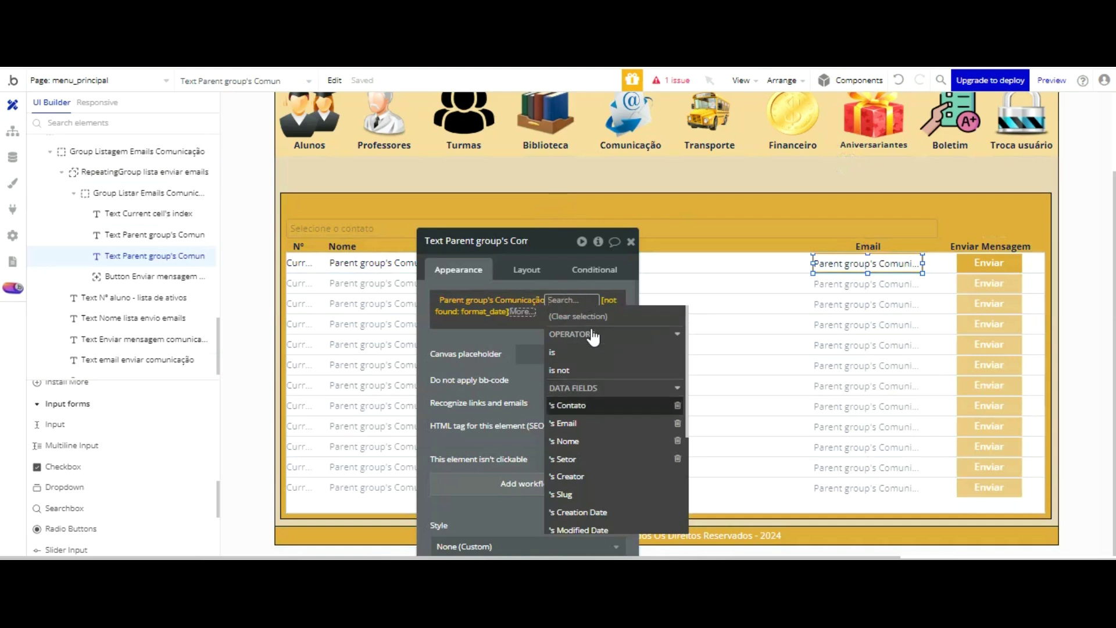
click(587, 423)
click(439, 244)
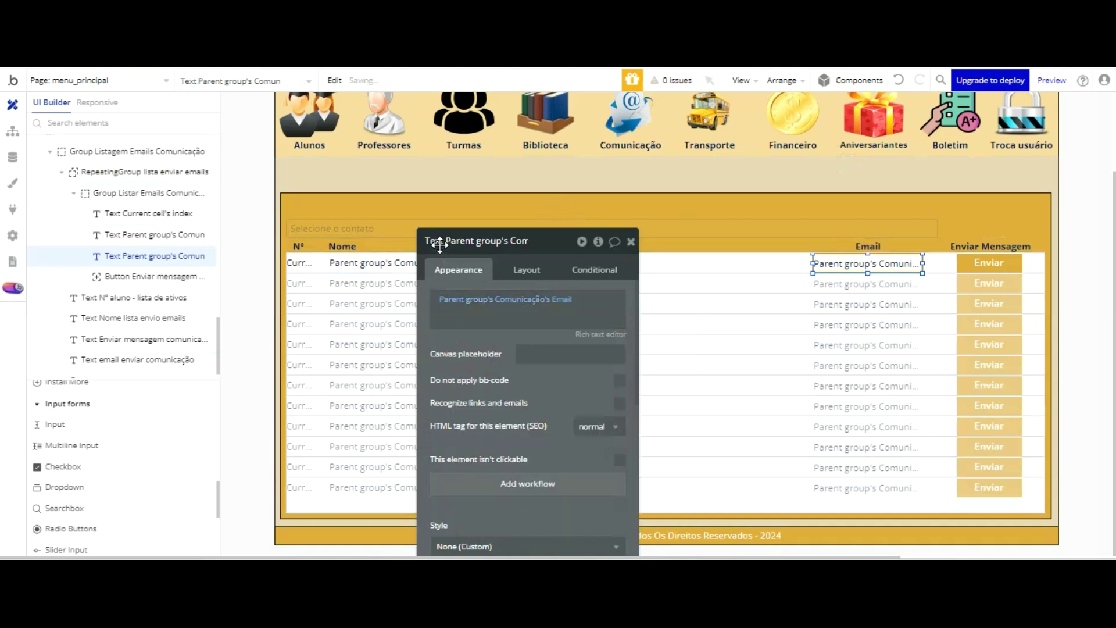
click(631, 241)
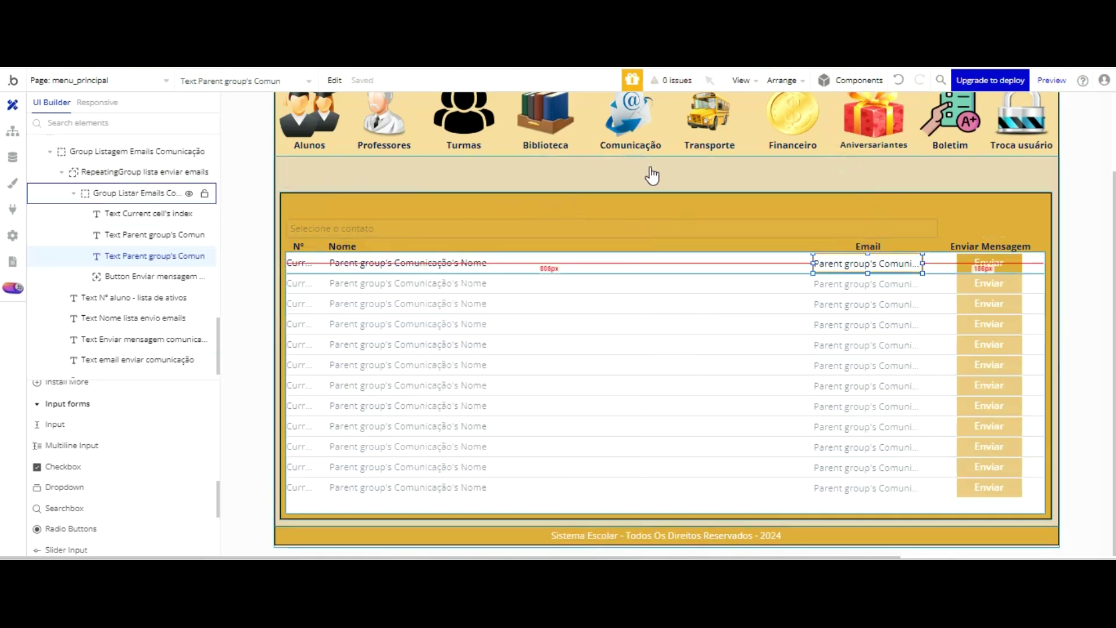
- Widen the row's email text so the full expression shows, keeping it inside the row
double_click(856, 267)
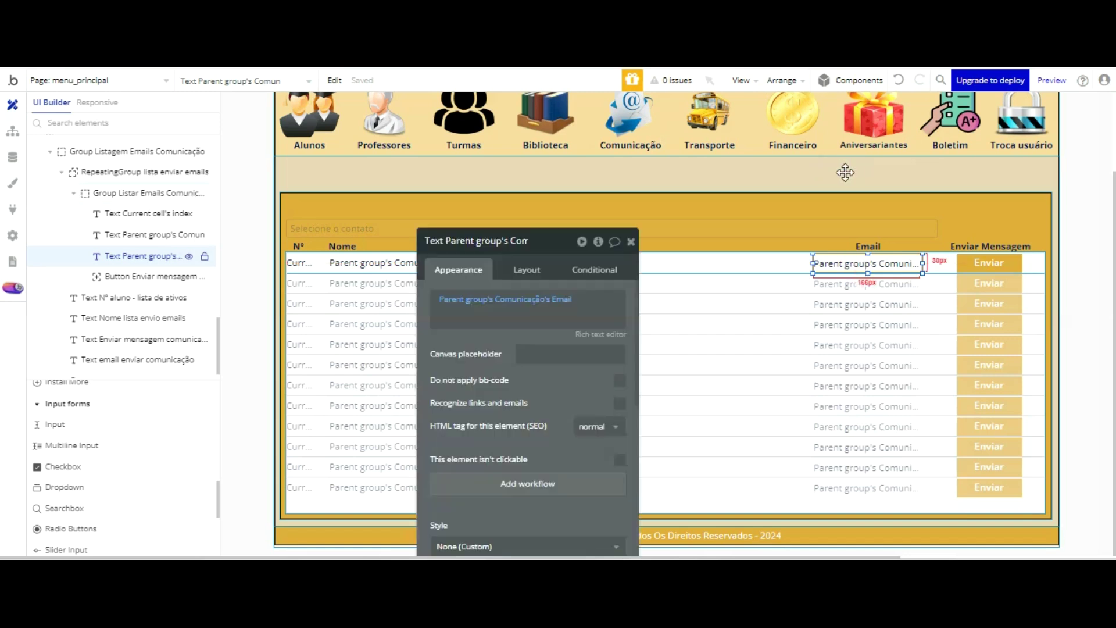
drag(812, 263, 724, 263)
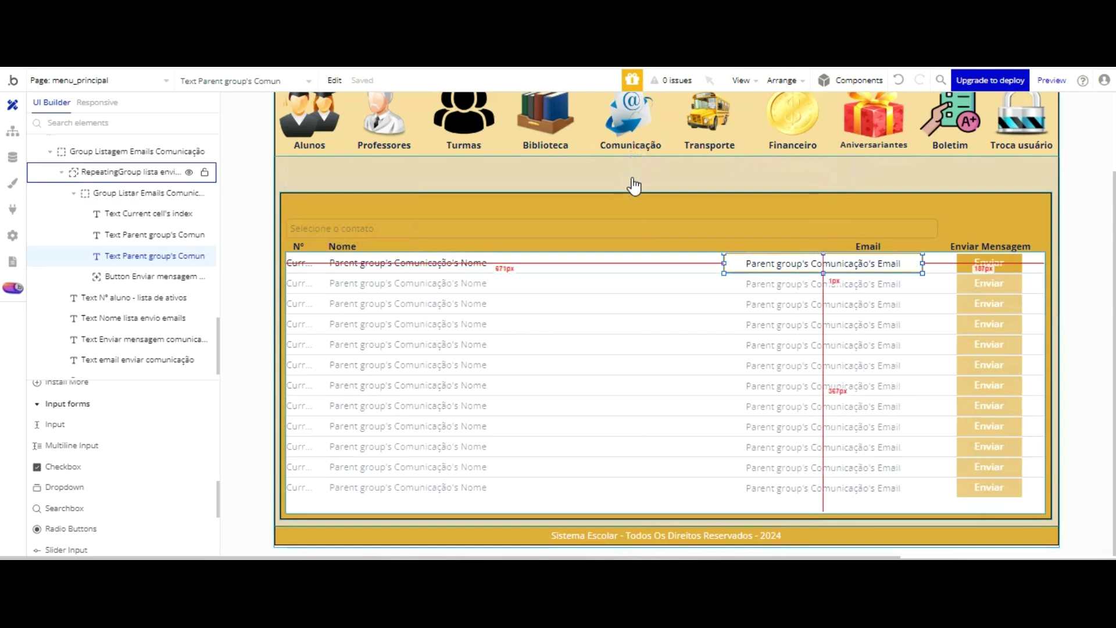
double_click(743, 263)
key(Left)
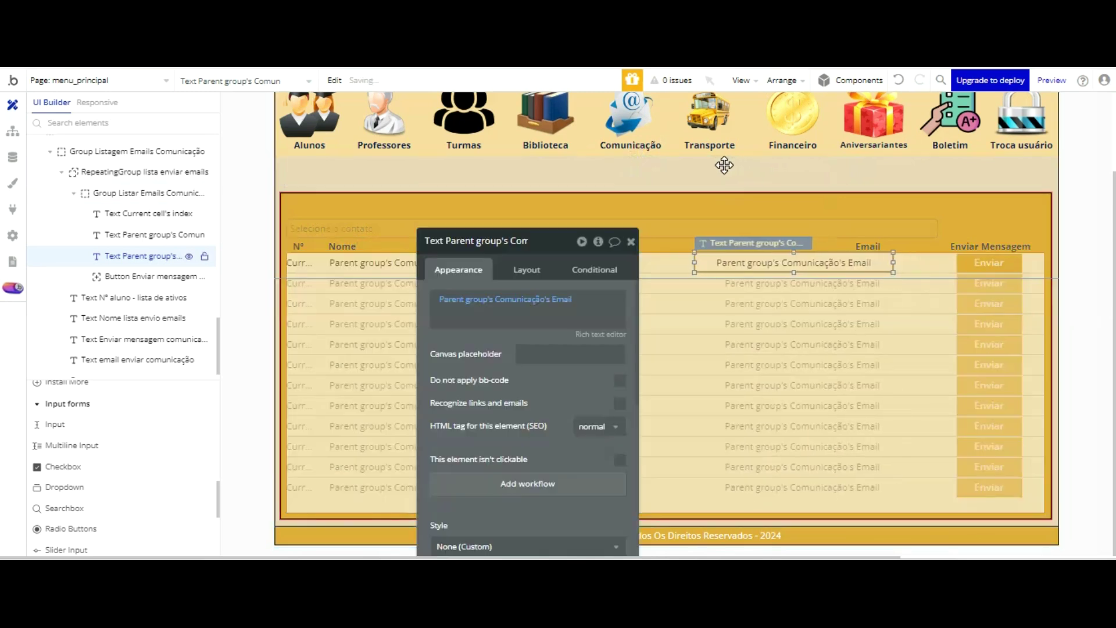
drag(703, 264, 647, 208)
key(ctrl+z)
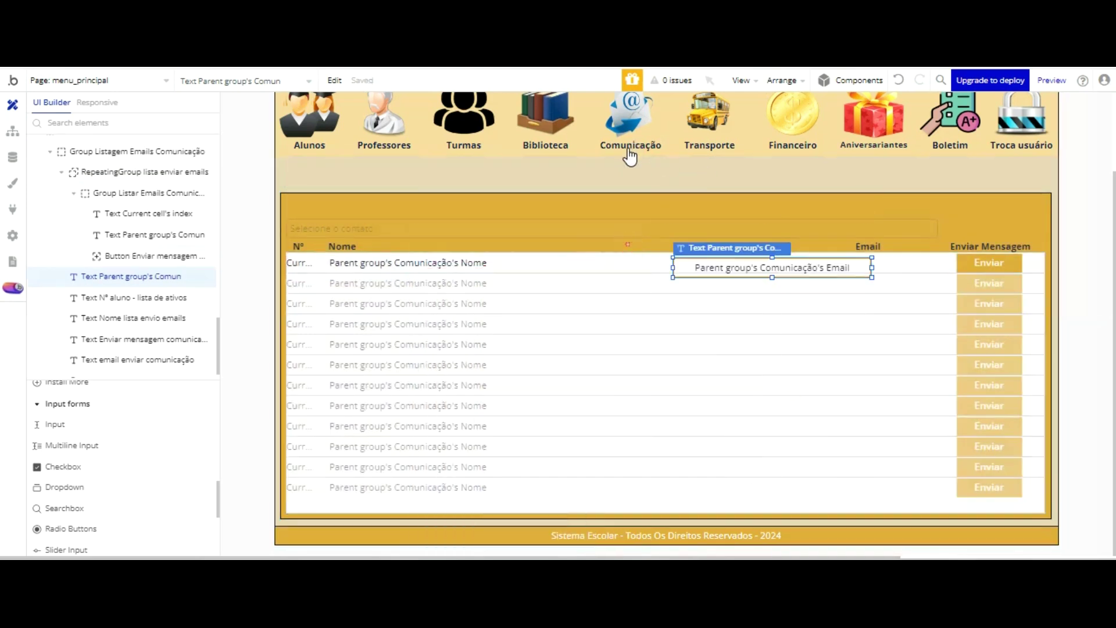
drag(705, 270, 714, 265)
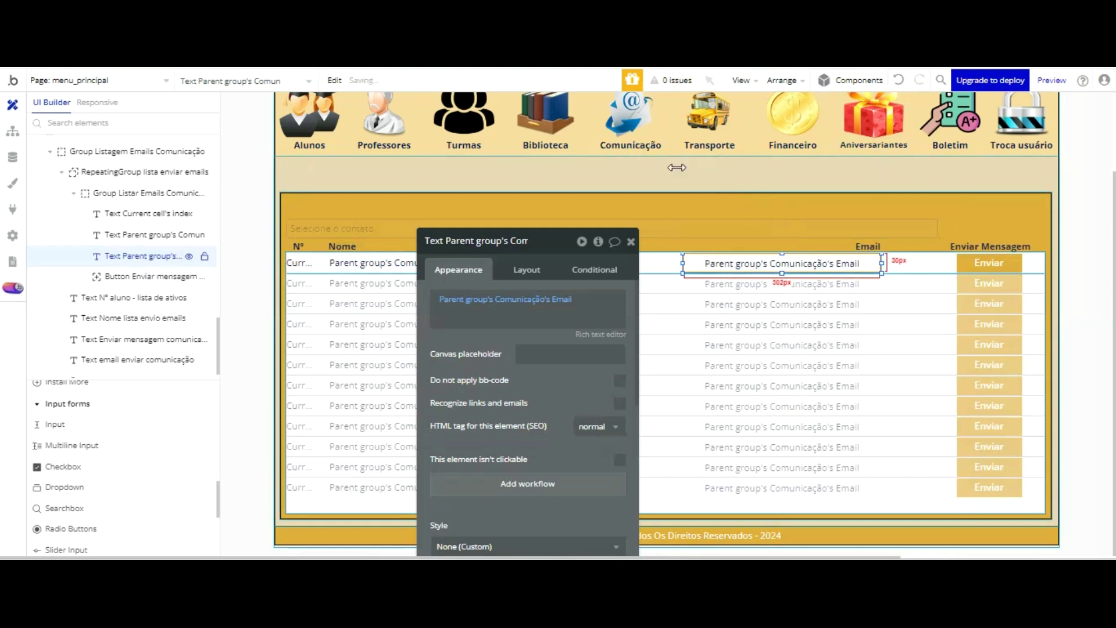
key(ctrl+z)
click(631, 241)
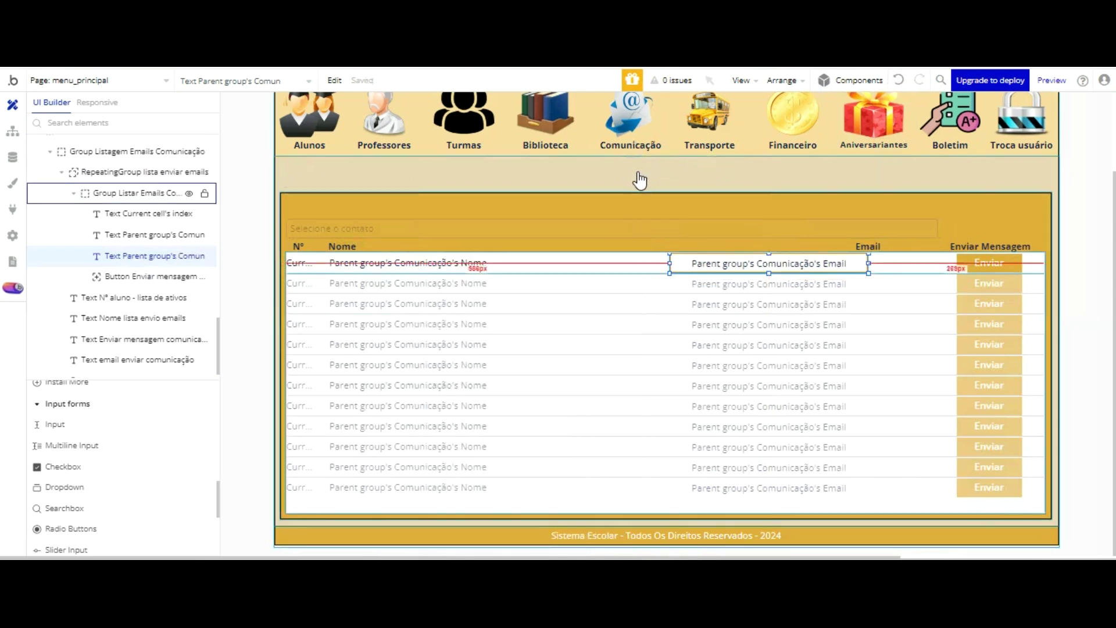
- Shift the row's email text three nudges to the left
click(680, 263)
drag(500, 241, 187, 187)
key(Left)
key(Left)
key(Left)
key(Left)
key(Left)
key(Left)
key(Left)
key(Left)
key(Left)
key(Left)
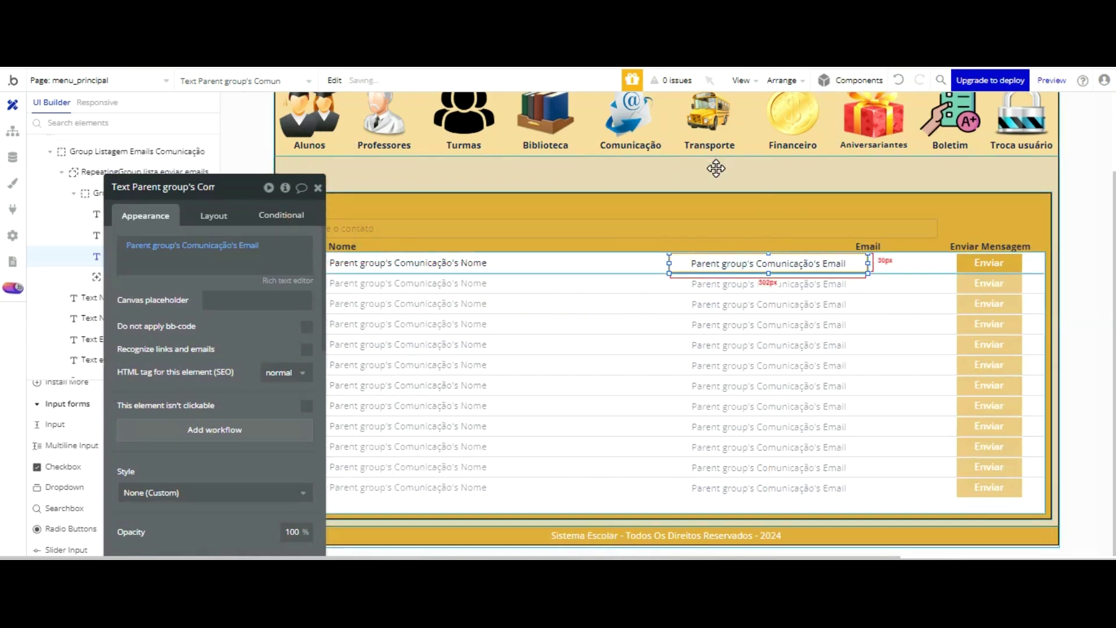
key(Left)
key(Left)
key(Left)
key(Left)
key(Left)
key(Left)
key(Left)
key(Left)
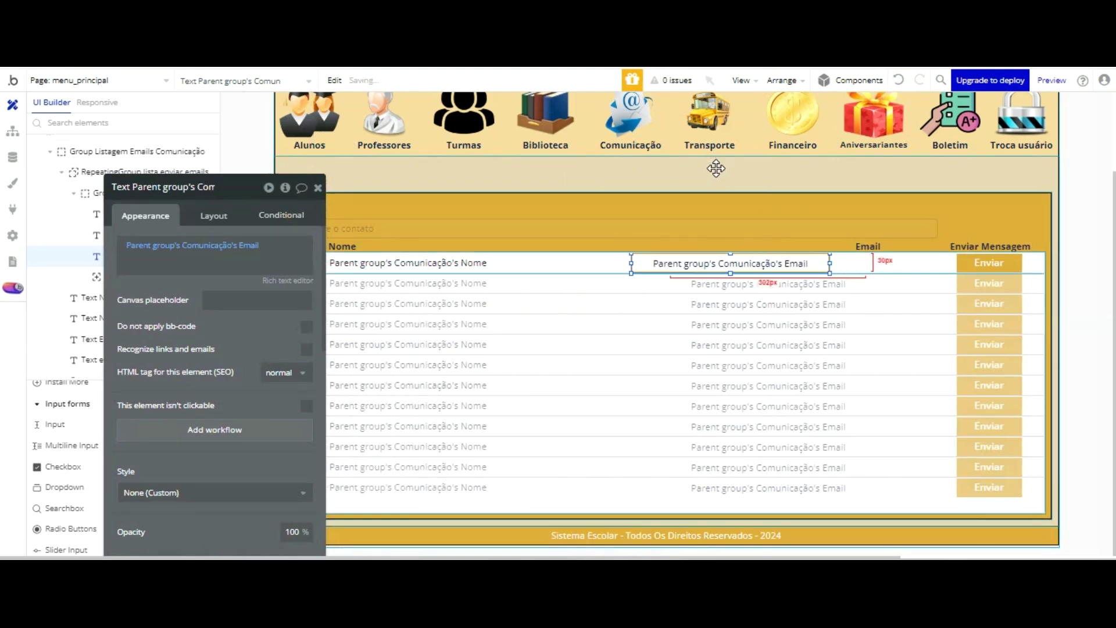
key(Left)
key(Left)
key(Left)
key(Left)
key(Left)
key(Left)
key(Left)
key(Left)
key(Left)
key(Left)
key(Left)
key(Left)
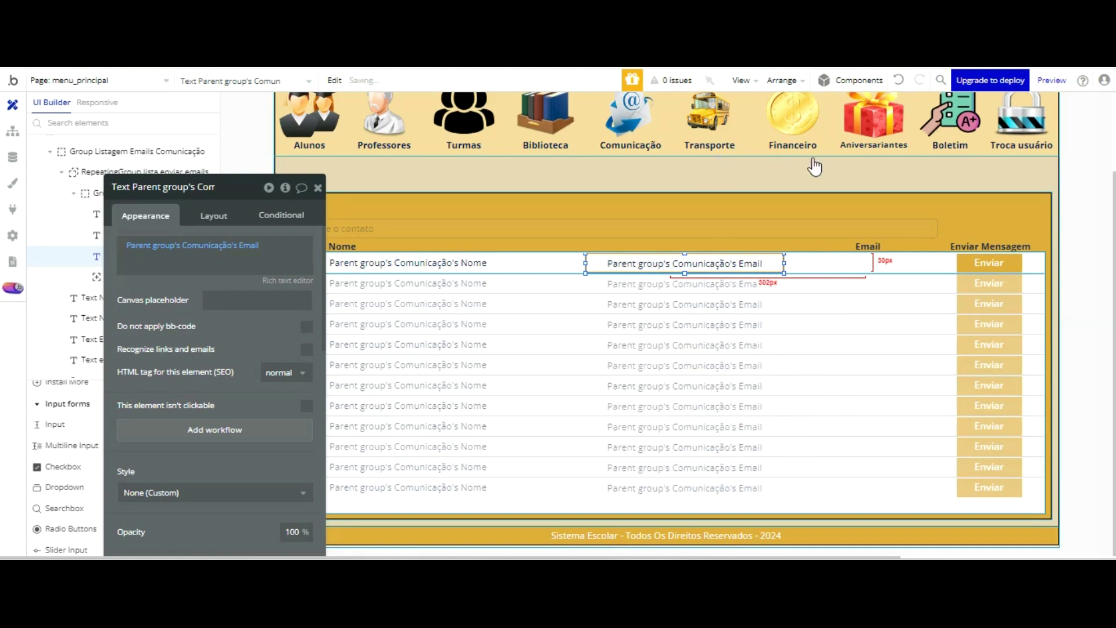
- Shift the Email header two nudges left above the email text
click(868, 247)
key(Left)
key(Left)
key(Left)
key(Left)
key(Left)
key(Left)
key(Left)
key(Left)
key(Left)
key(Left)
key(Left)
key(Left)
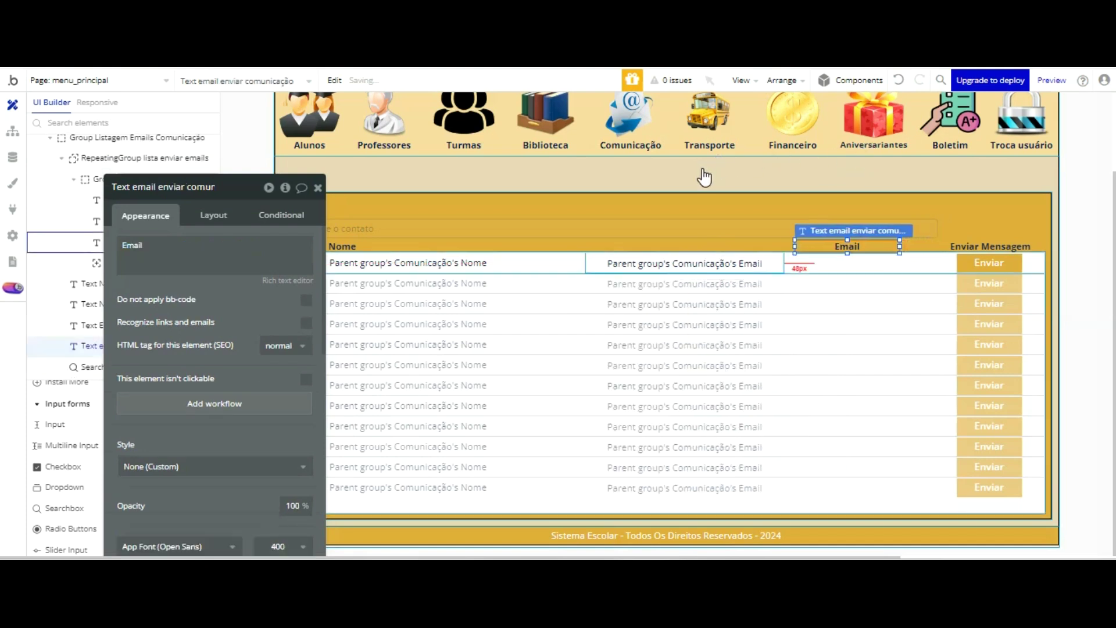
key(Left)
key(Left)
key(Left)
key(Left)
key(Left)
key(Left)
key(Left)
key(Left)
key(Left)
key(Left)
key(Left)
key(Left)
key(Left)
key(Left)
key(Left)
key(Left)
key(Left)
key(Left)
key(Left)
key(Left)
key(Left)
key(Left)
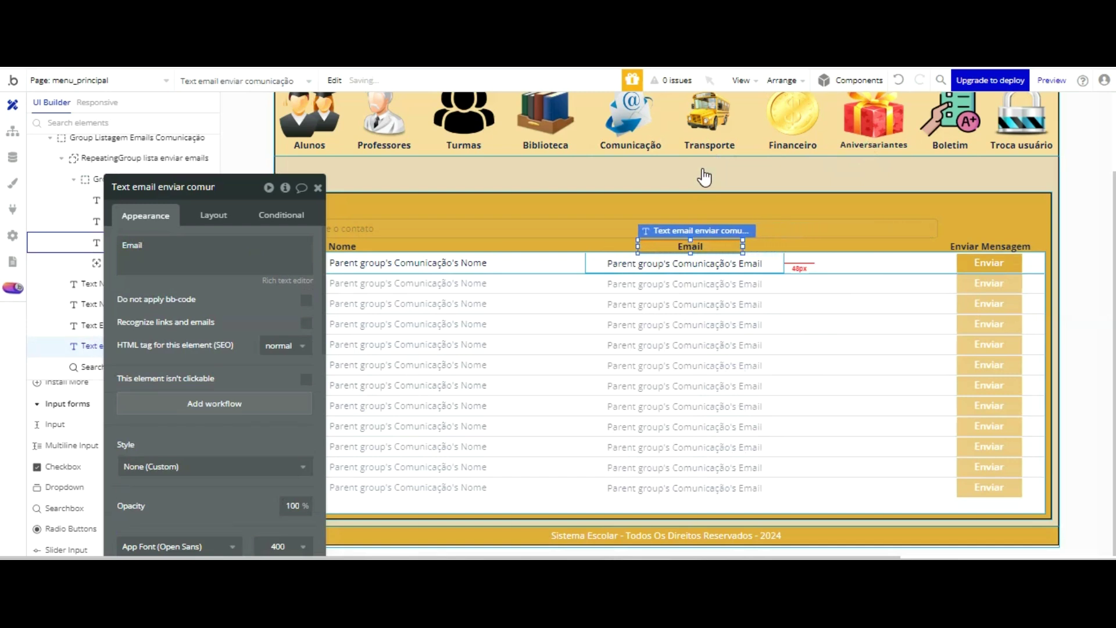
drag(285, 208, 236, 206)
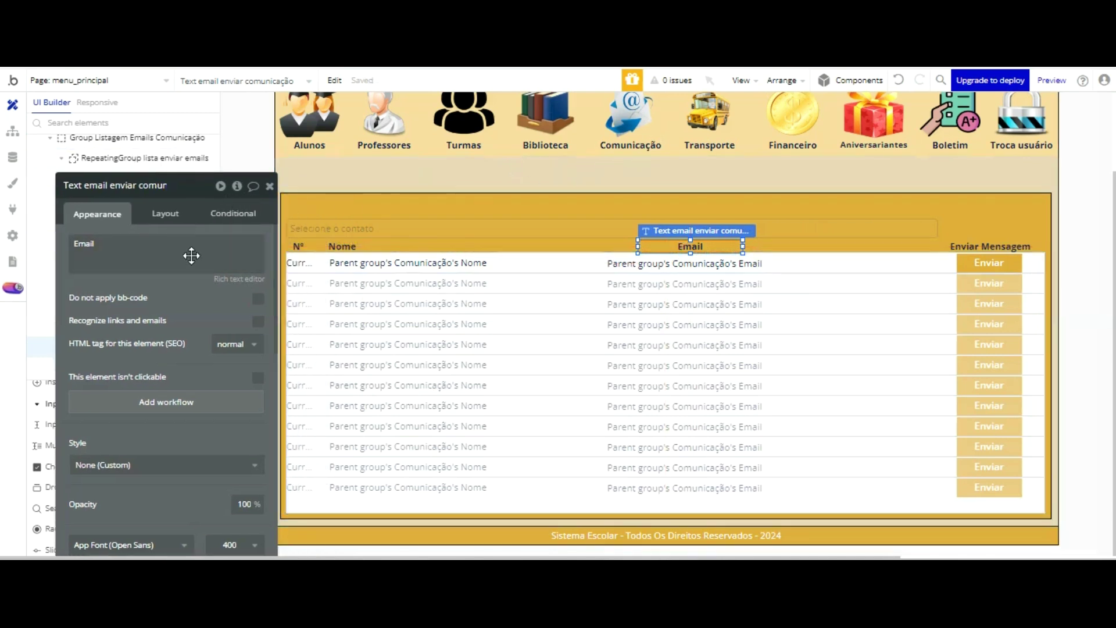
- Left-align the Email header and the row's email text
scroll(198, 332, down, 1)
scroll(199, 335, down, 2)
click(145, 407)
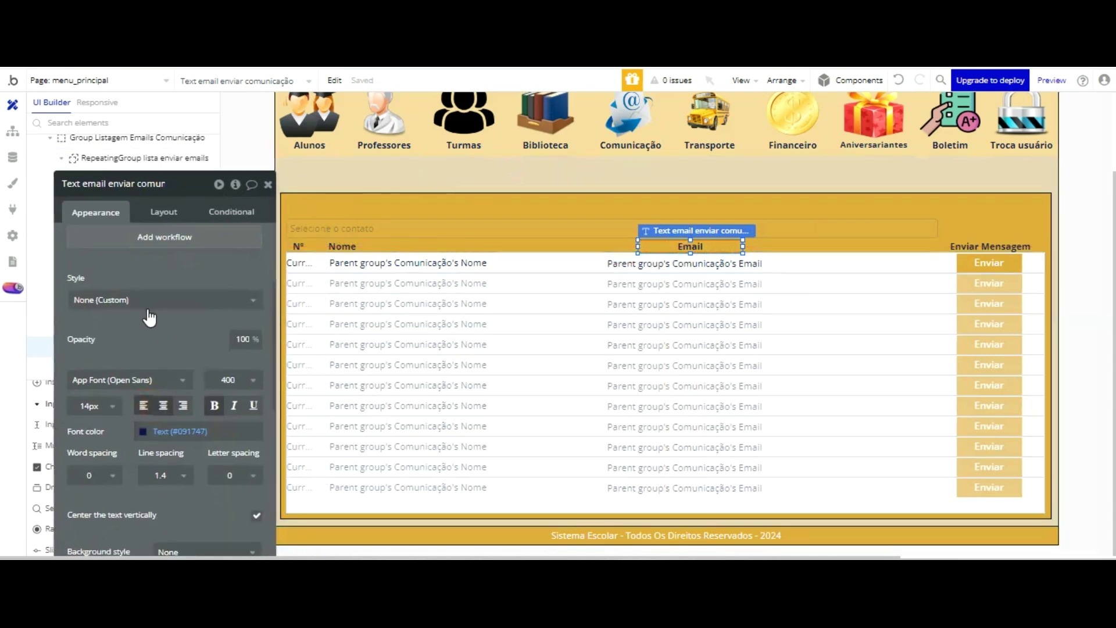
click(639, 263)
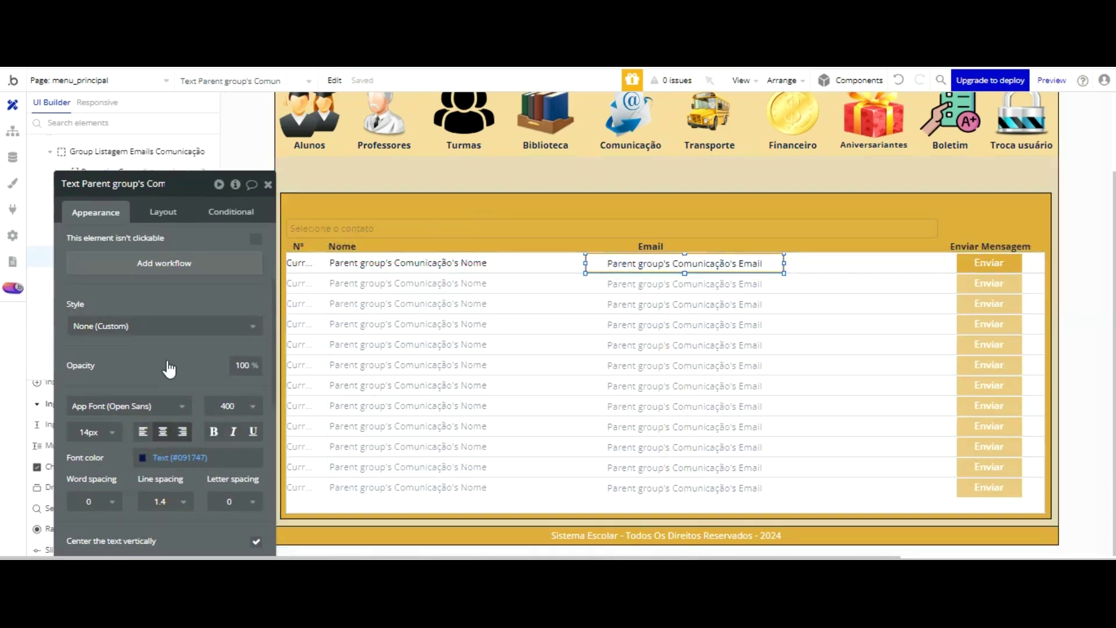
click(143, 431)
click(143, 432)
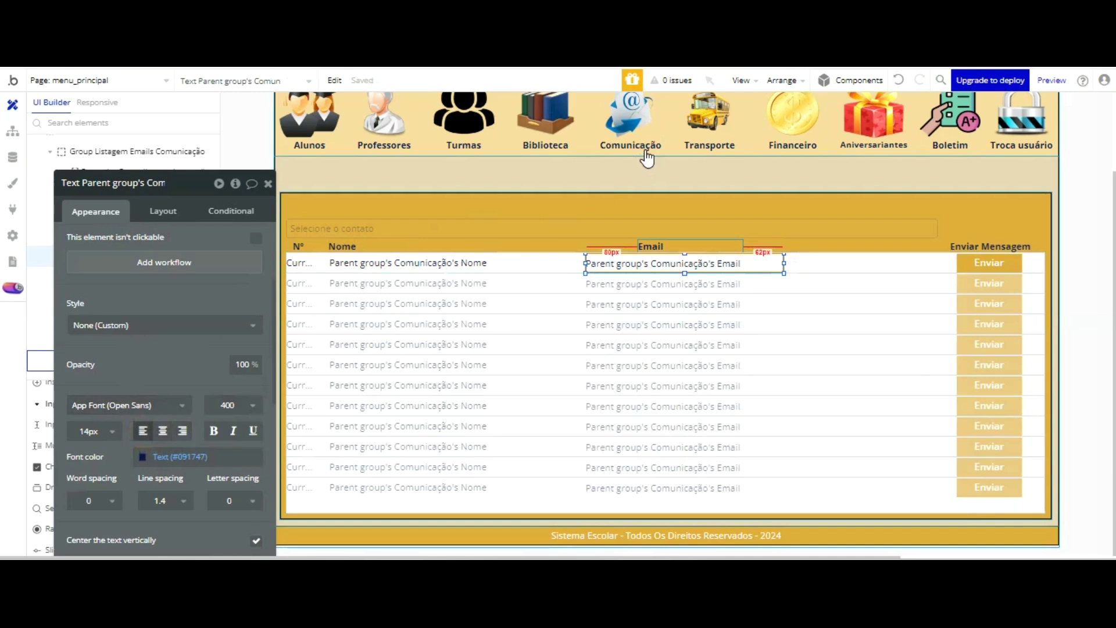
- Fine-tune the Email and Nome header positions with arrow-key nudges
click(651, 246)
key(Left)
key(Left)
key(Left)
key(Left)
key(Left)
key(Left)
key(Left)
key(Left)
key(Left)
key(Left)
key(Left)
key(Left)
key(Left)
key(Left)
key(Left)
key(Left)
key(Left)
key(Left)
key(Left)
key(Left)
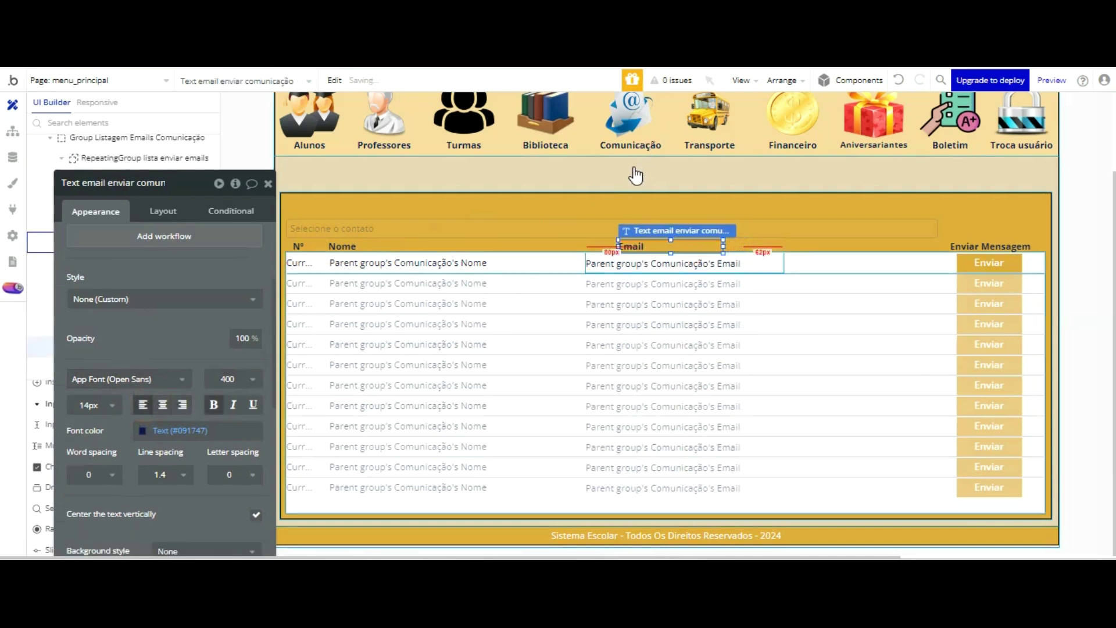
key(Left)
key(Left)
key(Left)
key(Left)
key(Left)
key(Left)
key(Left)
key(Left)
key(Left)
key(Left)
key(Left)
key(Left)
key(Left)
key(Left)
key(Left)
key(Left)
key(Left)
key(Left)
key(Left)
key(Left)
key(Left)
key(Left)
key(Left)
key(Left)
key(Left)
key(Left)
key(Left)
key(Left)
key(Left)
key(Left)
key(Left)
key(Left)
key(Left)
key(Left)
key(Left)
key(Left)
key(Left)
key(Right)
key(Right)
key(Right)
key(Right)
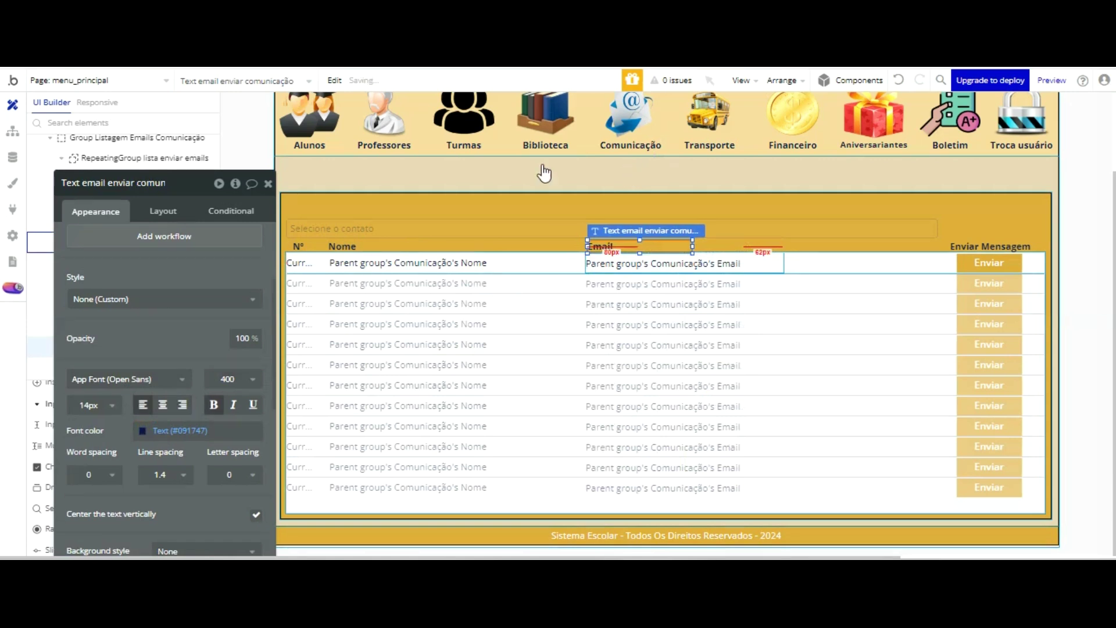
click(367, 247)
key(Right)
key(Right)
key(Right)
key(Right)
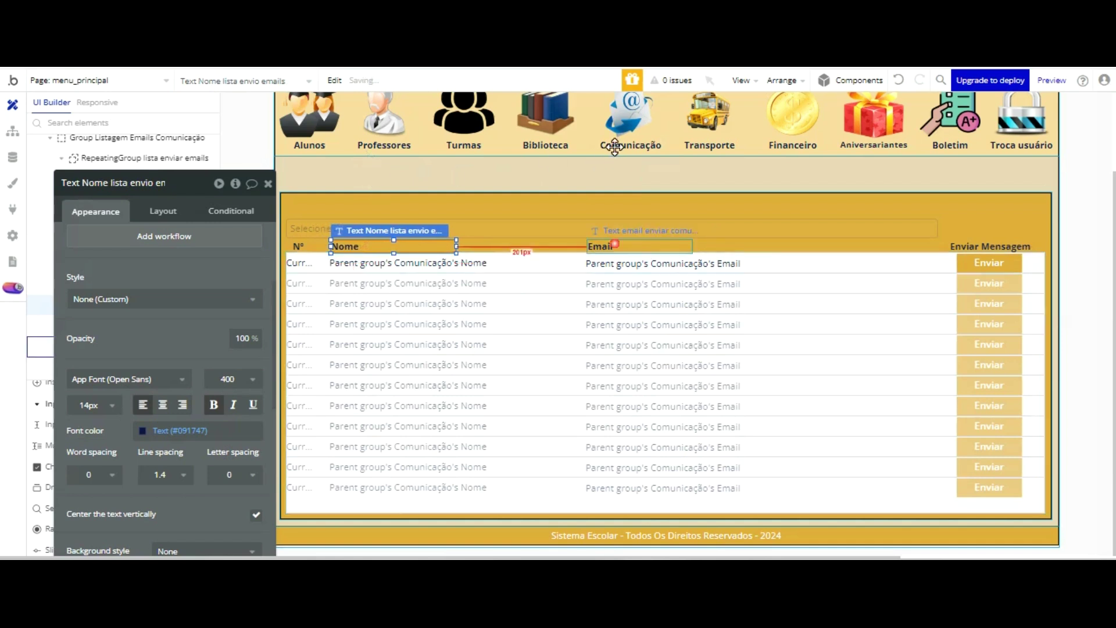
- Drag the Email header copy into the gap before the Enviar Mensagem header
click(615, 246)
drag(619, 157, 811, 149)
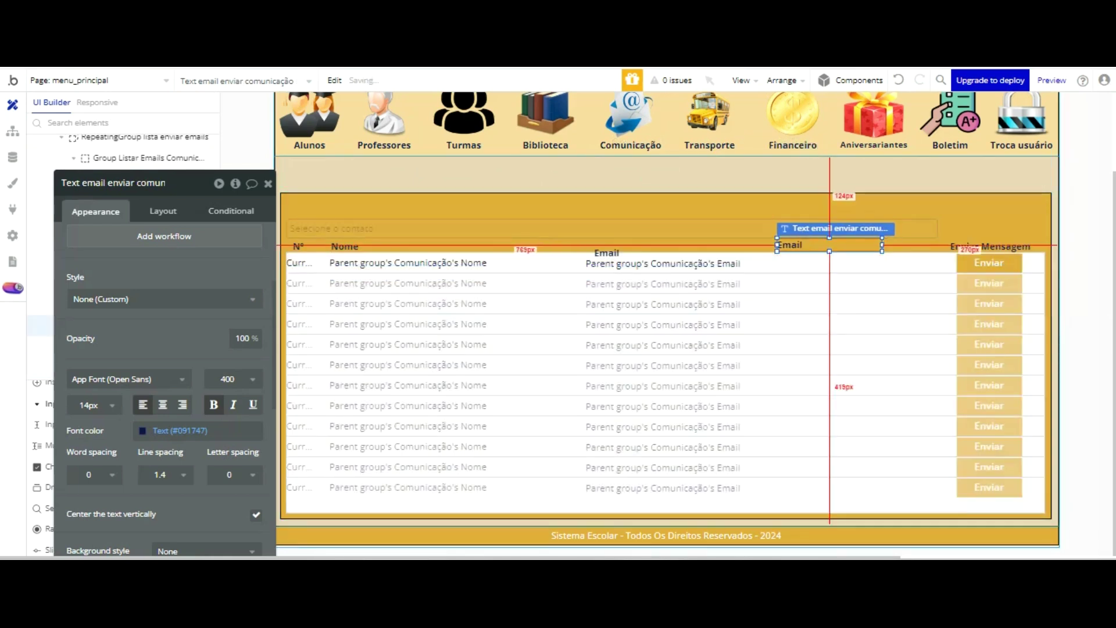
key(ctrl+z)
drag(640, 150, 834, 153)
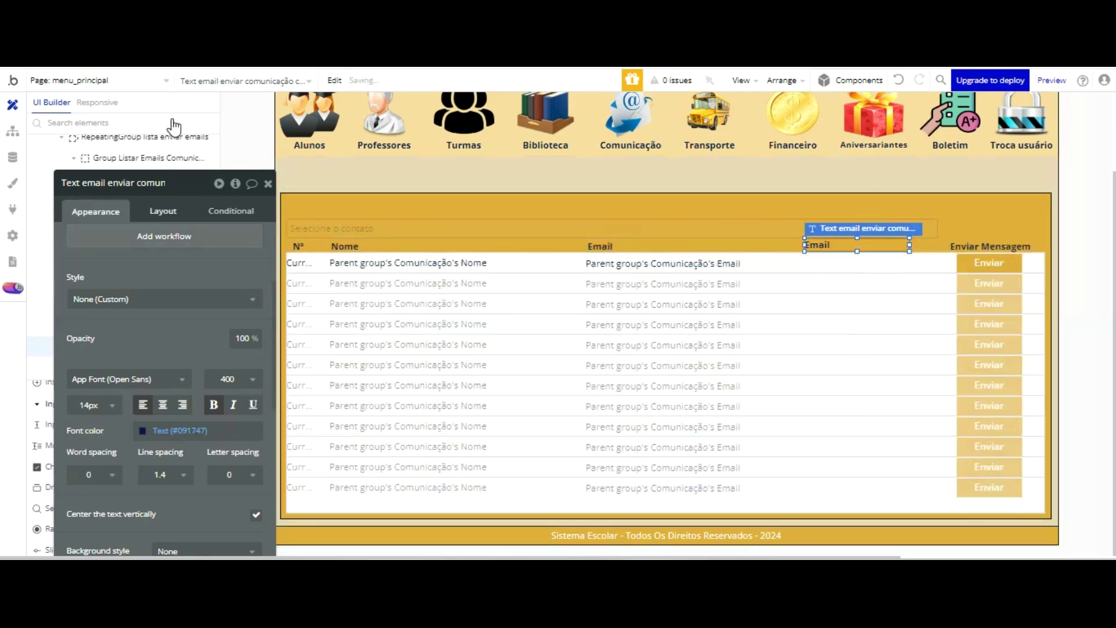
- Rename the copied header element and change its label to Setor
click(143, 89)
key(BackSpace)
key(BackSpace)
key(BackSpace)
key(BackSpace)
key(BackSpace)
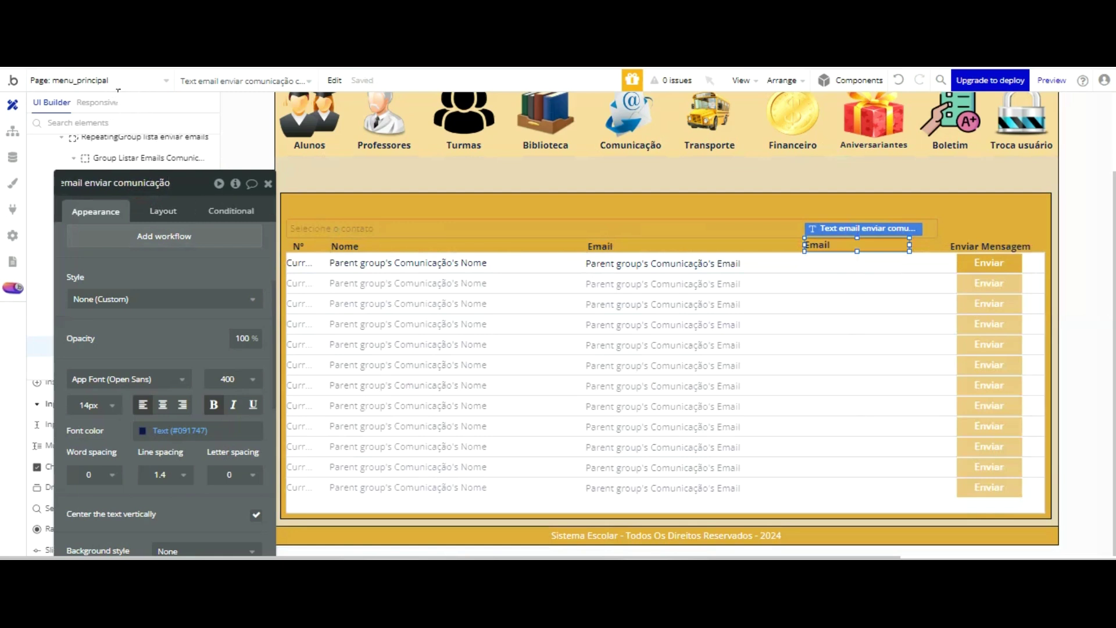
key(BackSpace)
key(BackSpace)
key(BackSpace)
key(BackSpace)
key(BackSpace)
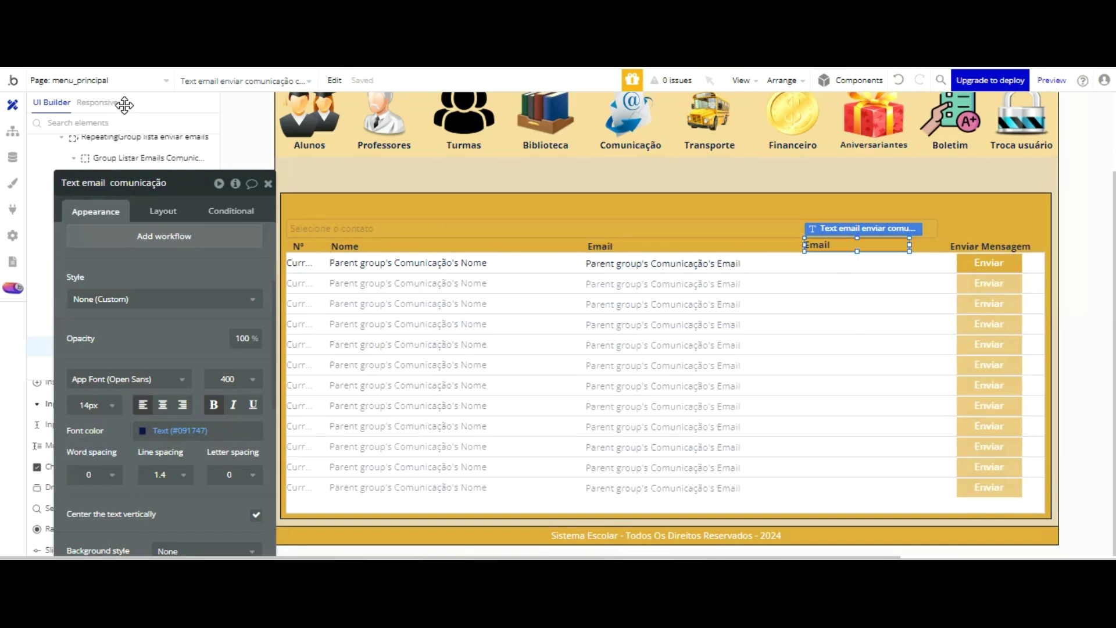
text(Setor)
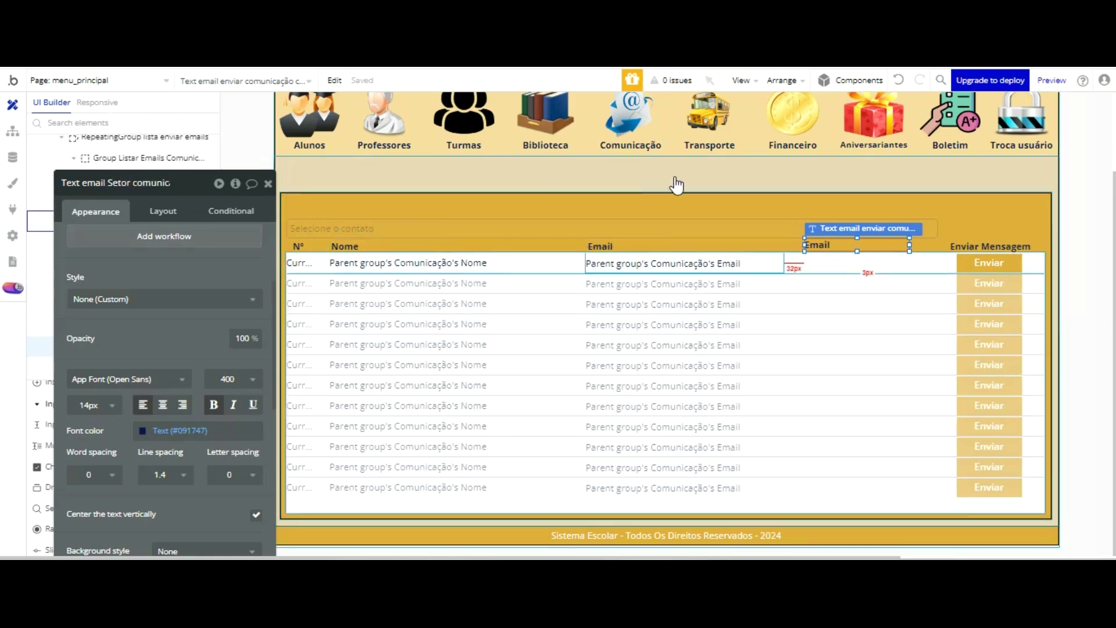
scroll(122, 188, up, 1)
scroll(121, 188, up, 1)
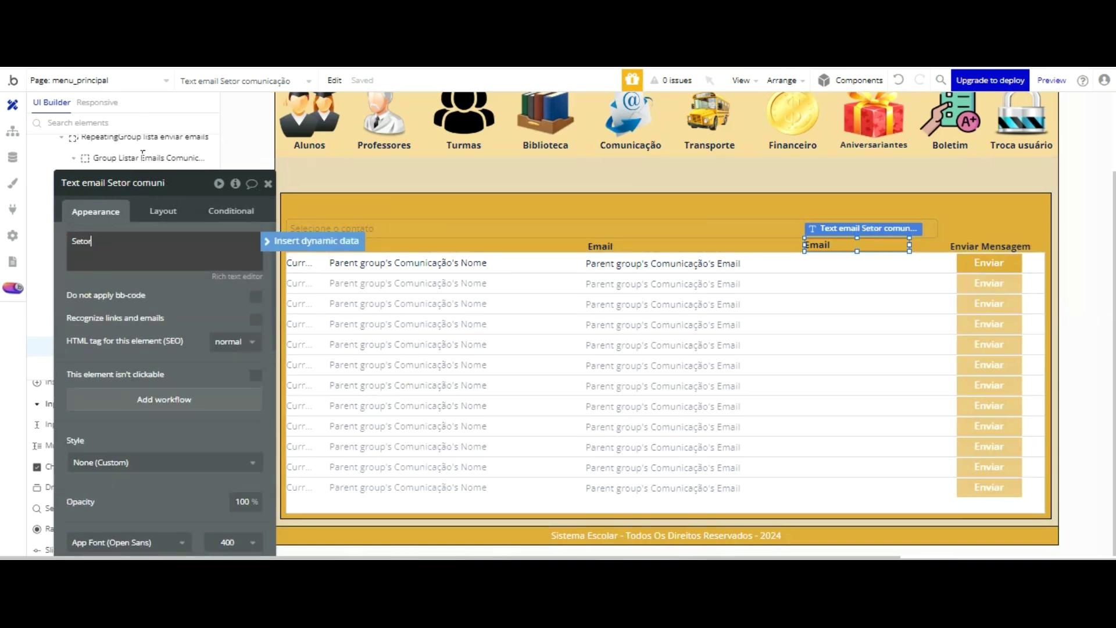
click(197, 315)
- Duplicate the row's email text under the Setor header, showing Comunicação's Setor's Display, and narrow it
click(685, 261)
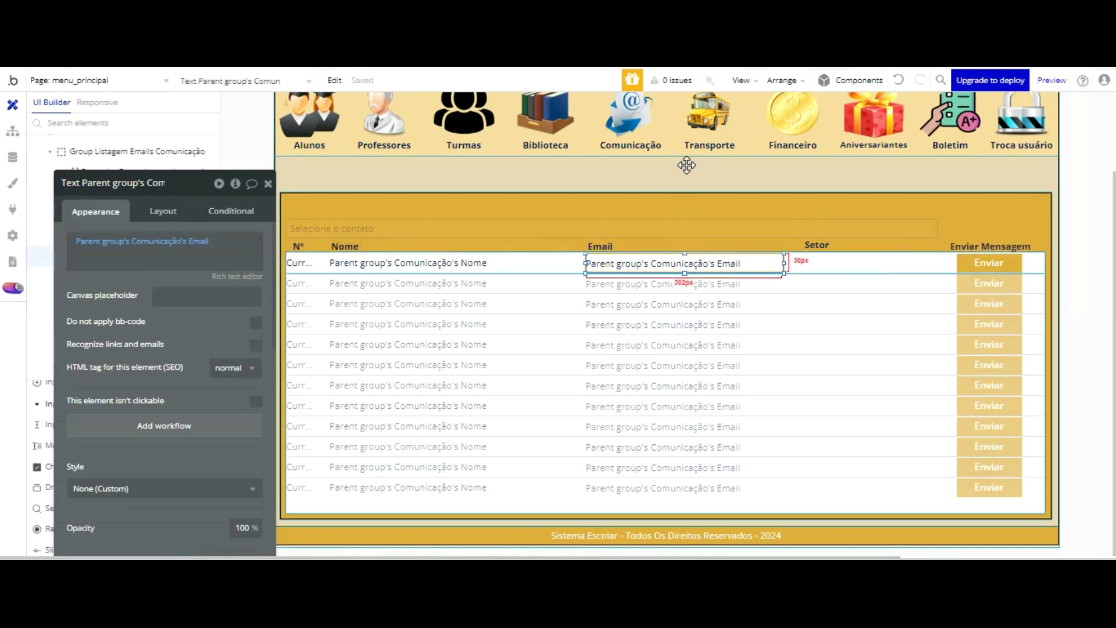
key(ctrl+v)
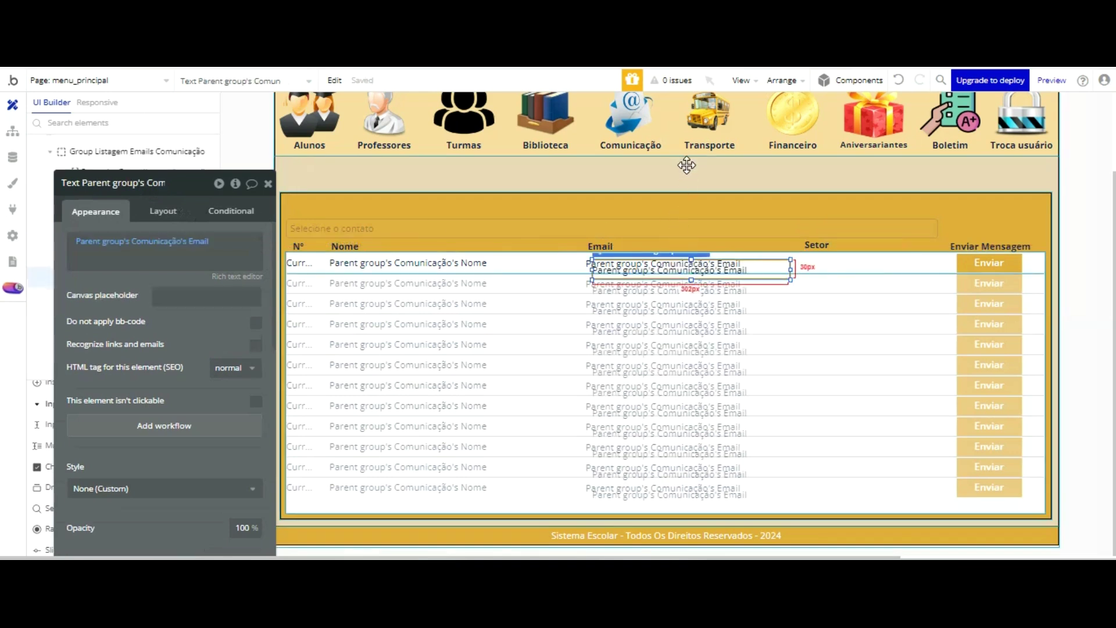
key(Up)
key(shift+Right)
key(shift+Right)
key(shift+Right)
key(shift+Right)
key(shift+Right)
key(shift+Right)
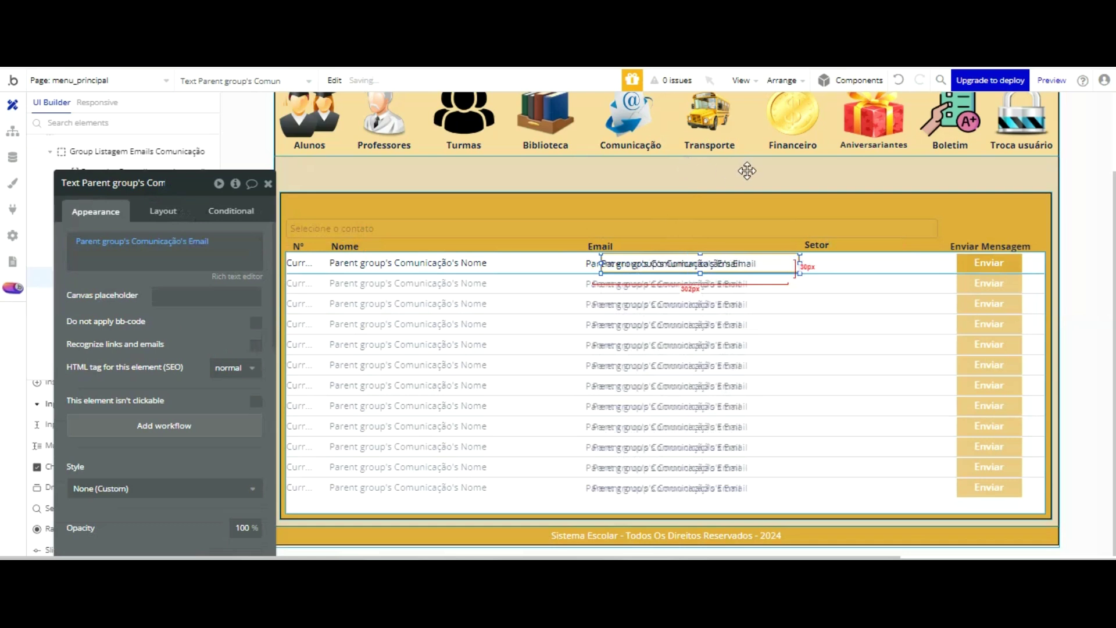
key(shift+Right)
key(shift+Right)
key(shift+Right)
key(shift+Right)
key(shift+Right)
key(shift+Right)
key(shift+Right)
key(shift+Right)
key(shift+Right)
key(shift+Right)
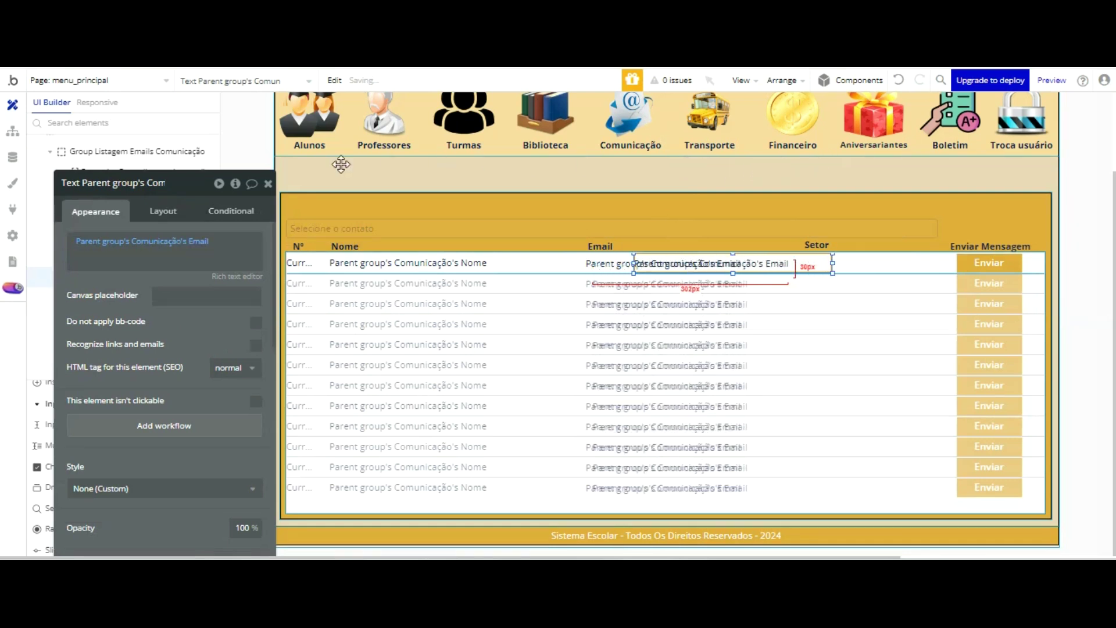
click(198, 242)
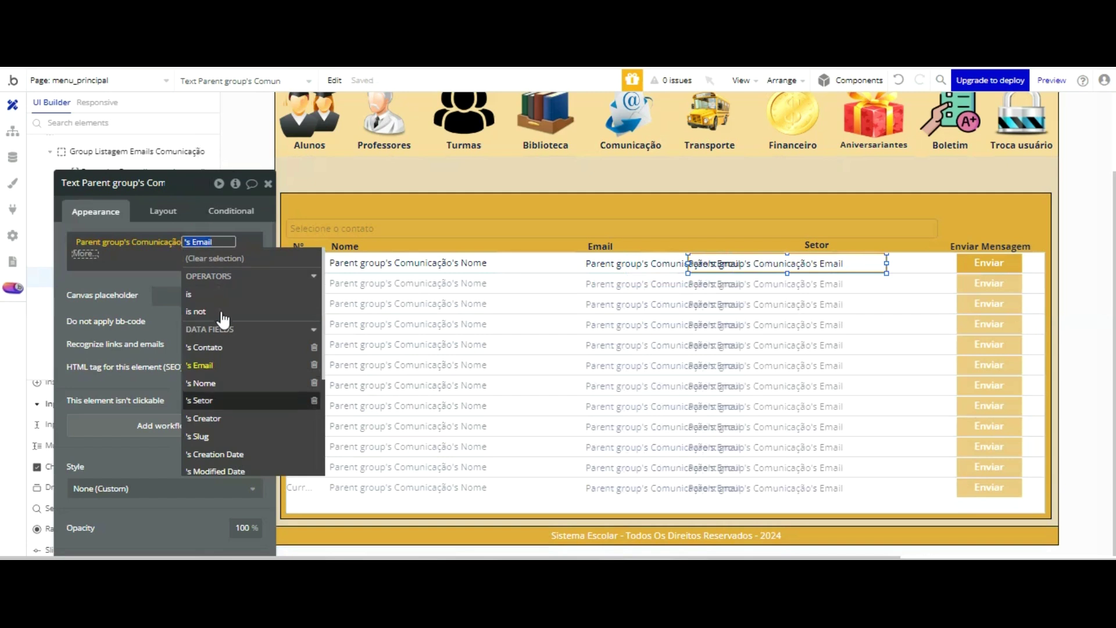
click(221, 400)
click(152, 286)
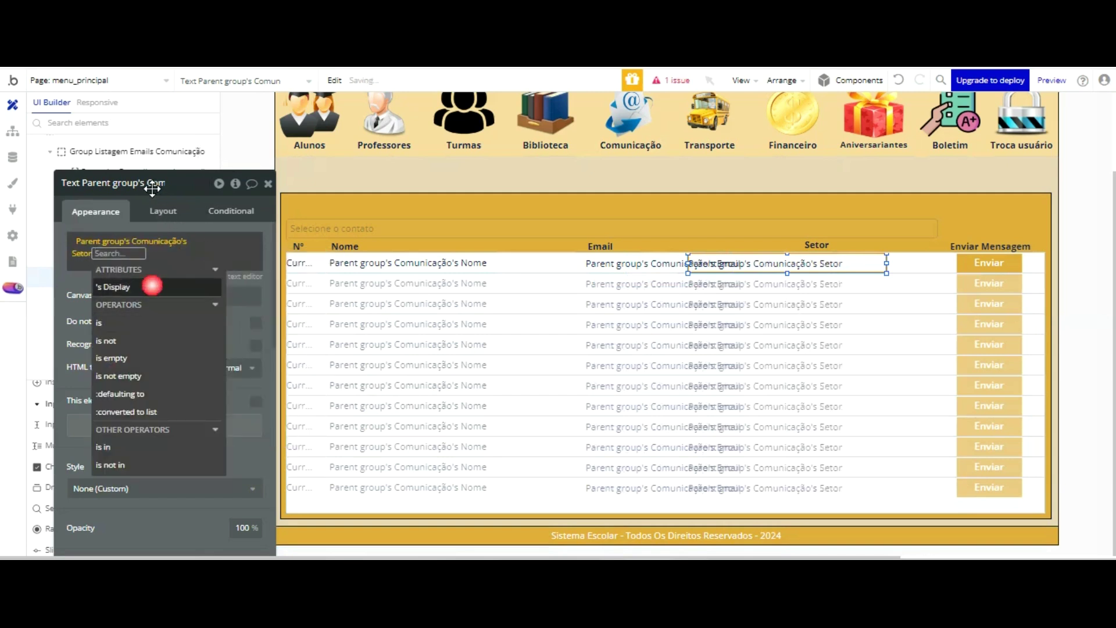
click(83, 184)
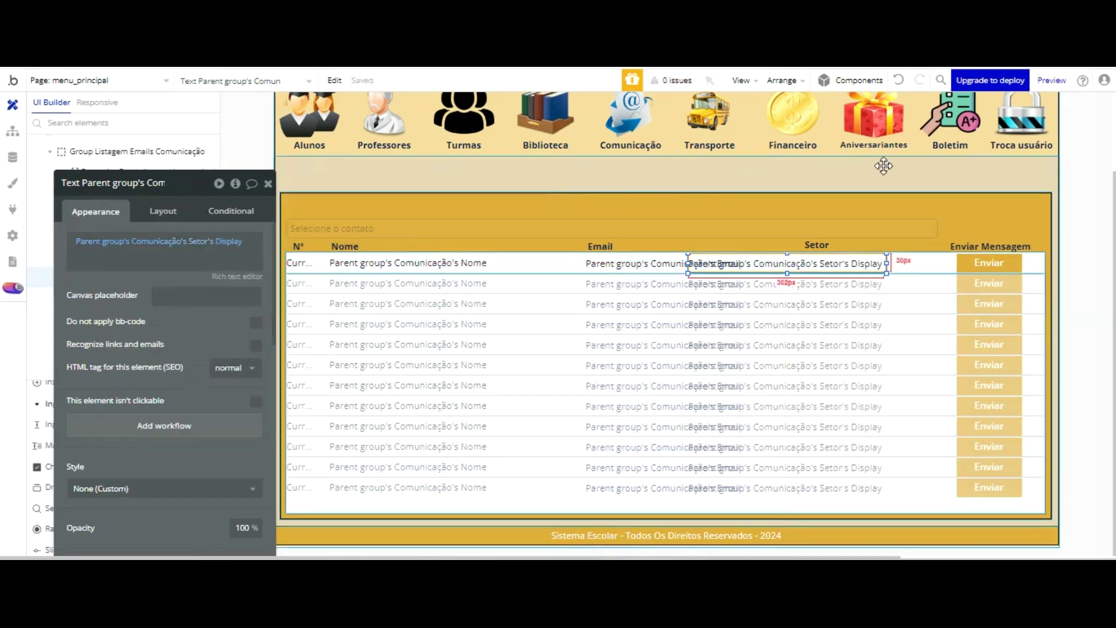
drag(886, 166, 756, 177)
- Centre the Setor header text and align it over its column
scroll(174, 349, down, 3)
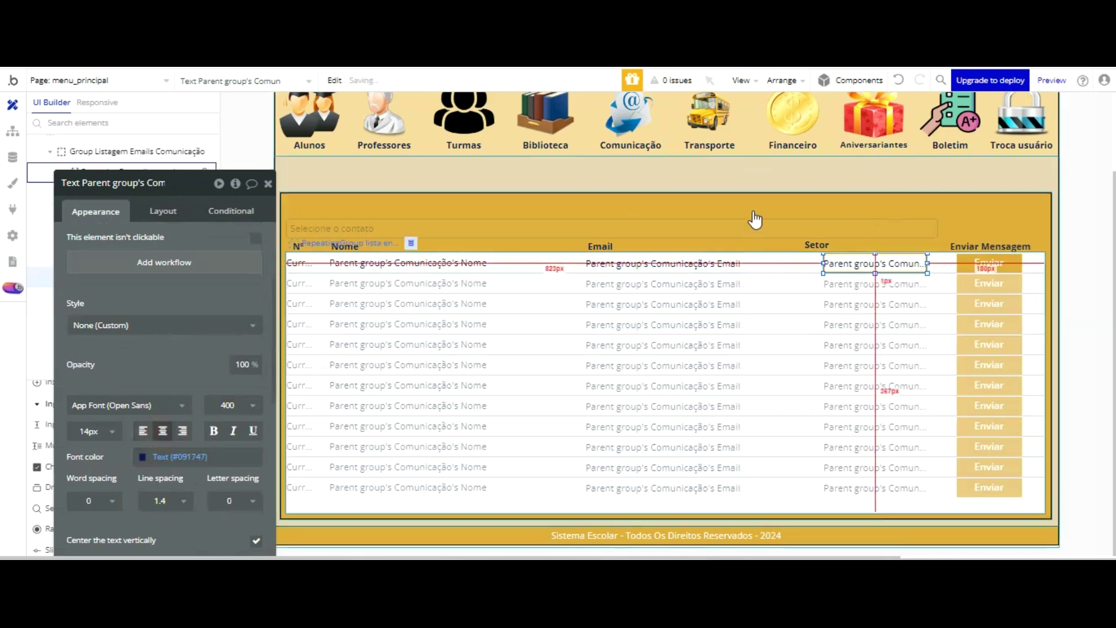
click(819, 242)
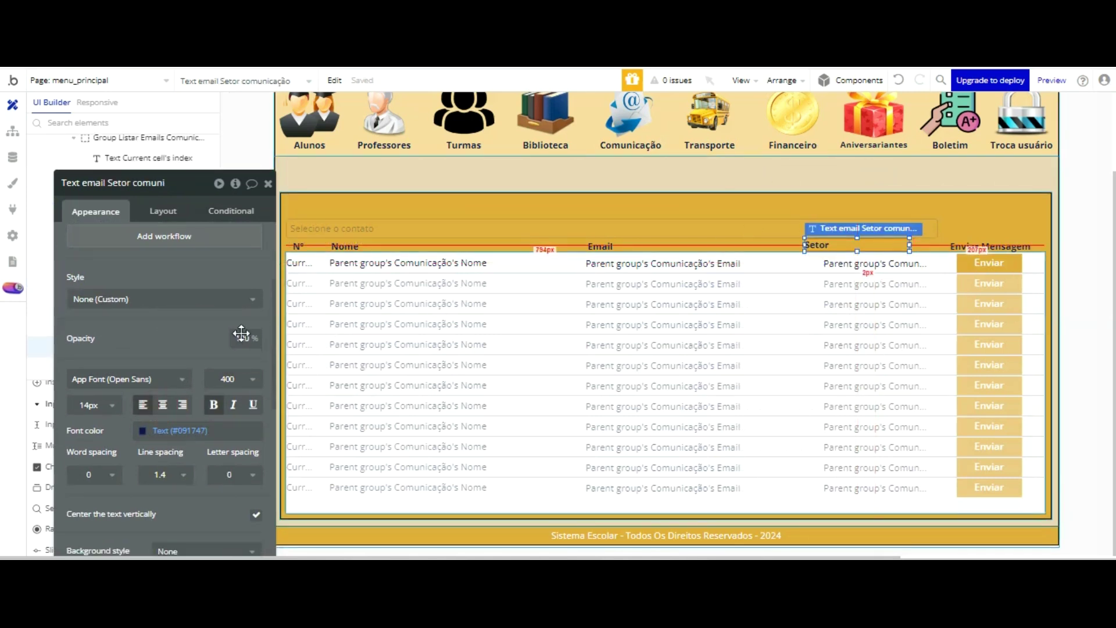
click(165, 405)
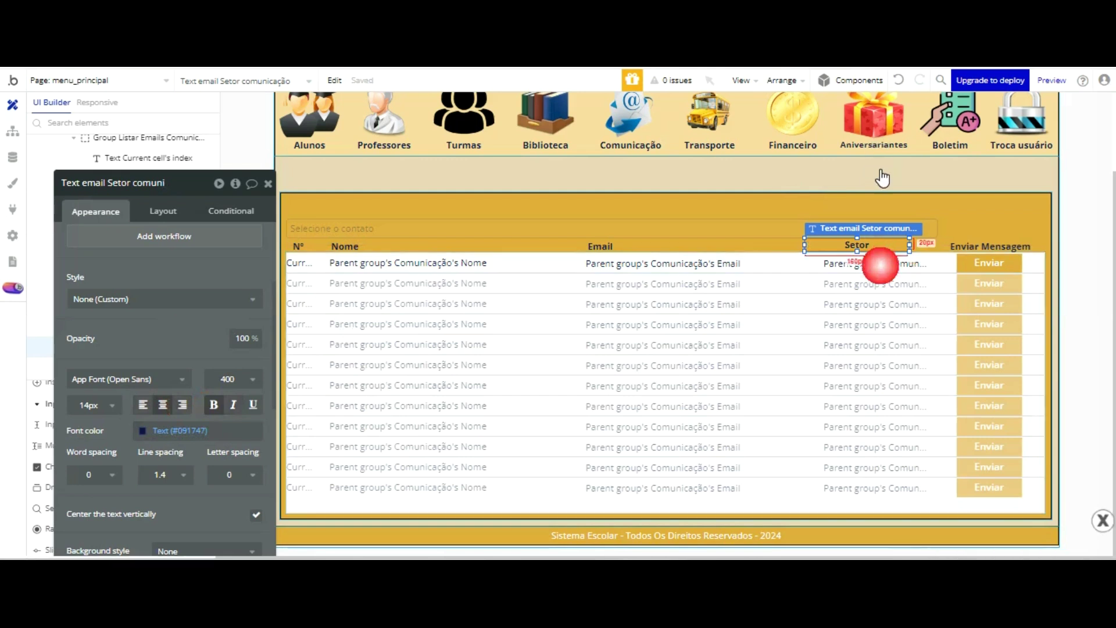
key(Right)
key(Right)
key(Right)
key(Right)
key(Right)
key(Right)
key(Right)
key(Right)
key(Right)
key(Right)
key(Right)
key(Right)
key(Right)
key(Right)
key(Right)
key(Right)
key(Right)
key(Right)
key(Right)
key(Right)
key(Left)
key(Left)
key(Left)
key(Left)
key(Left)
key(Left)
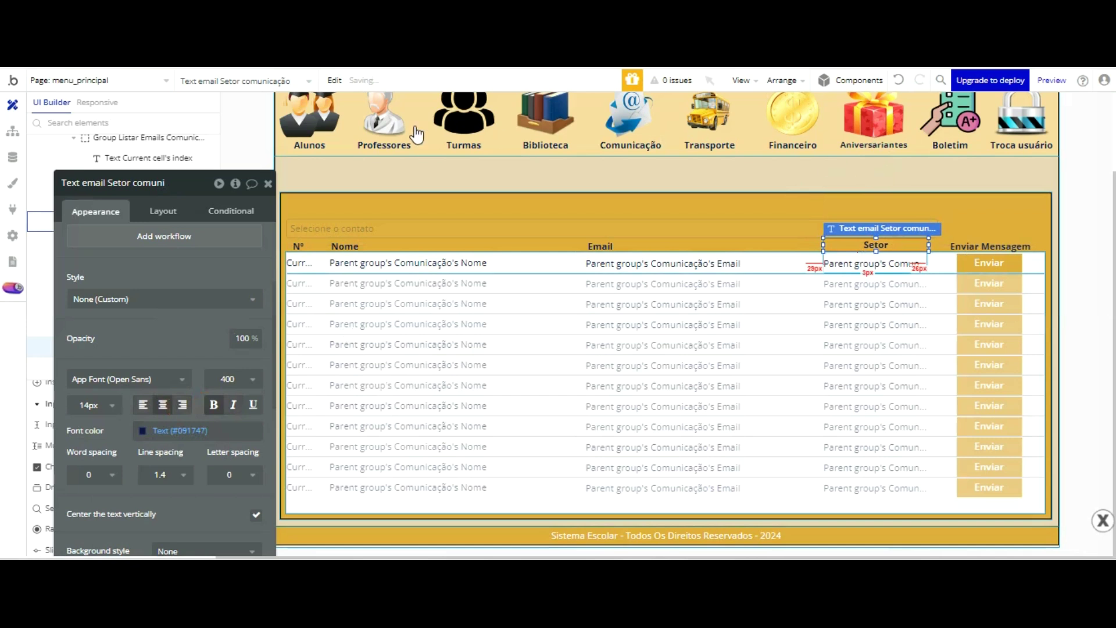
- Open the Data tab's App data records
click(13, 131)
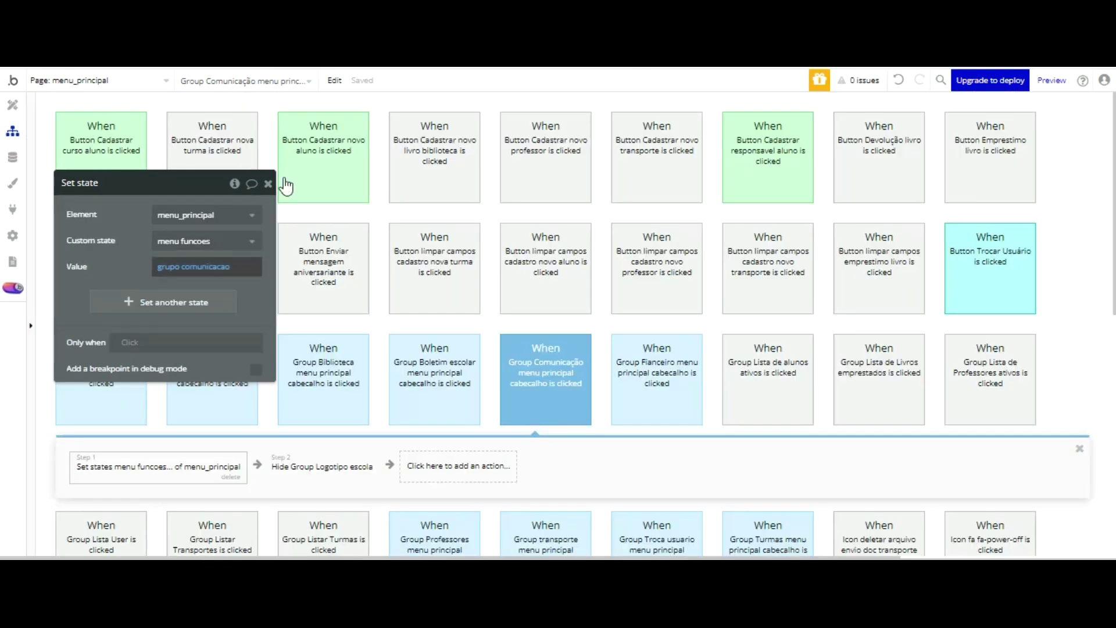
click(267, 183)
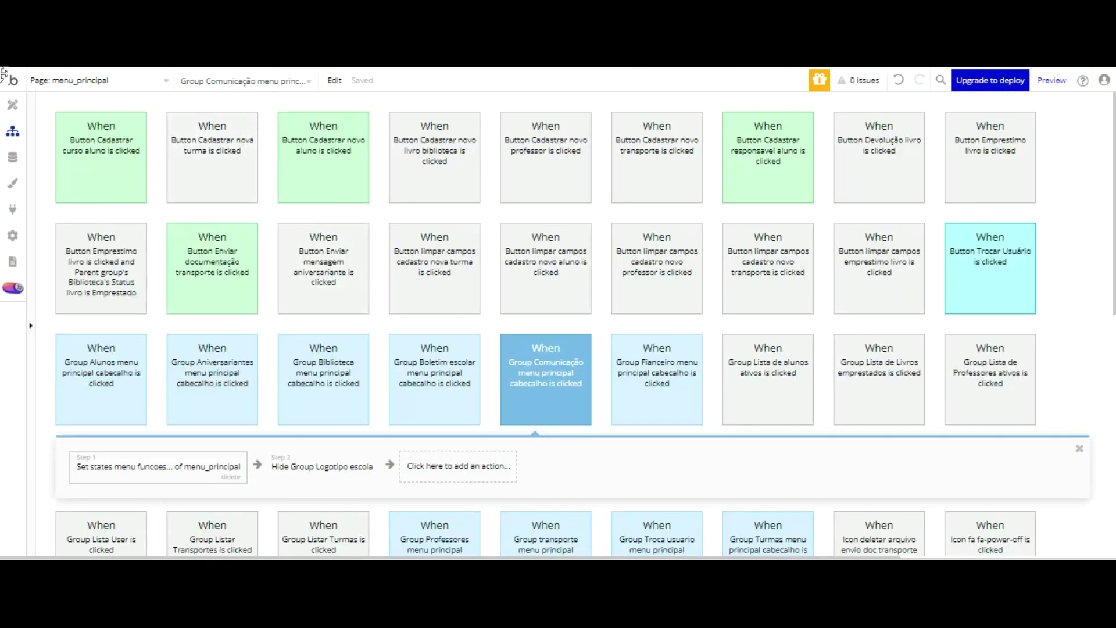
click(13, 157)
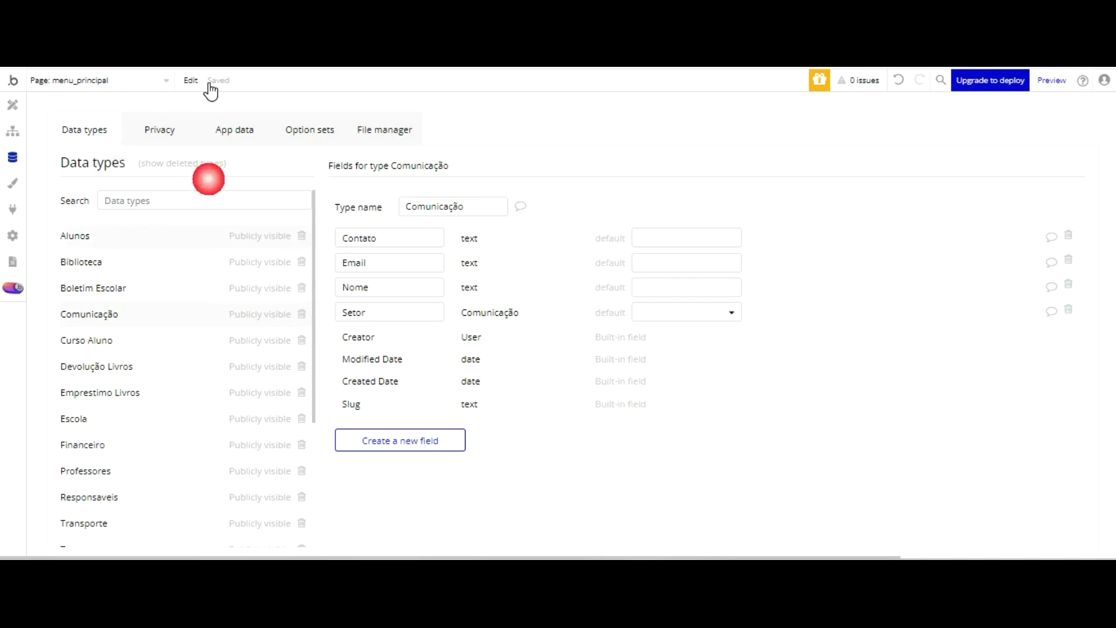
click(238, 133)
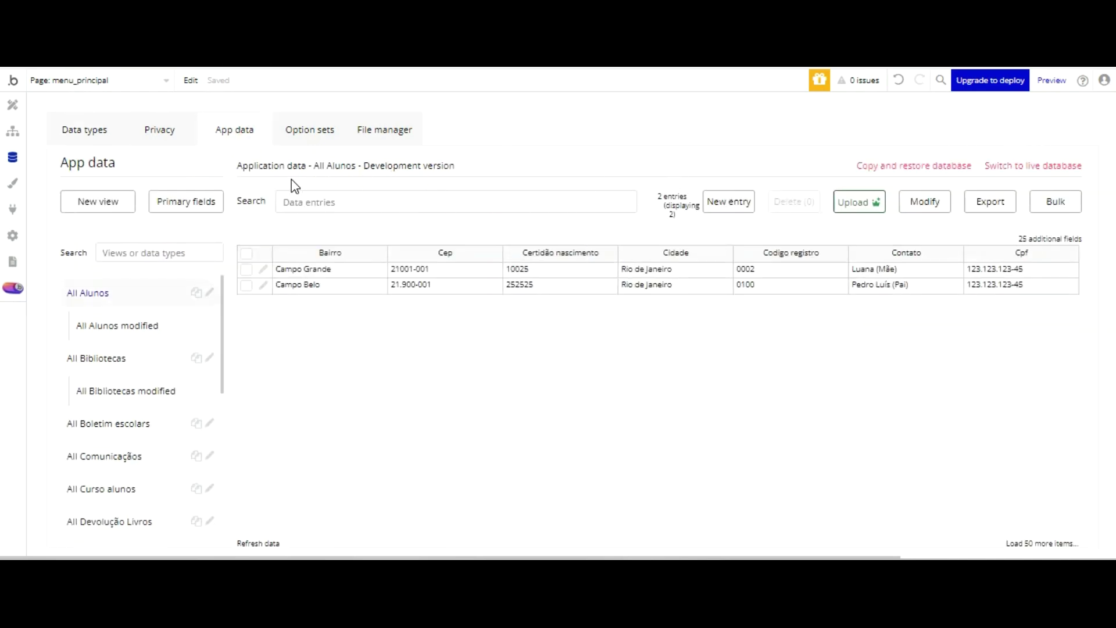
- Copy the first student's email from All Alunos, save the entry, and view All Comunicações
click(264, 268)
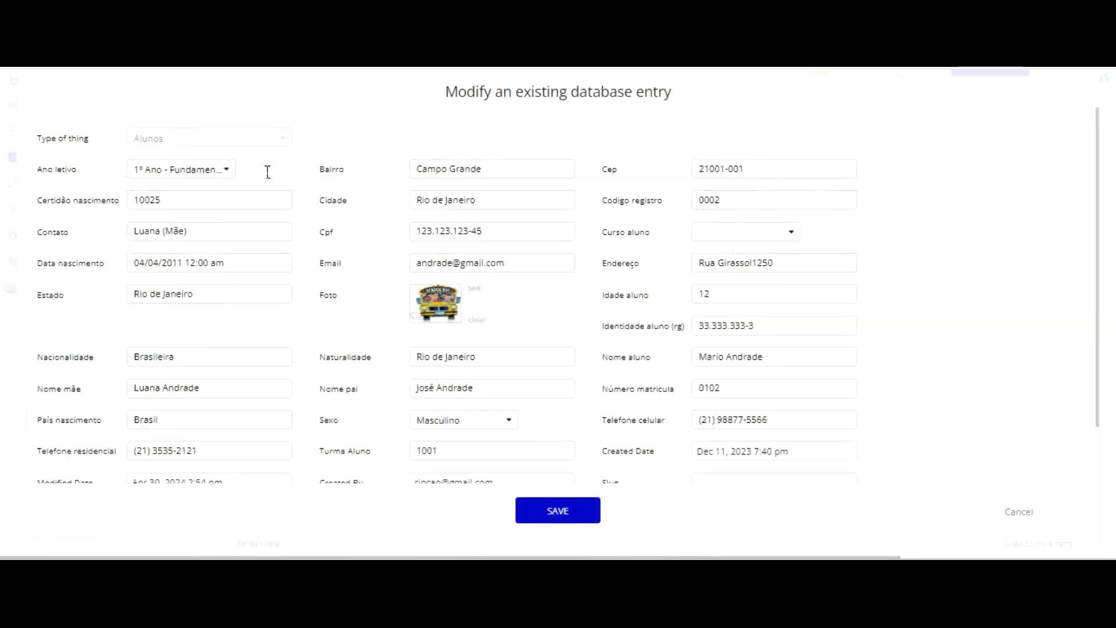
click(529, 260)
drag(528, 260, 386, 270)
key(ctrl+c)
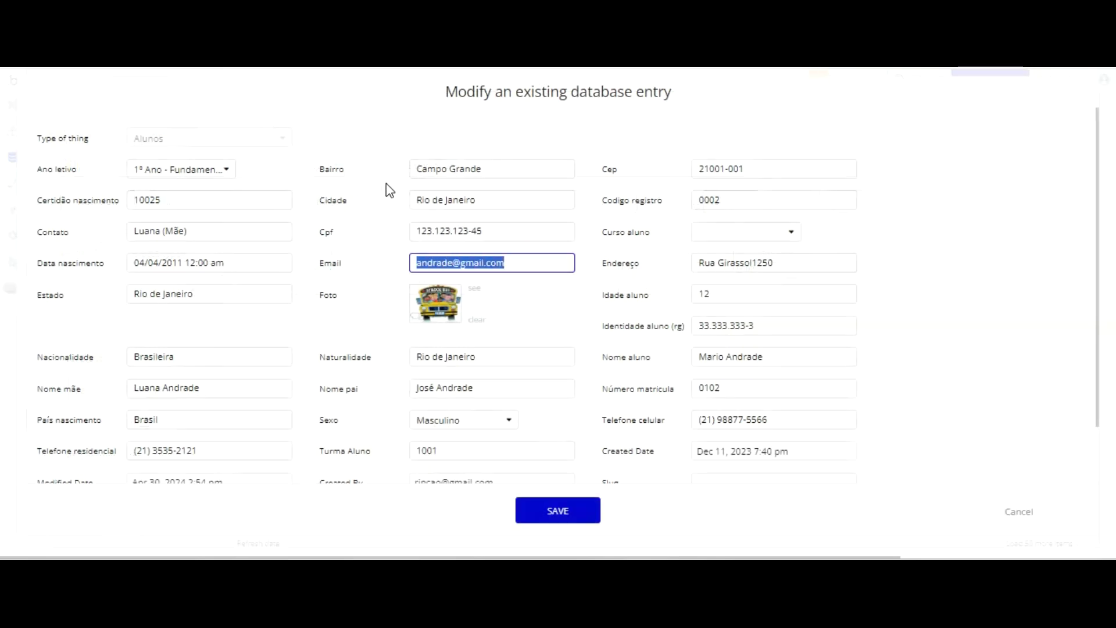
click(538, 507)
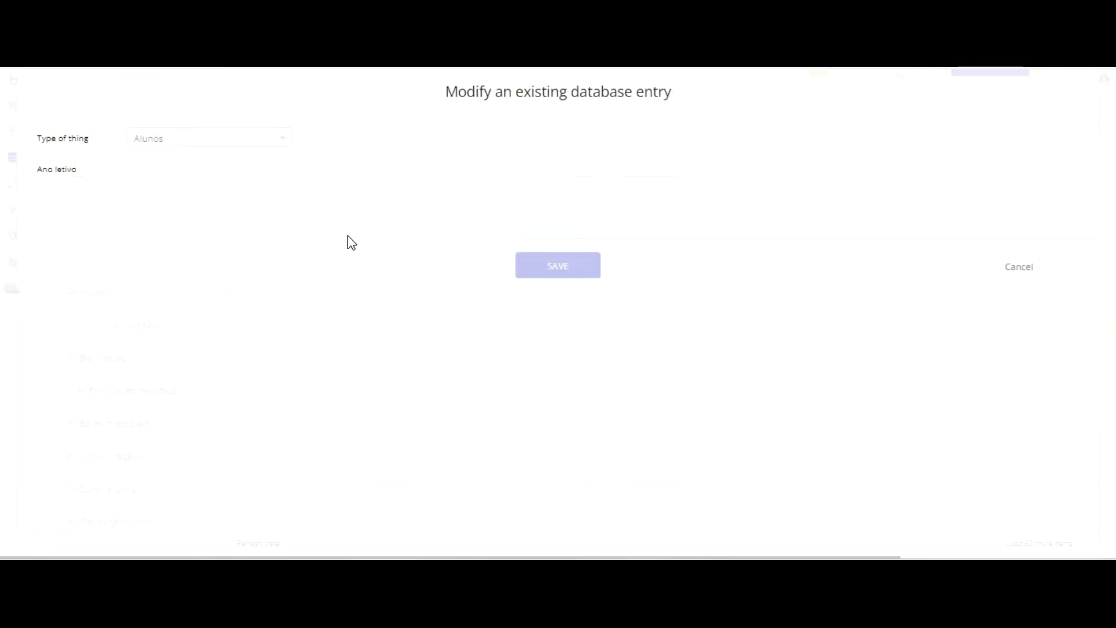
click(702, 200)
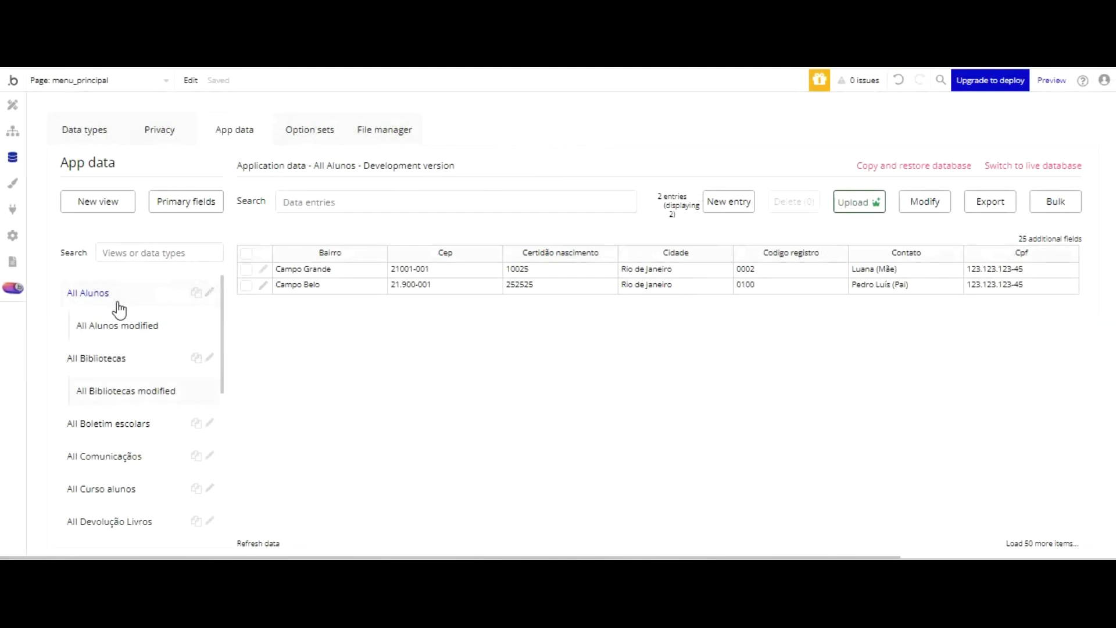
click(119, 455)
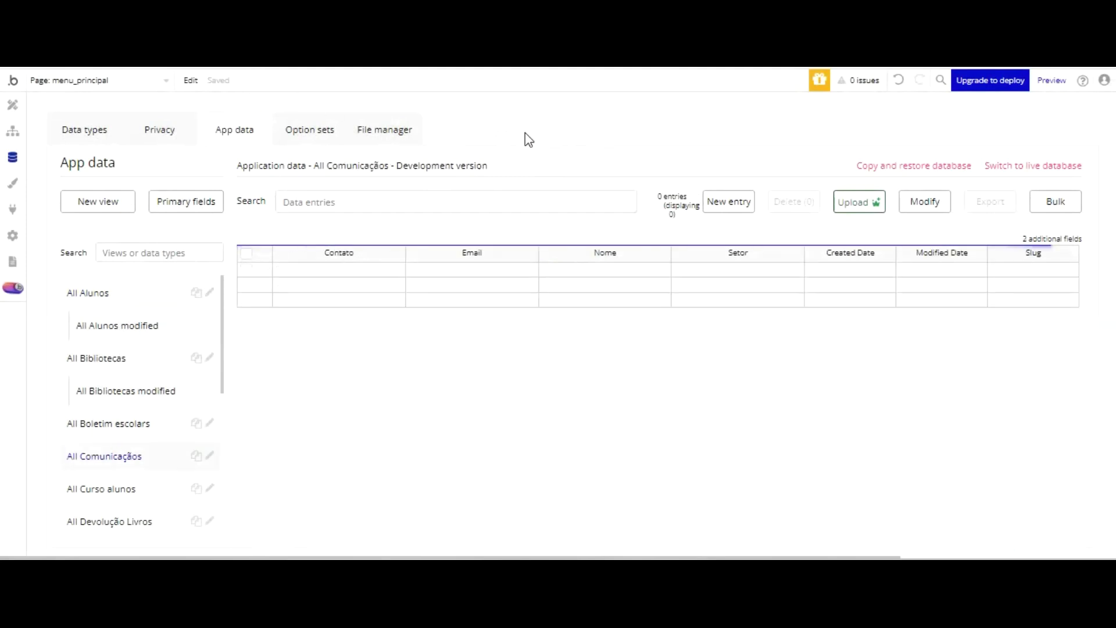
- Create a Comunicação entry with the pasted student email and Setor Alunos, then return to All Alunos
click(729, 201)
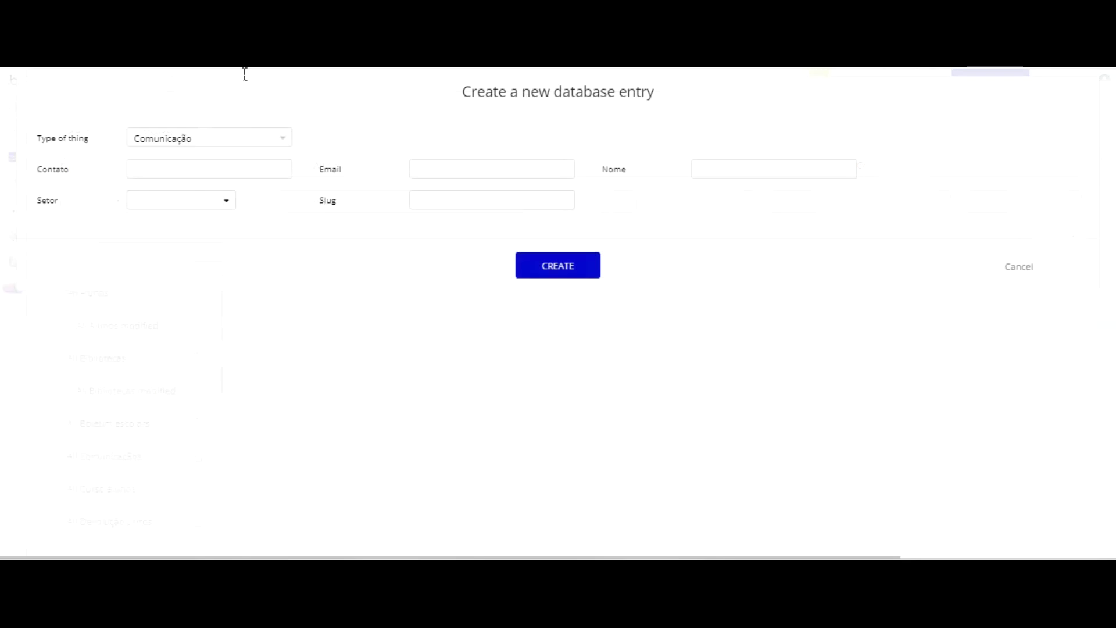
key(Tab)
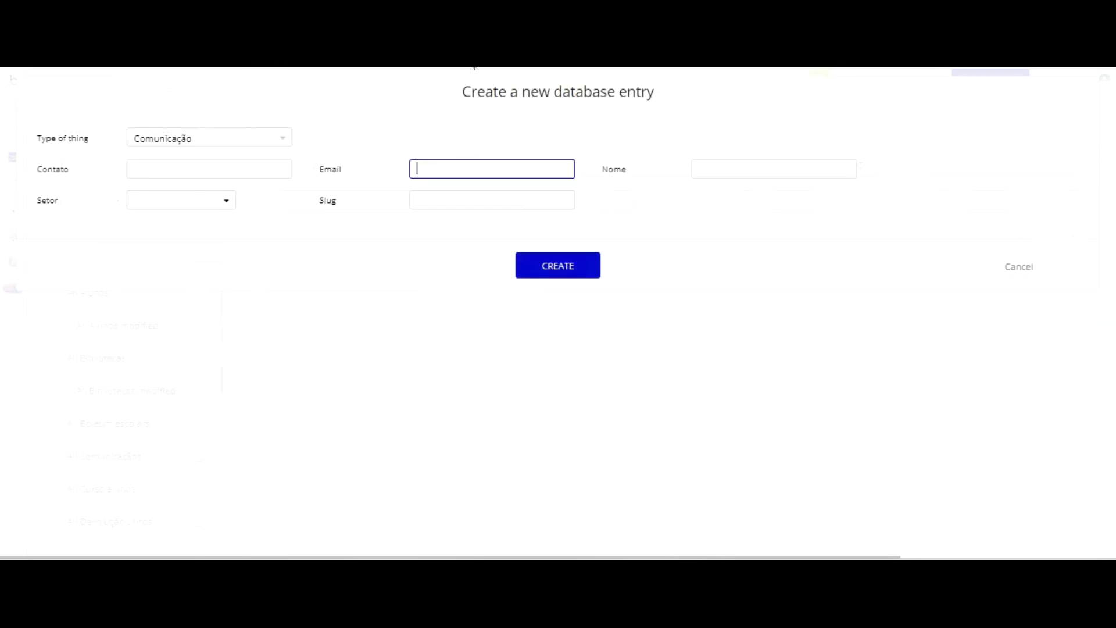
key(ctrl+v)
click(217, 200)
click(192, 221)
click(202, 170)
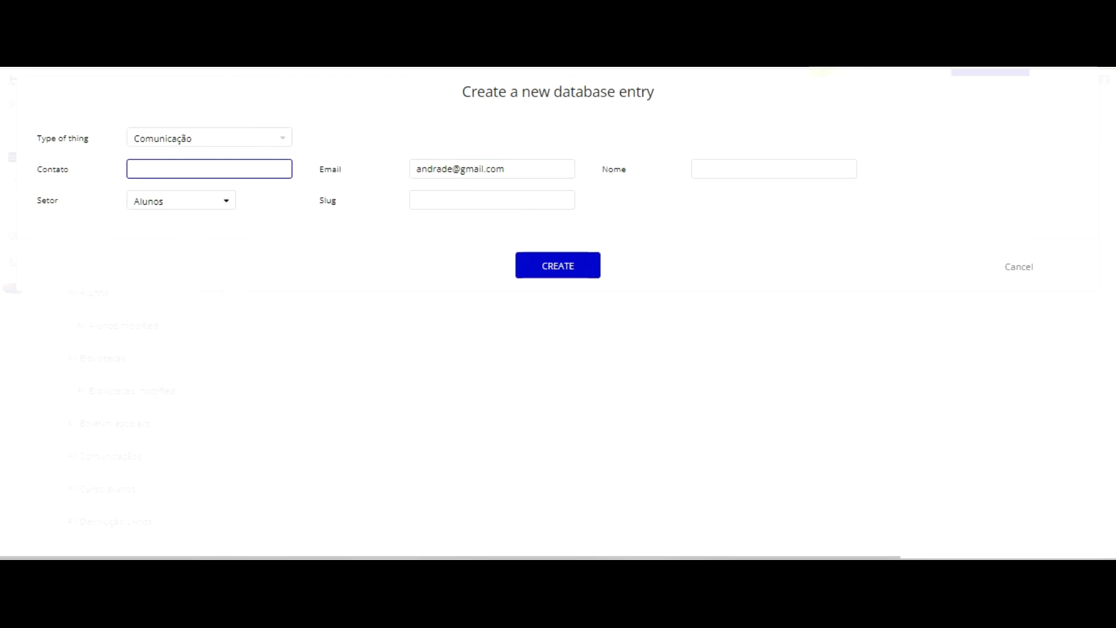
click(729, 168)
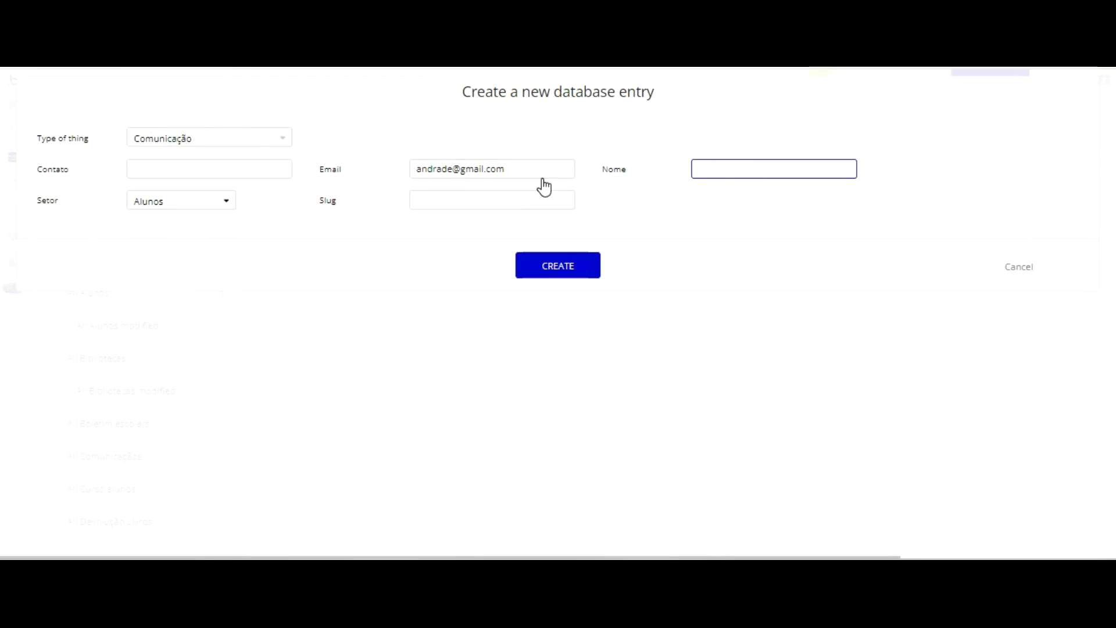
click(558, 266)
click(552, 235)
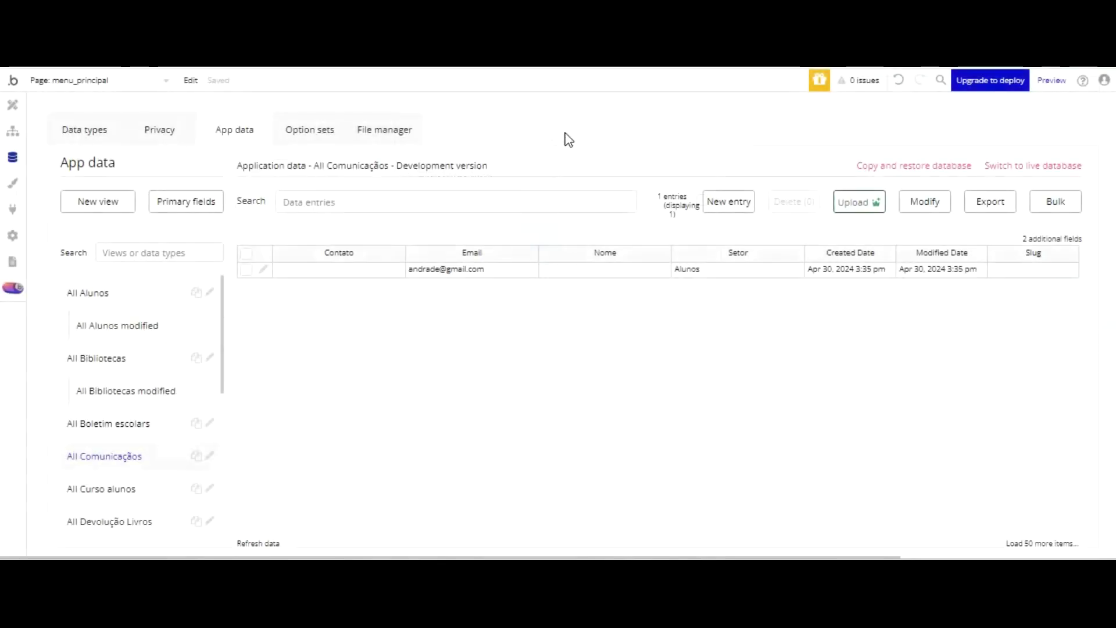
click(121, 291)
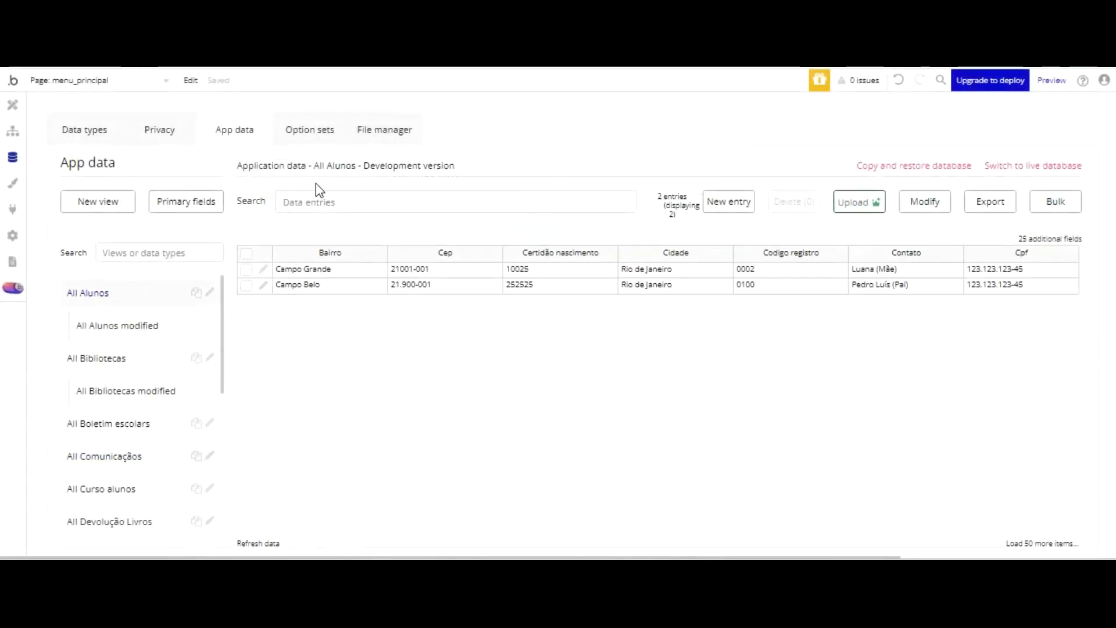
- Copy the student's name from the first Alunos record, closing it without saving
click(263, 269)
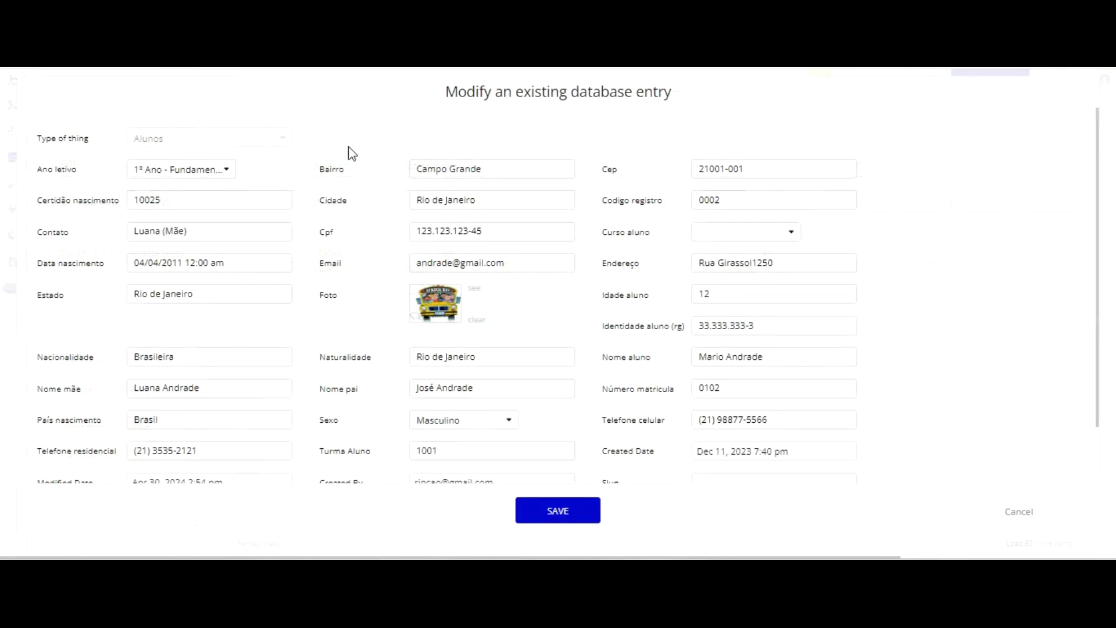
drag(771, 356, 669, 358)
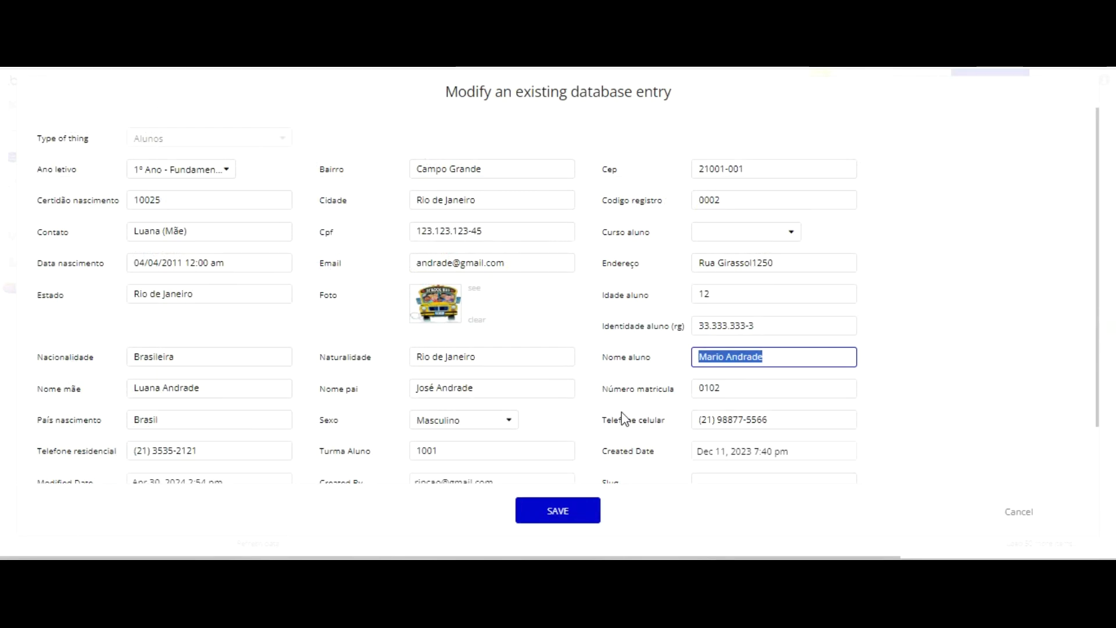
click(1015, 508)
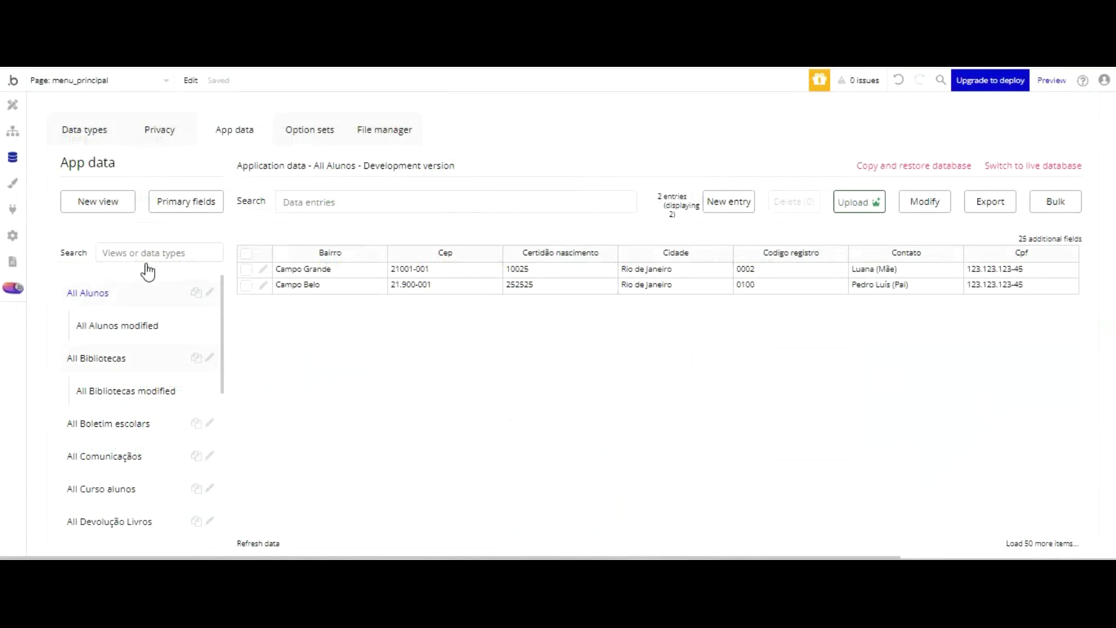
- Enter the student's name in the Comunicação entry's Nome field, save, and return to Alunos
click(140, 457)
click(264, 268)
click(746, 169)
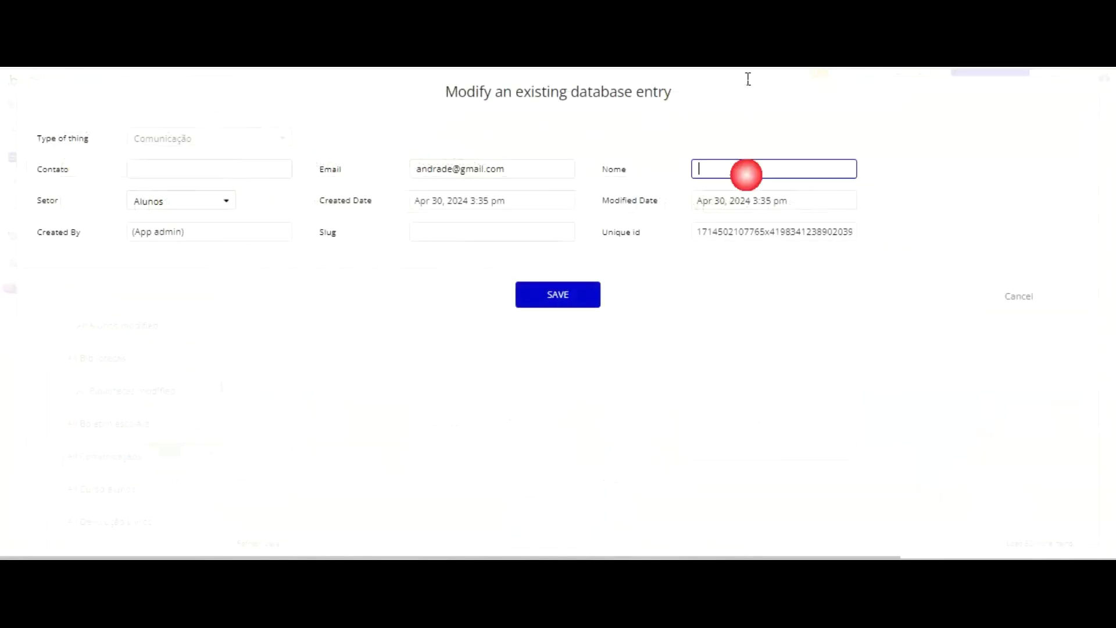
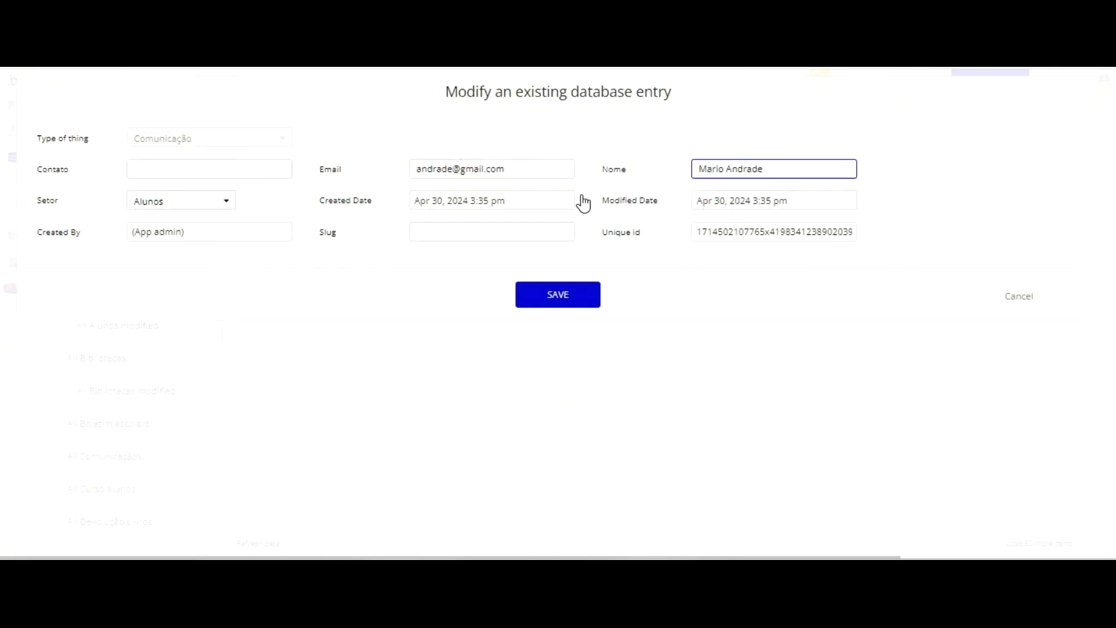
click(561, 294)
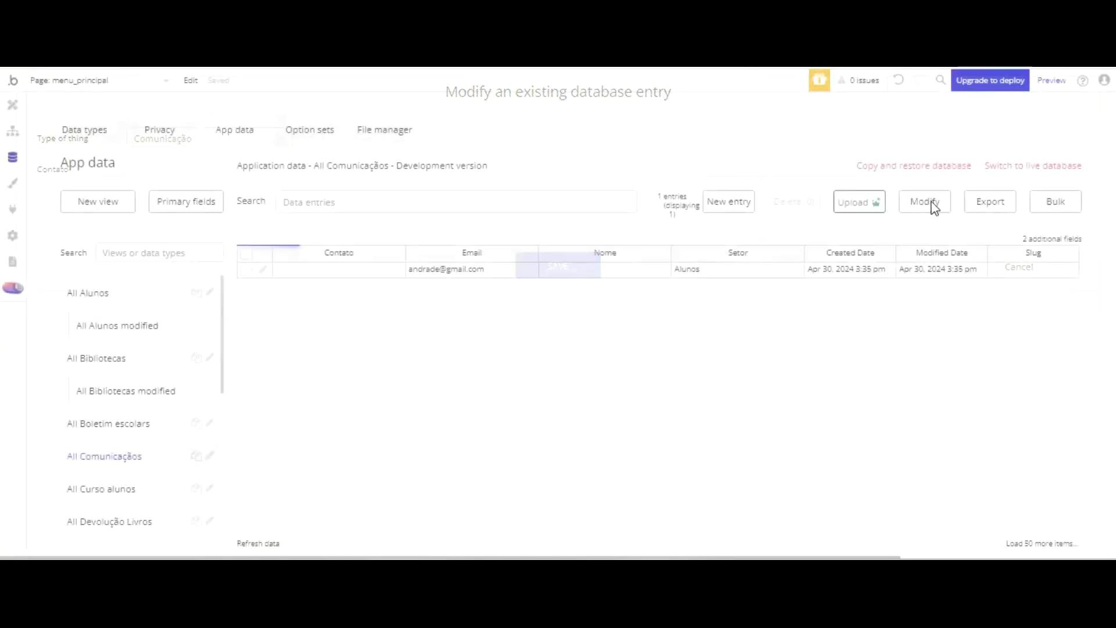
click(112, 296)
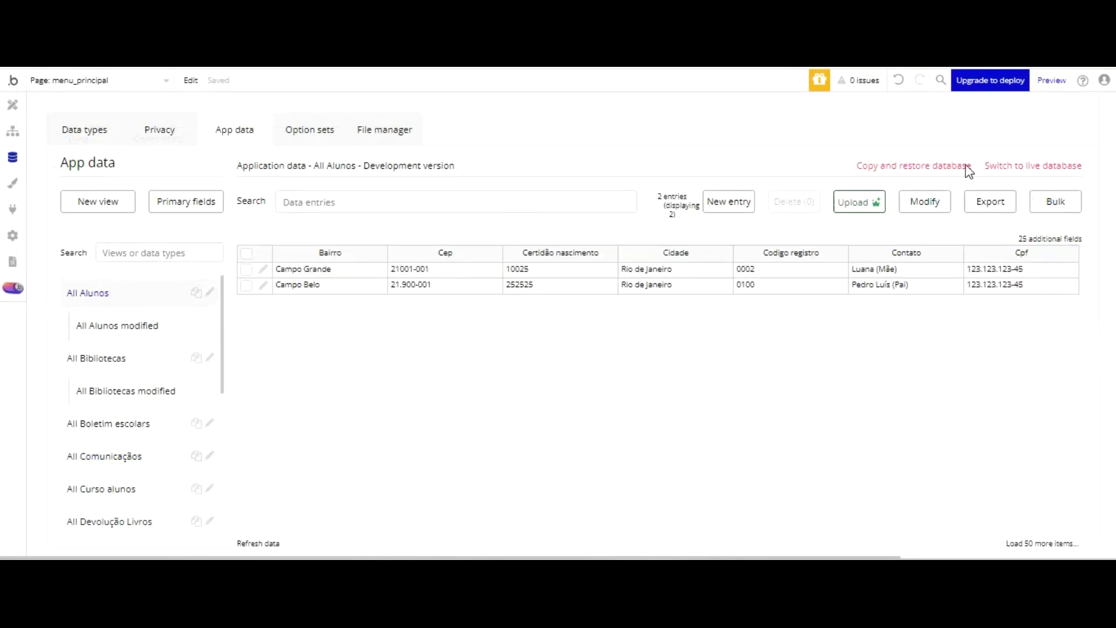
- Copy the mobile phone number from the Campo Grande student entry and save it
click(263, 269)
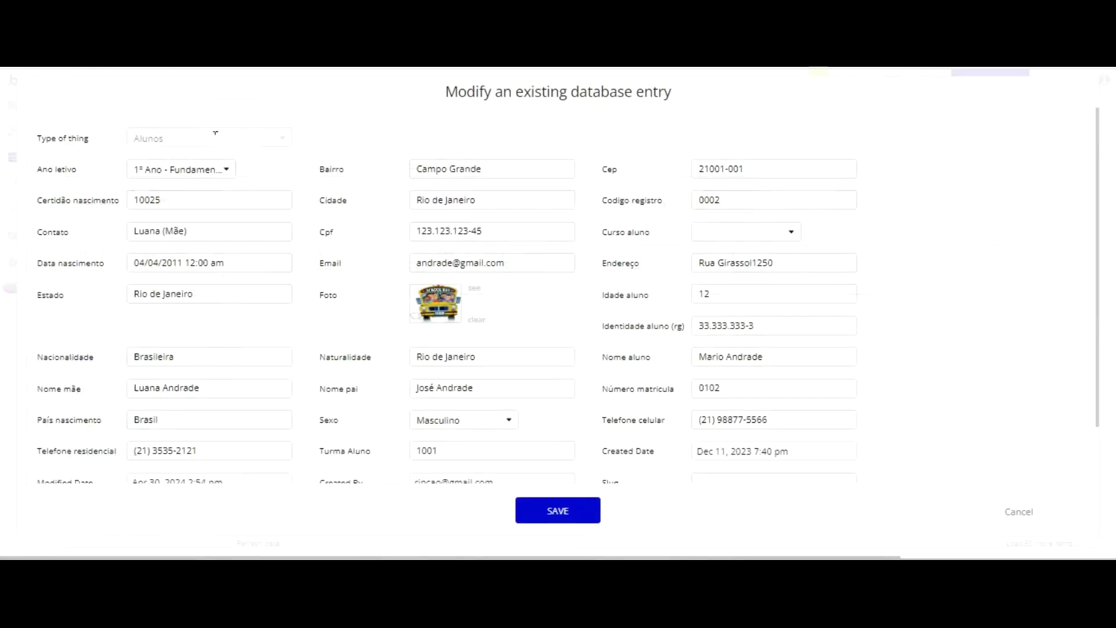
click(211, 232)
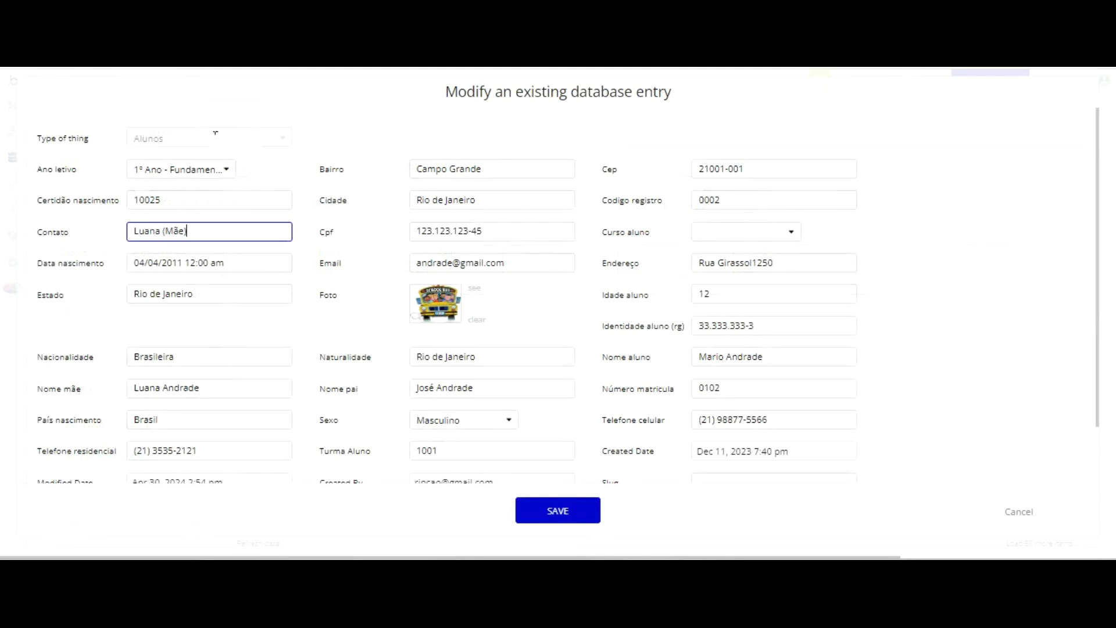
key(shift+Left)
key(shift+Left)
key(shift+Left)
key(shift+Left)
key(shift+Left)
key(shift+Left)
key(shift+Left)
key(shift+Left)
key(shift+Left)
key(shift+Left)
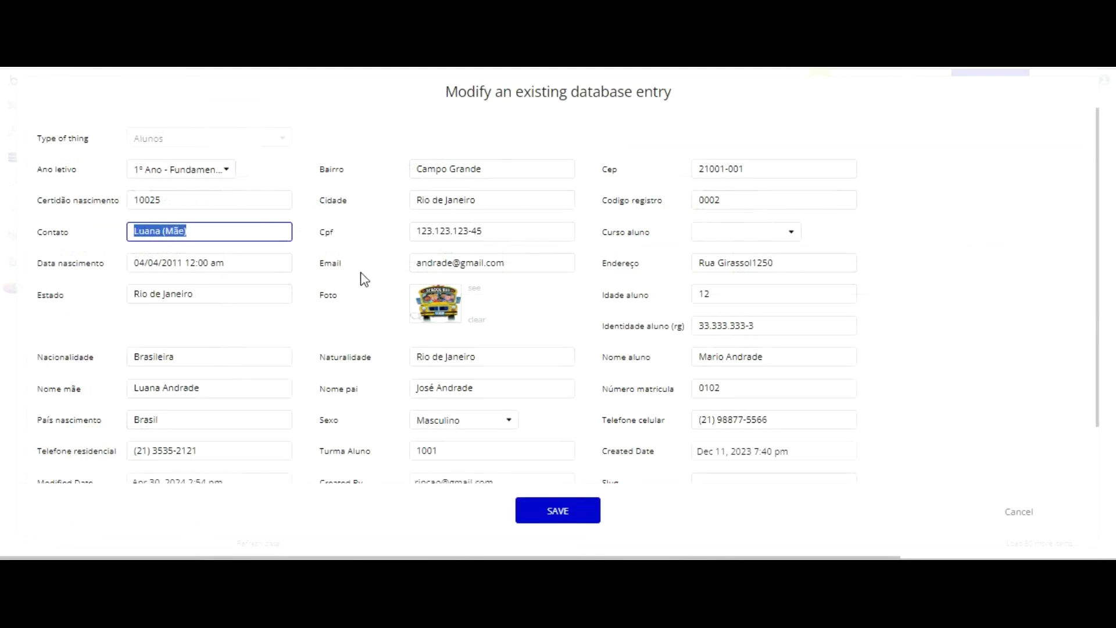
scroll(601, 263, down, 1)
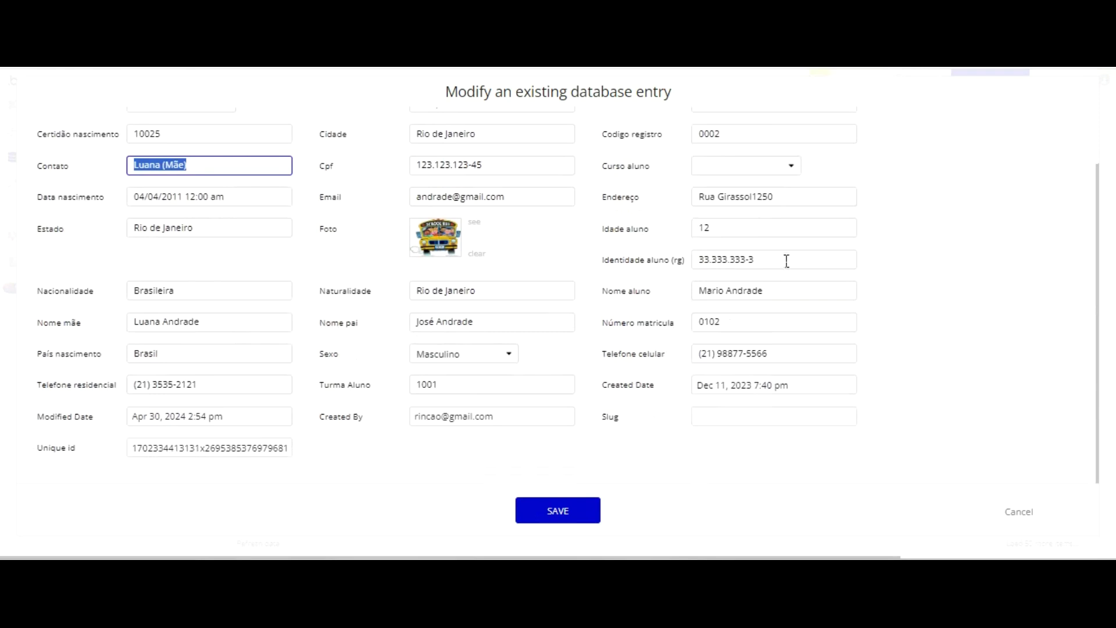
drag(768, 354, 696, 354)
key(ctrl+c)
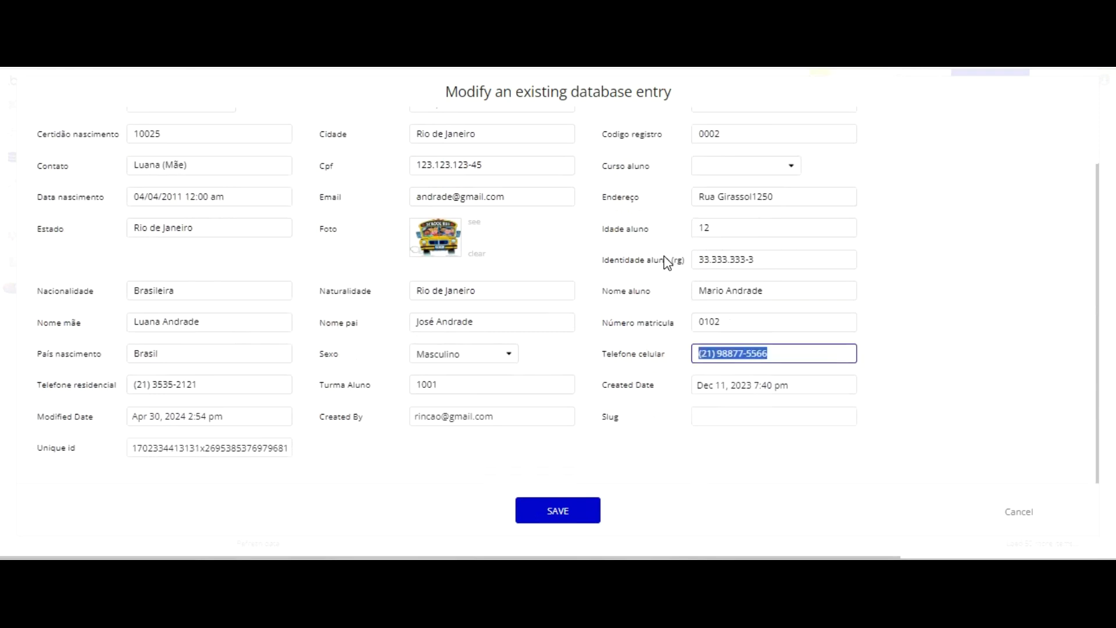
click(557, 510)
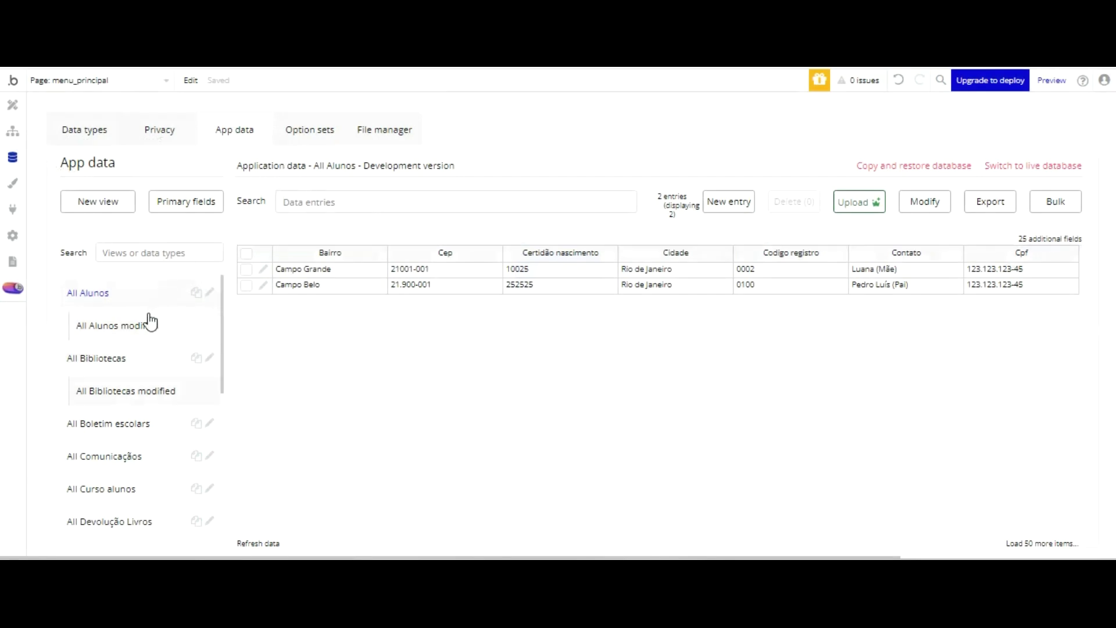
- Paste the phone number into the Comunicação entry's Contato field and save
click(119, 456)
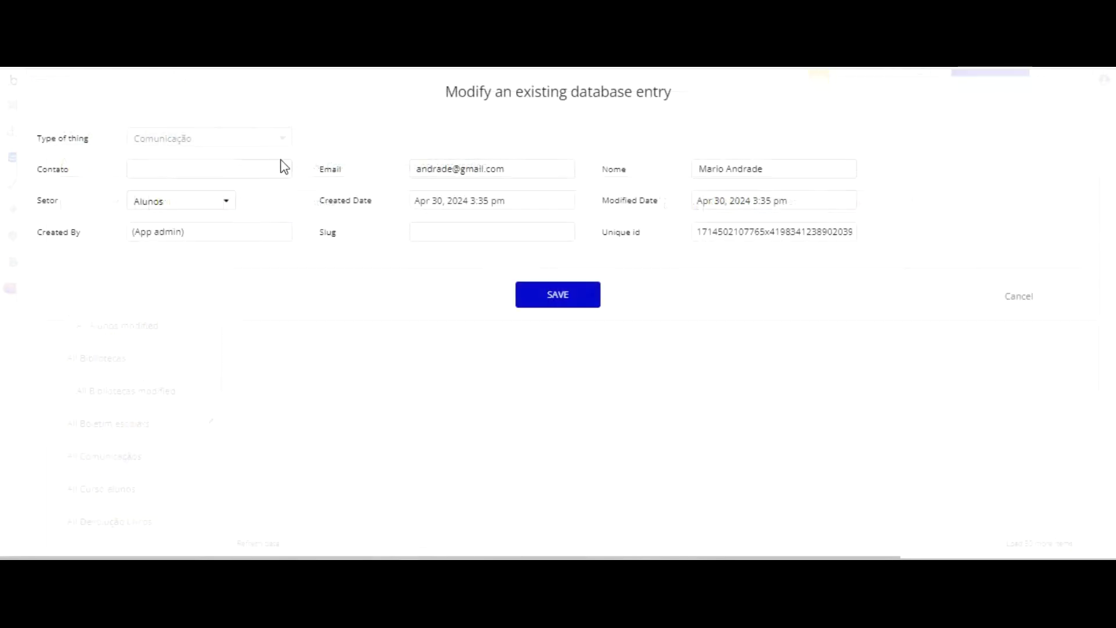
click(221, 169)
key(ctrl+v)
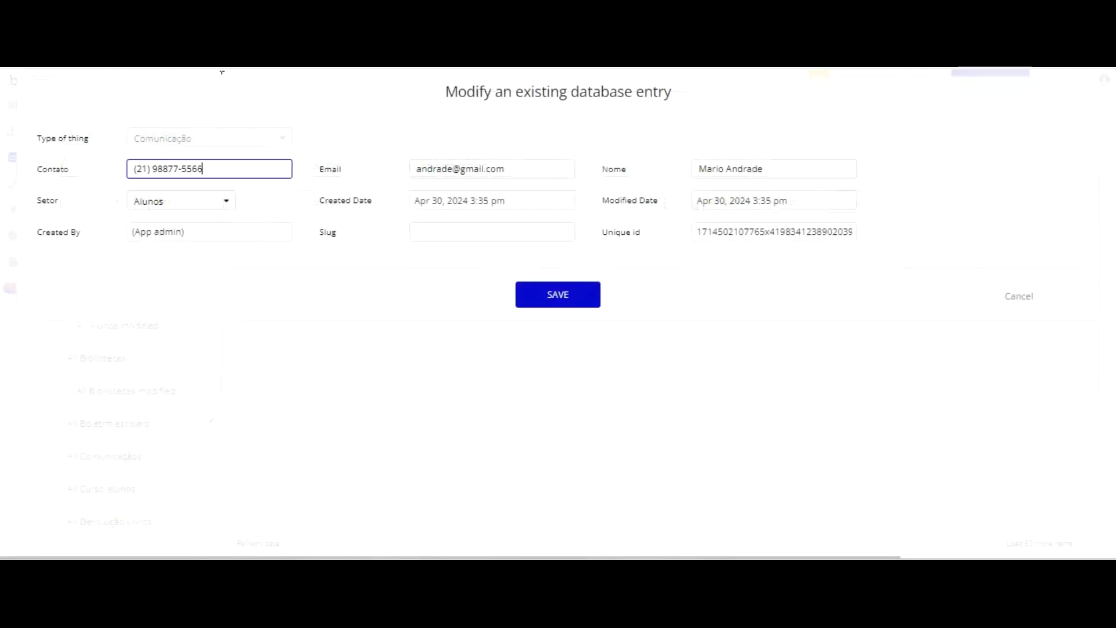
click(575, 291)
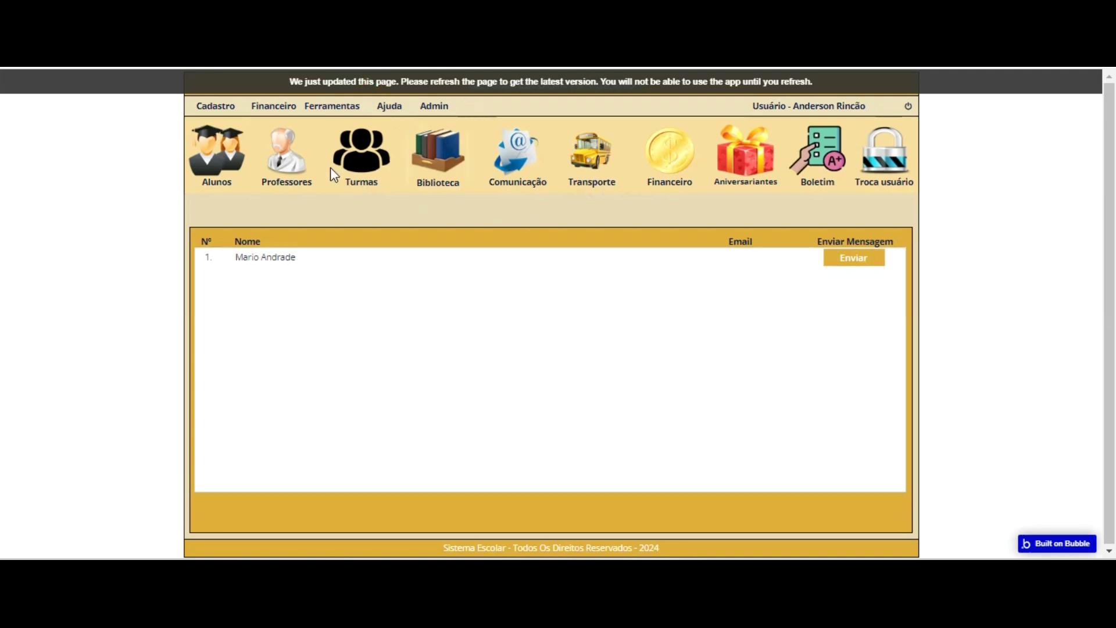
- Reload the running app and open its Comunicação panel to check the student contact
key(F5)
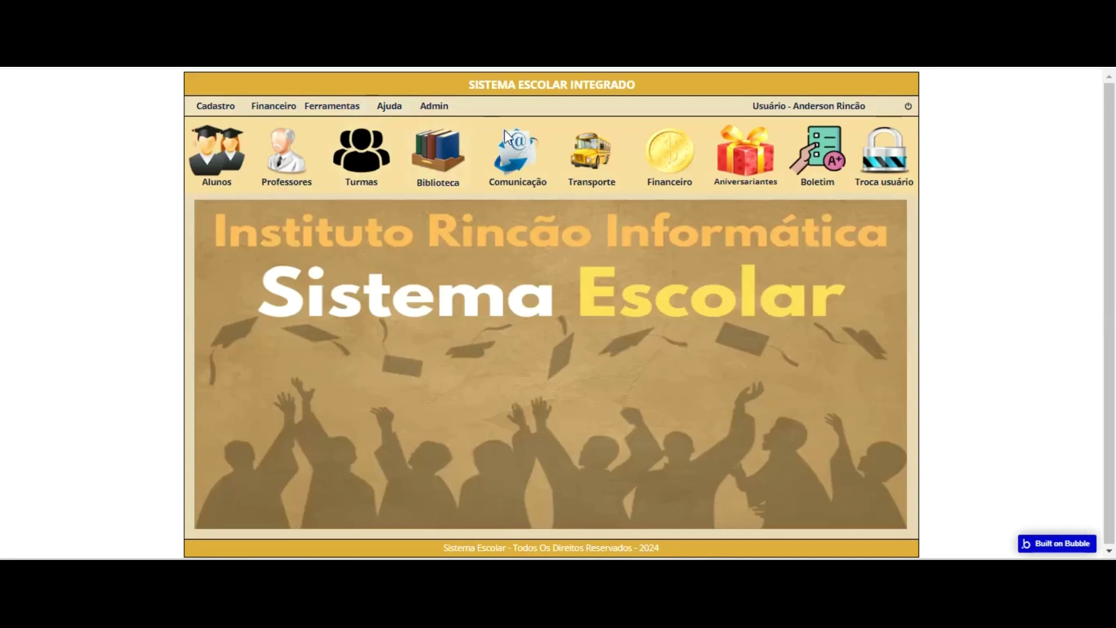
click(518, 152)
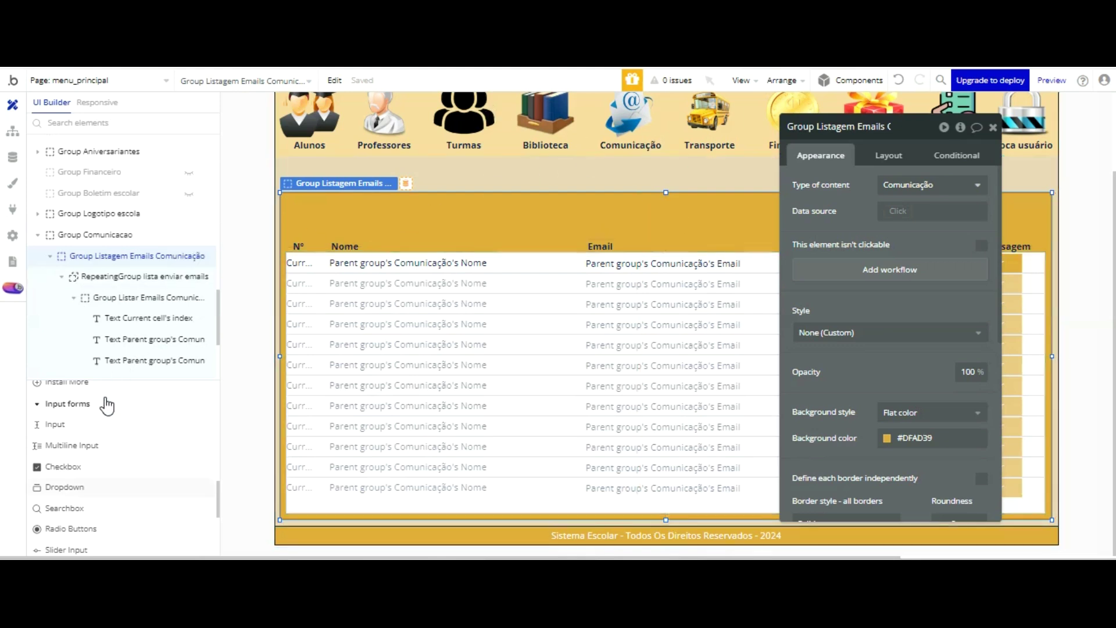
- Draw a new dropdown above the Comunicação email list and select it
click(78, 487)
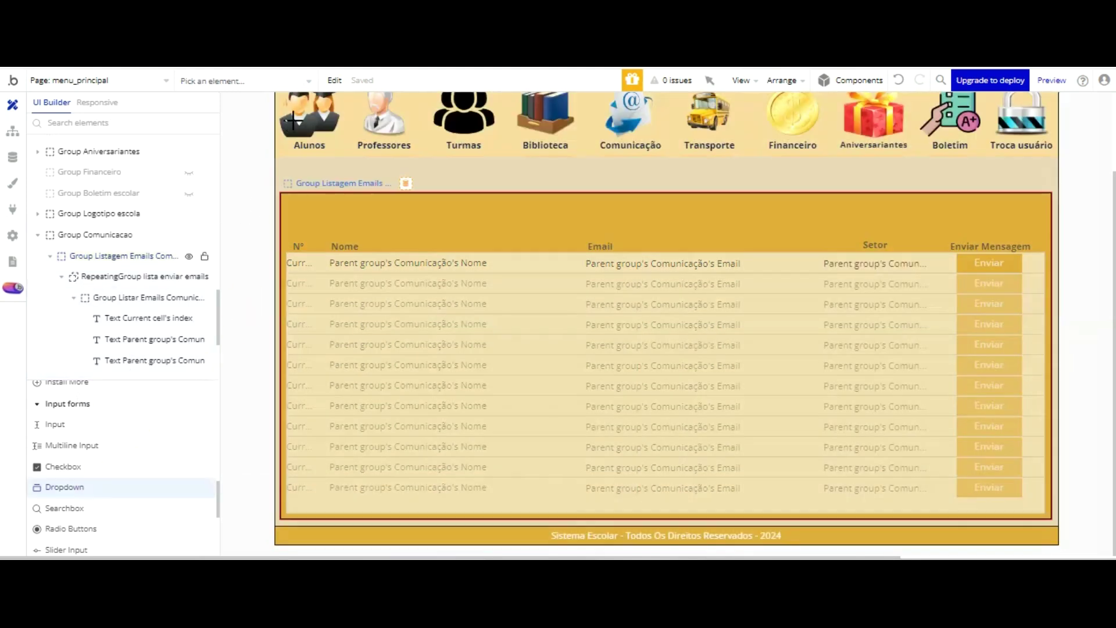
drag(291, 118, 496, 139)
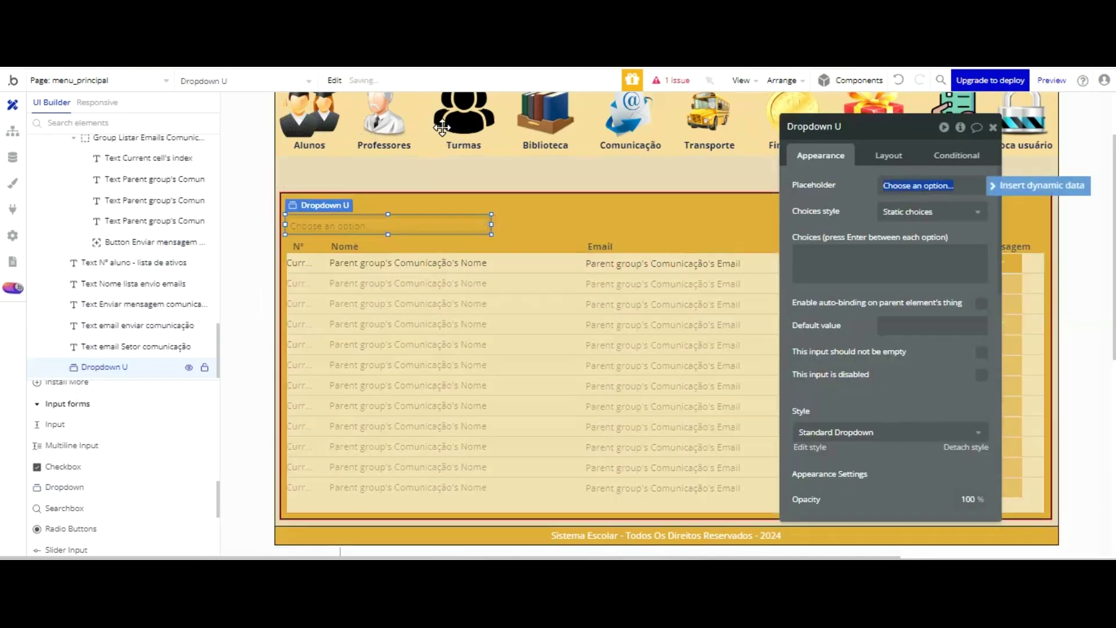
drag(442, 128, 438, 128)
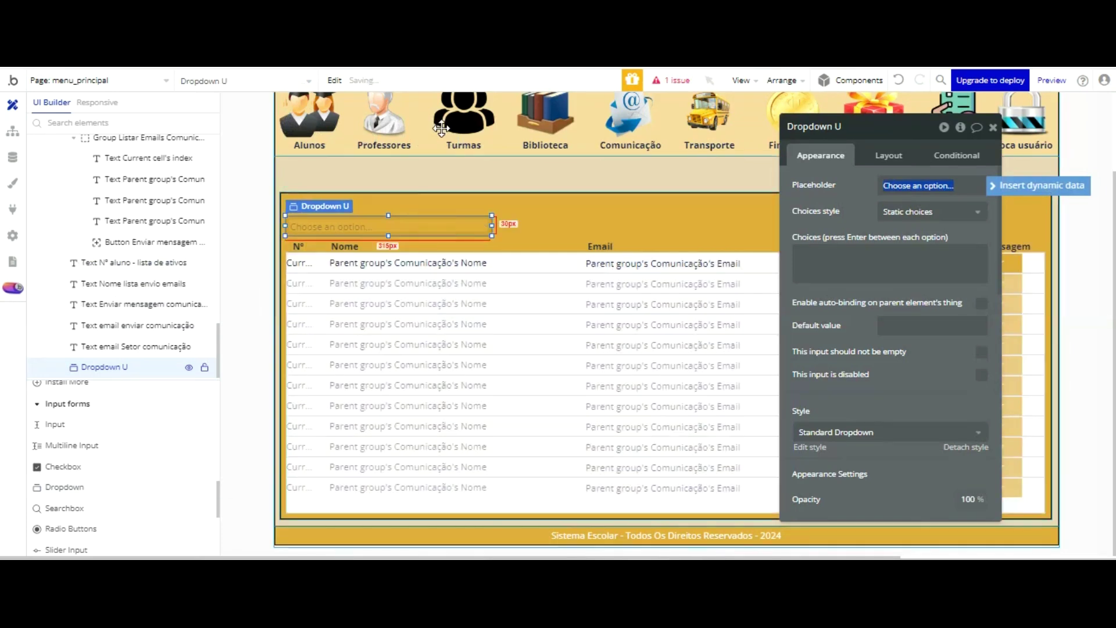
text(Selecione o Seotr)
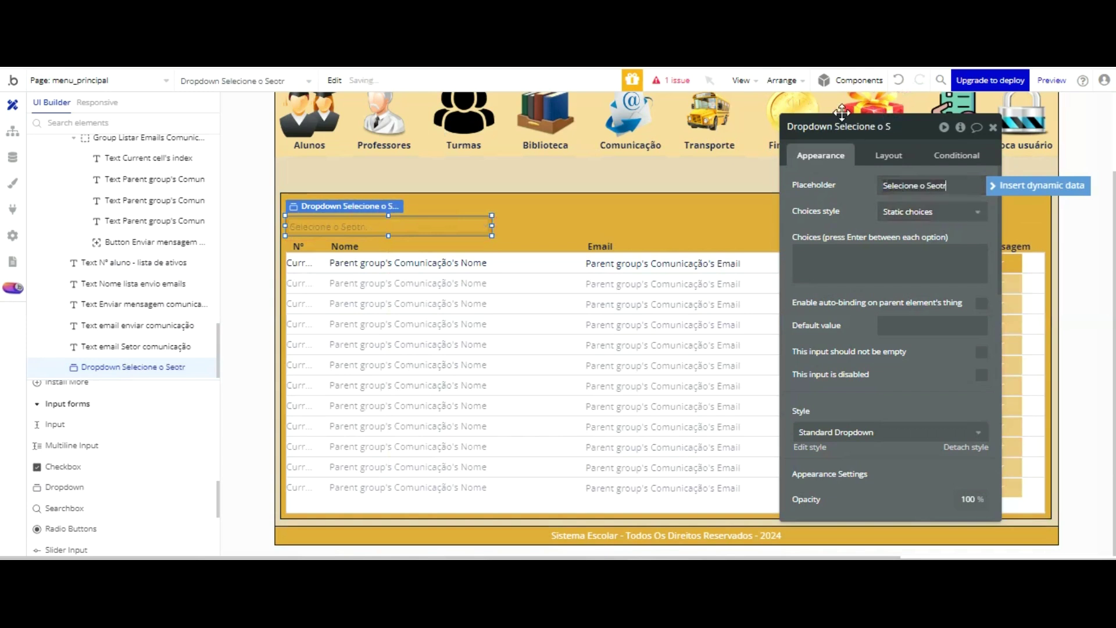
key(Delete)
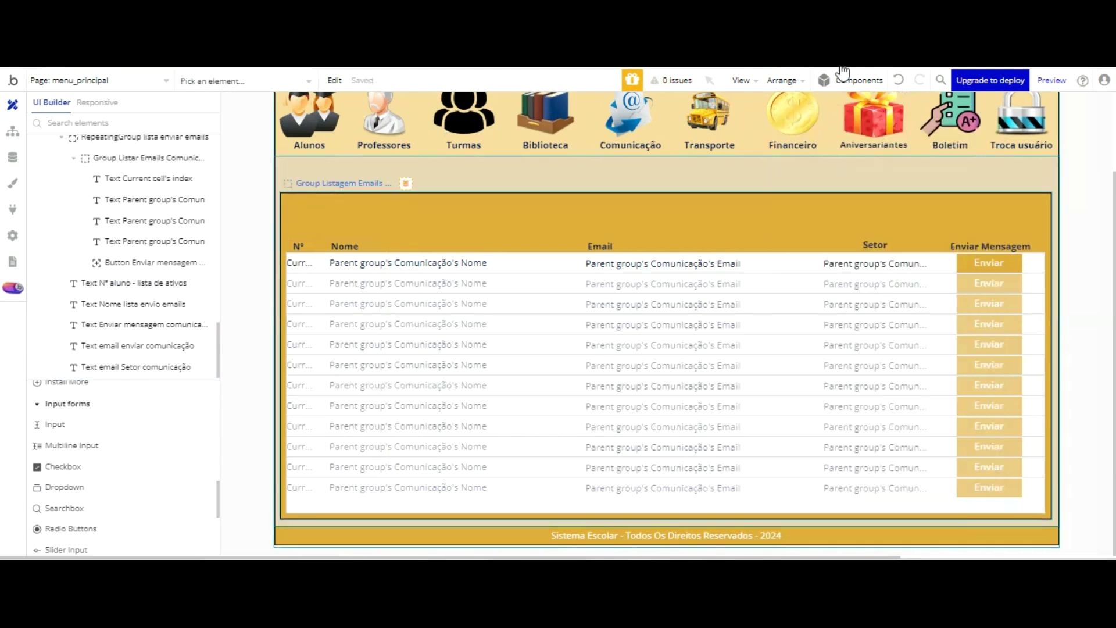
click(898, 80)
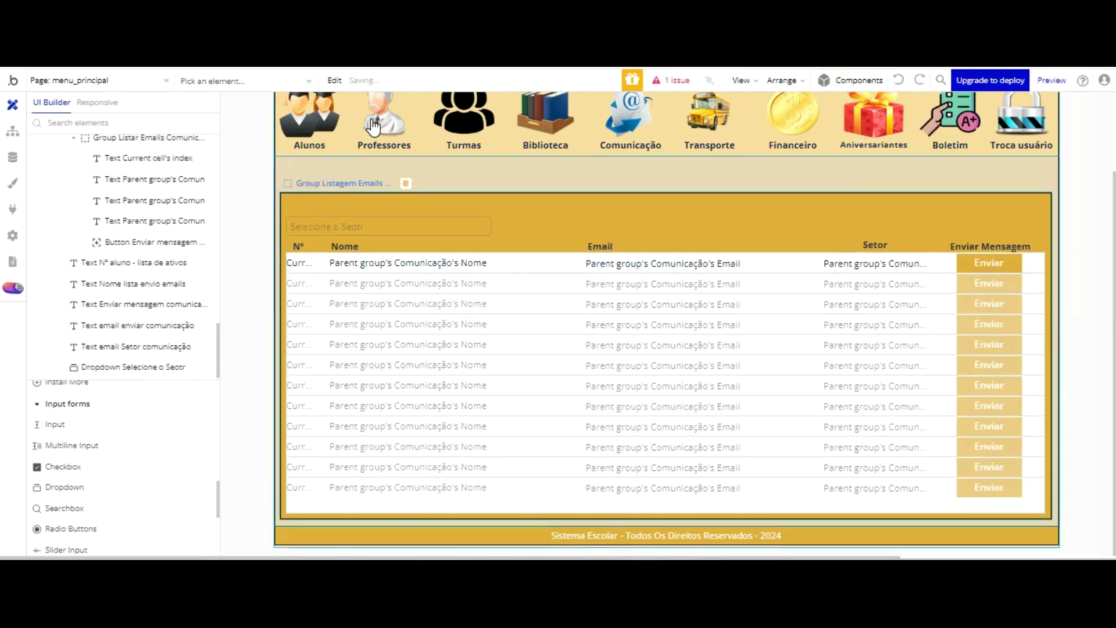
click(372, 216)
click(372, 222)
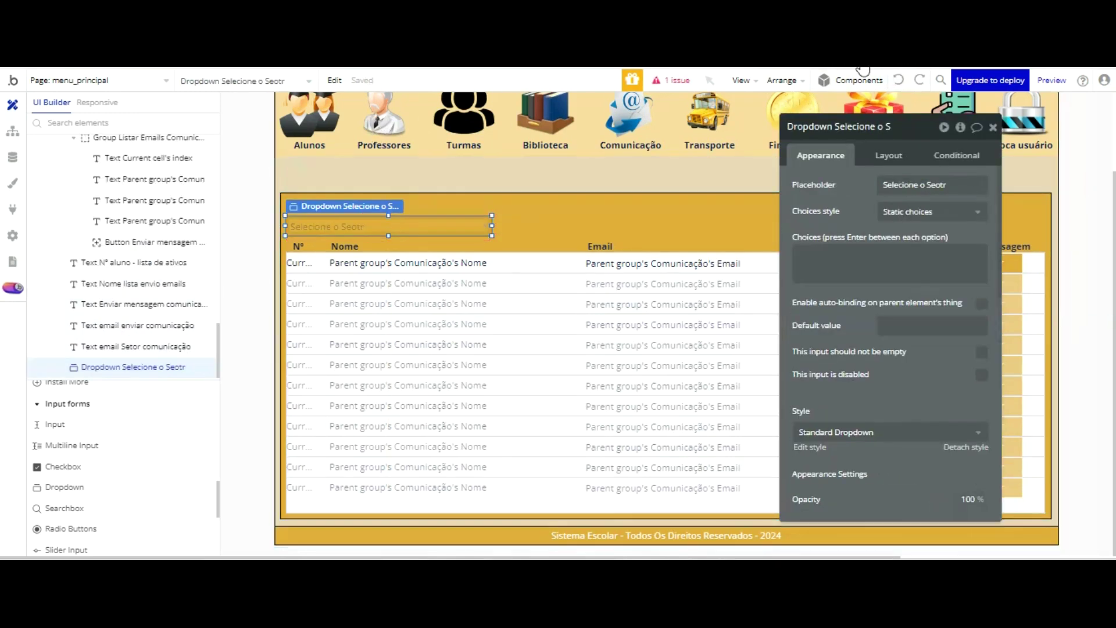
- Rename the dropdown to Dropdown Setor comunicação and set its placeholder to Selecione o Setor
click(896, 126)
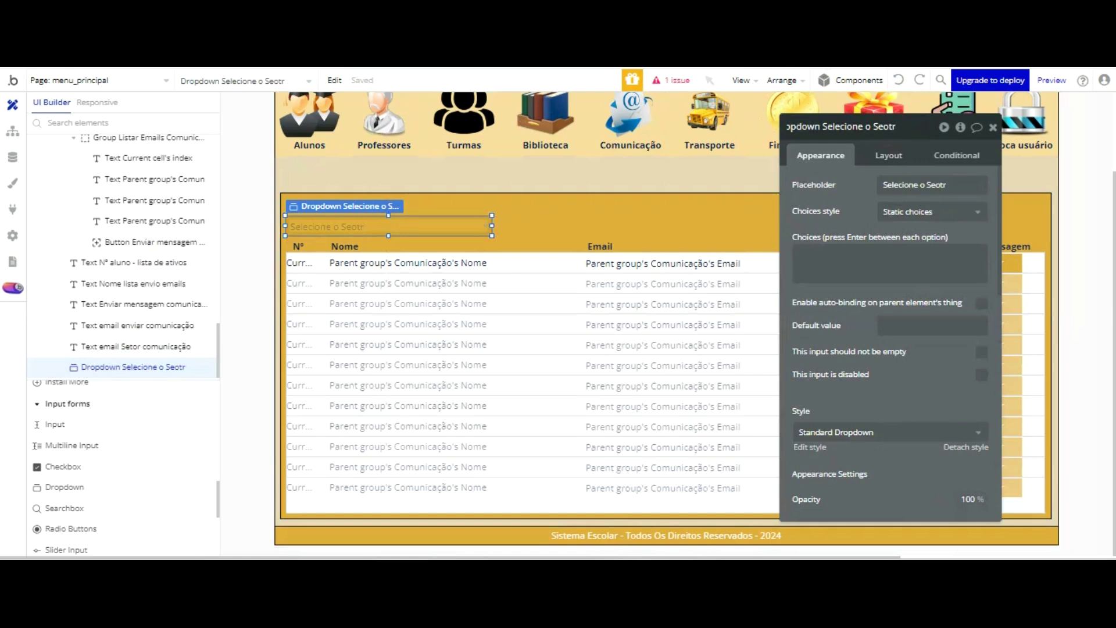
key(BackSpace)
key(BackSpace)
key(BackSpace)
key(BackSpace)
key(BackSpace)
key(BackSpace)
key(BackSpace)
key(BackSpace)
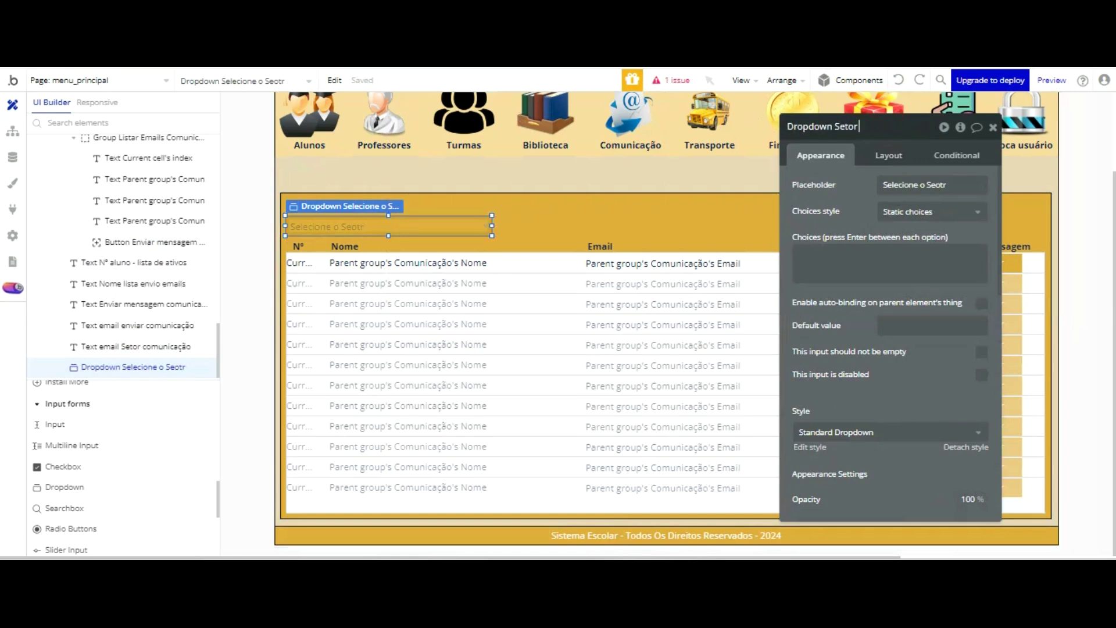
text(Setor comunicação)
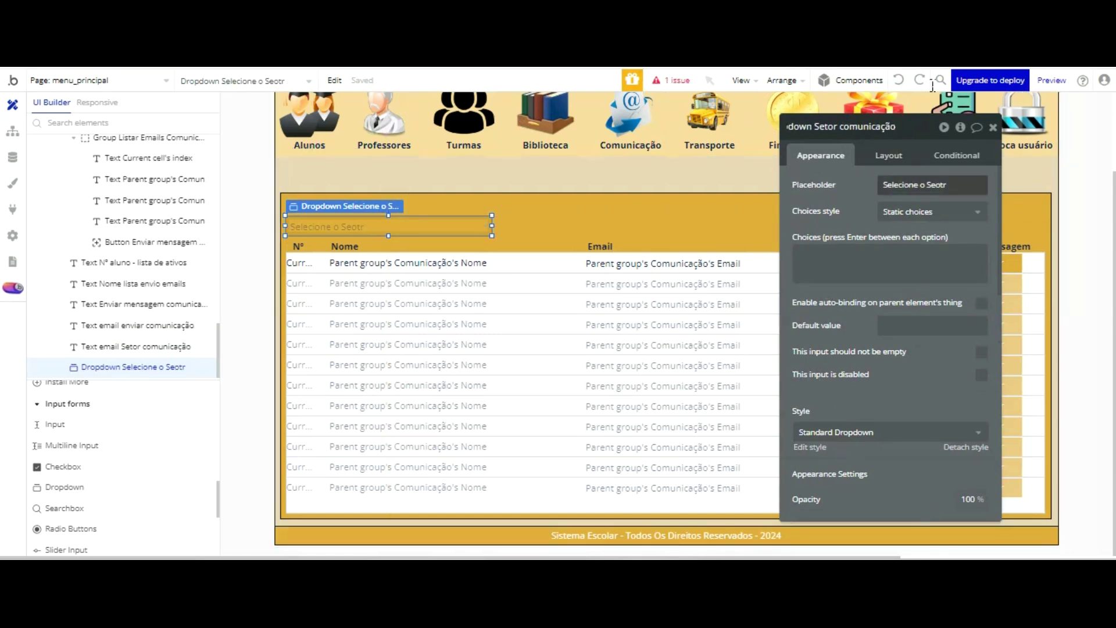
key(Tab)
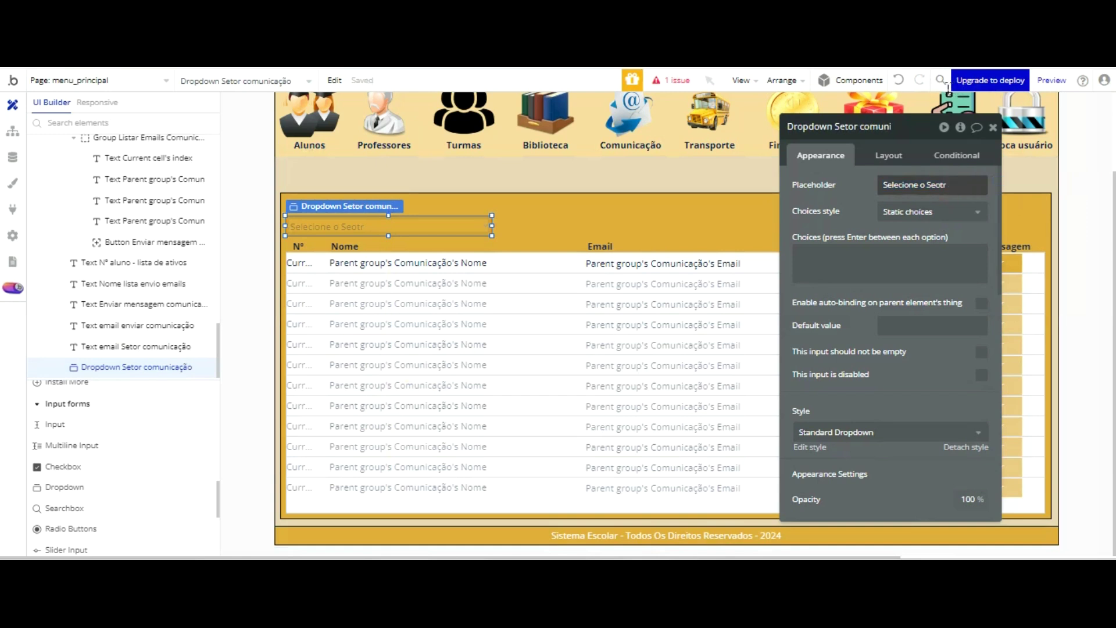
key(Right)
key(Right)
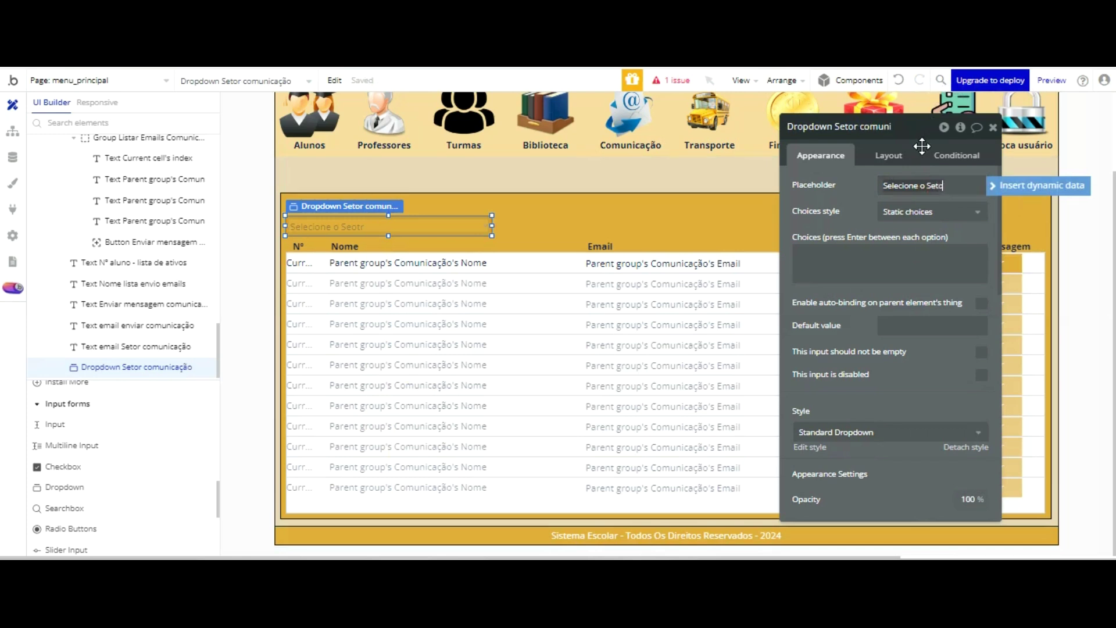
click(929, 213)
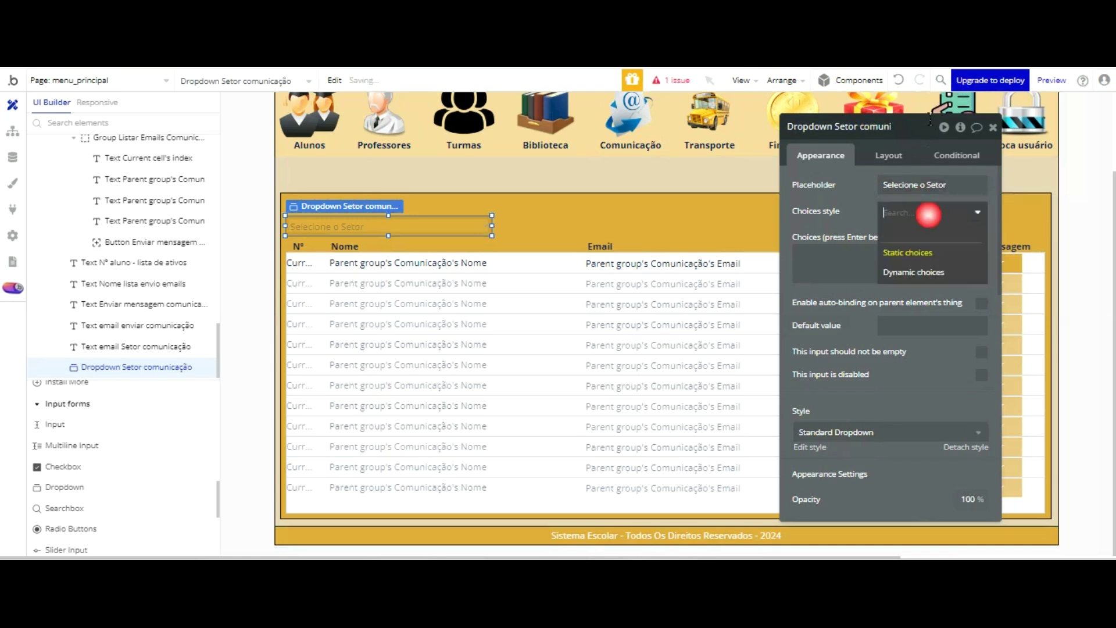
- Make the sector dropdown use All Comunicação as choices, captioned by each option's Display
click(927, 267)
click(911, 235)
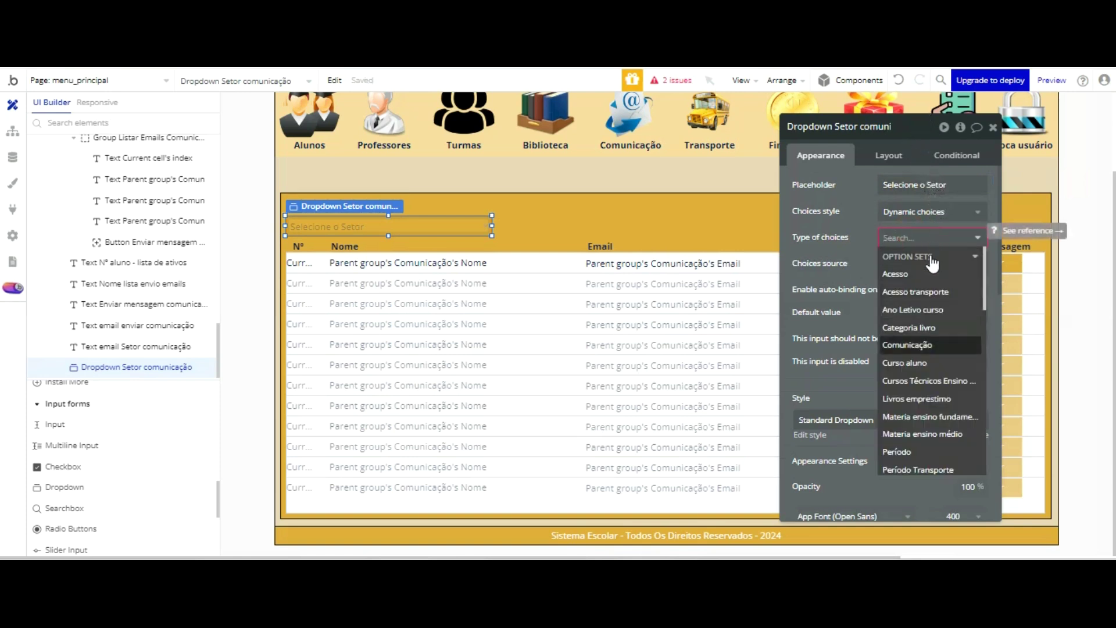
click(927, 347)
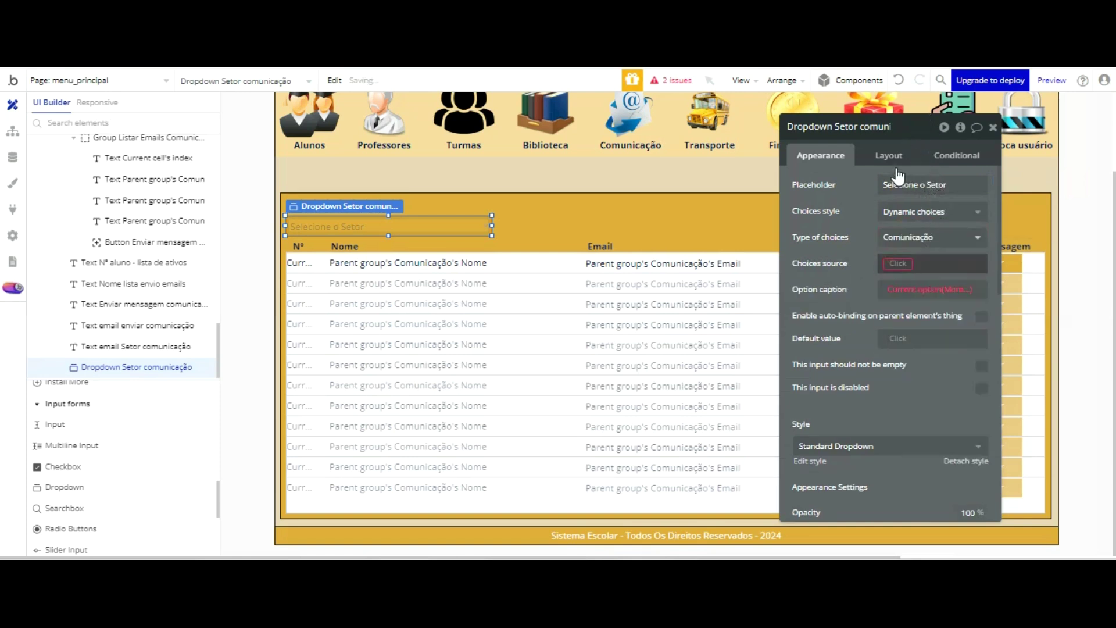
click(898, 264)
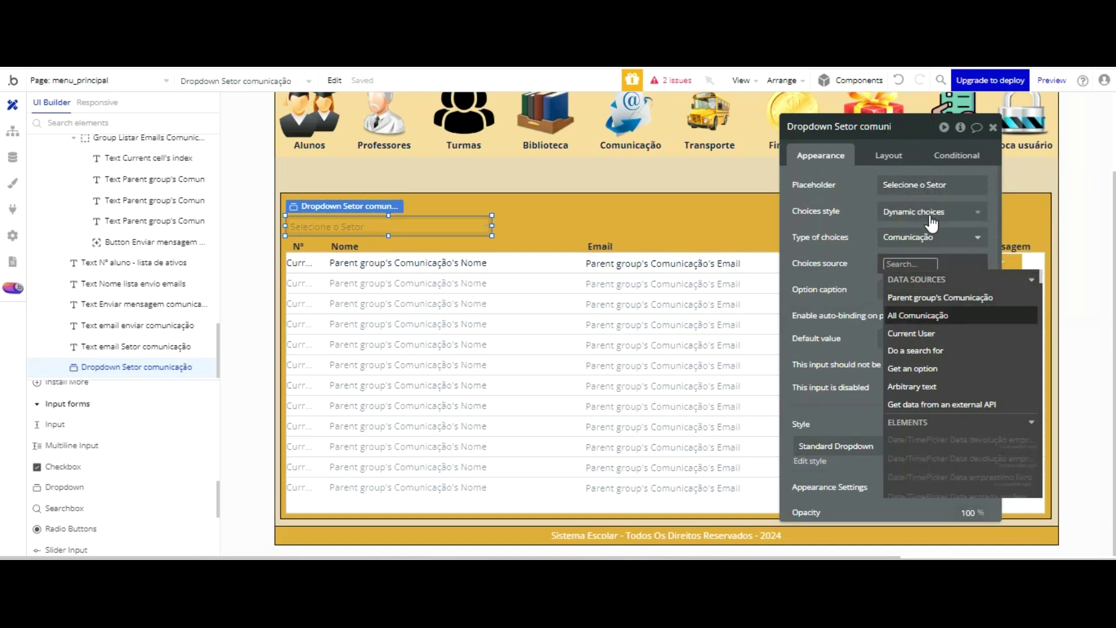
click(929, 315)
click(869, 174)
click(920, 292)
click(923, 205)
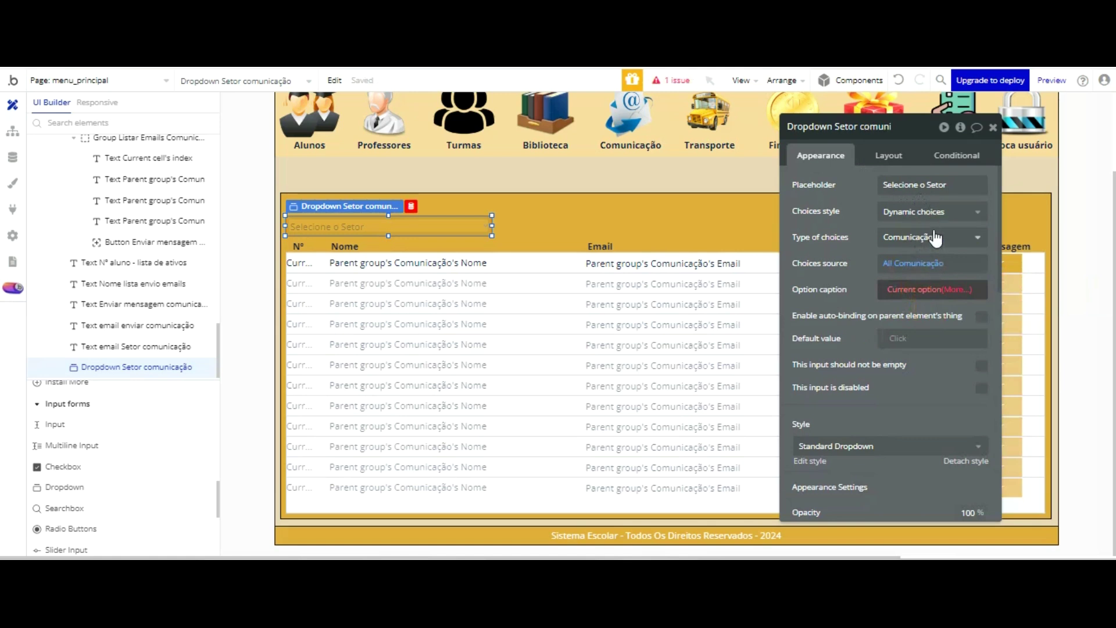
click(956, 290)
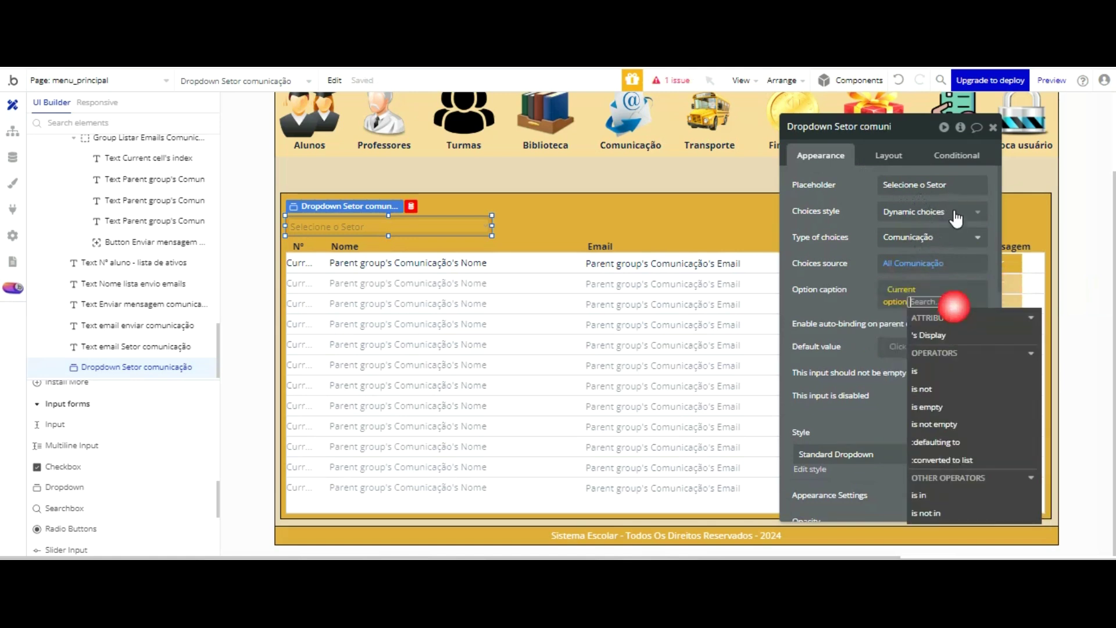
click(930, 334)
click(863, 200)
- Set the dropdown's style to None (Custom) with roundness 0 and a flat #E6E6E6 background
click(922, 386)
click(974, 459)
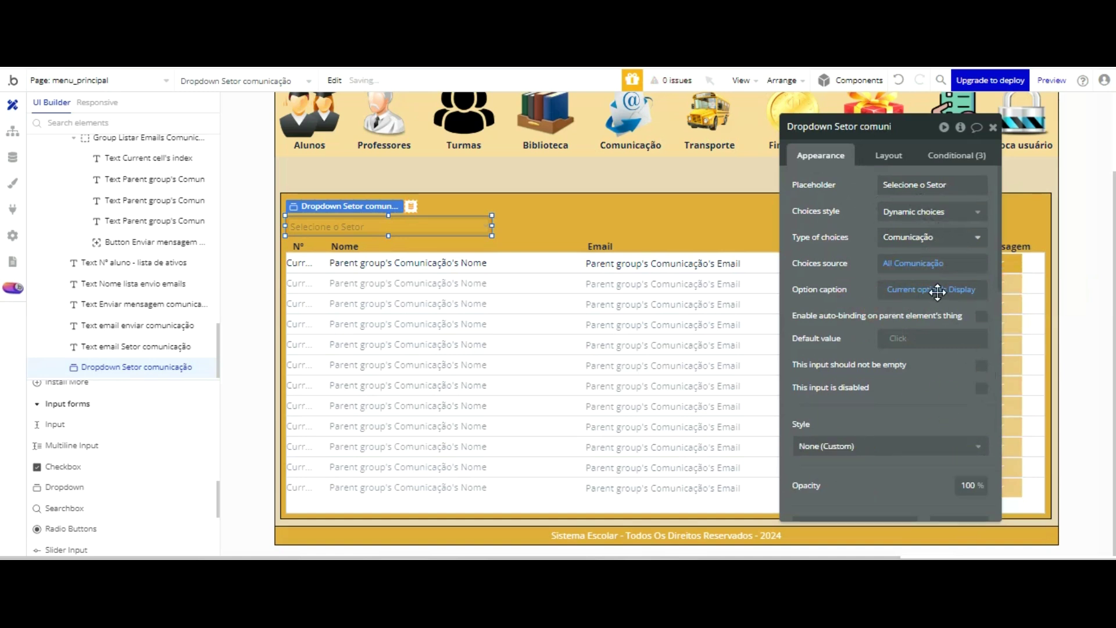
scroll(938, 292, down, 5)
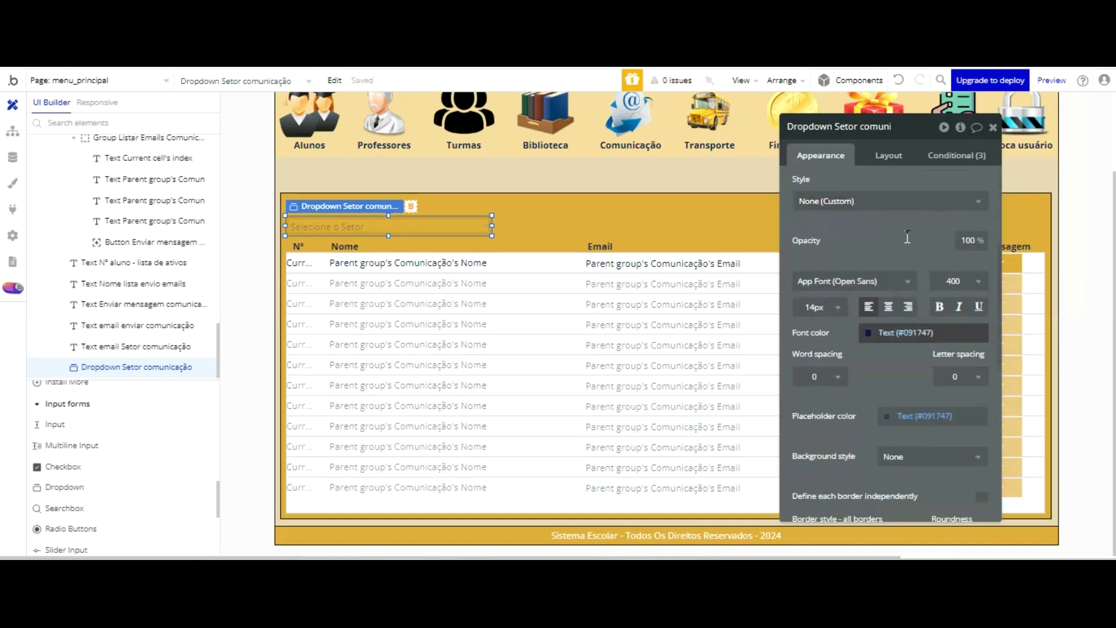
scroll(961, 308, down, 2)
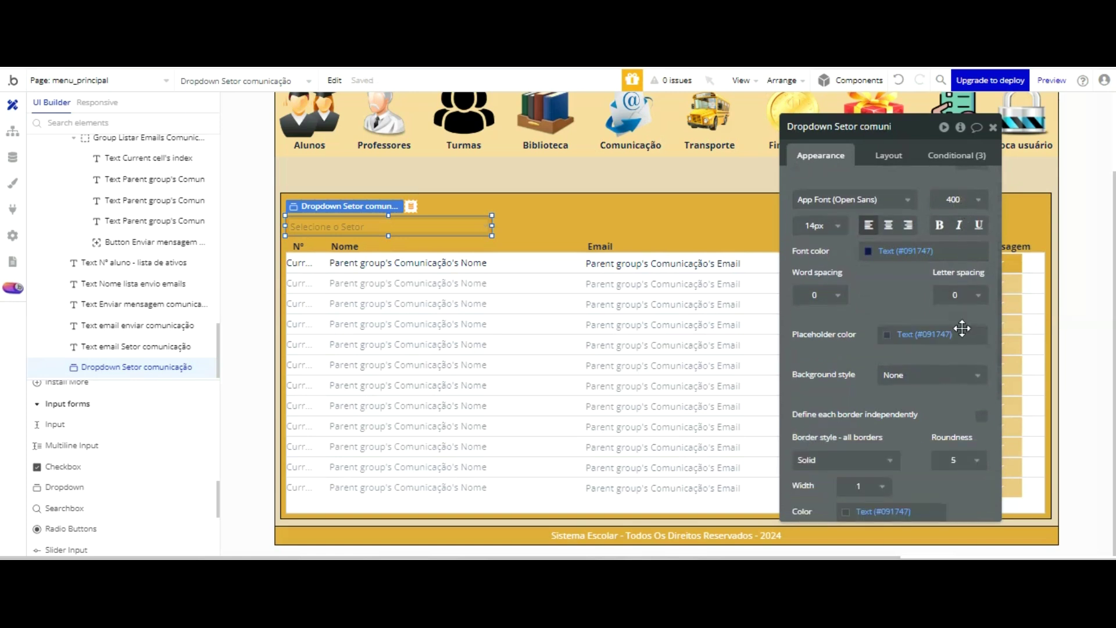
click(960, 461)
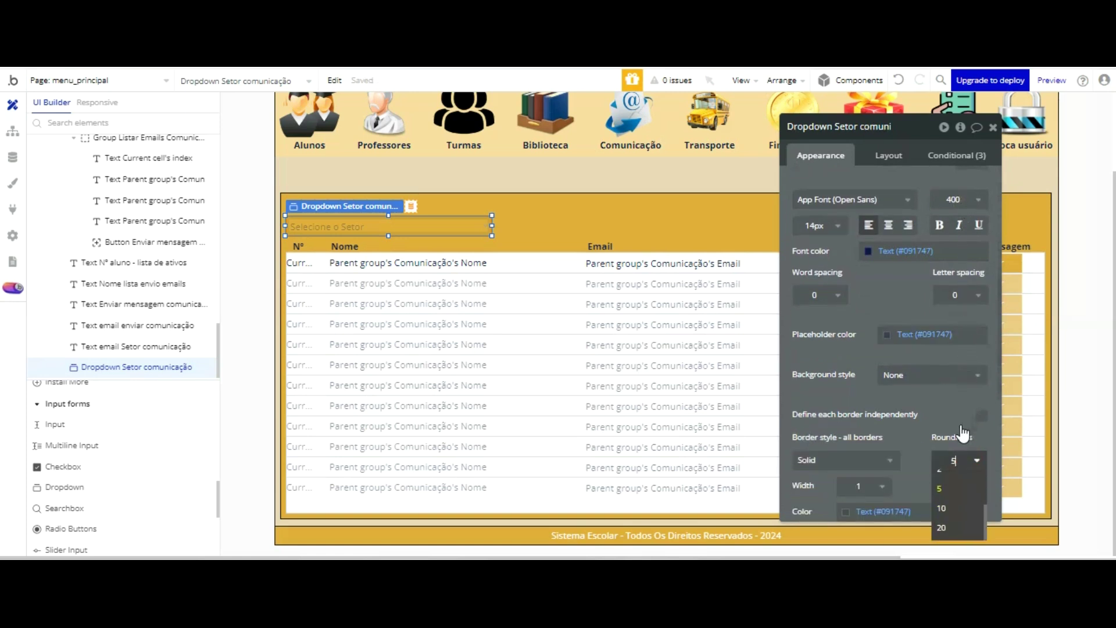
key(Up)
key(Up)
key(Up)
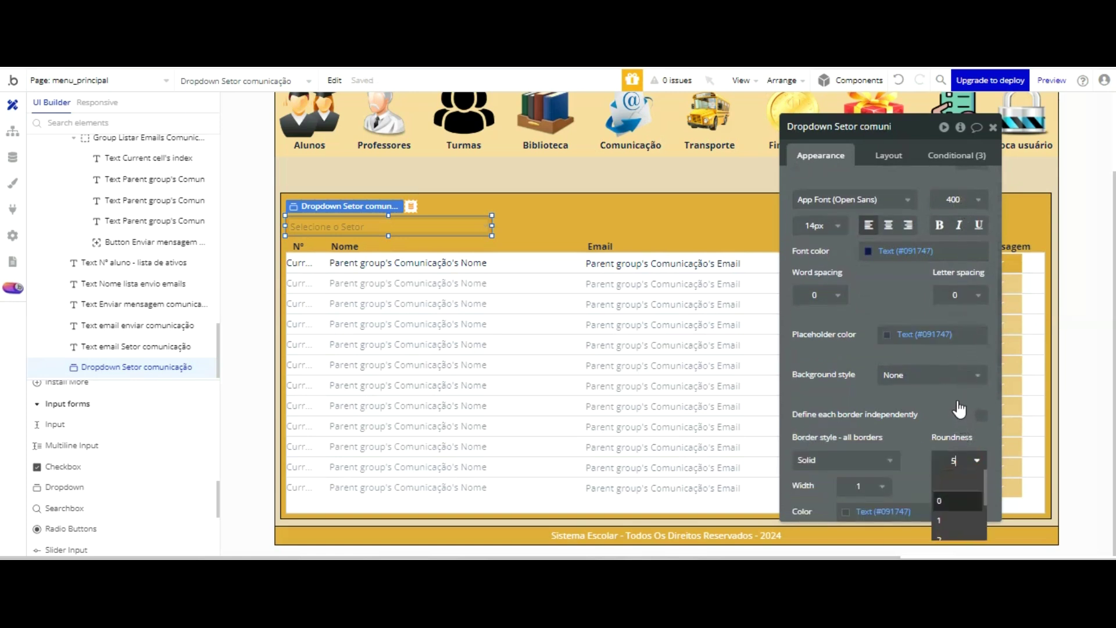
key(Return)
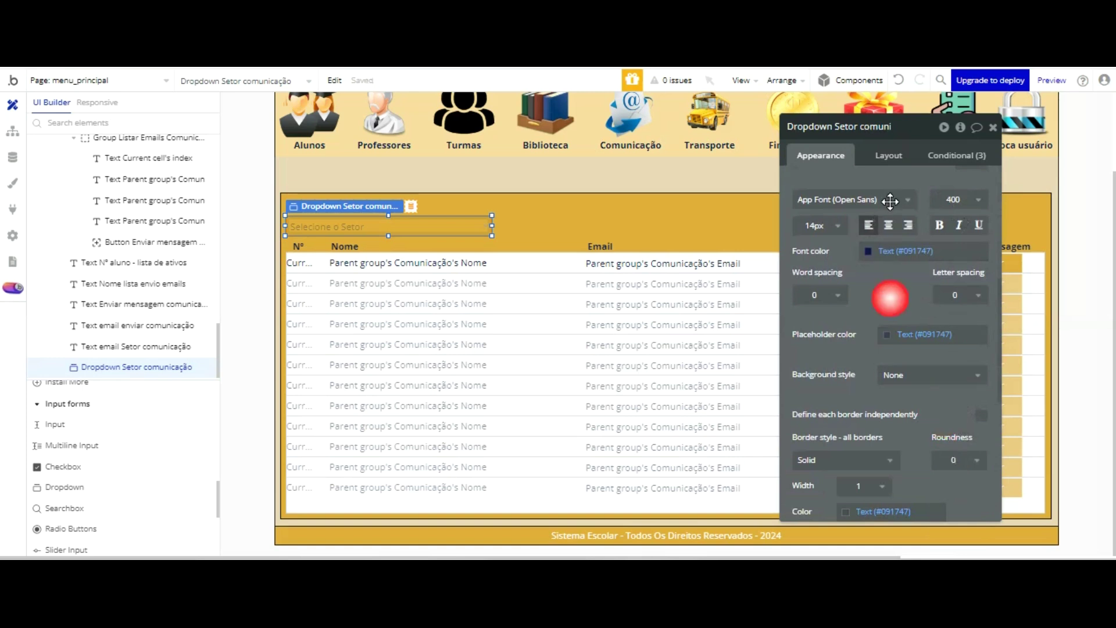
scroll(890, 201, up, 3)
scroll(890, 201, down, 3)
click(899, 375)
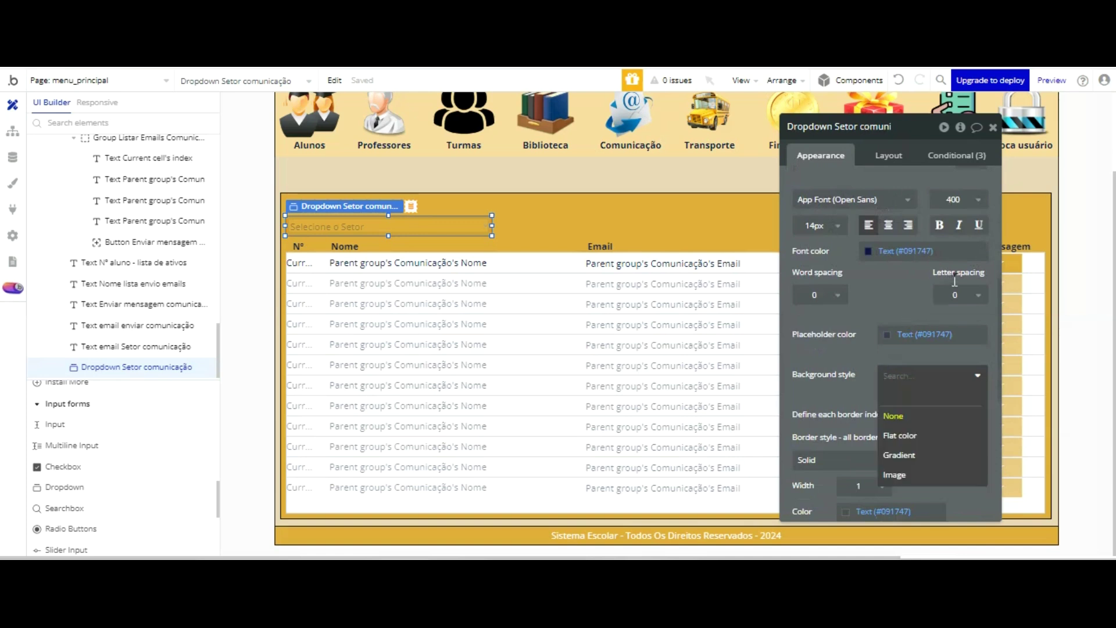
click(900, 435)
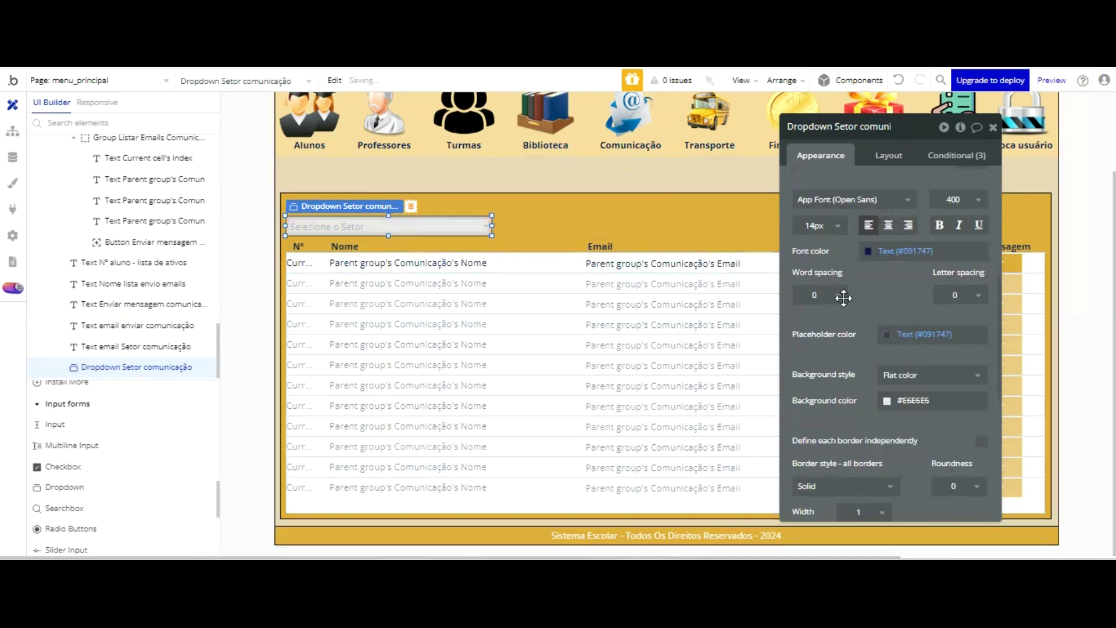
click(887, 400)
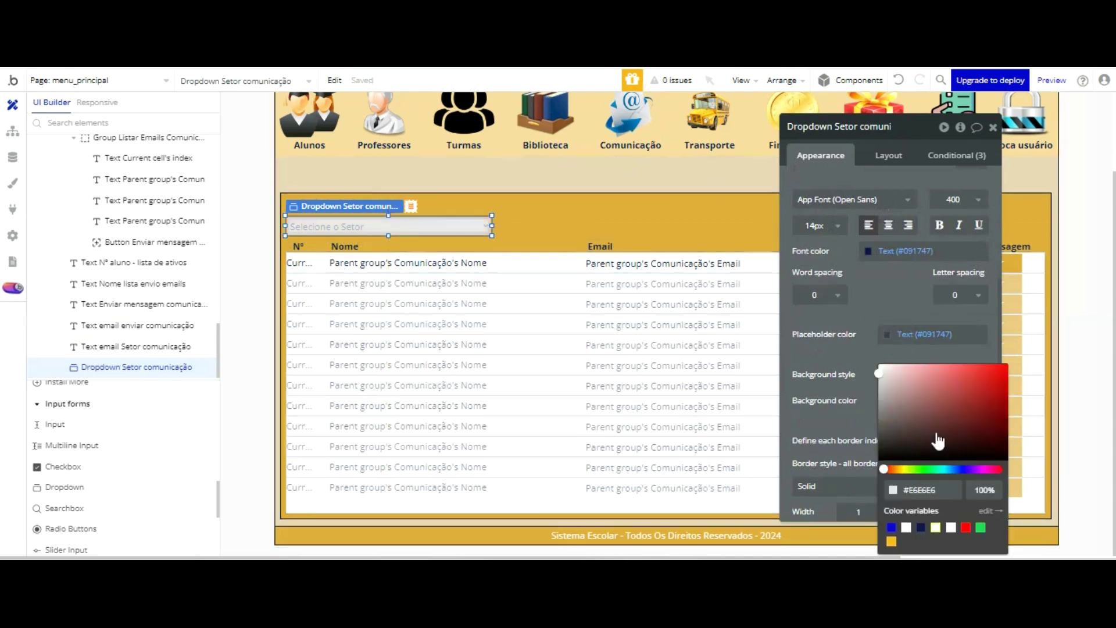
click(600, 211)
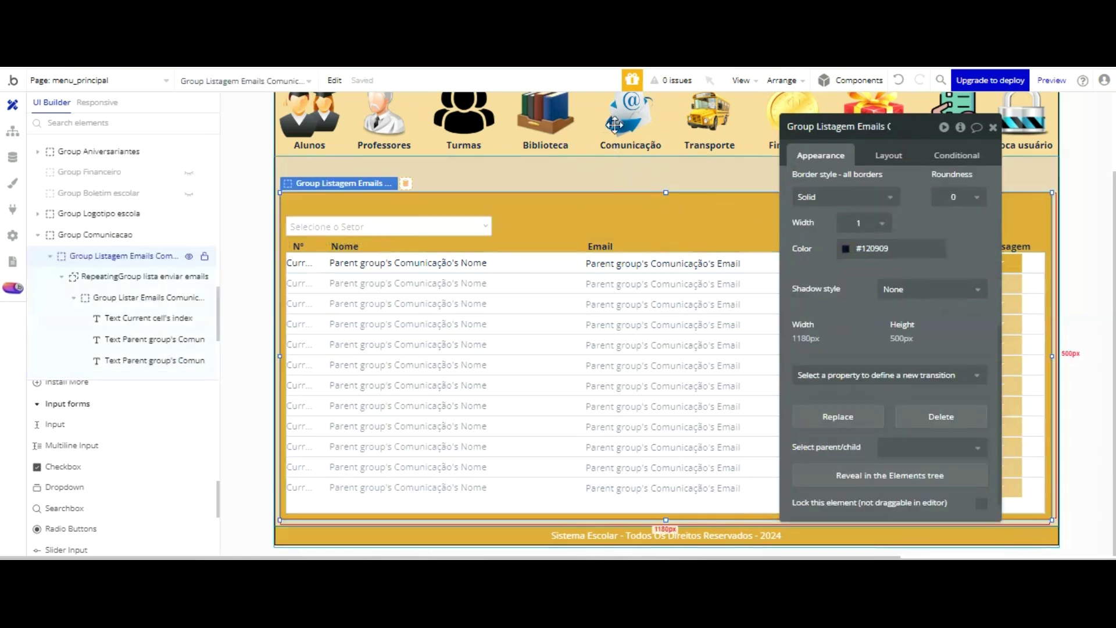
- Select the email list's repeating group and edit its Search for Comunicação data source
click(456, 225)
click(547, 214)
click(563, 297)
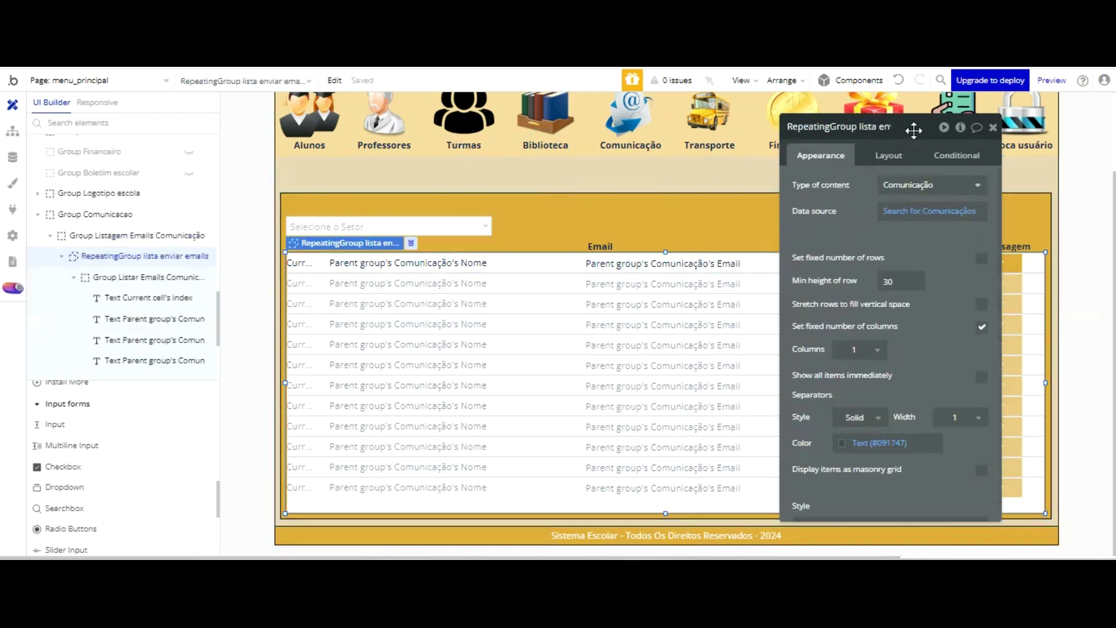
click(931, 211)
- Add the search constraint Setor = Dropdown Setor comunicação's value
click(657, 194)
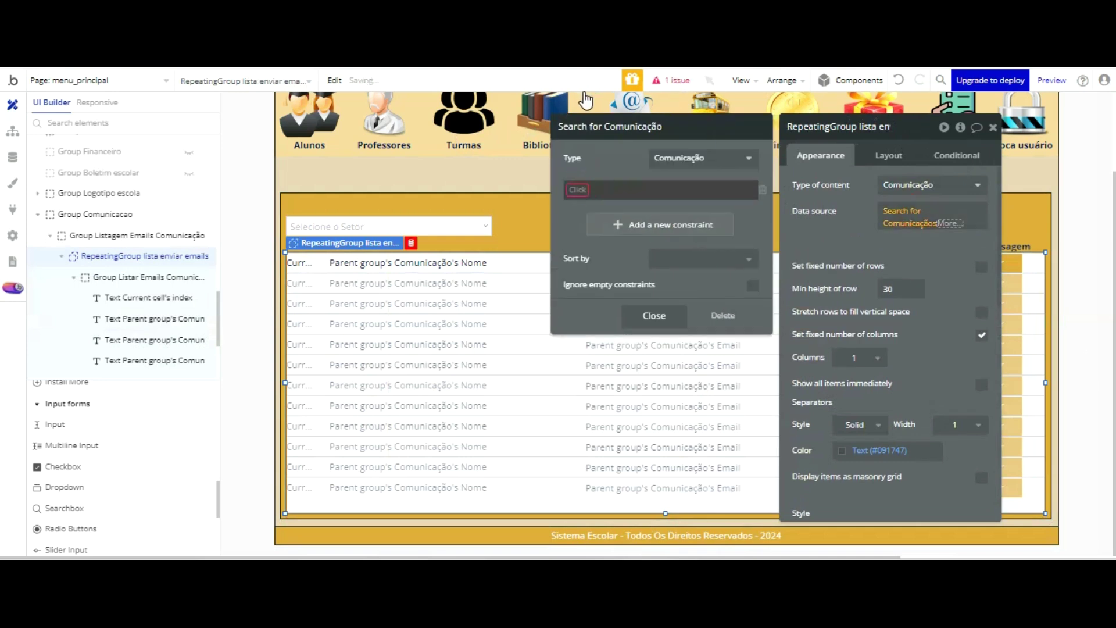
click(587, 249)
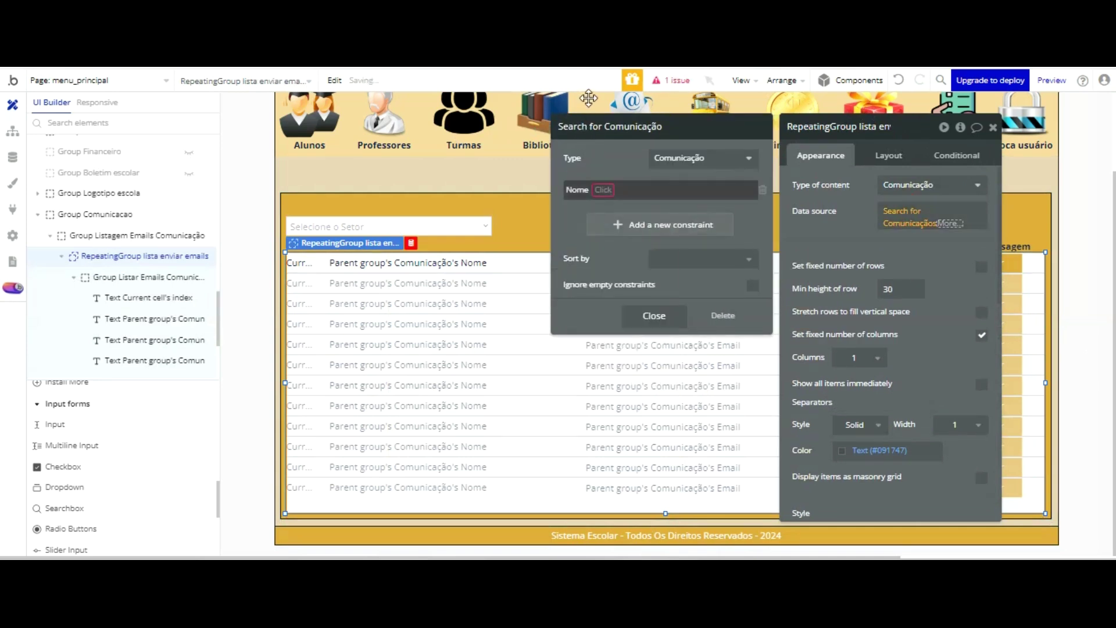
click(698, 187)
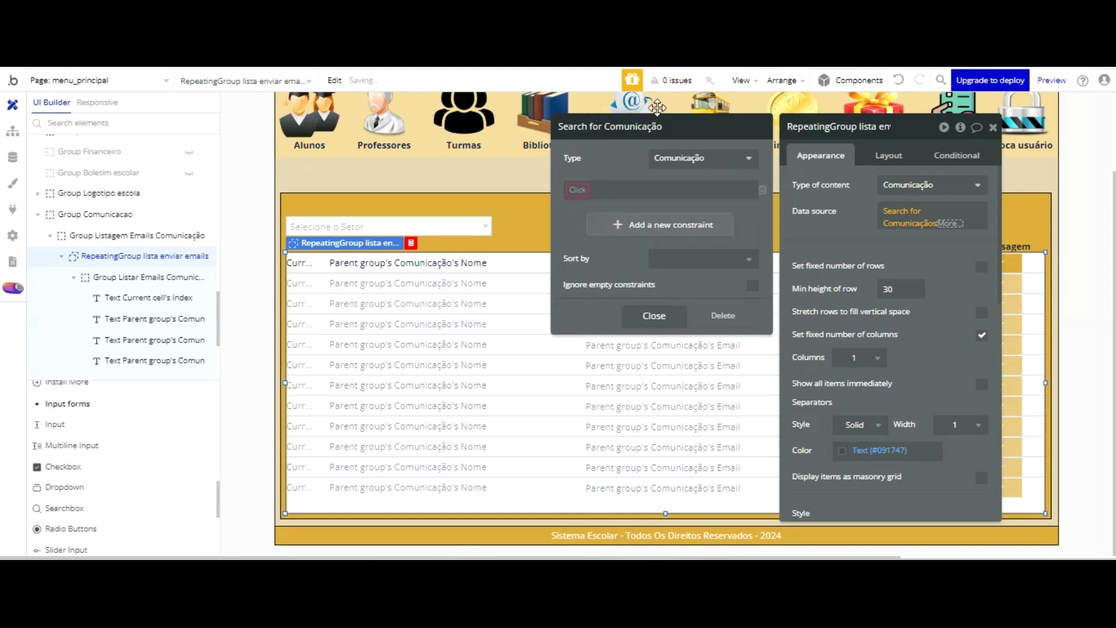
key(Down)
key(Down)
key(Down)
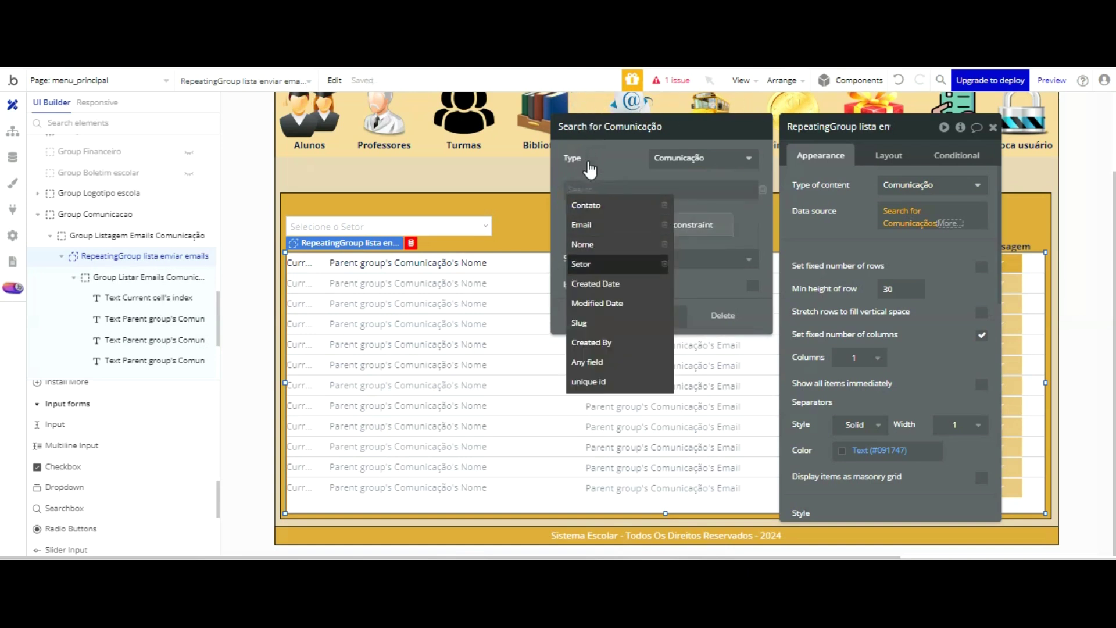
click(586, 264)
click(599, 193)
click(597, 205)
click(610, 189)
scroll(655, 189, down, 5)
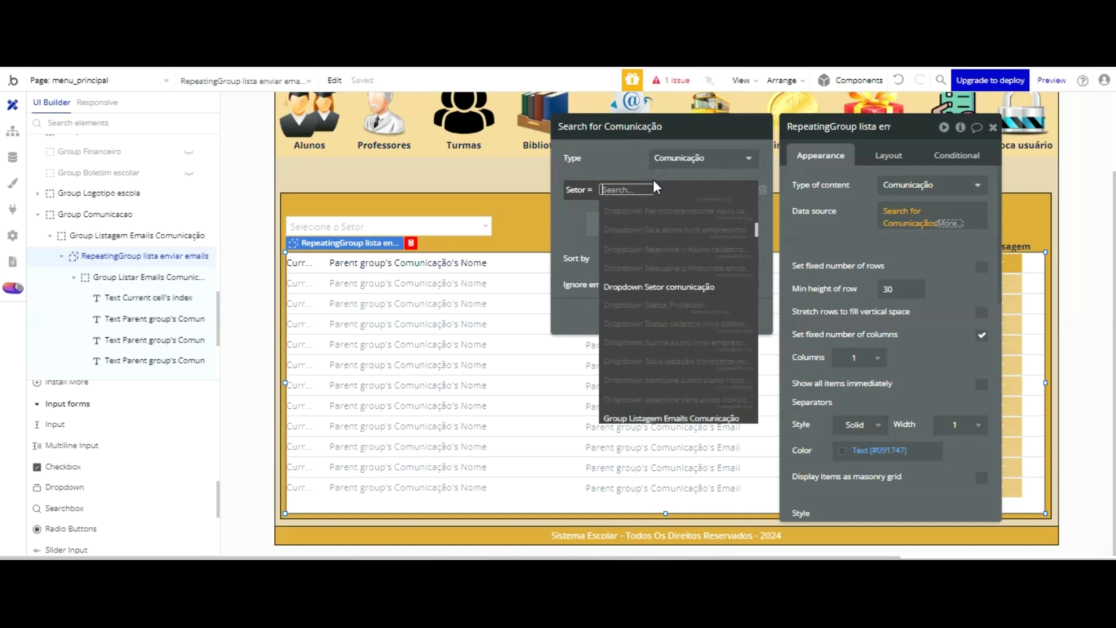
click(660, 286)
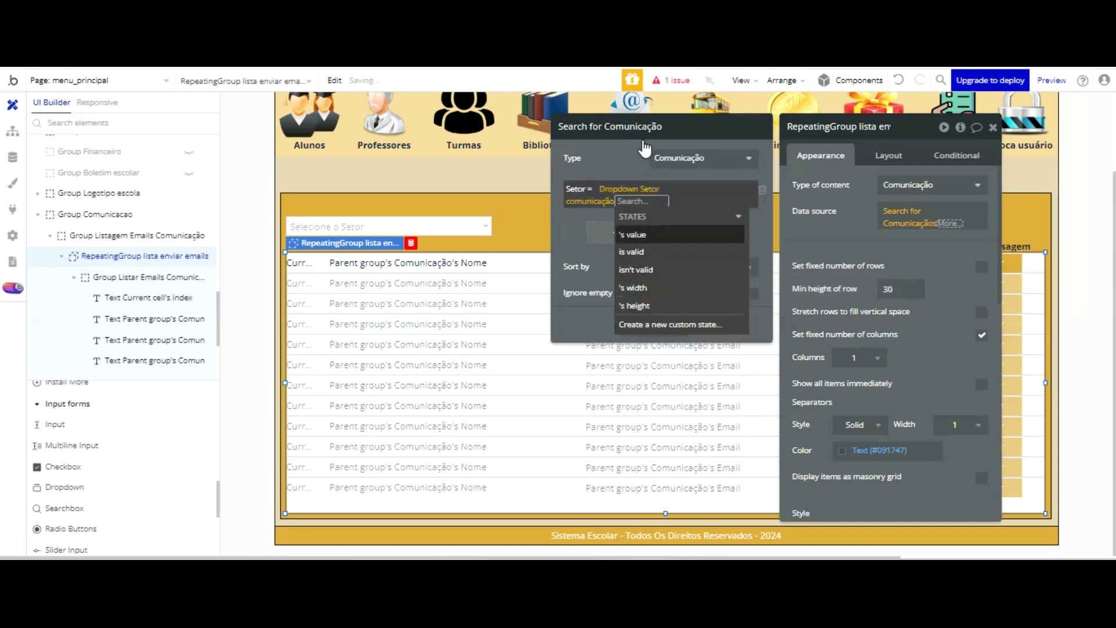
click(634, 235)
click(632, 158)
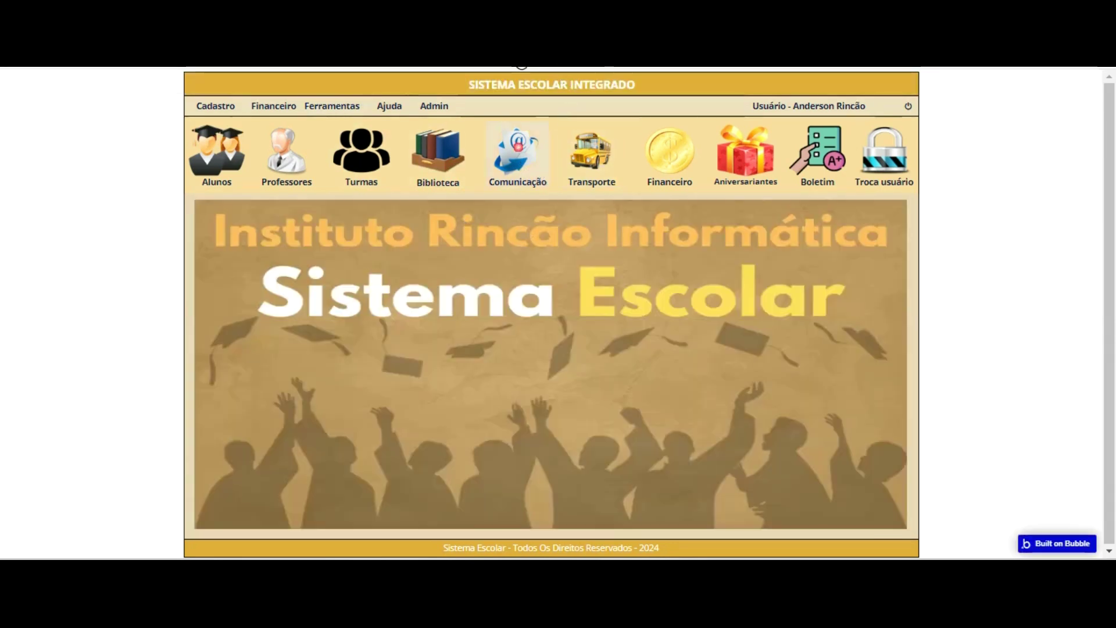
- In the preview's Comunicação panel, filter by Alunos (one contact) and then Fornecedores (none)
click(518, 146)
click(372, 258)
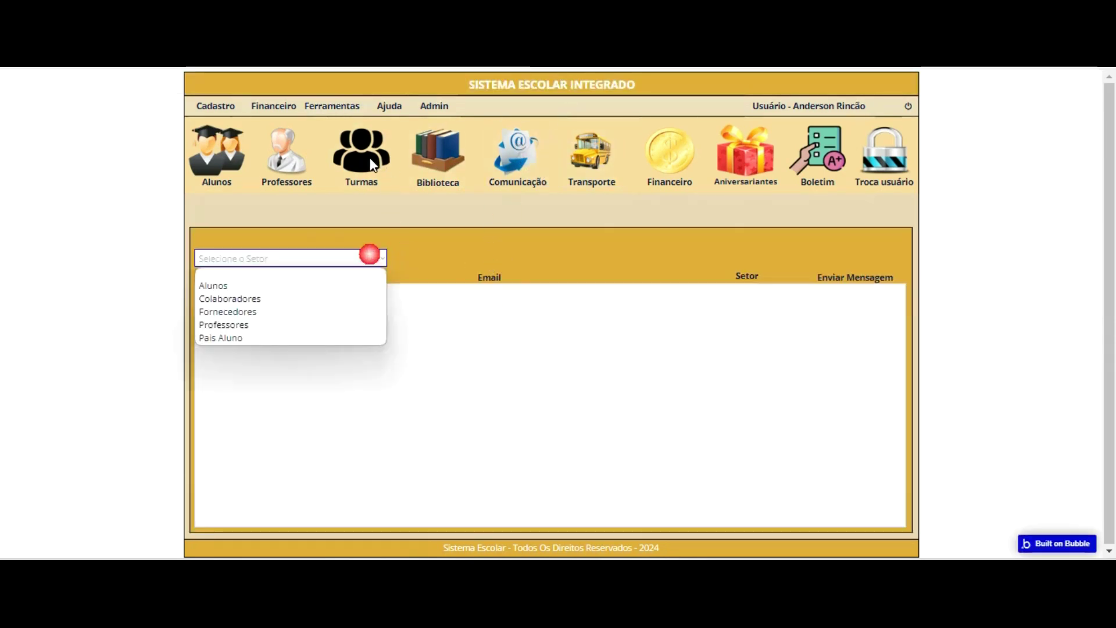
click(317, 284)
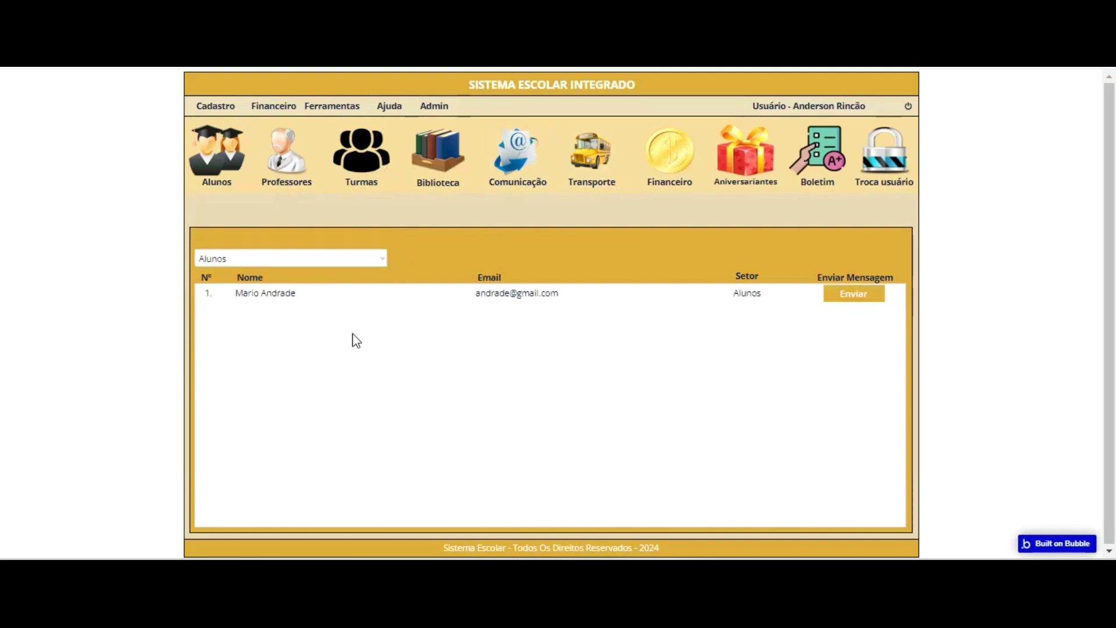
click(335, 258)
key(Down)
key(Return)
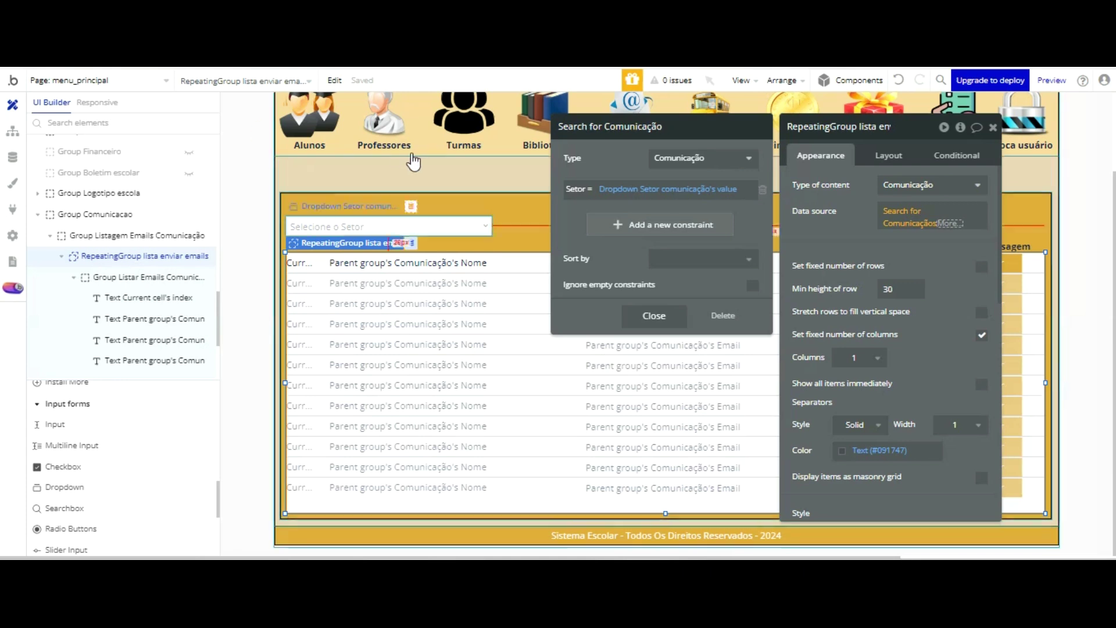
- Tick Ignore empty constraints on the repeating group's Search for Comunicação data source
click(405, 225)
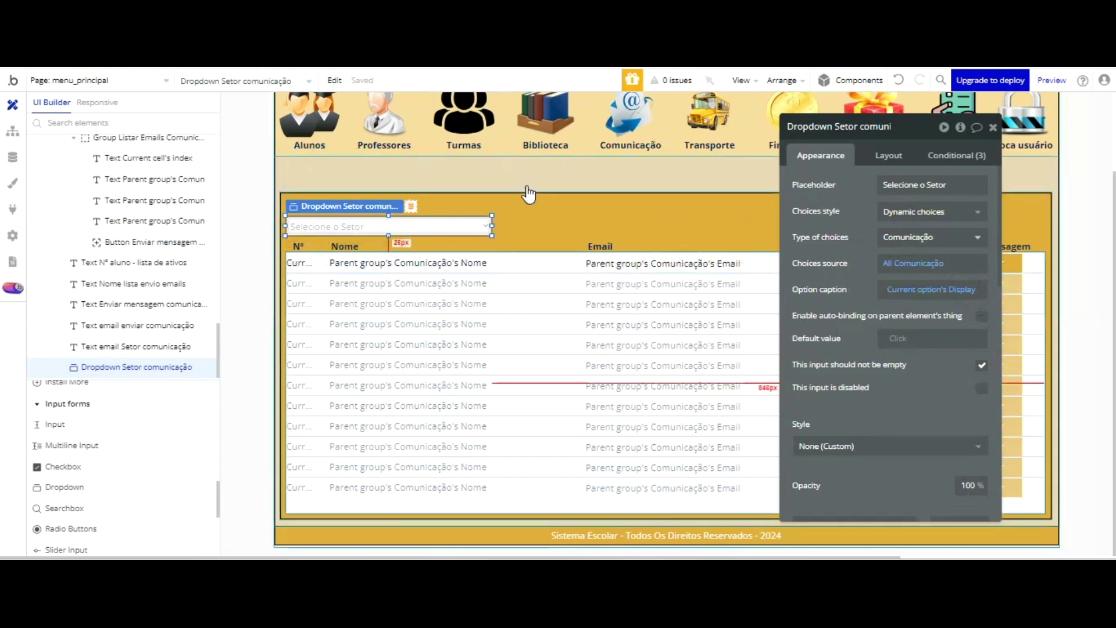
click(525, 281)
click(906, 216)
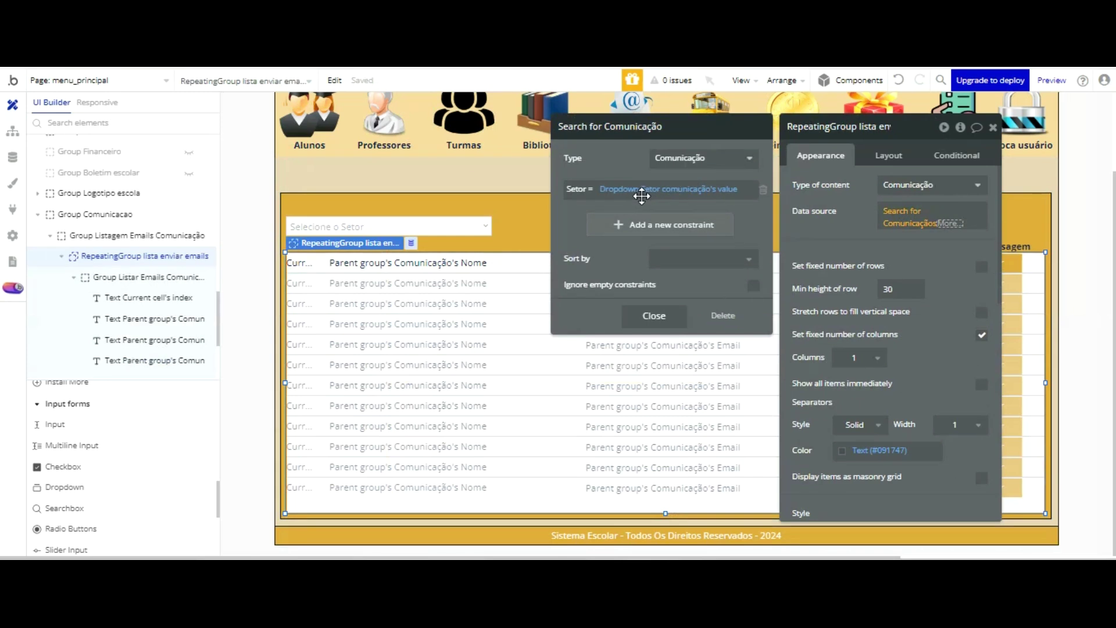
click(754, 285)
click(842, 236)
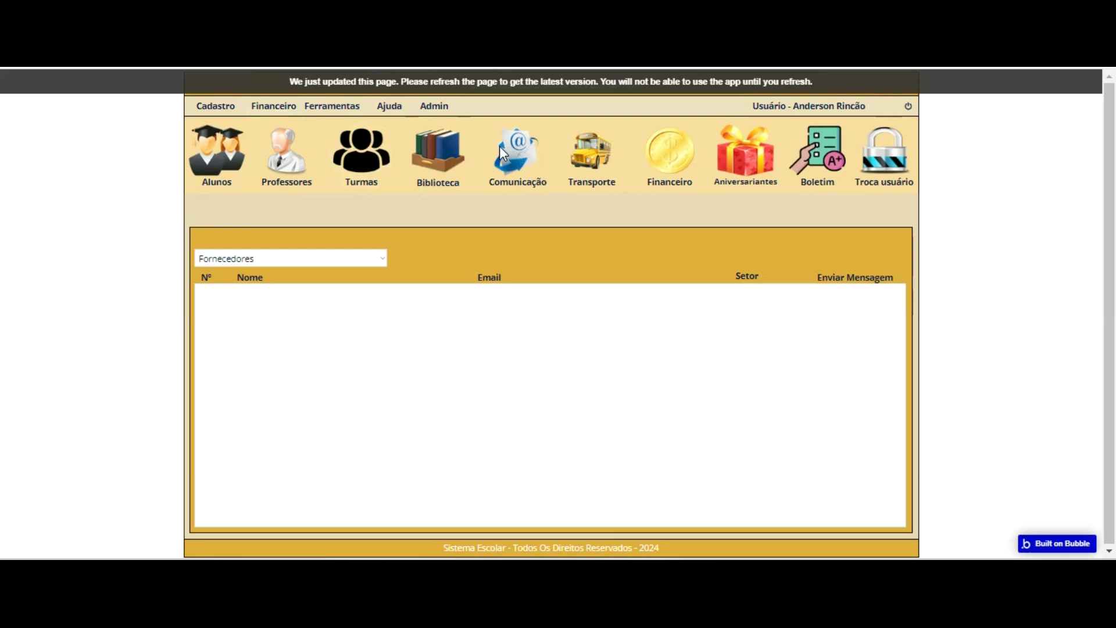
- Refresh the preview with F5, reopen Comunicação, and check the four Comunicação records in App data
key(F5)
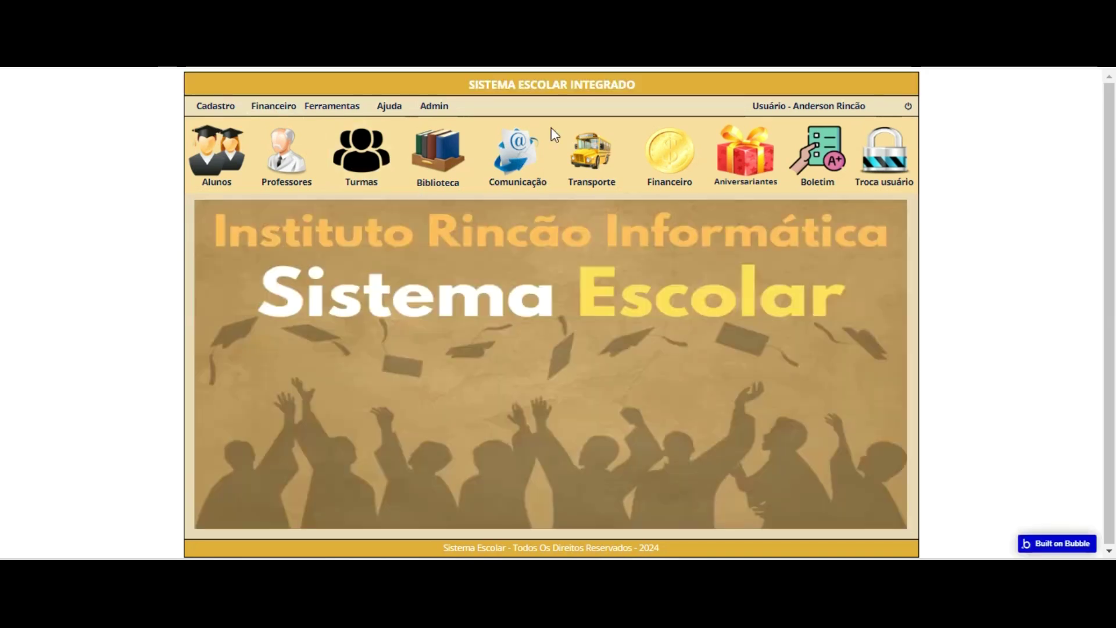
click(514, 169)
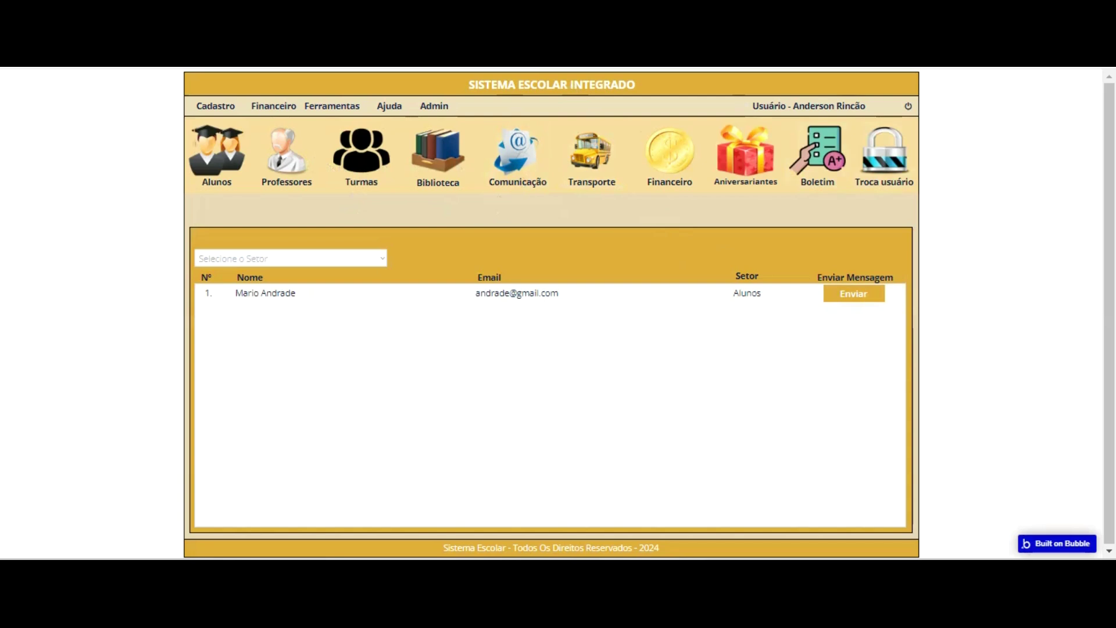
key(ctrl+shift+Tab)
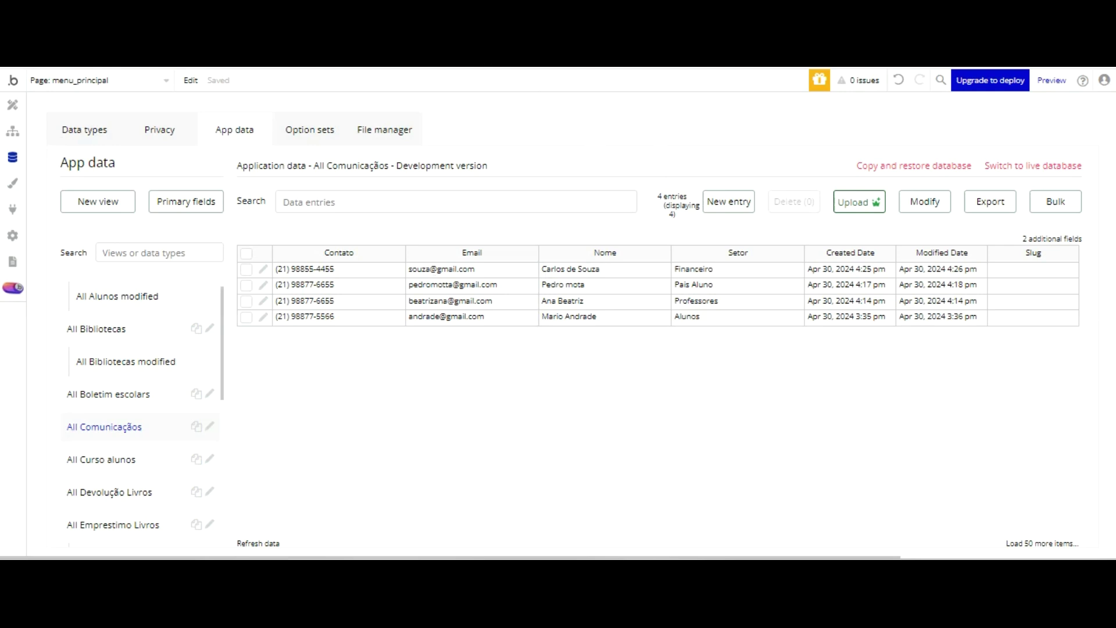
key(ctrl+Tab)
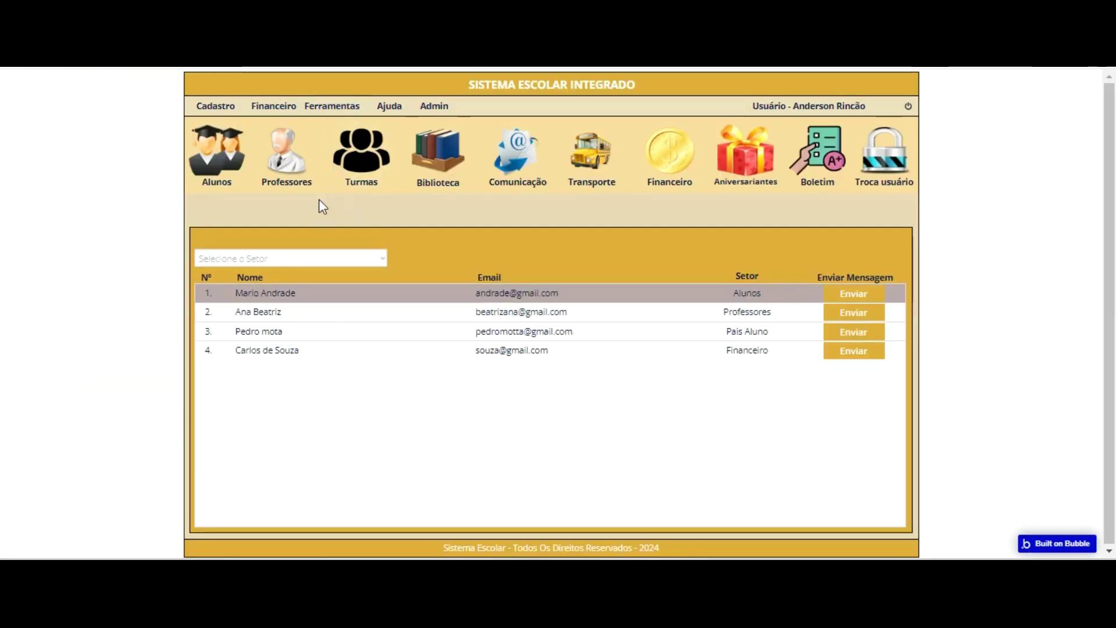
- Filter the preview's contact list by the Transporte sector
click(378, 258)
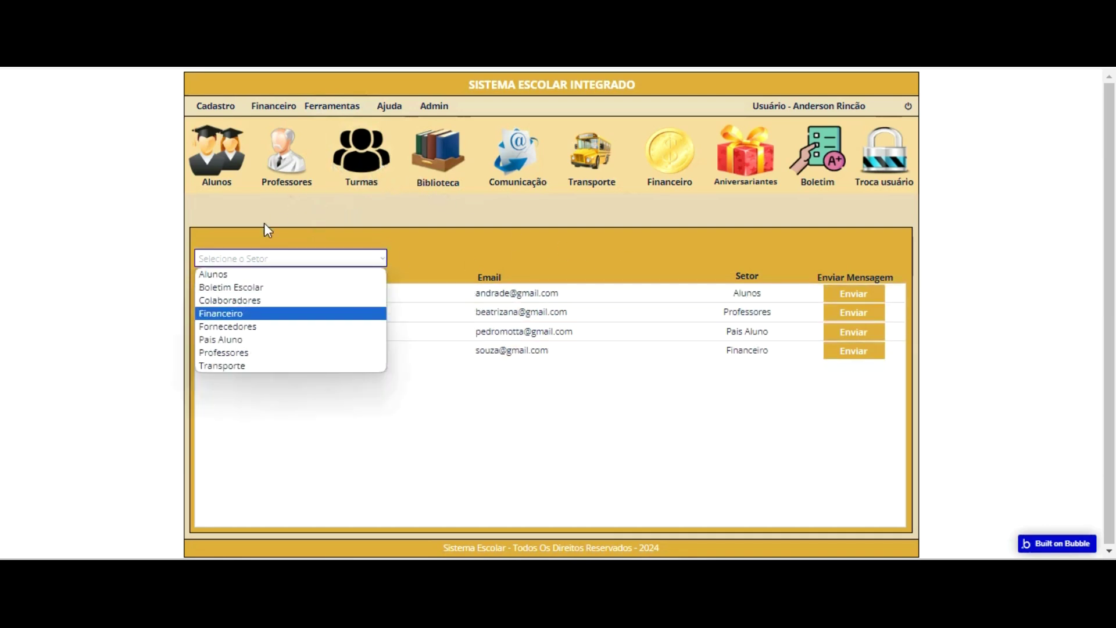
key(Down)
key(Up)
key(Down)
key(Down)
key(Down)
key(Down)
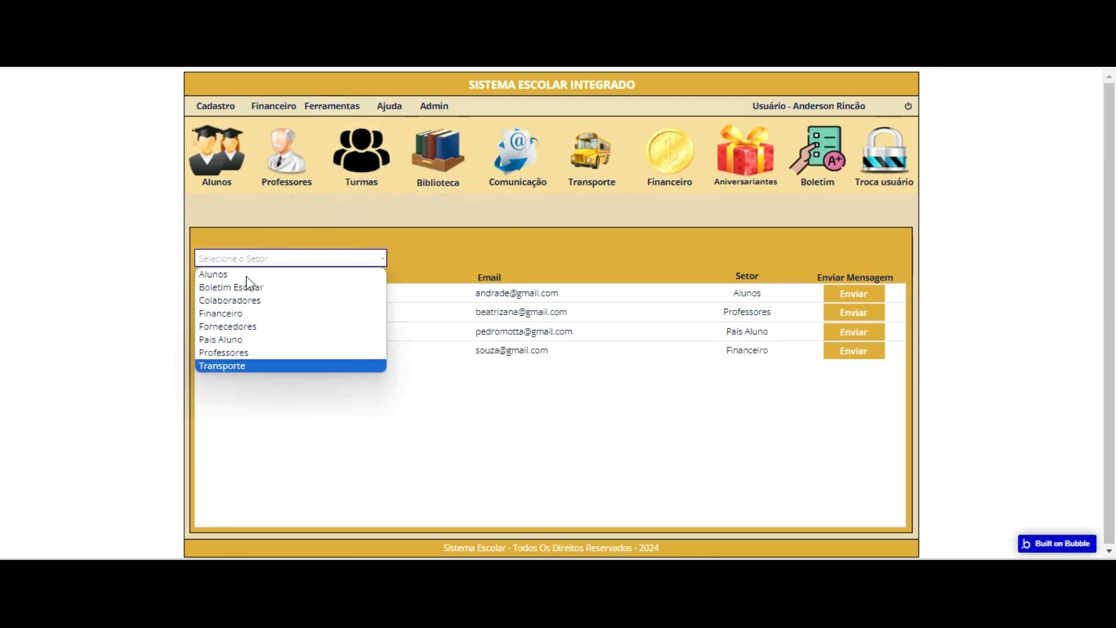
click(264, 406)
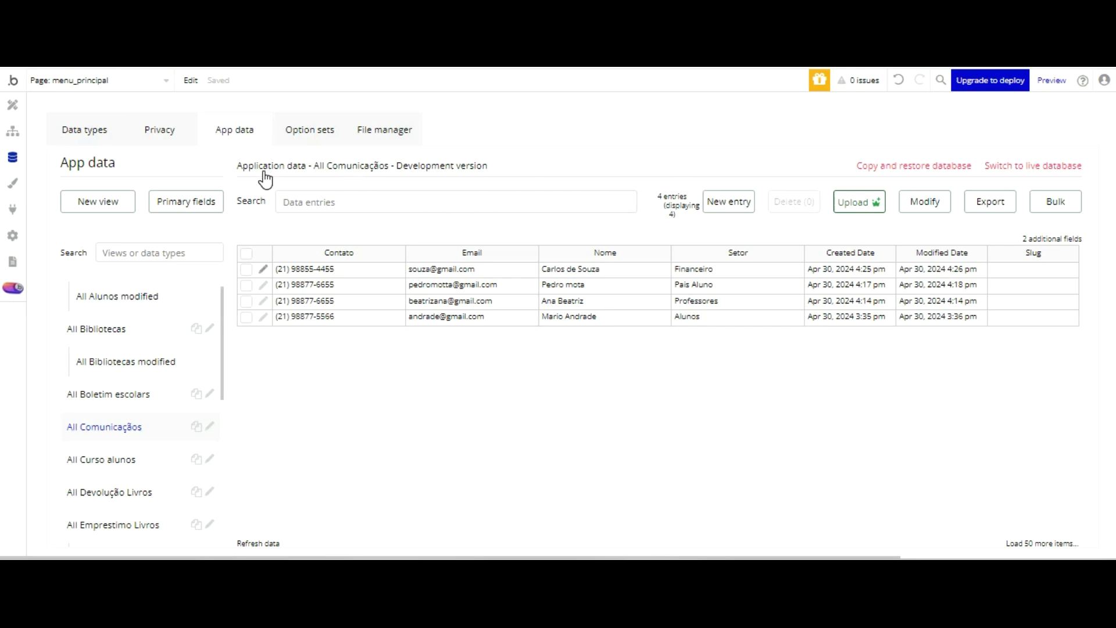
- Edit the Financeiro record in App data, setting its Setor to Transporte, and save
click(263, 268)
click(181, 200)
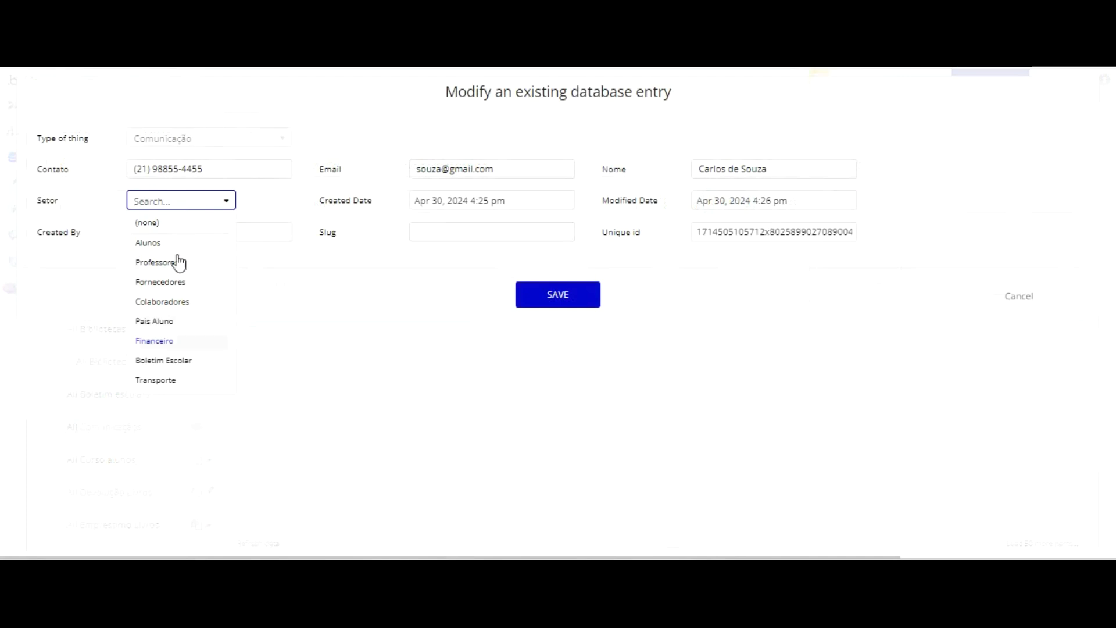
click(166, 379)
click(584, 294)
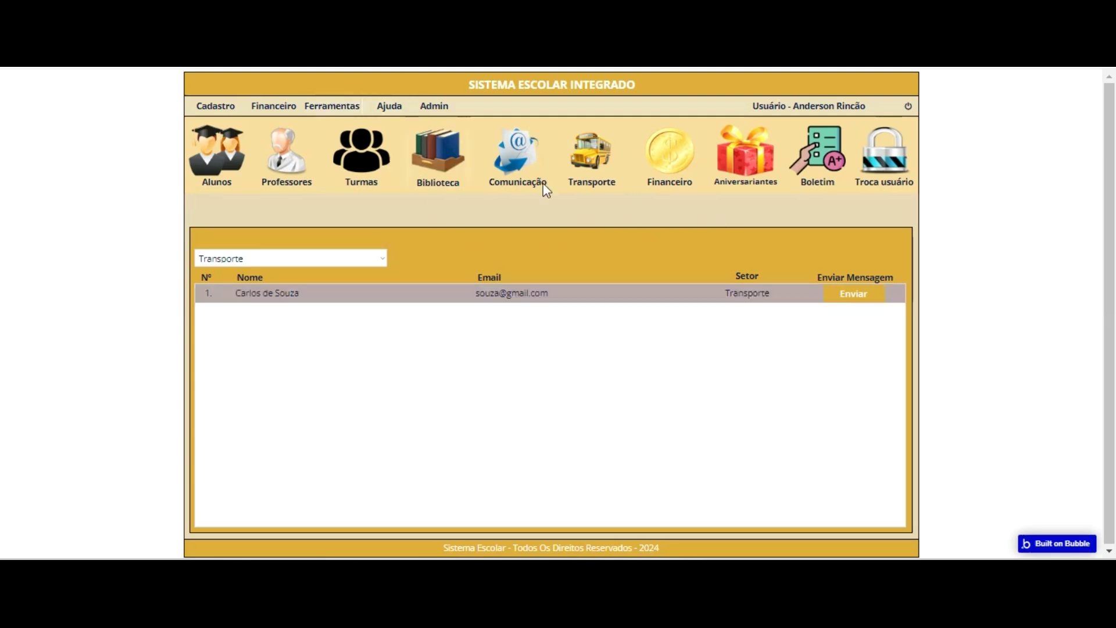
- Test the Setor filter with Alunos, Professores and Pais Aluno, then return to the Design tab
click(325, 258)
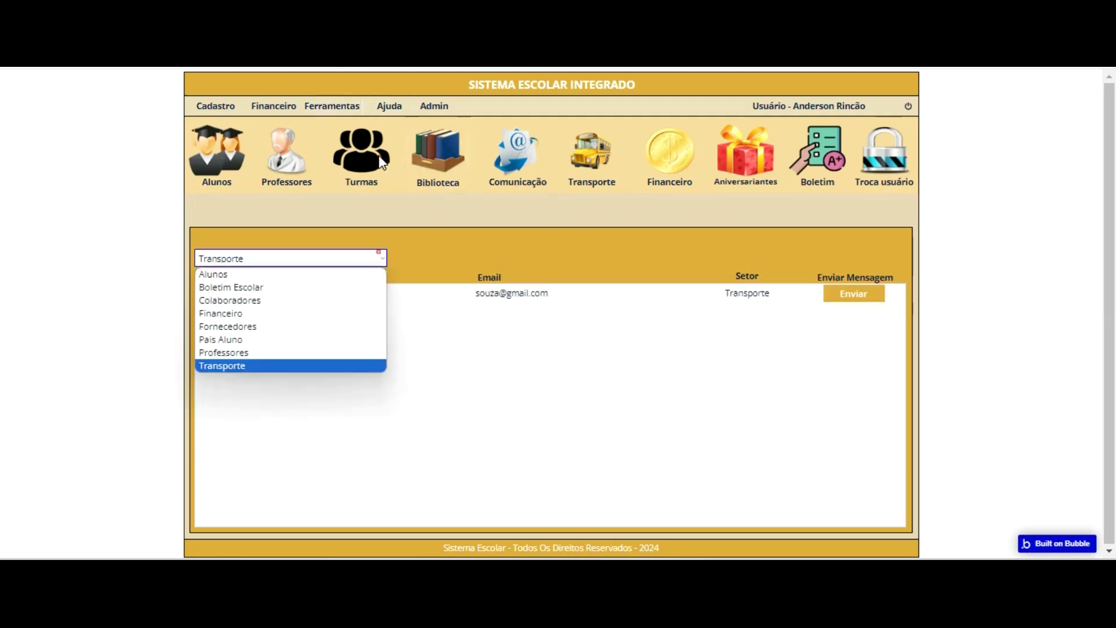
click(325, 168)
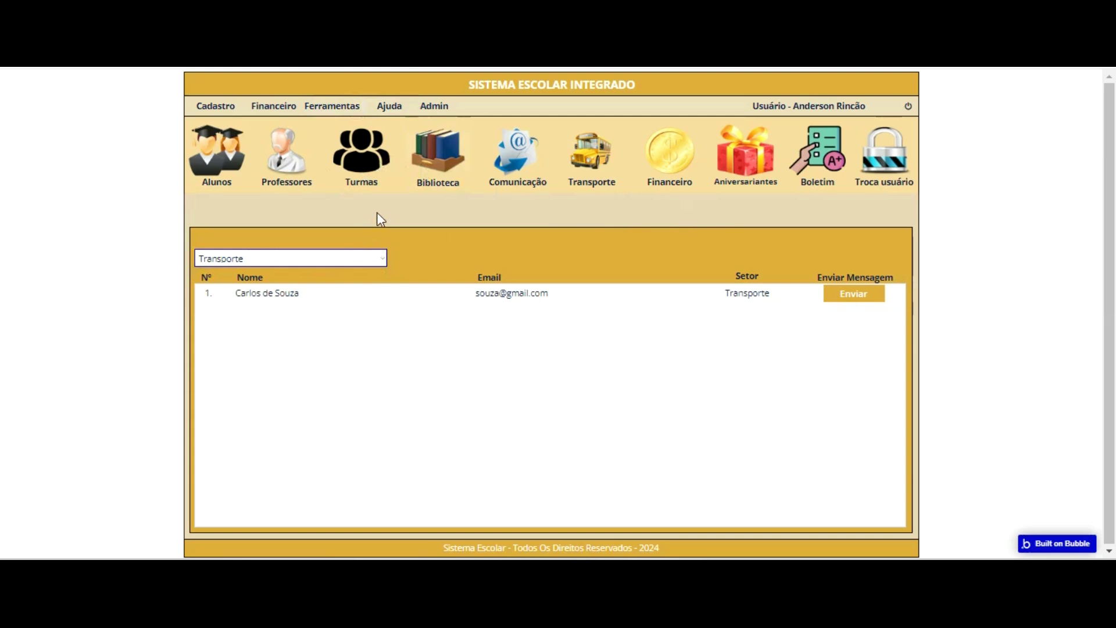
click(326, 258)
click(331, 274)
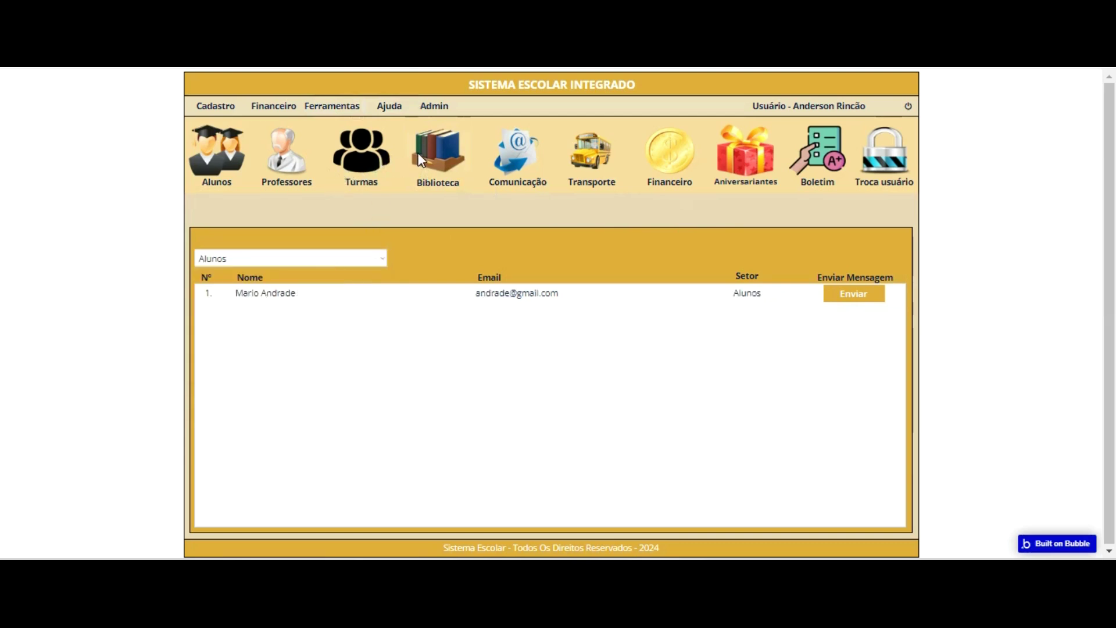
click(375, 257)
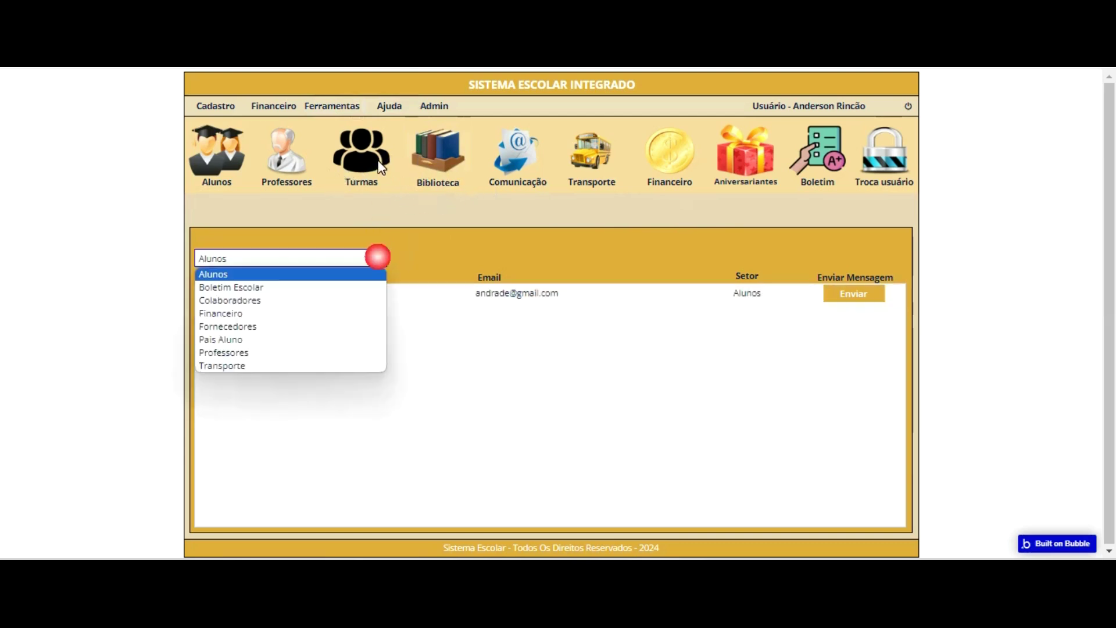
key(Down)
key(Down)
key(Down)
key(Down)
key(Down)
key(Down)
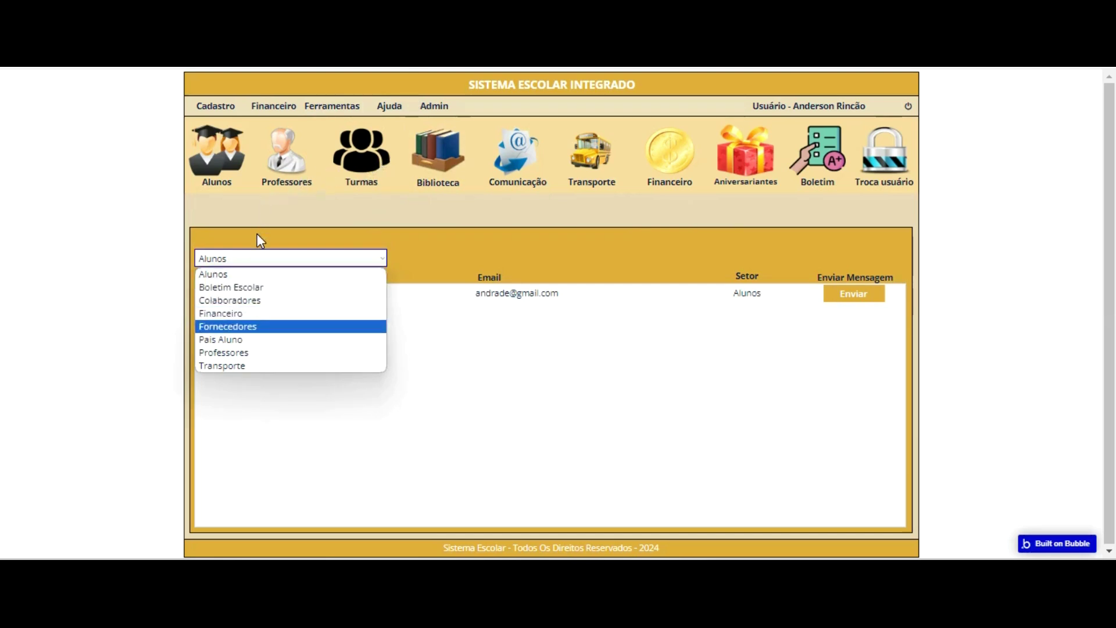
click(312, 353)
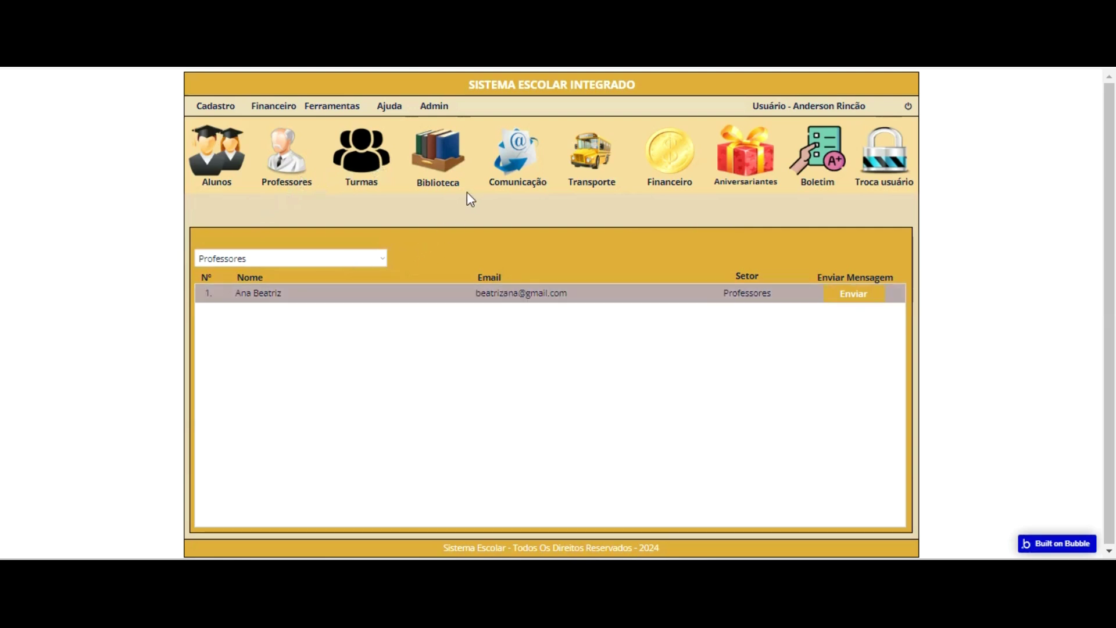
click(379, 258)
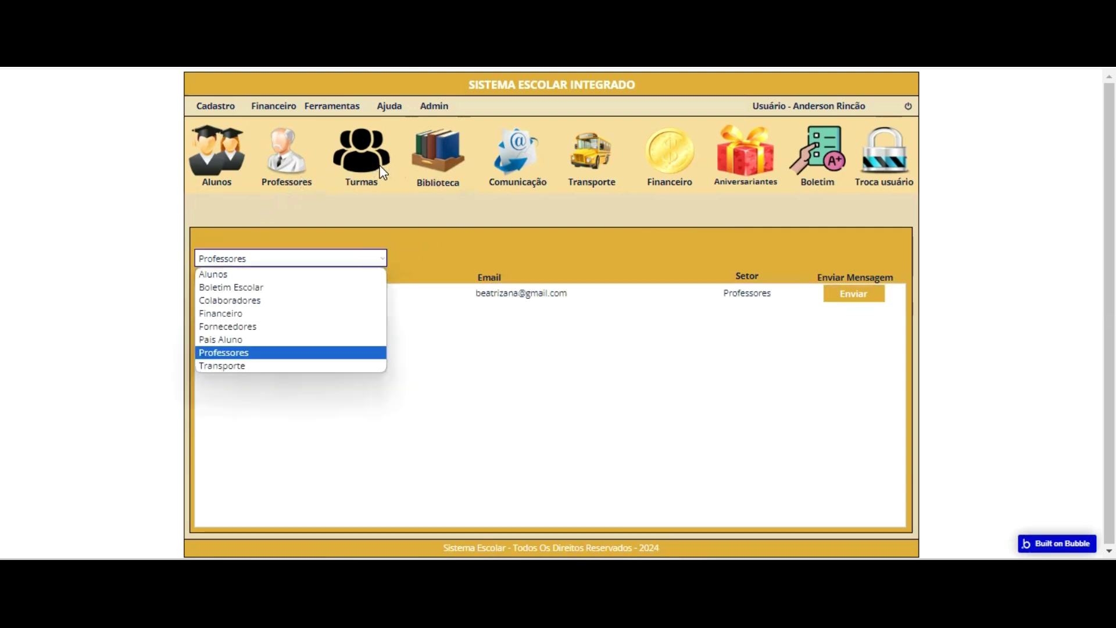
click(314, 339)
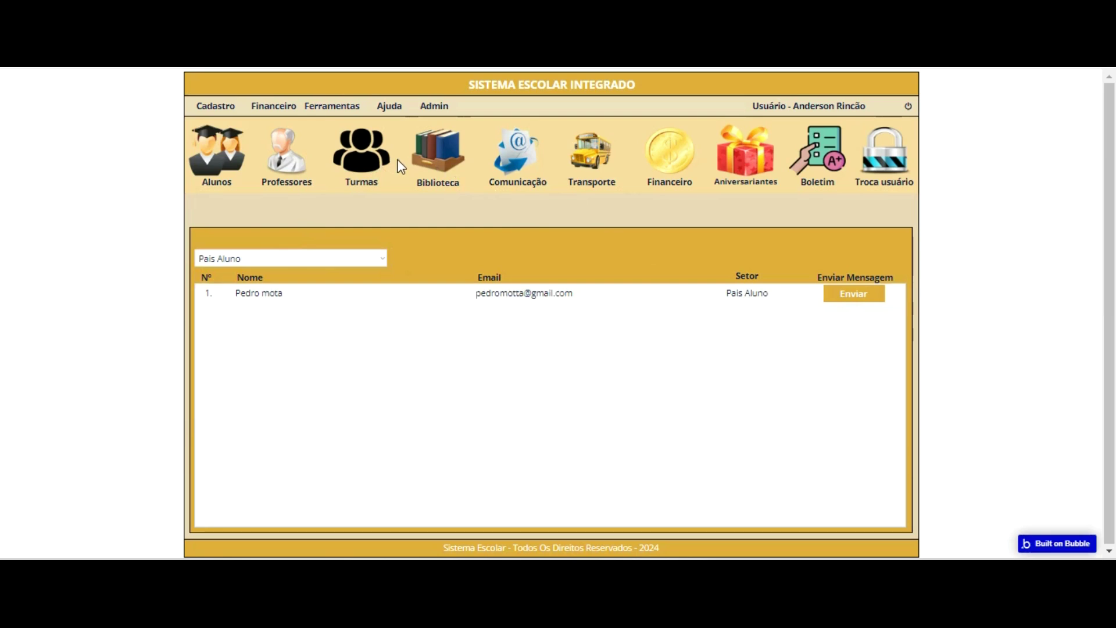
click(377, 258)
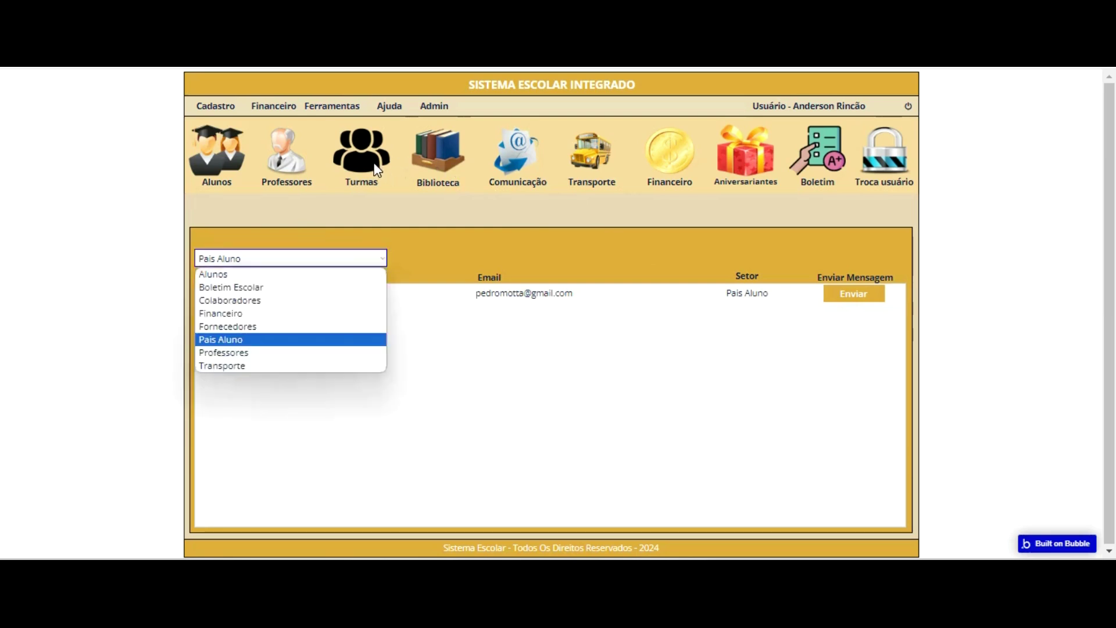
click(412, 253)
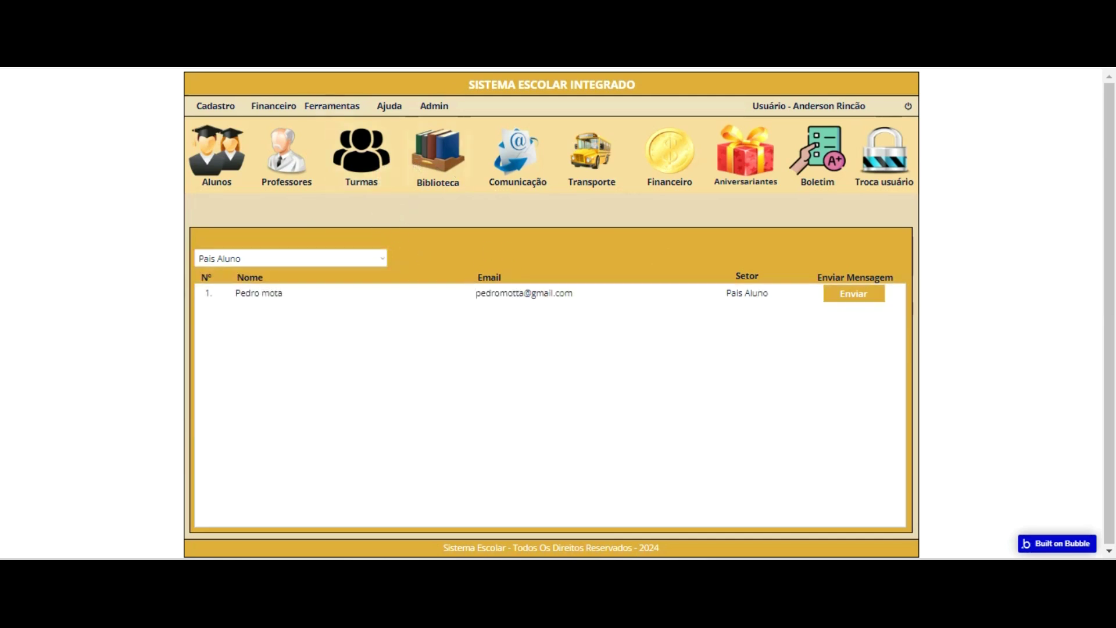
click(294, 79)
click(13, 106)
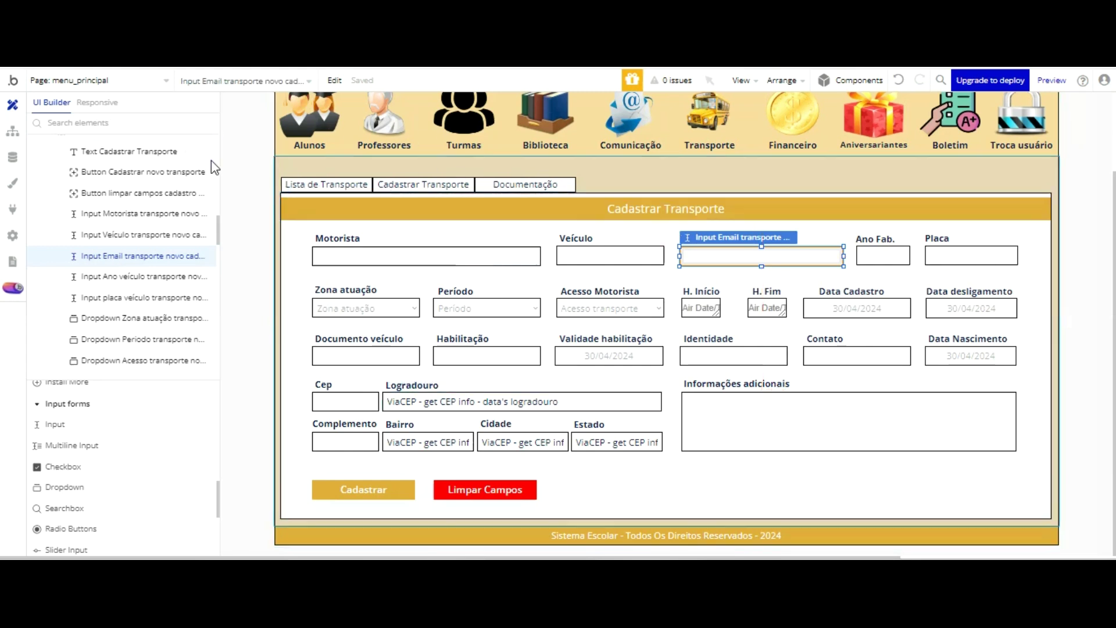
- After checking the transport form, collapse Group Transporte escolar and display Group Comunicacao on the canvas
scroll(121, 156, up, 3)
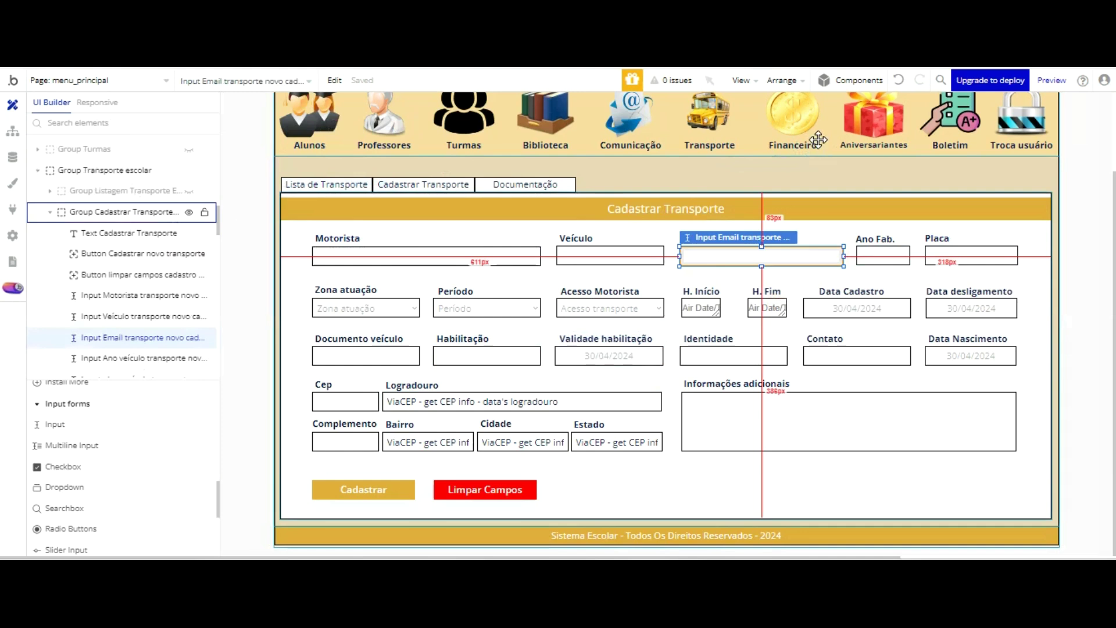
double_click(808, 196)
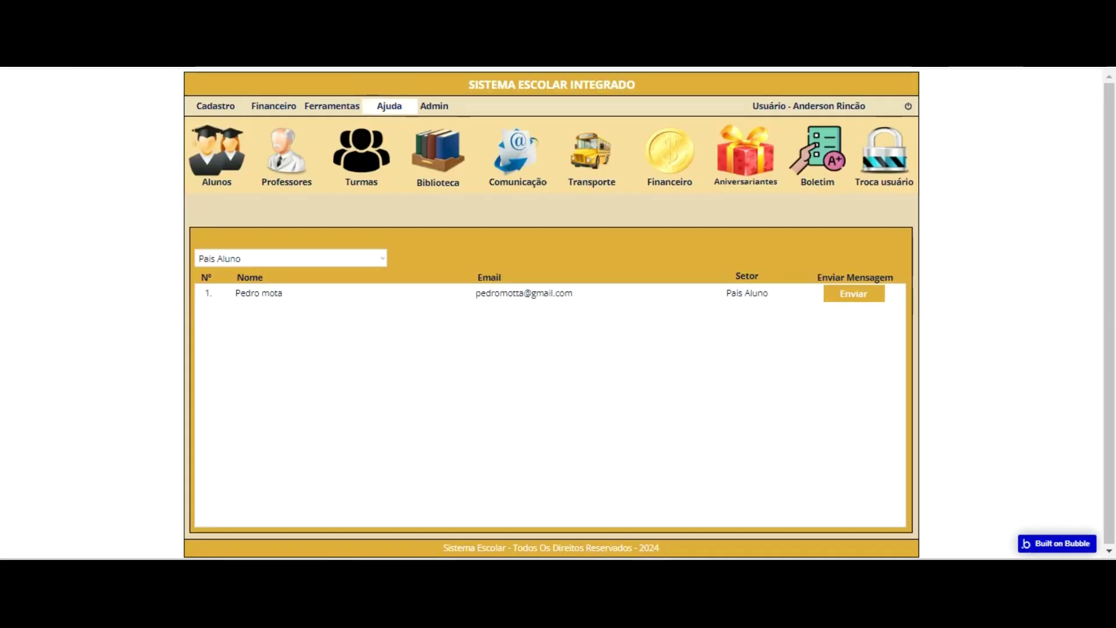
click(517, 156)
click(592, 156)
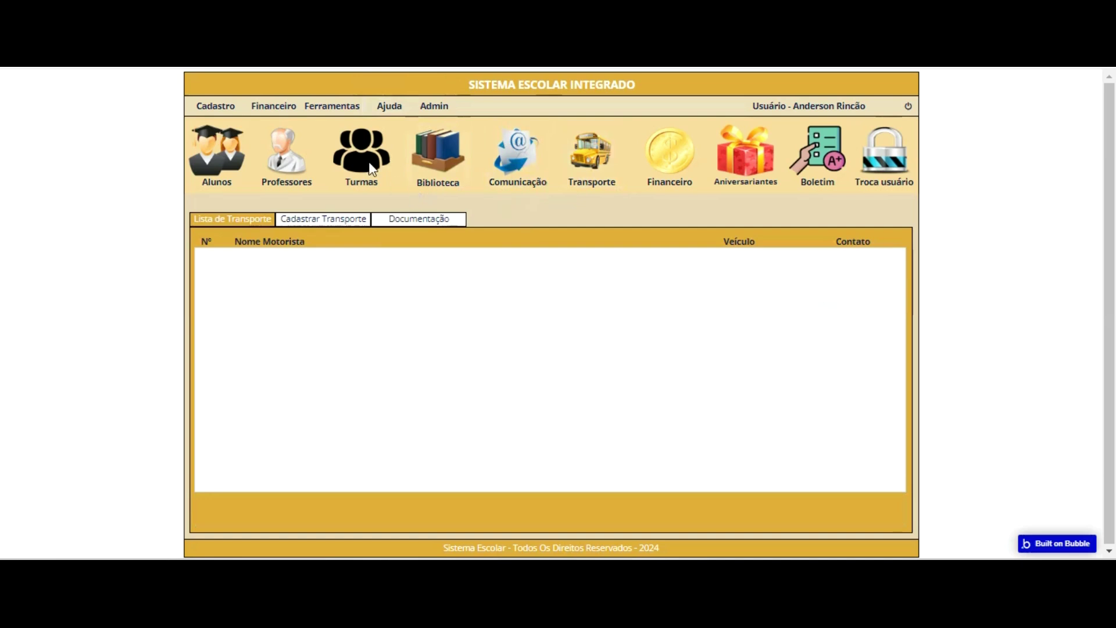
click(338, 218)
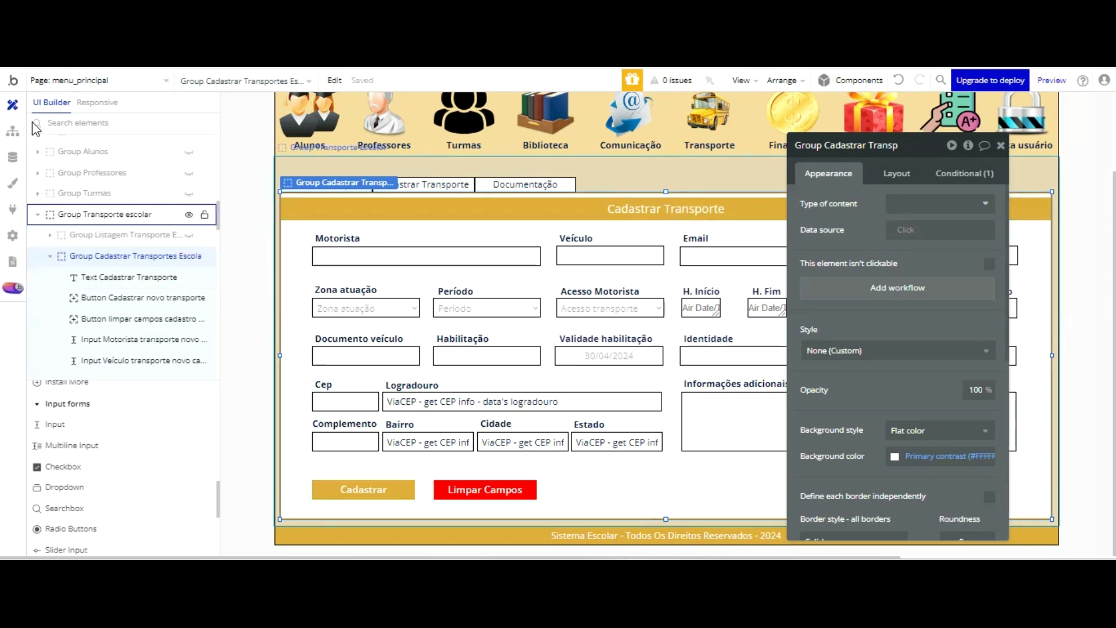
click(40, 215)
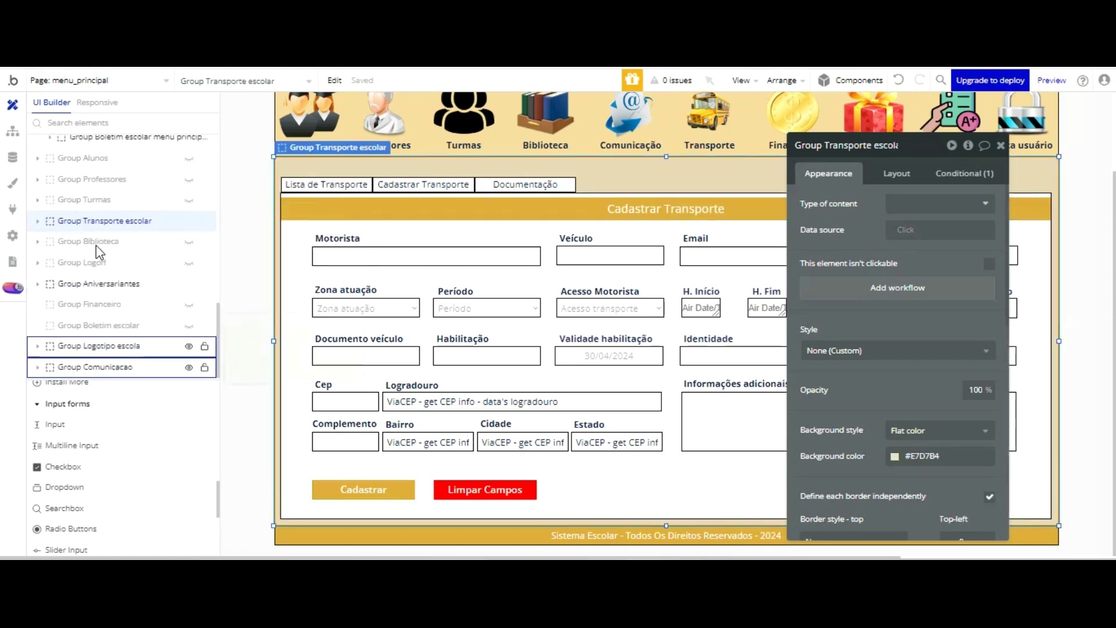
click(92, 366)
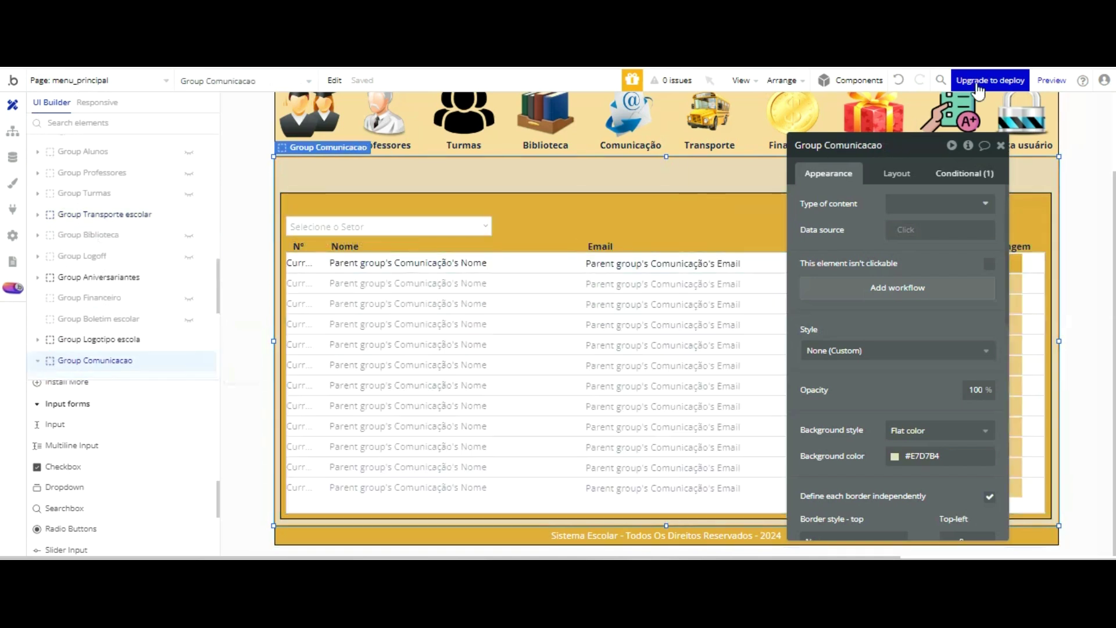
click(829, 222)
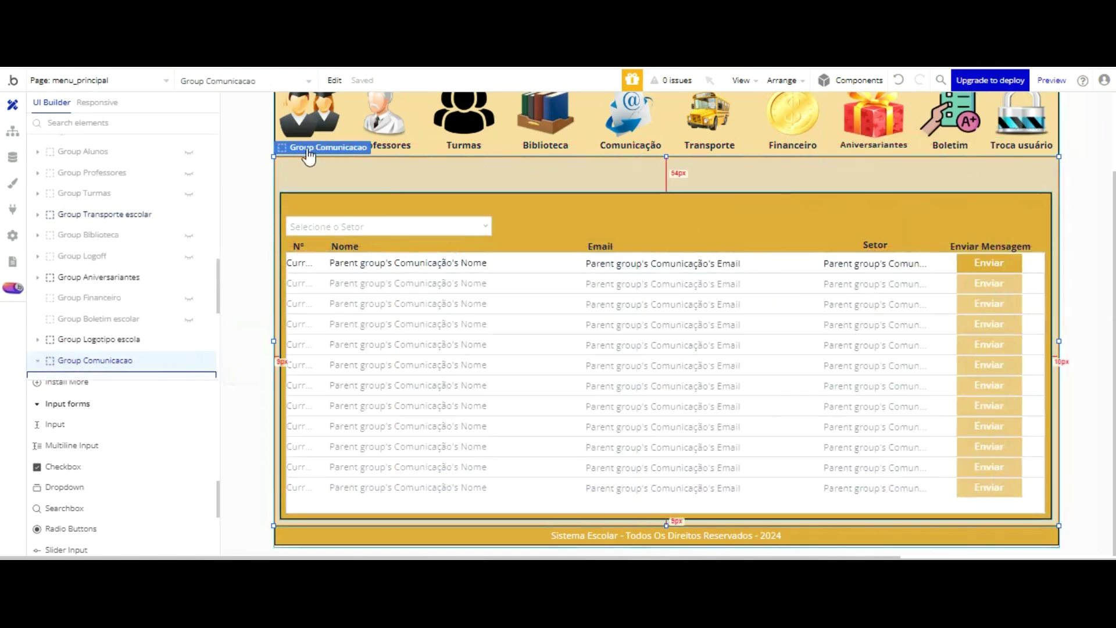
- Select the Nº, Nome, Email, Setor and Enviar Mensagem headers plus the email list, and drag them lower
click(302, 247)
shift+click(343, 247)
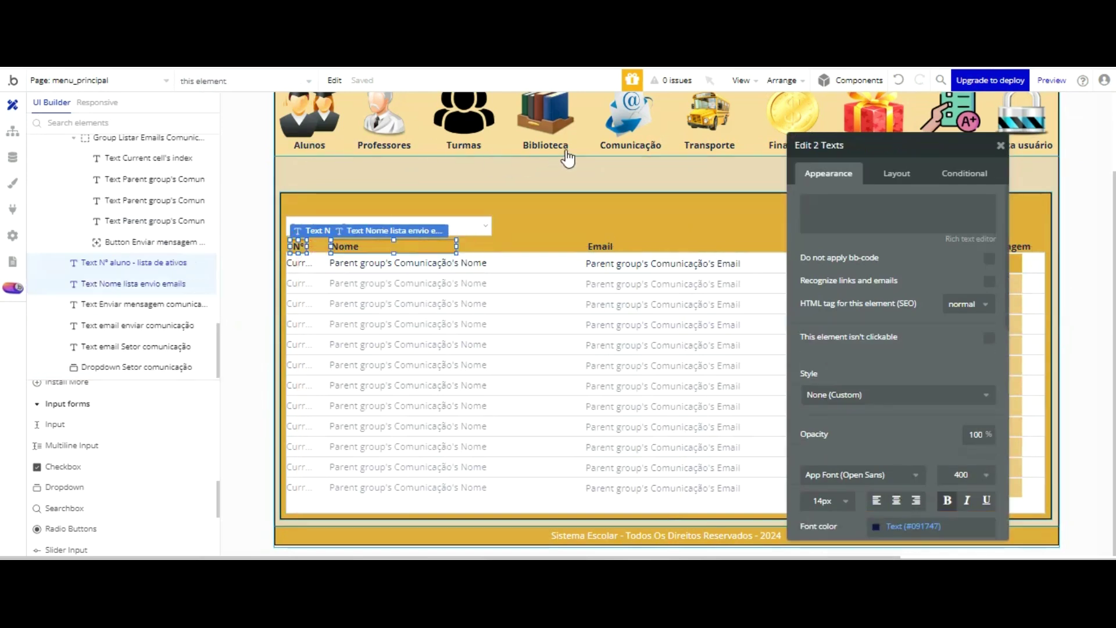
shift+click(593, 243)
drag(934, 148, 189, 116)
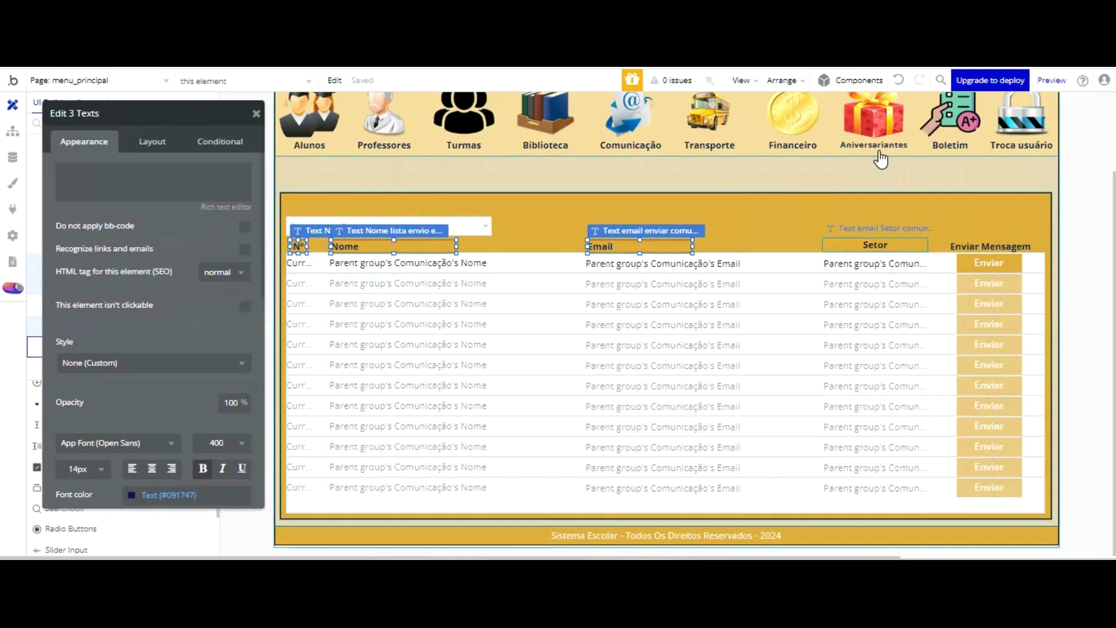
shift+click(907, 247)
shift+click(959, 246)
shift+click(793, 281)
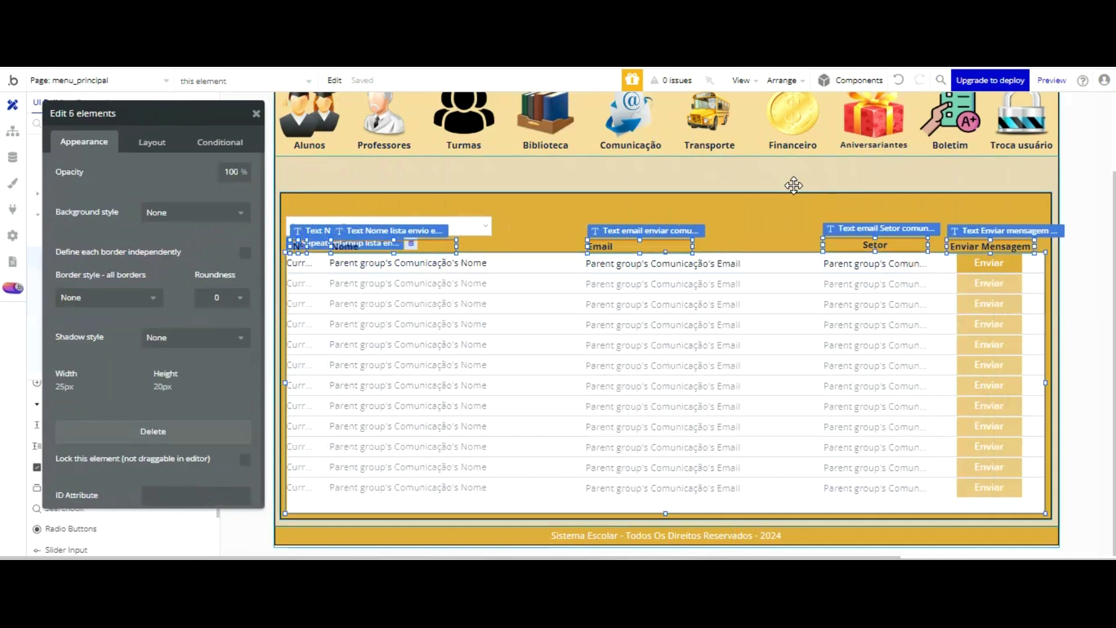
click(787, 239)
click(776, 298)
drag(666, 154, 679, 346)
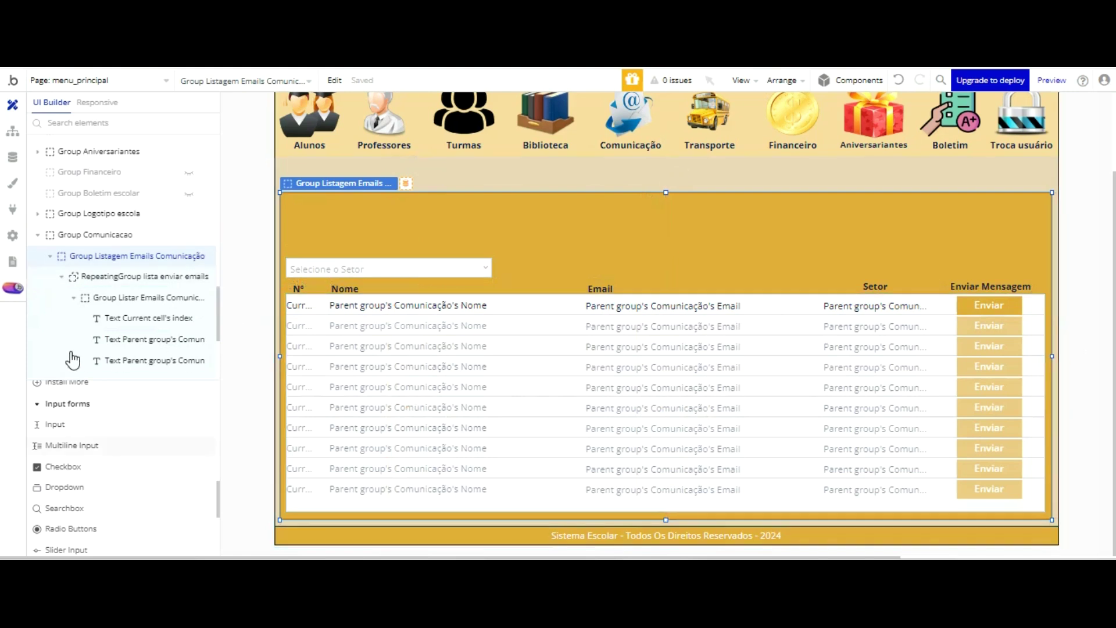
- Draw a 306×30 px text element reading Nome above the Setor dropdown
scroll(72, 359, up, 5)
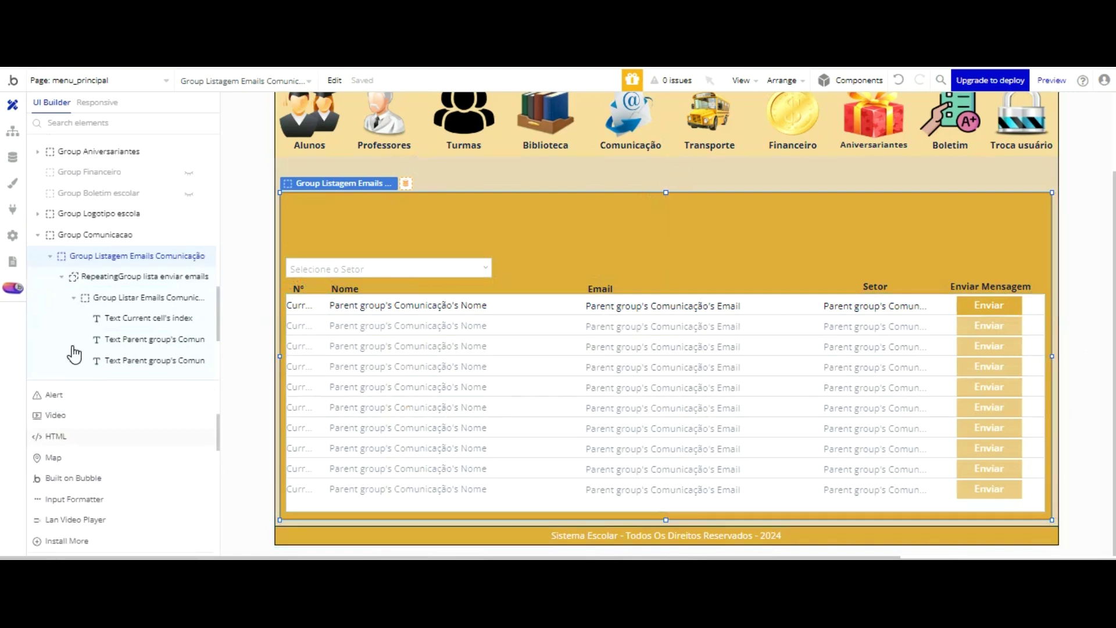
scroll(81, 349, up, 3)
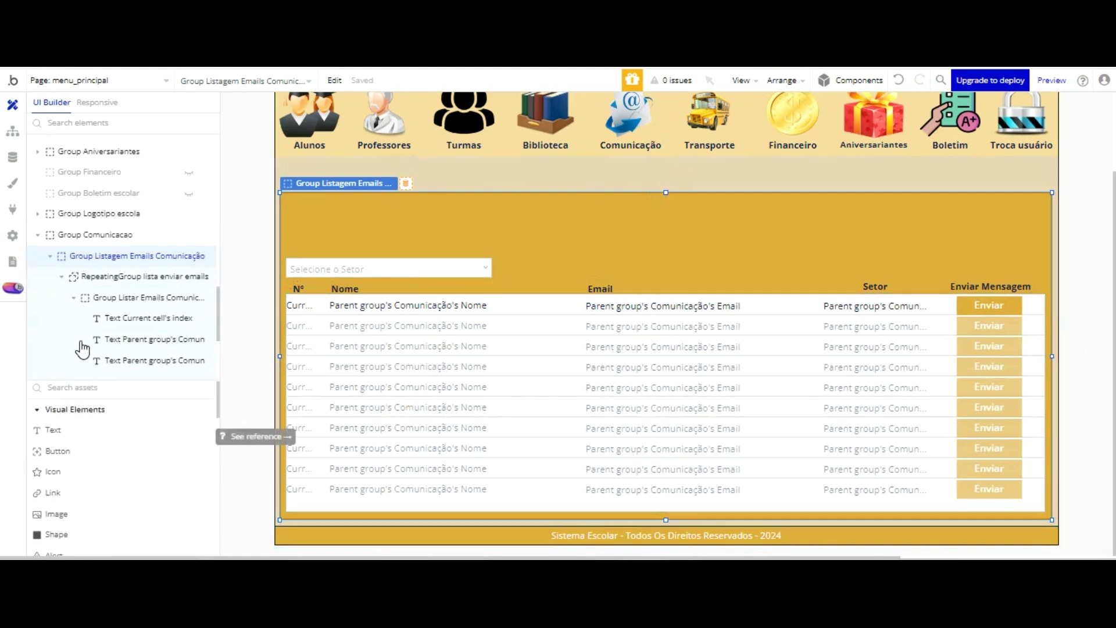
click(53, 432)
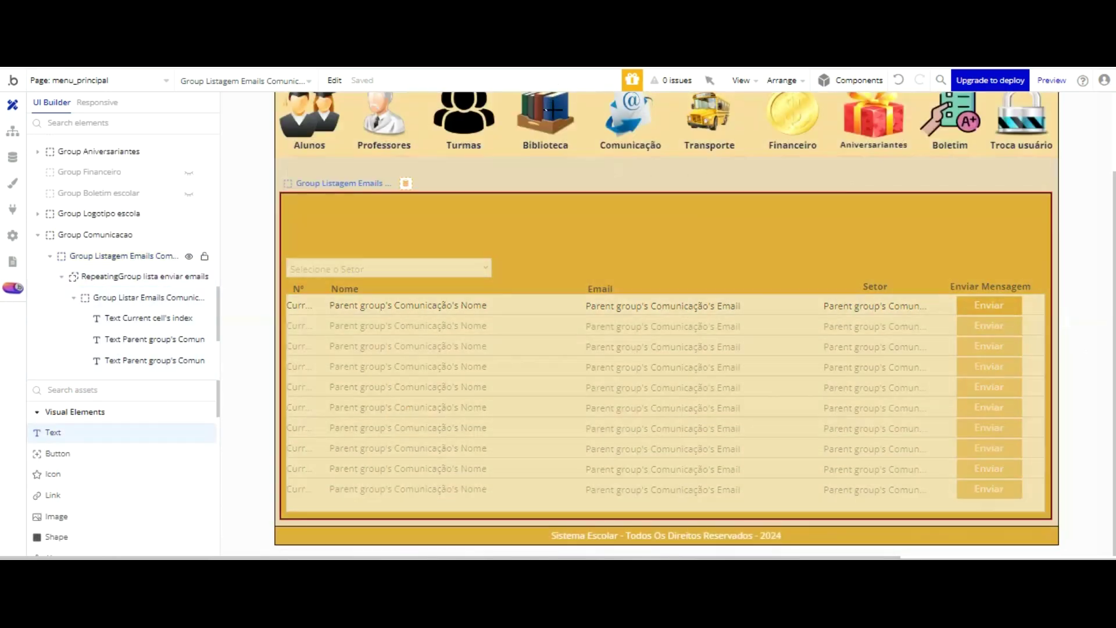
drag(544, 115, 742, 125)
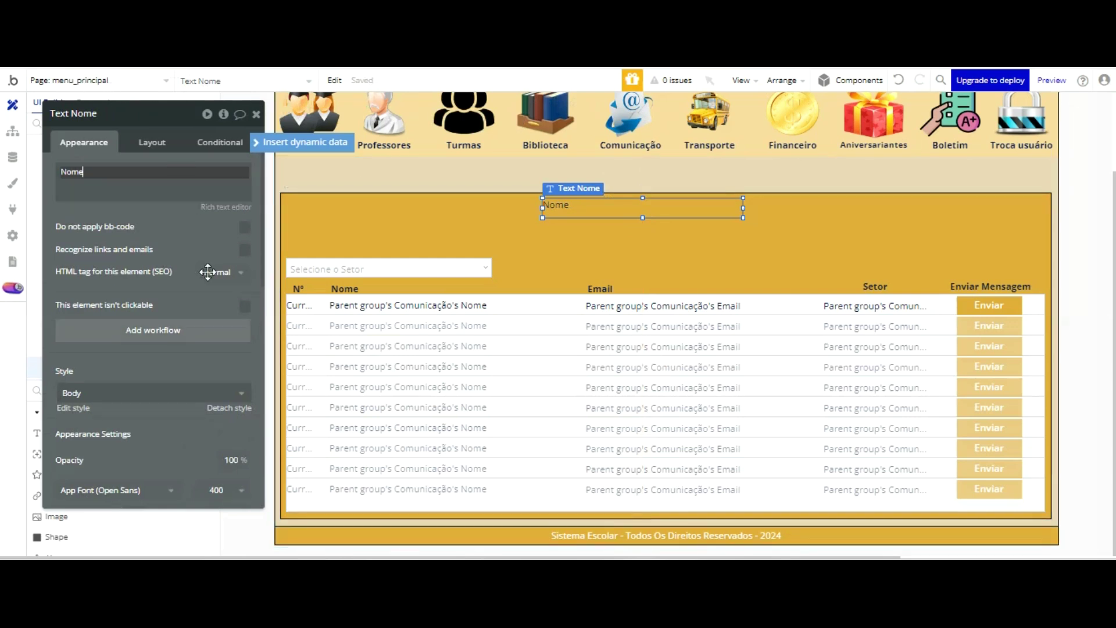
- Detach the new text from its shared style and rename it Text Nome cadastro comunicação
click(227, 407)
scroll(226, 310, down, 3)
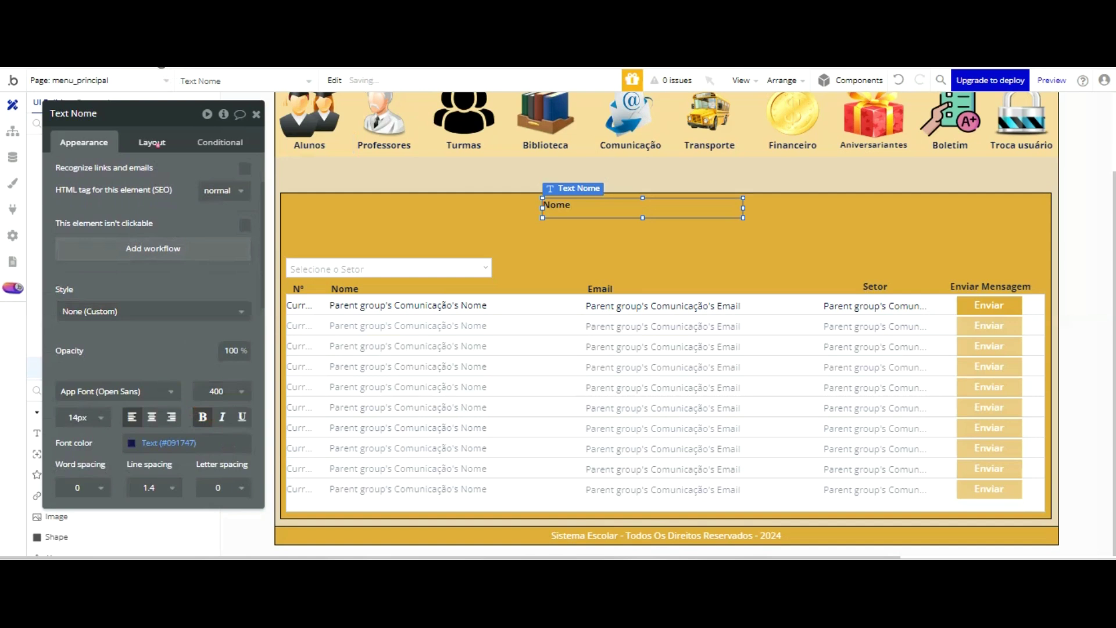
click(152, 142)
click(84, 142)
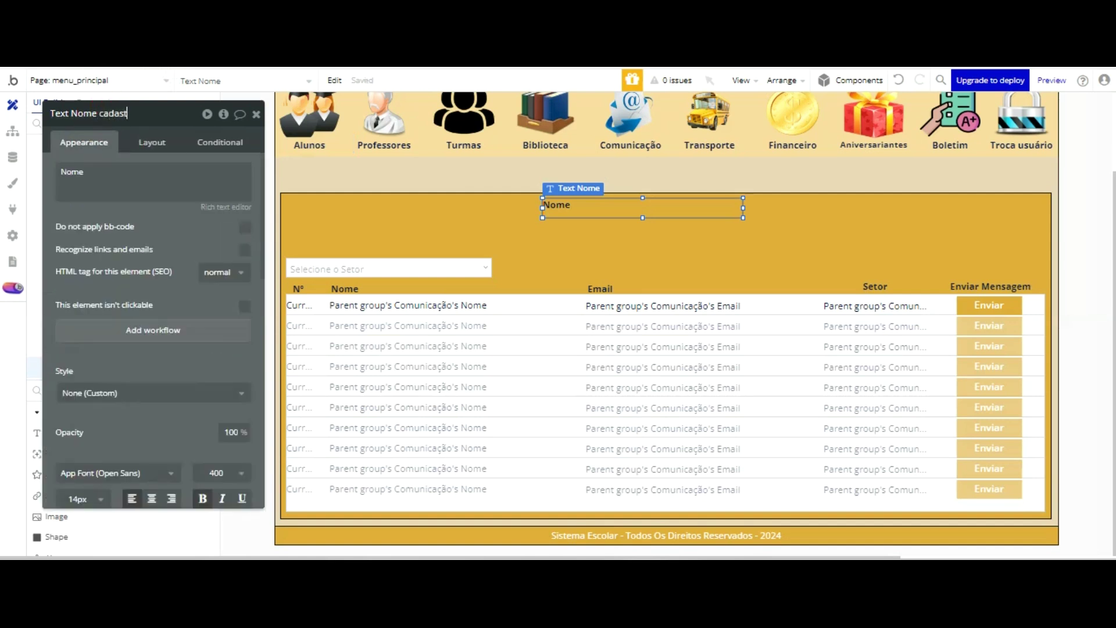
text(unicação)
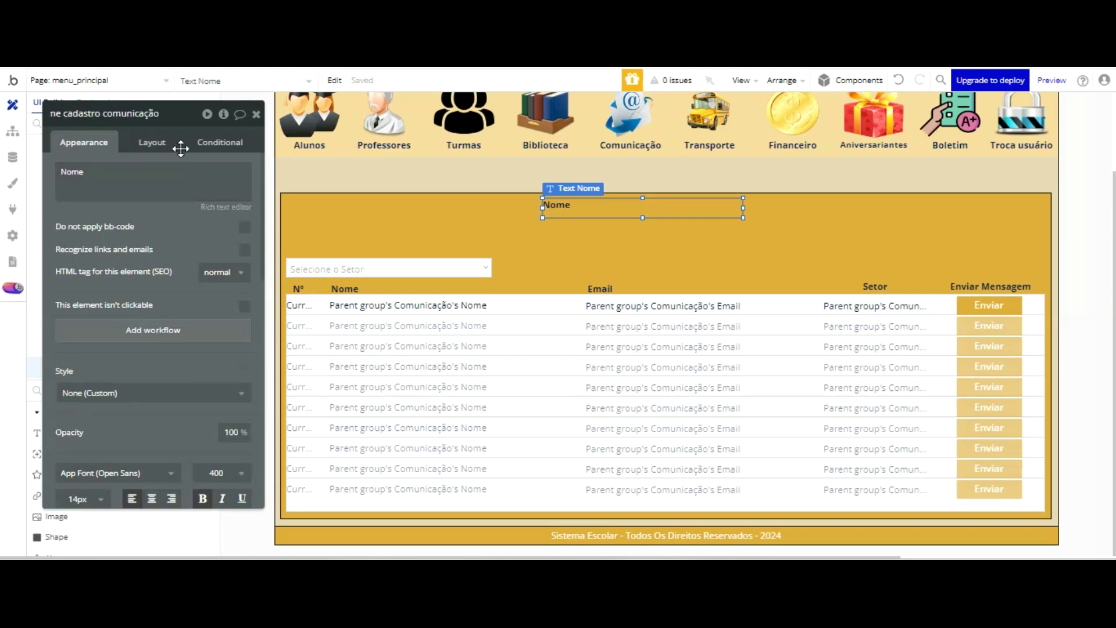
key(Return)
- Shrink the Nome label to 20px tall and narrow it to fit its word
drag(643, 218, 643, 212)
click(721, 209)
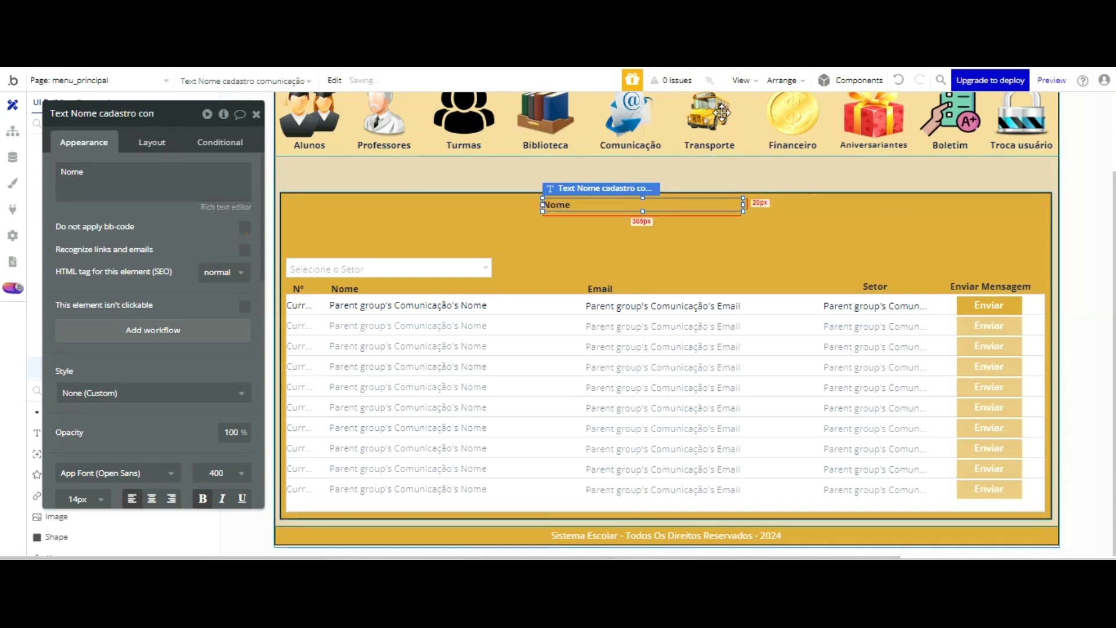
drag(580, 111, 306, 120)
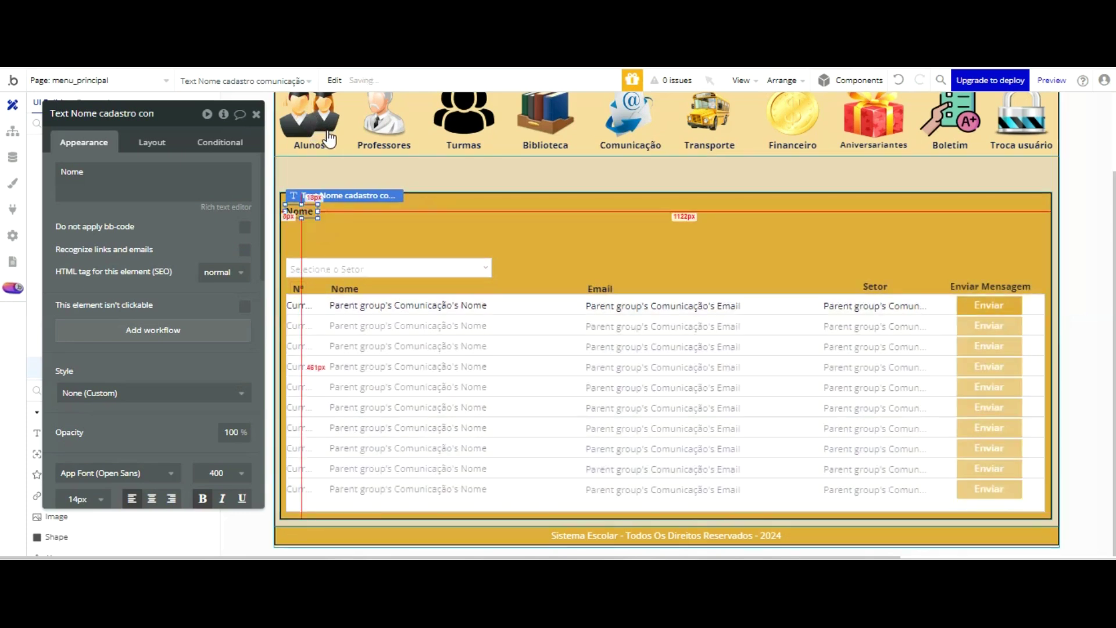
drag(188, 204, 198, 95)
scroll(105, 418, down, 5)
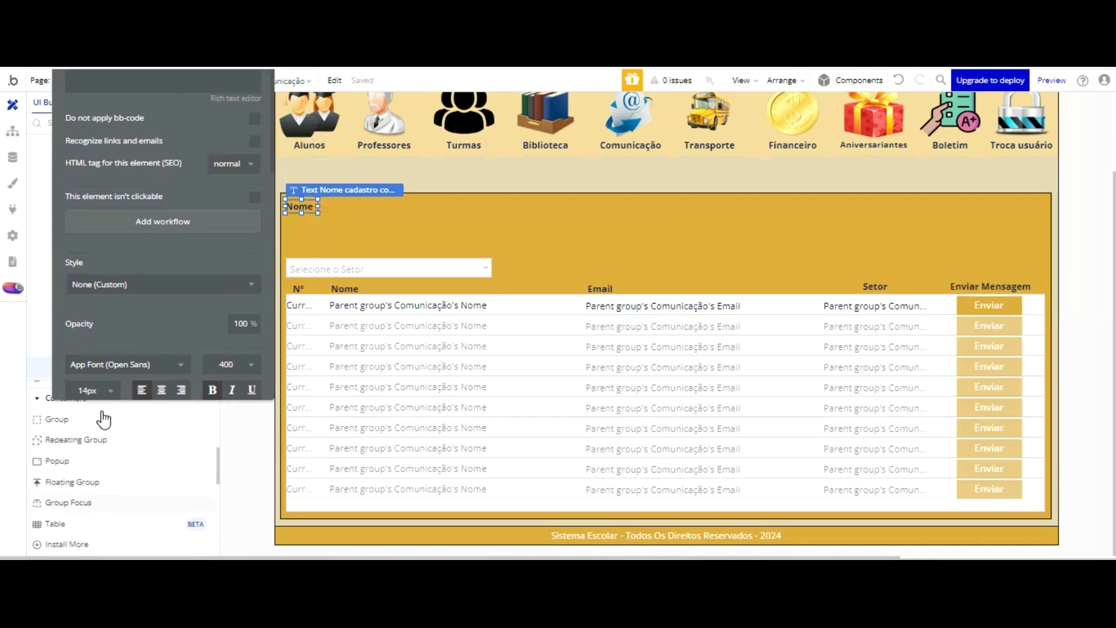
scroll(103, 419, down, 2)
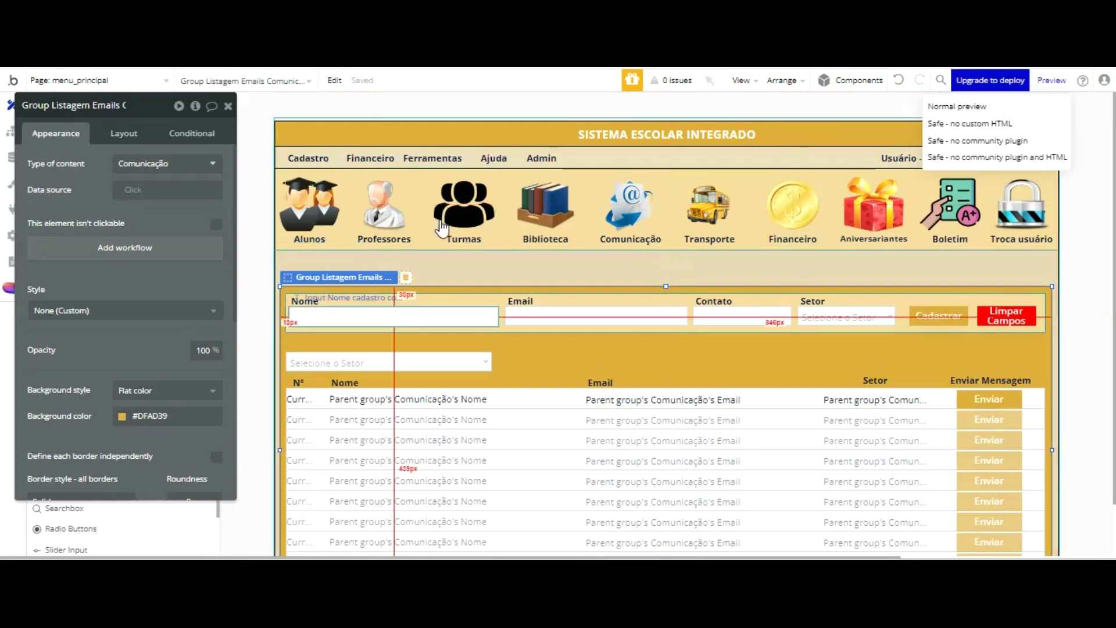
click(443, 316)
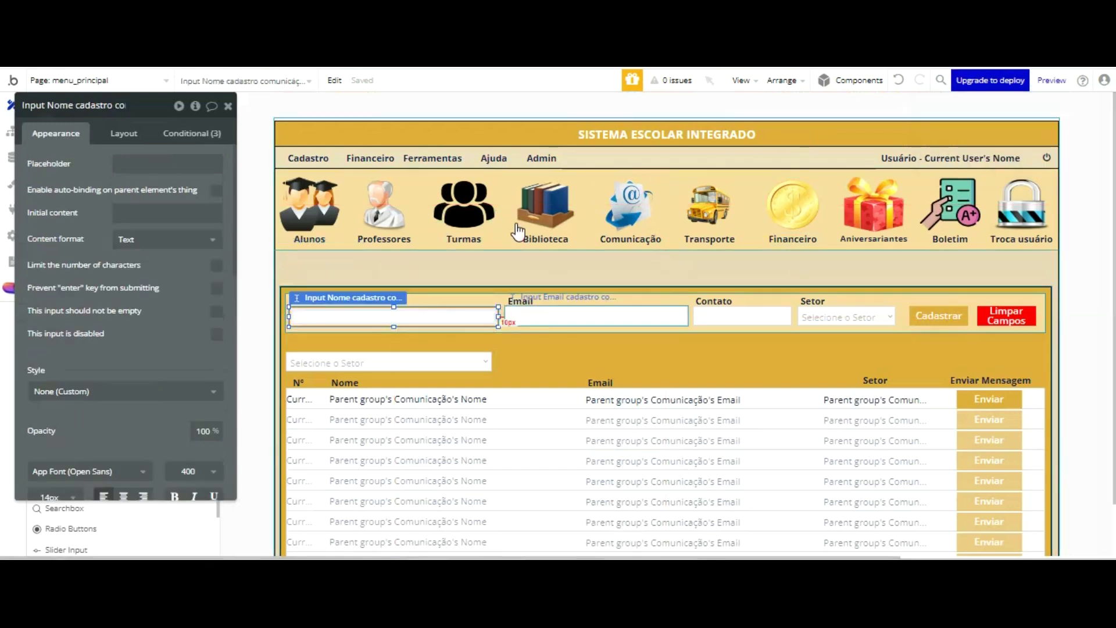
click(515, 320)
click(723, 319)
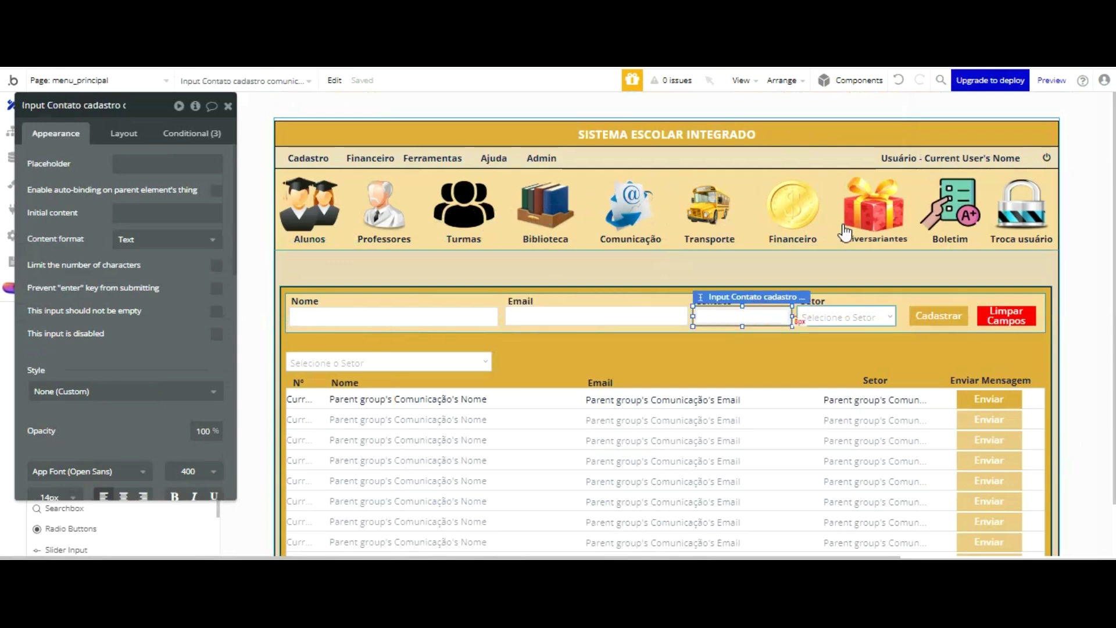
click(842, 320)
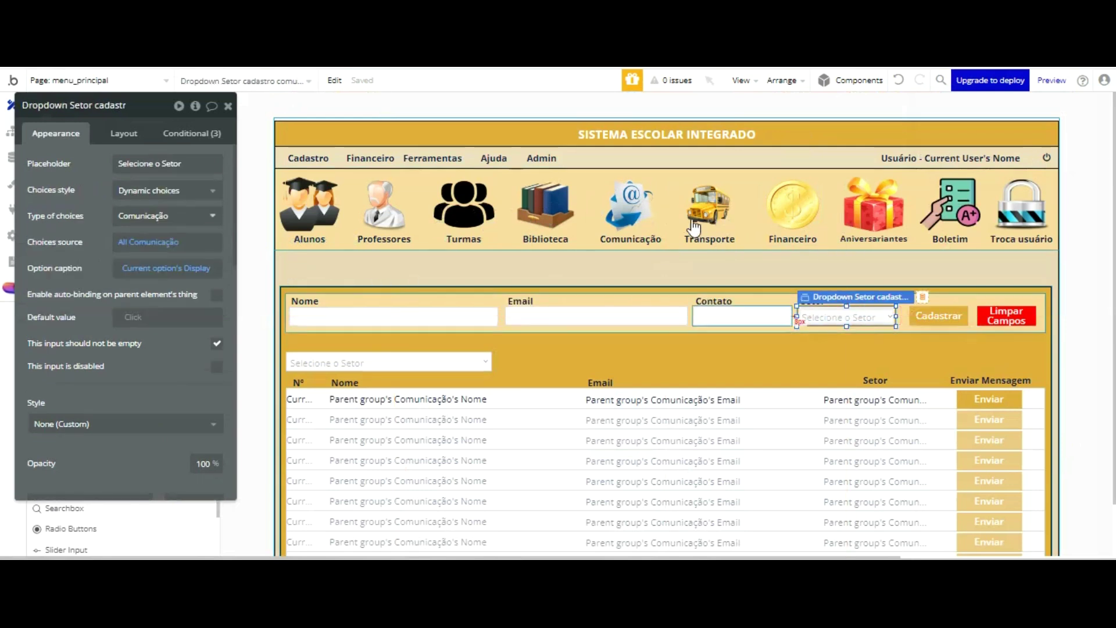
click(675, 293)
click(118, 105)
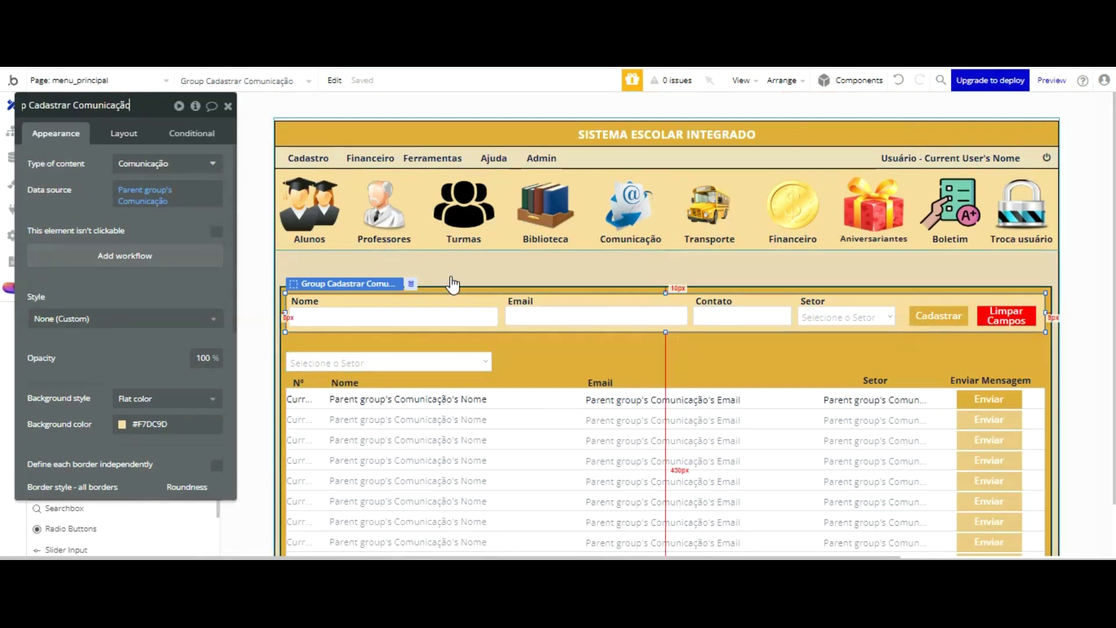
click(951, 315)
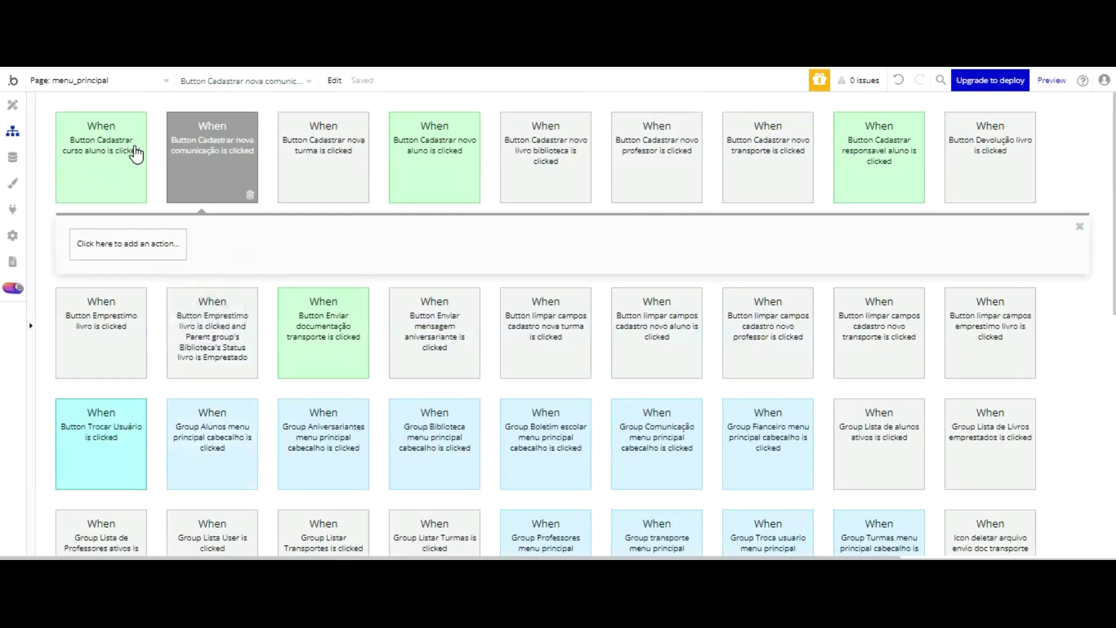
- Add a Create a new thing step with type Comunicação
mouse_move(124, 338)
click(214, 294)
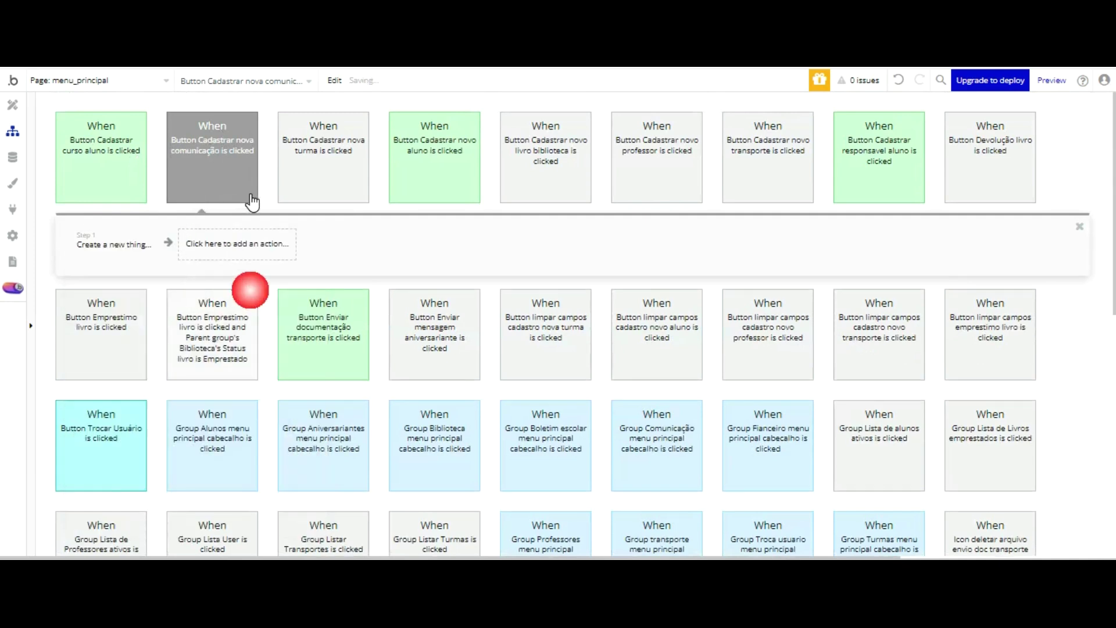
click(167, 137)
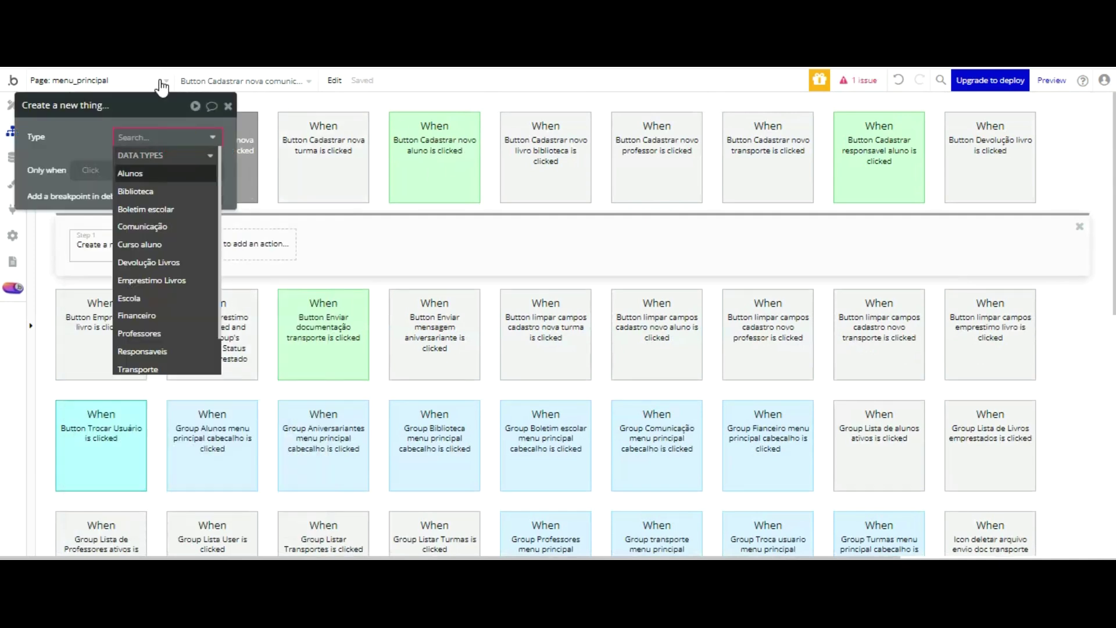
click(154, 224)
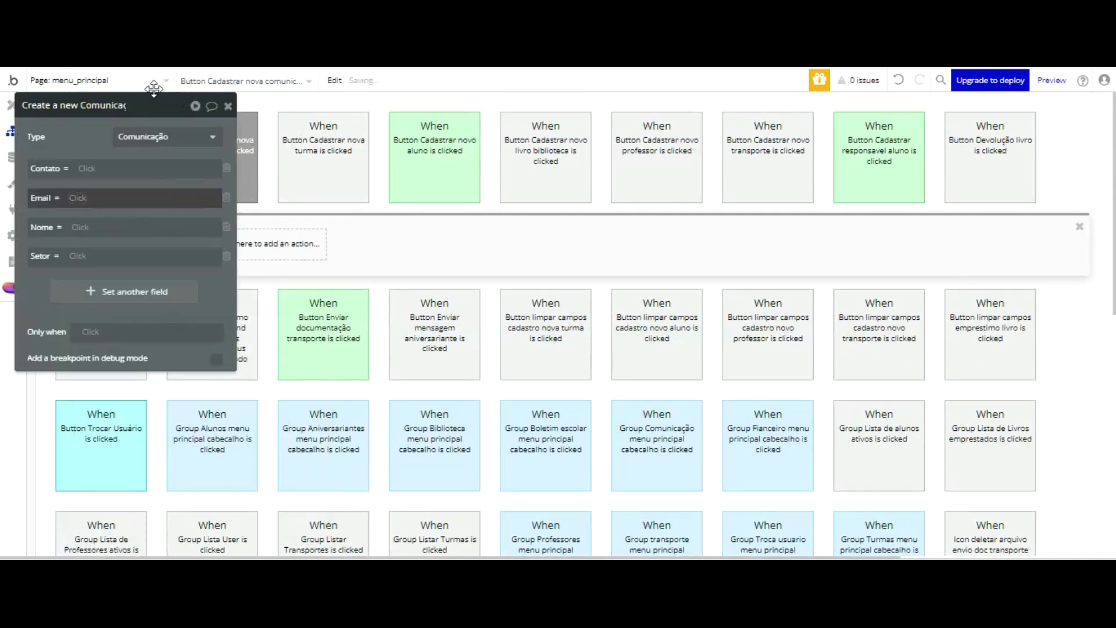
- Set Contato to Input Contato cadastro comunicação's value
click(87, 168)
scroll(157, 192, down, 10)
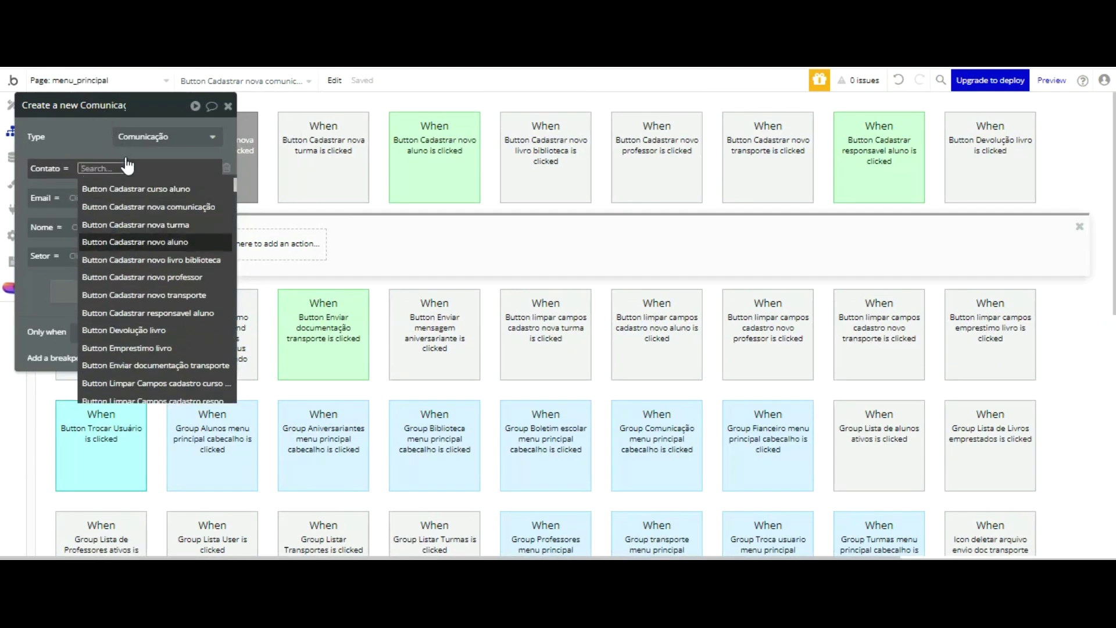
scroll(173, 203, down, 15)
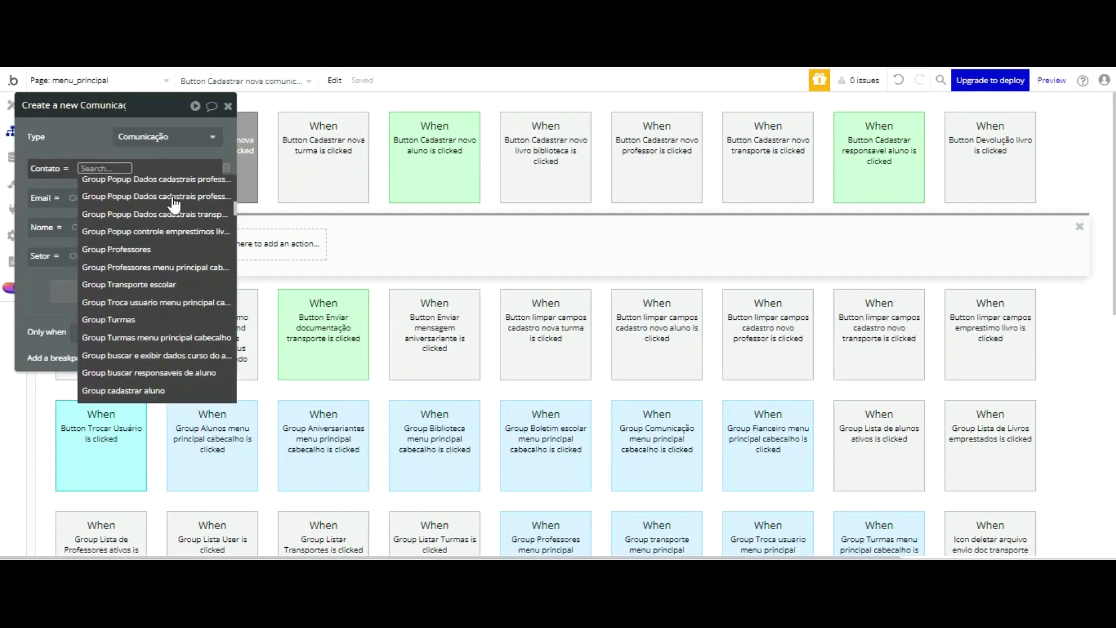
scroll(173, 203, down, 5)
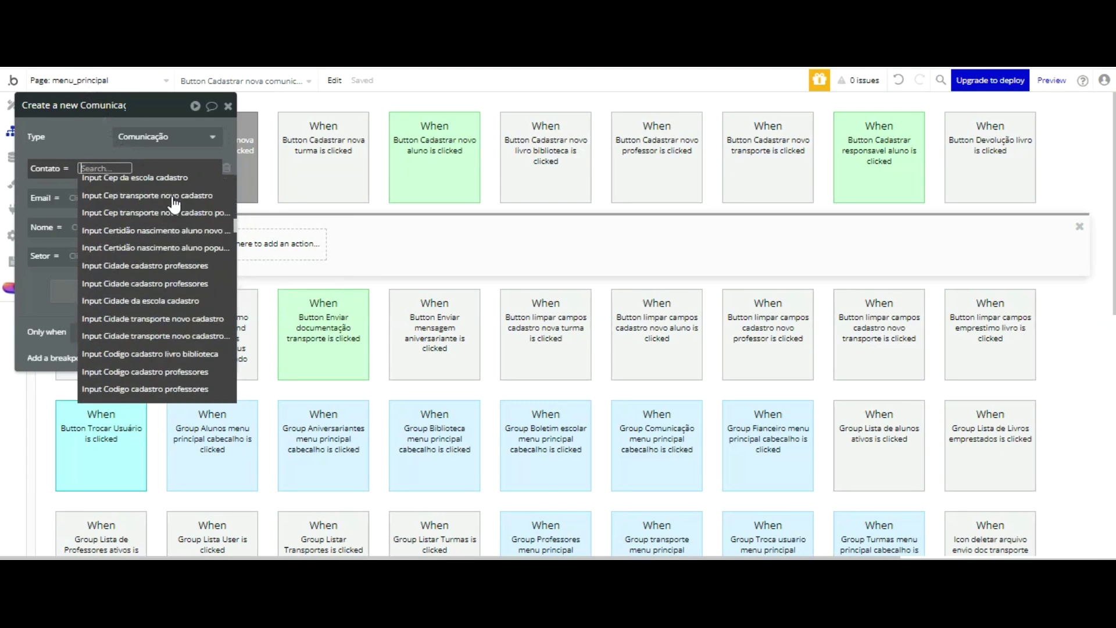
scroll(173, 203, down, 5)
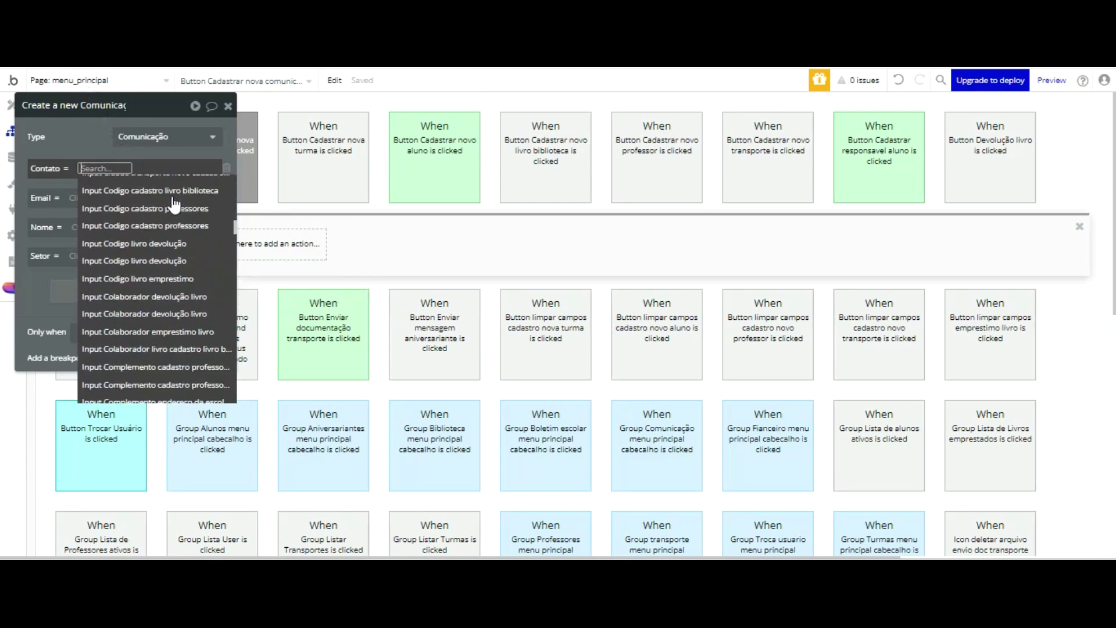
scroll(173, 204, down, 5)
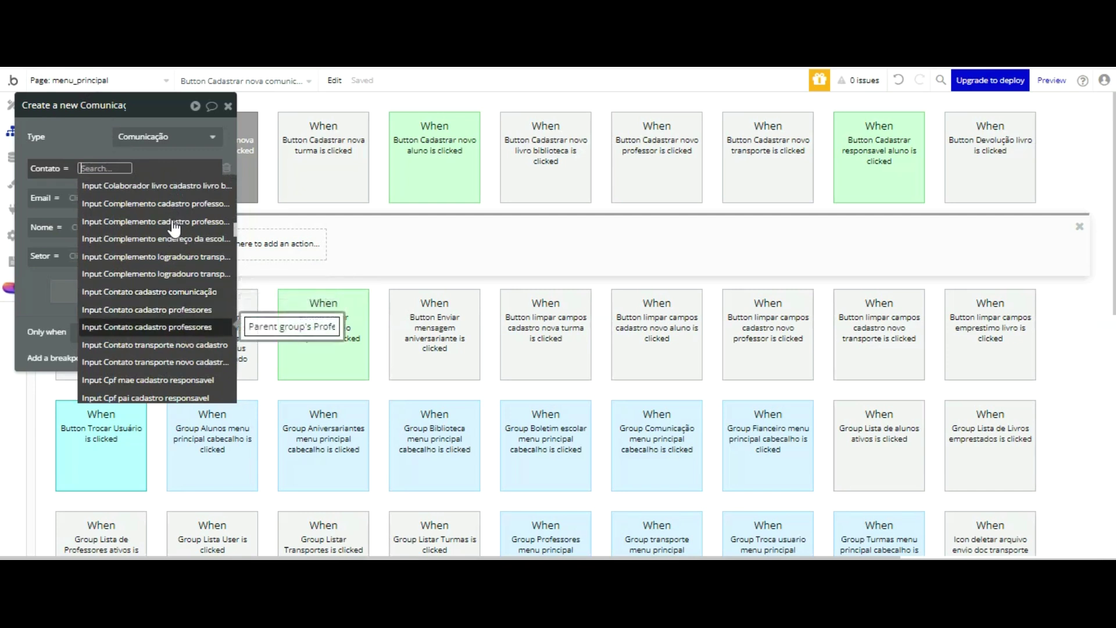
click(166, 291)
click(96, 215)
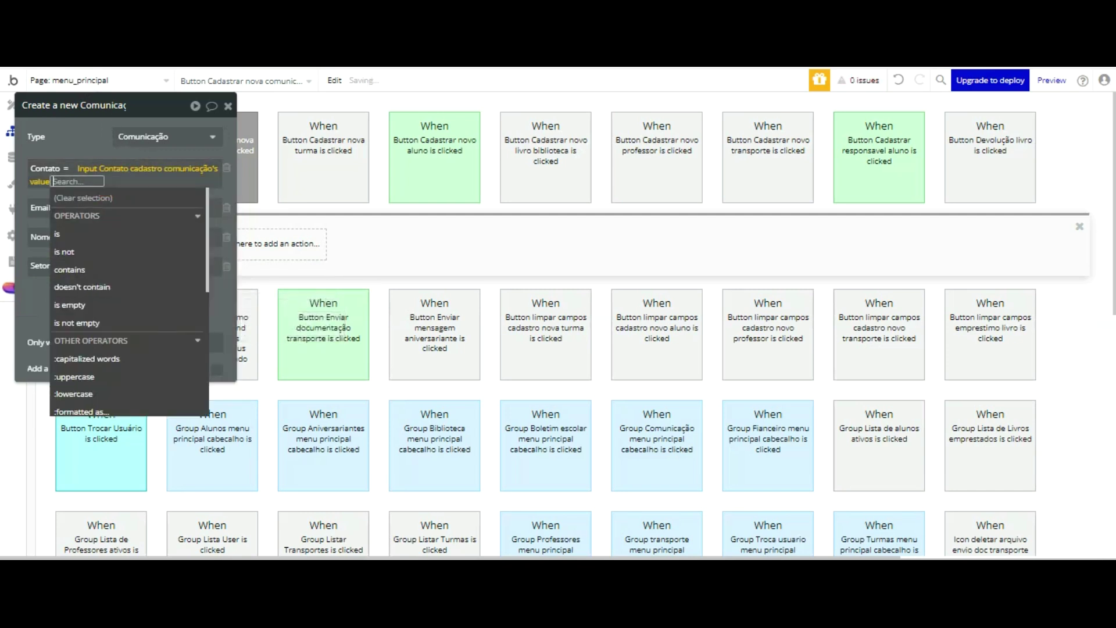
click(91, 140)
- Point the Email field at Input Email cadastro comunicação
click(75, 205)
scroll(159, 250, down, 10)
scroll(158, 256, down, 15)
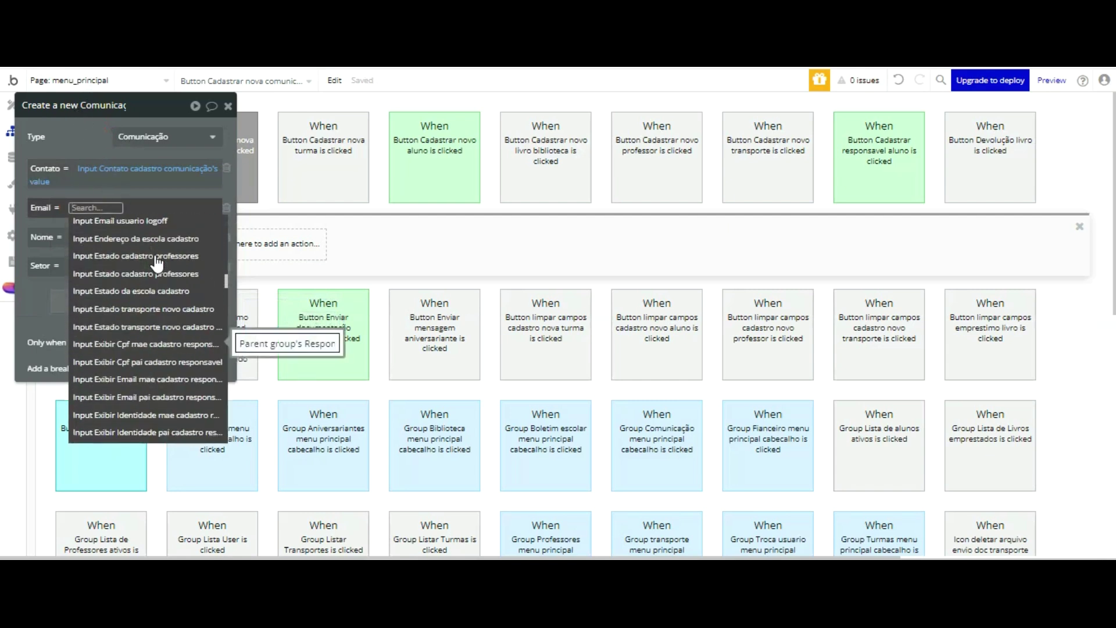
scroll(157, 262, up, 3)
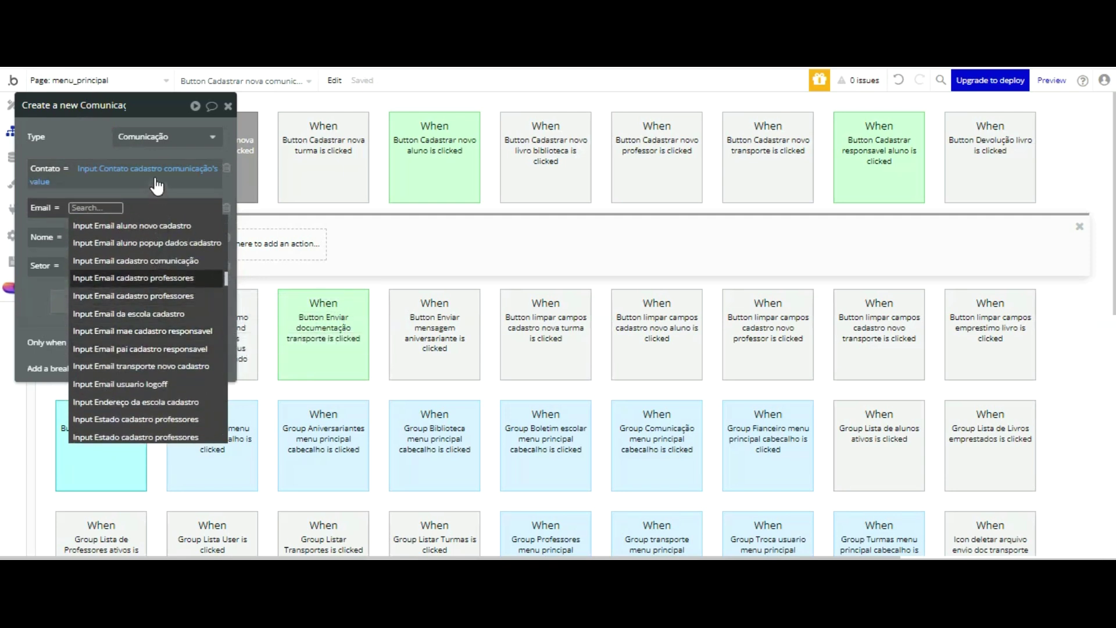
click(153, 262)
- Use the Email input's value for Email, and set Nome to Input Nome cadastro comunicação's value
click(119, 256)
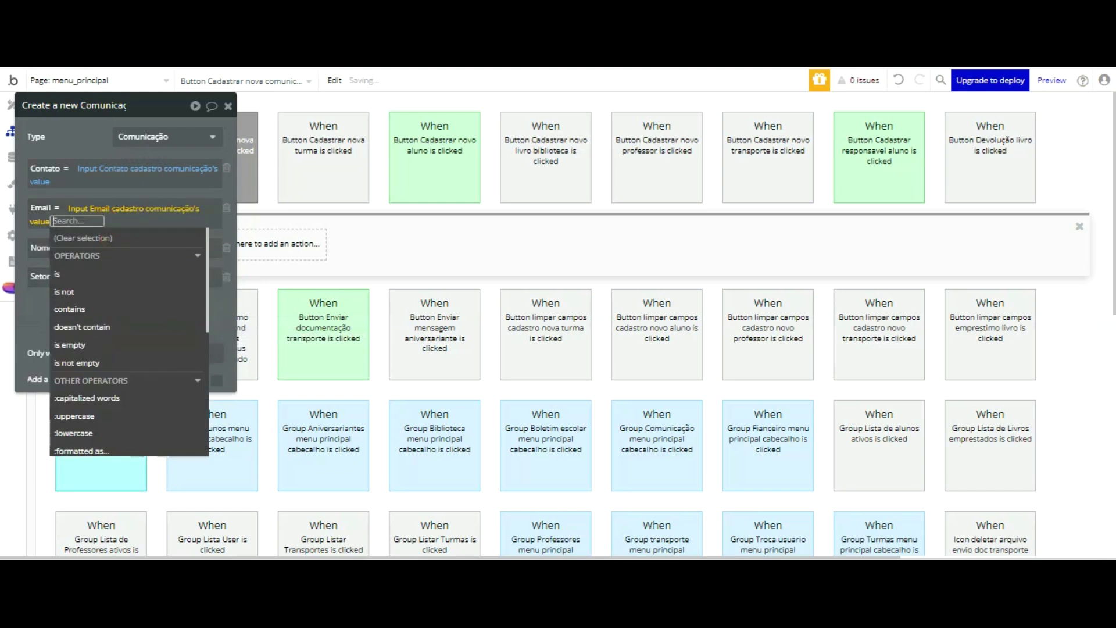
click(94, 179)
click(148, 248)
scroll(152, 261, down, 15)
scroll(153, 264, down, 5)
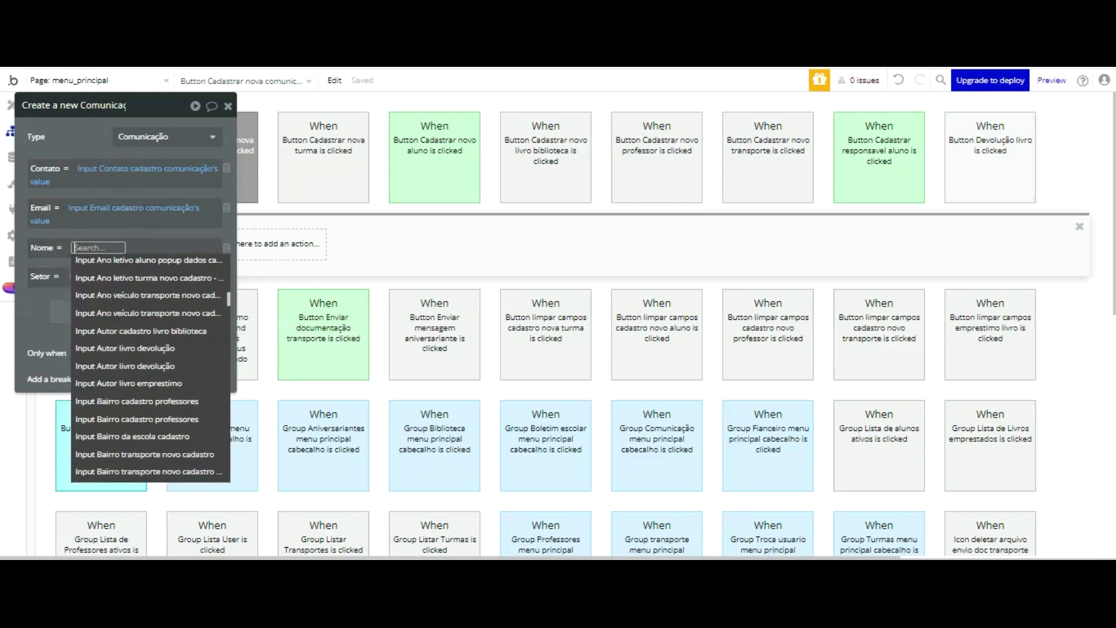
scroll(168, 265, down, 10)
scroll(168, 273, down, 15)
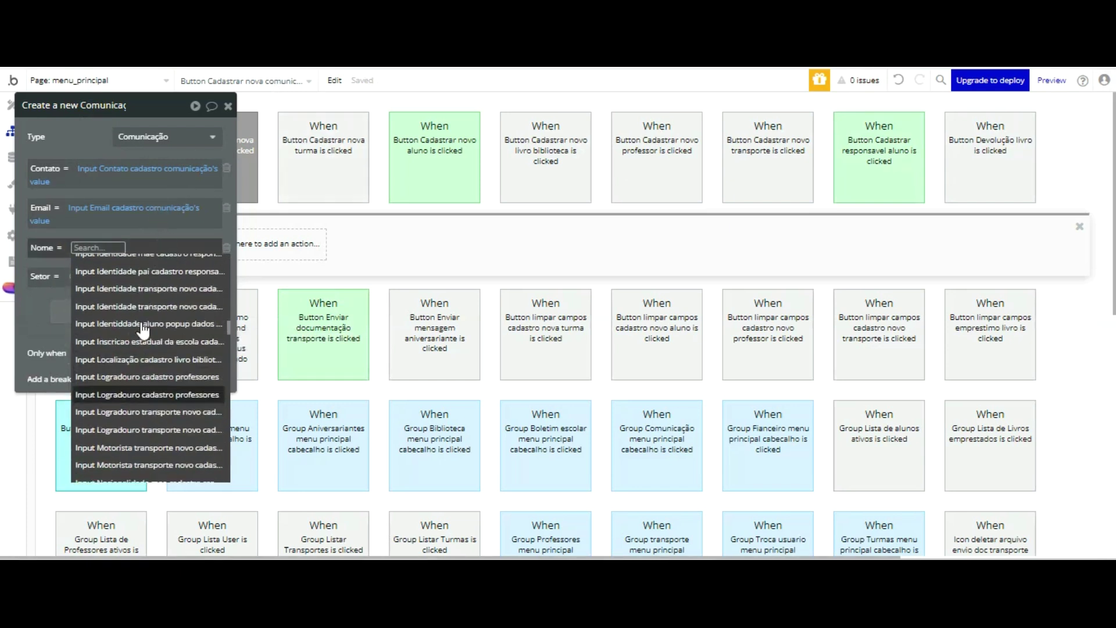
scroll(142, 314, up, 5)
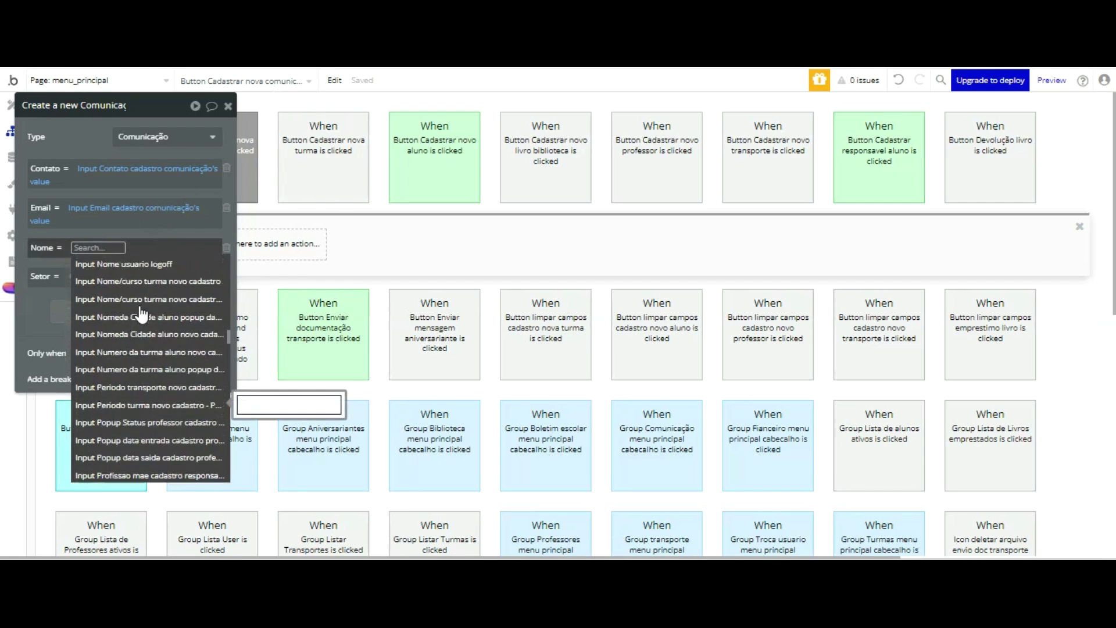
scroll(148, 315, up, 3)
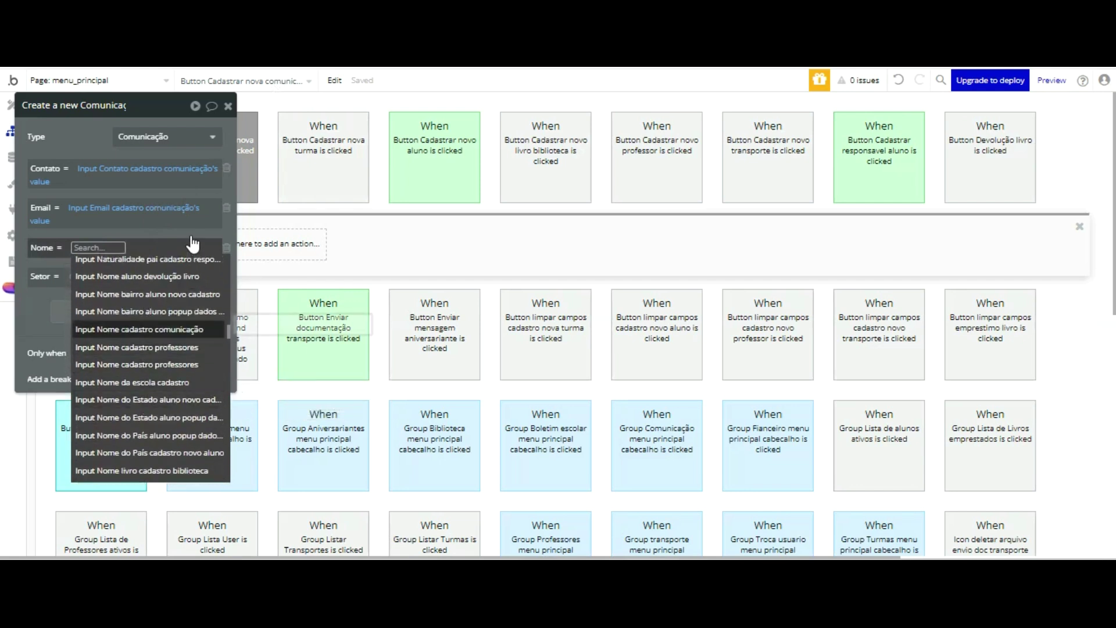
click(145, 329)
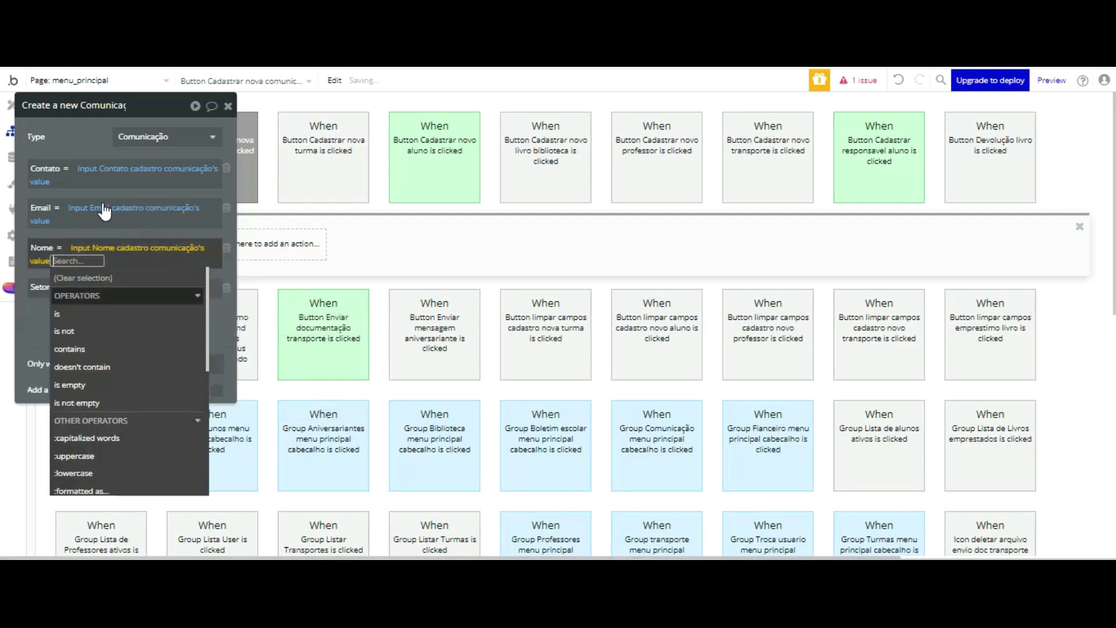
key(Return)
- Set Setor to Dropdown Setor cadastro comunicação's value, removing the added :Display attribute
click(71, 287)
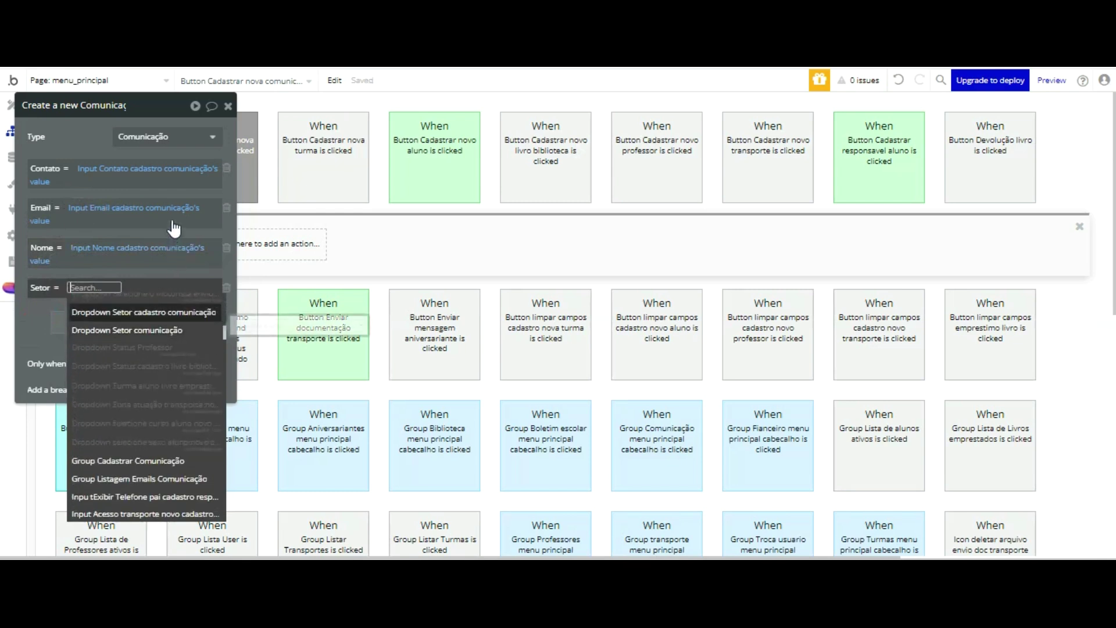
key(Return)
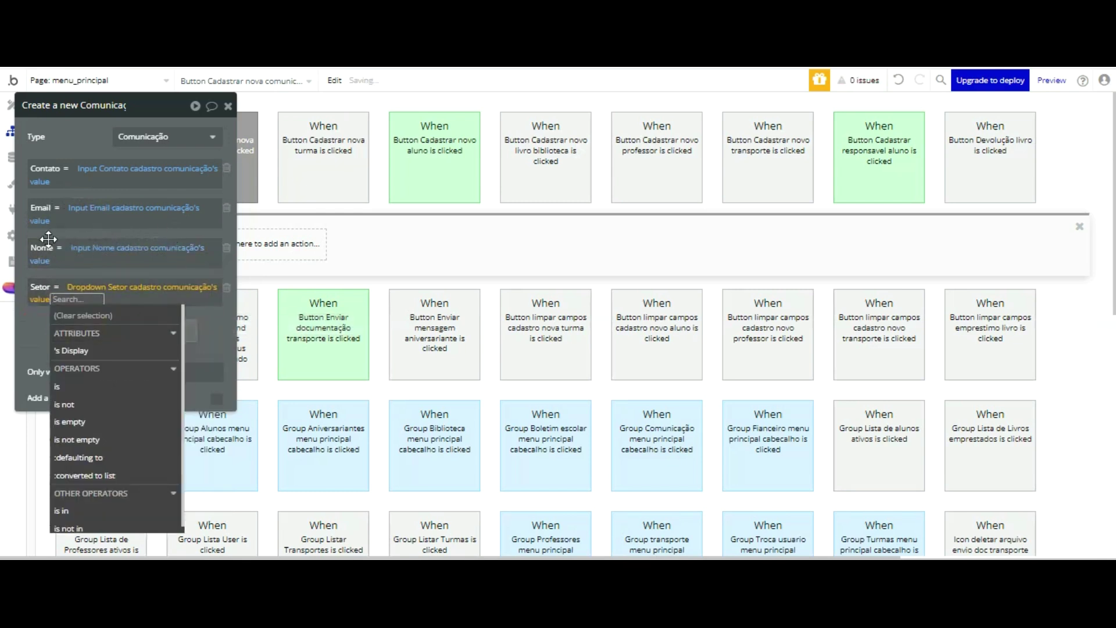
click(71, 350)
click(32, 345)
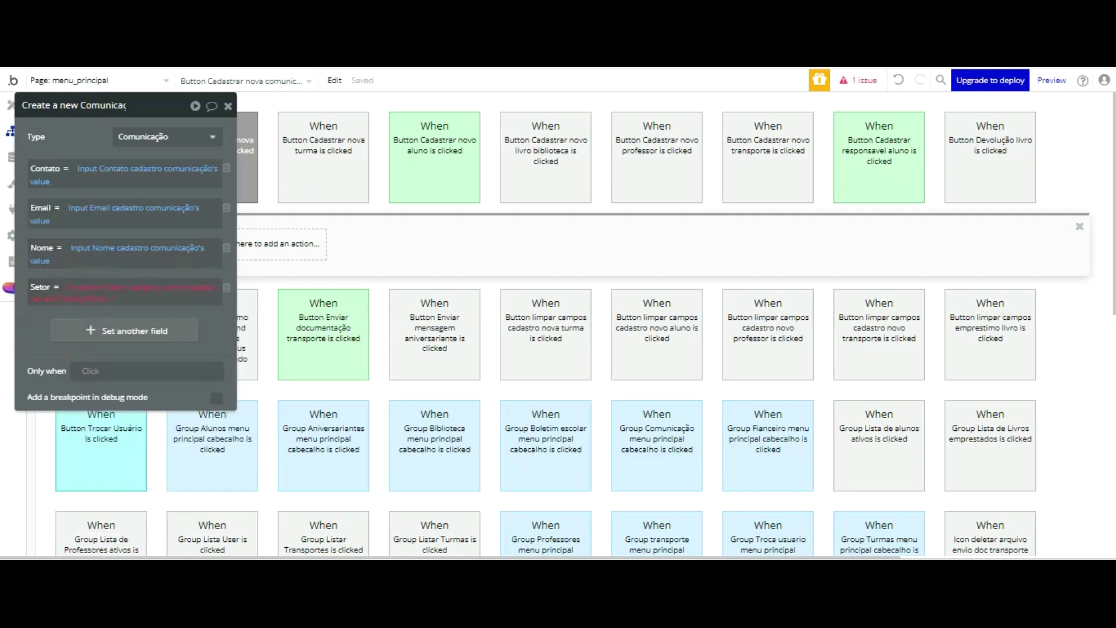
click(898, 80)
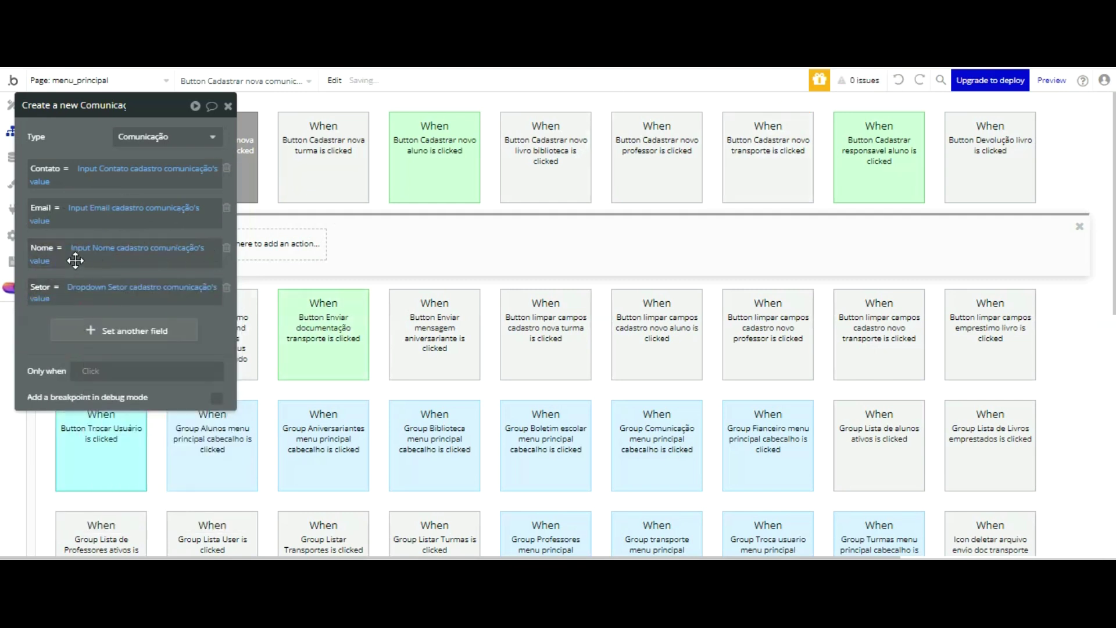
drag(86, 105, 535, 118)
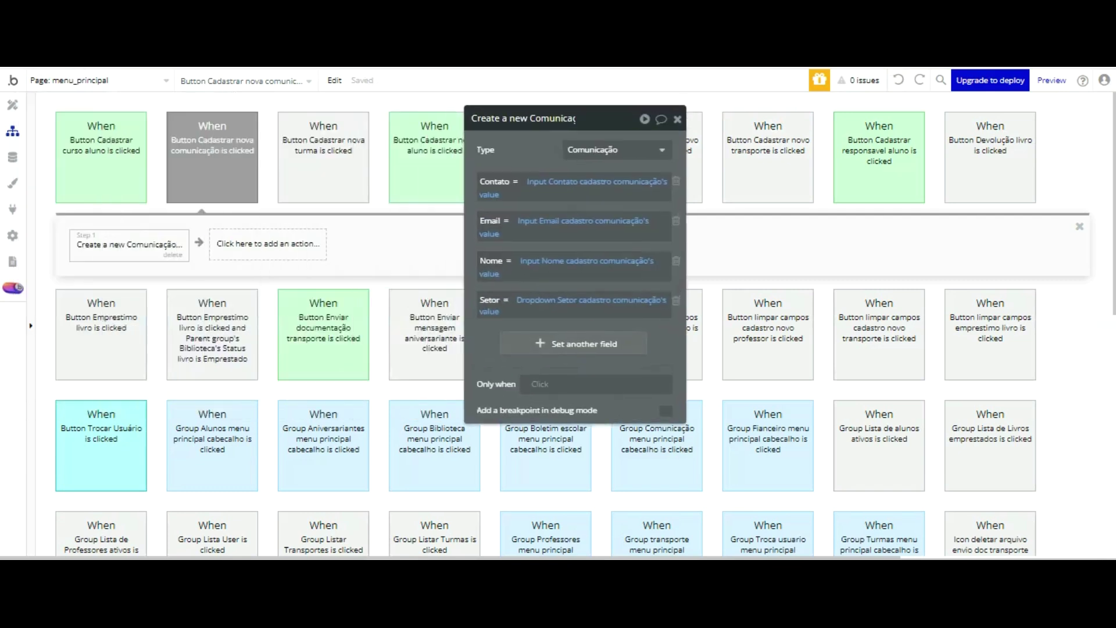
- Add Reset relevant inputs and a BEP Toast Alert as workflow steps 2 and 3
click(289, 238)
mouse_move(284, 458)
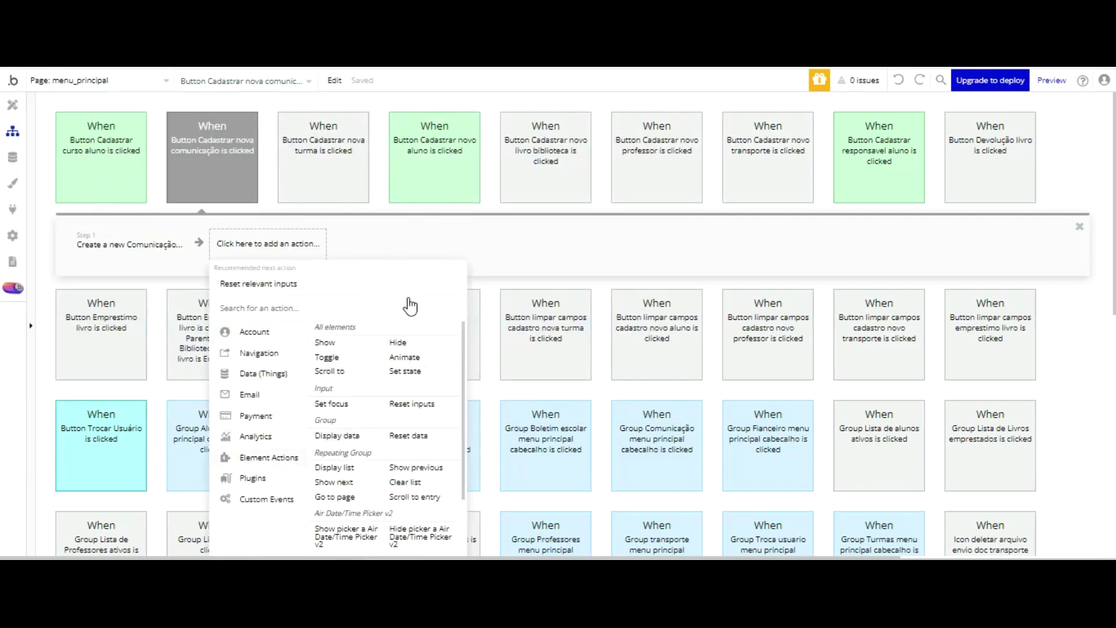
click(412, 403)
click(365, 239)
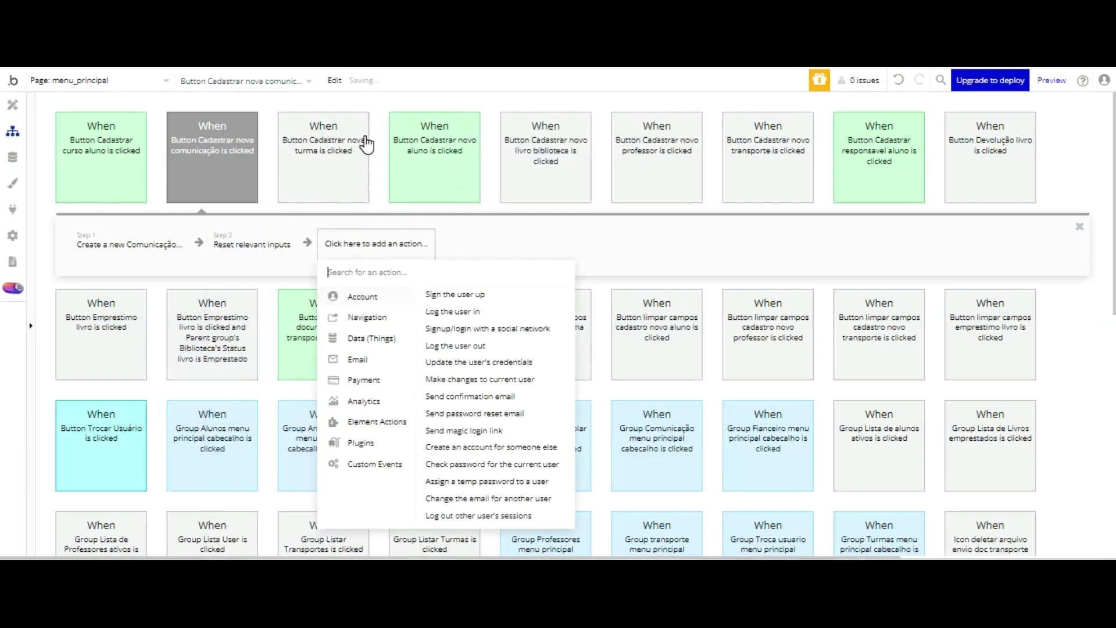
text(bep)
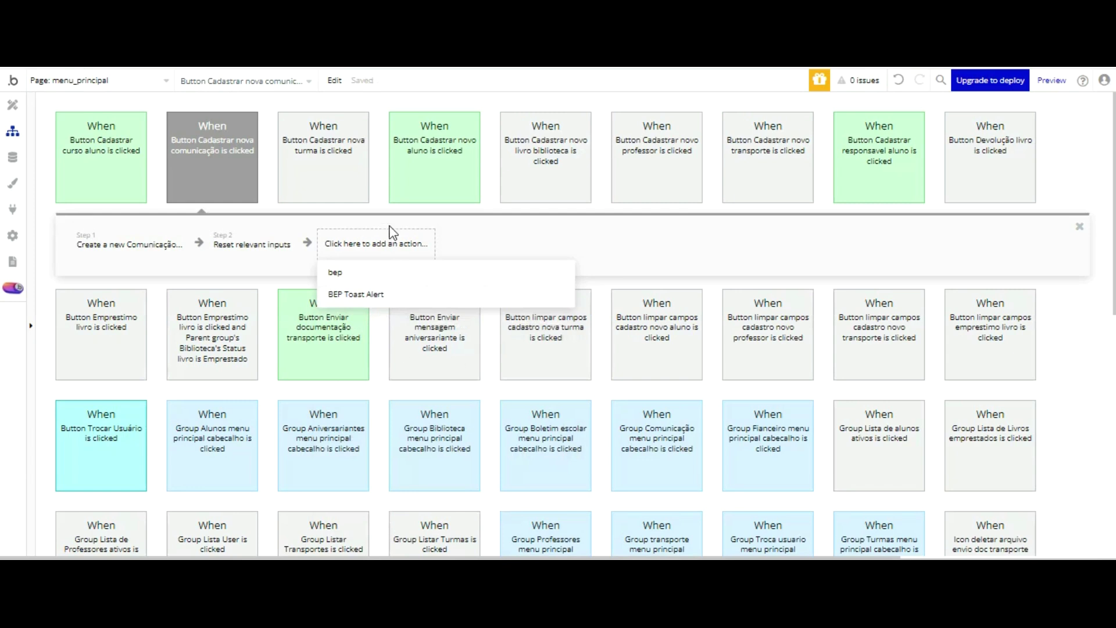
key(Return)
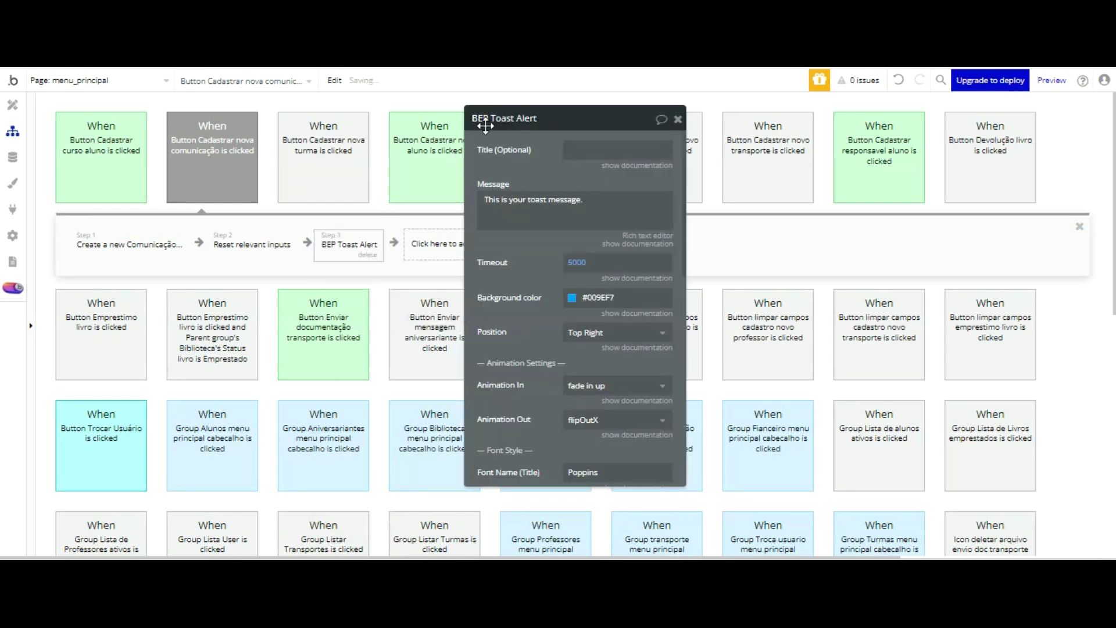
- Set the toast message to 'Contato comunicação cadastrado com sucesso!' with a 2500 ms timeout
triple_click(517, 204)
text(C)
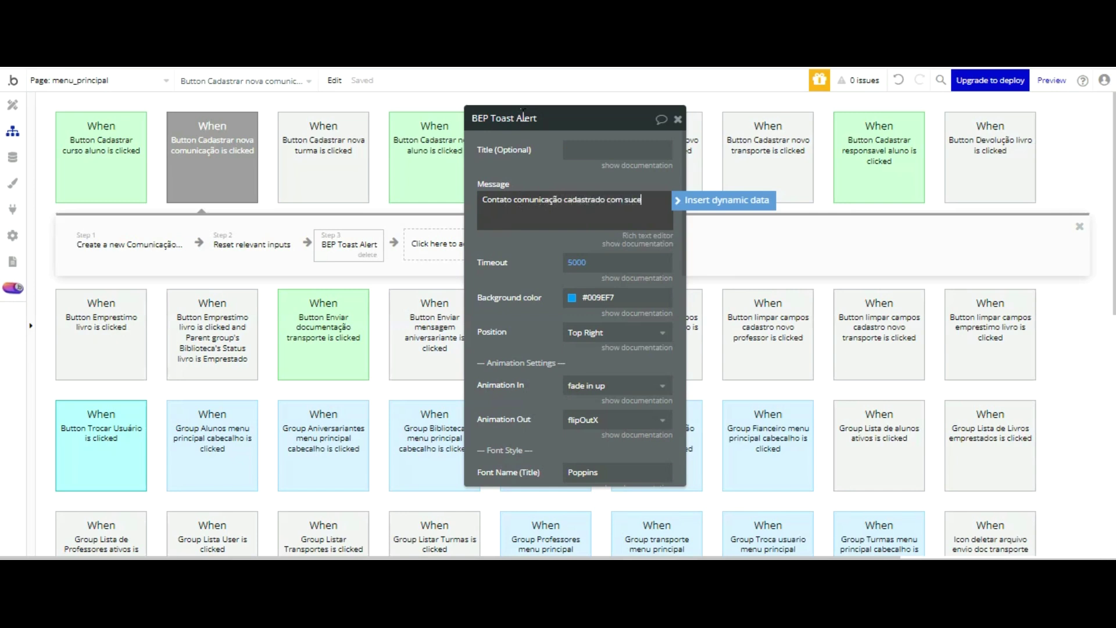
text(!)
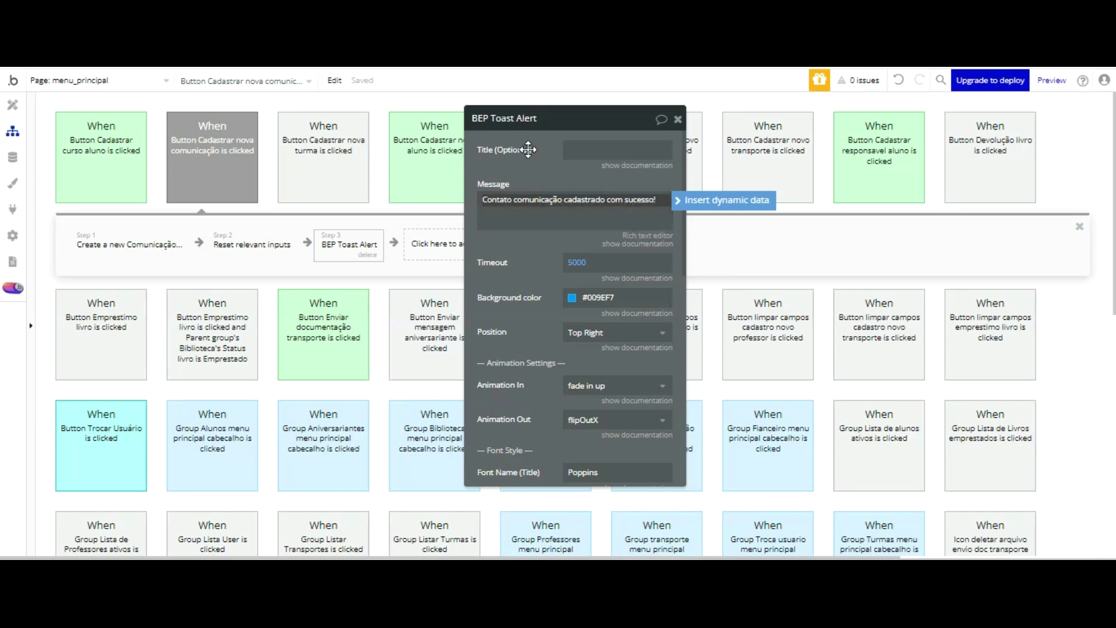
click(579, 263)
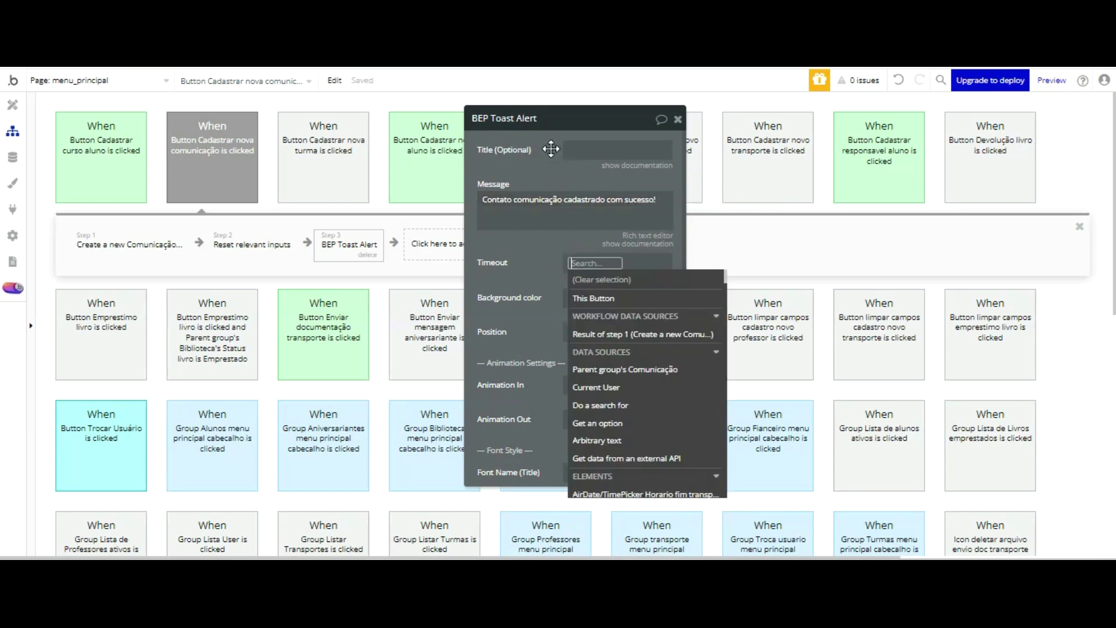
text(2500)
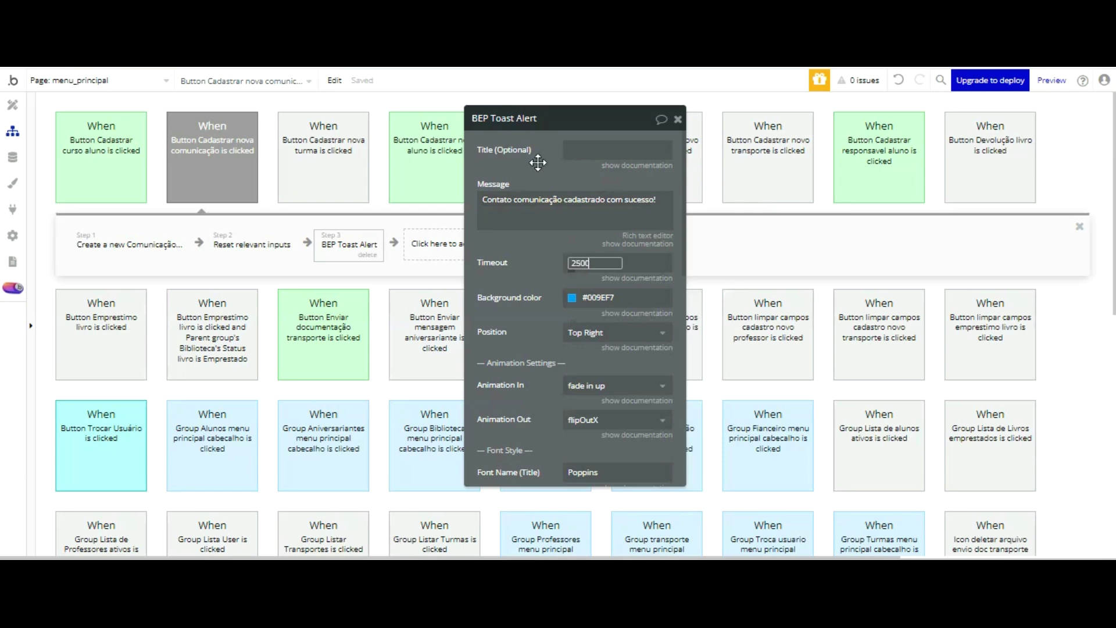
click(572, 203)
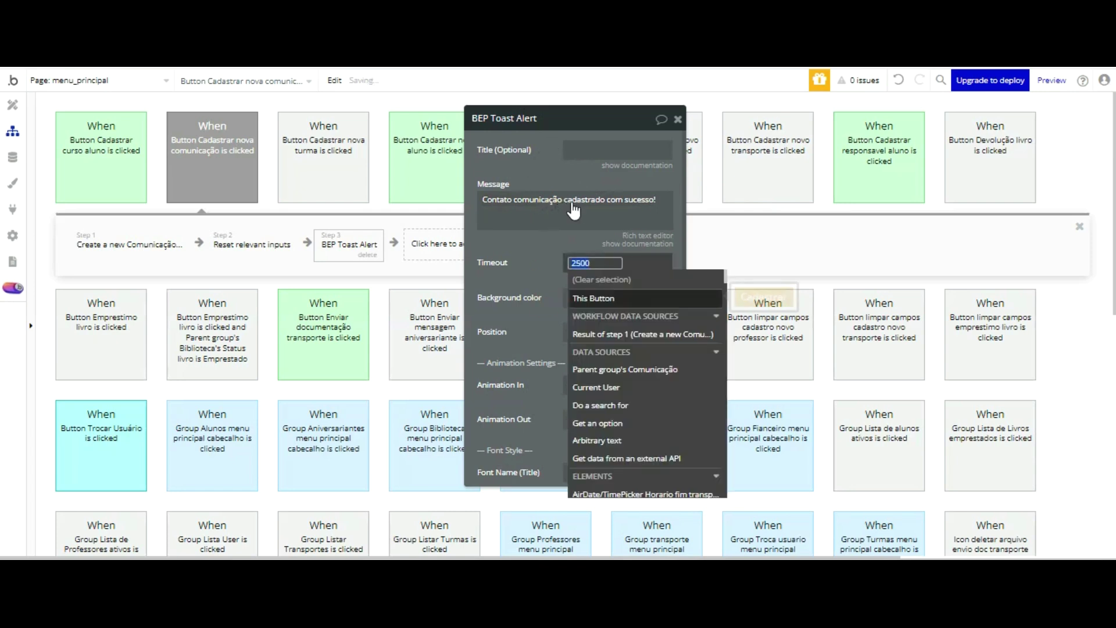
click(549, 224)
- Give the toast the Success colour, Center position and 20 px font size
click(604, 297)
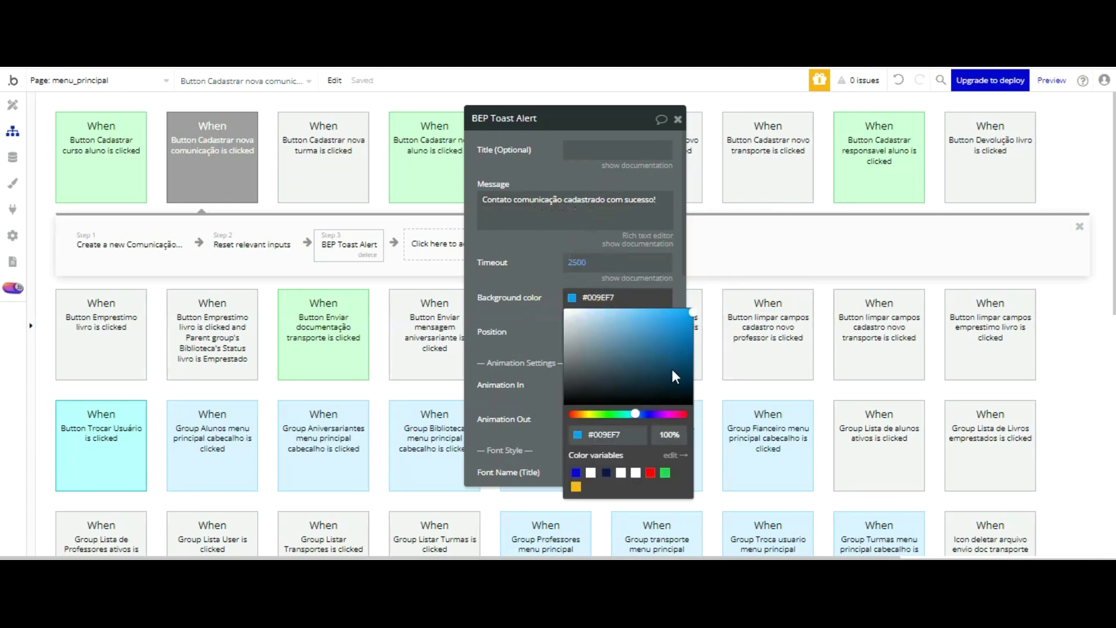
click(665, 473)
click(556, 236)
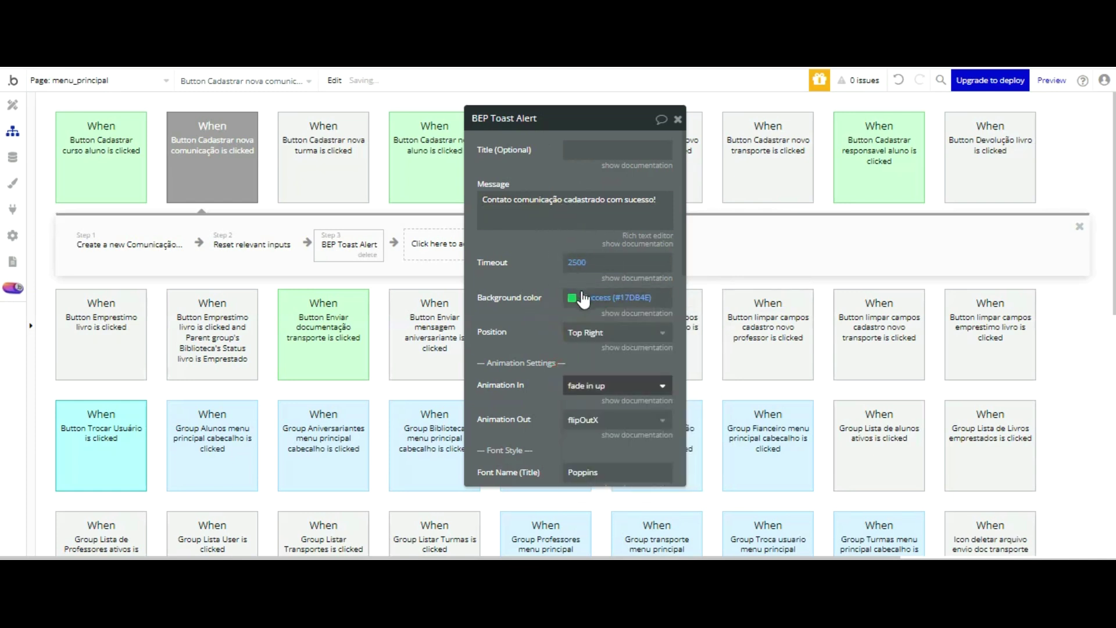
click(593, 333)
click(604, 374)
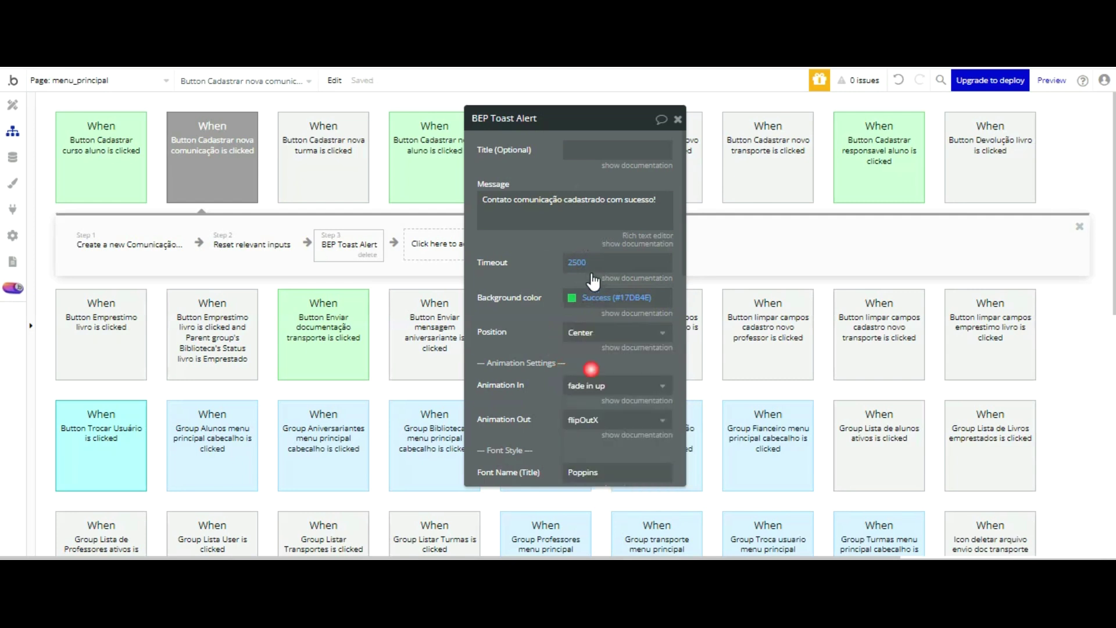
scroll(553, 324, down, 5)
click(567, 130)
scroll(576, 186, up, 3)
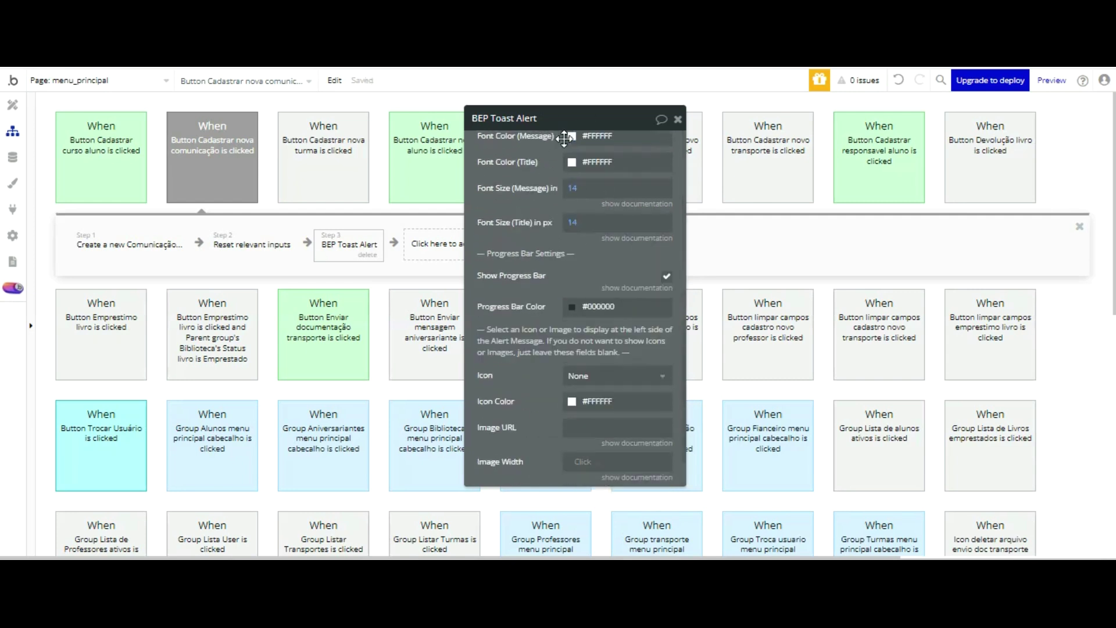
text(20)
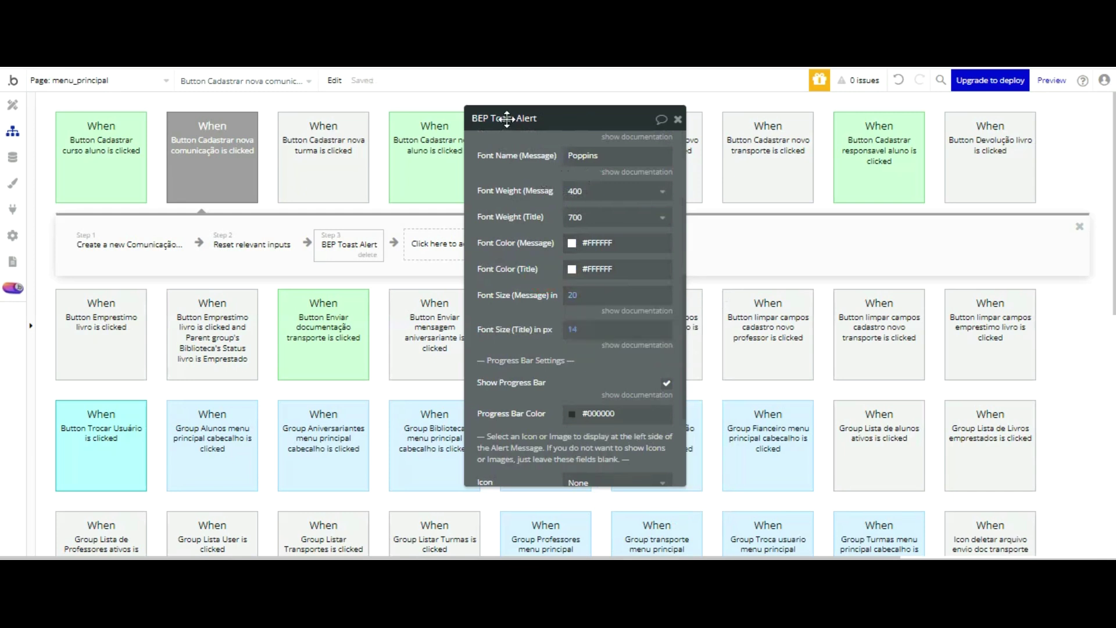
click(12, 104)
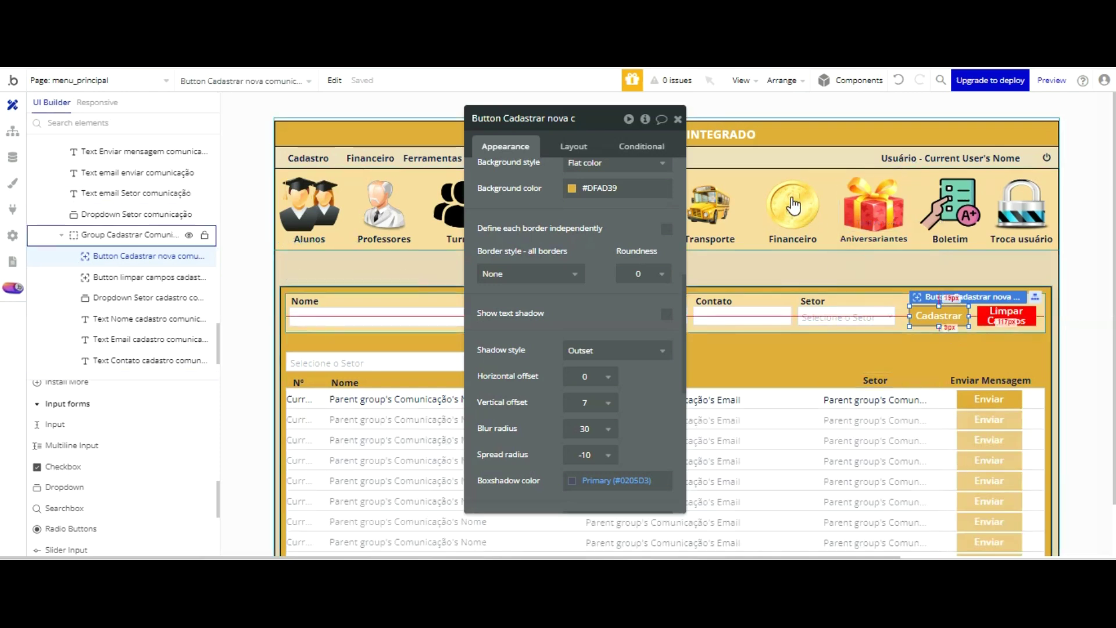
- Select the Limpar Campos button and start a workflow for it
click(788, 293)
click(549, 100)
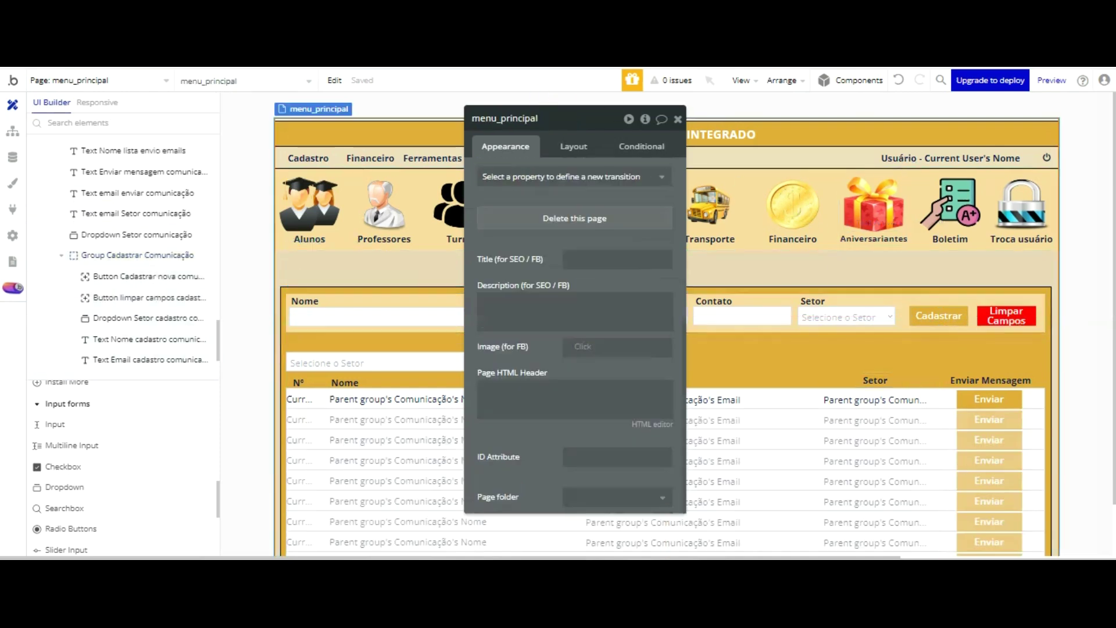
click(996, 317)
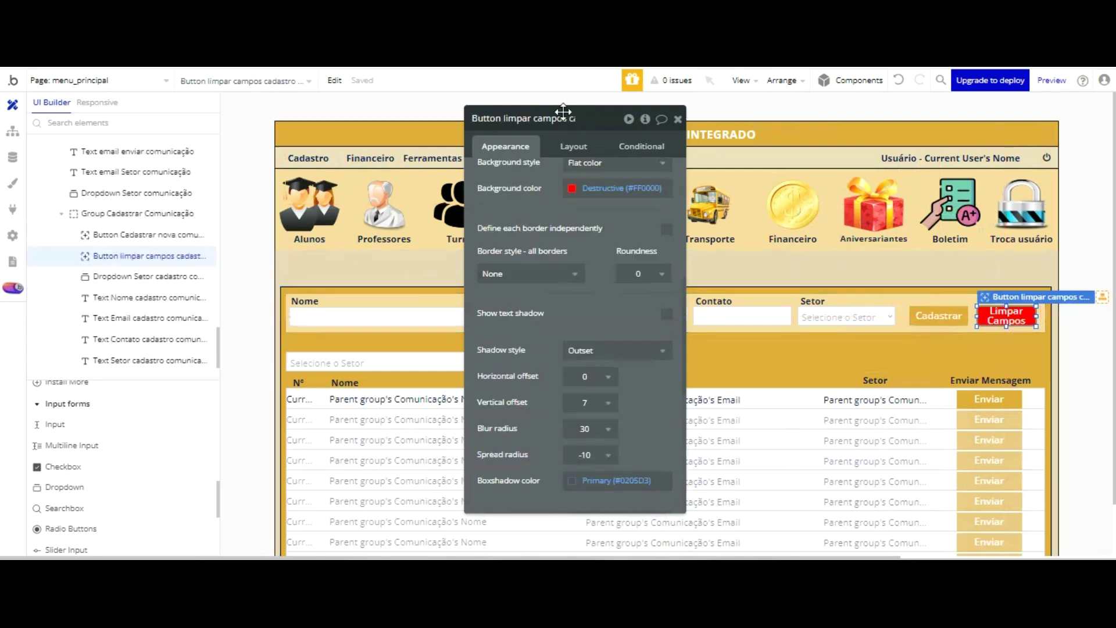
scroll(574, 130, up, 10)
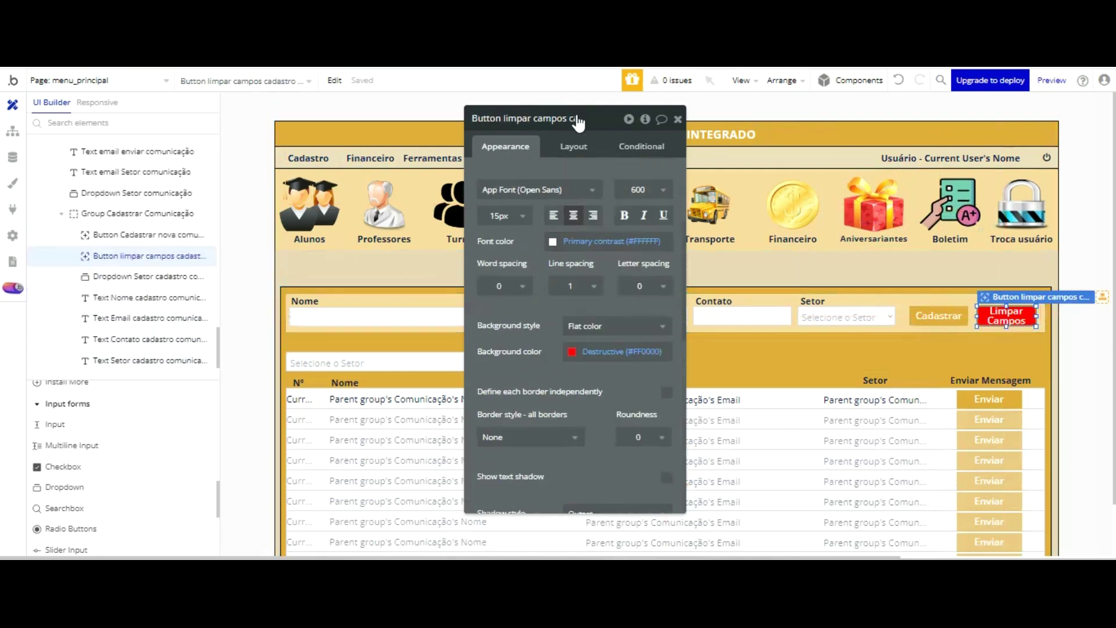
click(572, 232)
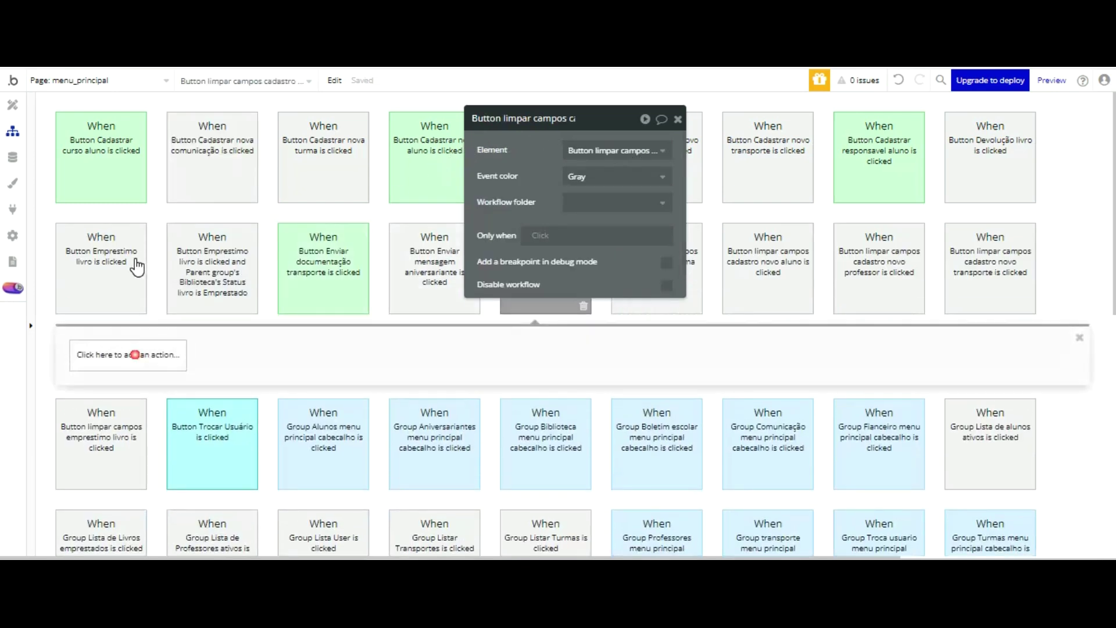
- Add a Reset relevant inputs action, then delete it again
click(157, 359)
scroll(165, 381, down, 3)
mouse_move(151, 370)
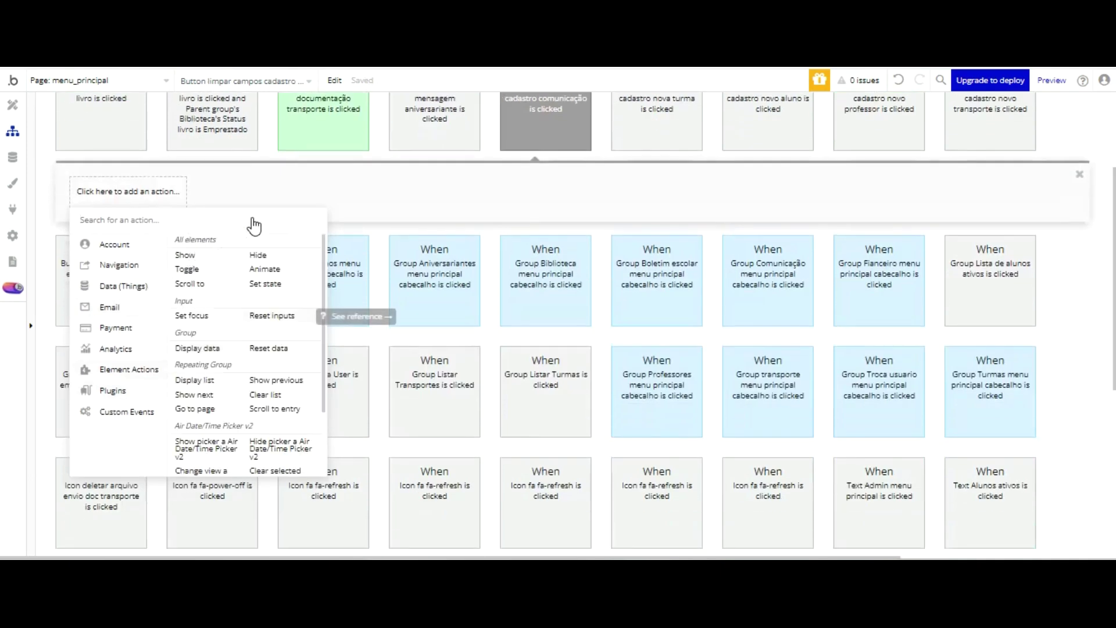
click(256, 315)
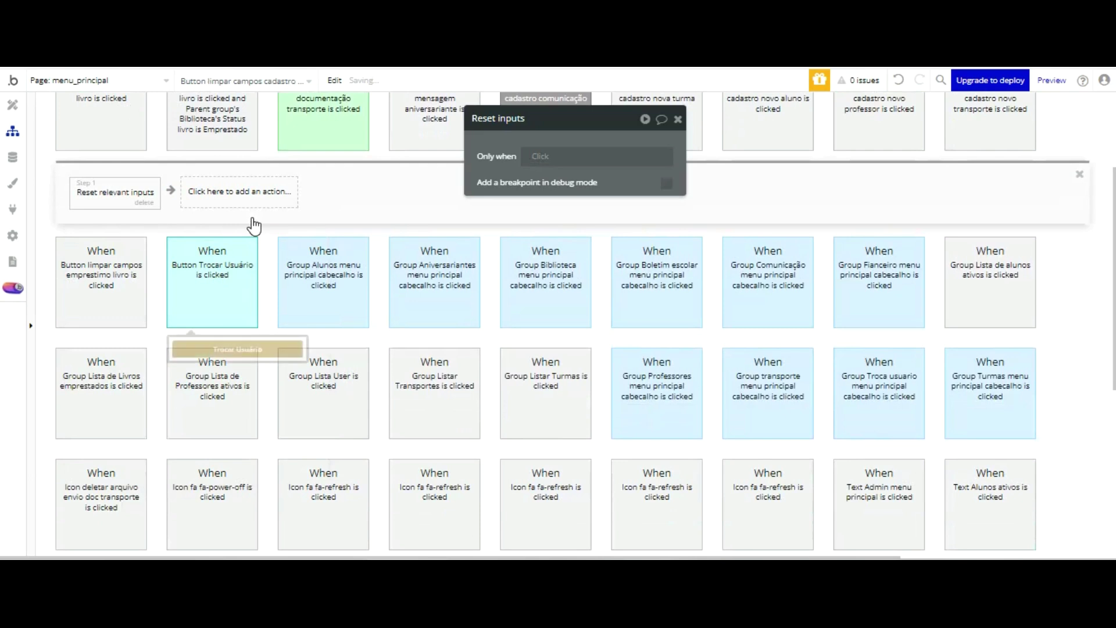
click(678, 119)
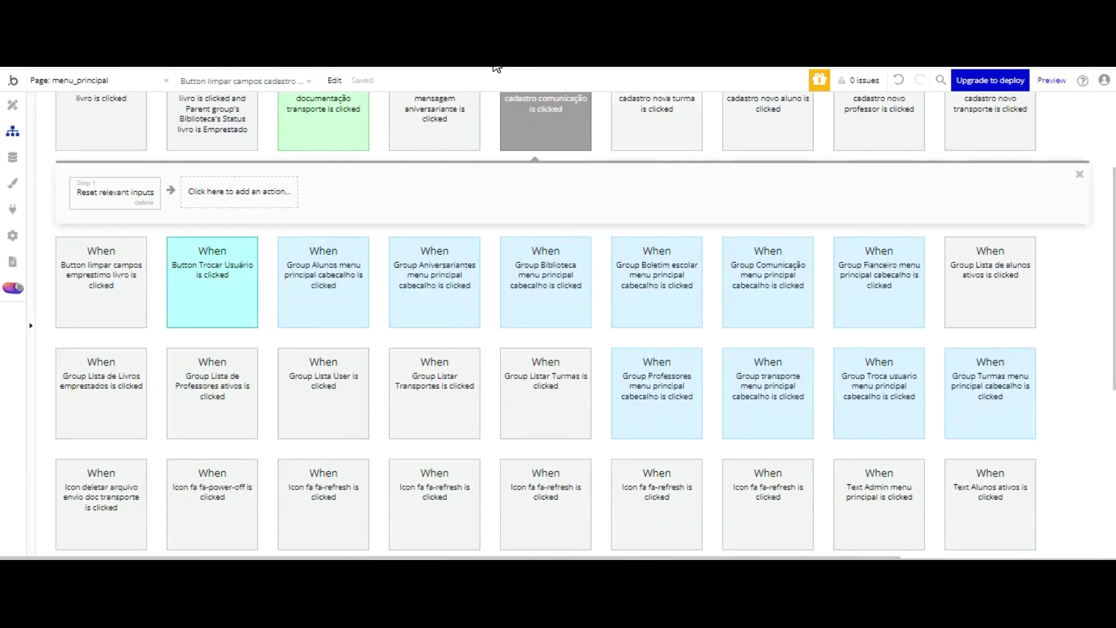
click(144, 202)
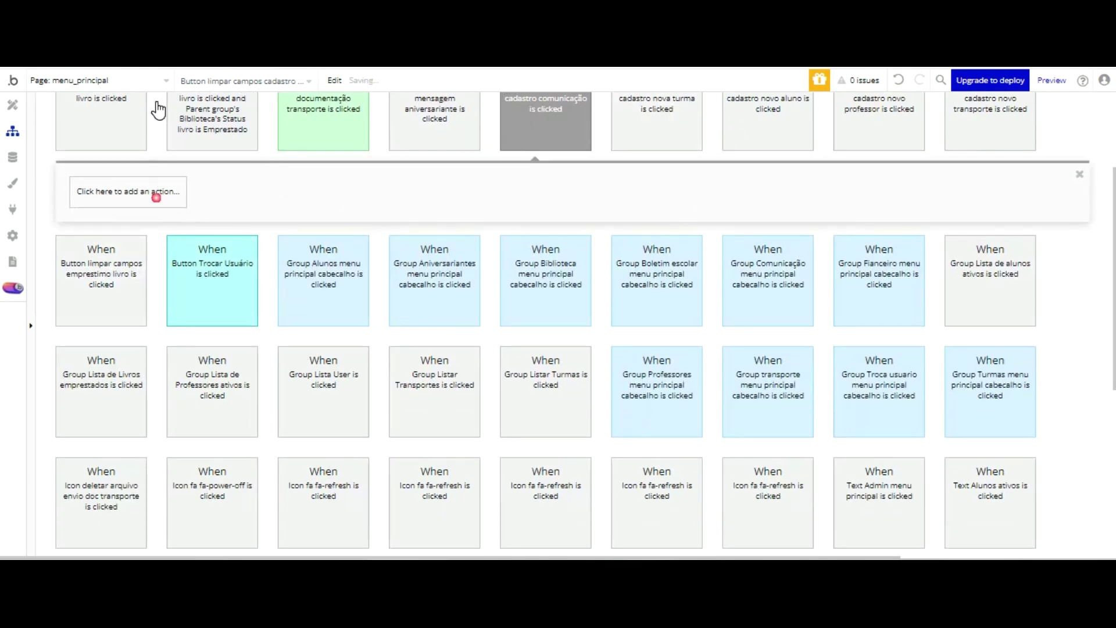
- Add a Reset a group/popup step targeting Group Cadastrar Comunicação, then view the preview
click(156, 196)
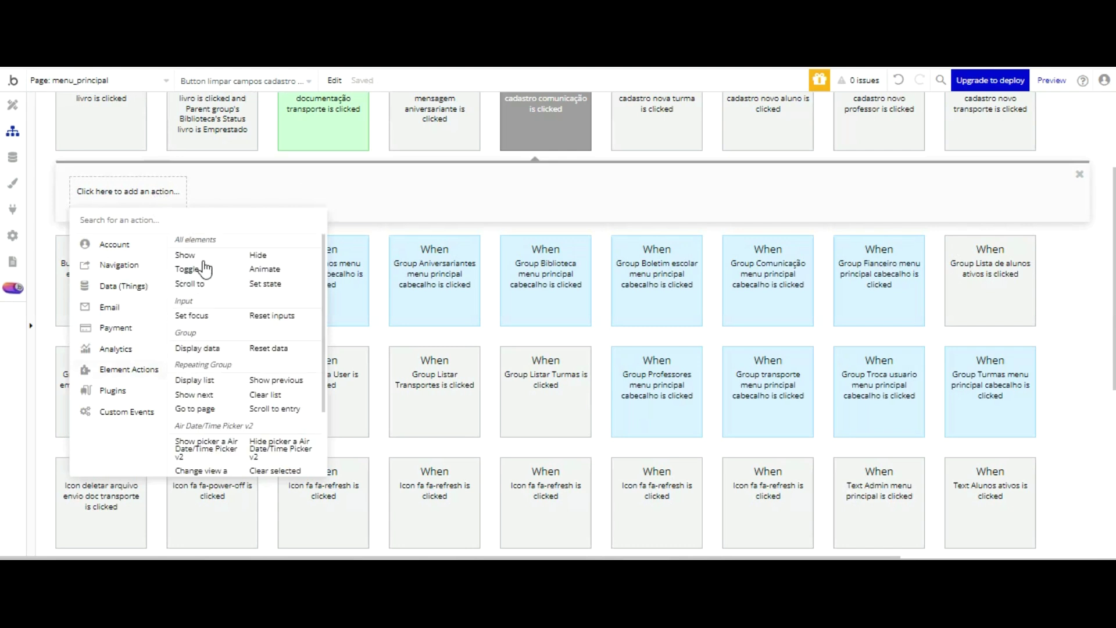
click(269, 348)
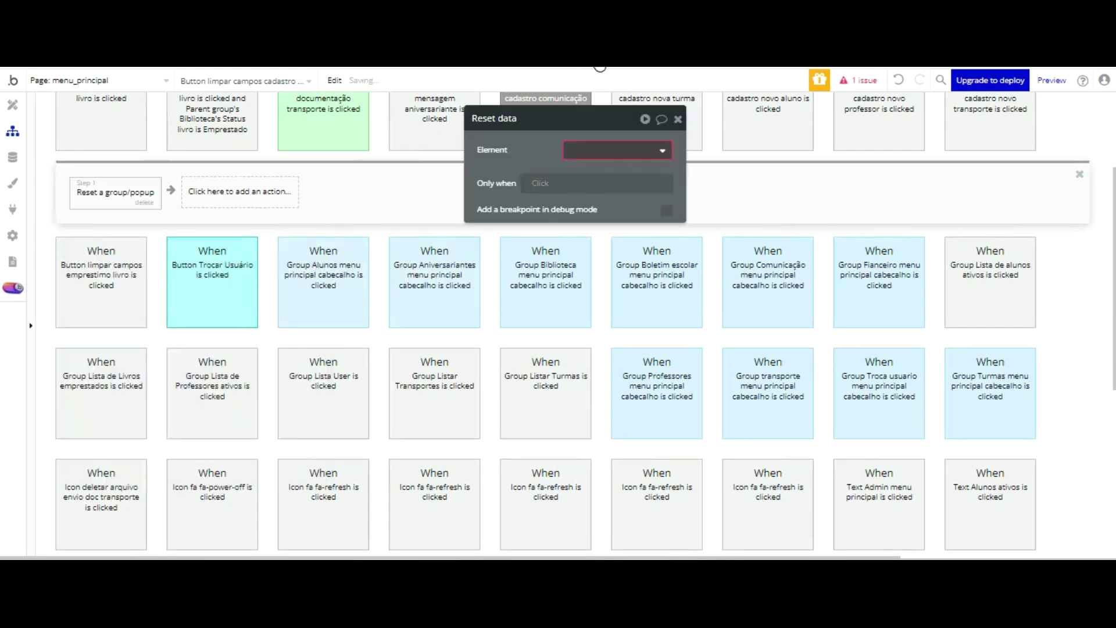
click(617, 150)
scroll(650, 233, down, 3)
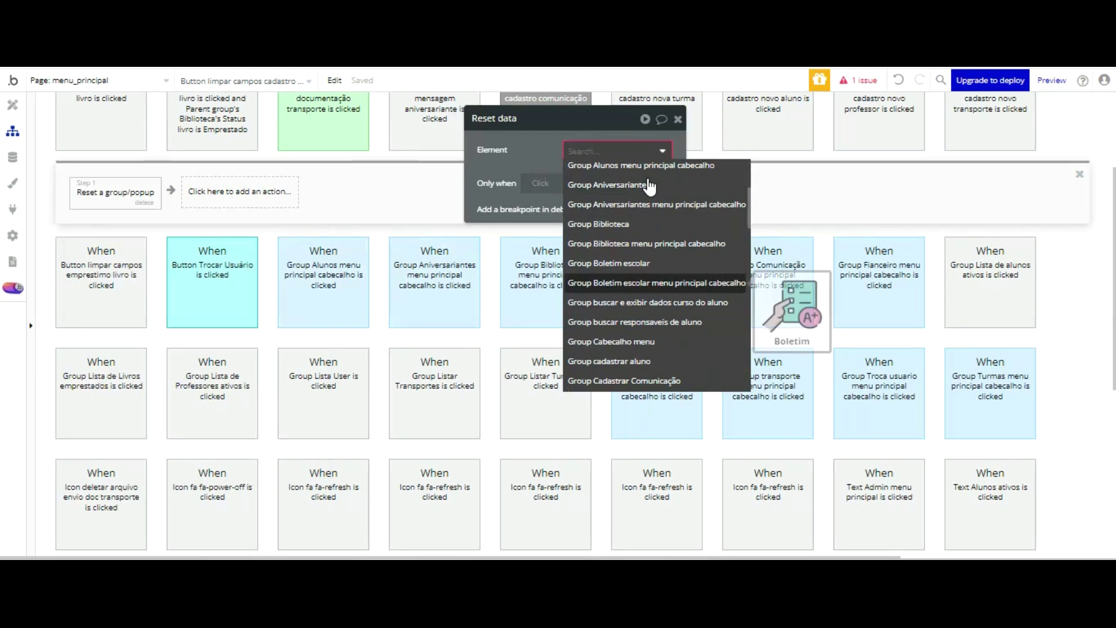
click(645, 326)
click(547, 163)
key(ctrl+Tab)
click(339, 74)
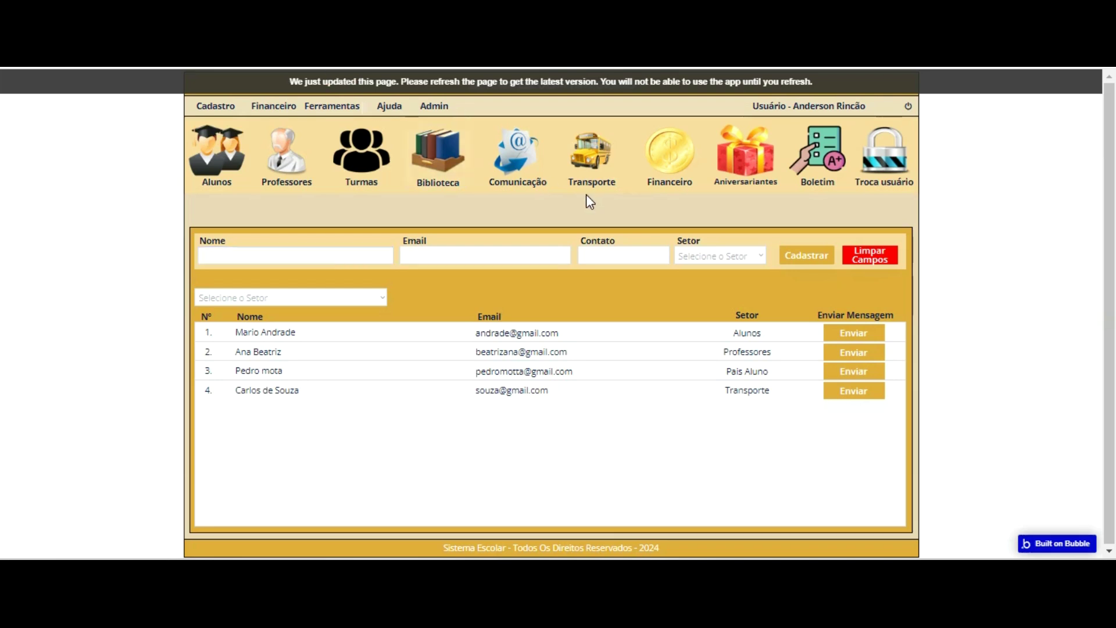
- Reload the preview, reopen the Comunicação form, and go back to the Bubble editor
click(578, 75)
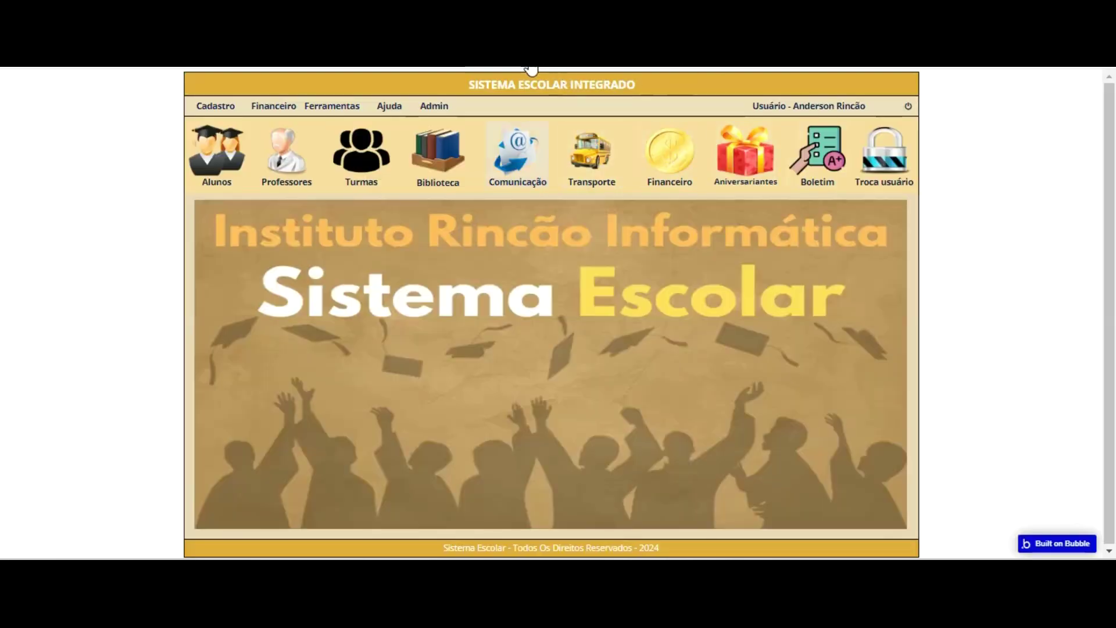
click(526, 161)
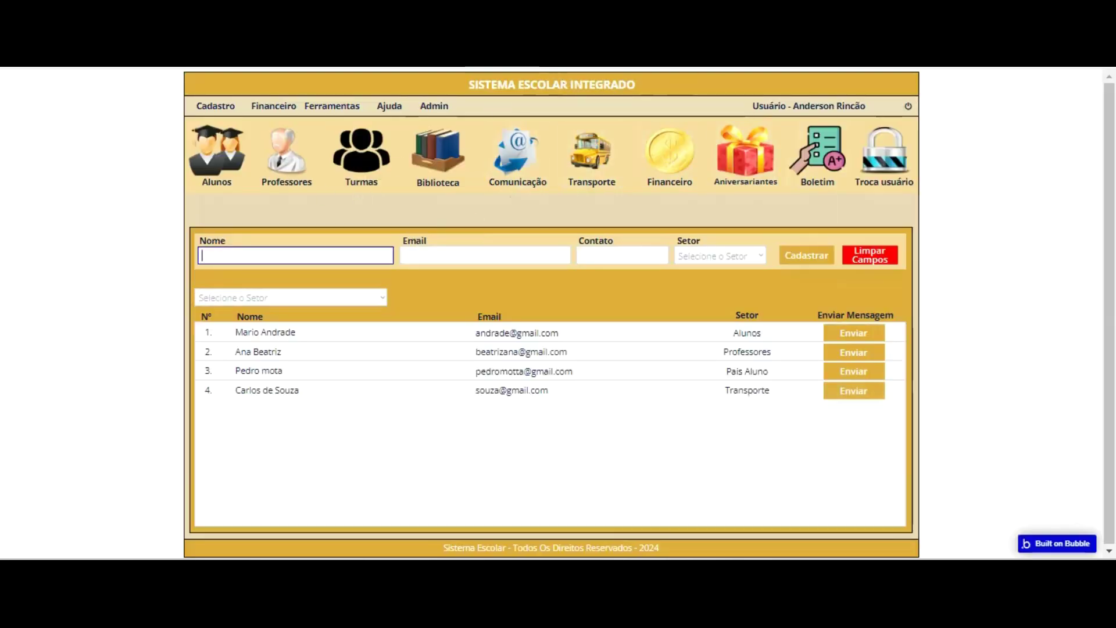
click(197, 11)
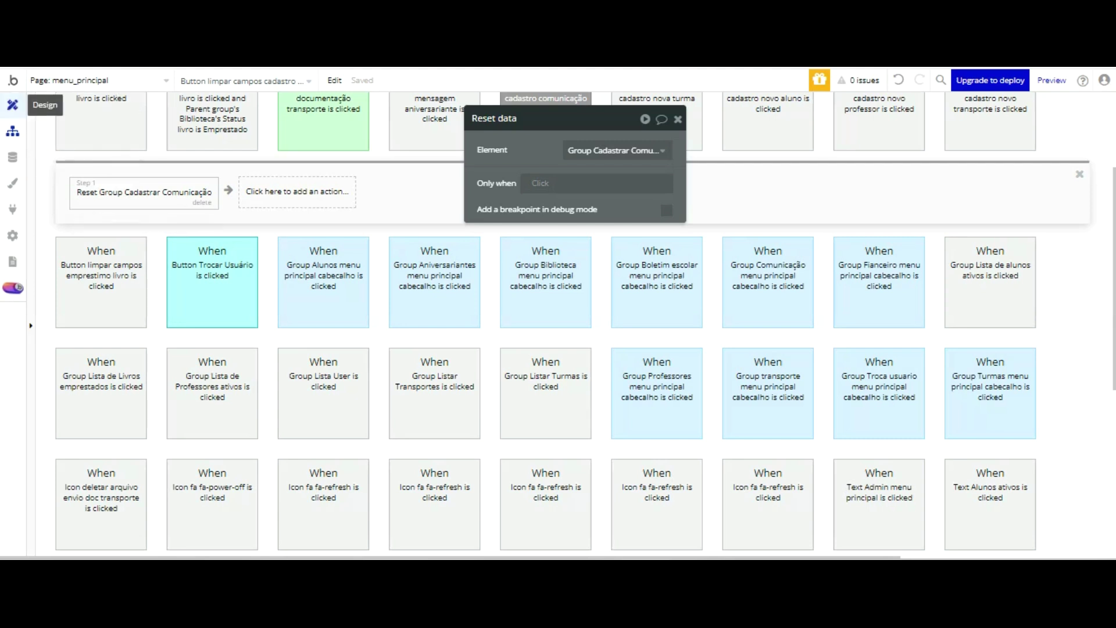
scroll(305, 172, up, 3)
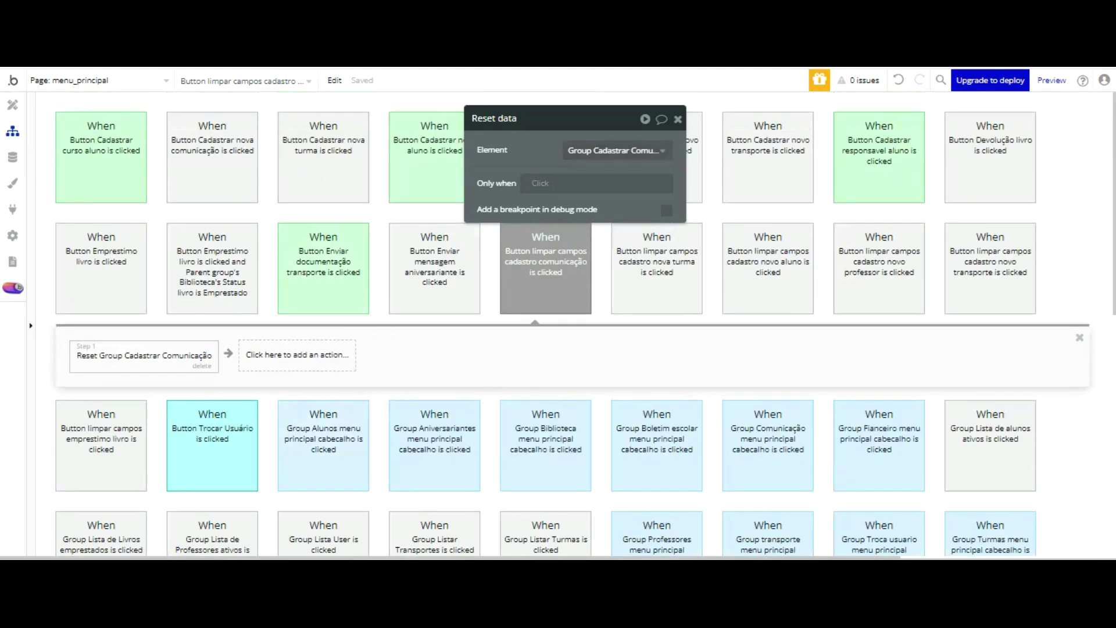
- Inspect the Comunicação menu workflow's steps: set menu state, hide Group Logotipo escola, focus Nome input
click(678, 119)
scroll(587, 174, down, 3)
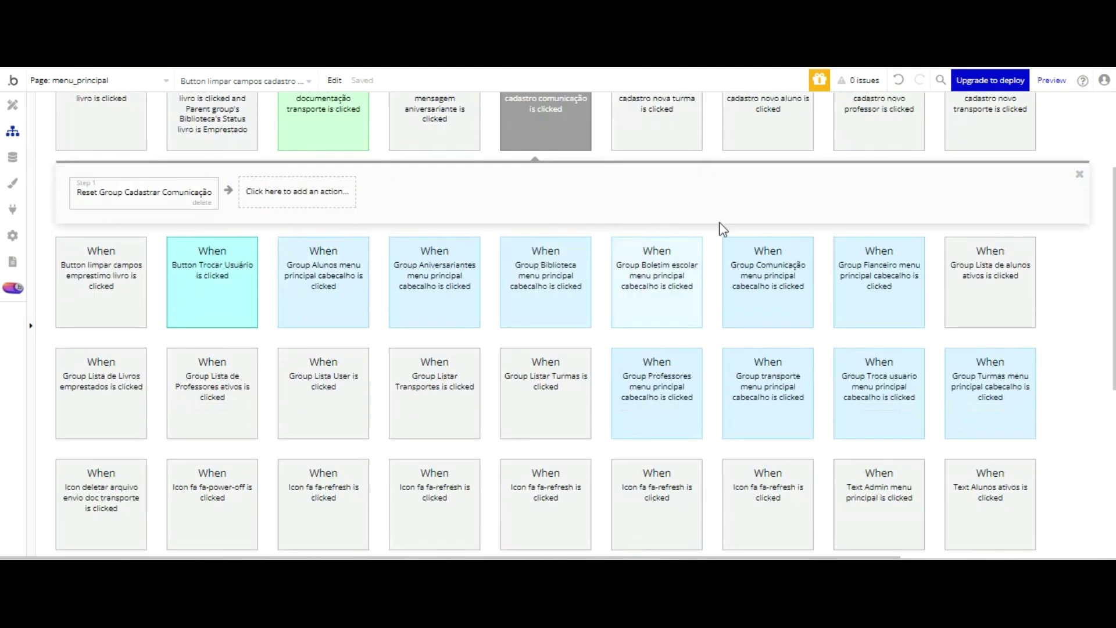
click(759, 244)
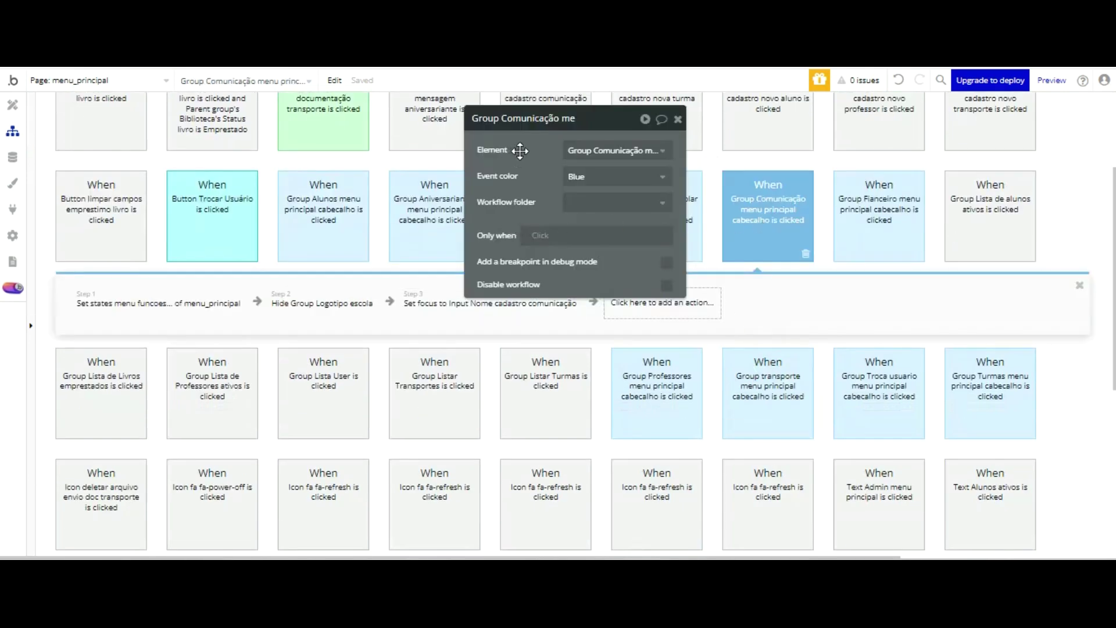
drag(518, 149, 855, 167)
click(146, 301)
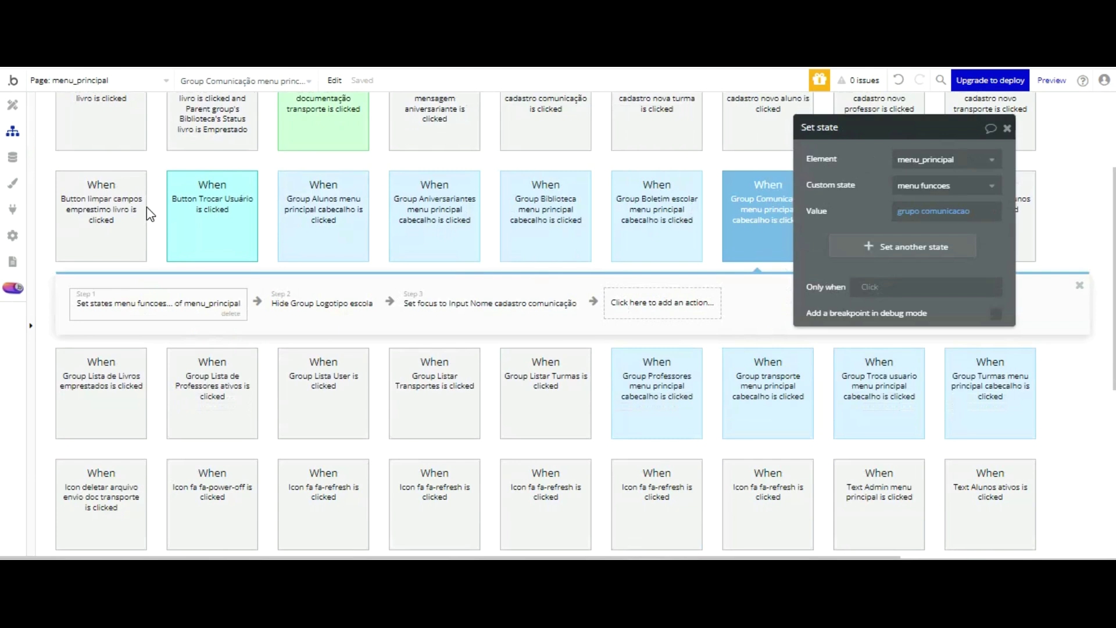
click(321, 303)
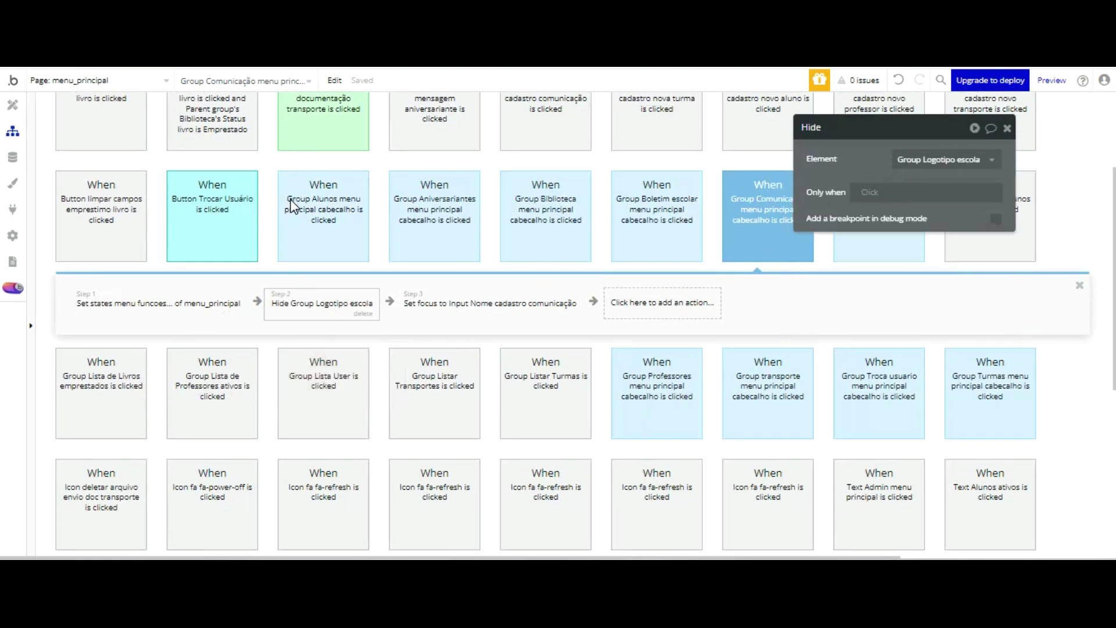
click(456, 298)
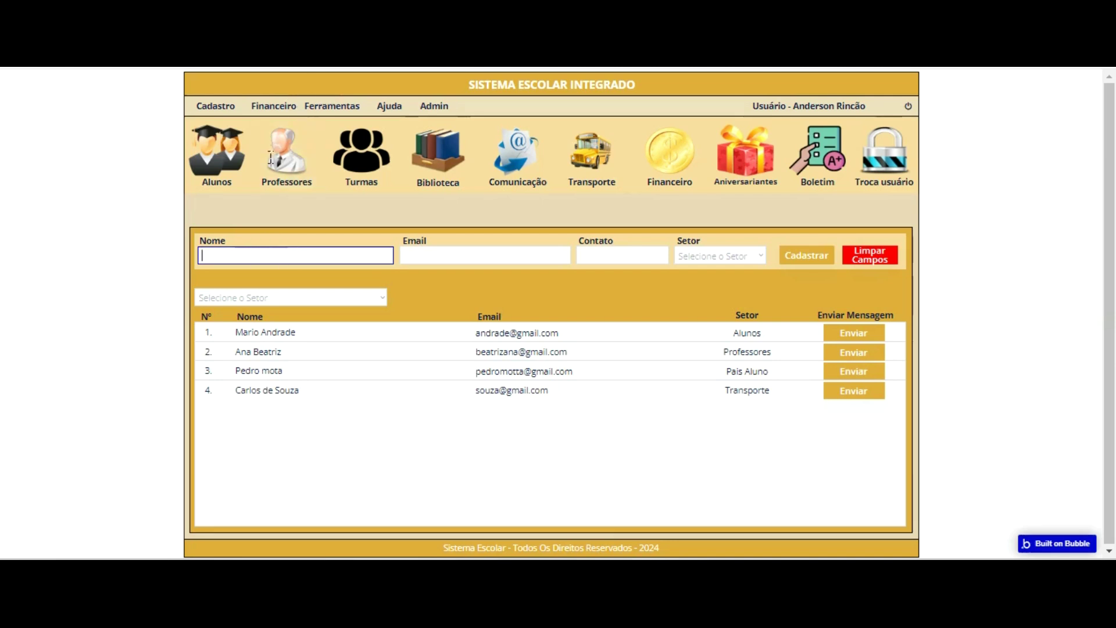
- Enter a test contact's email and phone number and register it under Fornecedores
key(Tab)
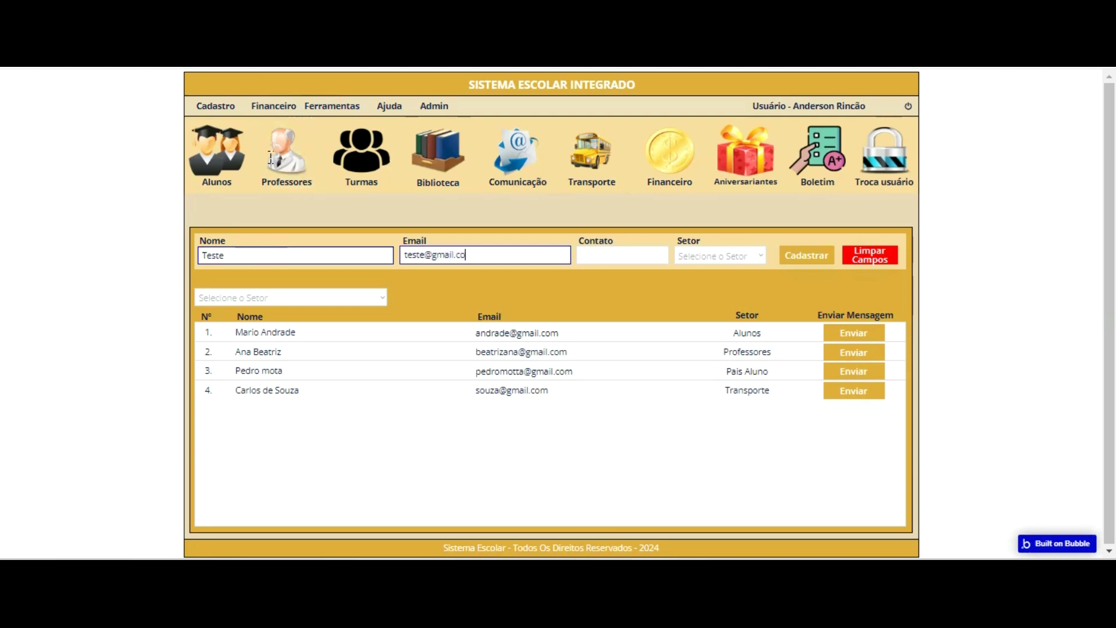
key(Tab)
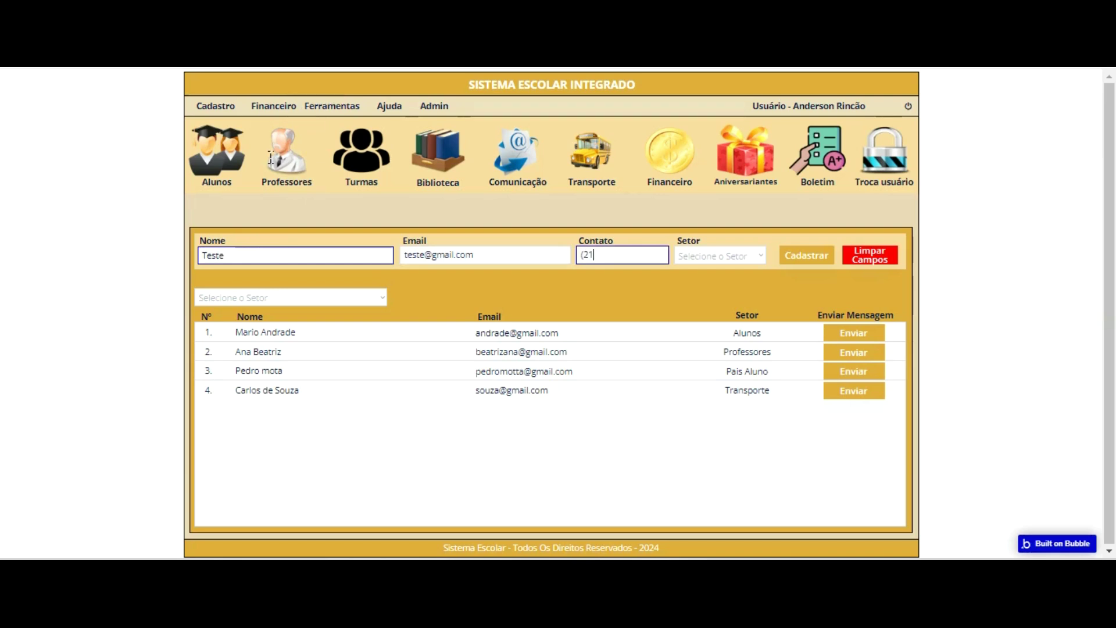
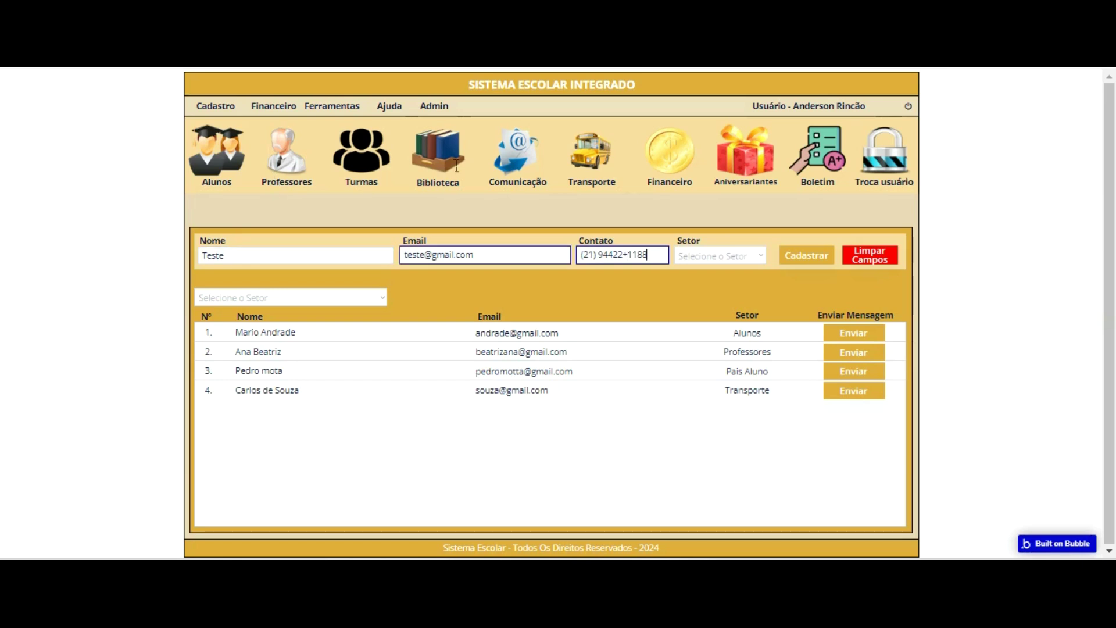
click(629, 257)
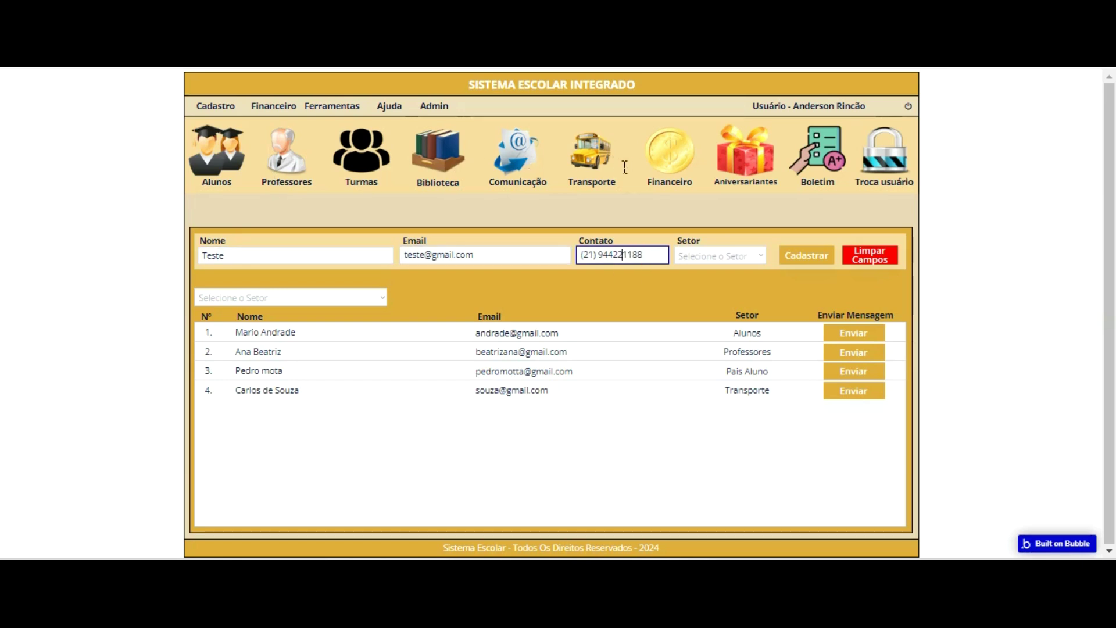
click(727, 256)
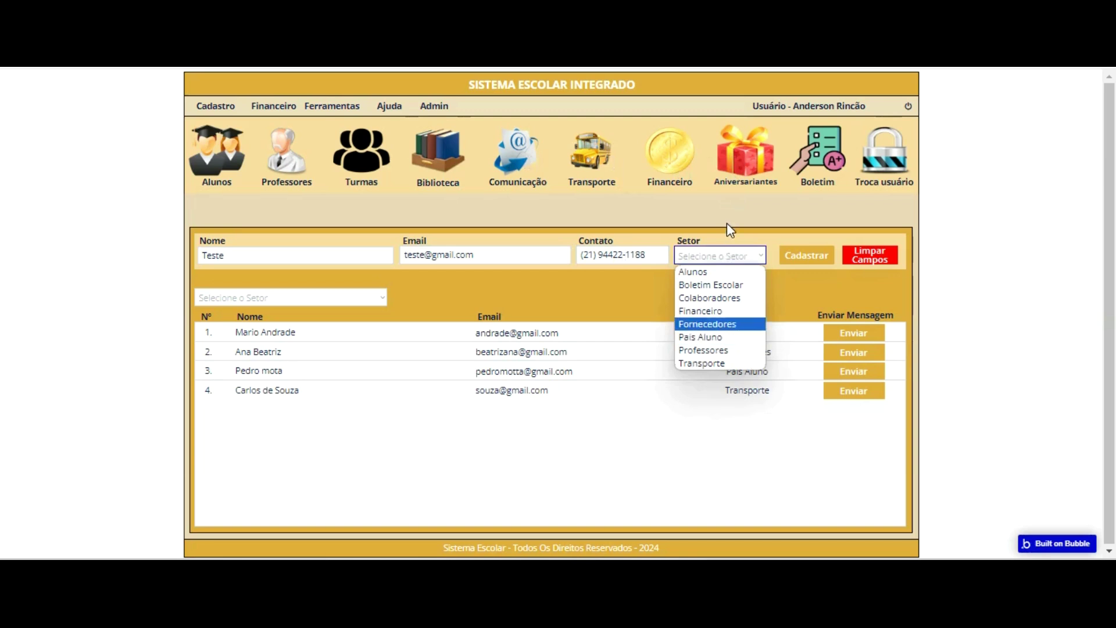
key(Return)
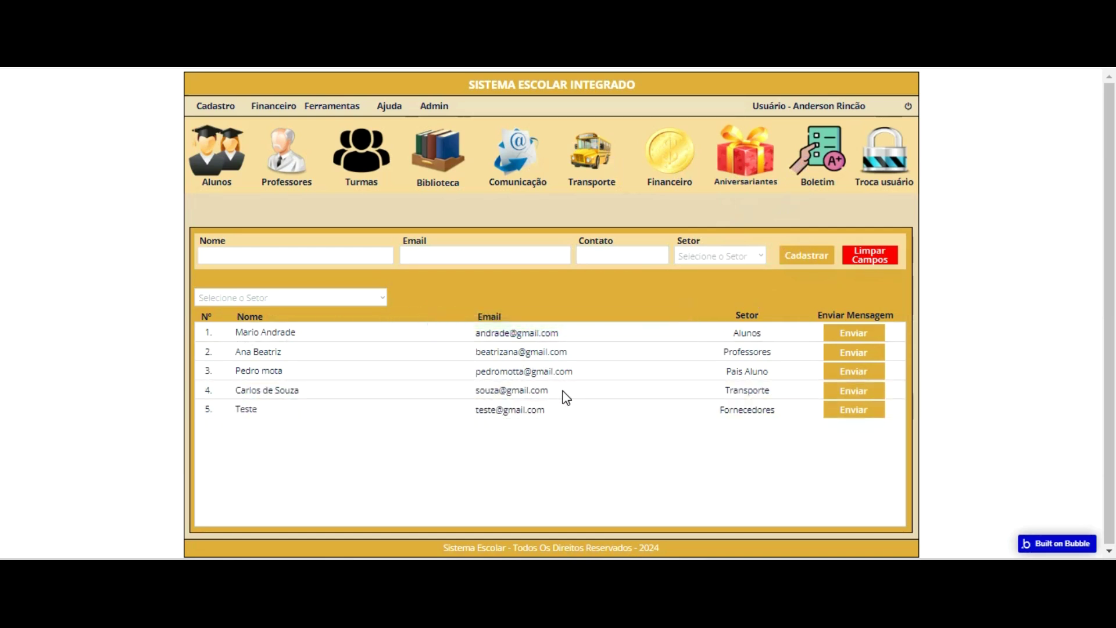
- Filter the contact list by Fornecedores to confirm only the new entry appears
click(378, 297)
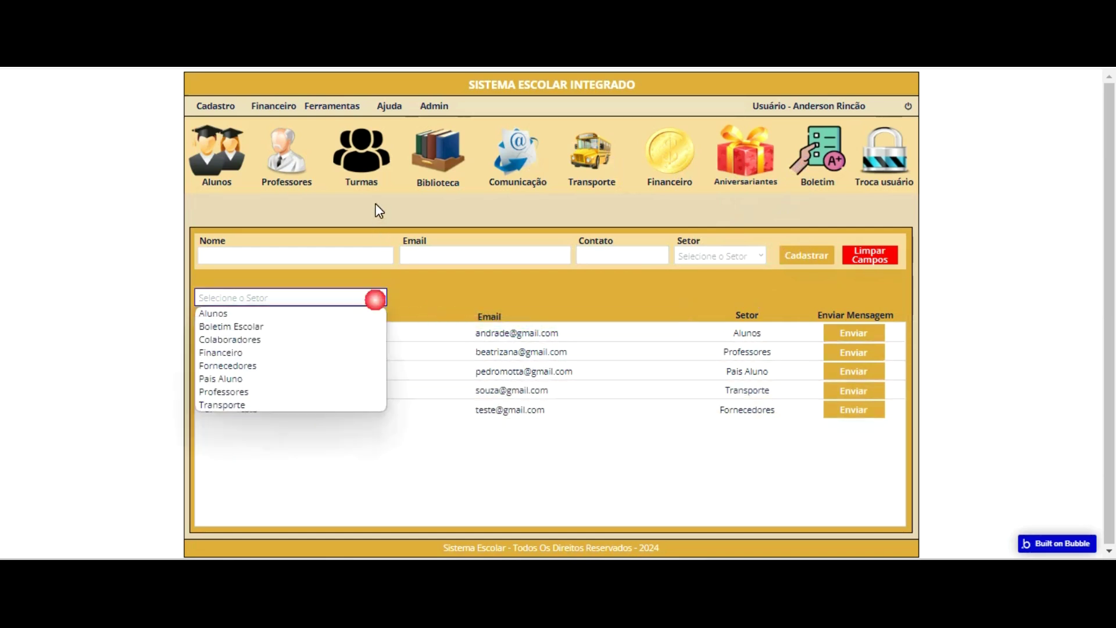
click(279, 267)
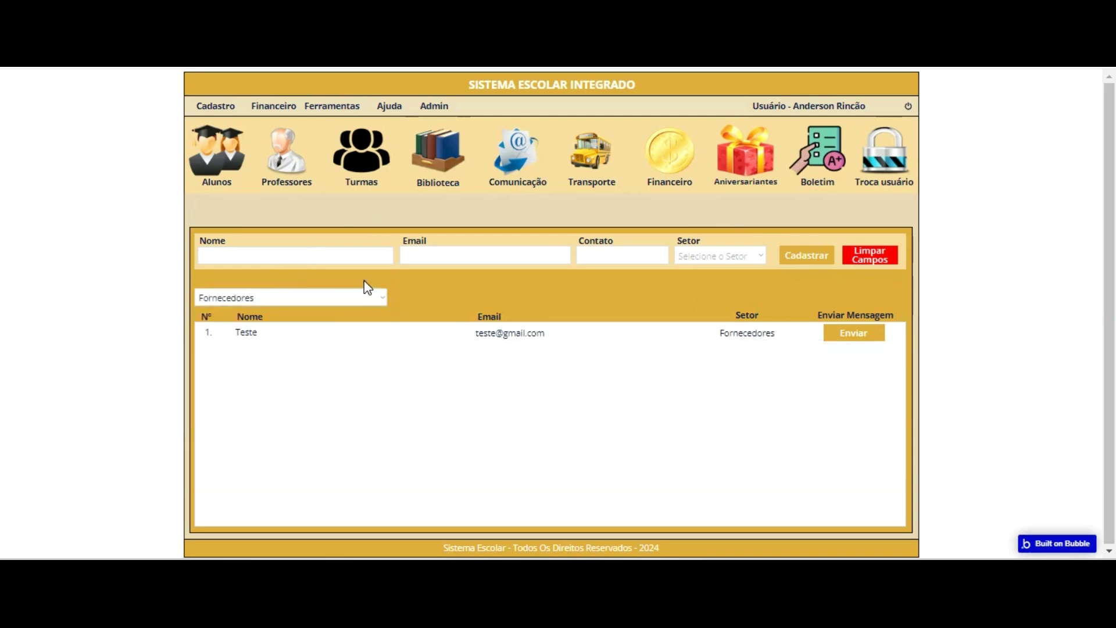
click(374, 297)
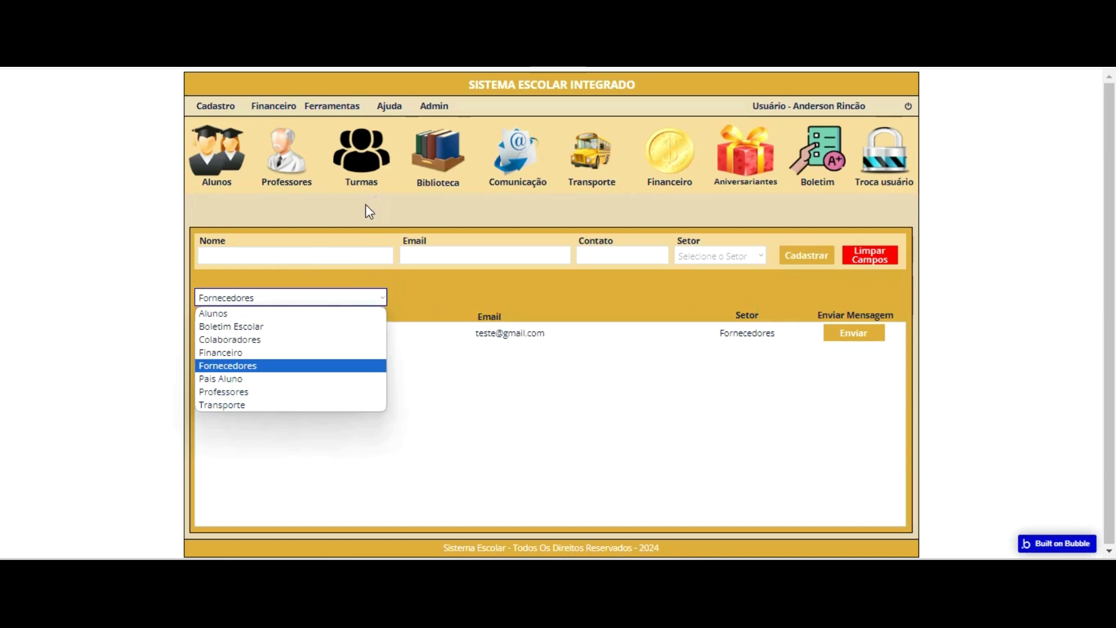
key(Escape)
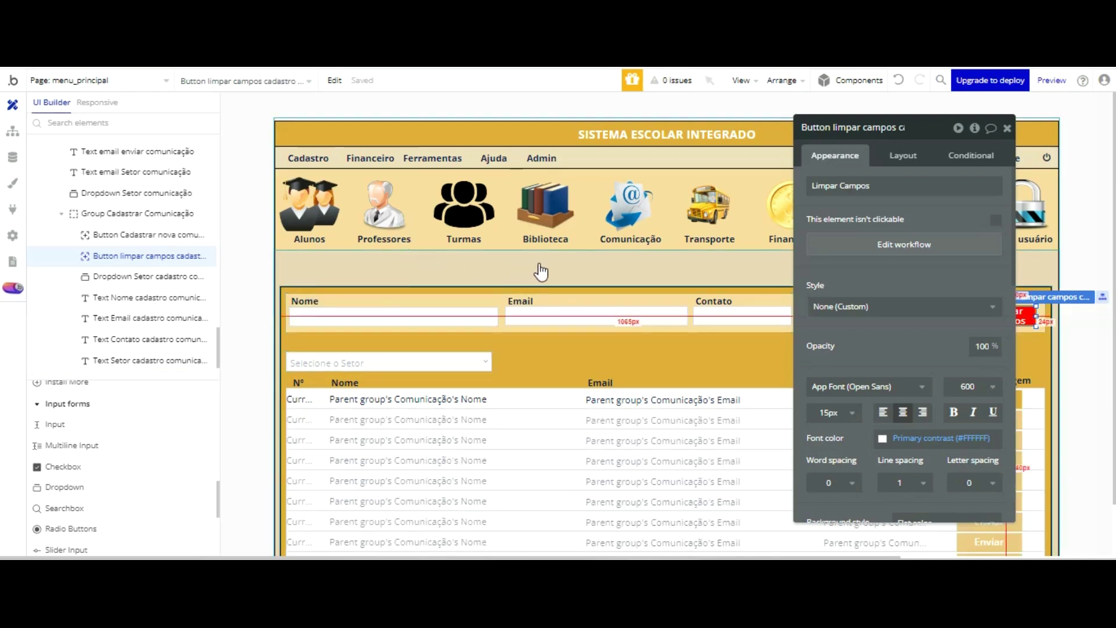
- Place an Icon element beside the setor filter and set it to fa-refresh
click(539, 263)
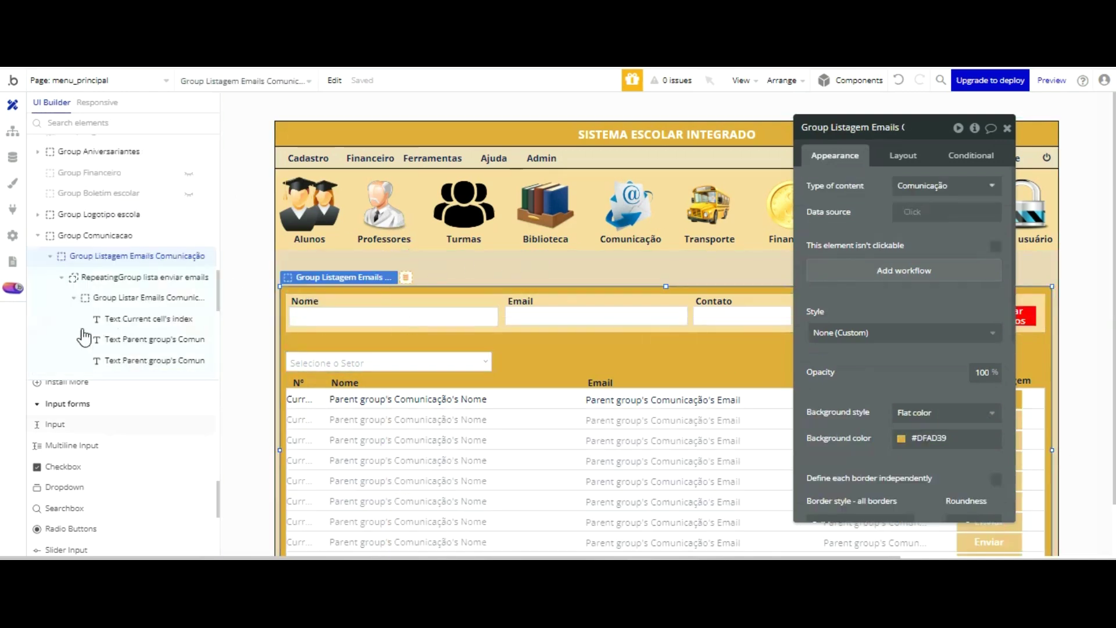
scroll(81, 364, up, 2)
scroll(80, 367, up, 5)
scroll(80, 373, down, 3)
scroll(80, 374, up, 5)
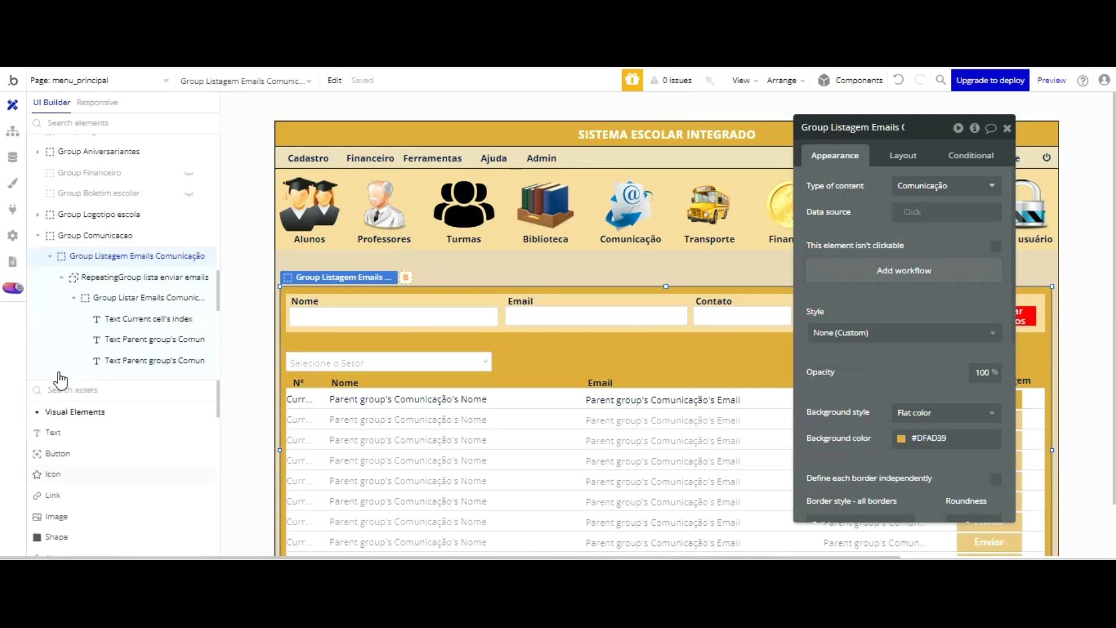
click(53, 474)
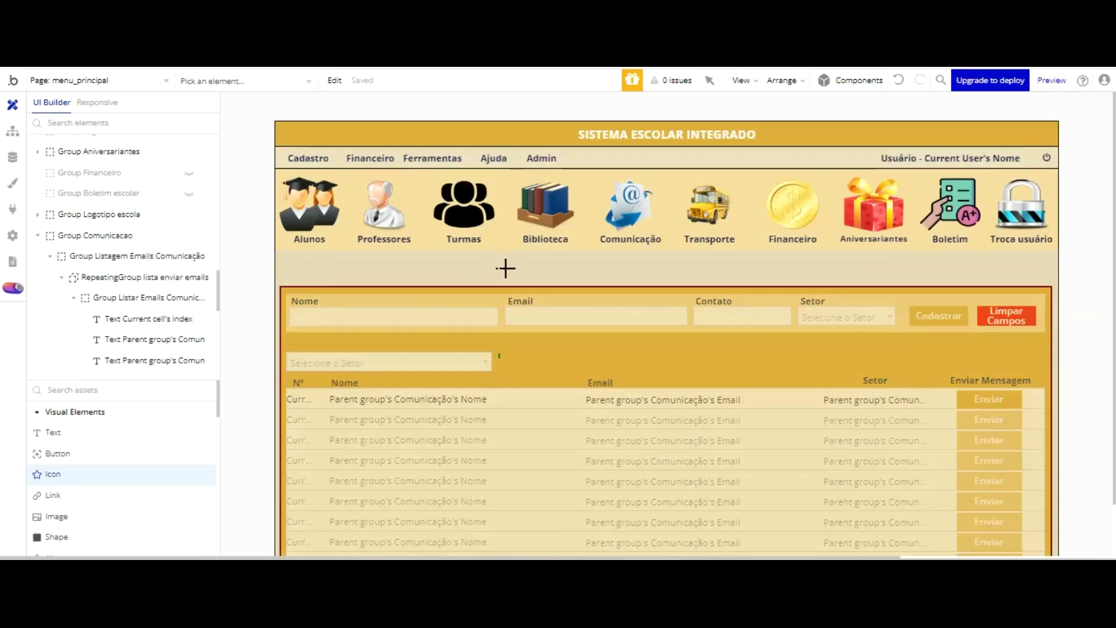
click(508, 362)
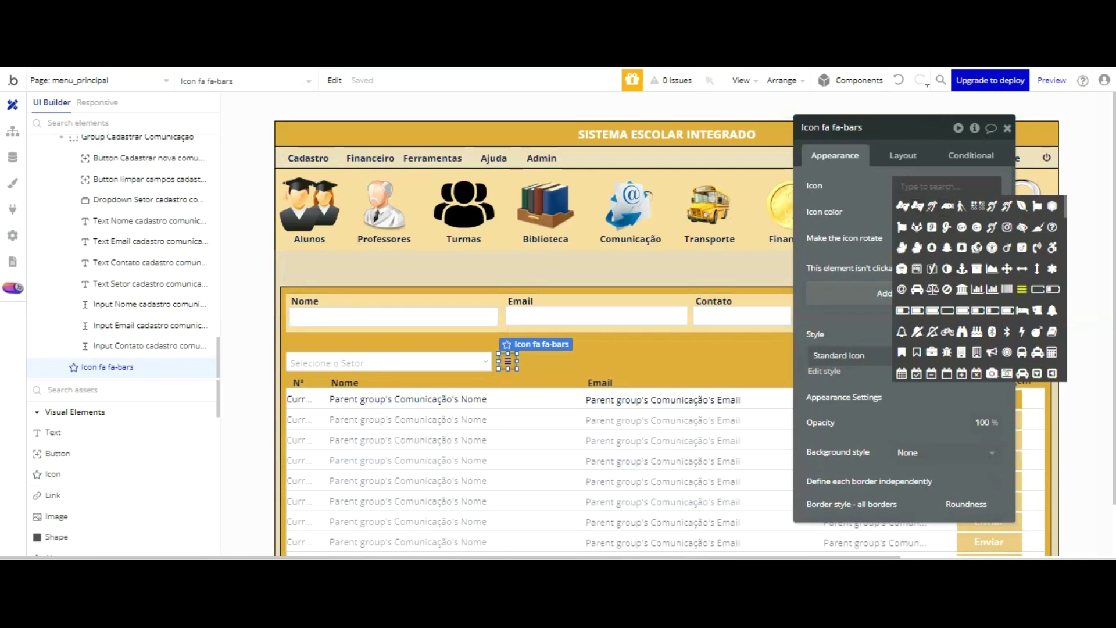
text(ref)
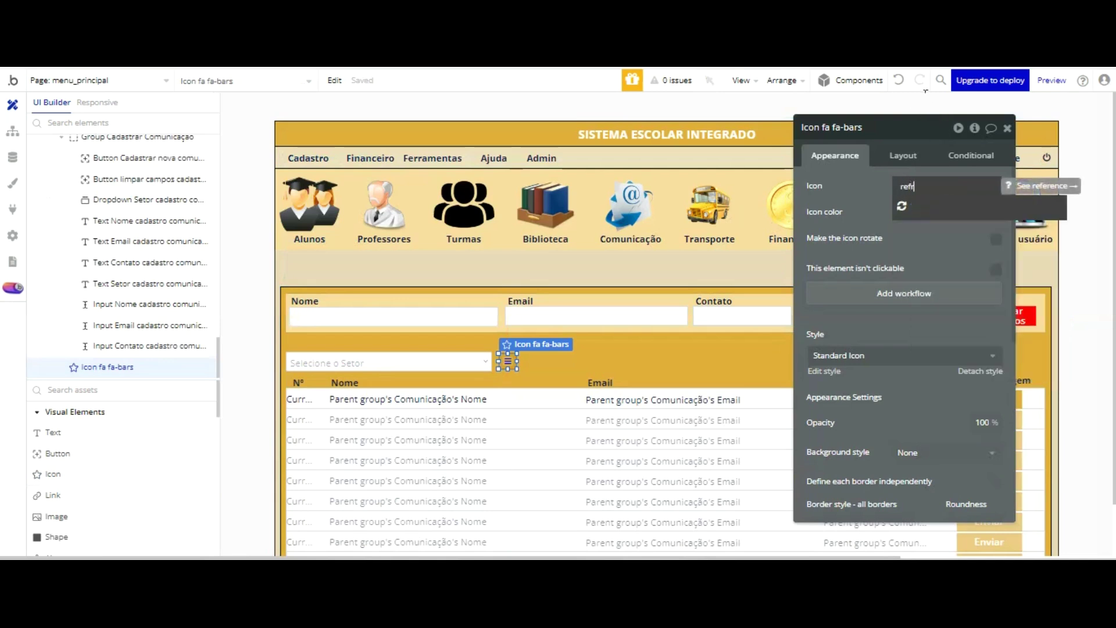
text(r)
key(Return)
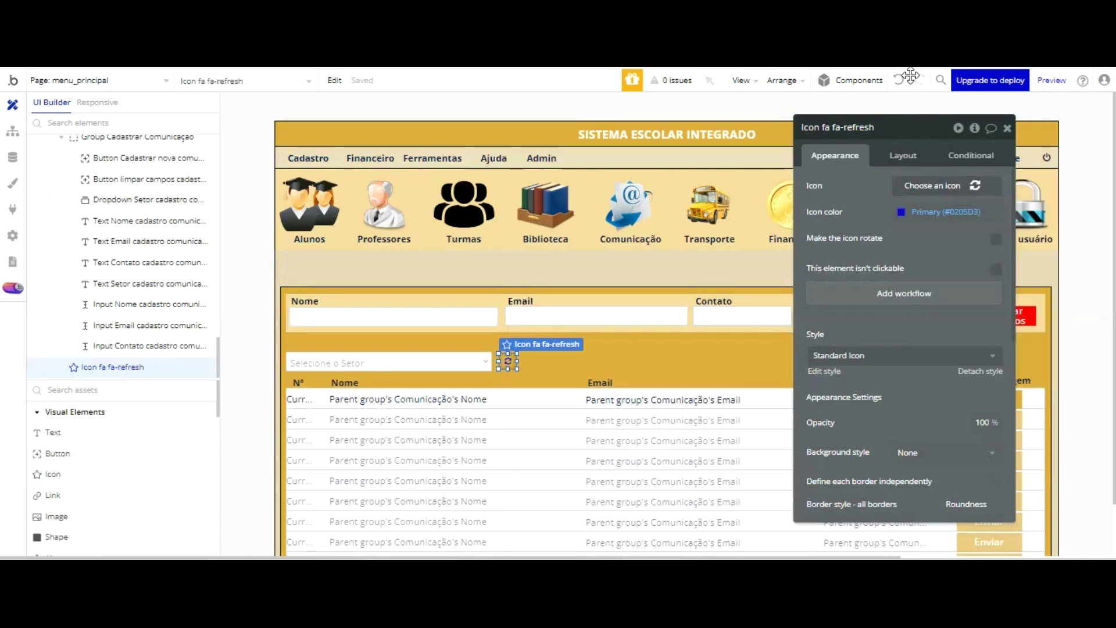
- Give the refresh icon 0 padding, the Text colour, and Style None (Custom)
click(905, 156)
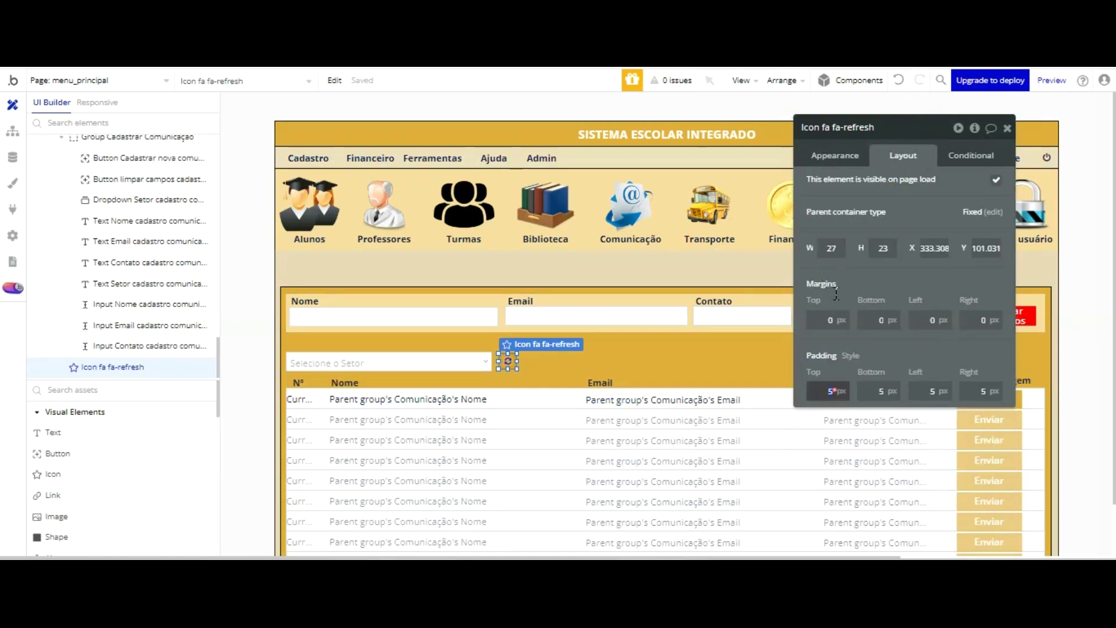
key(Return)
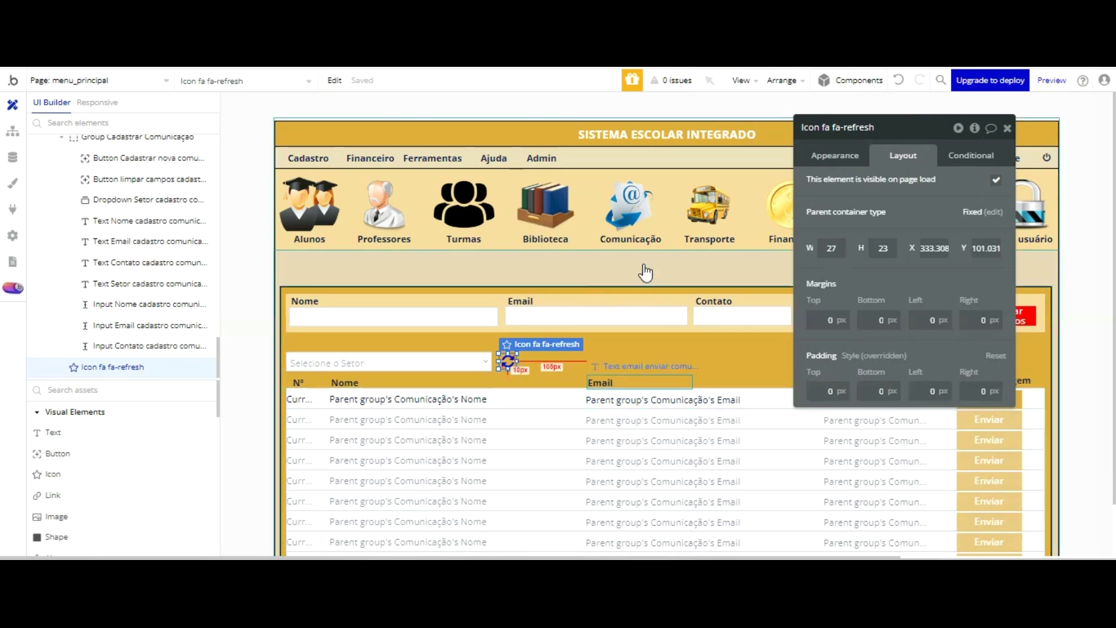
click(846, 161)
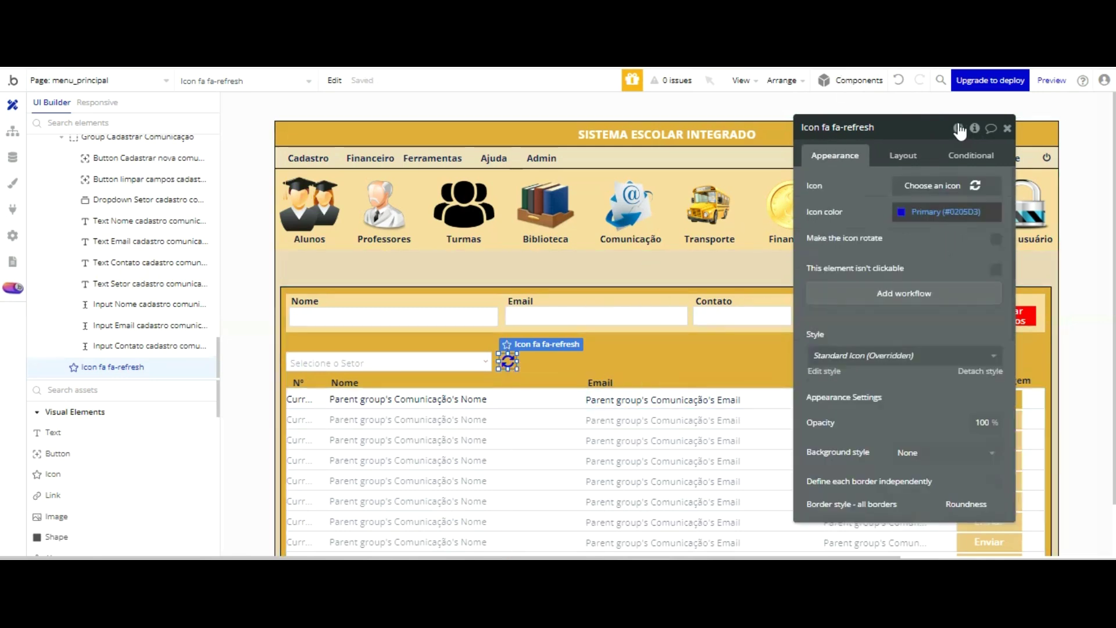
click(937, 212)
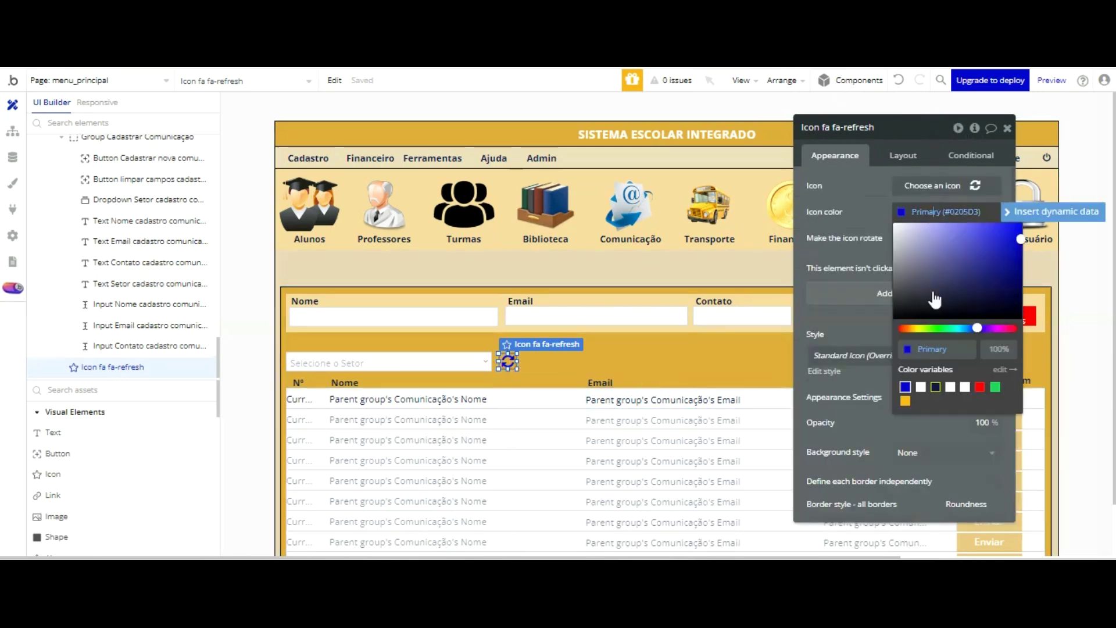
click(936, 387)
click(860, 243)
click(980, 371)
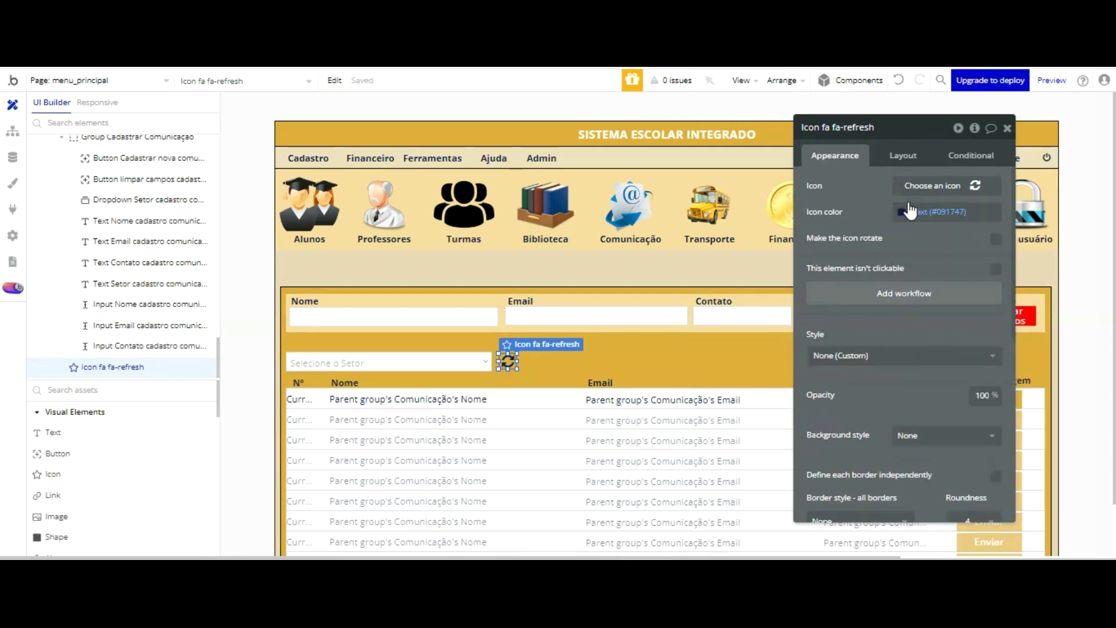
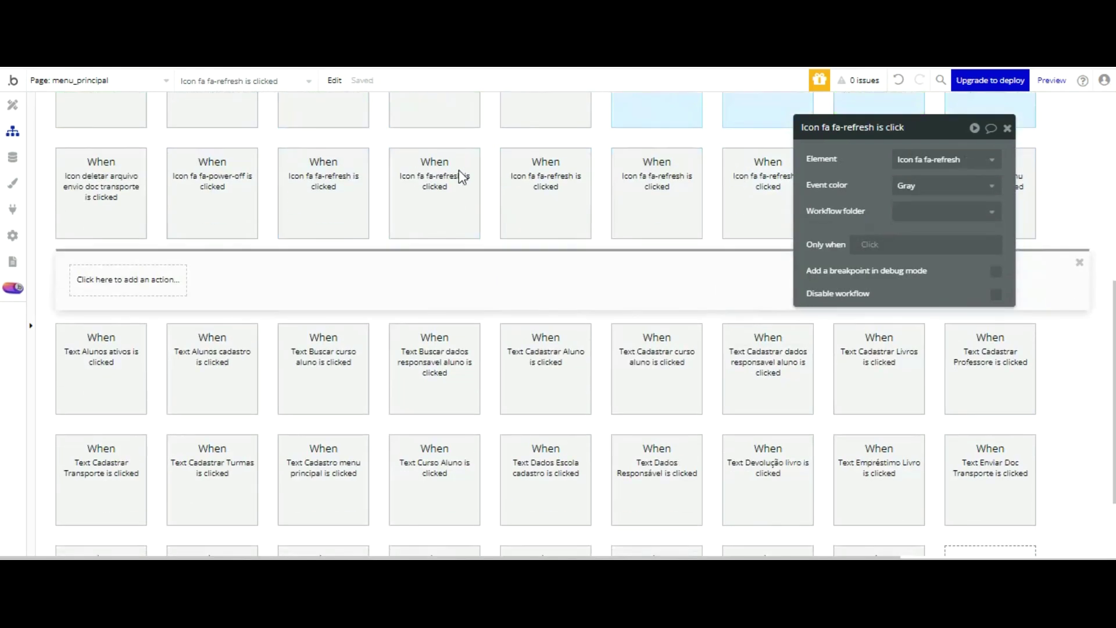
- Add a Reset data action on Group Listagem Emails Comunicação to the refresh icon's workflow, then switch to the preview
drag(837, 127, 574, 157)
click(128, 279)
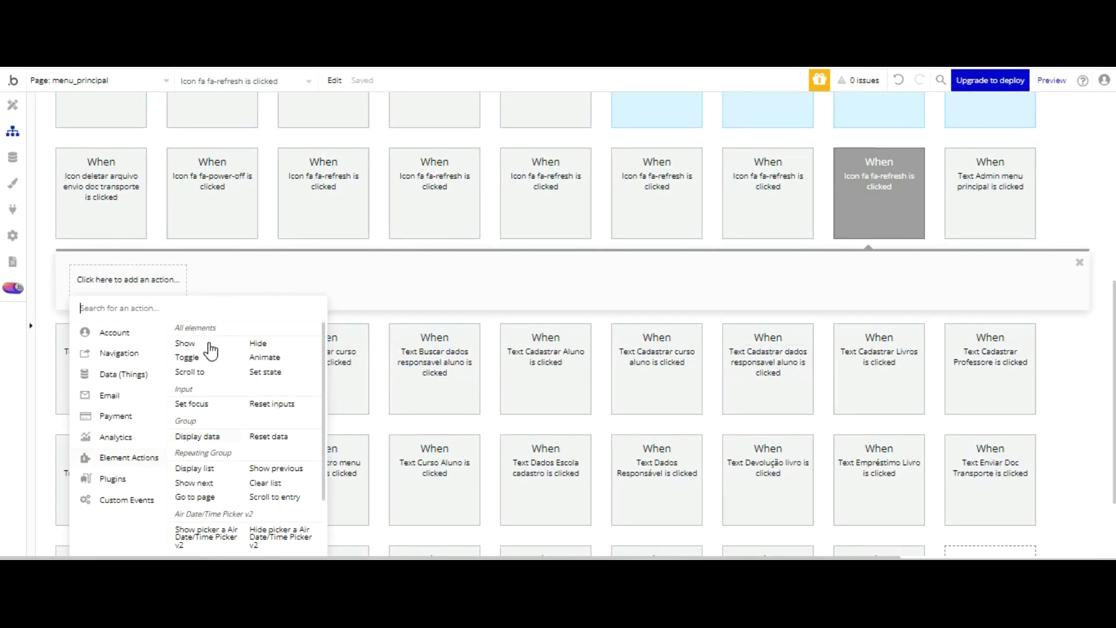
click(269, 436)
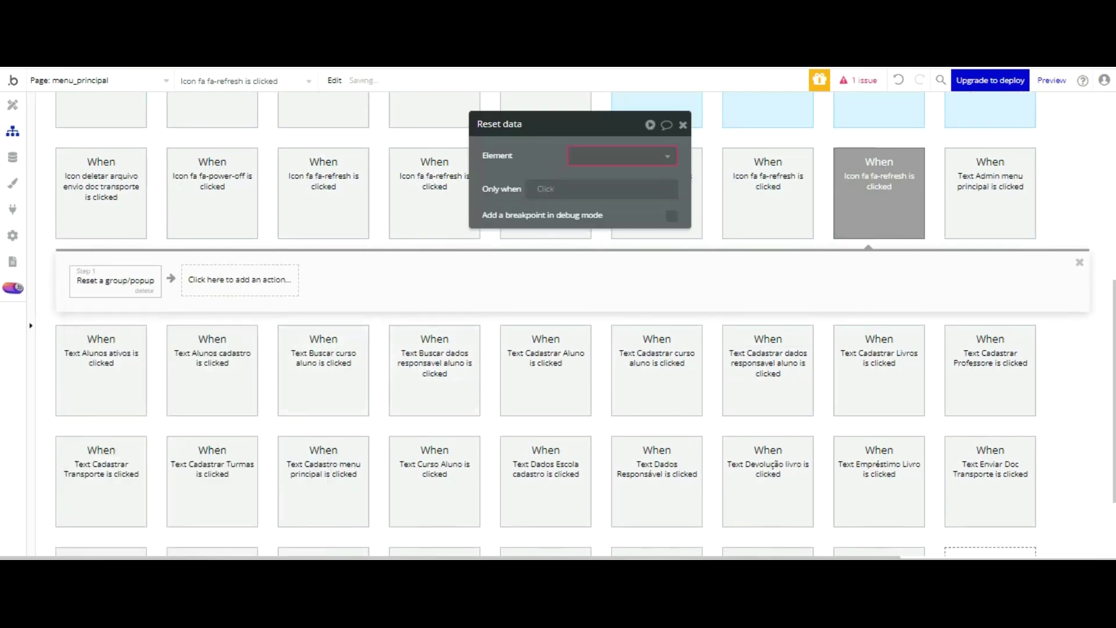
click(638, 153)
scroll(665, 174, down, 10)
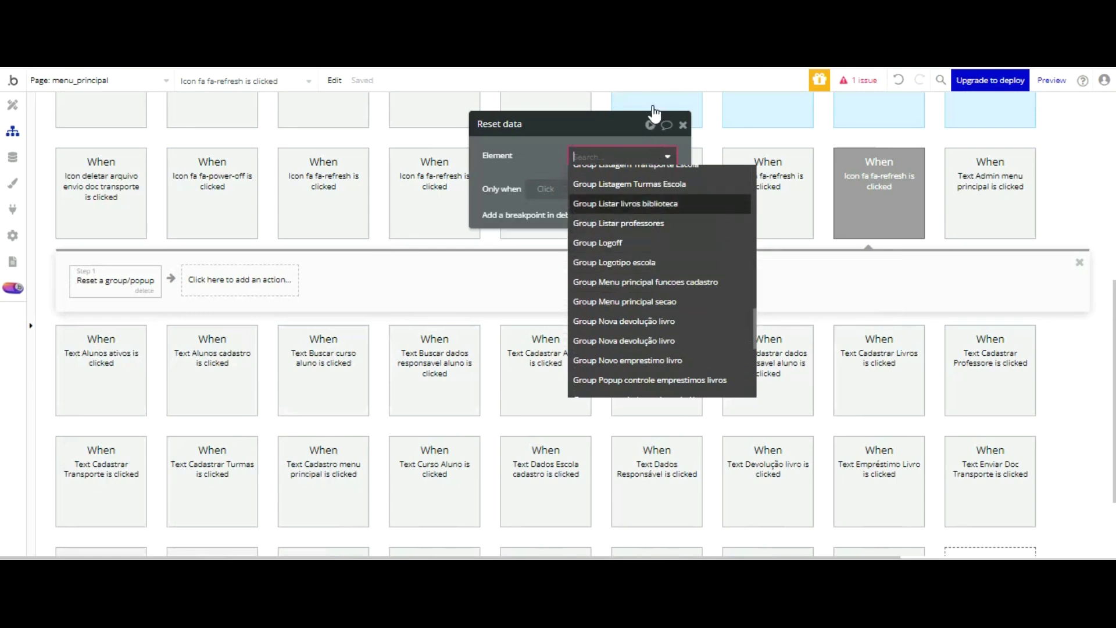
scroll(655, 114, up, 1)
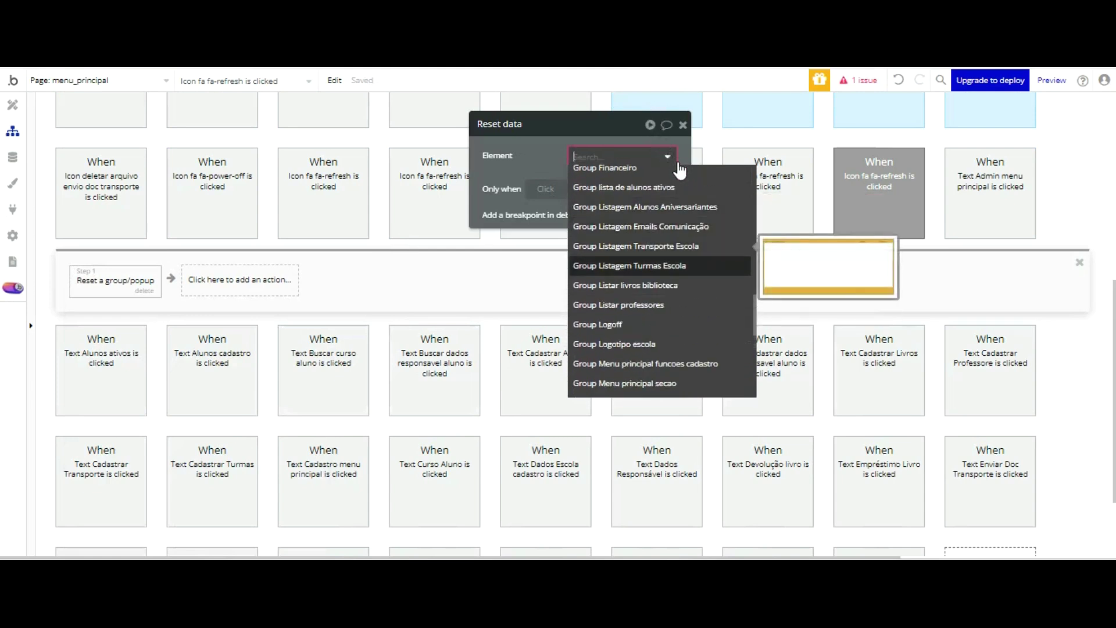
click(639, 226)
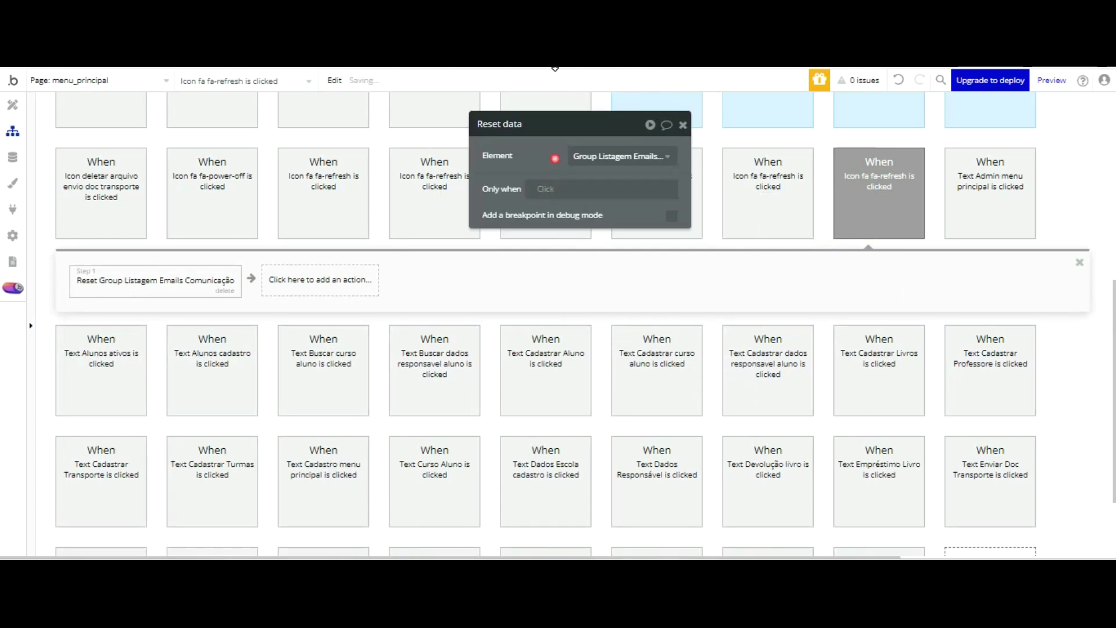
key(ctrl+Tab)
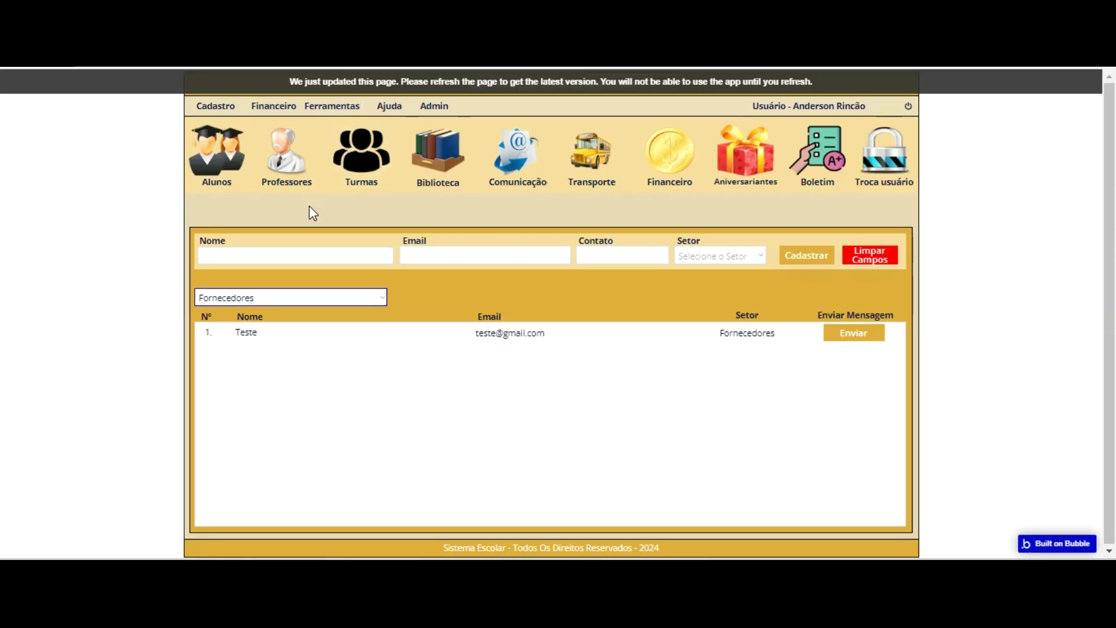
- In the reloaded preview, filter Comunicação by Alunos and confirm the refresh icon restores all five contacts
key(F5)
click(518, 131)
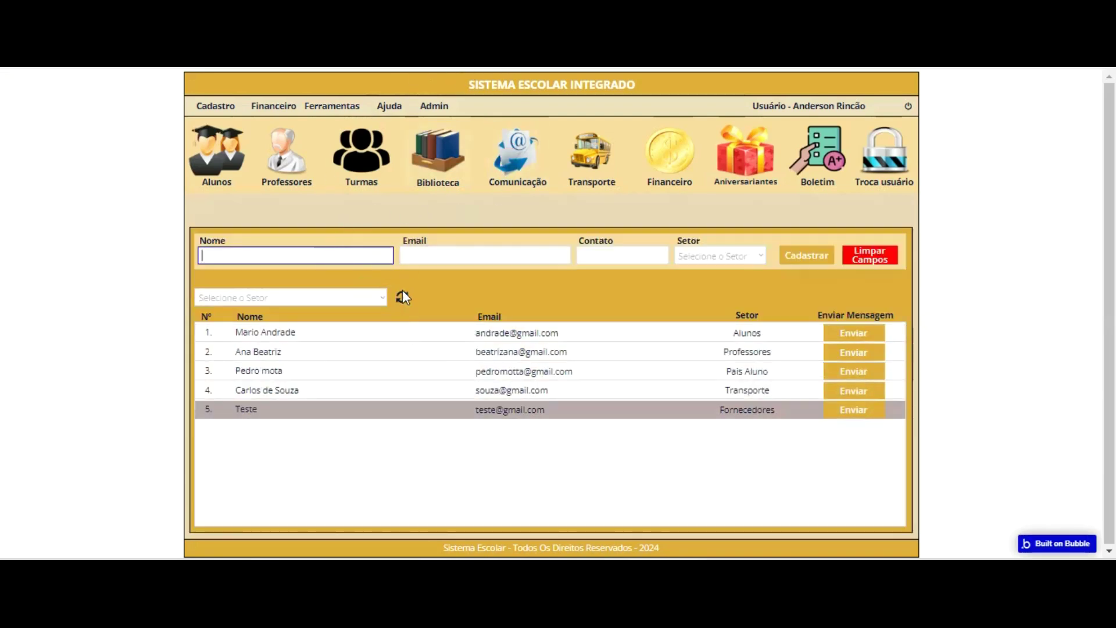
click(372, 295)
click(336, 312)
click(489, 295)
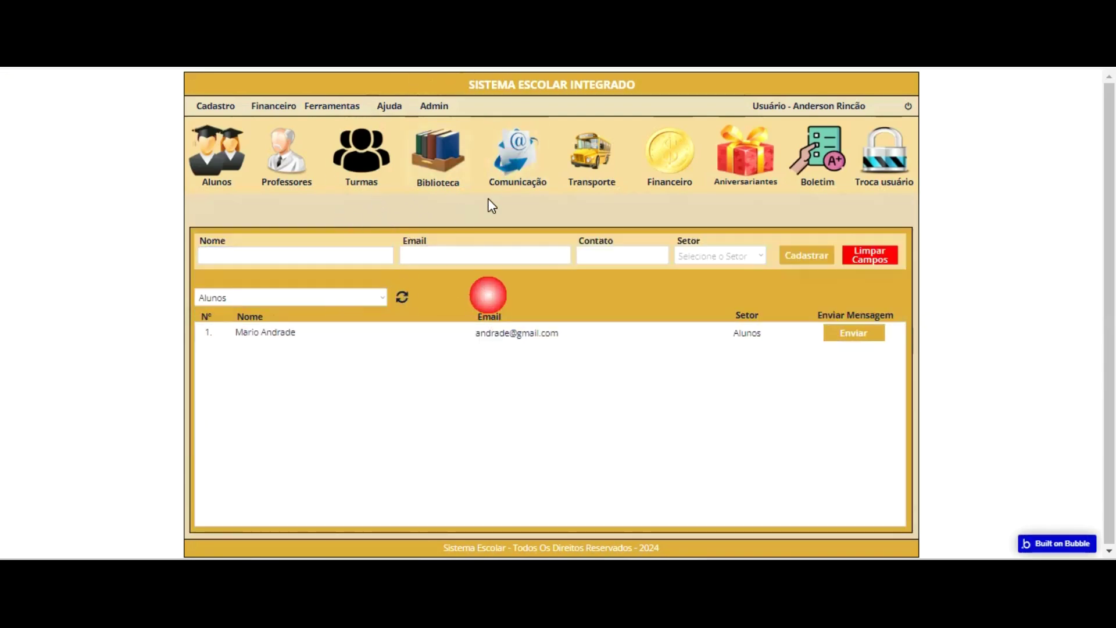
click(402, 296)
click(284, 299)
click(285, 204)
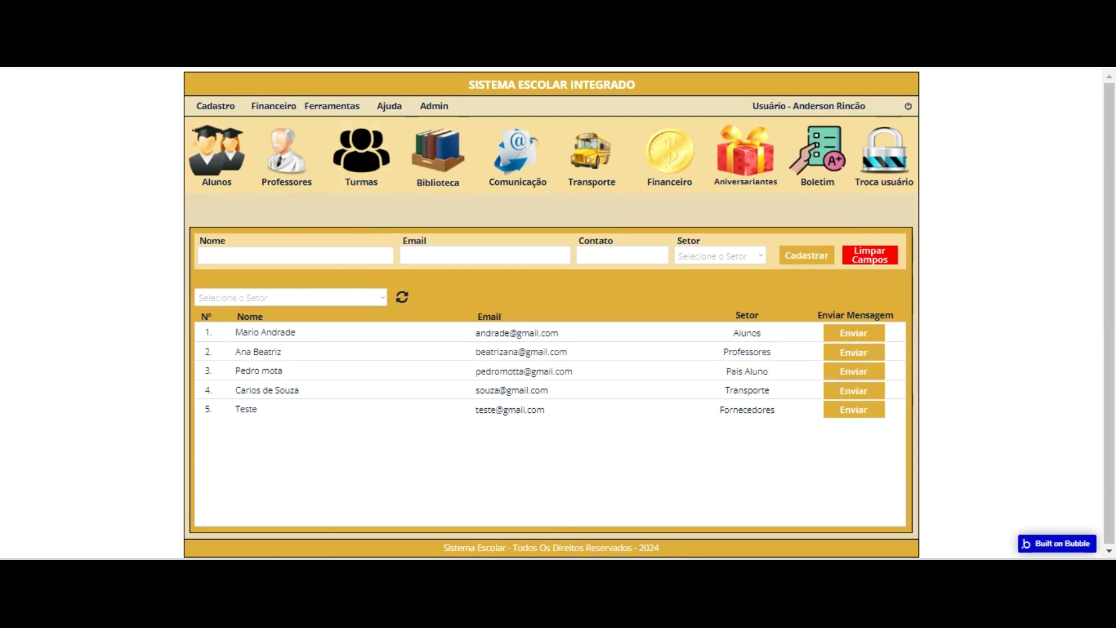
click(314, 12)
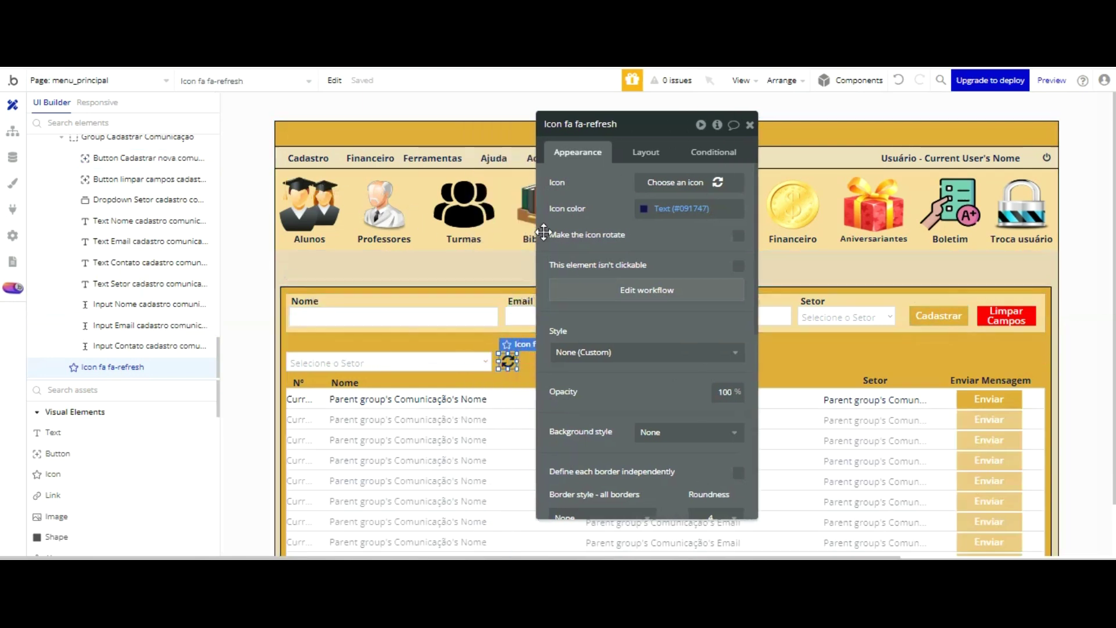
- Nudge the refresh icon one step to the left
drag(616, 231, 761, 233)
click(506, 359)
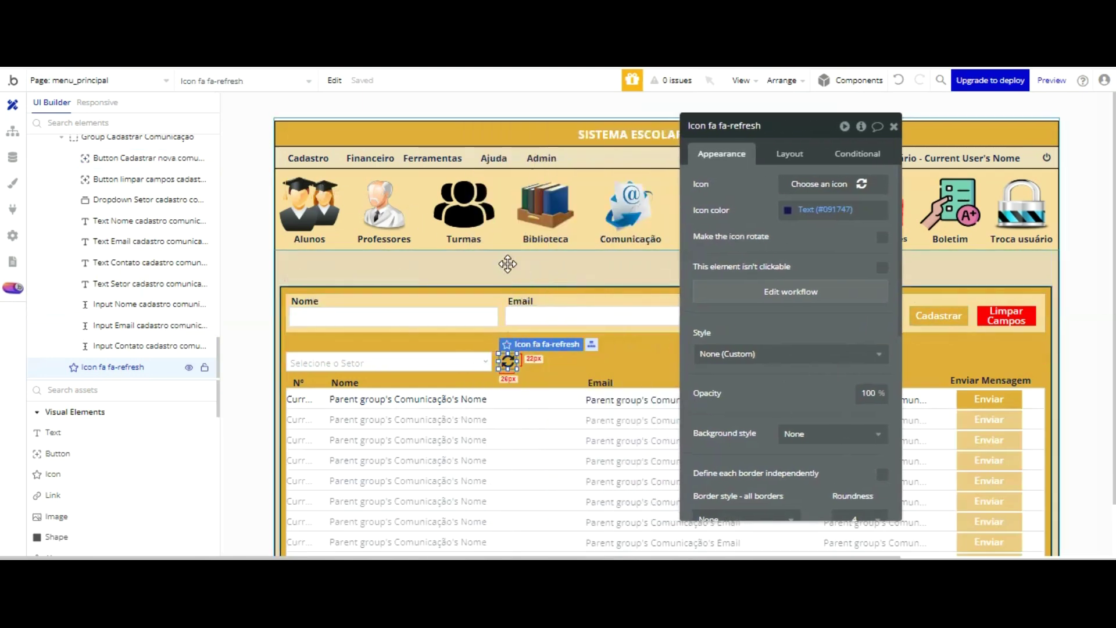
key(Left)
key(Left)
key(Left)
key(Left)
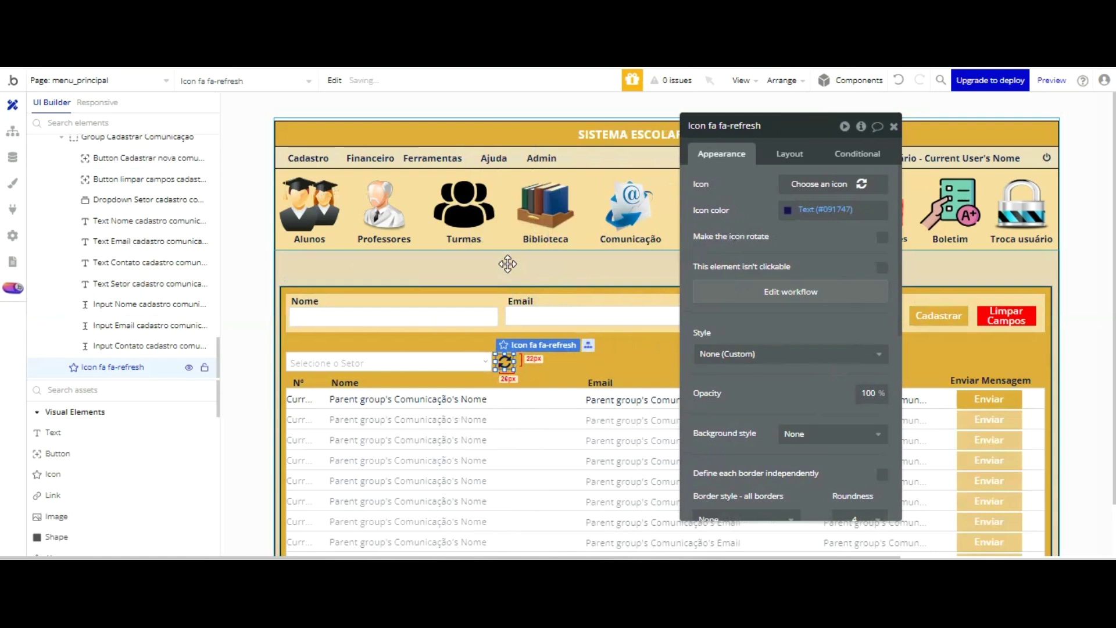
drag(756, 126, 631, 62)
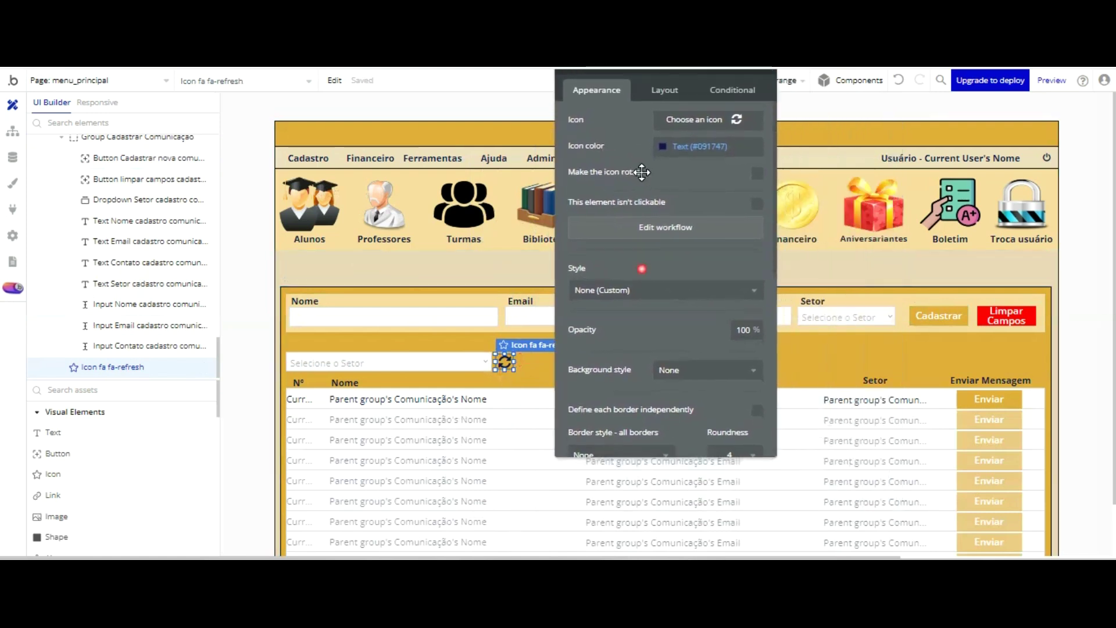
scroll(145, 174, up, 5)
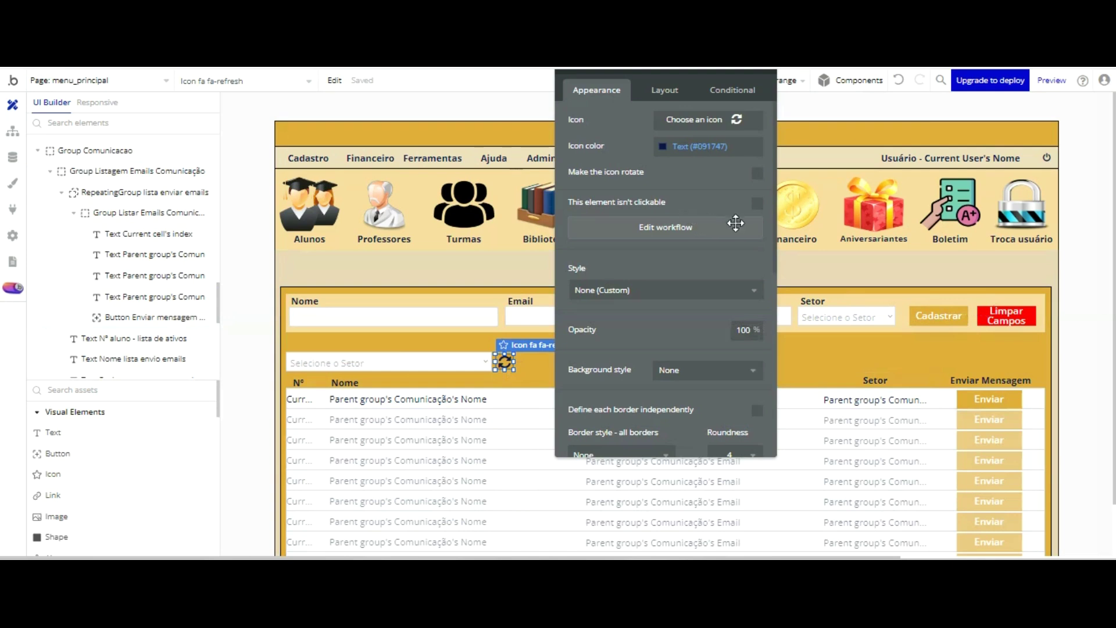
drag(727, 99, 723, 149)
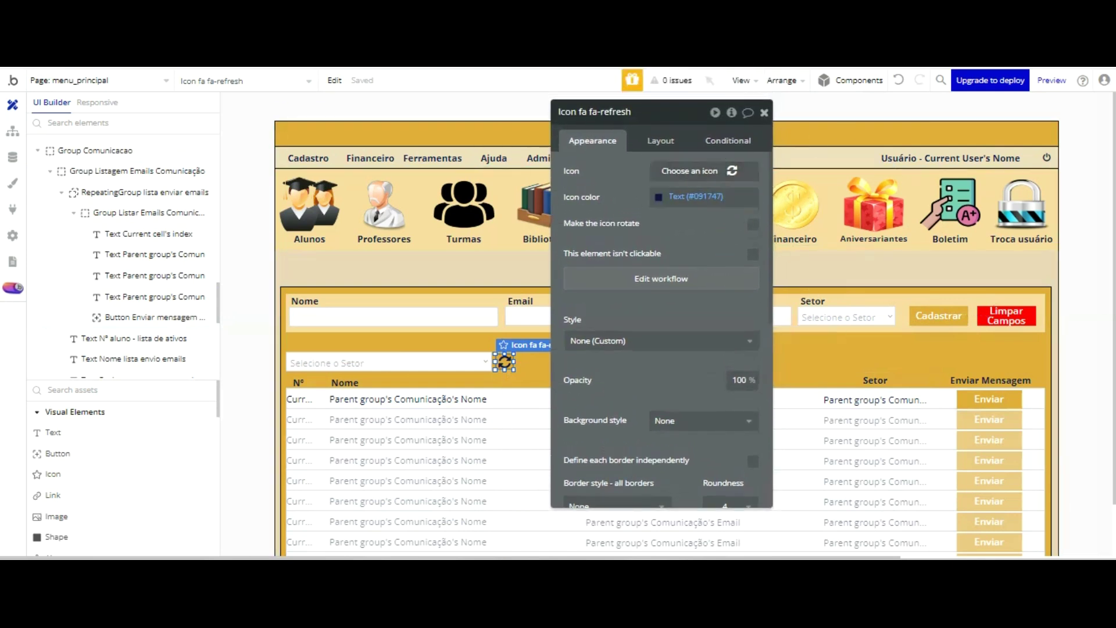
key(Escape)
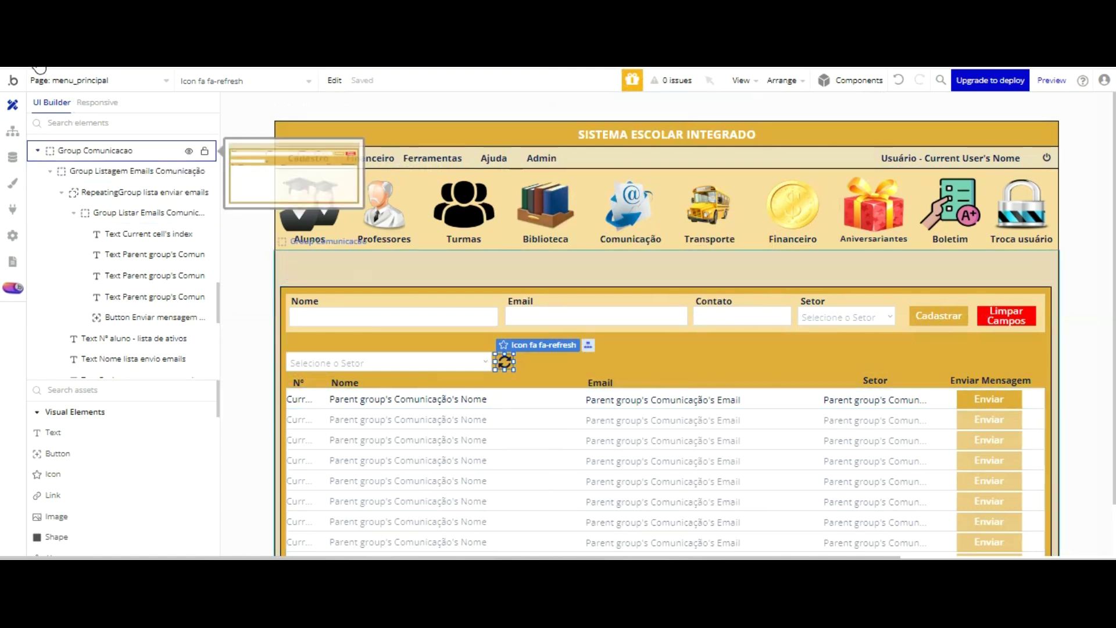
- Make Popup Dados cadastrais Escola visible on the canvas from the Elements Tree
double_click(93, 150)
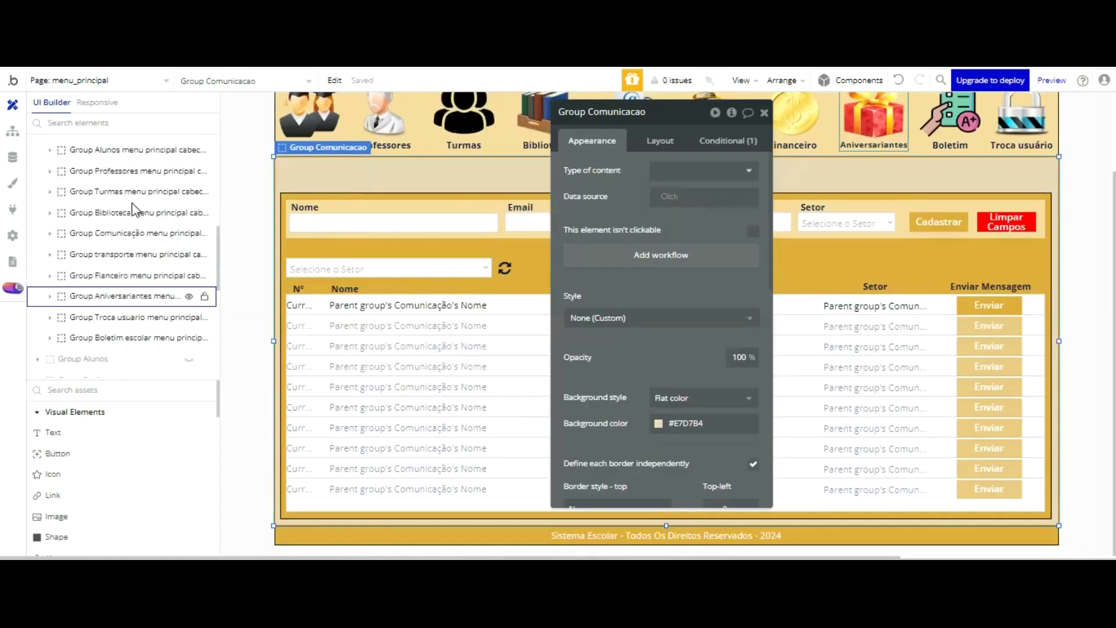
scroll(134, 210, up, 10)
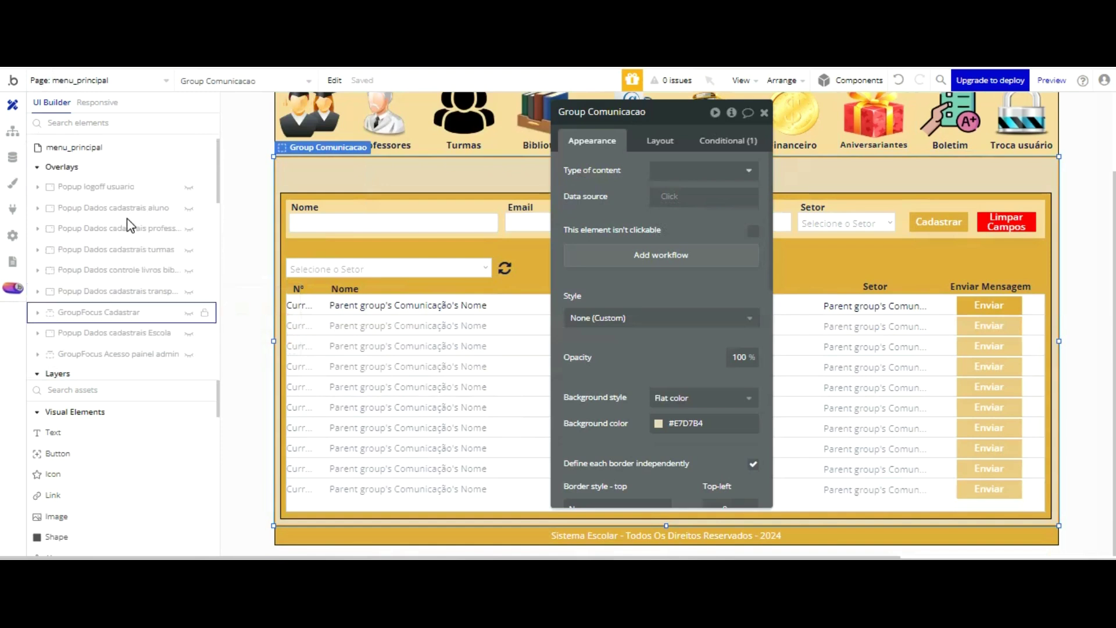
click(126, 332)
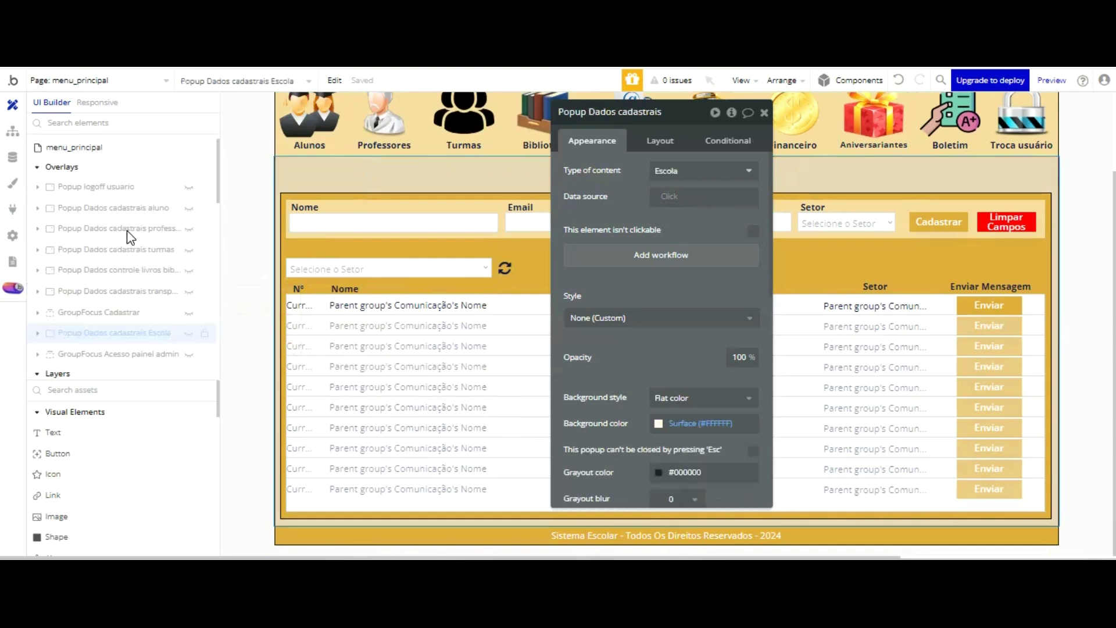
click(188, 333)
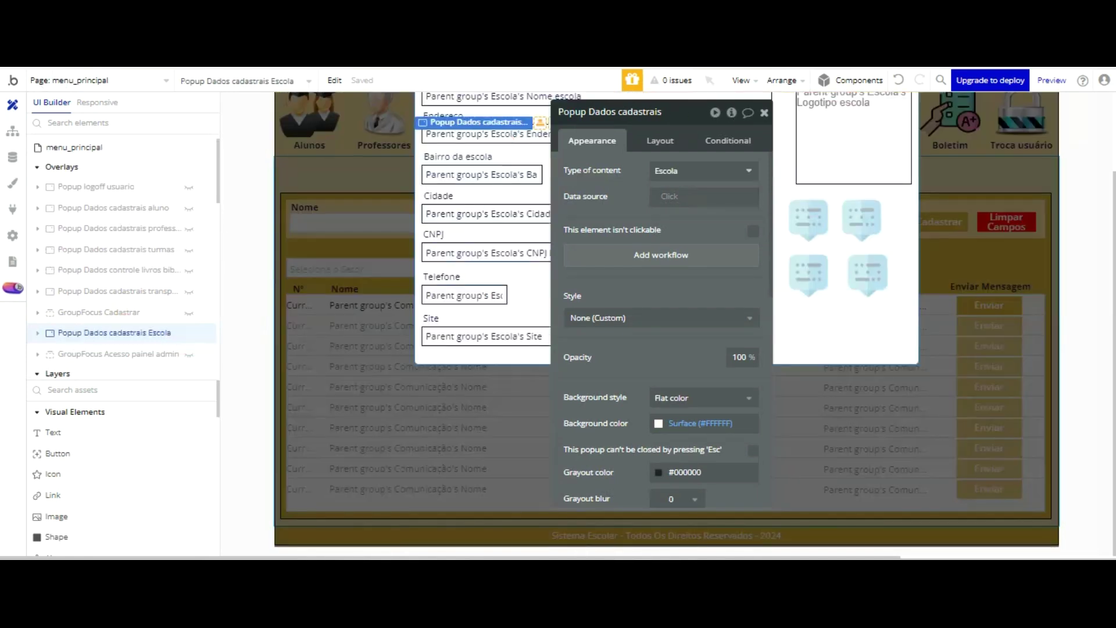
click(229, 353)
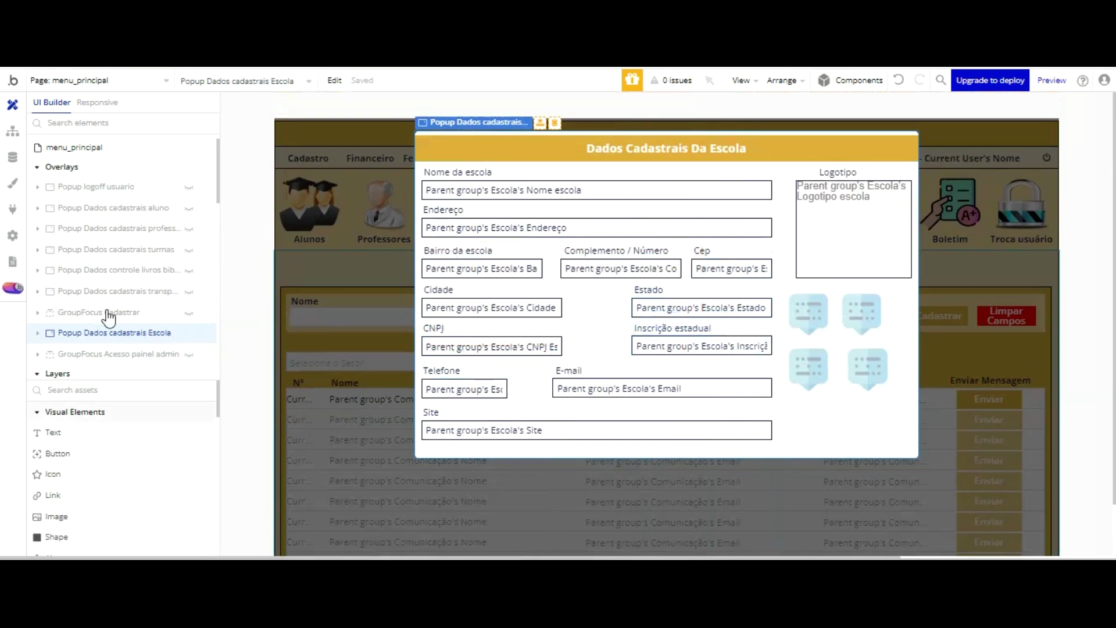
- Copy Popup Dados cadastrais Escola and paste a duplicate of it
right_click(103, 334)
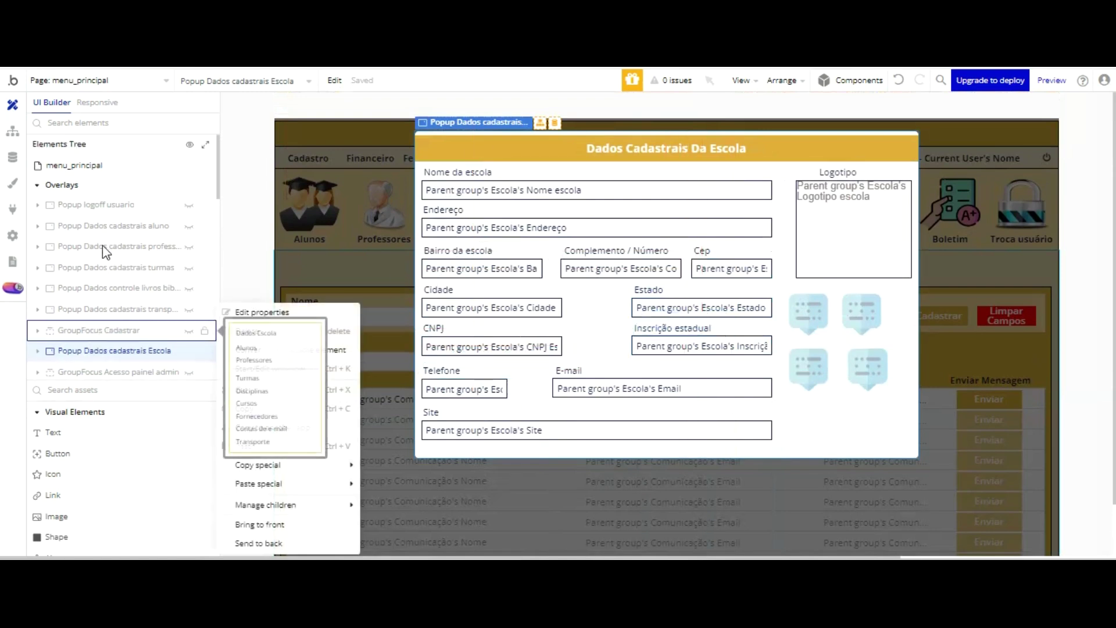
click(101, 352)
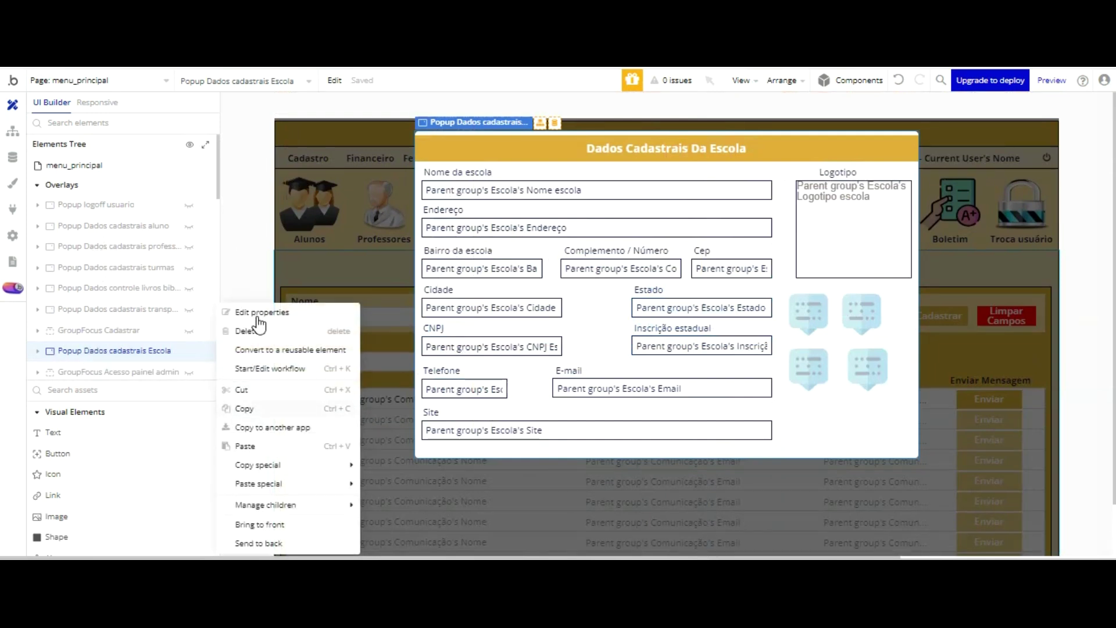
click(250, 407)
right_click(154, 352)
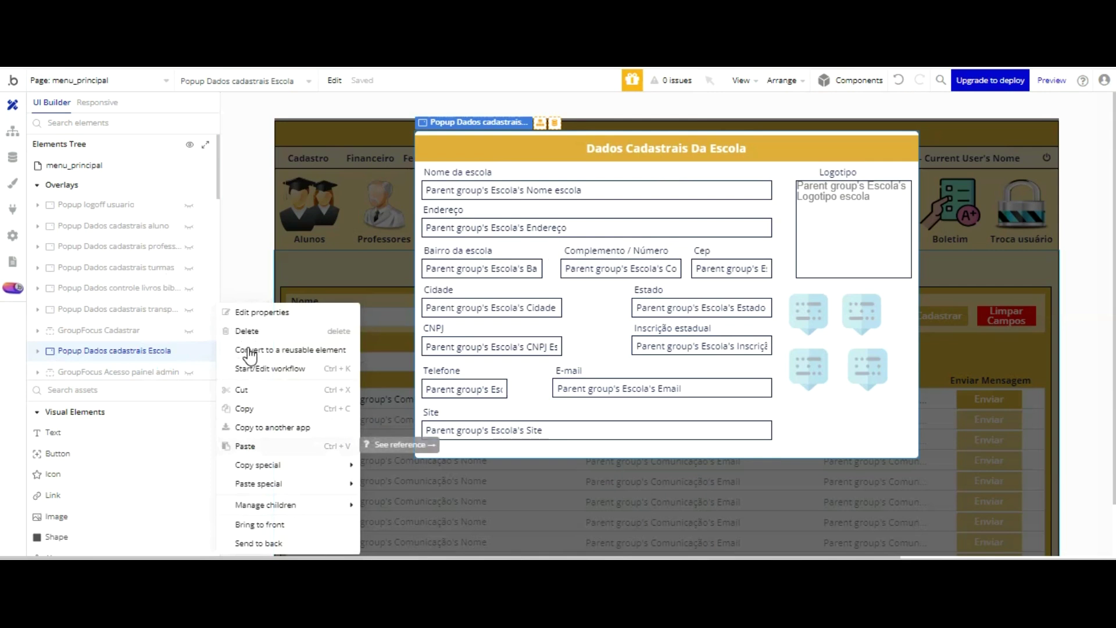
click(248, 444)
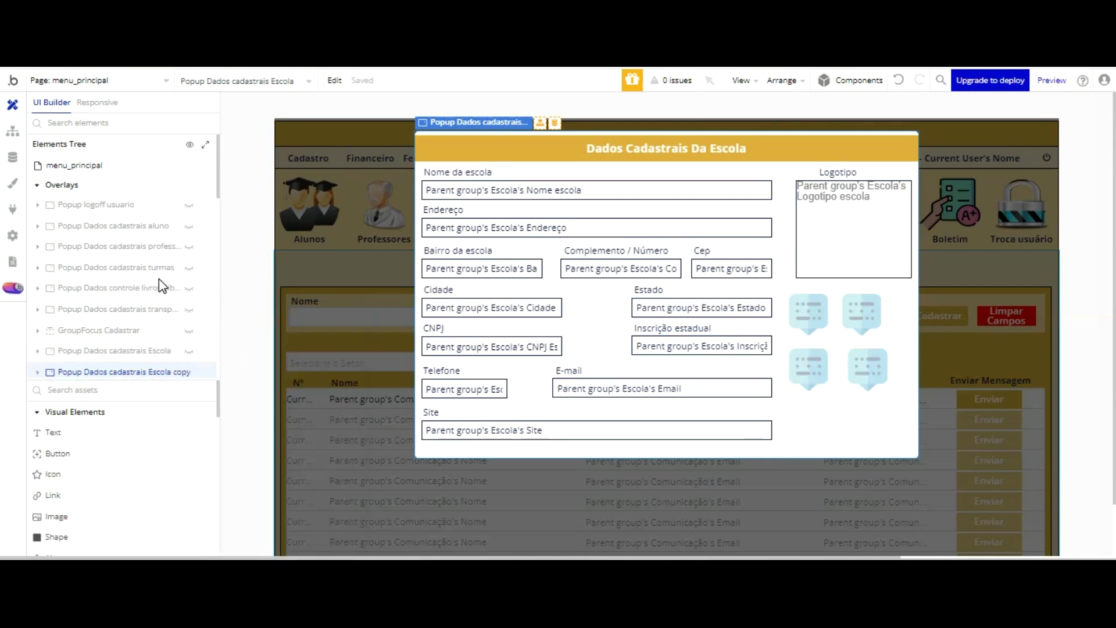
- Rename the duplicated popup to 'Popup Enviar email comunicação'
click(159, 371)
click(643, 111)
key(BackSpace)
key(BackSpace)
key(BackSpace)
key(BackSpace)
key(BackSpace)
key(BackSpace)
key(BackSpace)
key(BackSpace)
key(BackSpace)
key(BackSpace)
key(BackSpace)
key(BackSpace)
key(BackSpace)
key(BackSpace)
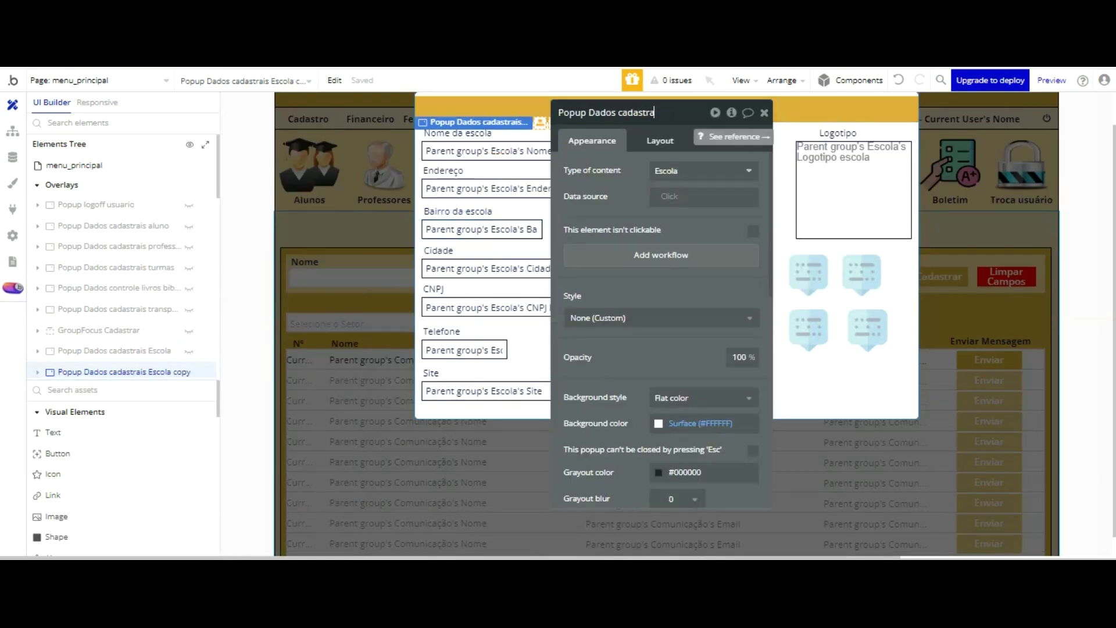
key(BackSpace)
key(BackSpace)
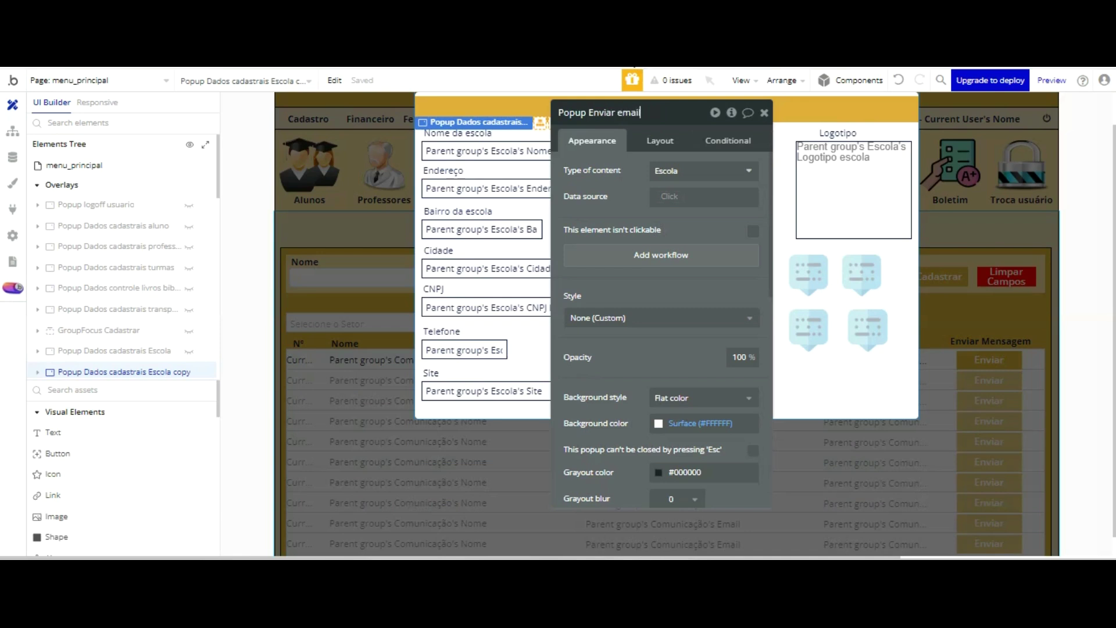
text(Enviar email comunicação)
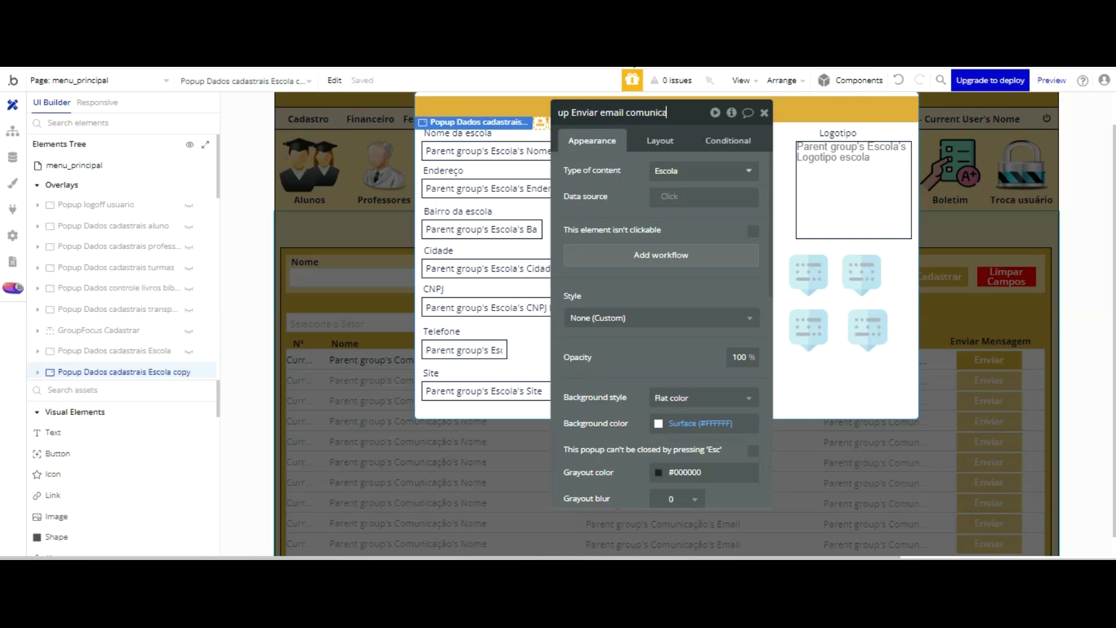
click(635, 91)
- Change the popup title to 'Enviar Email Comunicação' and name its text element 'enviar email comunicação'
click(751, 103)
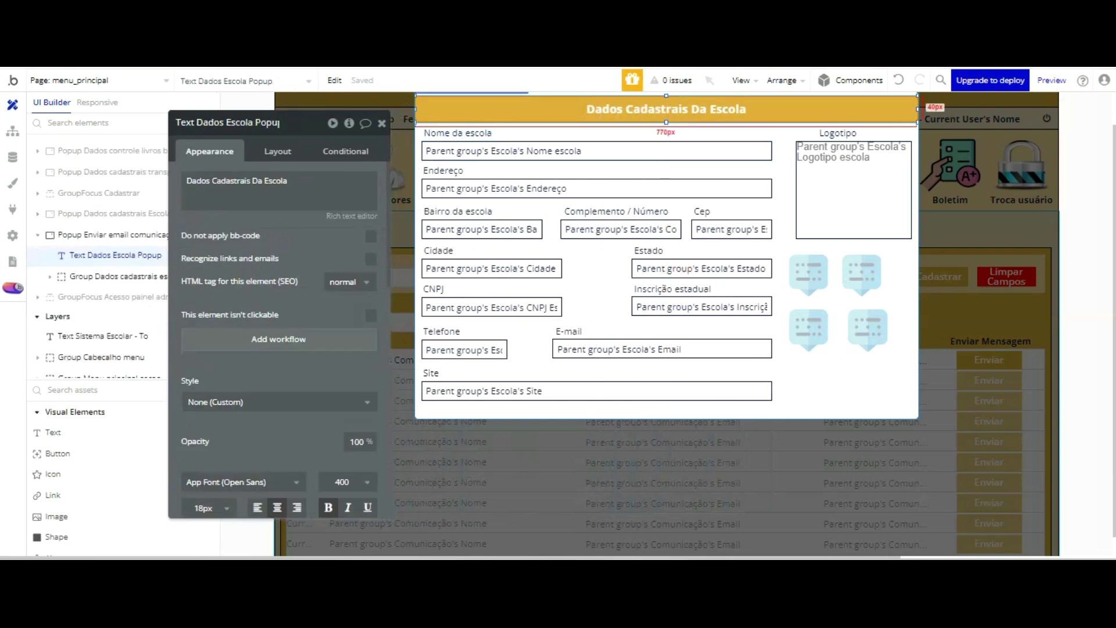
click(308, 192)
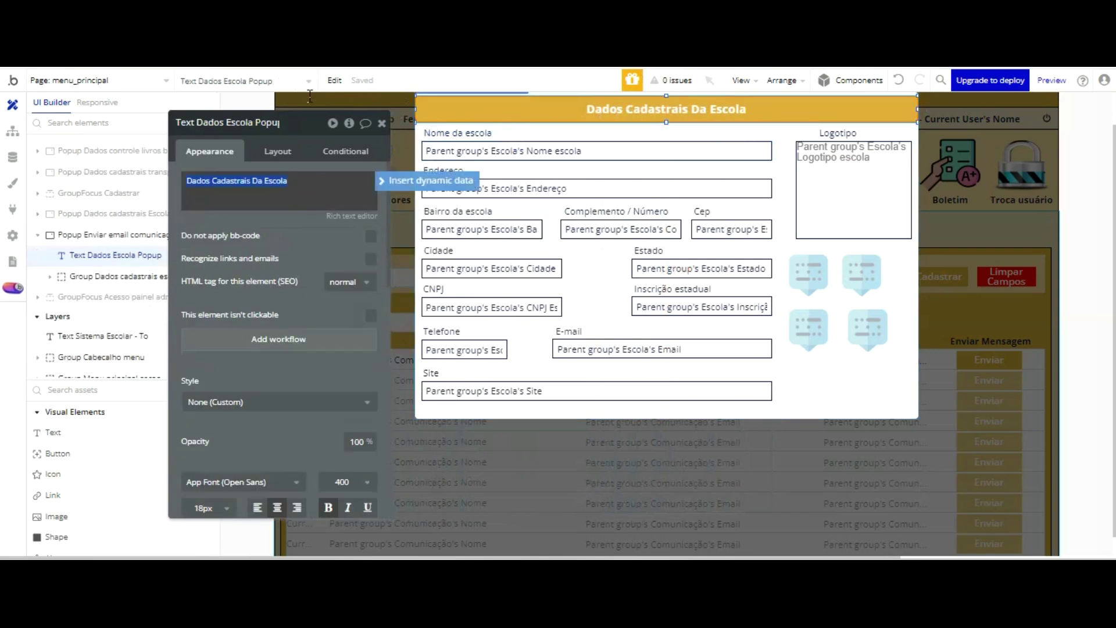
text(Enviar Email Comunicação)
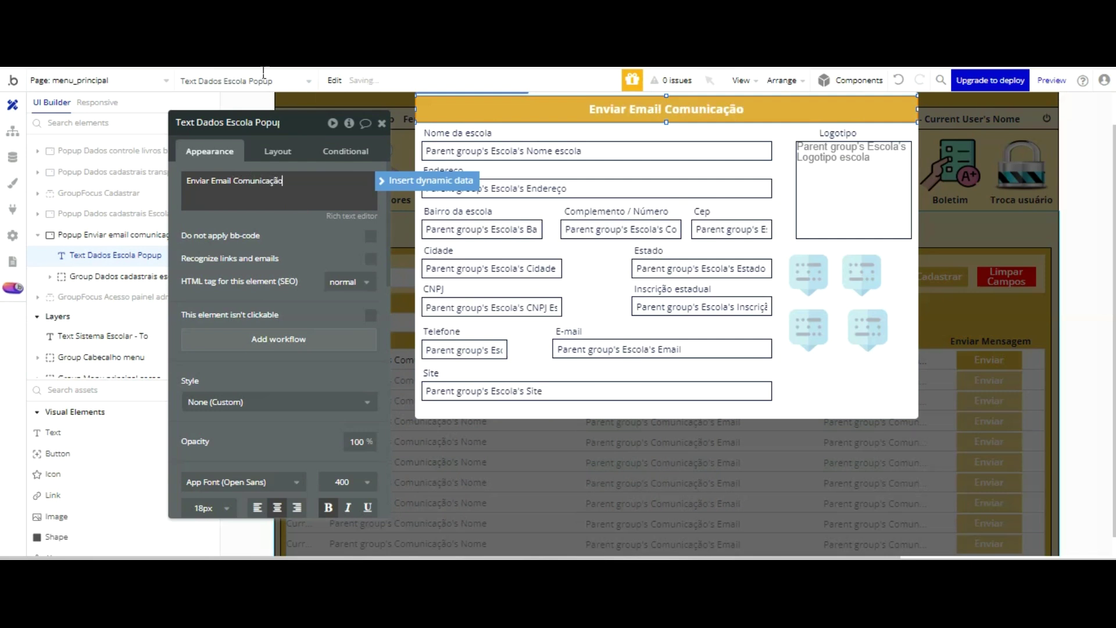
click(254, 120)
key(BackSpace)
key(BackSpace)
key(BackSpace)
key(BackSpace)
key(BackSpace)
key(BackSpace)
key(BackSpace)
key(BackSpace)
key(BackSpace)
key(BackSpace)
key(BackSpace)
key(BackSpace)
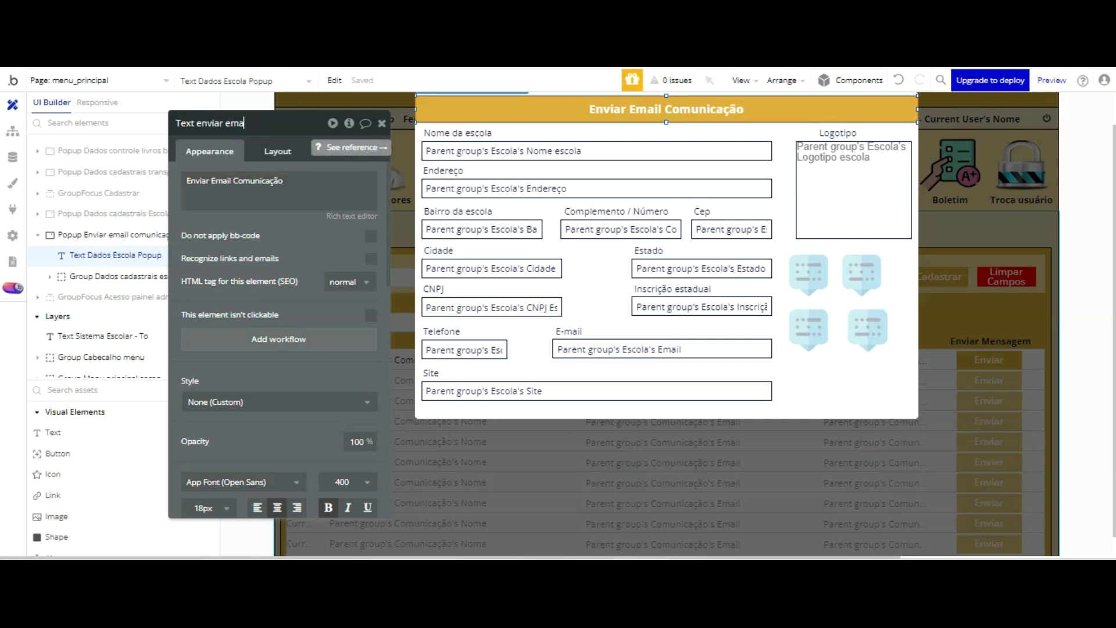
text(enviar email comunicação)
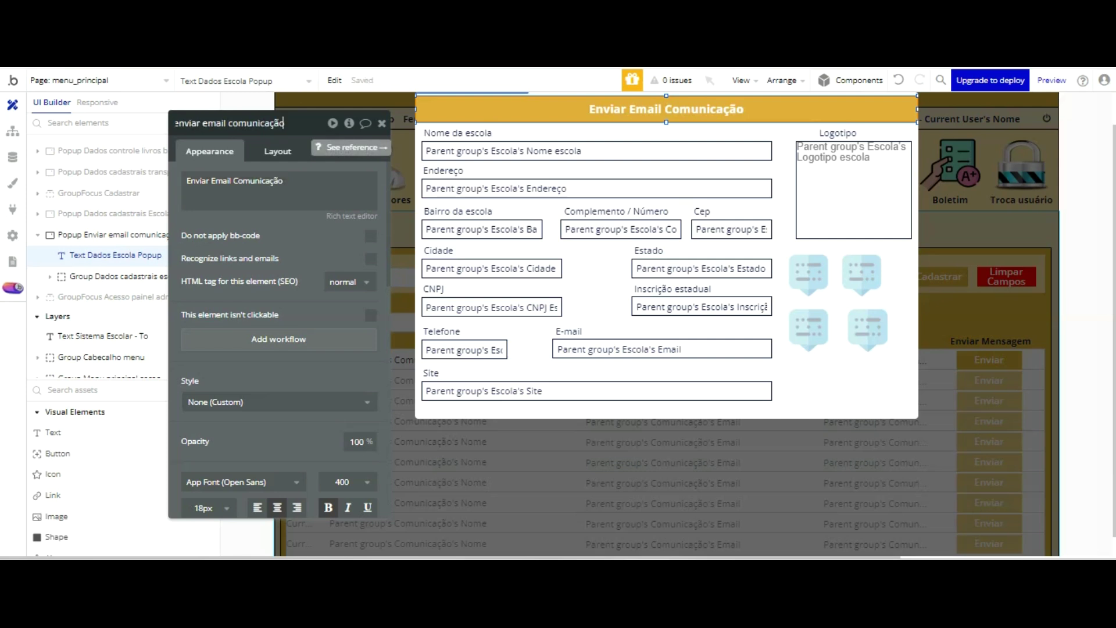
key(Return)
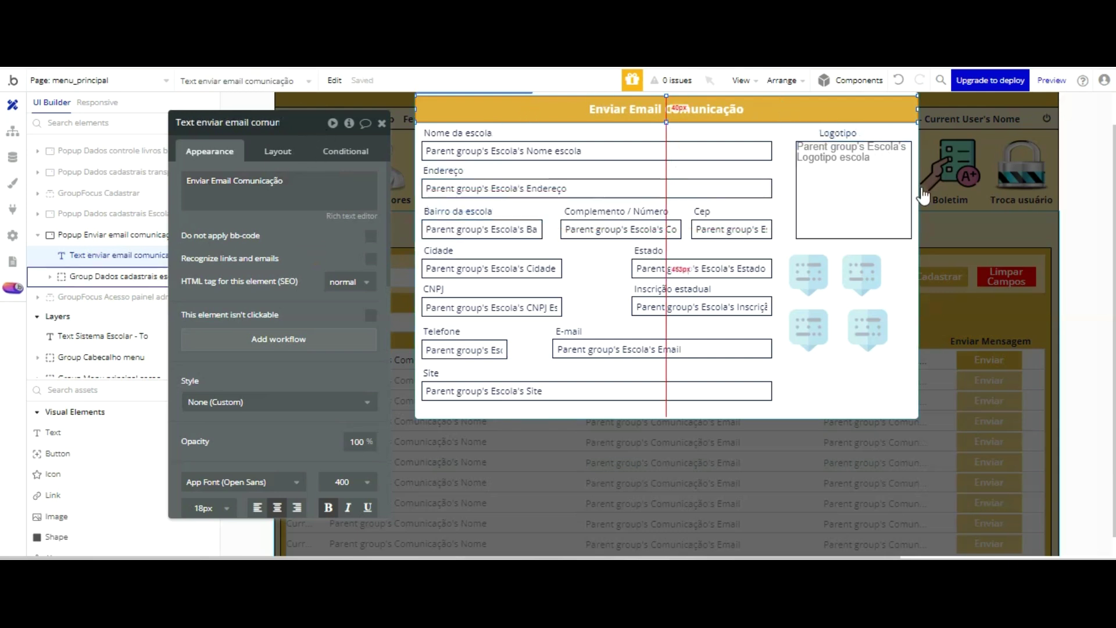
- Detach the style from Group Listar Emails Comunicação and add a click workflow for it
click(947, 215)
click(562, 360)
click(284, 123)
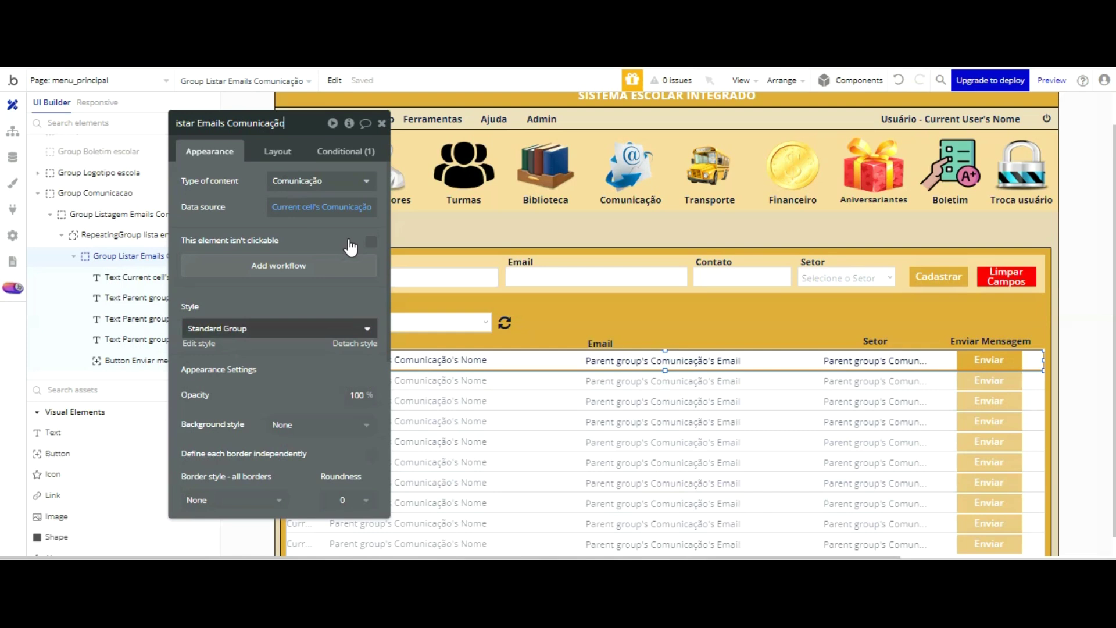
click(353, 343)
click(306, 262)
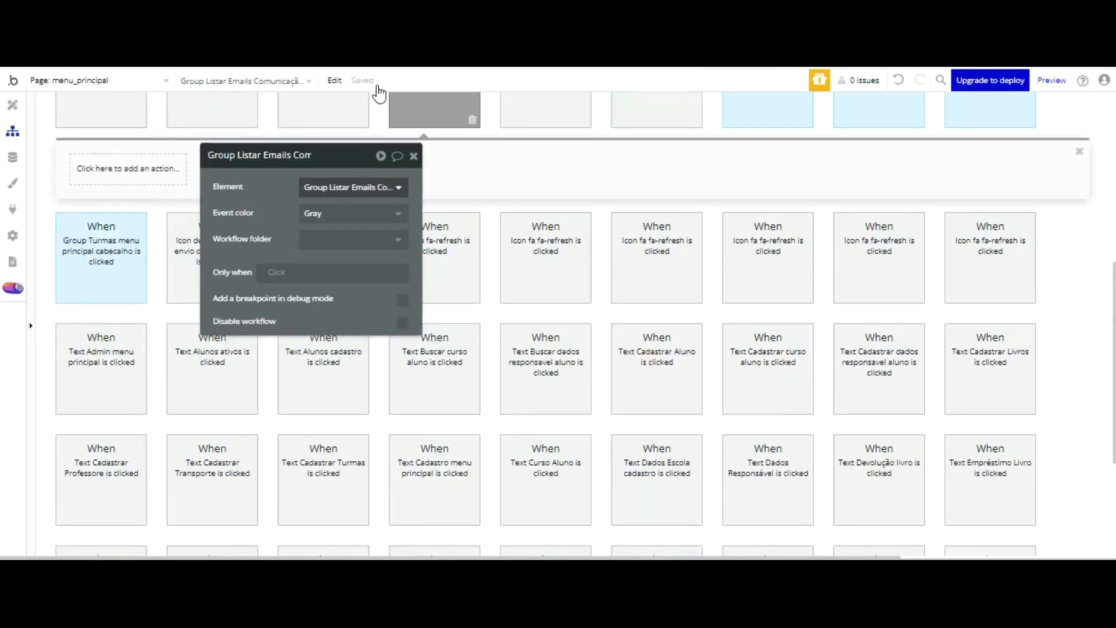
- Have the row-click workflow show Popup Enviar email comunicação, then add a Display data step
scroll(511, 139, up, 3)
click(414, 155)
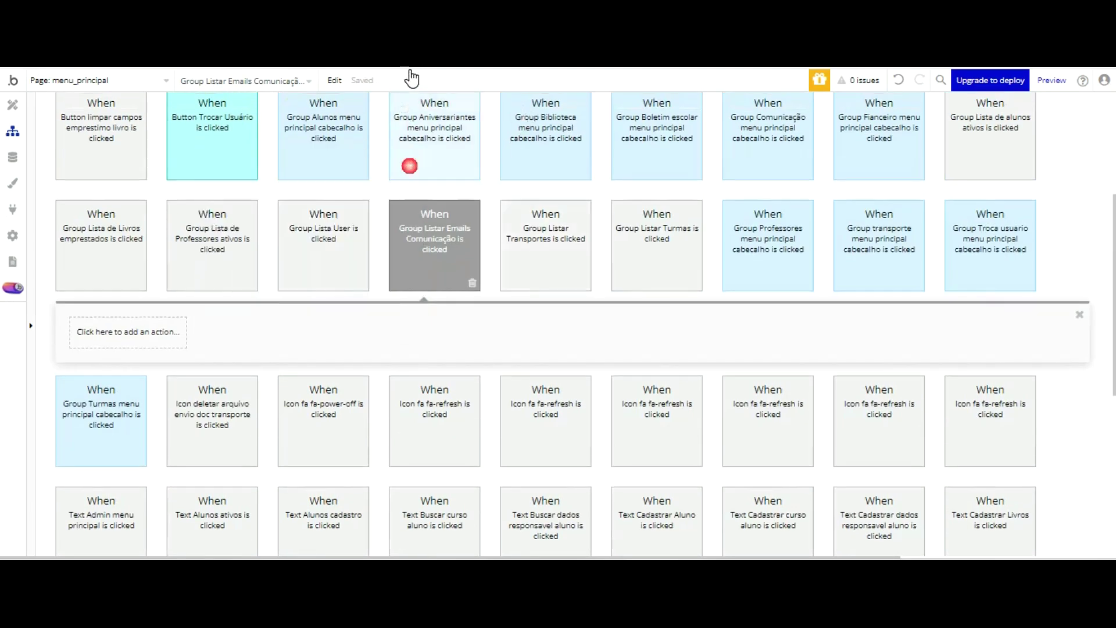
click(154, 331)
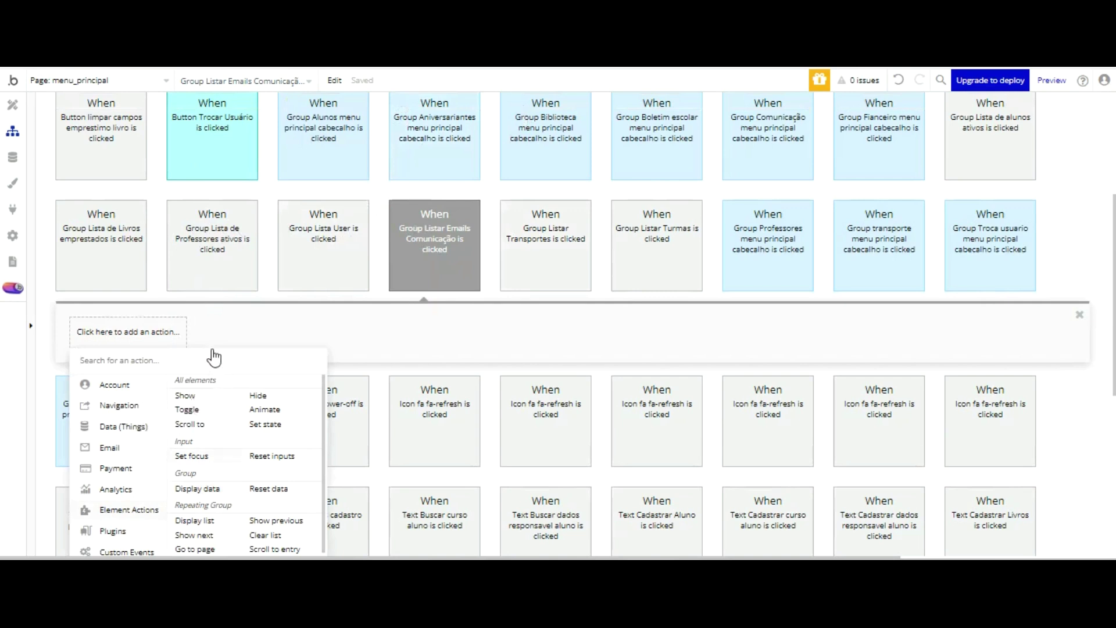
click(185, 395)
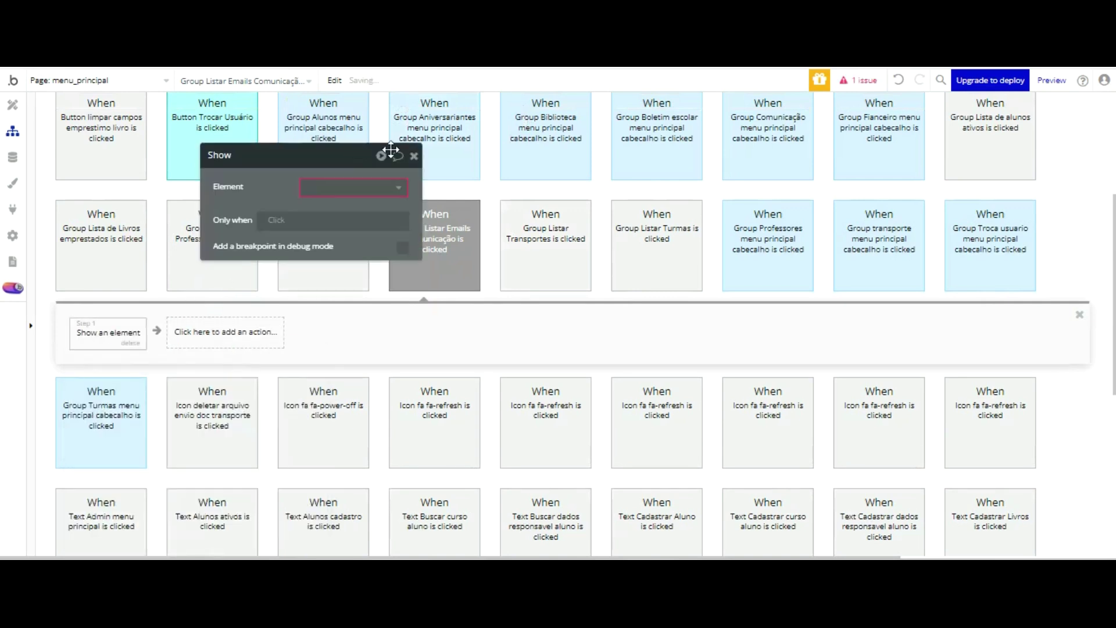
click(354, 187)
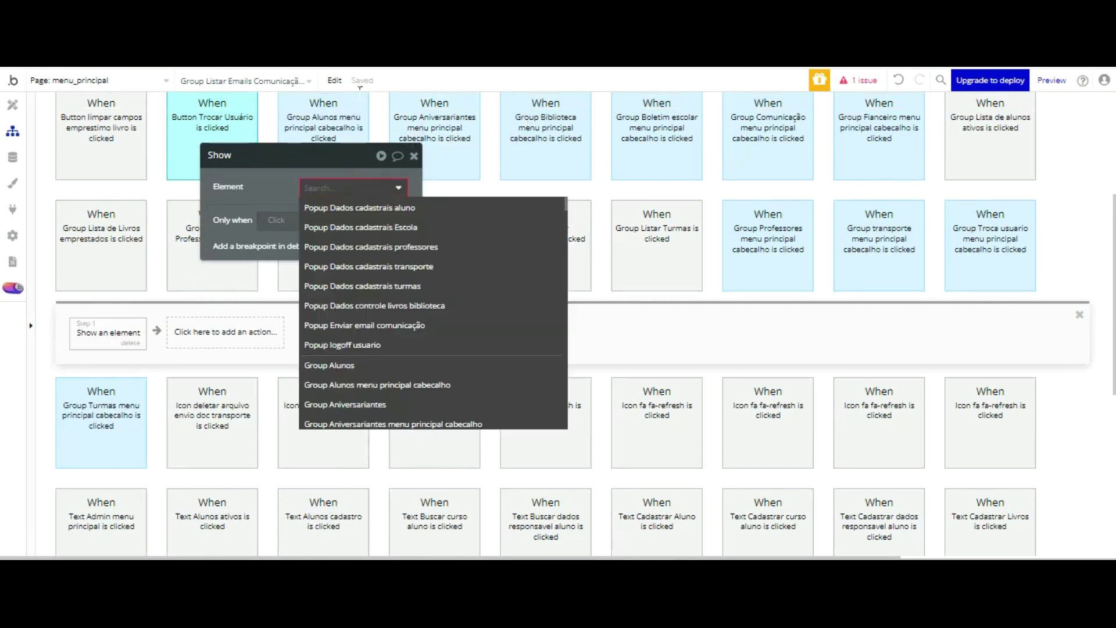
click(378, 325)
click(298, 326)
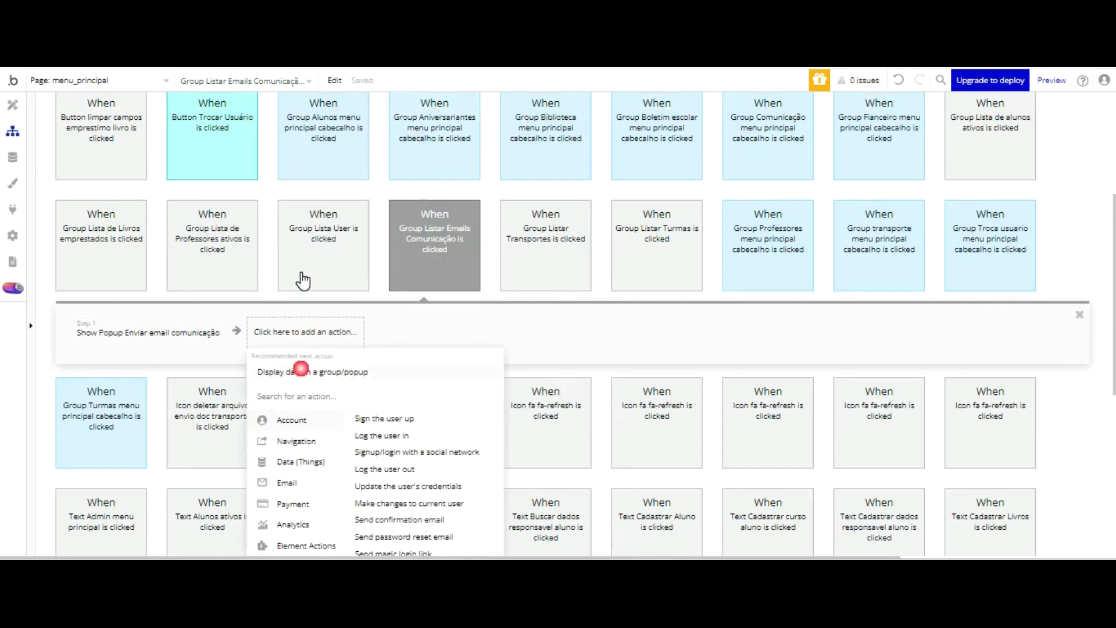
click(302, 369)
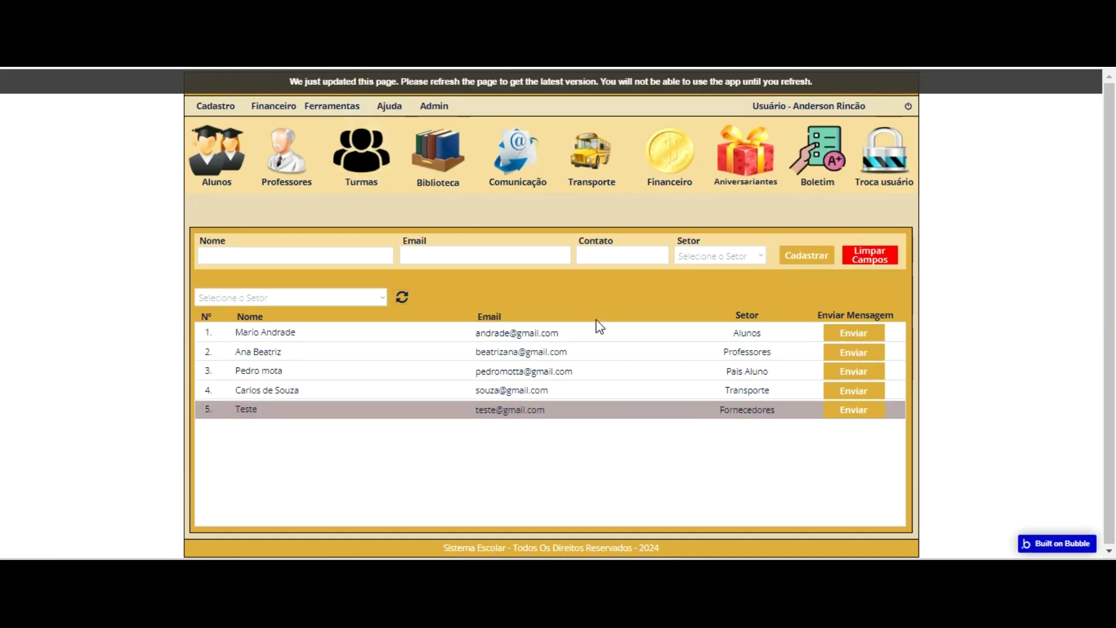
- In the reloaded preview, click a Comunicação row to open the Enviar Email Comunicação popup, then close it
key(F5)
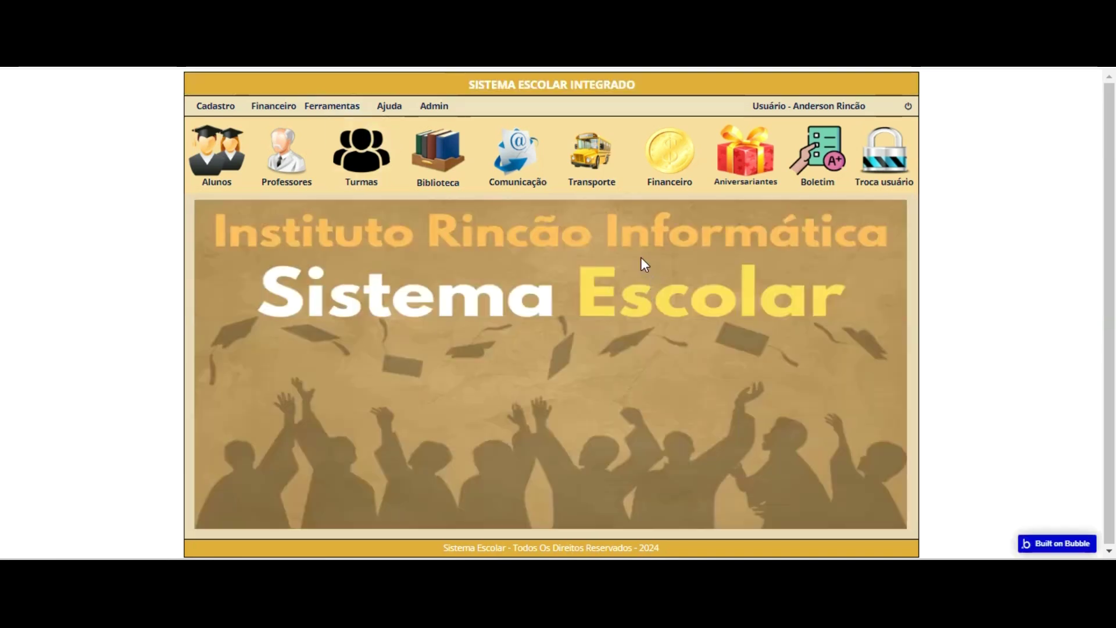
click(510, 146)
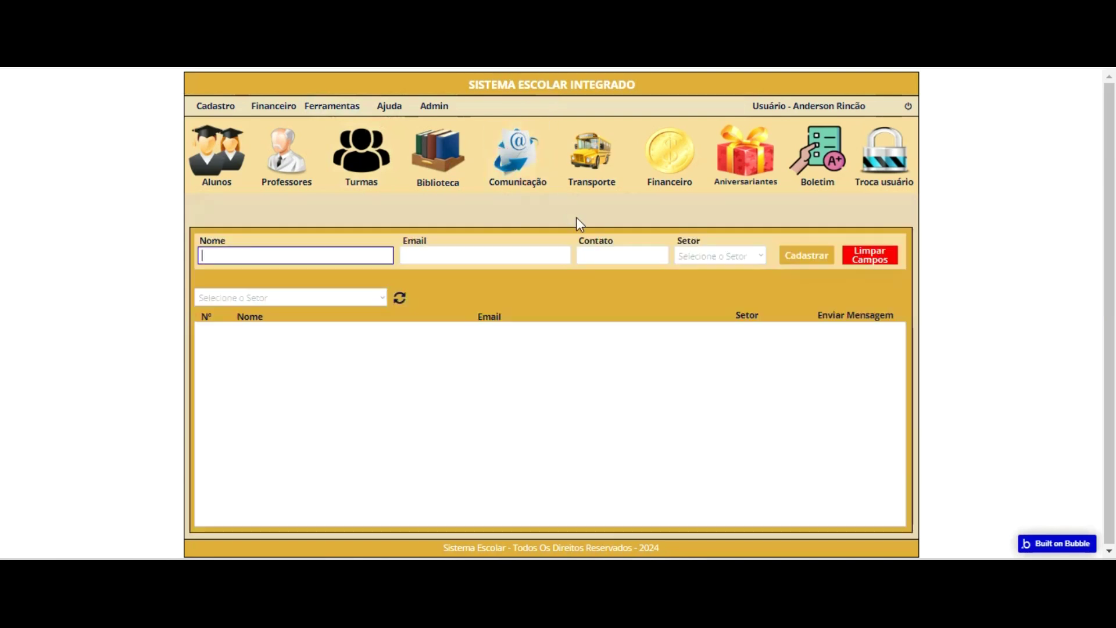
click(653, 332)
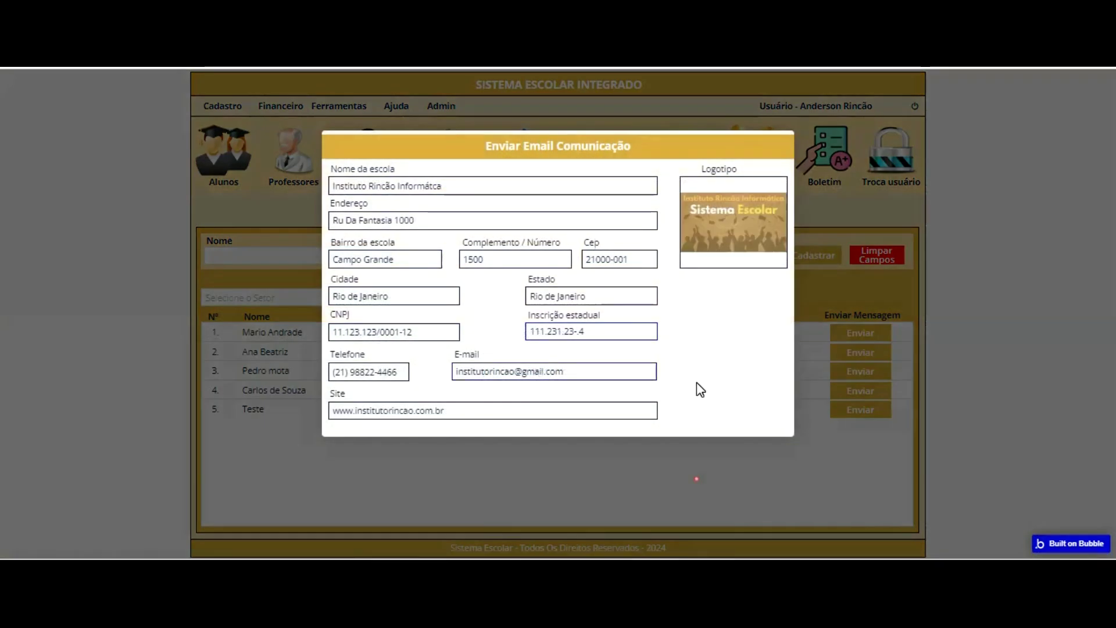
key(Escape)
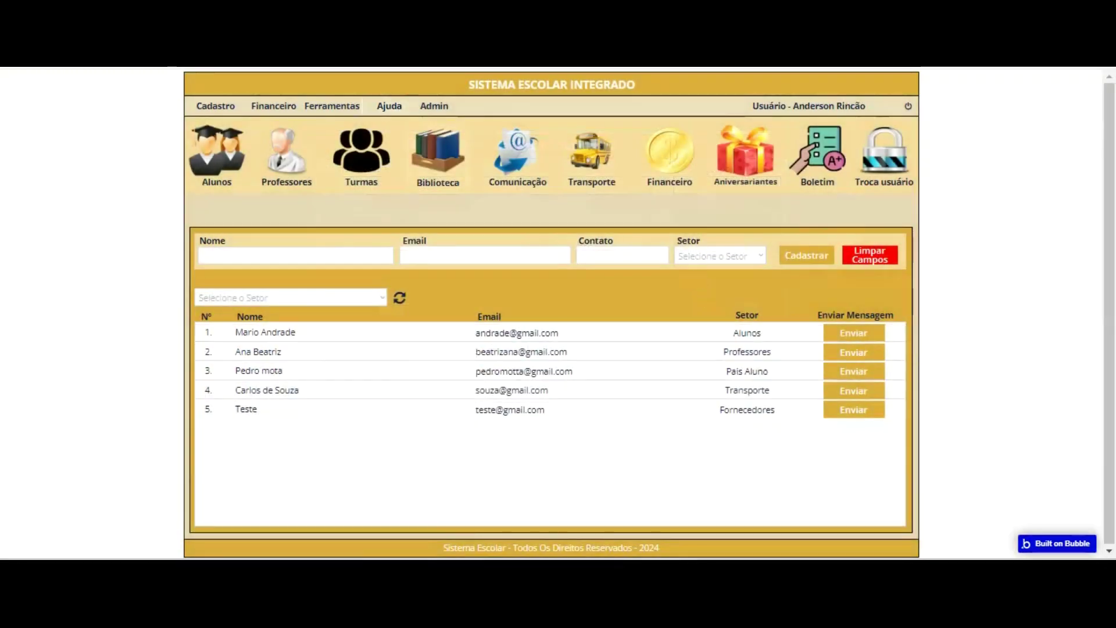
click(172, 58)
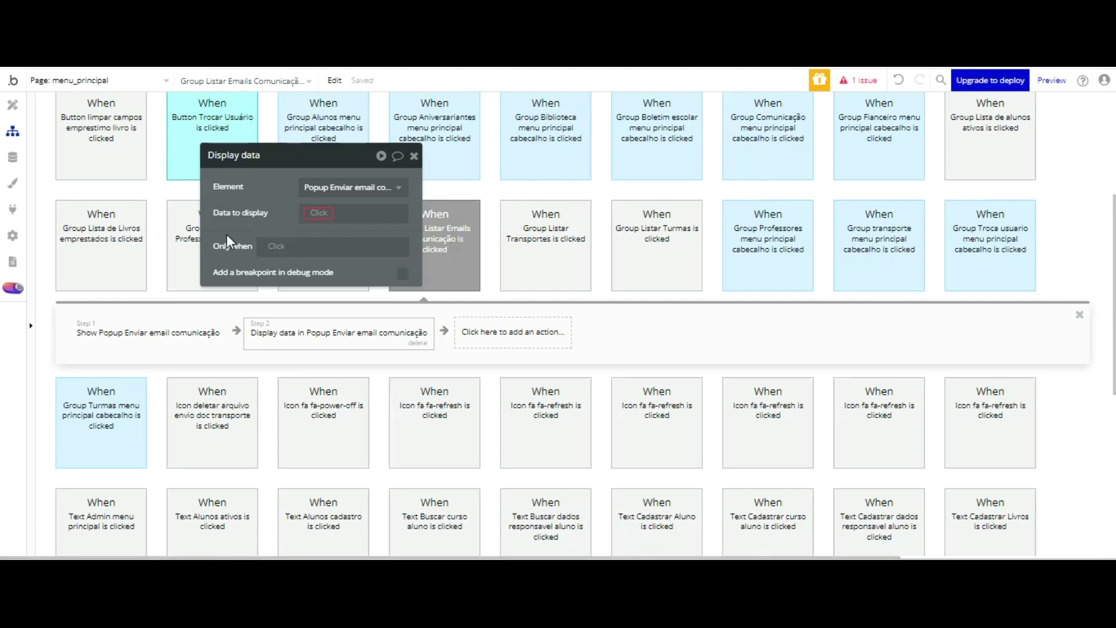
- Delete the 'Group Listar Emails Comunicação is clicked' workflow
click(221, 332)
click(446, 245)
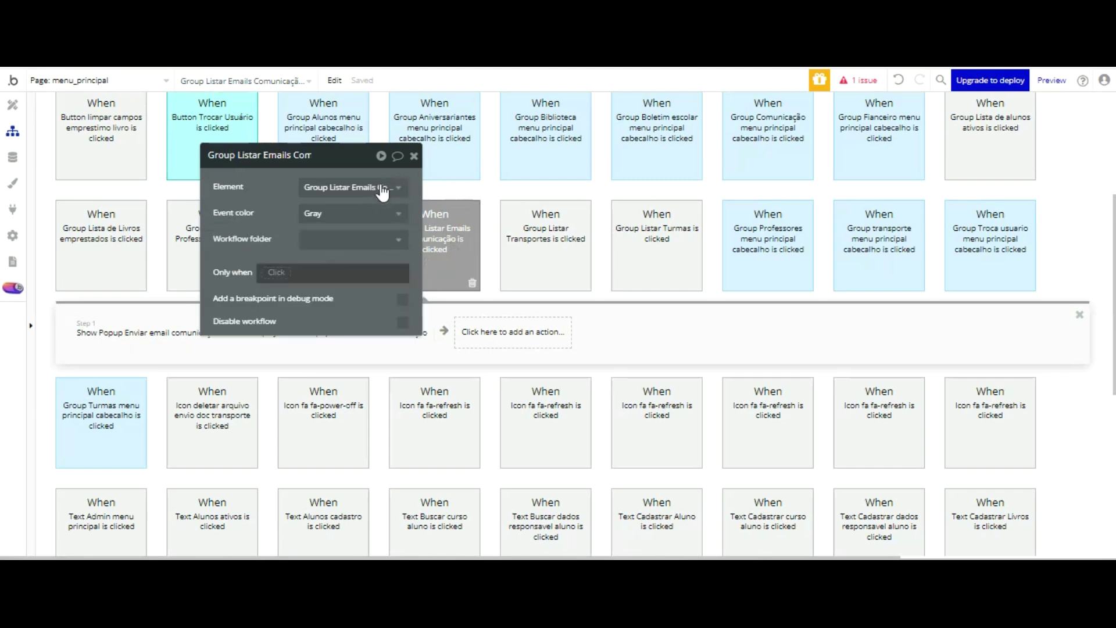
drag(299, 149, 211, 73)
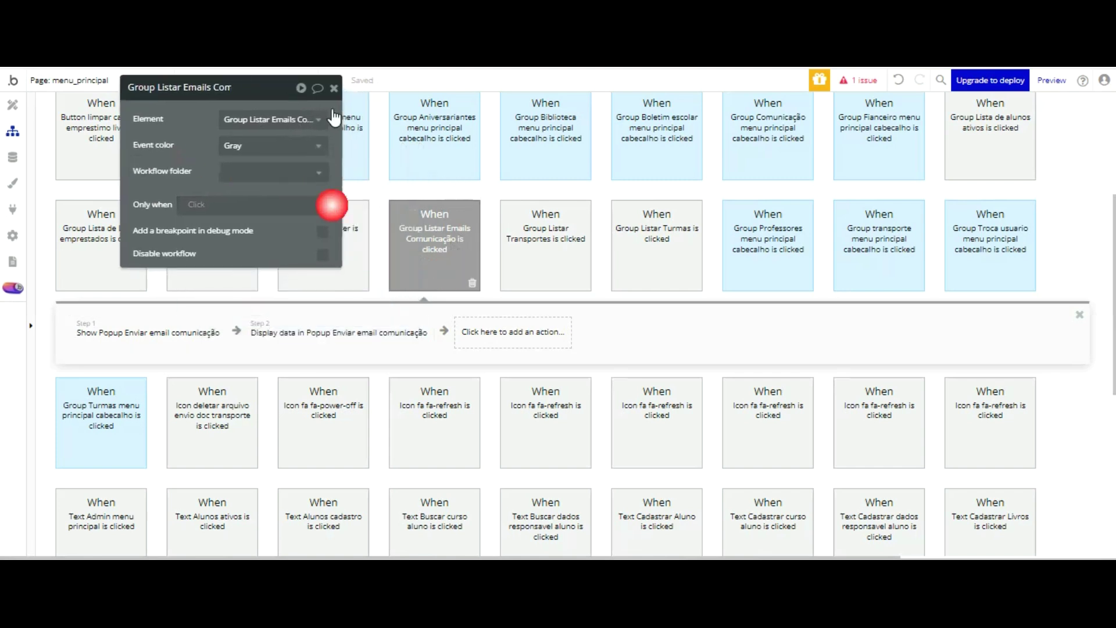
key(Delete)
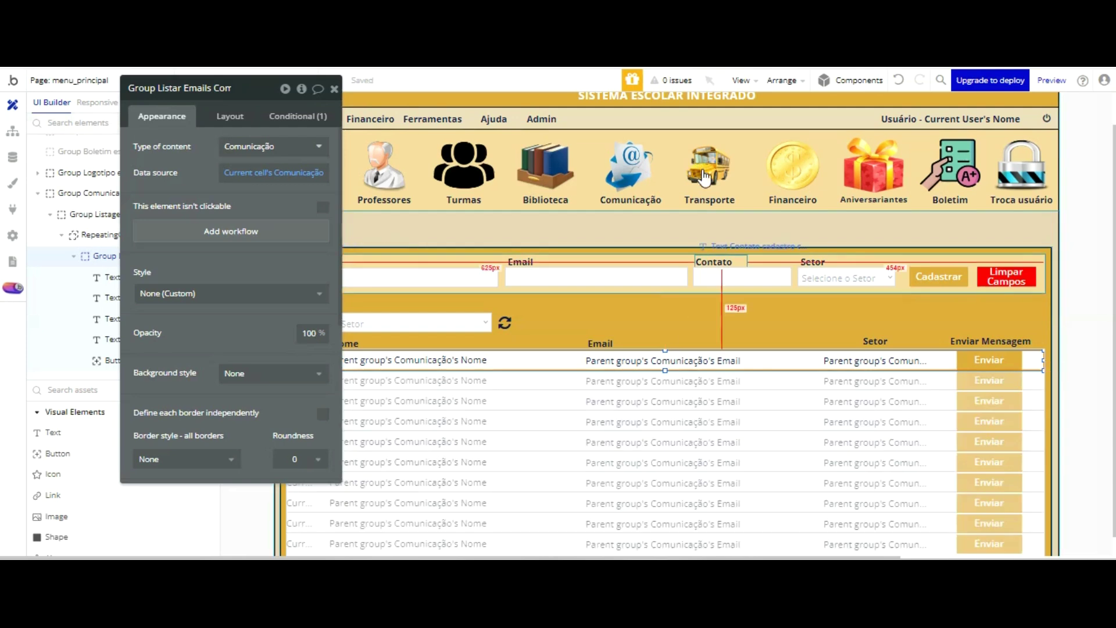
- Create an Enviar button workflow that shows Popup Enviar email comunicação, then displays data in it
click(989, 360)
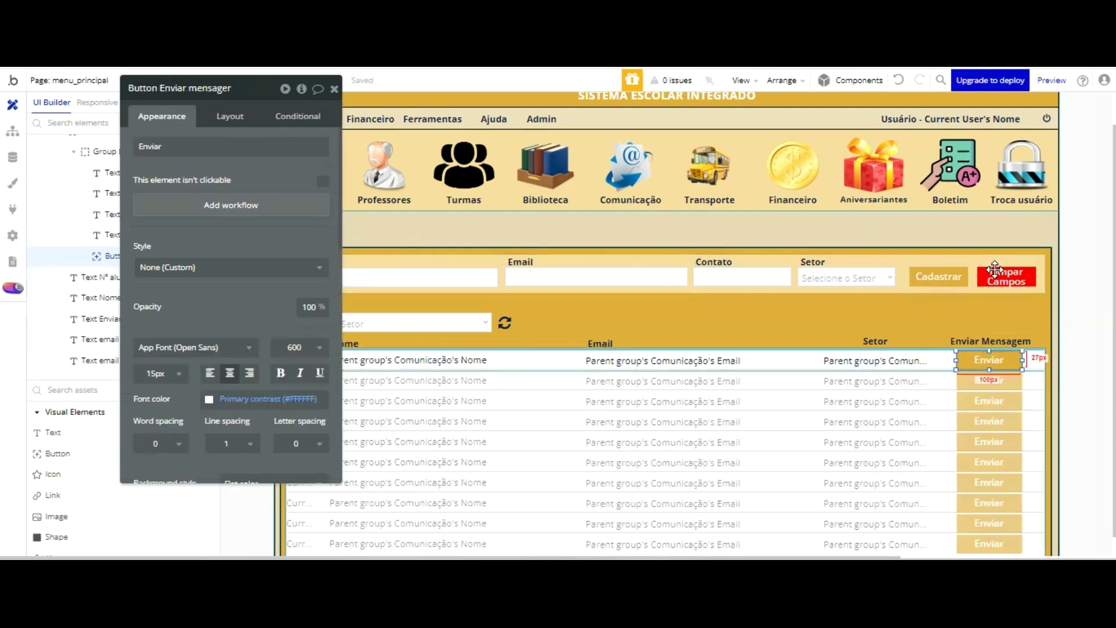
click(206, 88)
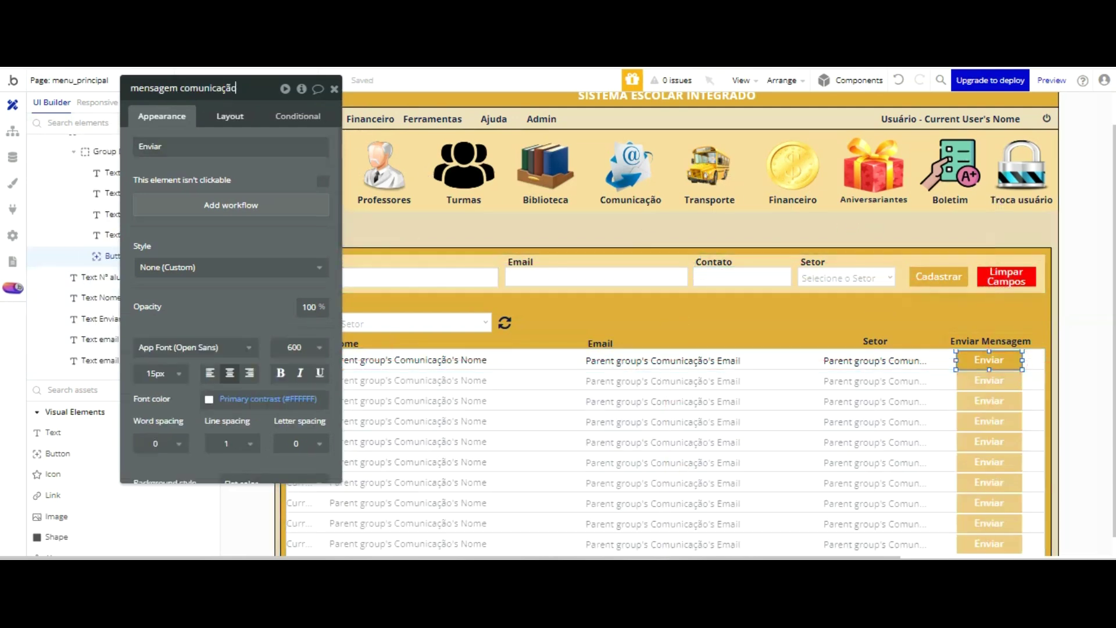
click(227, 206)
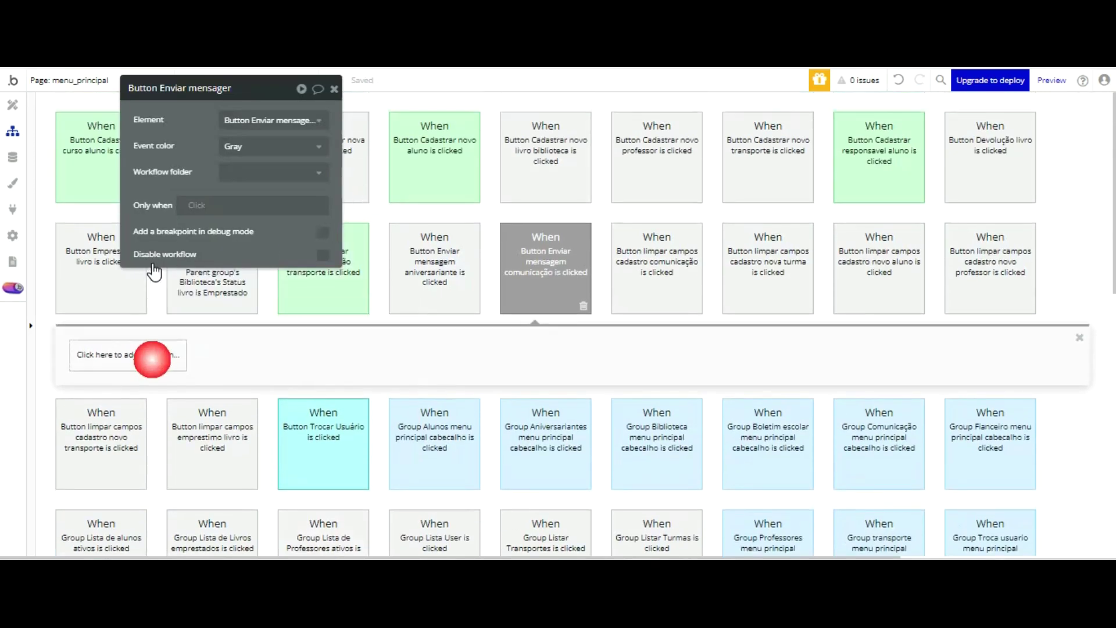
click(152, 359)
mouse_move(141, 531)
click(188, 417)
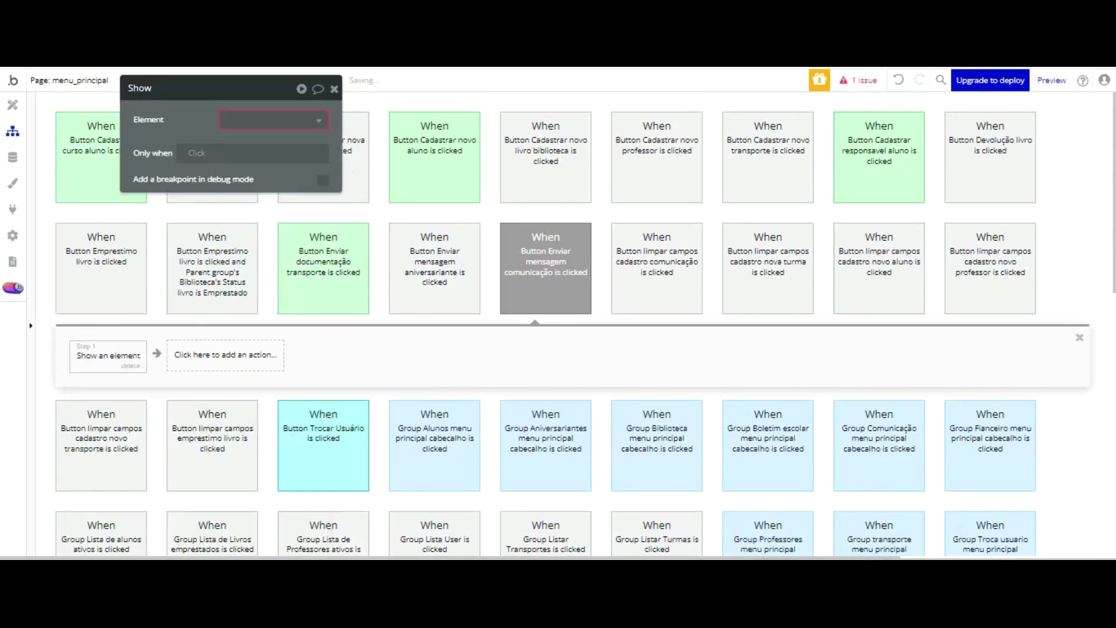
click(288, 119)
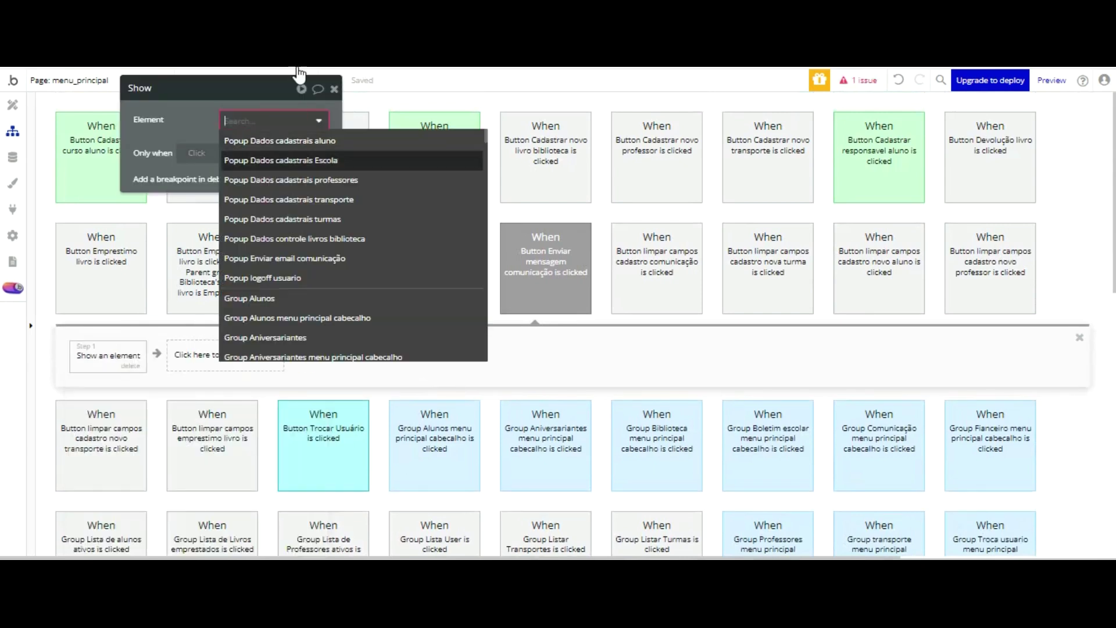
click(307, 258)
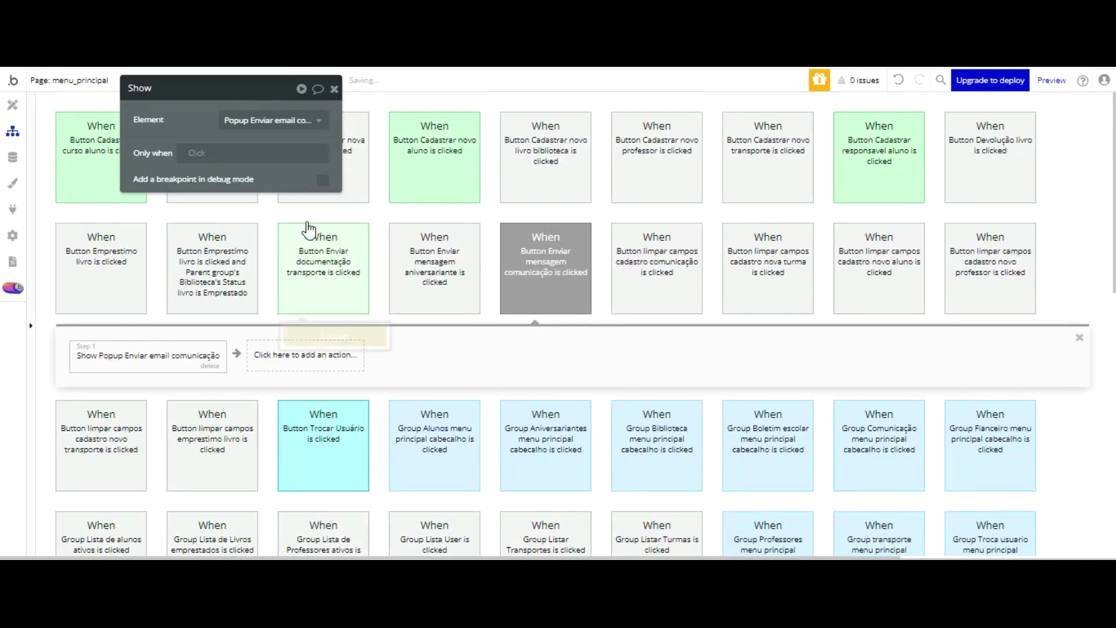
click(305, 351)
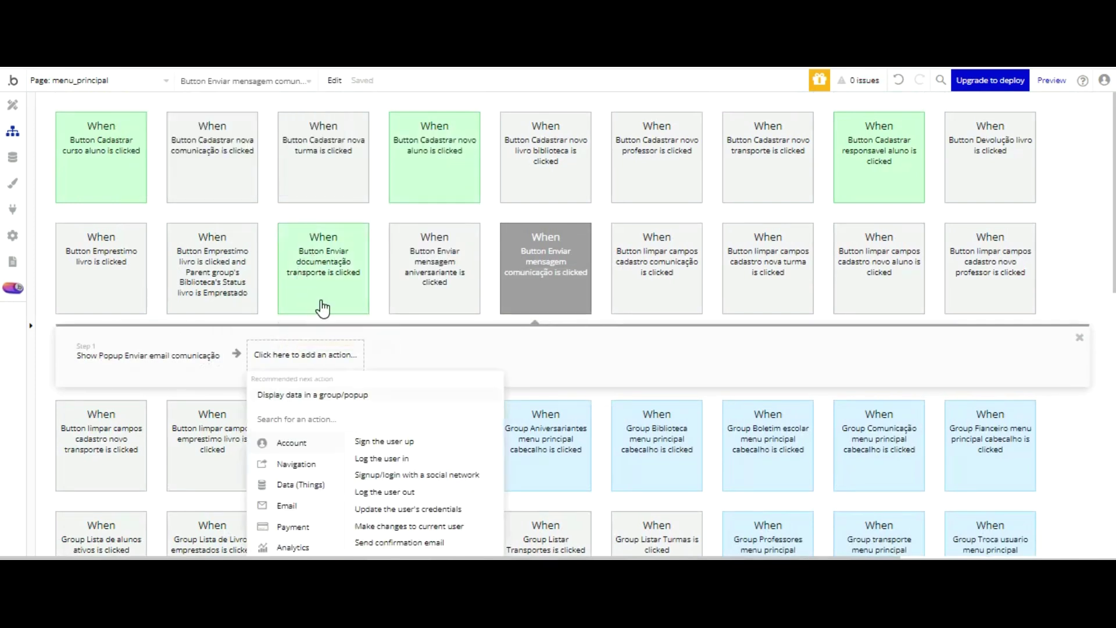
key(Return)
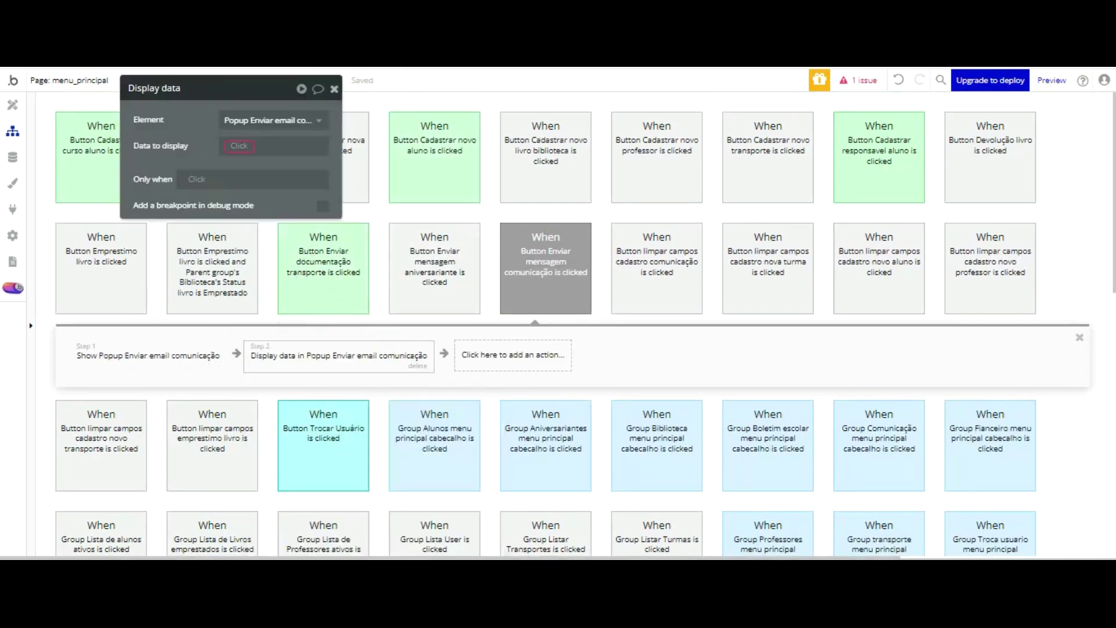
click(334, 89)
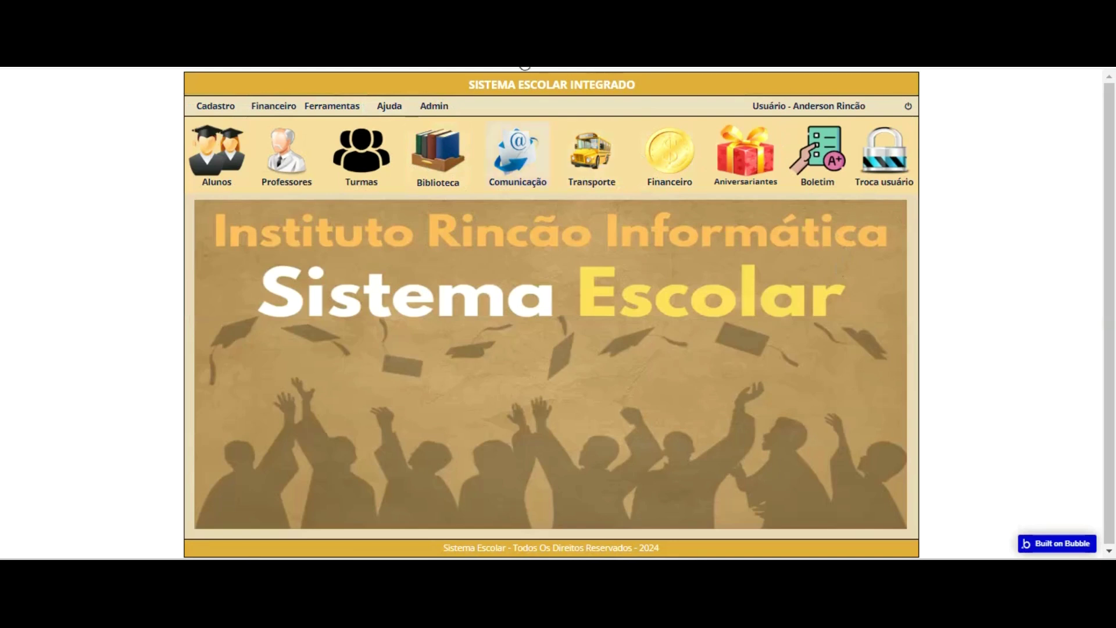
- Reload the running app and reopen its Comunicação page to see the latest five-contact list
click(521, 148)
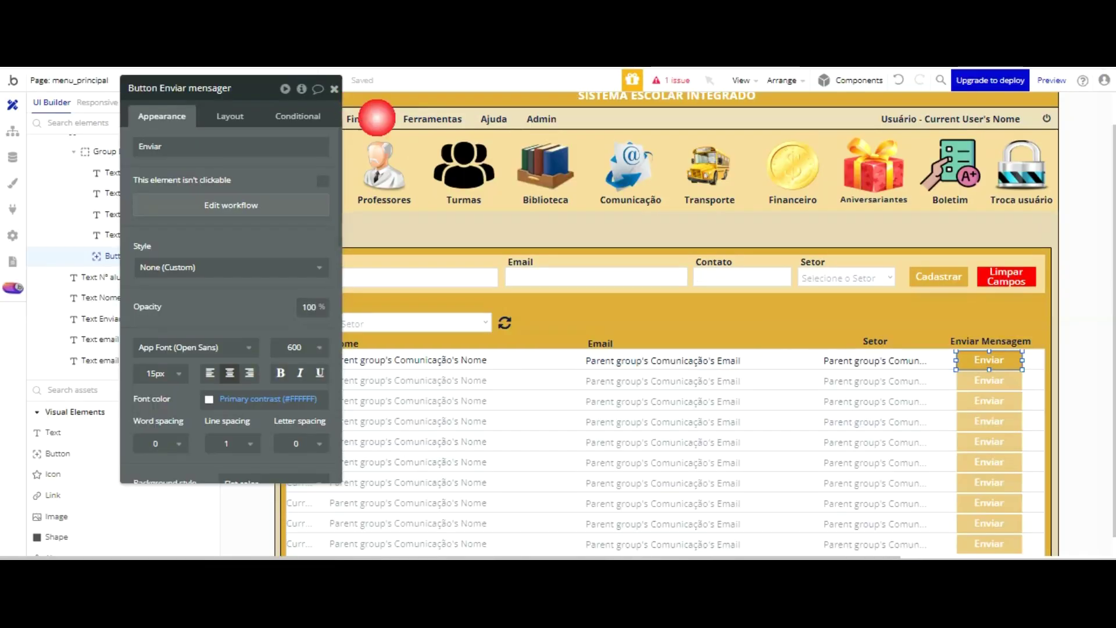
click(972, 356)
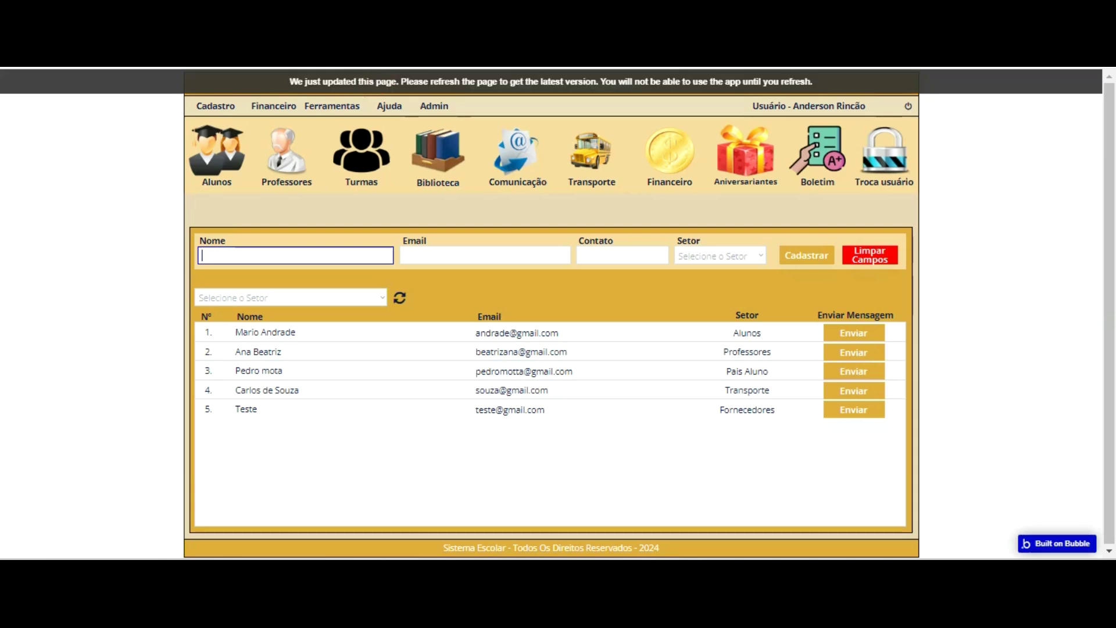
click(649, 220)
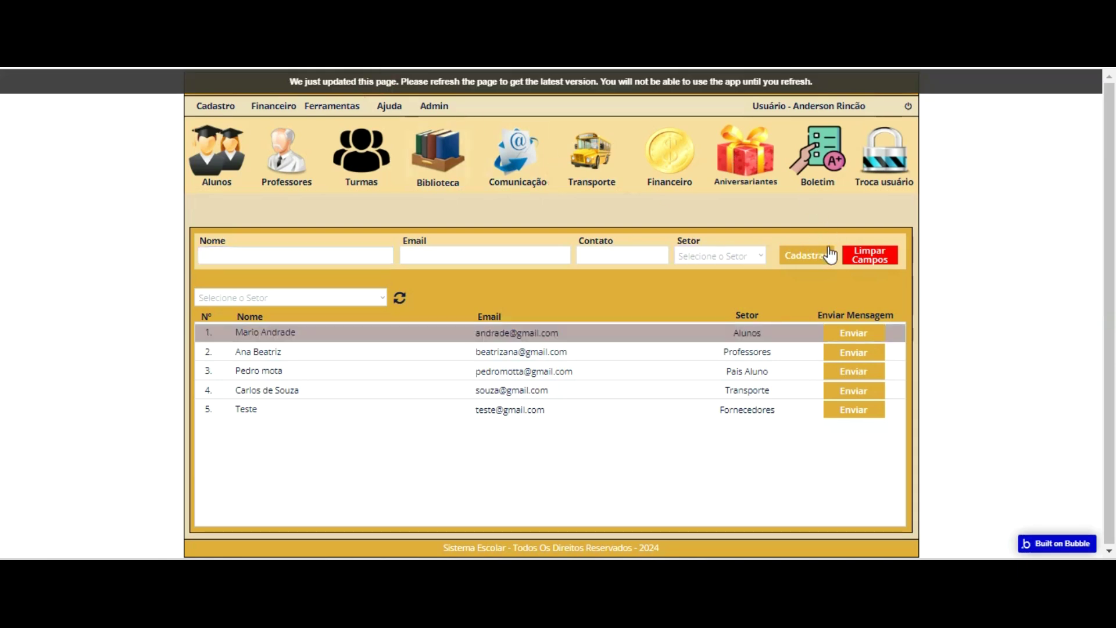
key(F5)
click(520, 174)
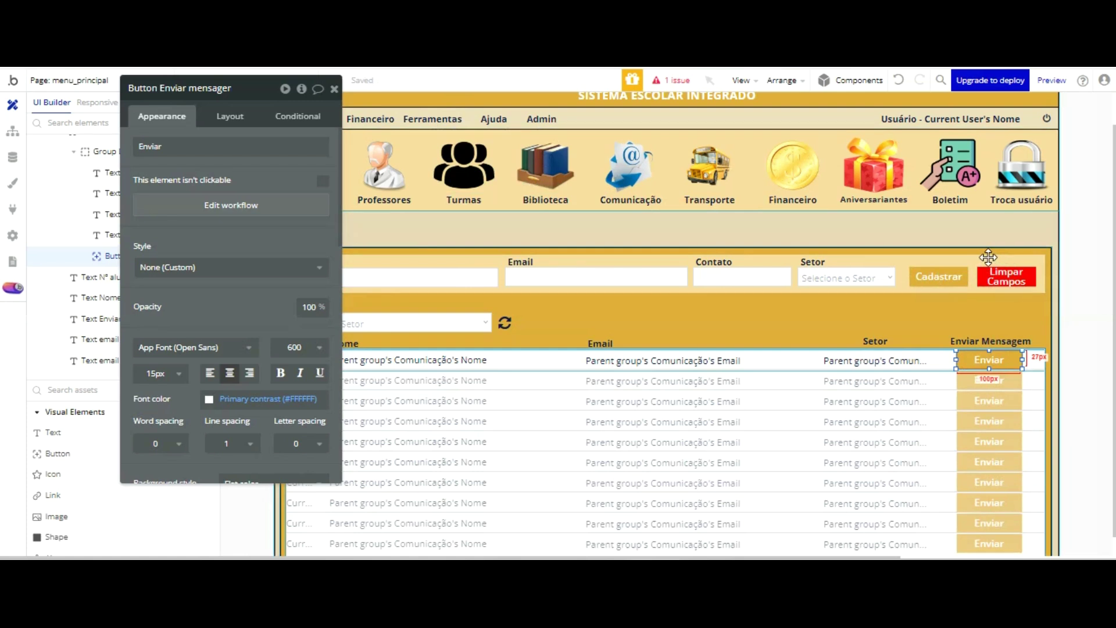
- Set the Enviar button's height to 26 px in its Layout settings, then go to the preview
click(230, 116)
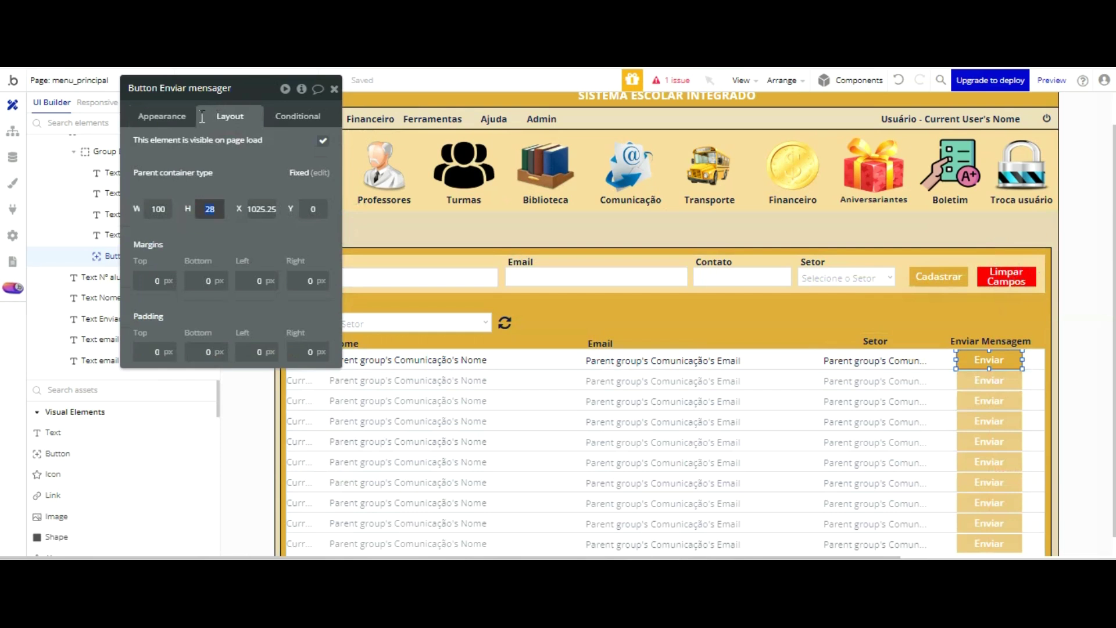
key(Return)
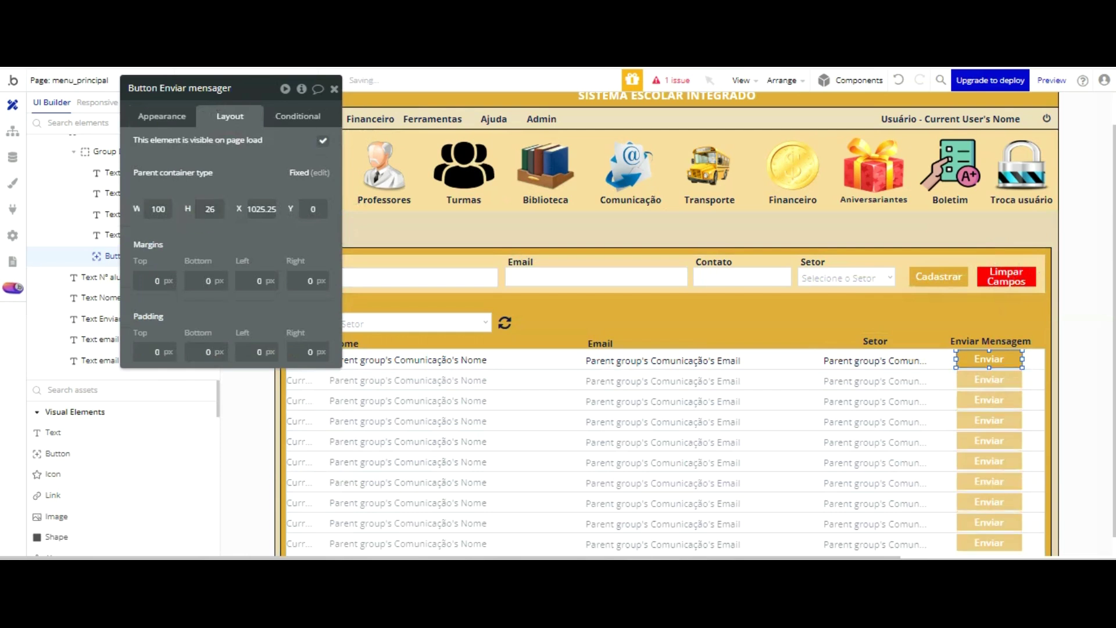
click(326, 68)
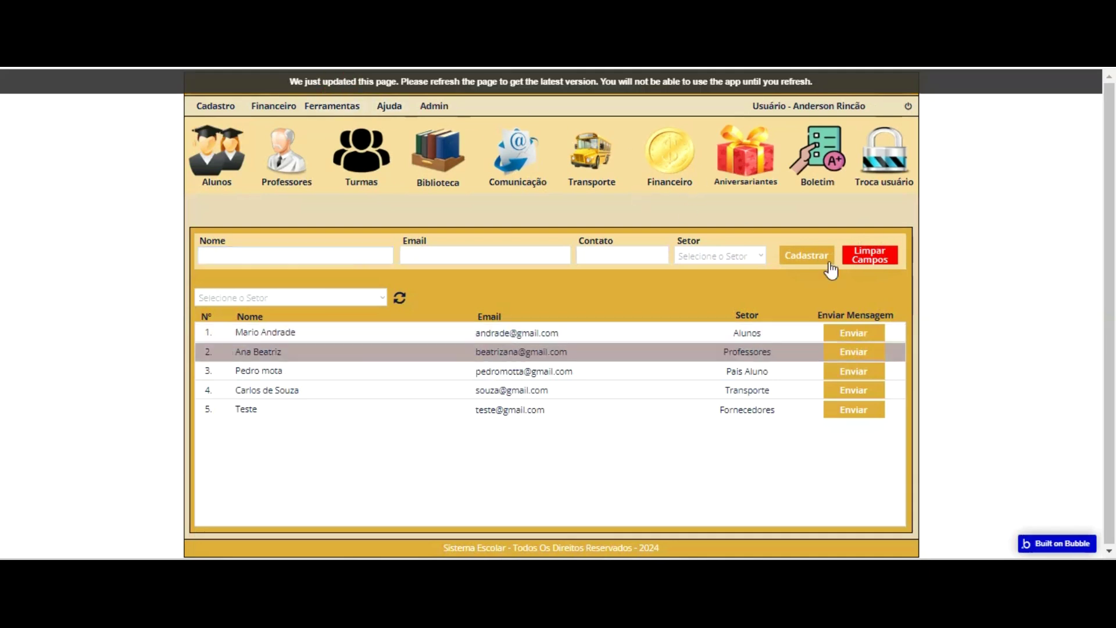
- Reload the preview and check that row 1's Enviar opens the popup prefilled with school details
key(F5)
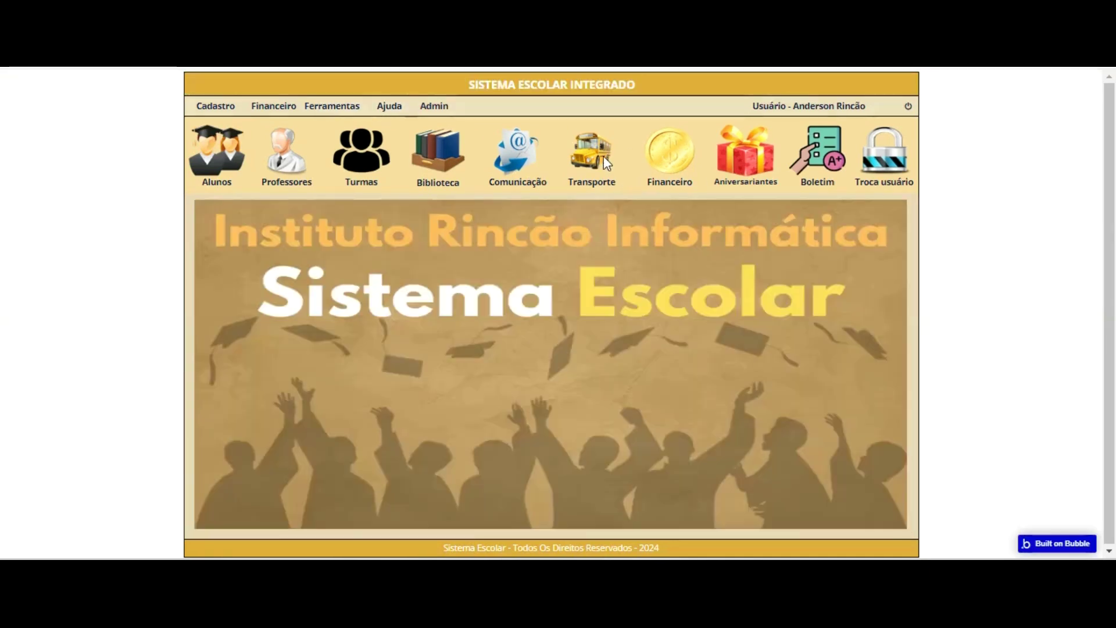
click(523, 169)
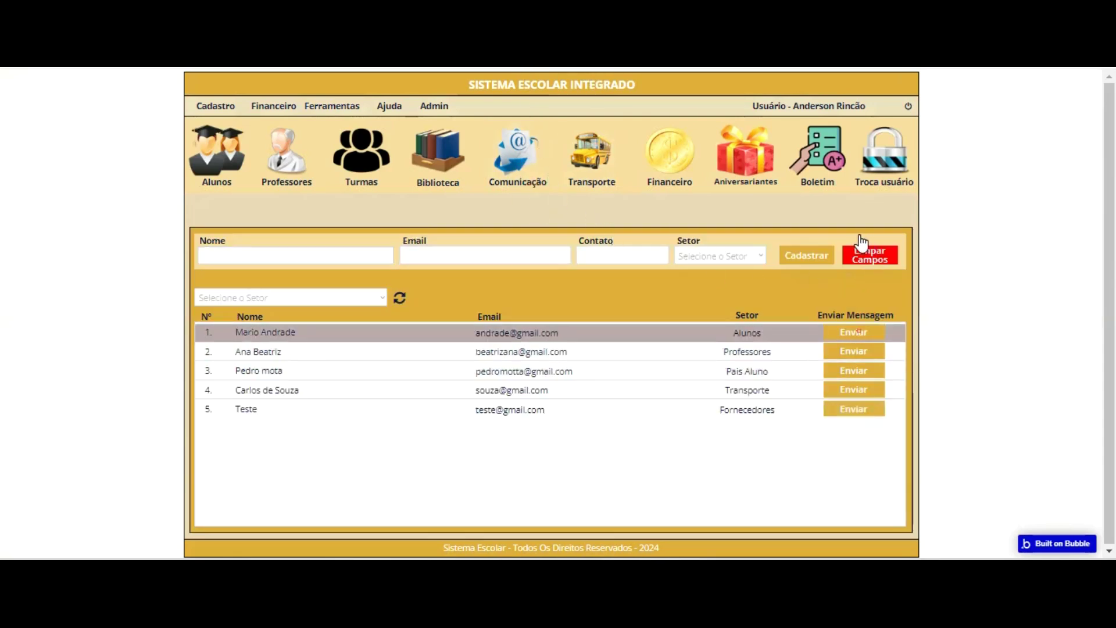
click(859, 332)
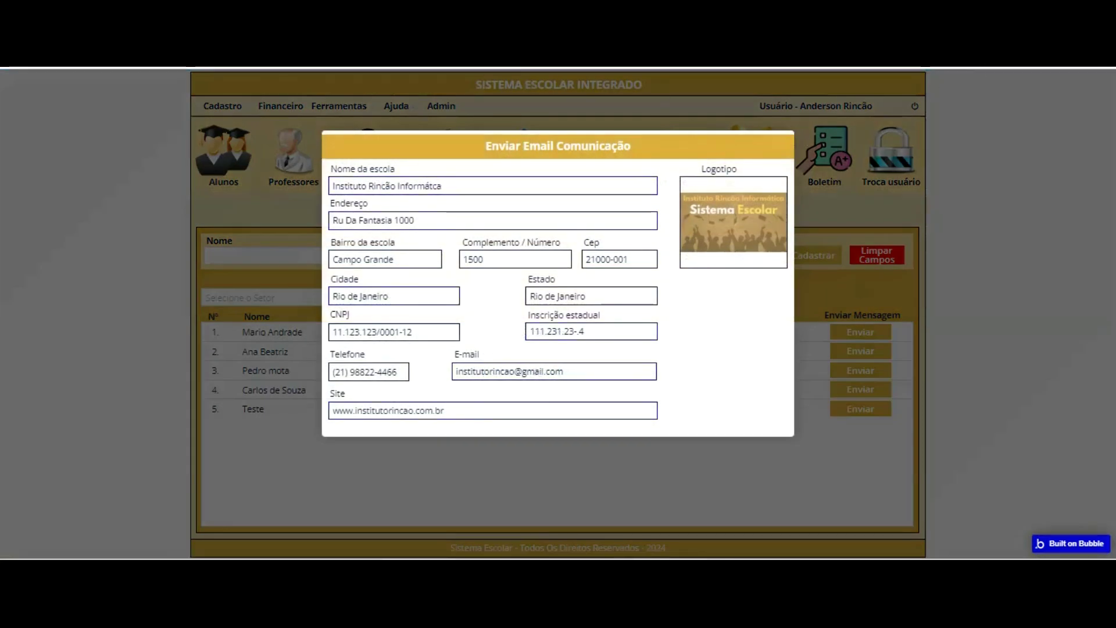
click(662, 65)
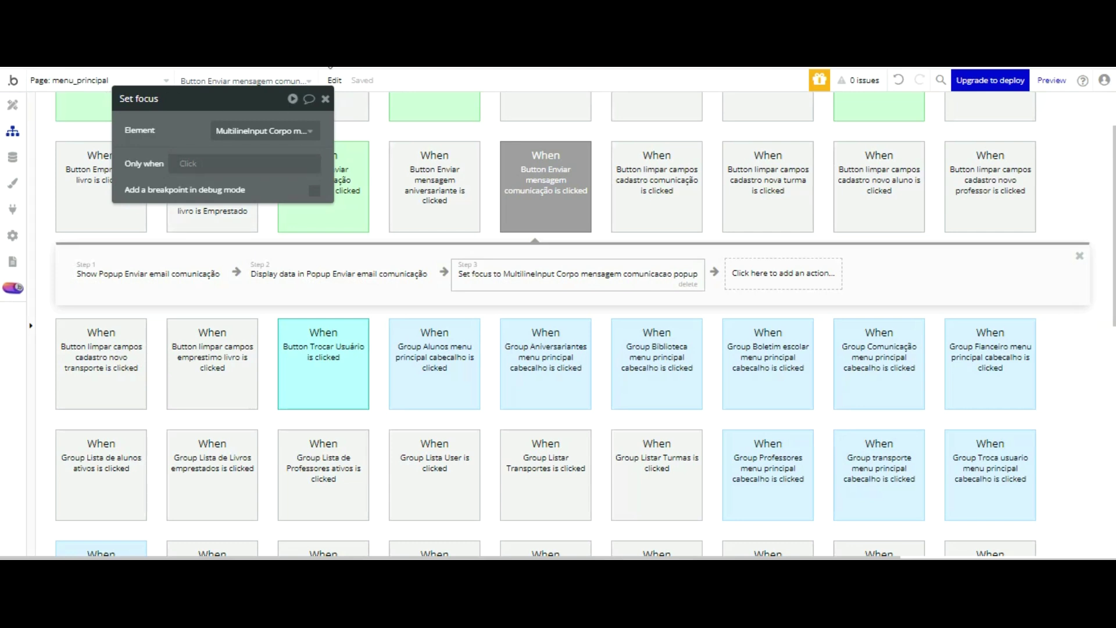
- Review the workflow's display-data and set-focus steps, then view the stored Comunicações data
drag(259, 113, 274, 153)
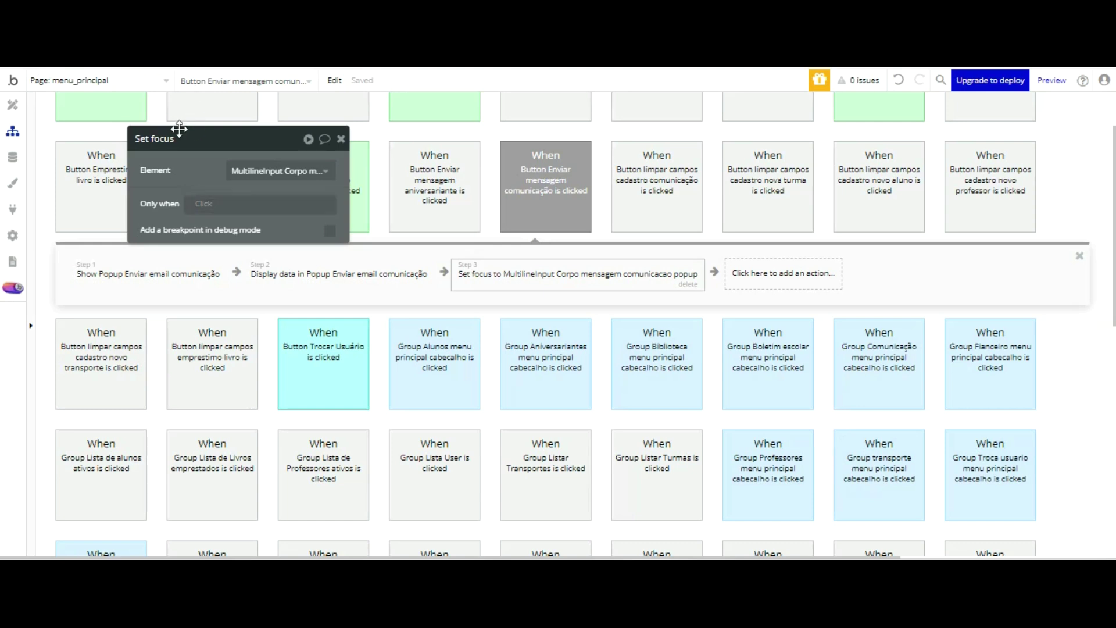
click(287, 272)
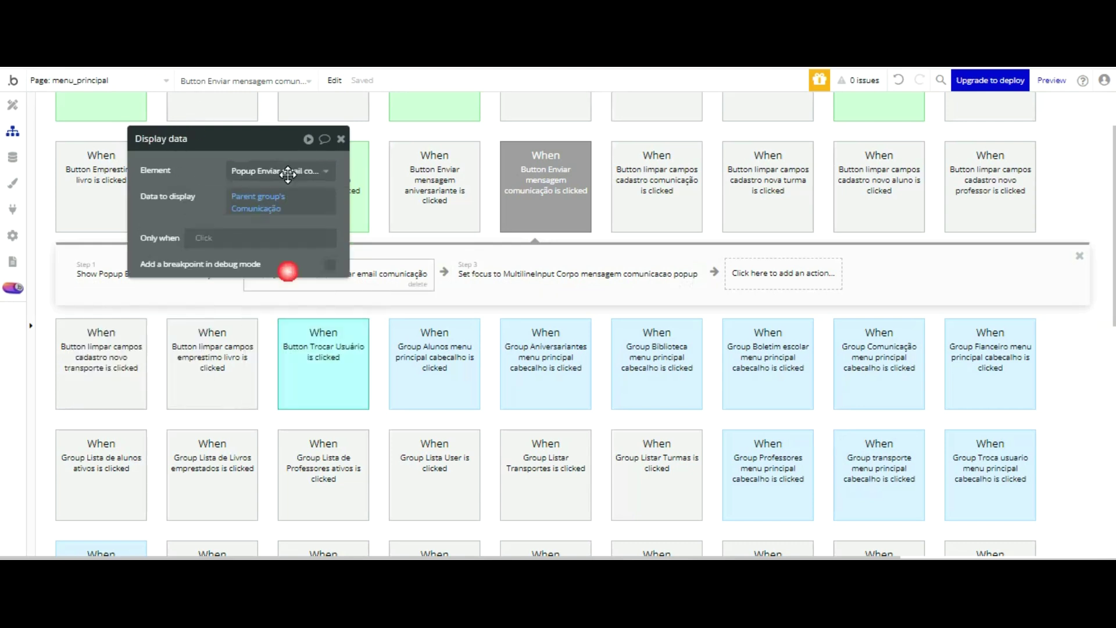
click(483, 273)
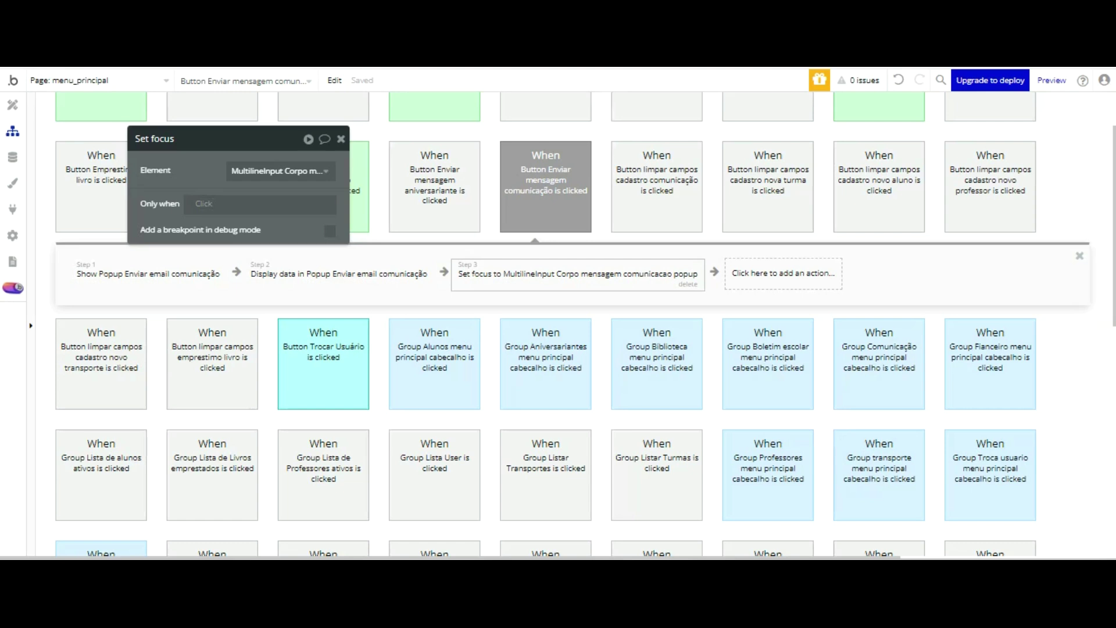
click(12, 157)
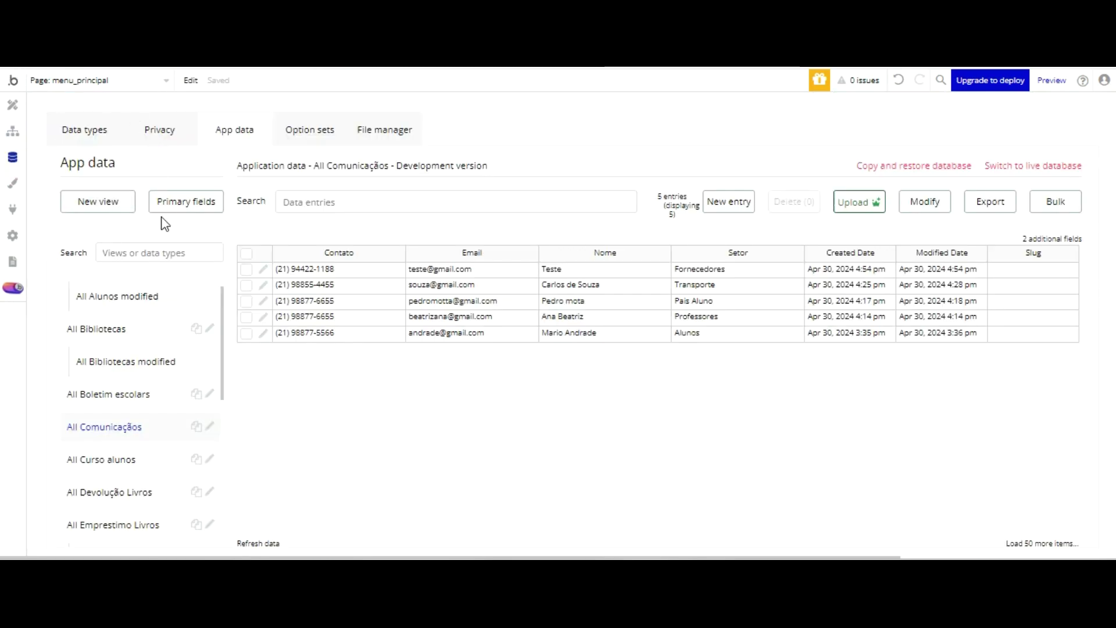
- Create a new data type named Comunicação Email
click(104, 129)
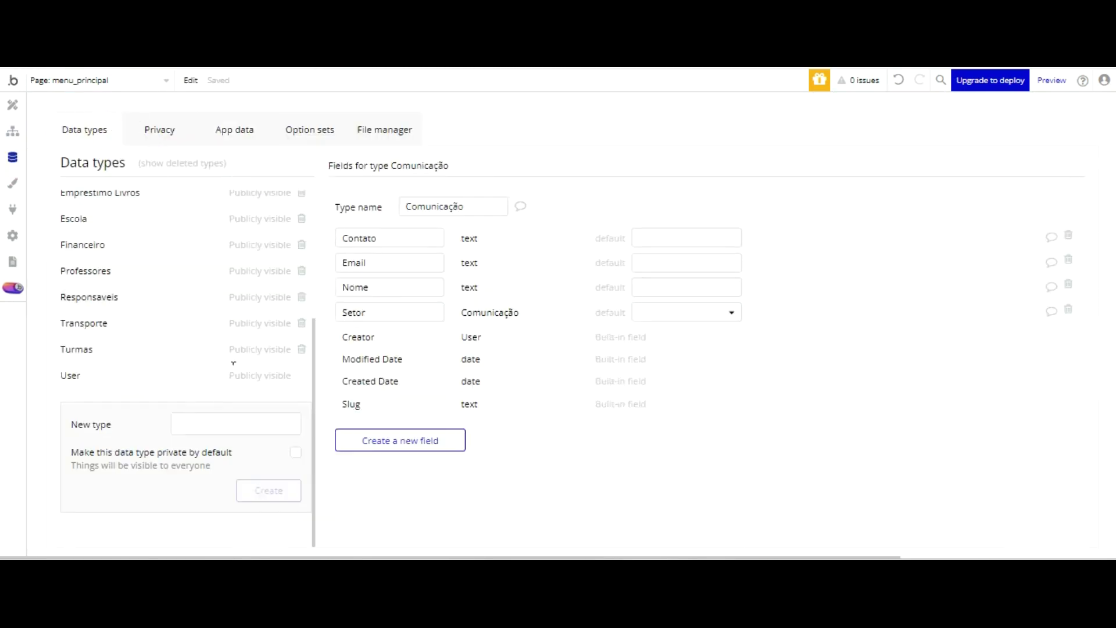
scroll(168, 261, up, 4)
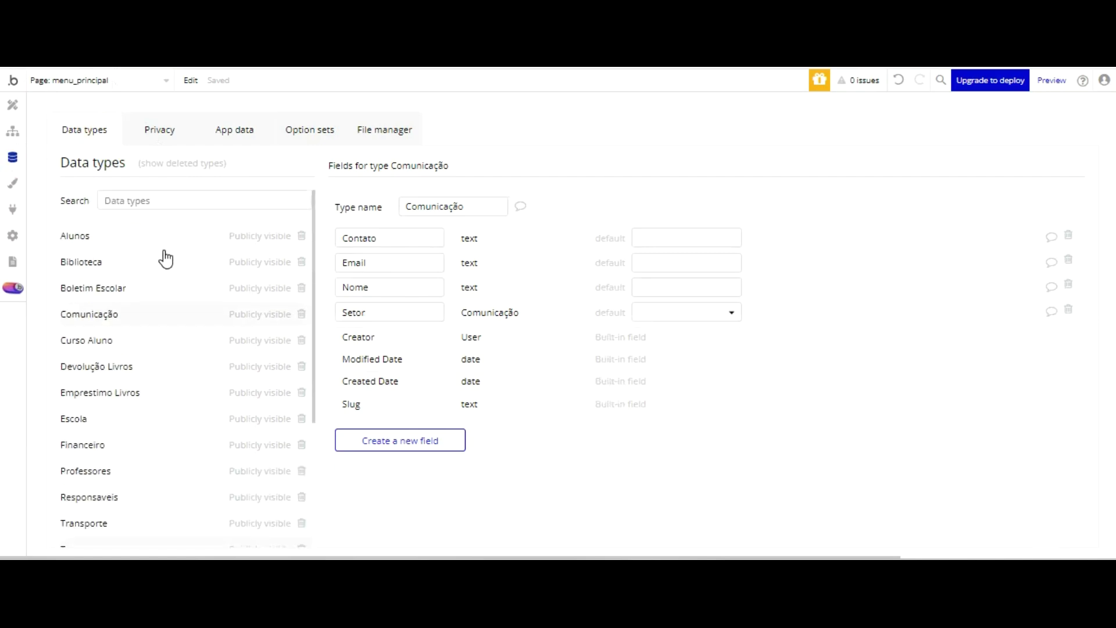
scroll(166, 266, down, 3)
click(229, 456)
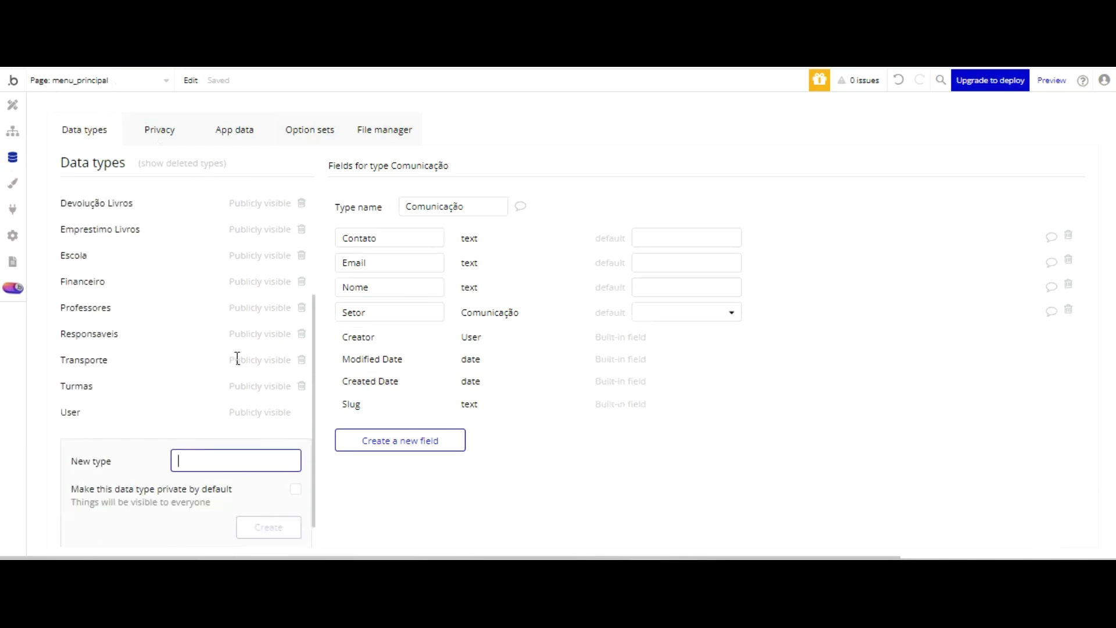
text(Comunicação Email)
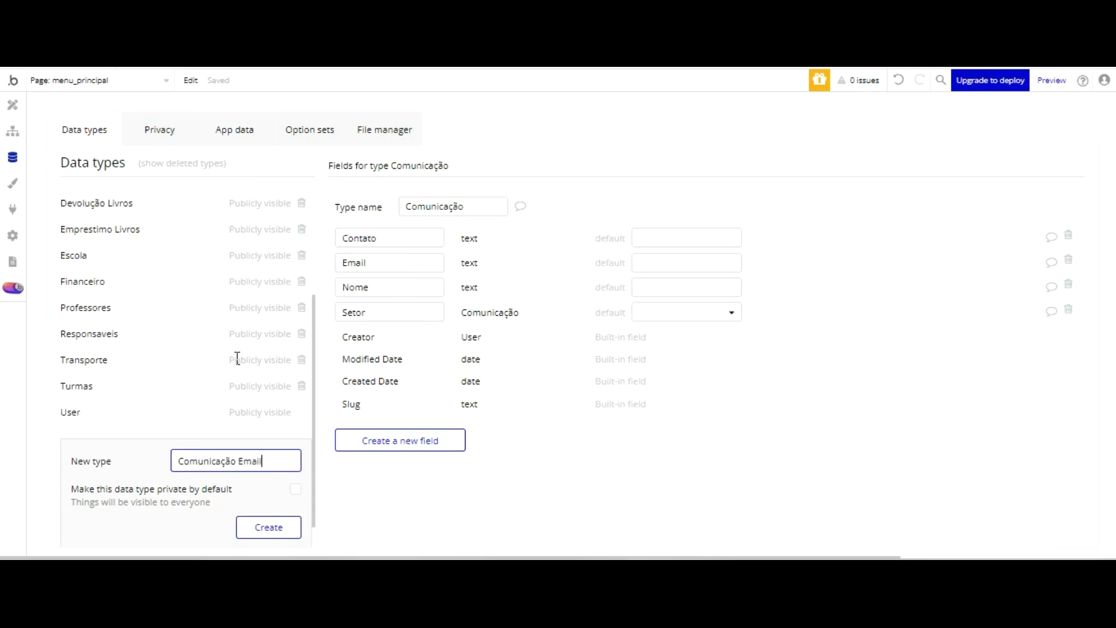
click(254, 527)
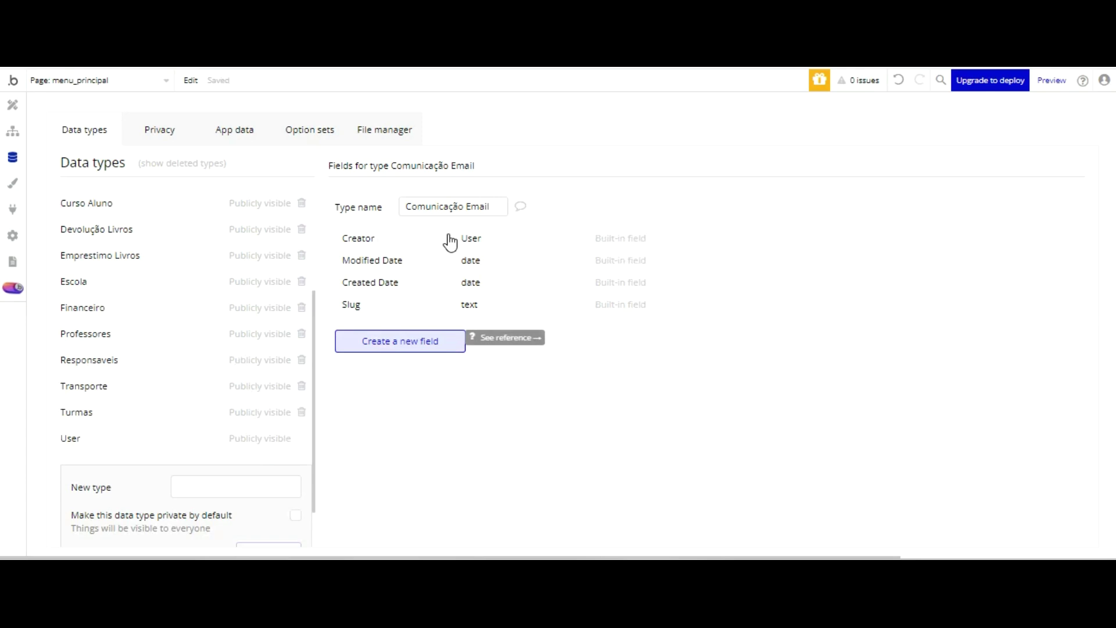
- Add a Nome text field to Comunicação Email
click(420, 340)
text(Nome)
click(581, 198)
scroll(609, 260, down, 3)
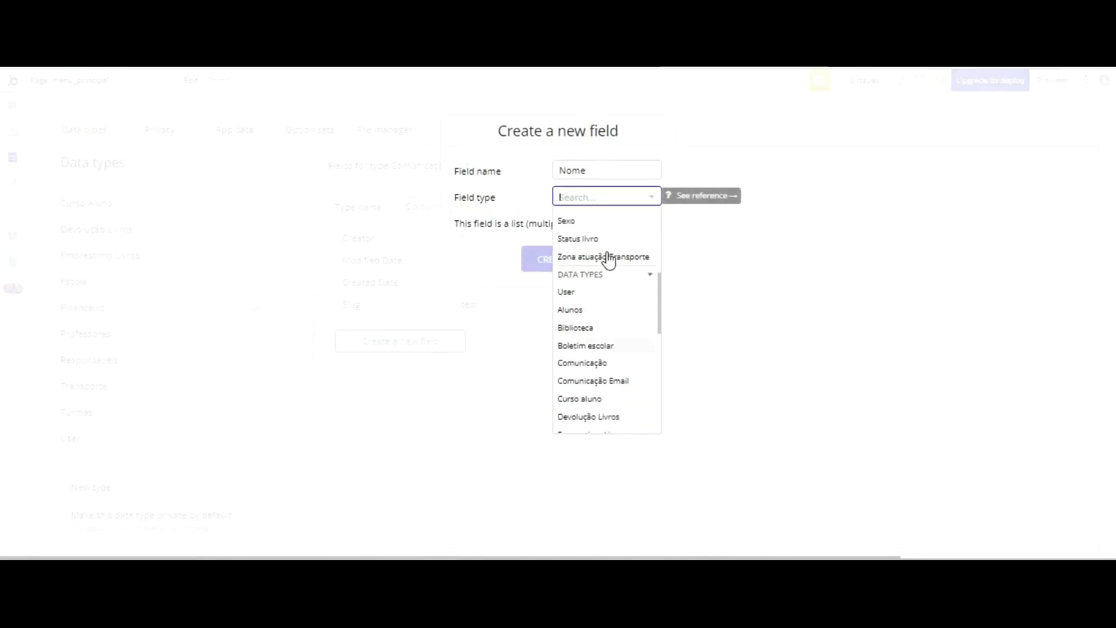
scroll(606, 260, down, 5)
click(574, 286)
click(555, 259)
- Add an Email field of type text
click(428, 361)
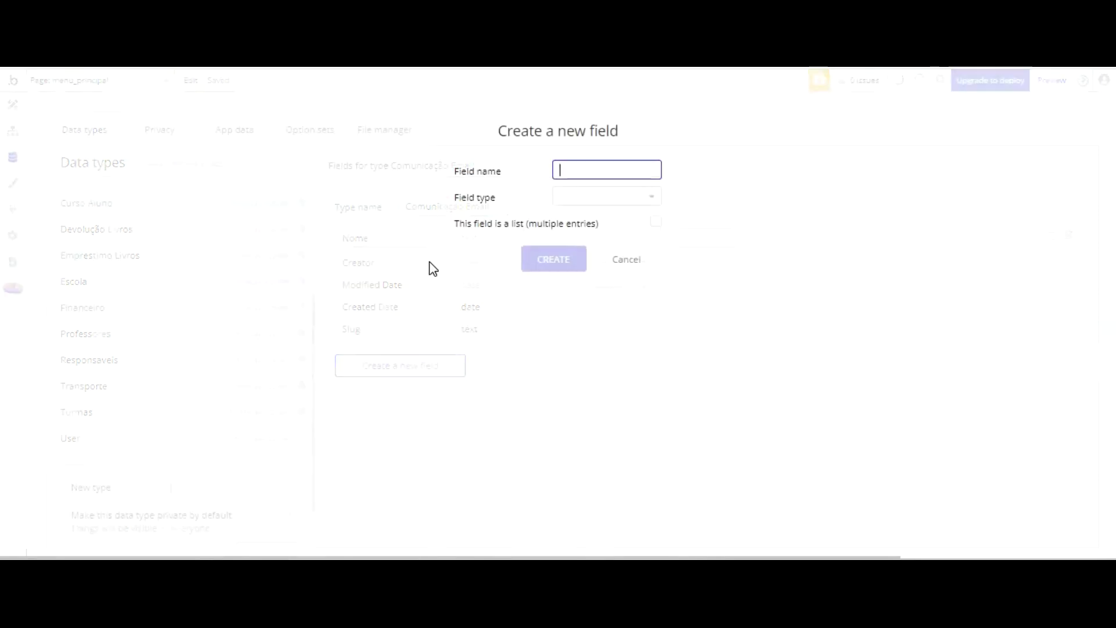
text(Email)
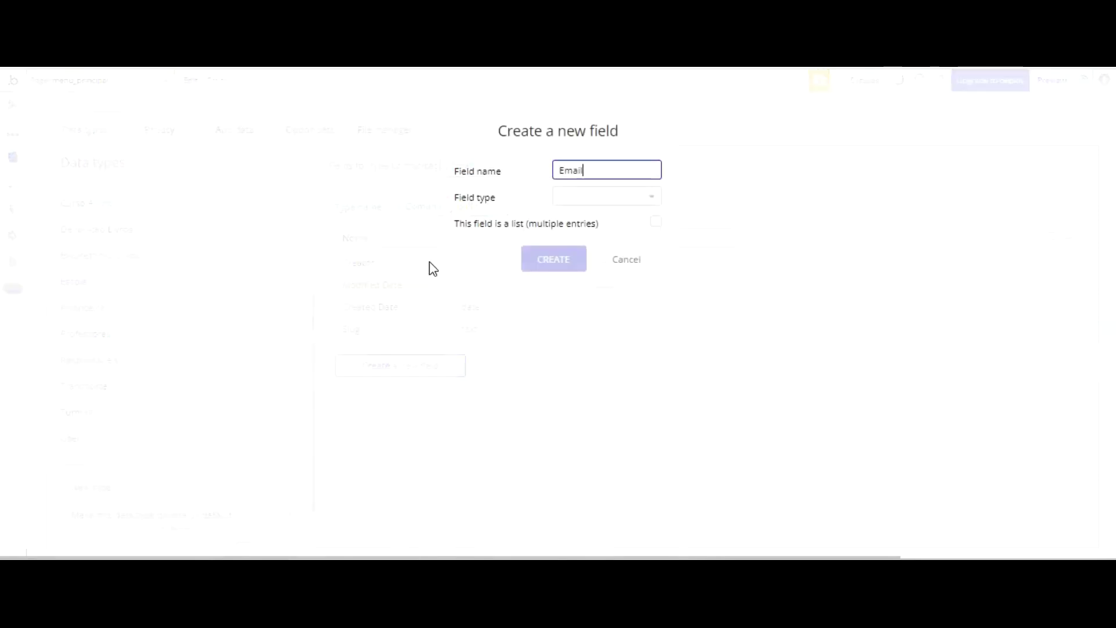
click(604, 196)
scroll(610, 233, down, 3)
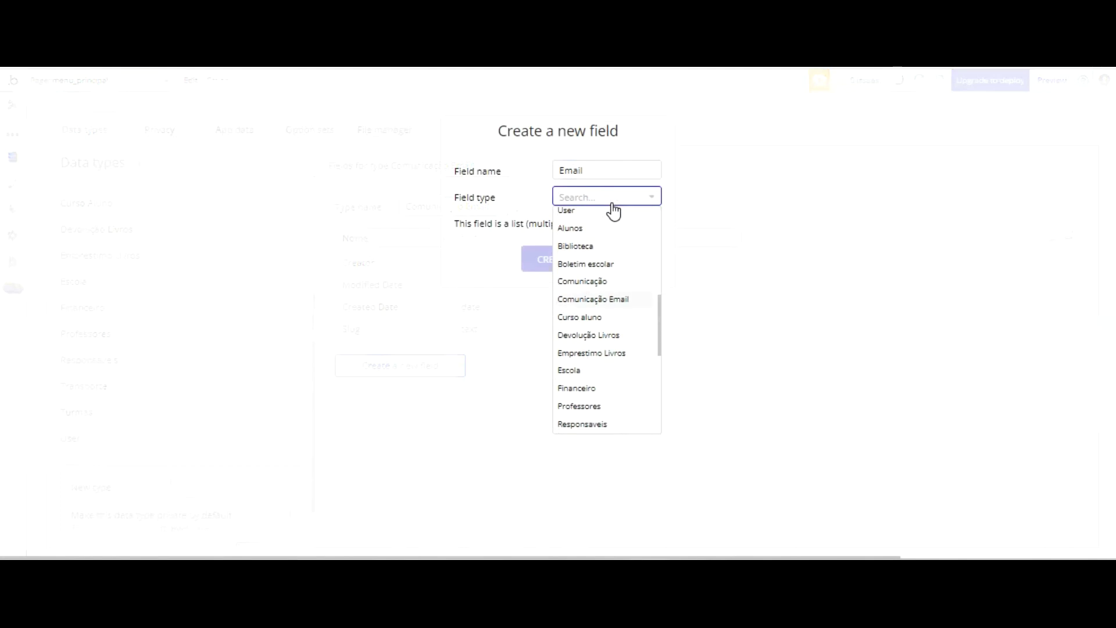
scroll(602, 258, down, 3)
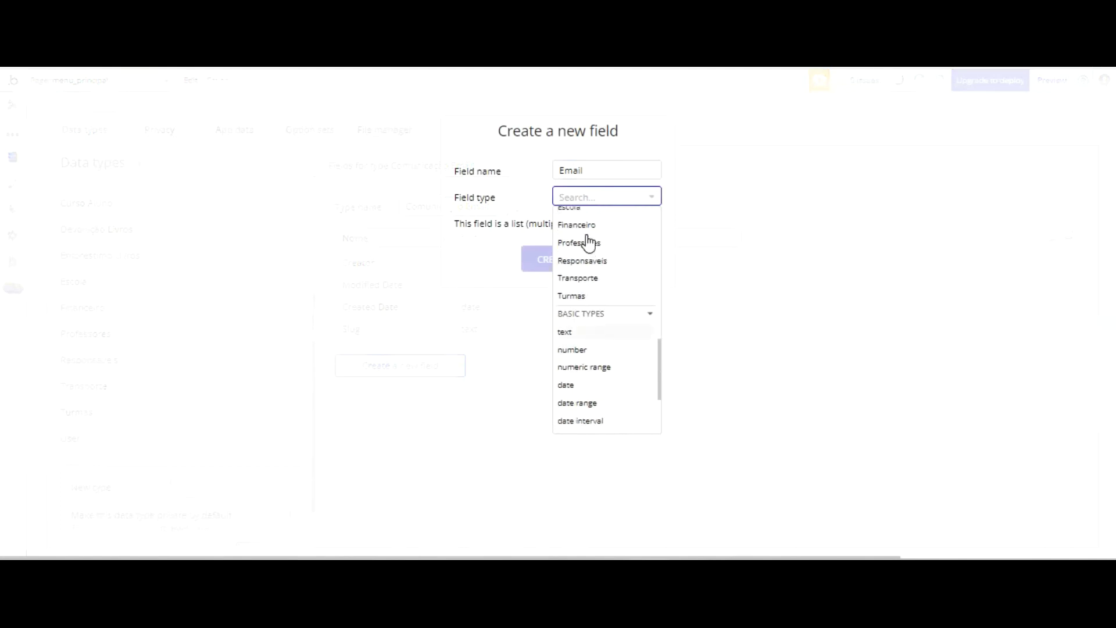
click(576, 197)
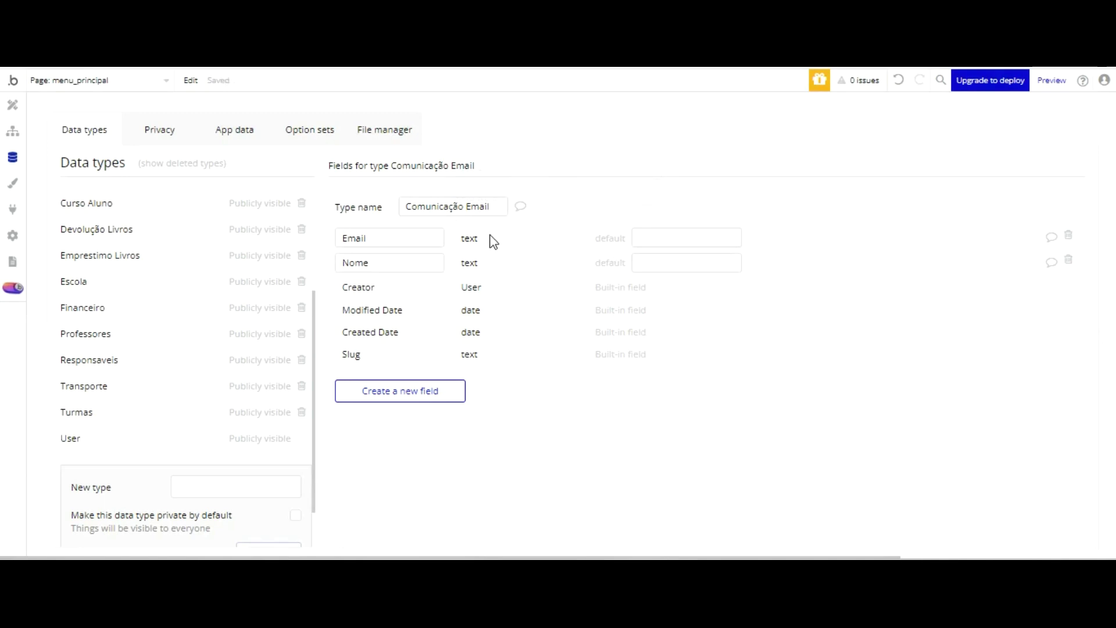
- Add a Contato text field and begin naming a Setor field
click(416, 391)
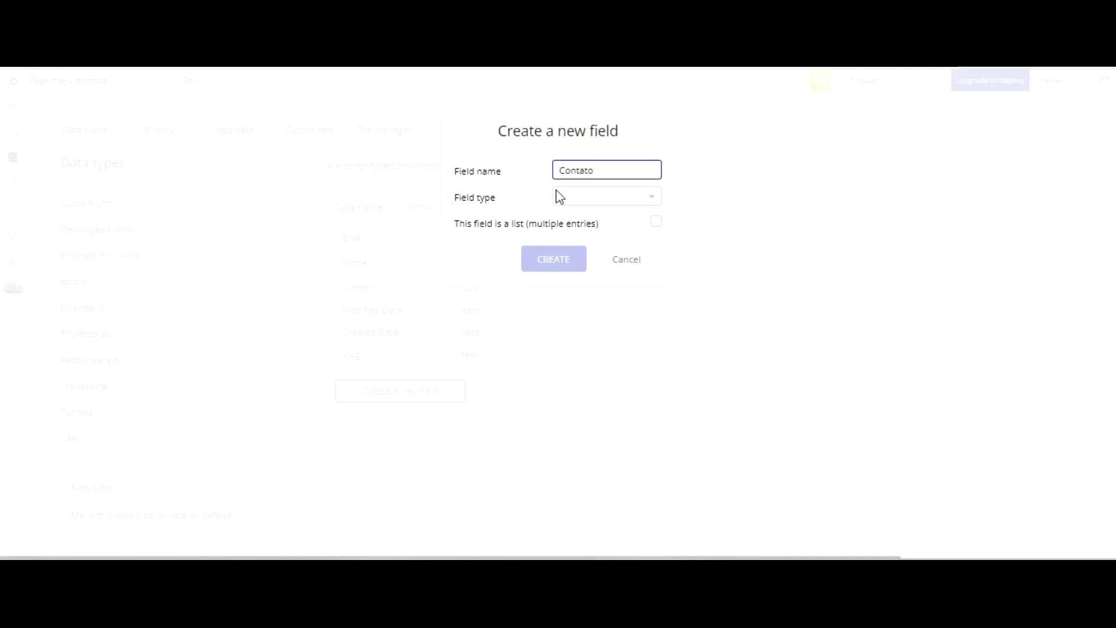
key(Tab)
scroll(606, 194, down, 5)
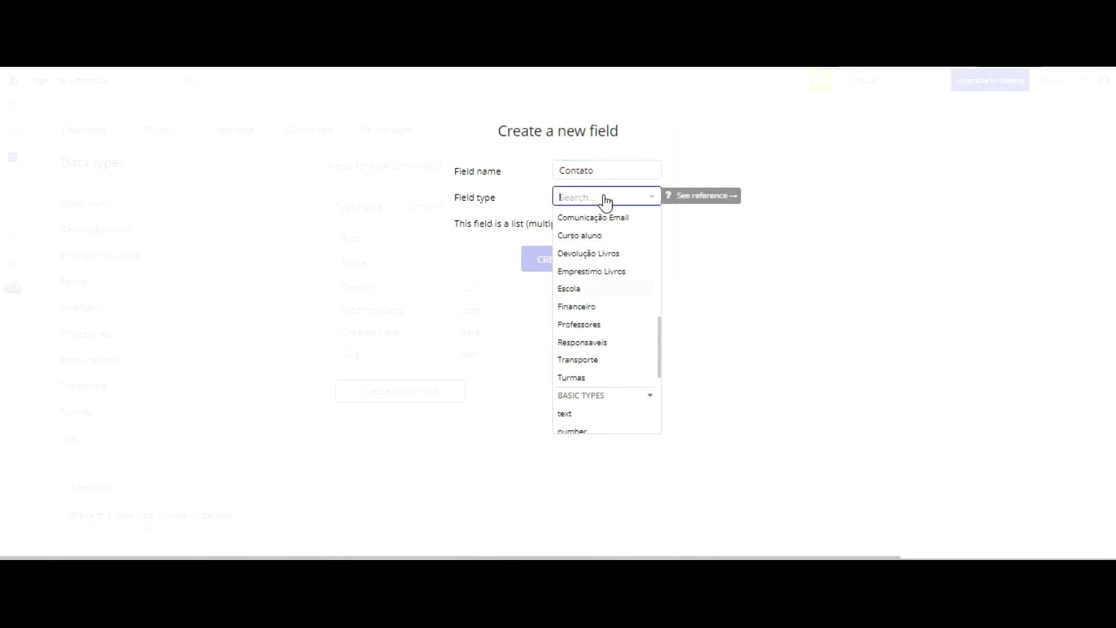
click(573, 413)
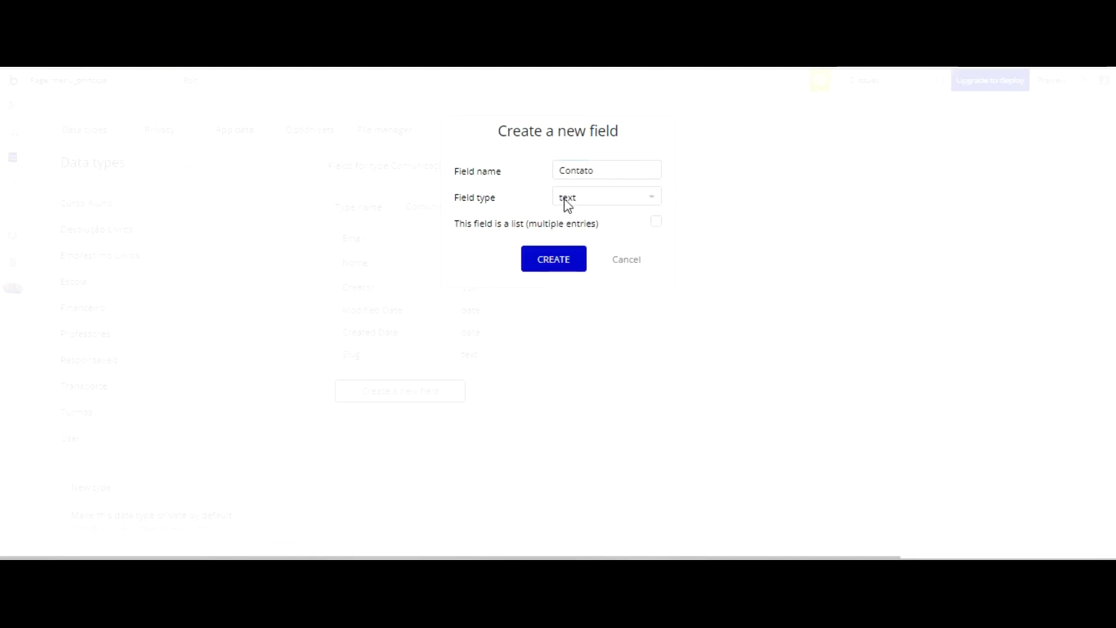
click(554, 259)
click(395, 416)
text(Setor)
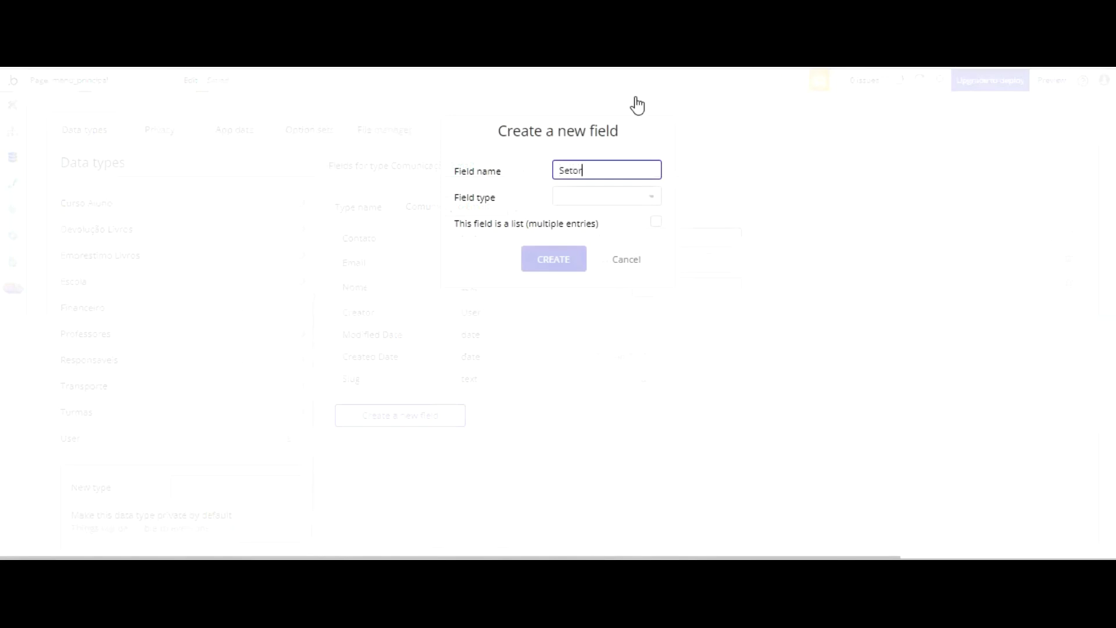
- Create the Setor field as type text instead of Comunicação
click(616, 195)
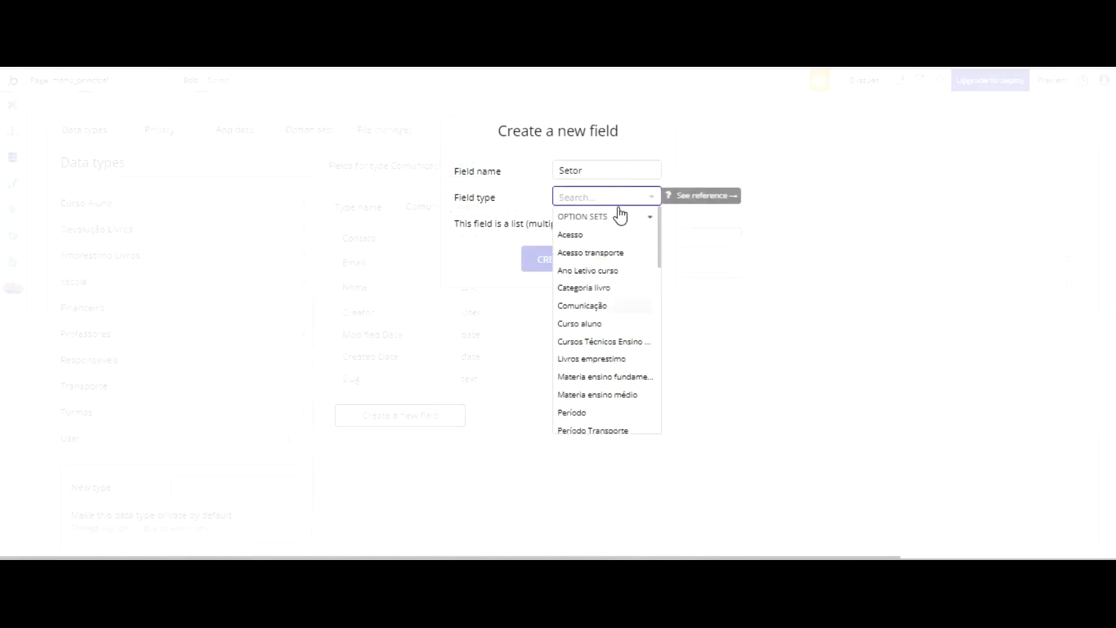
click(617, 305)
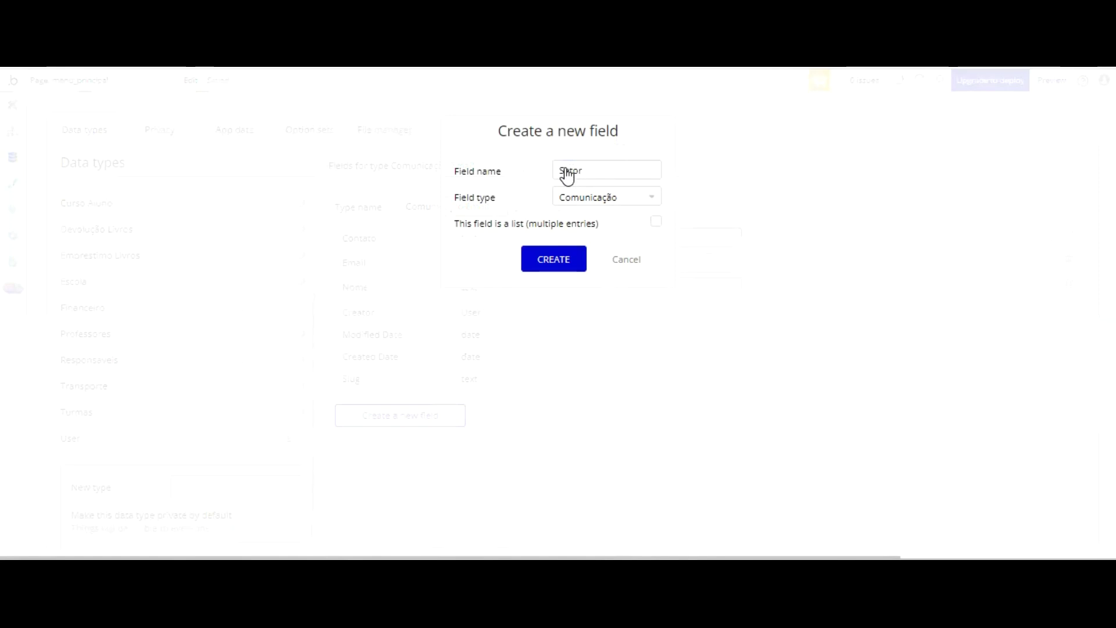
click(635, 196)
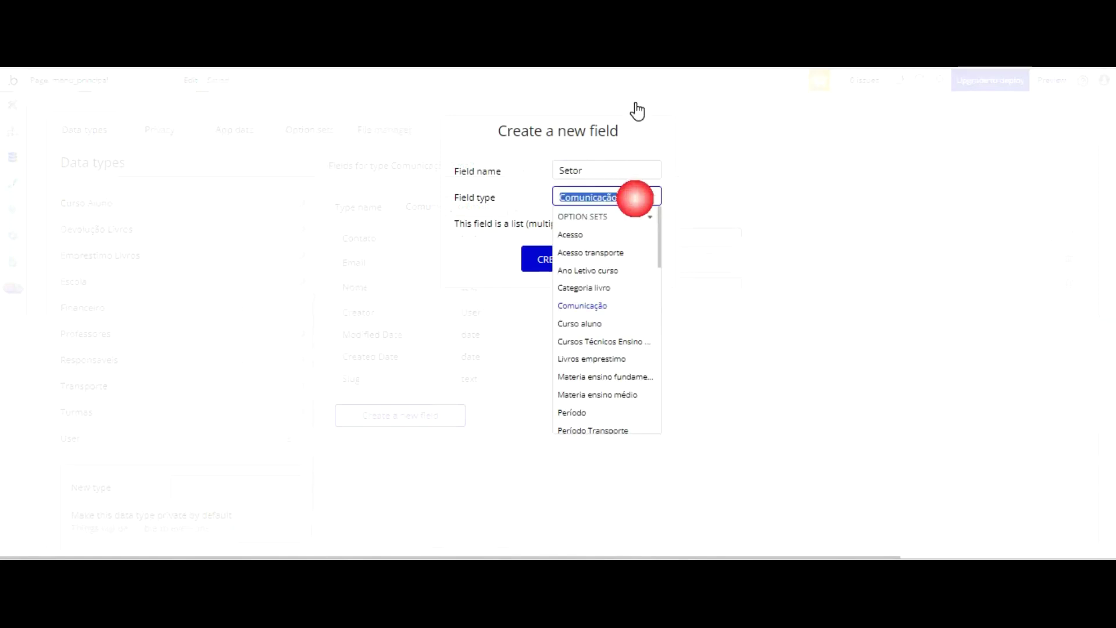
scroll(627, 210, down, 5)
scroll(624, 217, down, 3)
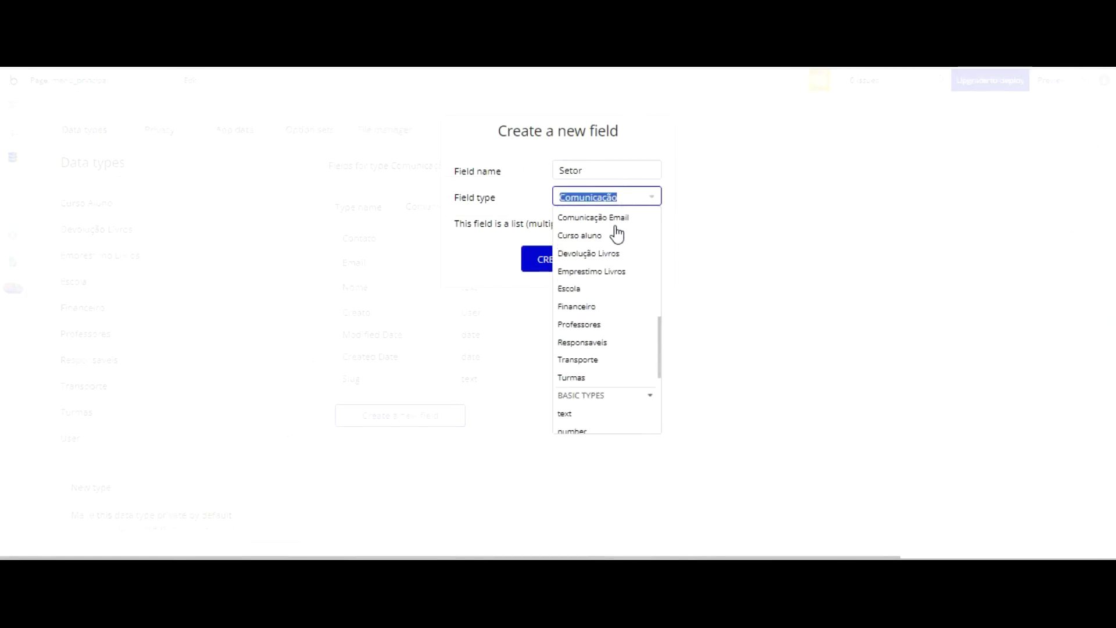
scroll(584, 324, down, 2)
click(566, 304)
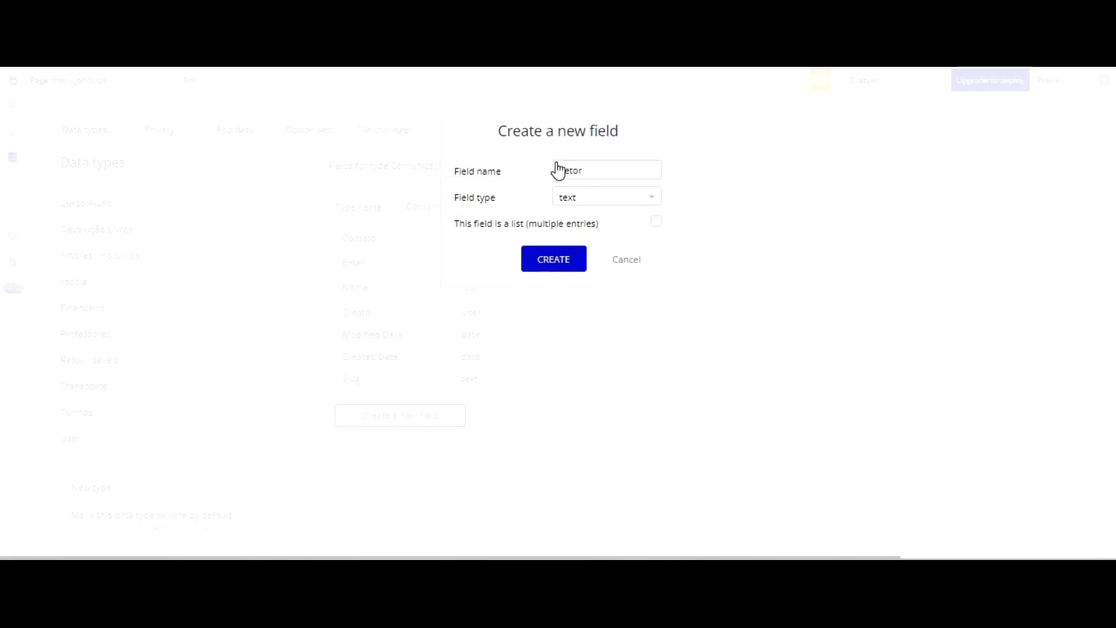
key(Return)
key(Return)
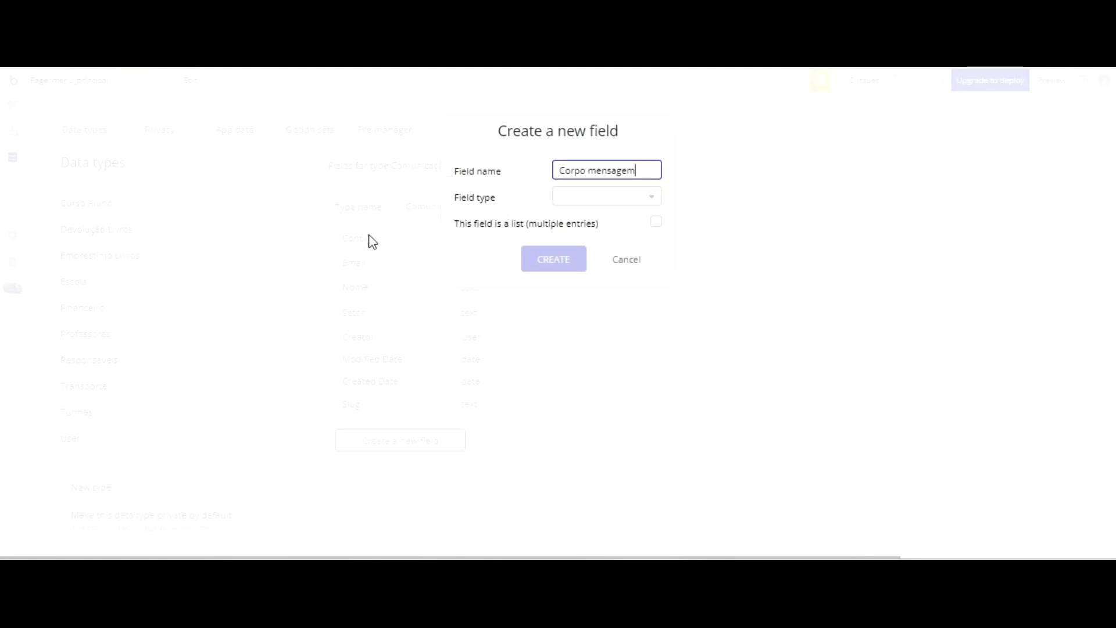
- Add a Corpo mensagem text field and return to the design editor
click(576, 199)
scroll(610, 236, up, 3)
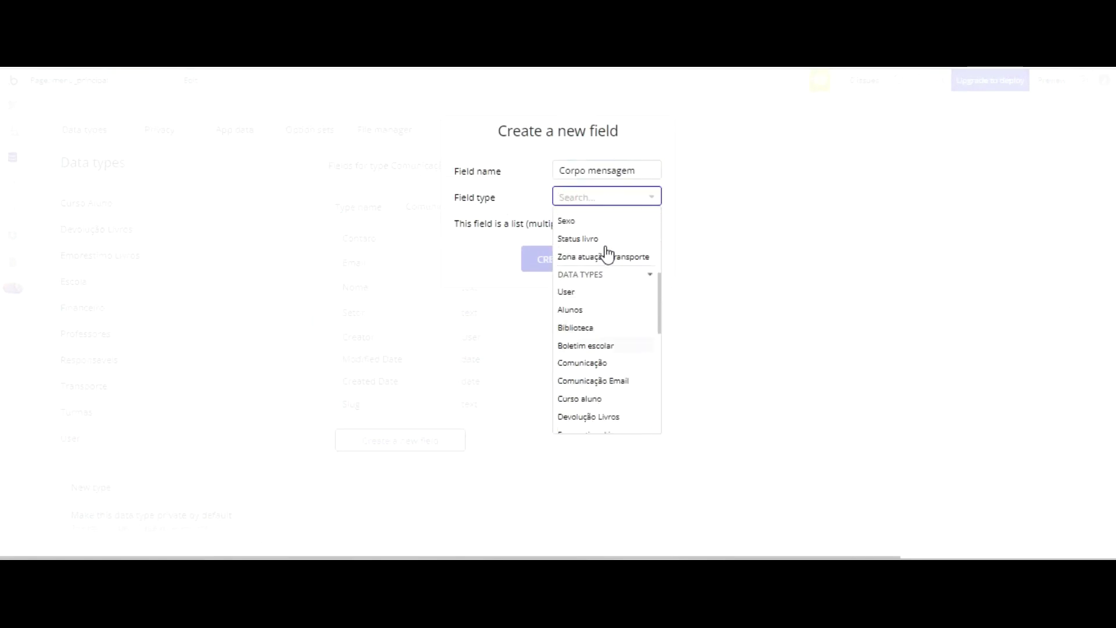
scroll(606, 254, down, 1)
scroll(606, 263, down, 5)
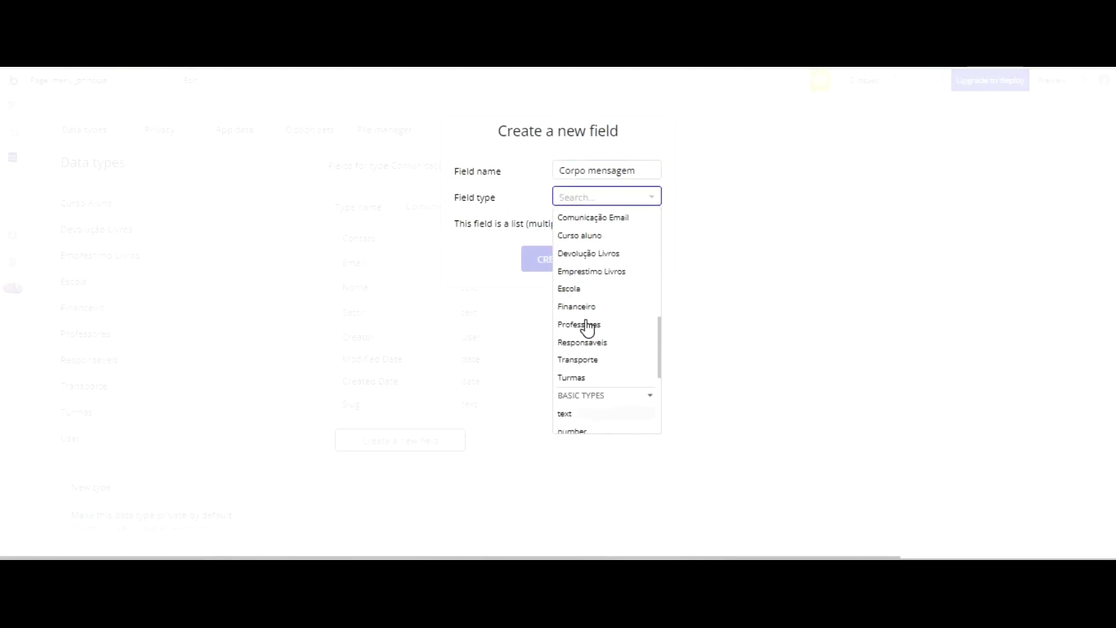
click(590, 323)
key(Return)
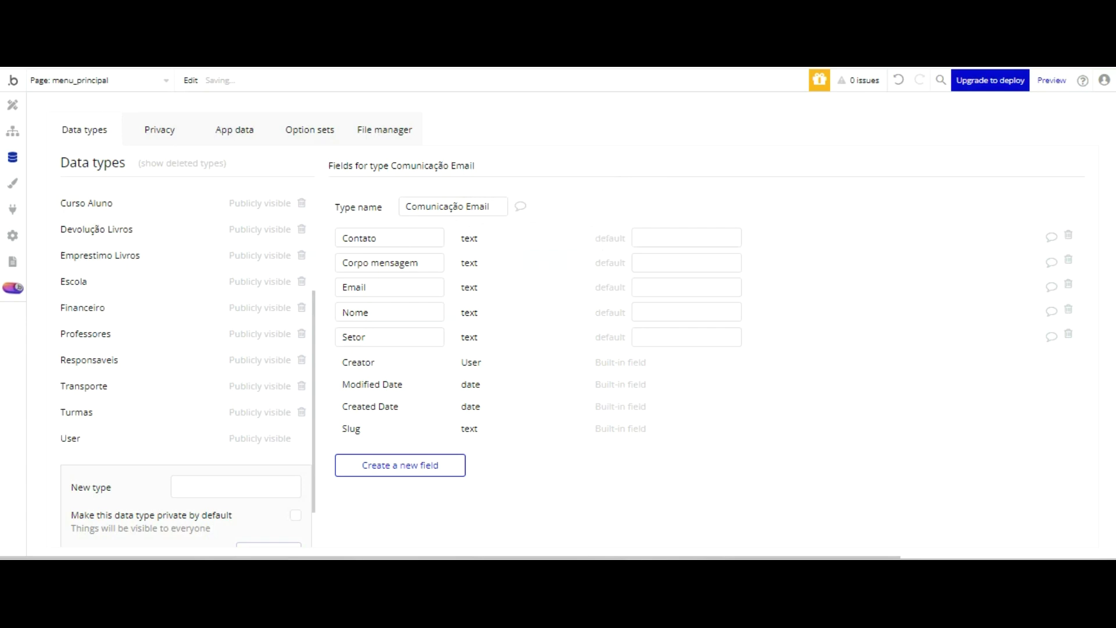
click(14, 104)
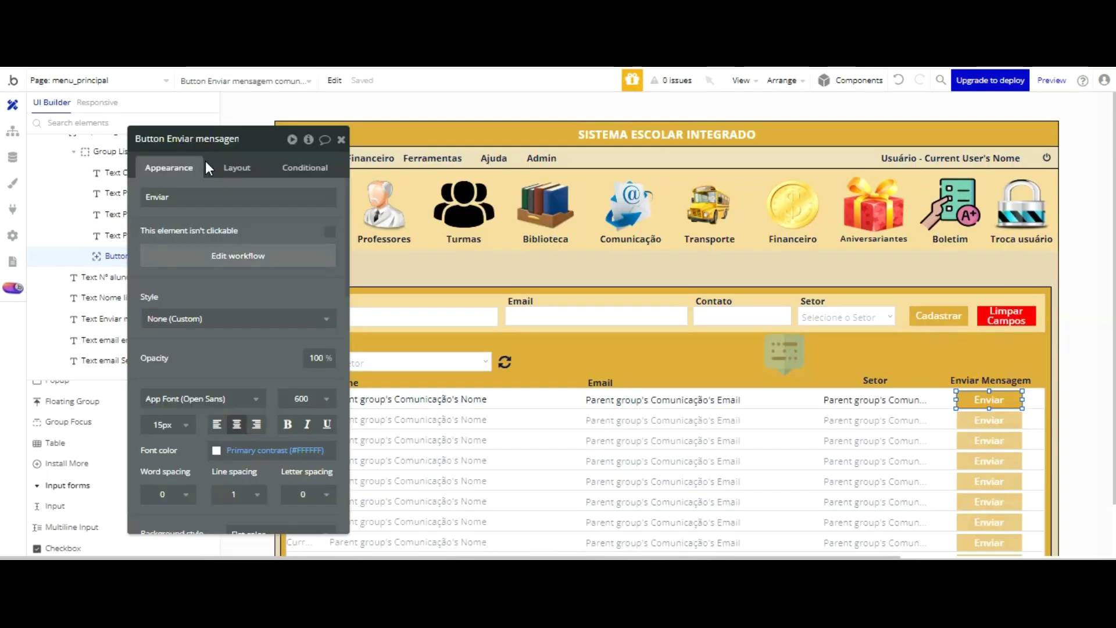
- Rename the Enviar Email Comunicação popup's Cadastrar button to 'Enviar email'
click(342, 137)
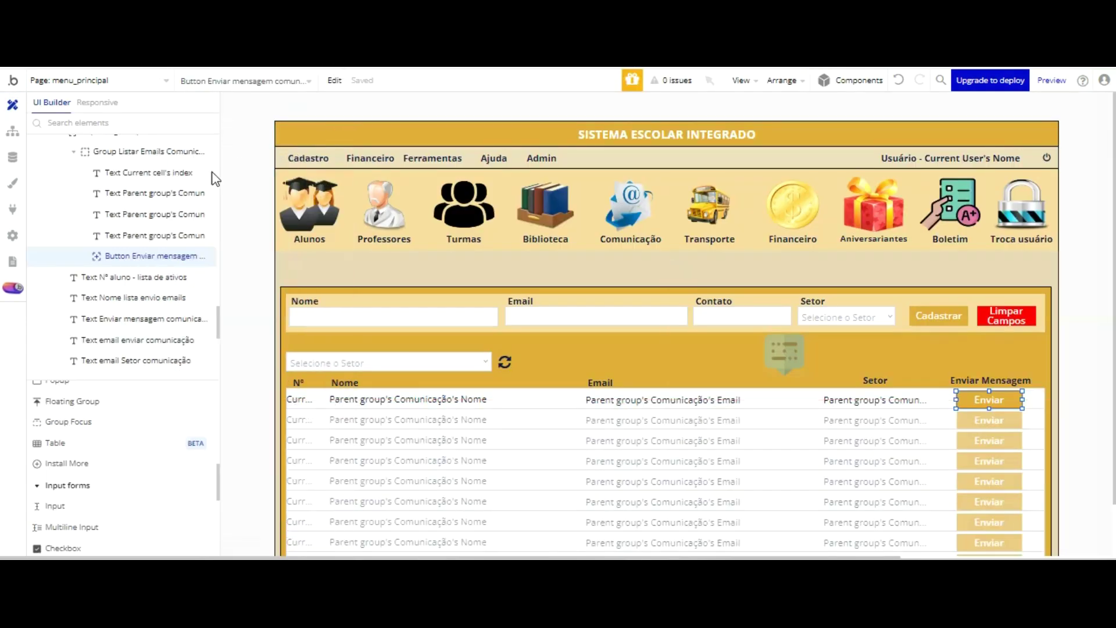
scroll(187, 181, up, 5)
scroll(186, 188, down, 5)
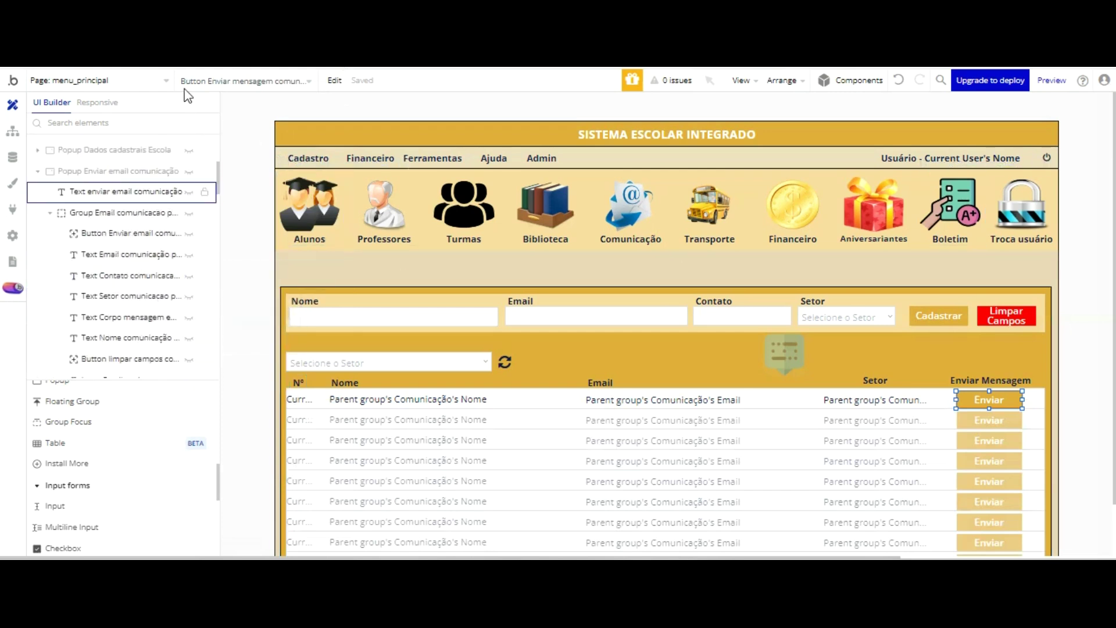
click(183, 170)
double_click(586, 427)
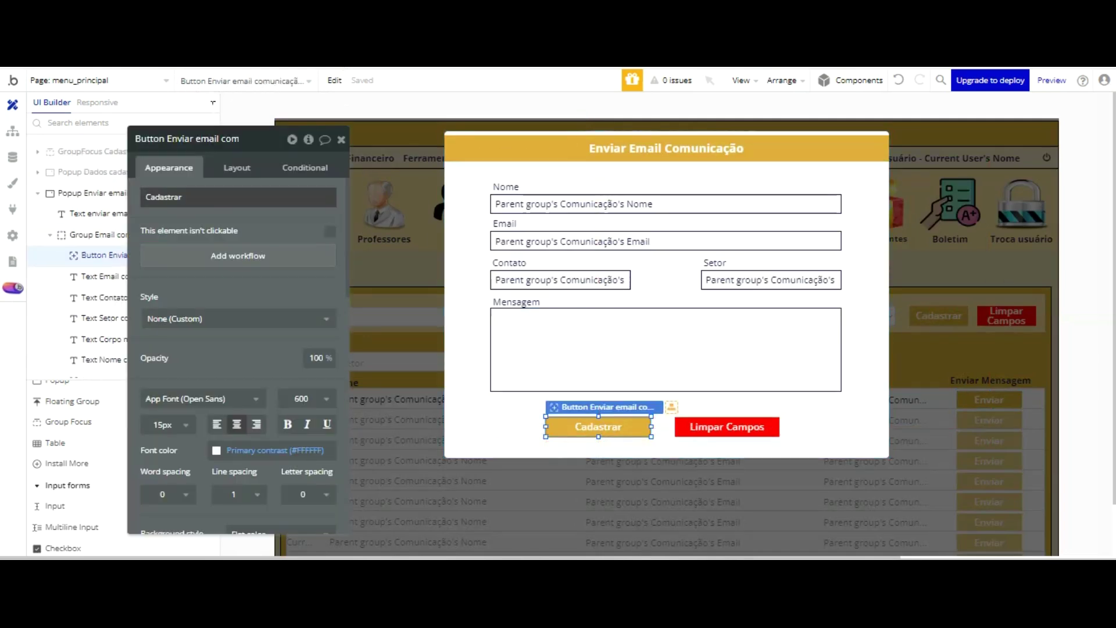
click(207, 196)
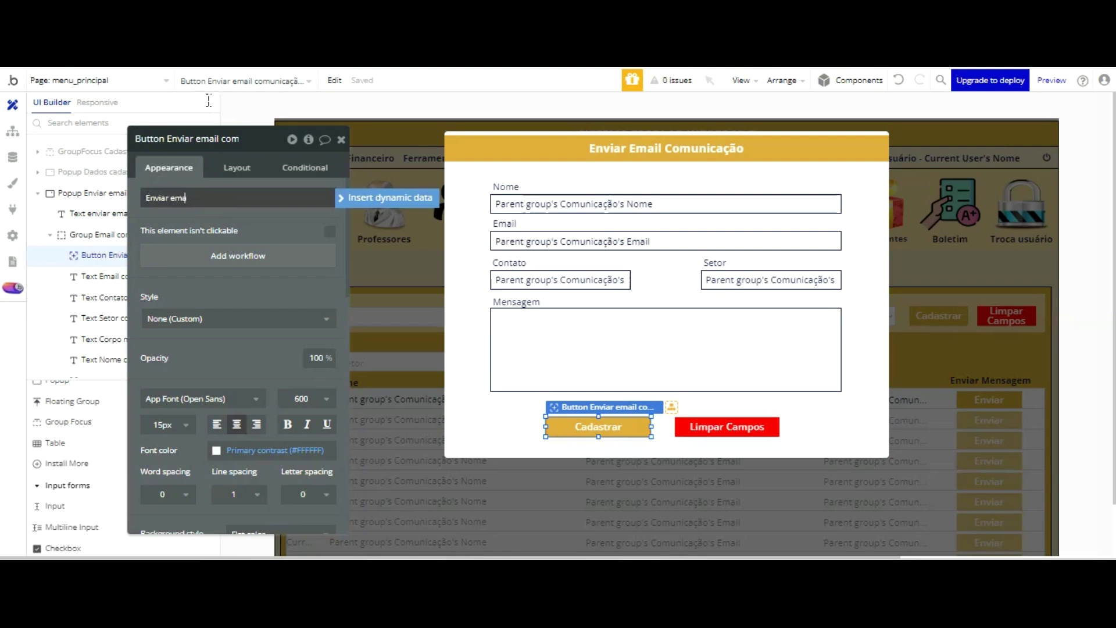
click(218, 109)
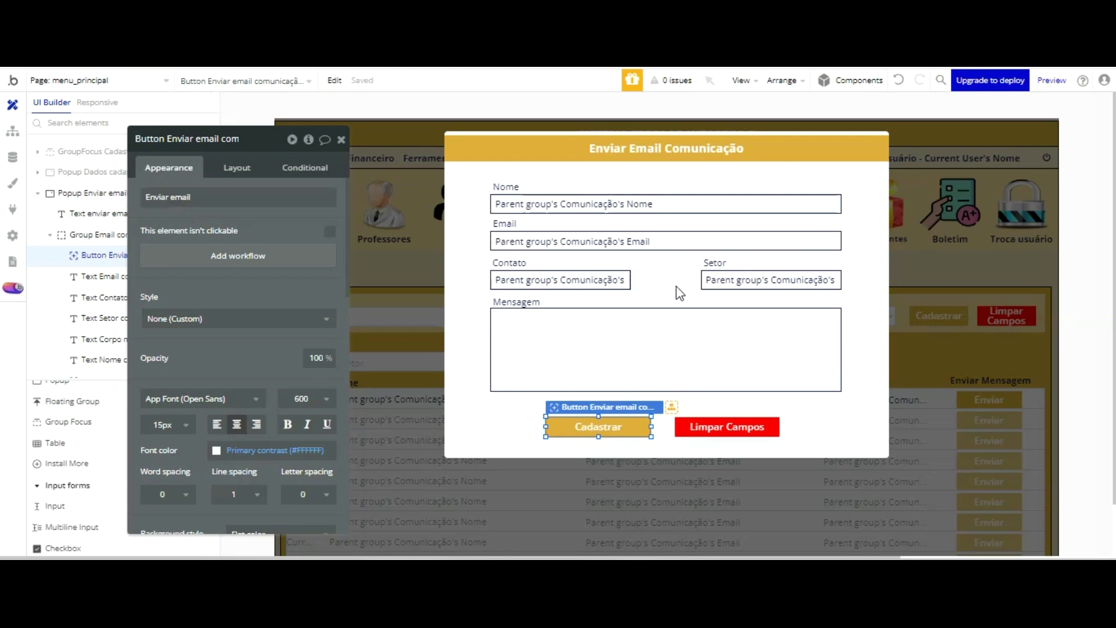
- Inspect the Limpar Campos button and the popup's email group properties
click(739, 426)
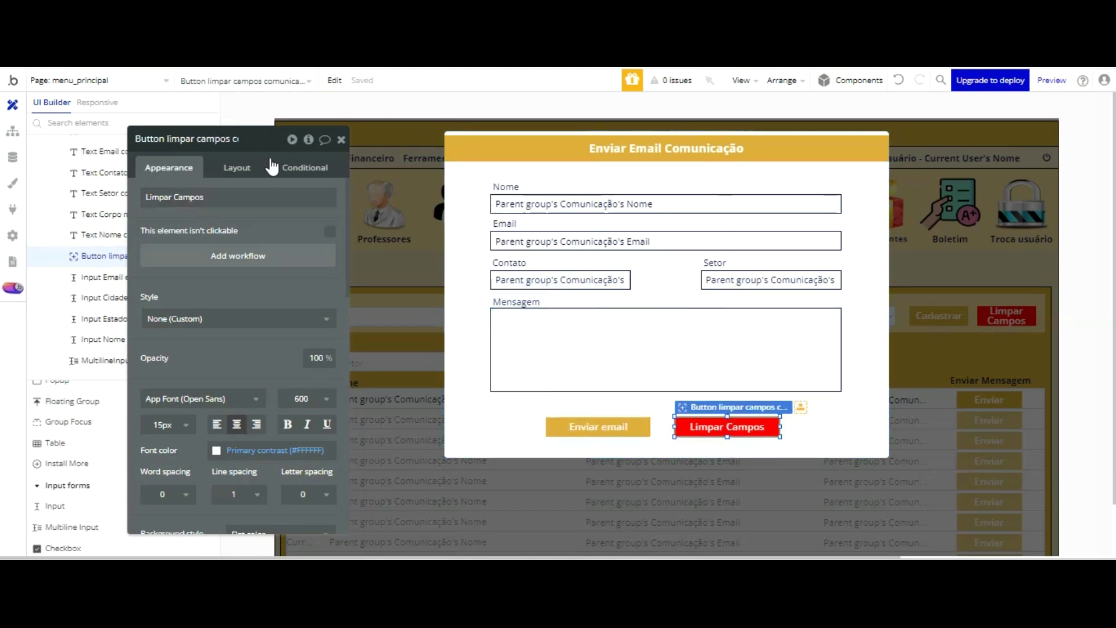
click(469, 153)
click(204, 139)
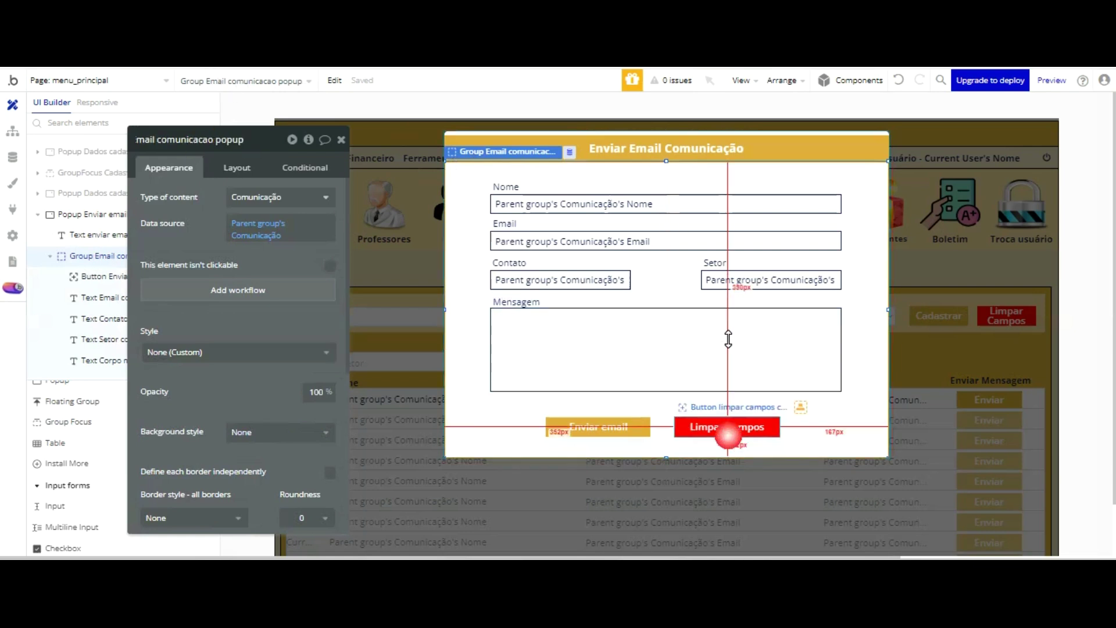
click(727, 426)
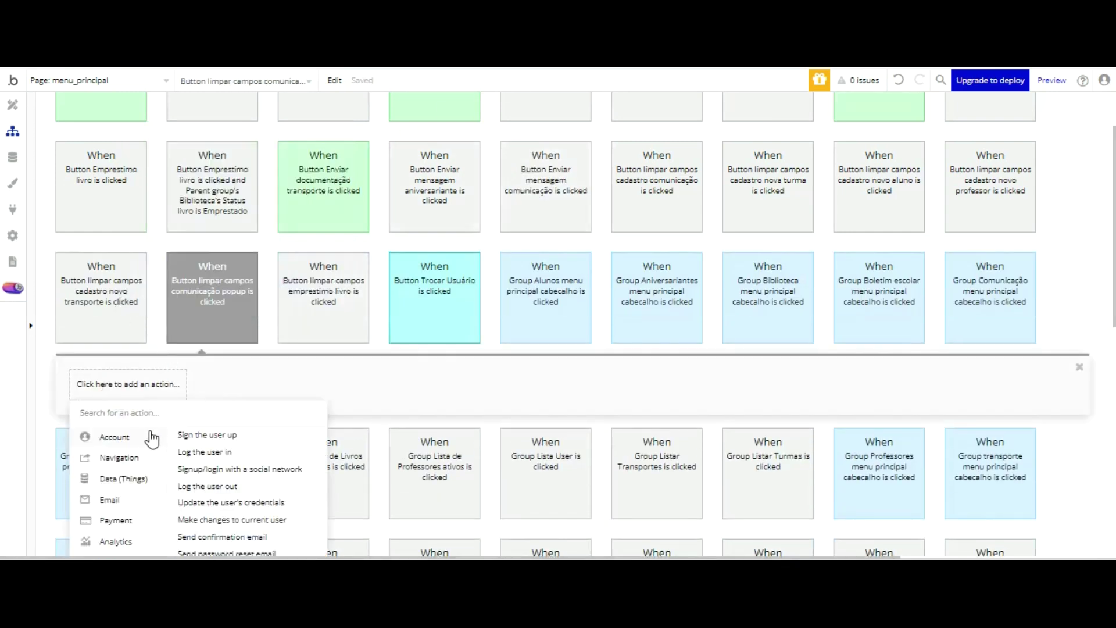
- Make Limpar Campos reset Group Email comunicacao popup, then select the Enviar email button
scroll(152, 439, down, 1)
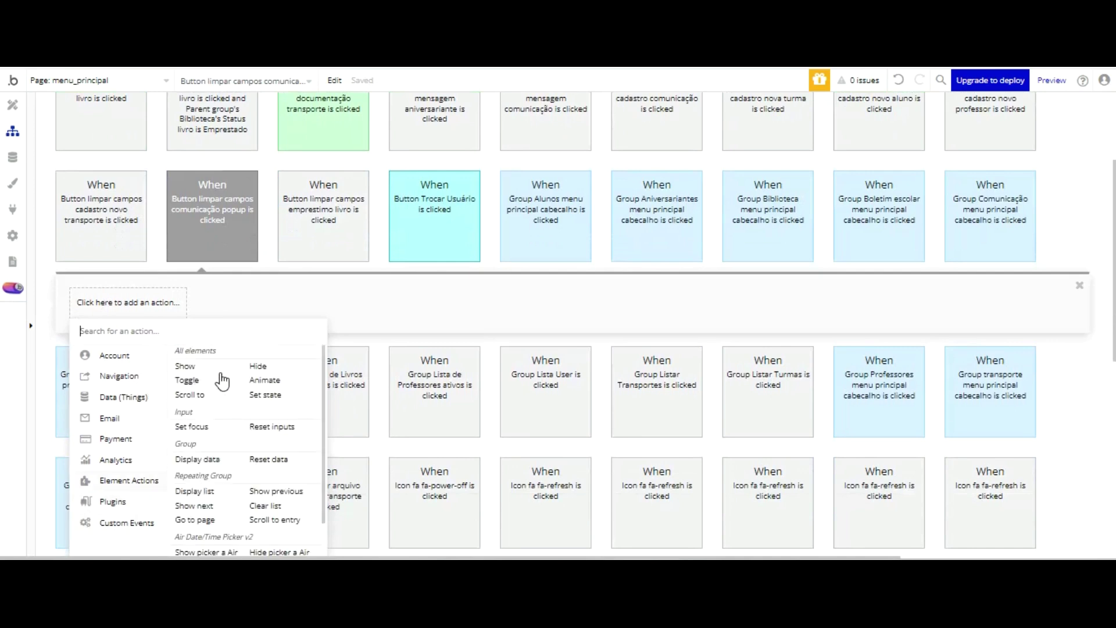
click(268, 459)
click(295, 173)
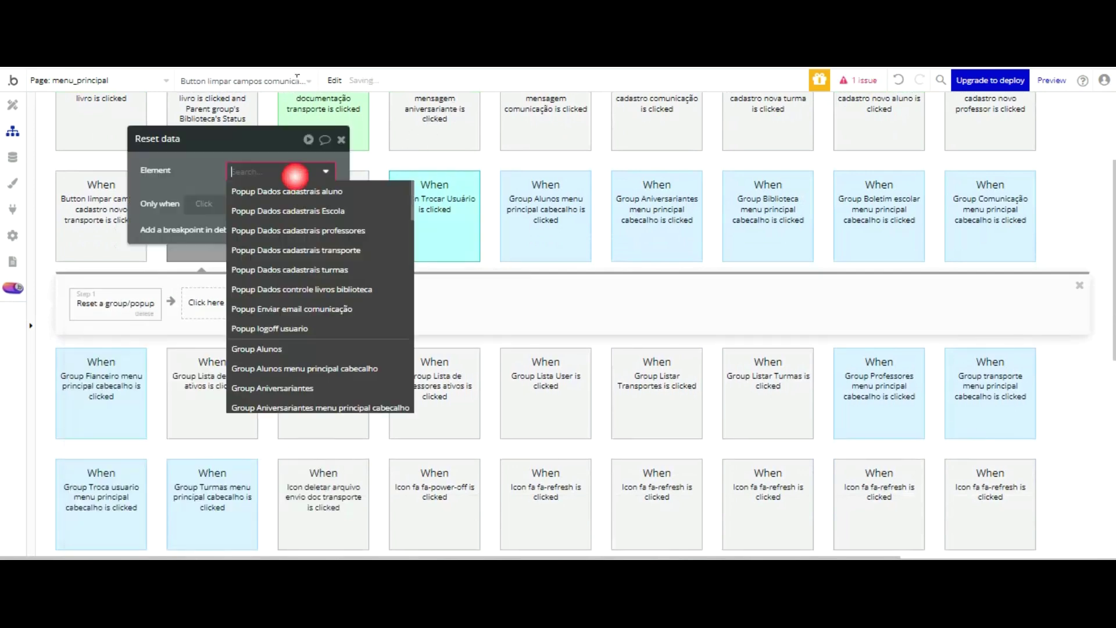
scroll(340, 204, down, 4)
scroll(340, 203, down, 6)
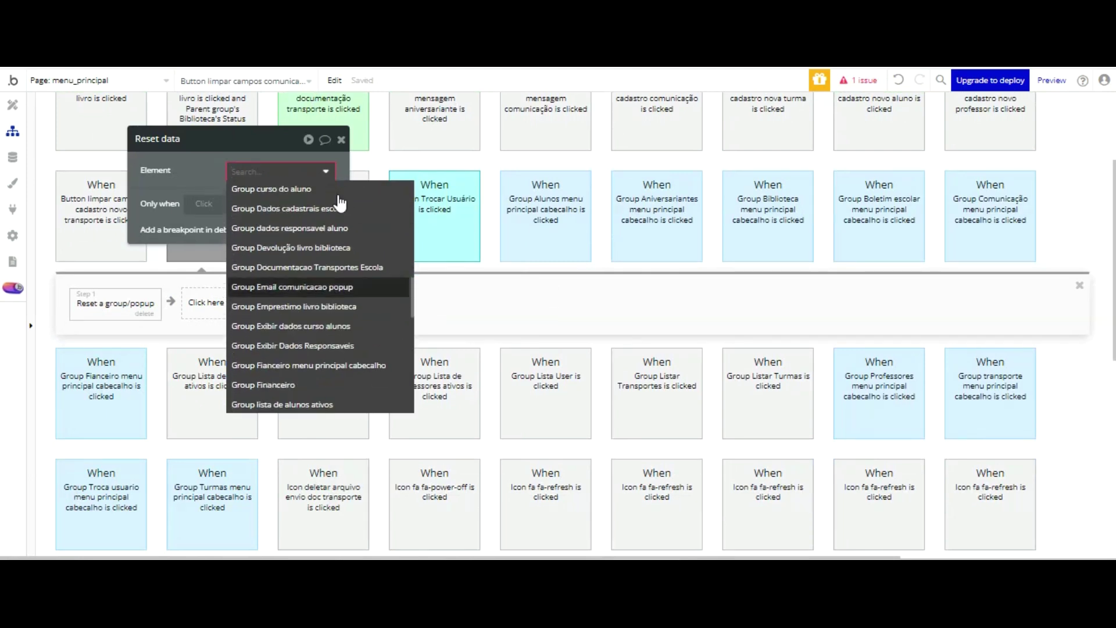
click(336, 287)
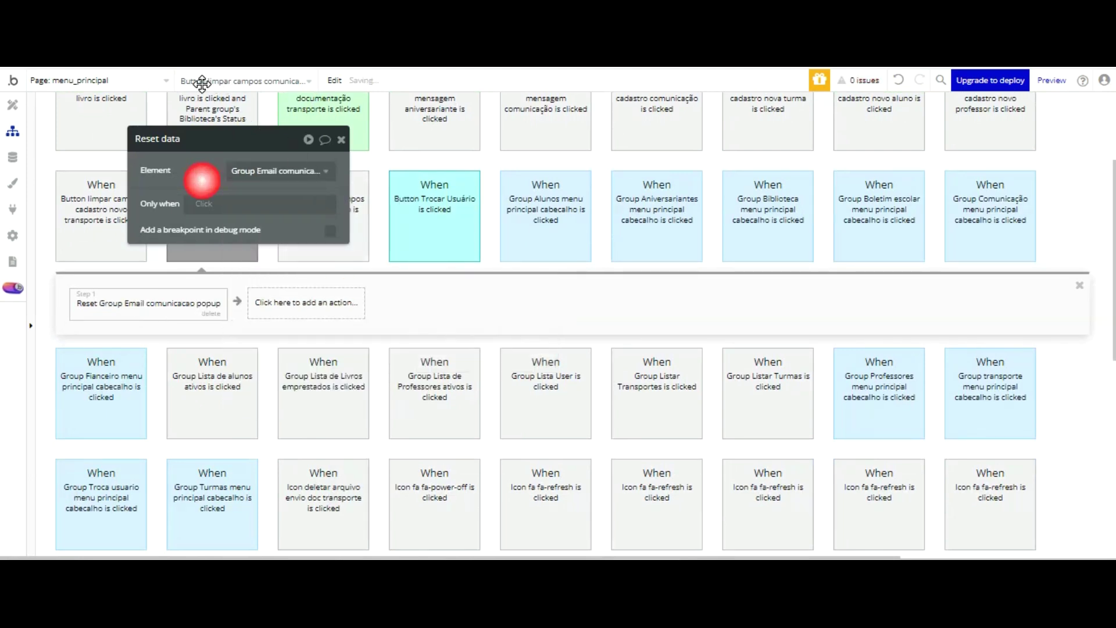
click(12, 105)
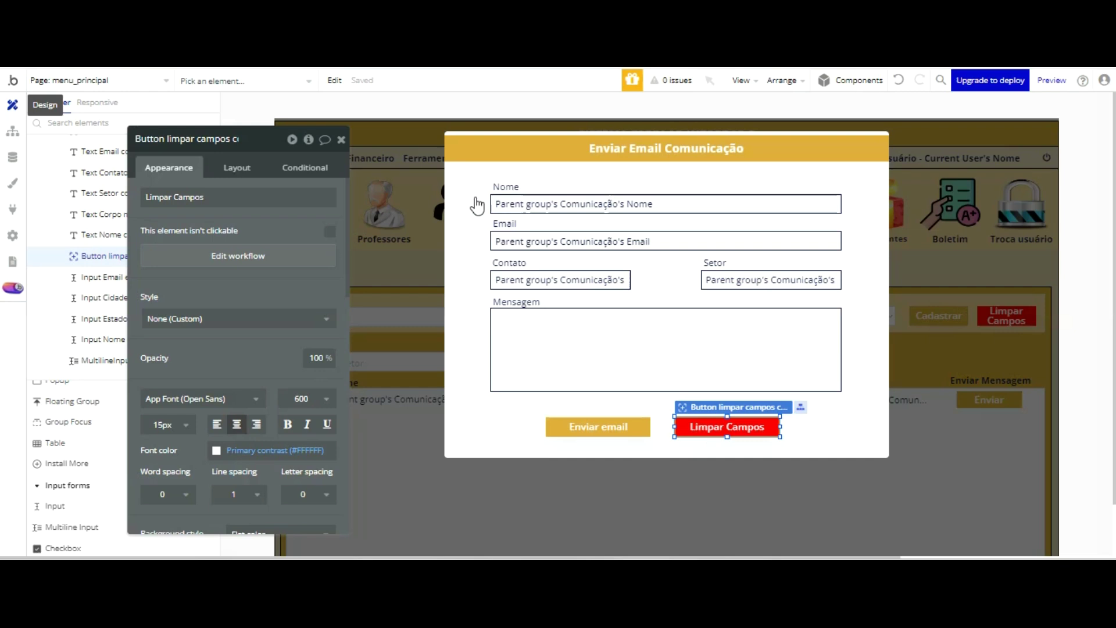
click(598, 426)
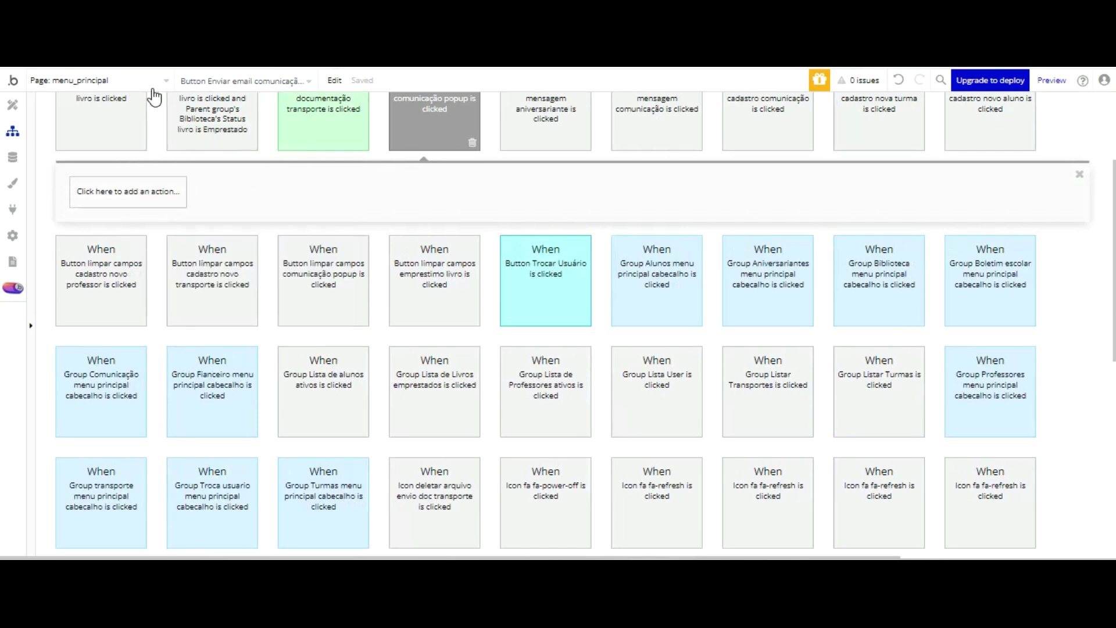
- Add a Create a new thing step of type Comunicação Email with all fields from popup inputs
click(148, 187)
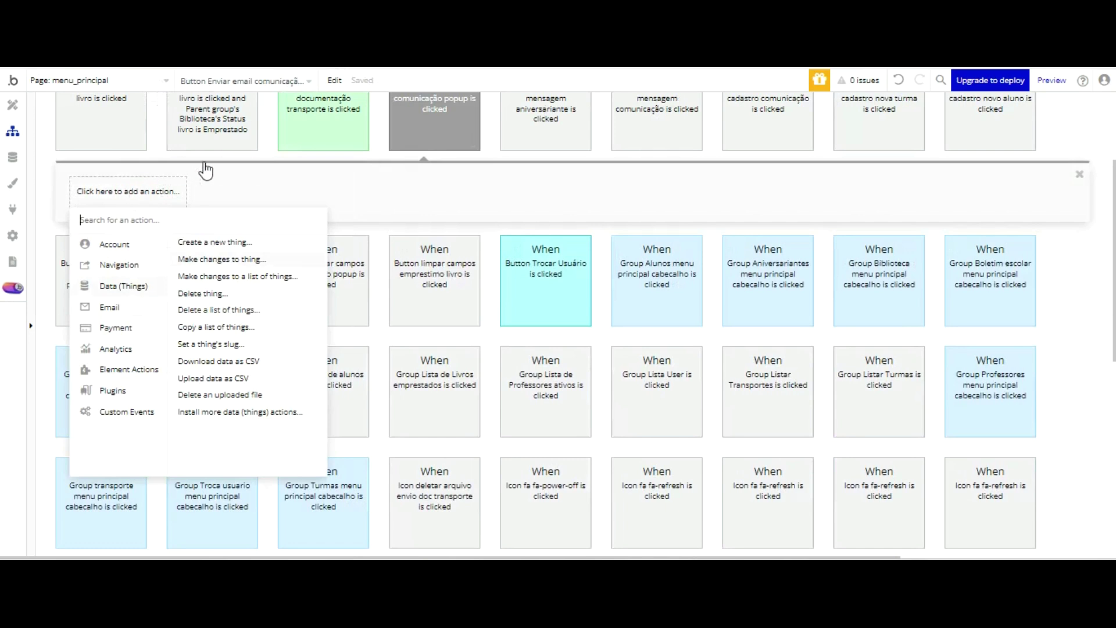
click(212, 242)
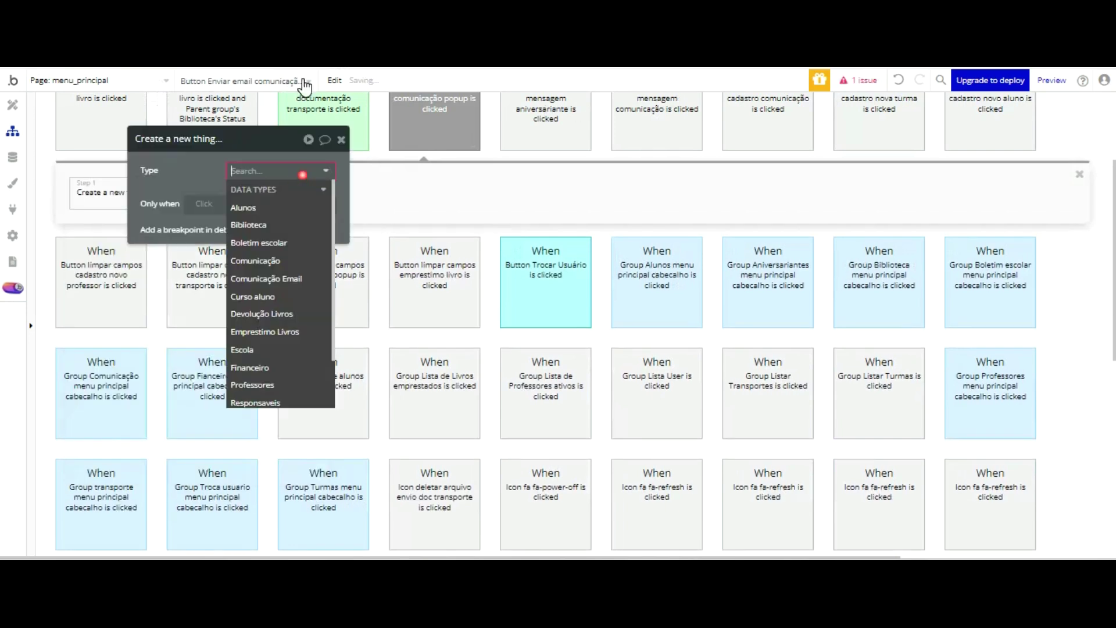
click(293, 279)
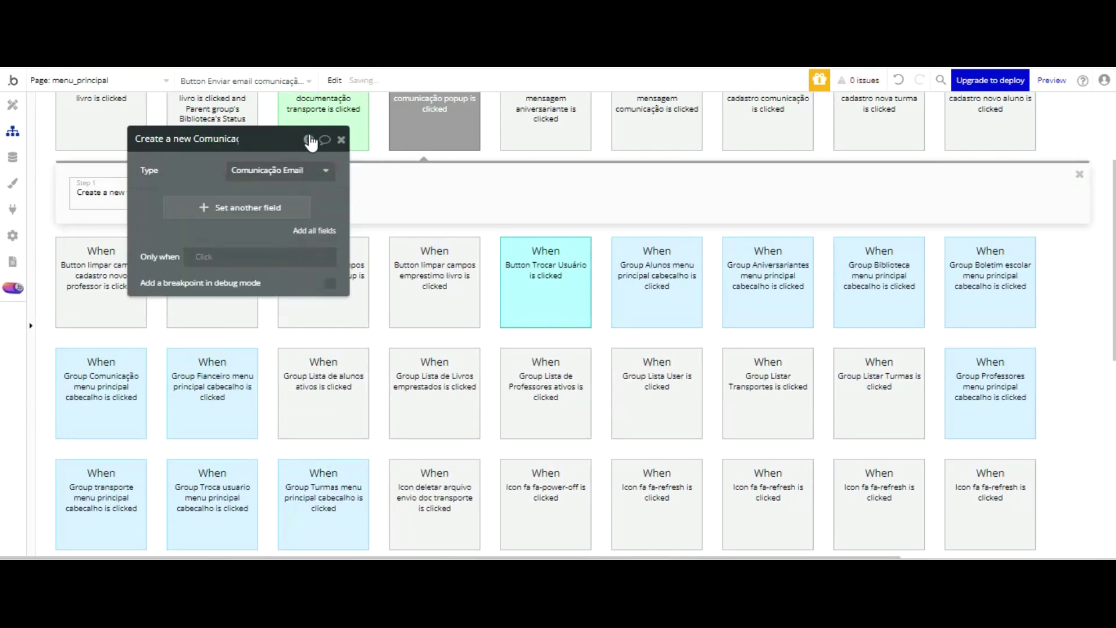
click(309, 231)
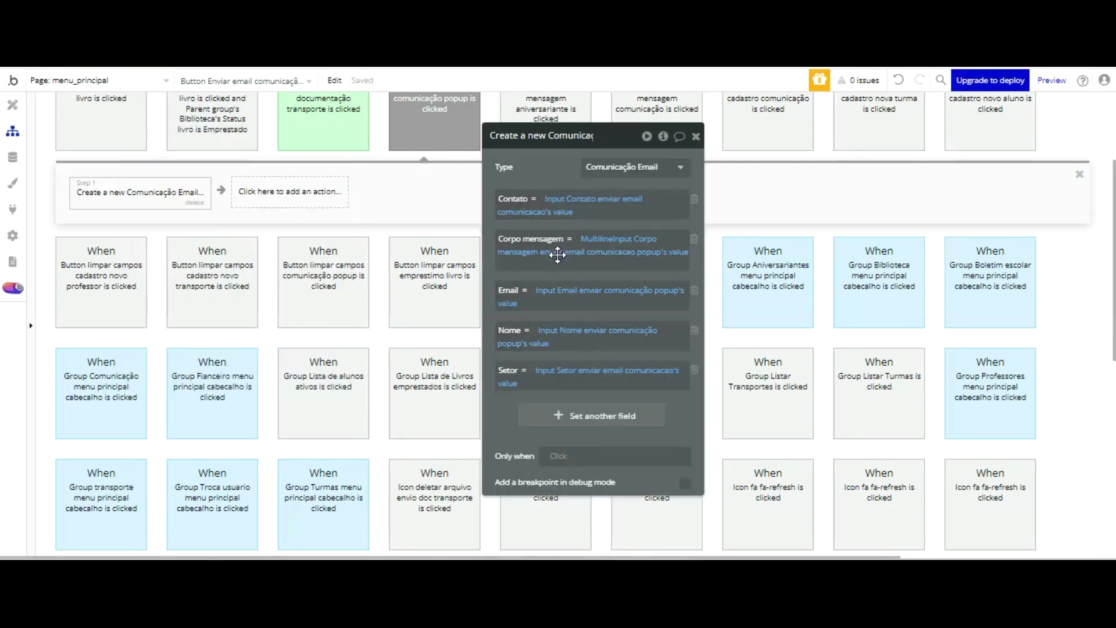
click(312, 193)
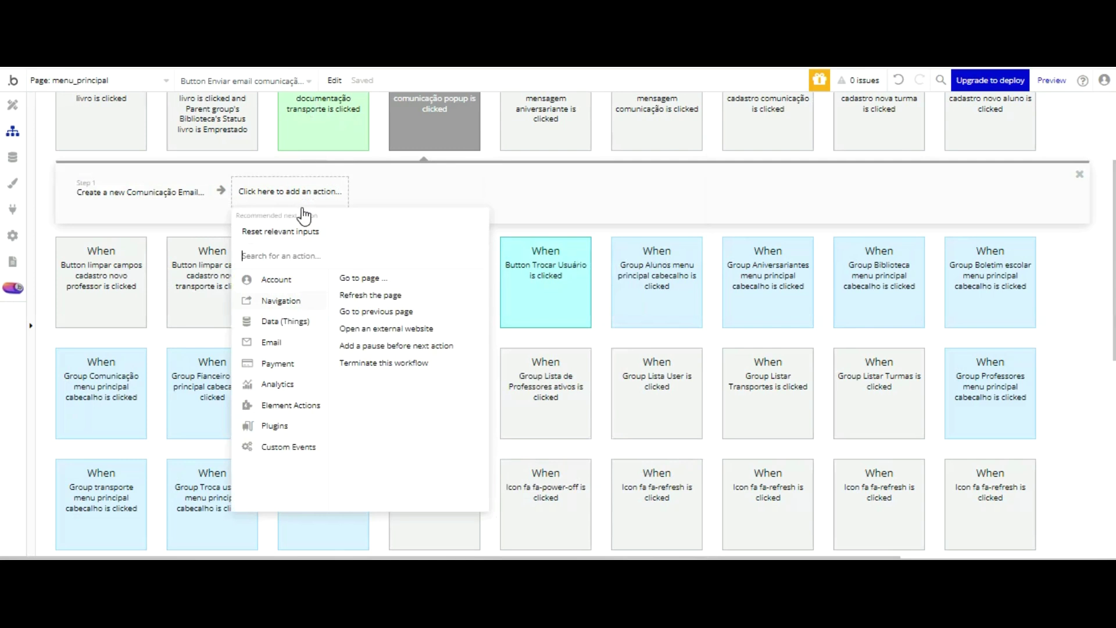
key(Down)
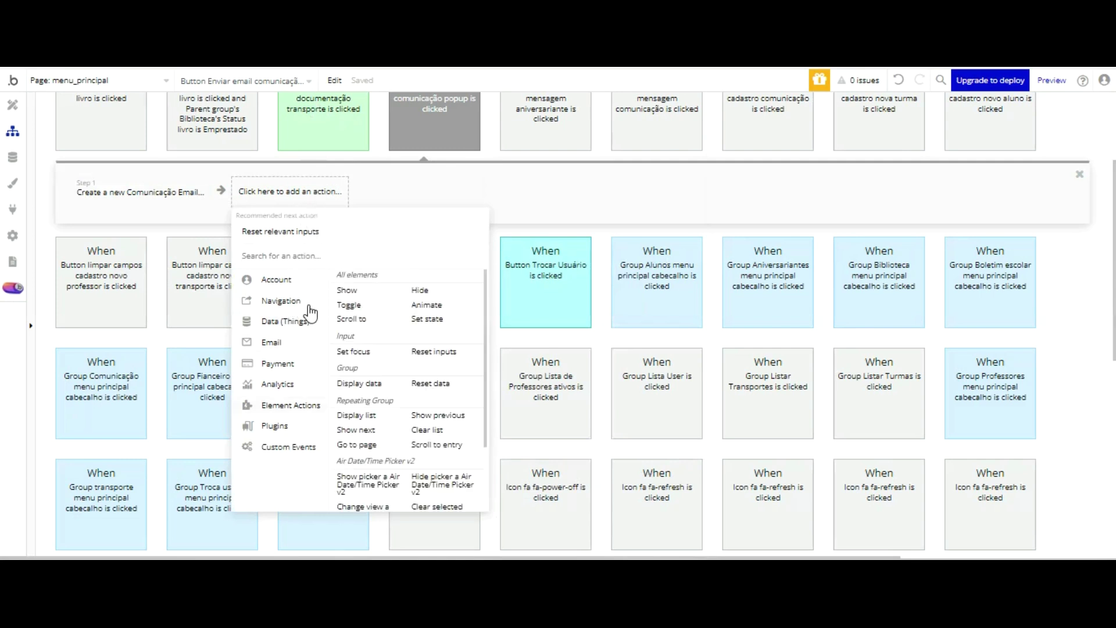
- Add a Send email step addressed to Result of step 1's Email
key(Up)
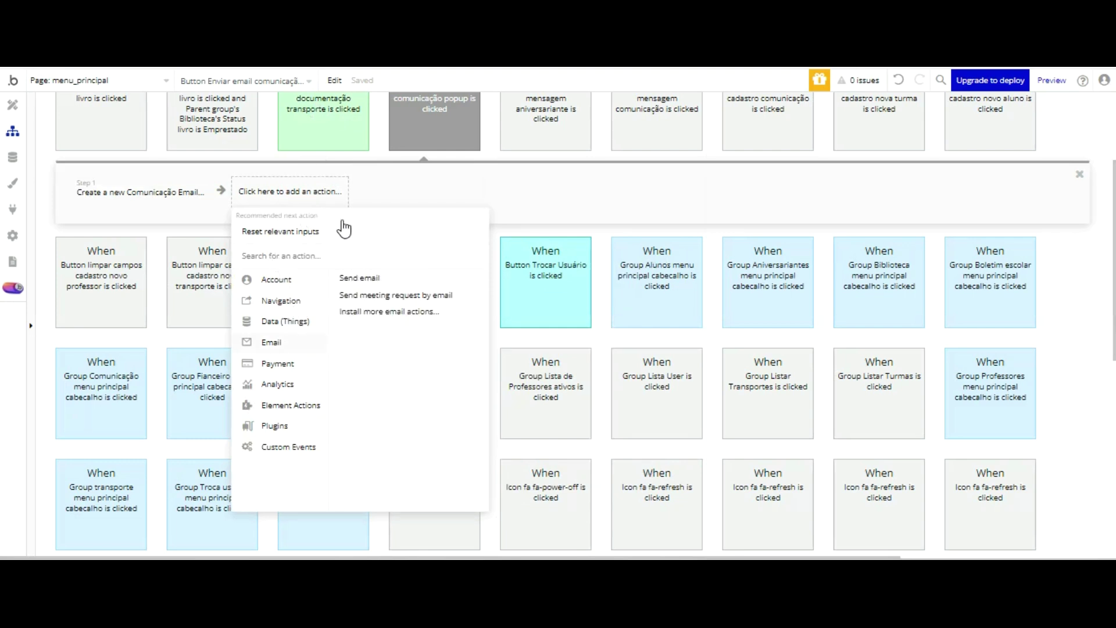
click(360, 278)
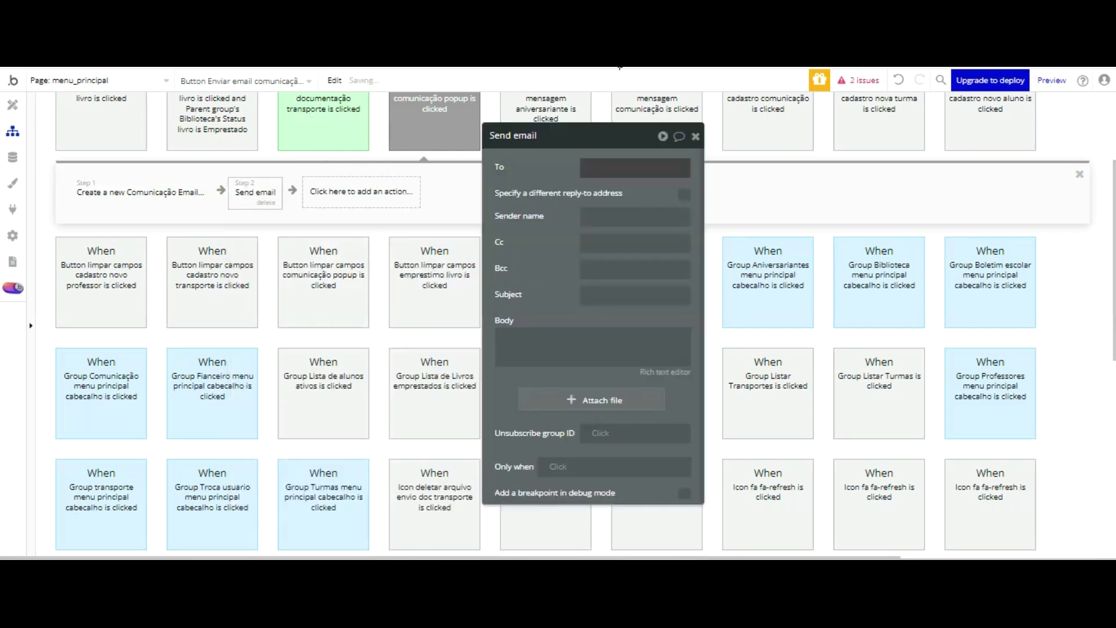
click(617, 168)
click(700, 168)
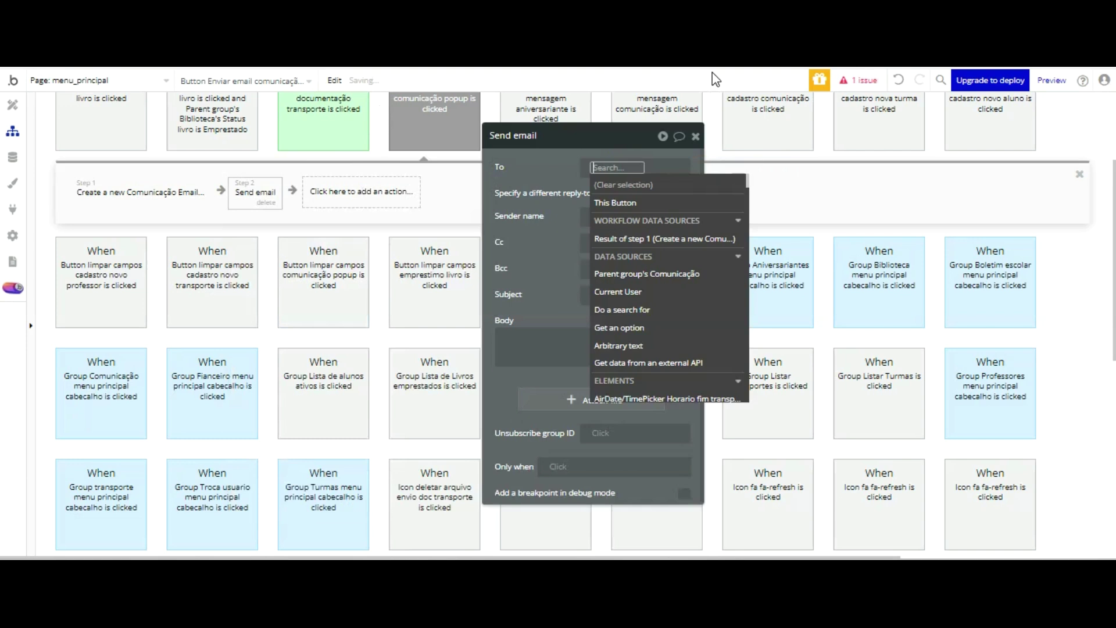
key(Up)
key(Up)
key(Return)
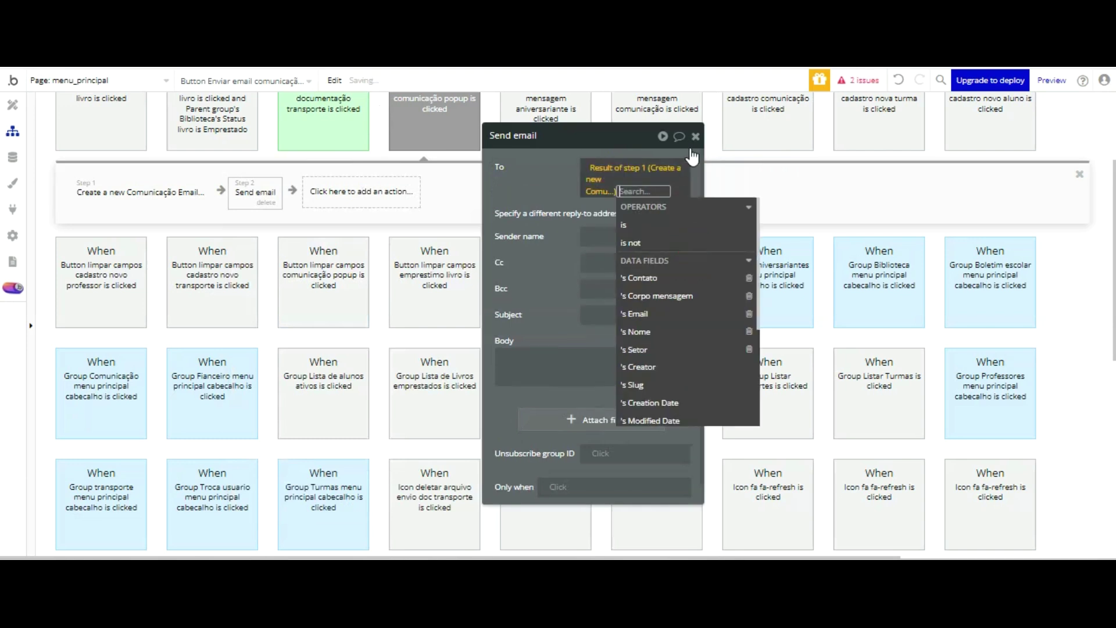
click(650, 314)
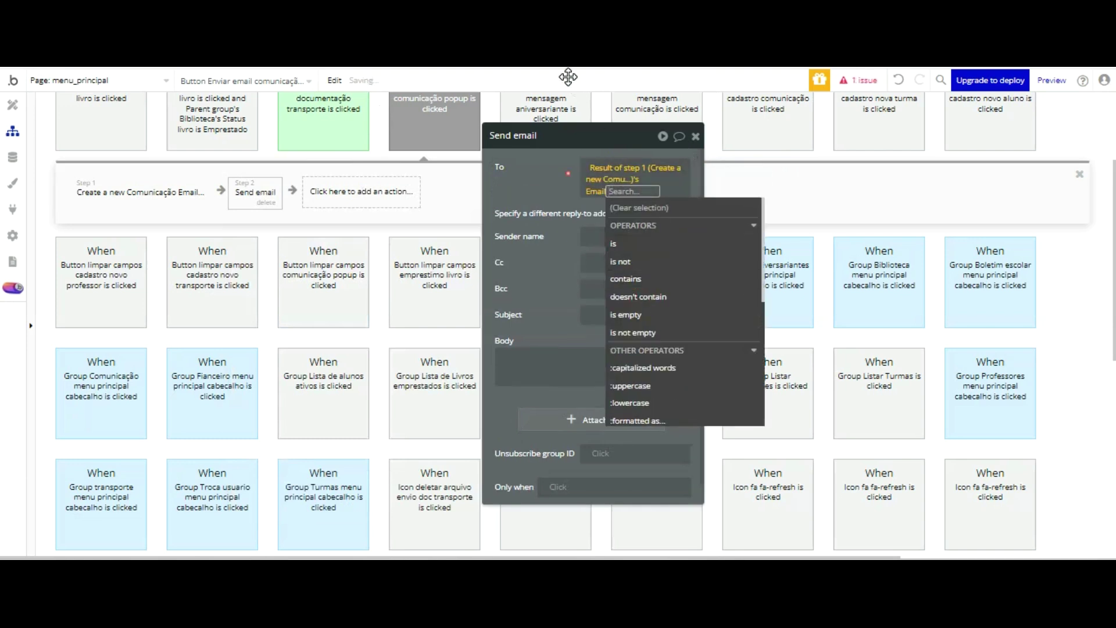
click(568, 170)
- Base the sender name on a Do a search for Escola expression
click(602, 225)
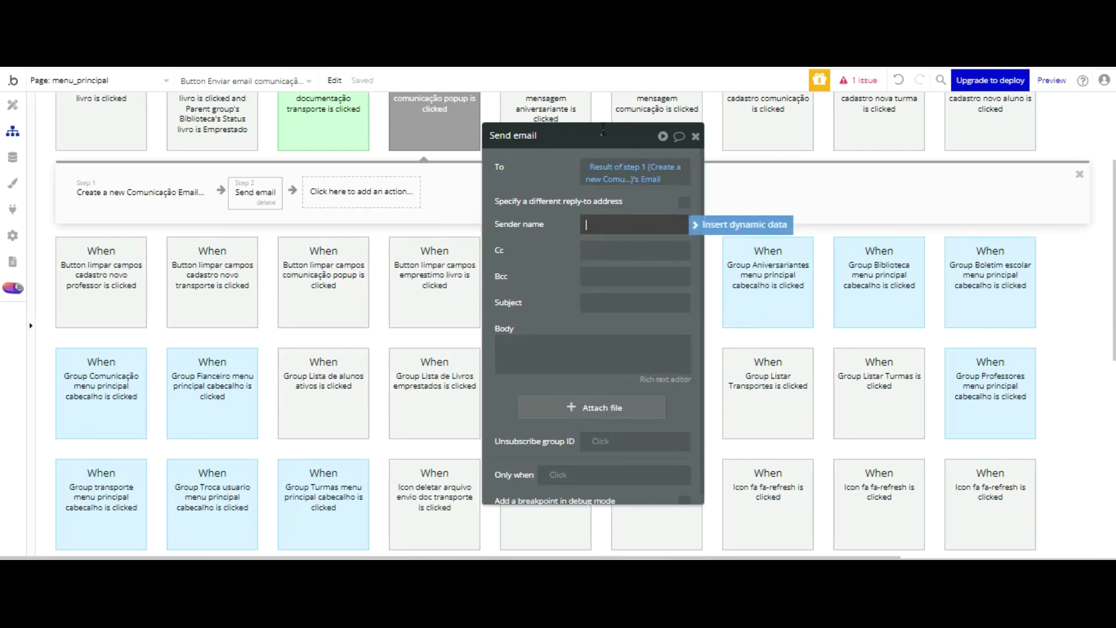
click(728, 225)
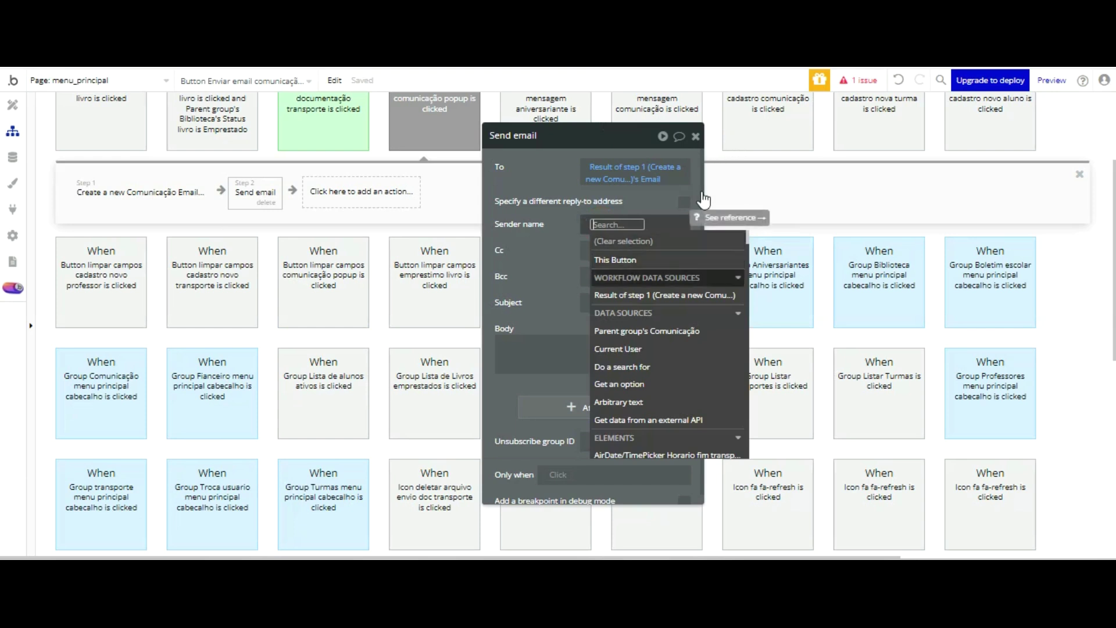
key(Down)
key(Return)
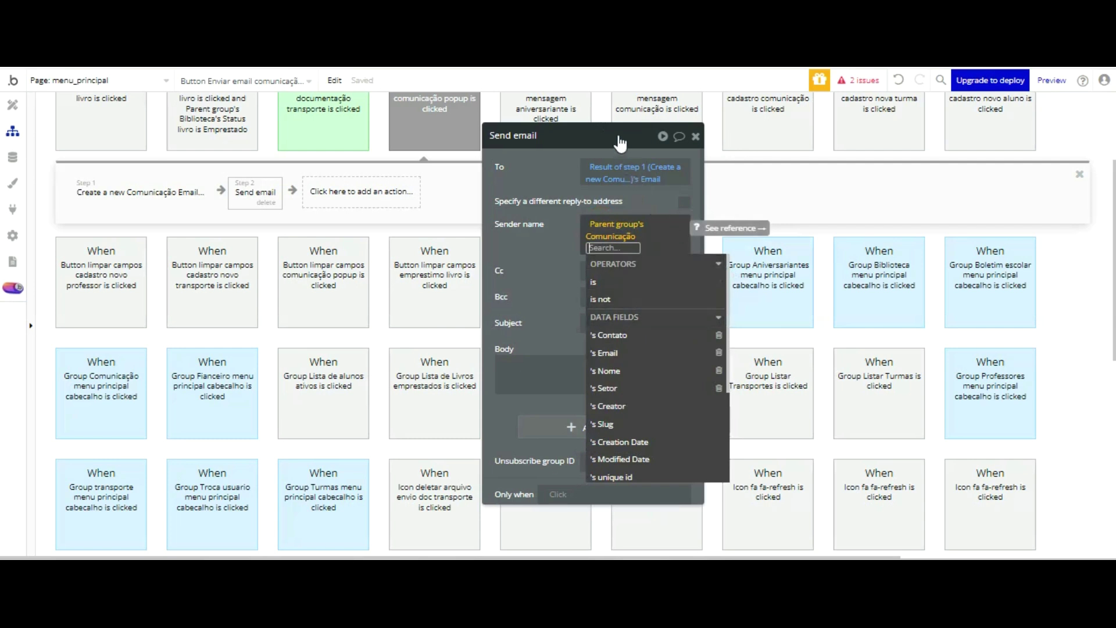
click(566, 134)
click(603, 224)
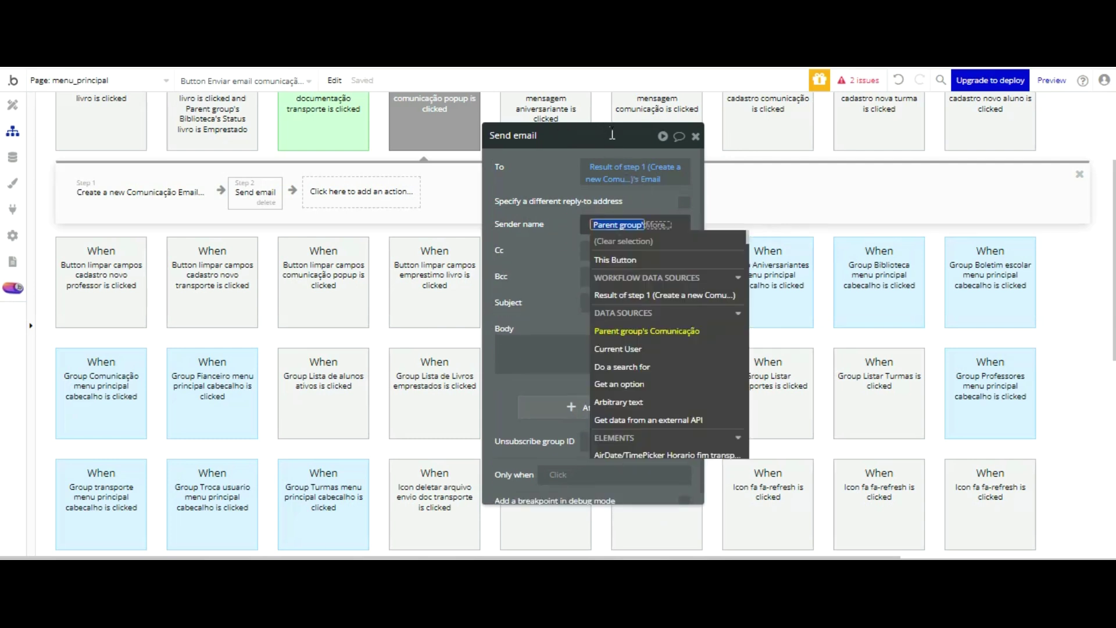
click(639, 366)
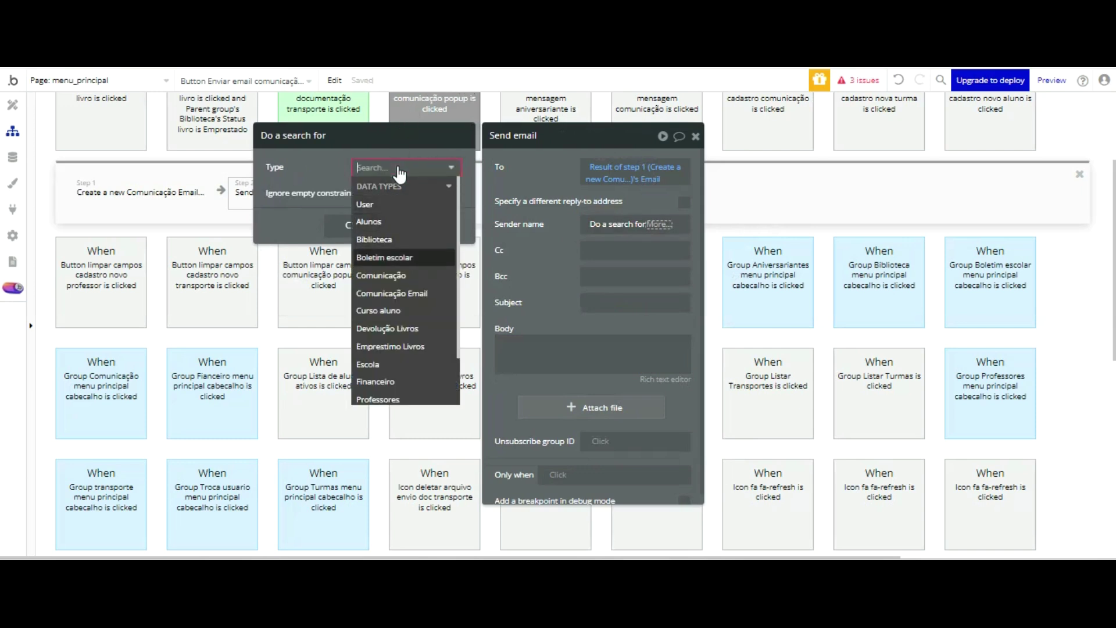
key(Down)
key(Down)
key(Down)
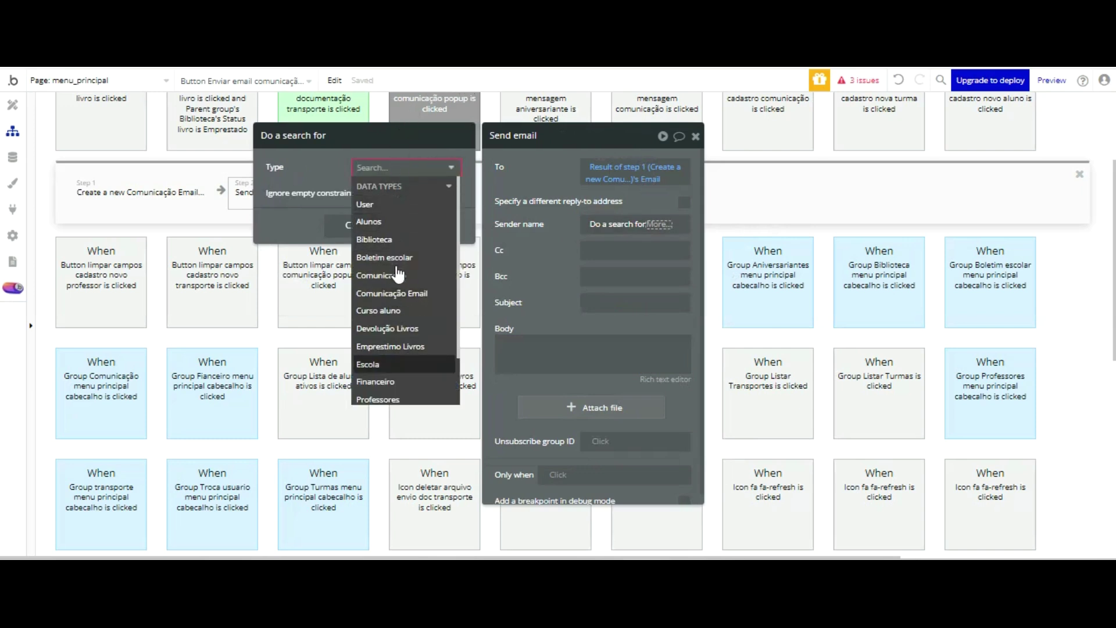
key(Return)
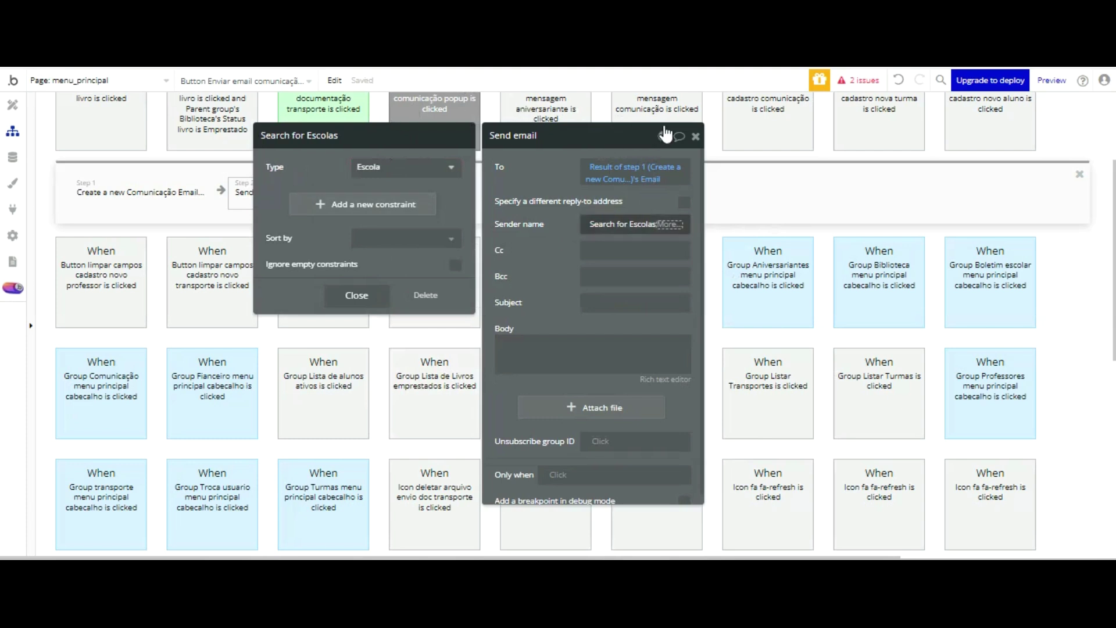
- Set the sender name to the Escolas search's Nome escola
click(670, 224)
scroll(696, 282, down, 5)
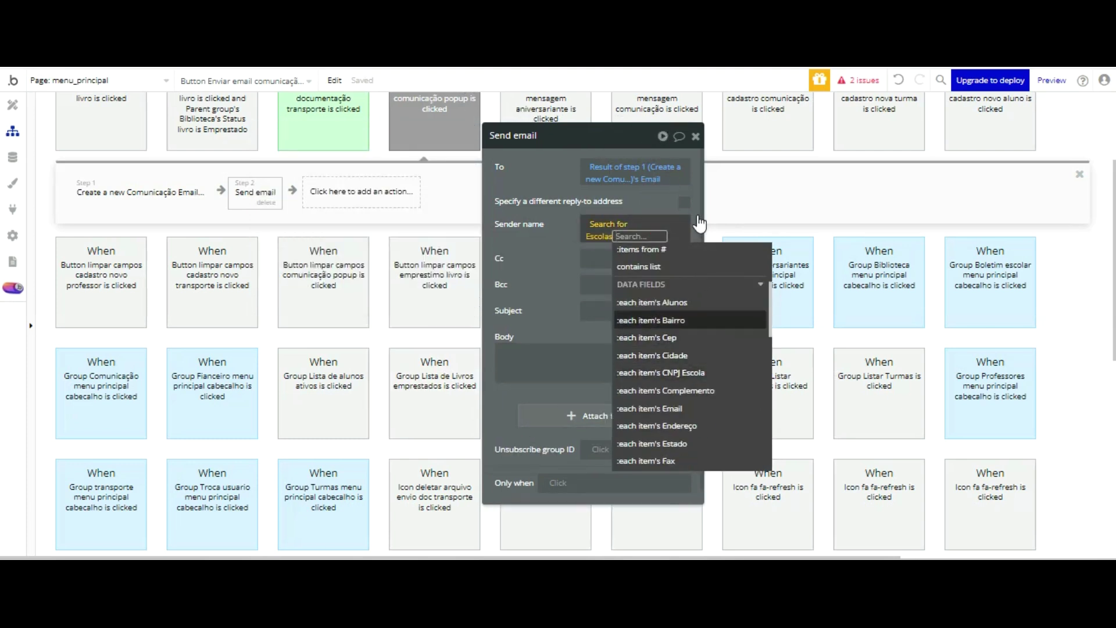
scroll(698, 303, down, 5)
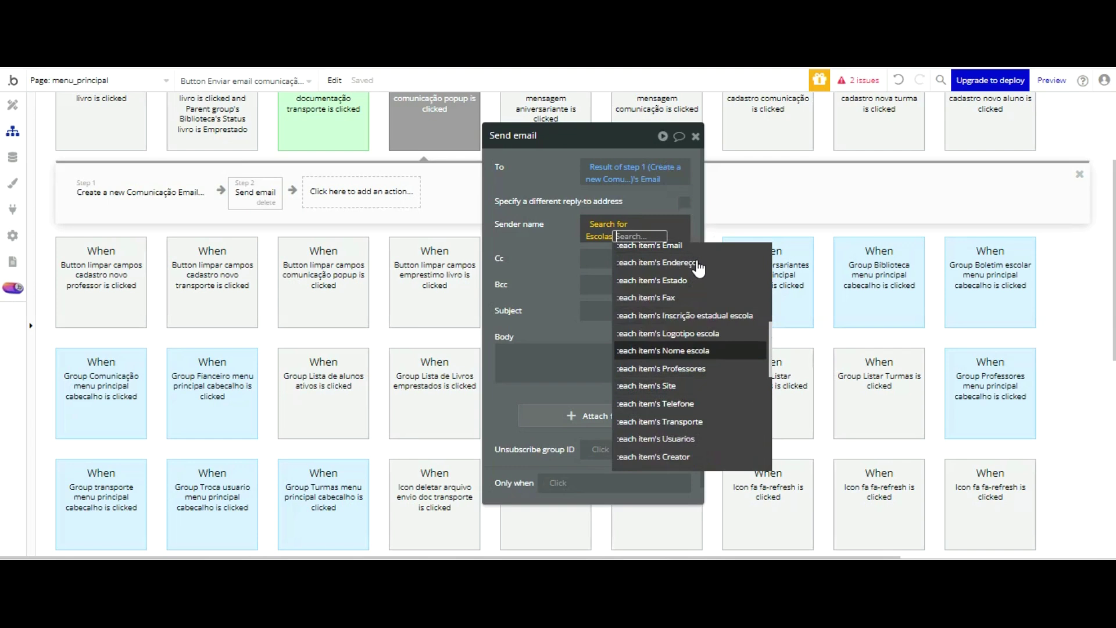
click(692, 351)
click(618, 156)
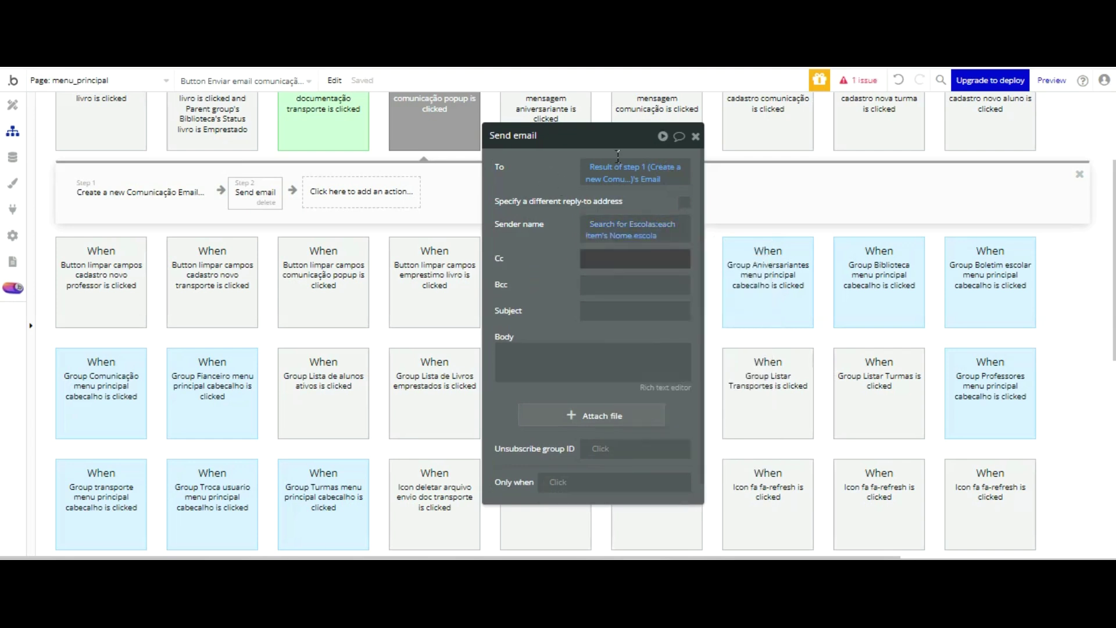
click(645, 235)
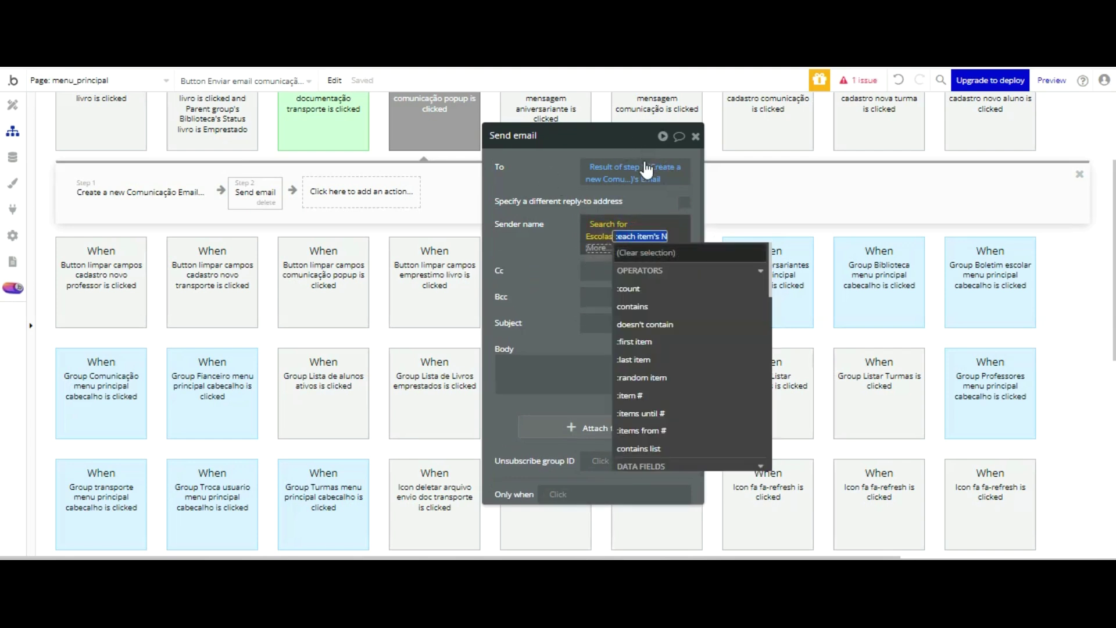
click(634, 342)
click(599, 146)
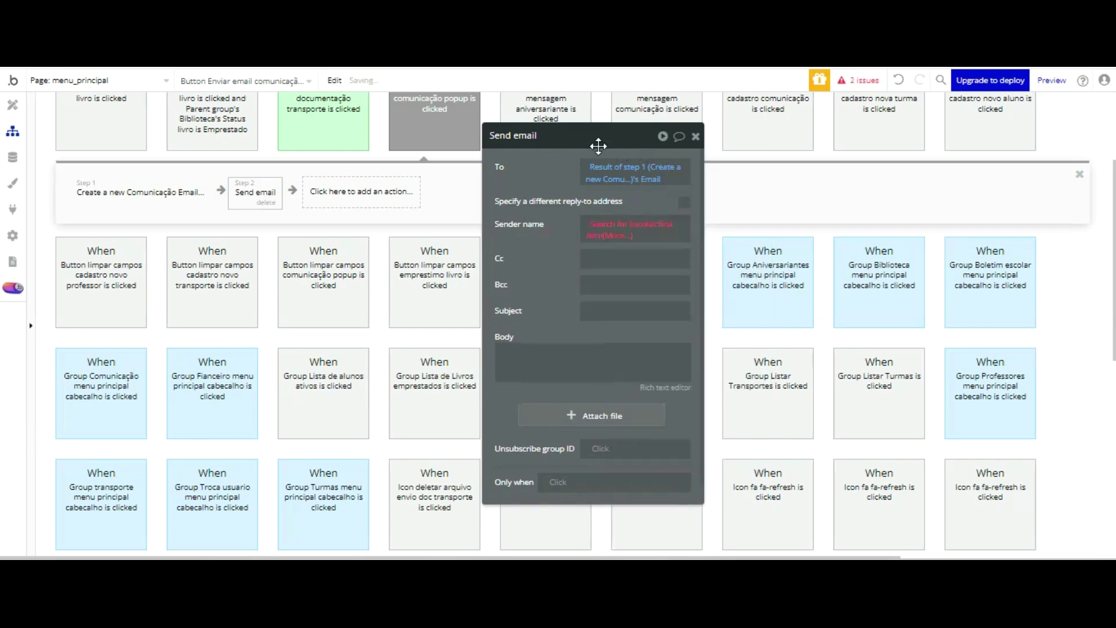
click(899, 81)
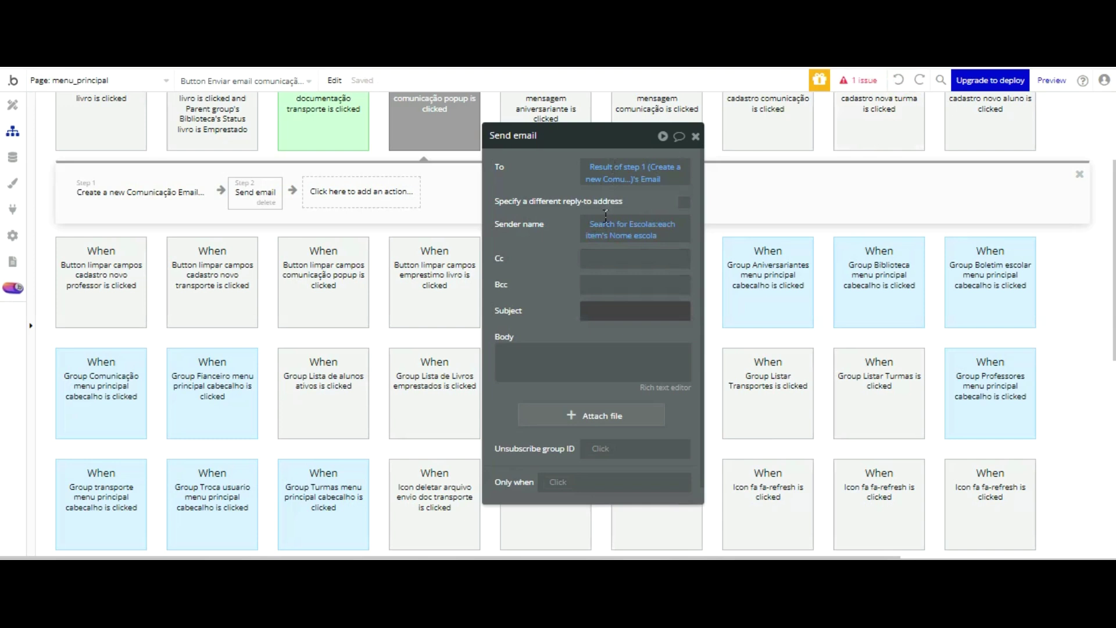
- Set the email subject to Result of step 1's Setor
click(604, 309)
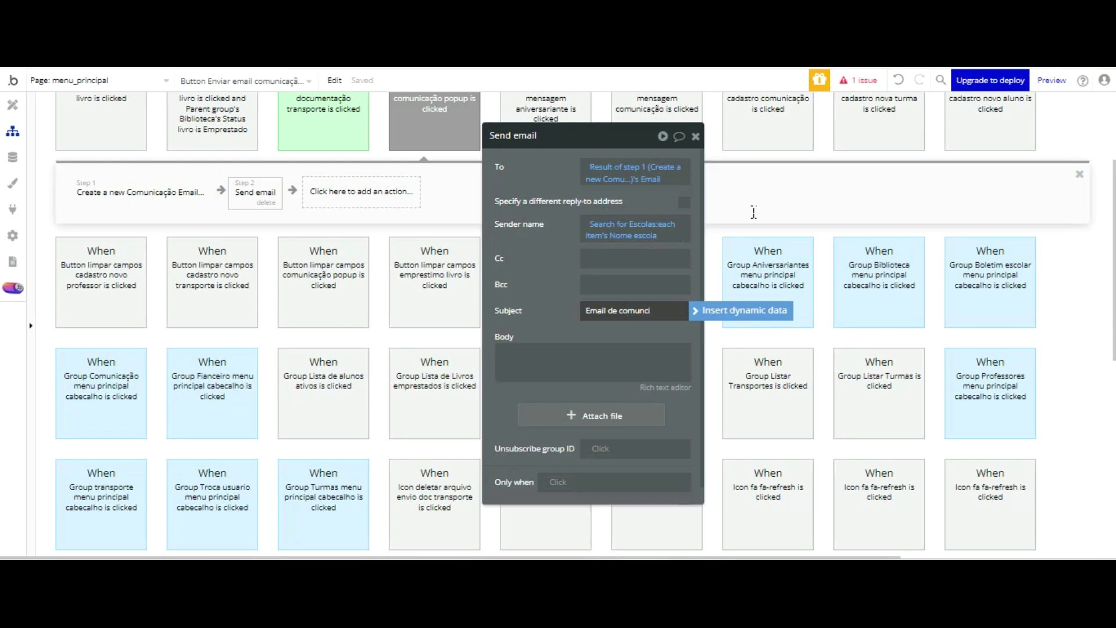
click(734, 218)
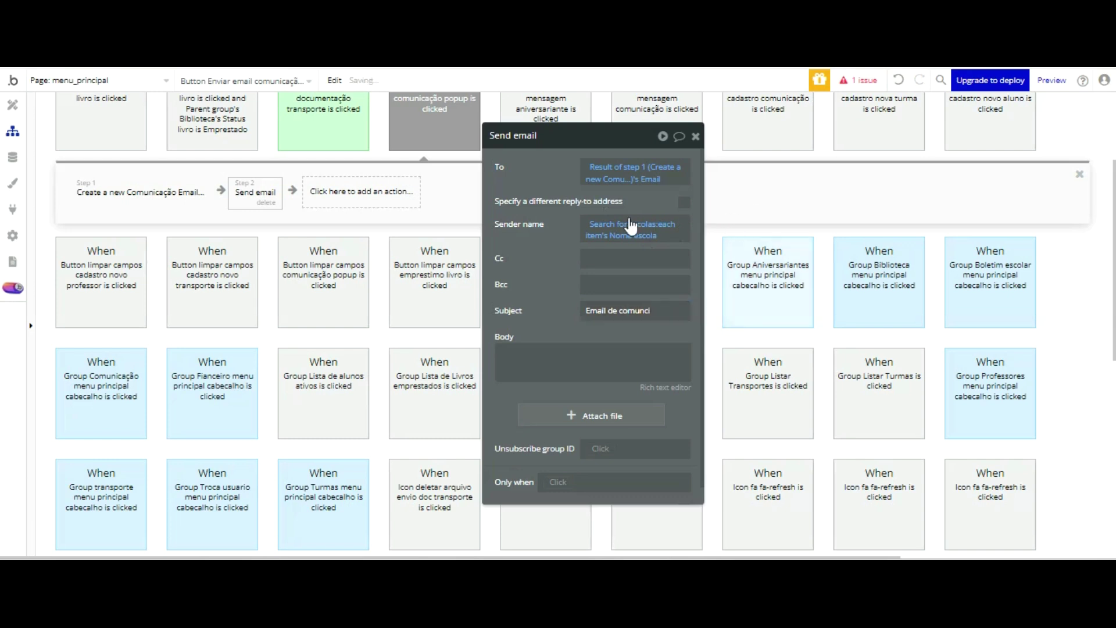
click(675, 310)
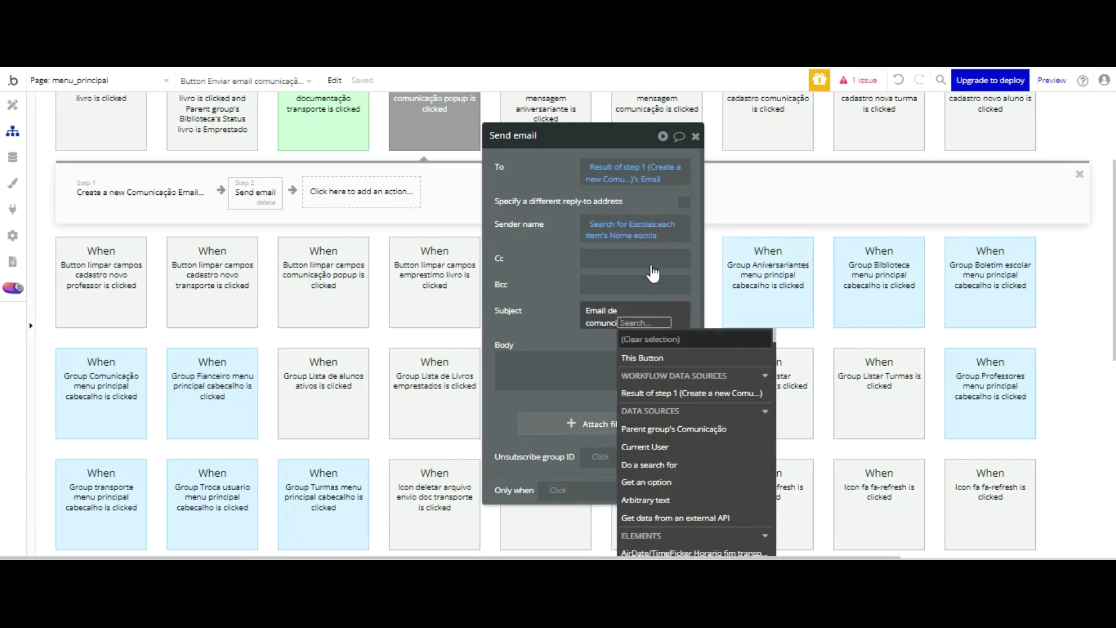
click(682, 396)
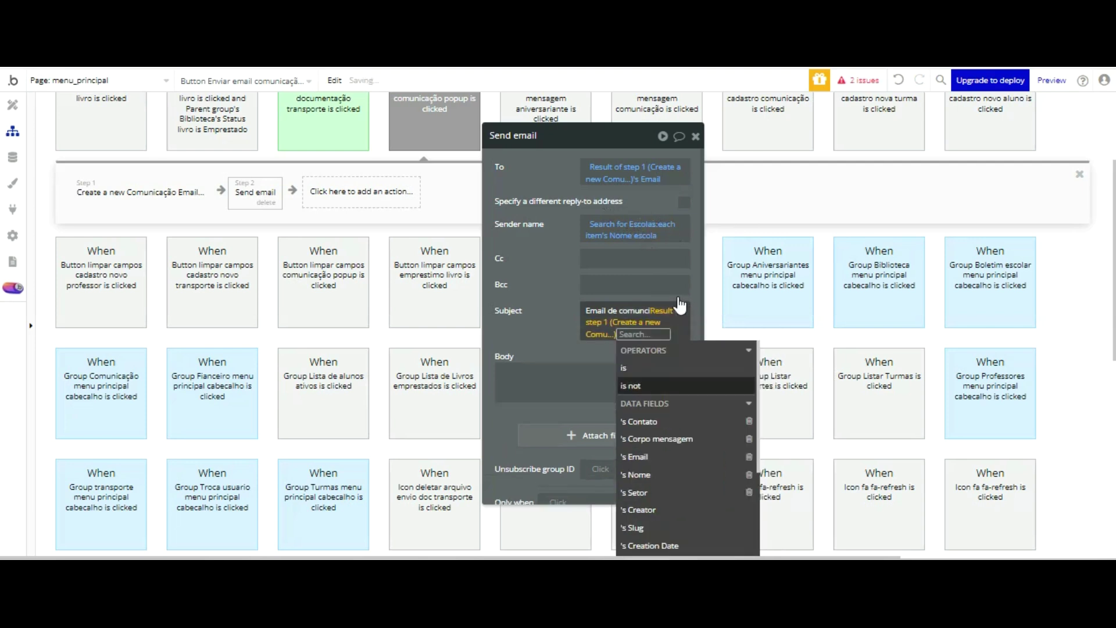
click(659, 491)
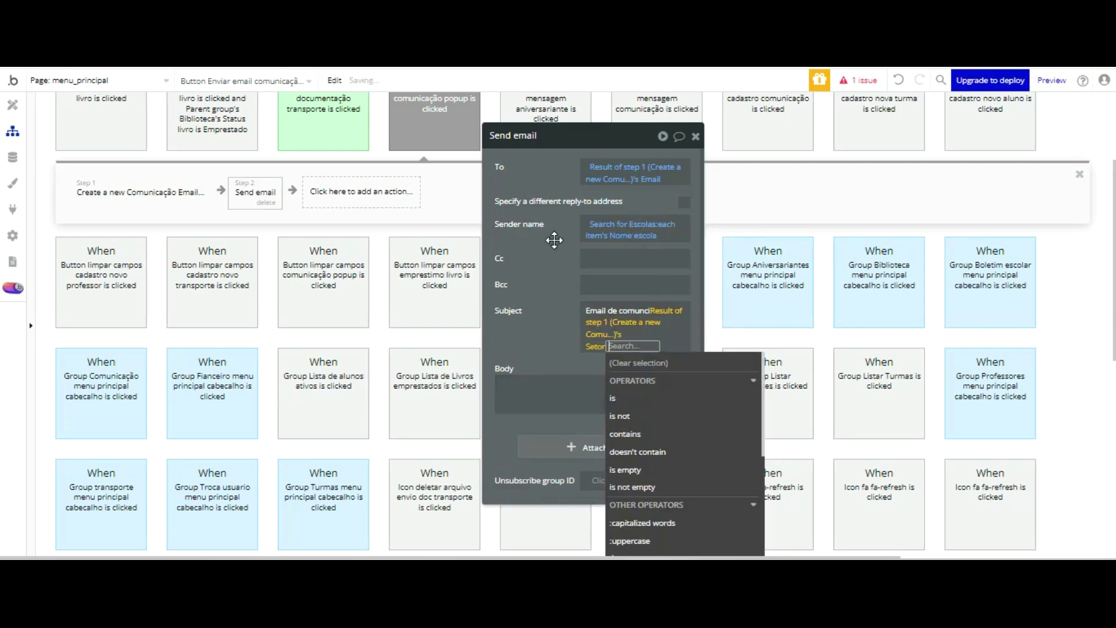
click(557, 333)
right_click(639, 191)
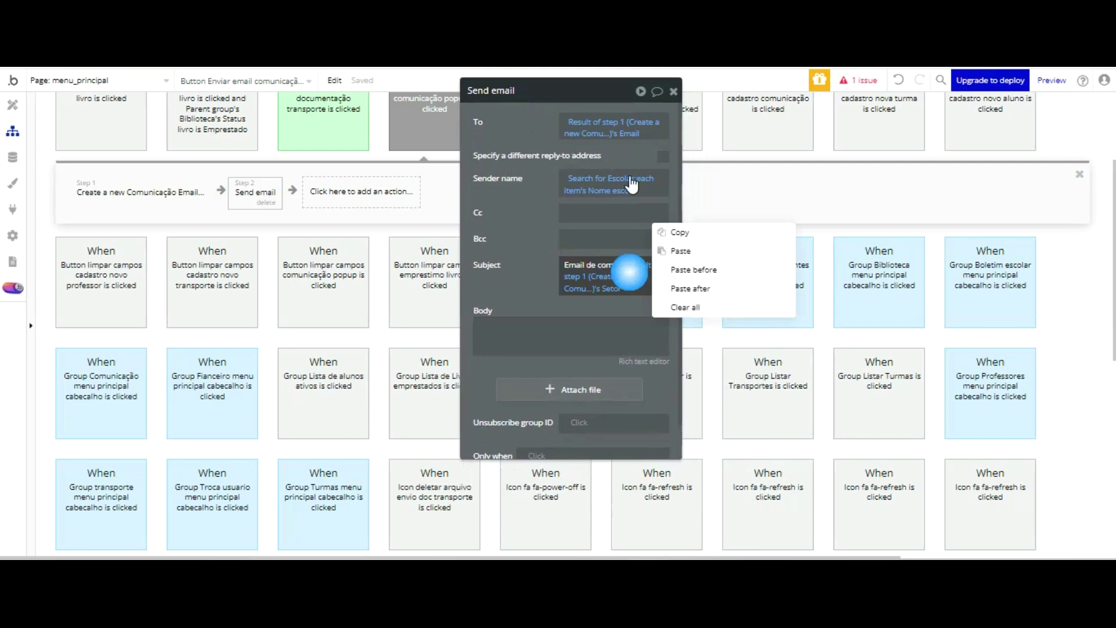
click(685, 307)
click(596, 268)
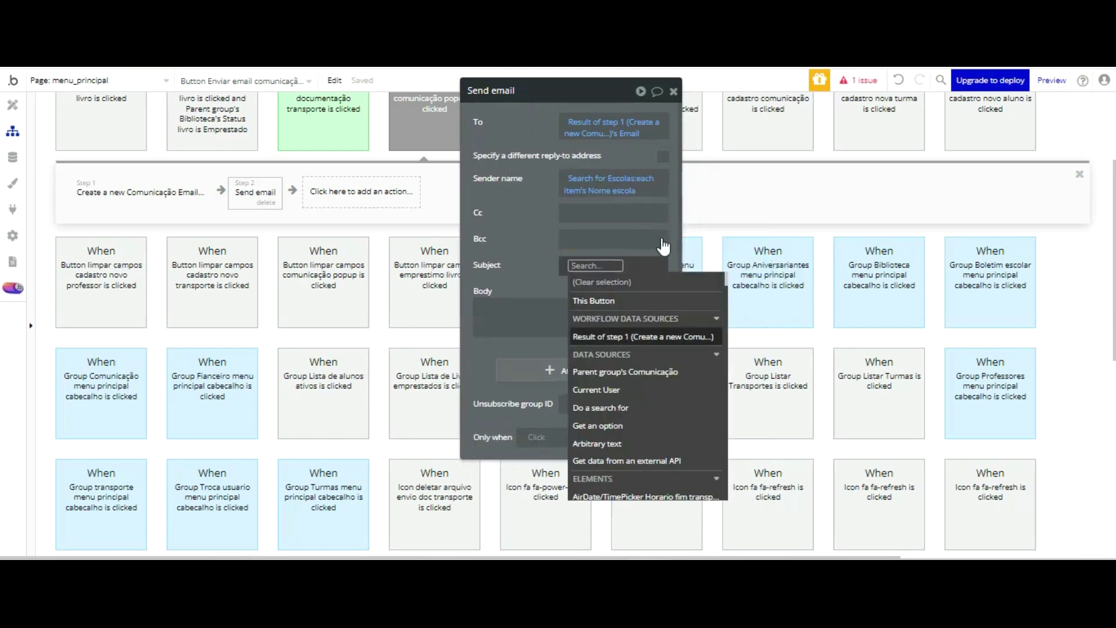
click(659, 333)
click(612, 448)
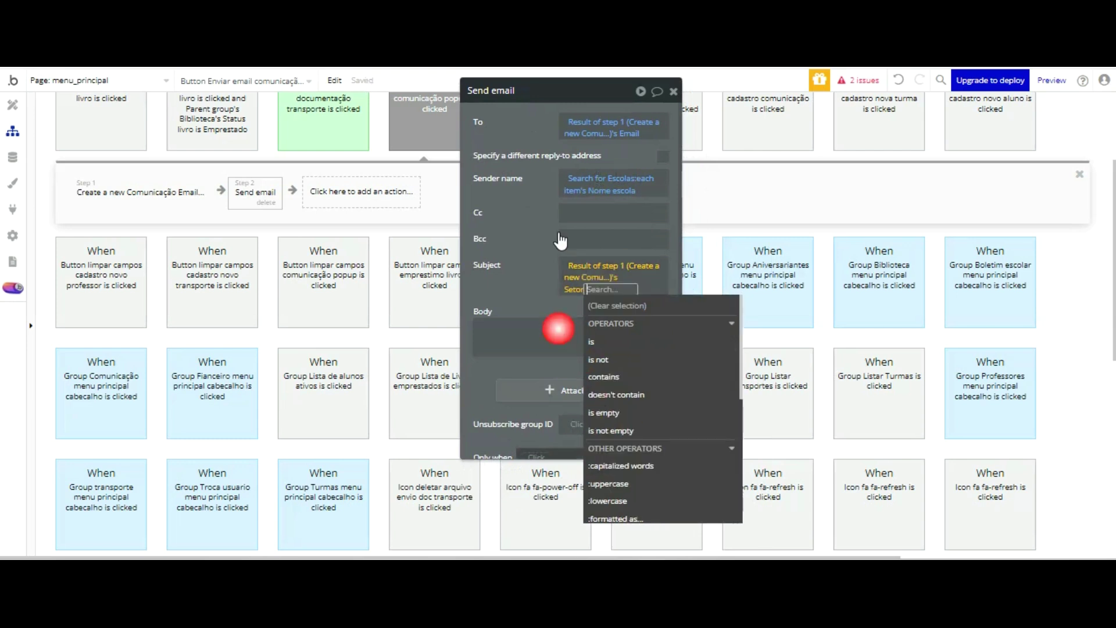
click(522, 263)
- Set the email body to Result of step 1's Corpo mensagem
click(531, 326)
click(700, 317)
click(569, 386)
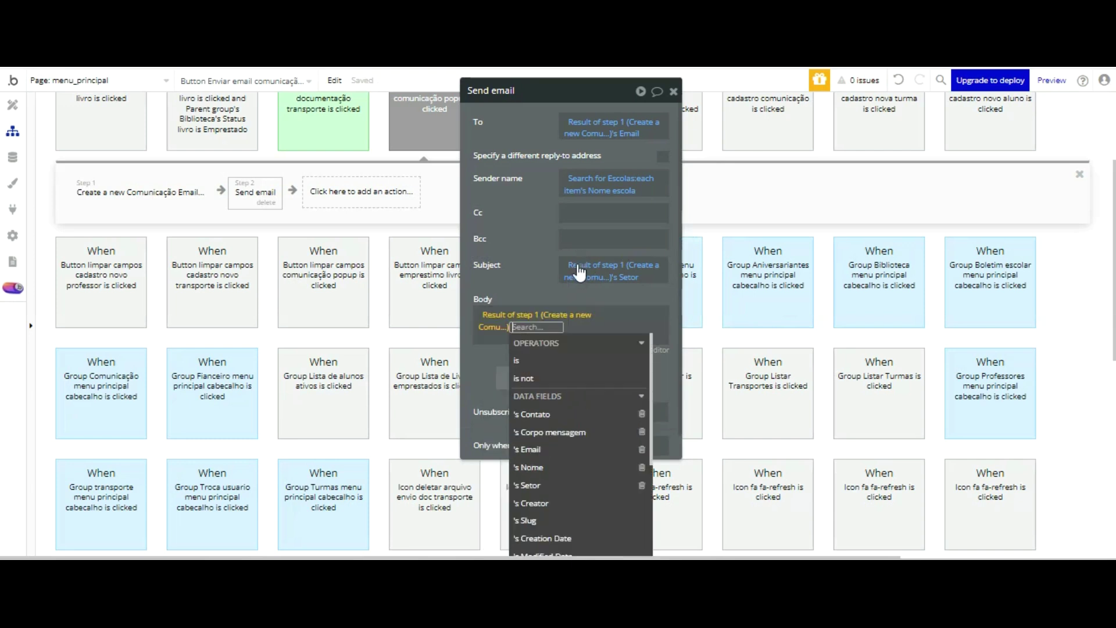
click(549, 432)
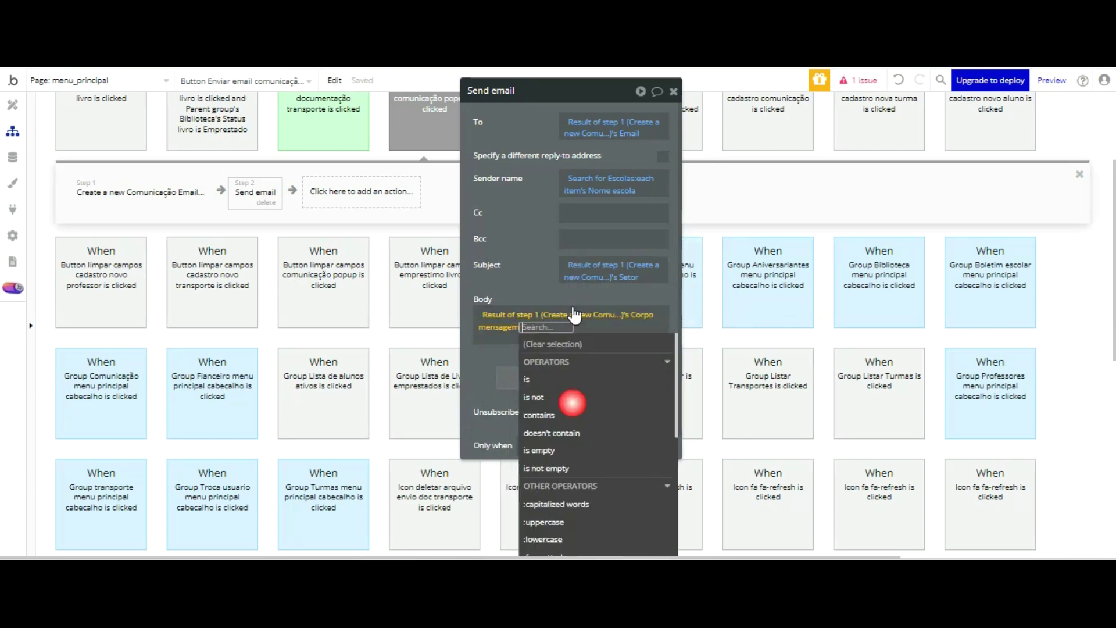
click(534, 172)
drag(499, 289, 579, 289)
click(361, 193)
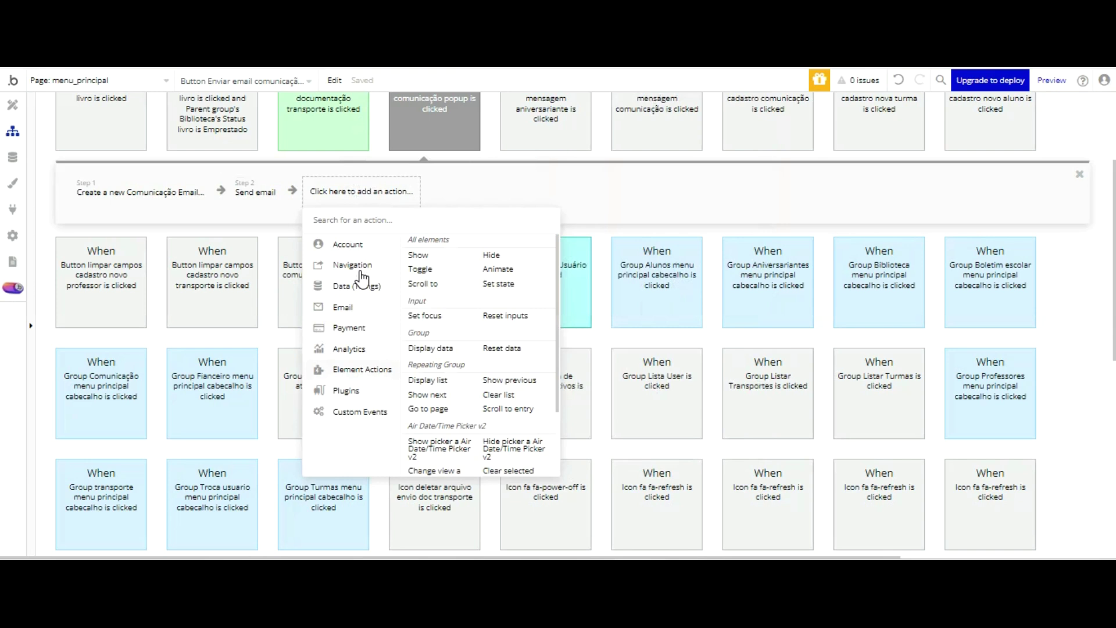
- Add a BEP Toast Alert action as step 3 with the message 'Email enviado!'
click(347, 183)
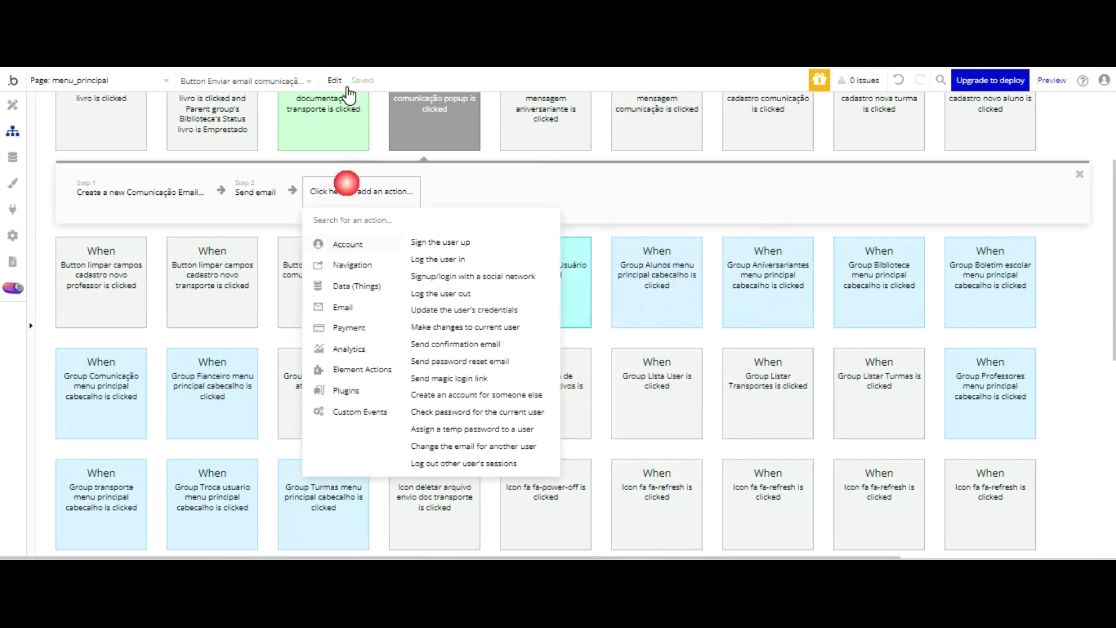
text(bep)
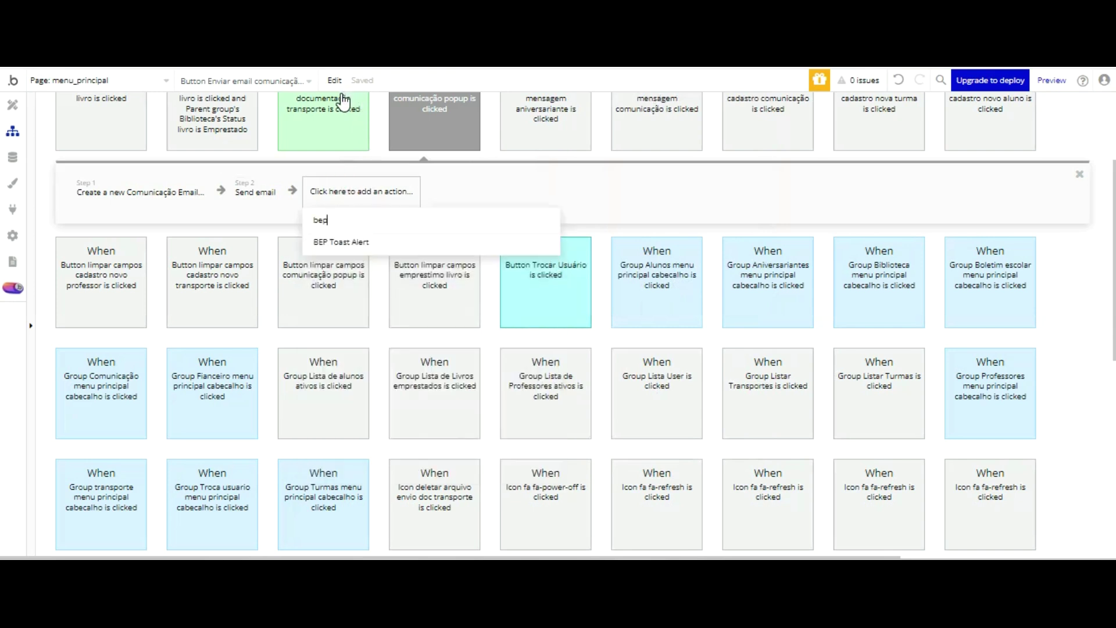
click(355, 241)
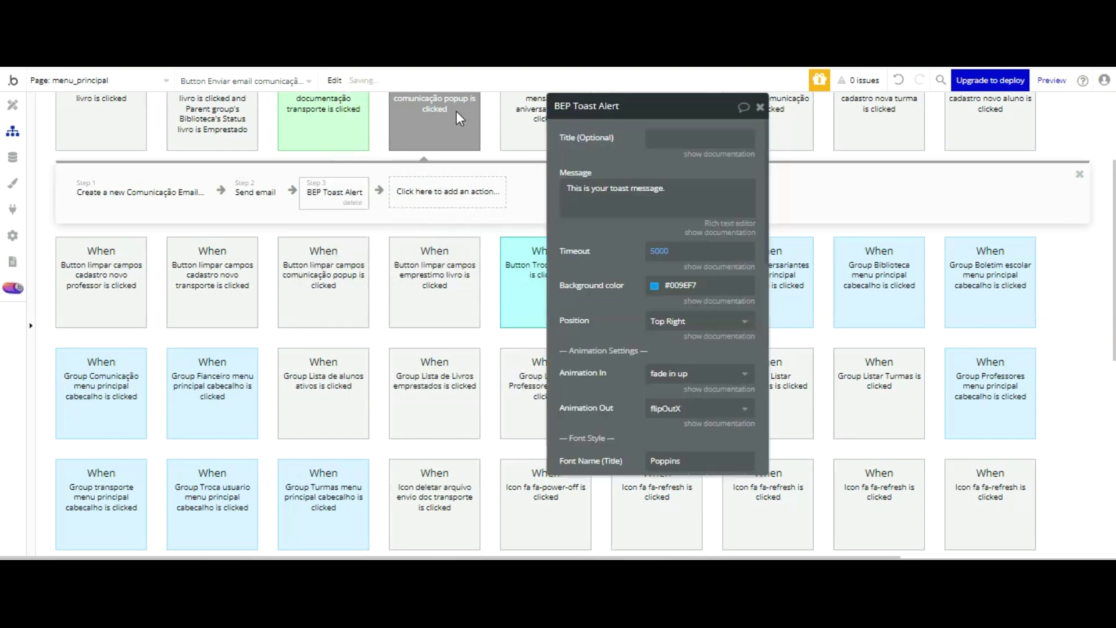
text(E)
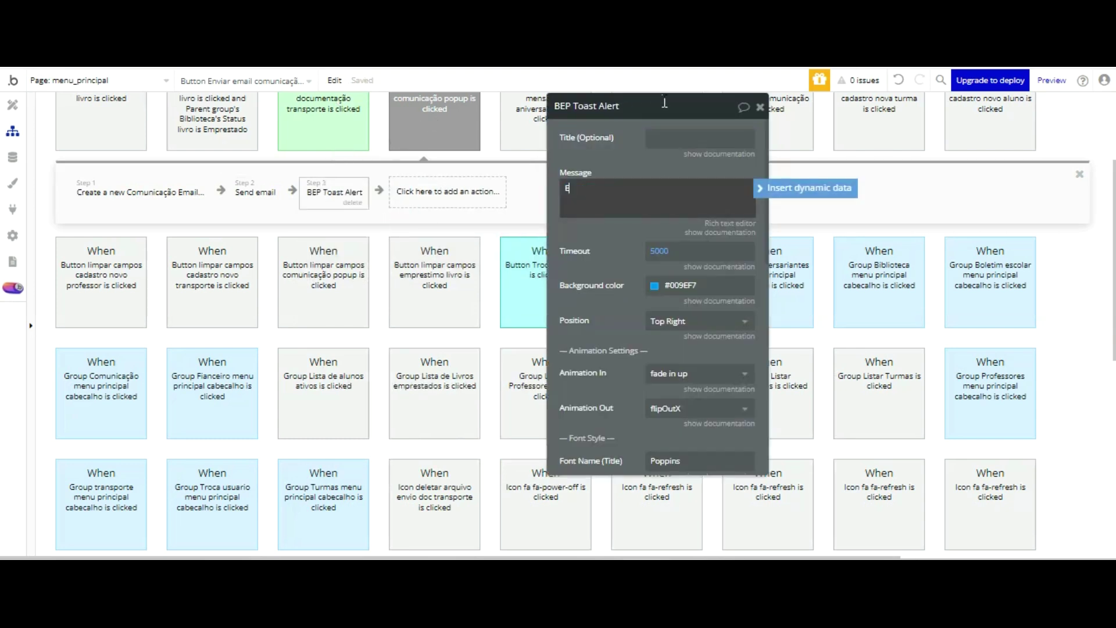
text(mail enviado)
click(586, 188)
click(633, 192)
text(!)
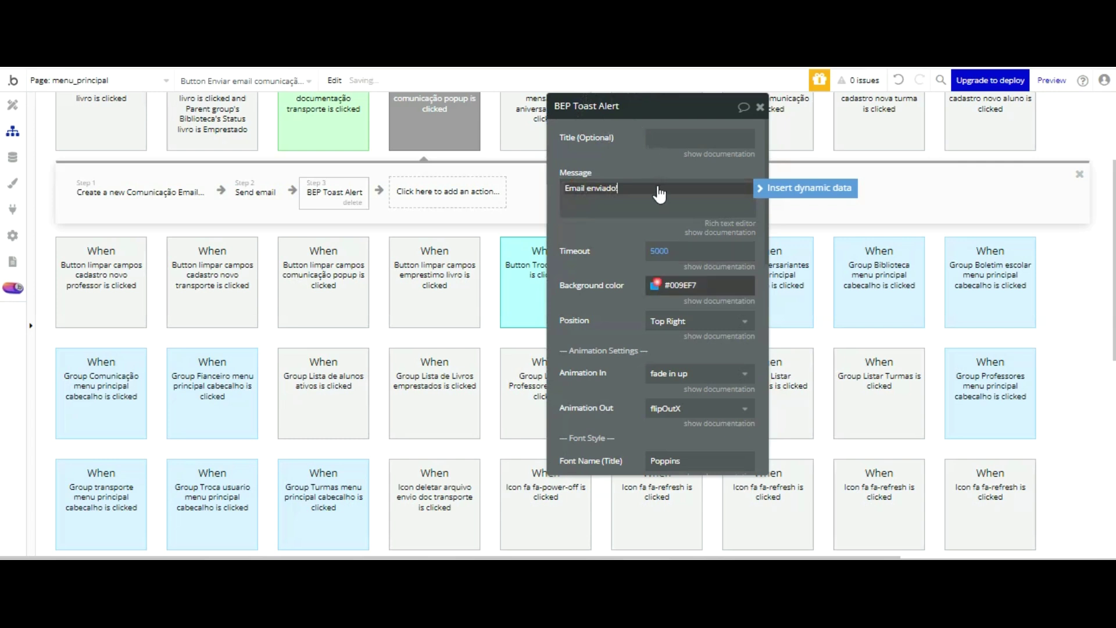
- Give the toast a green Success background, a 2500 ms timeout and Center position
click(701, 285)
click(747, 460)
click(666, 251)
text(2500)
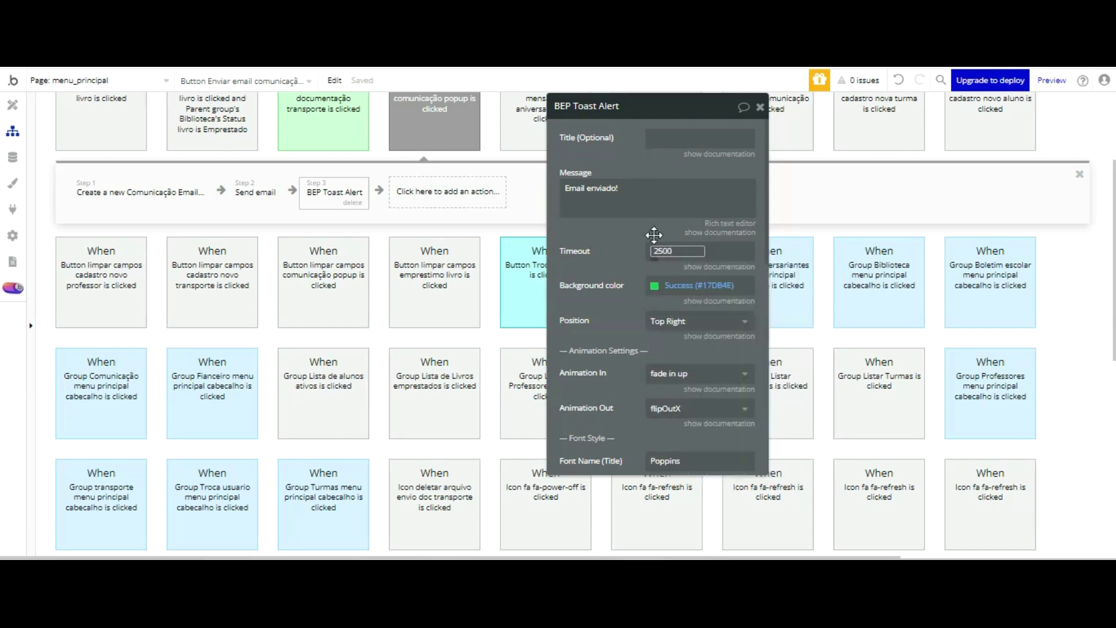
key(Return)
click(620, 209)
click(669, 320)
click(653, 319)
- Set the toast message font size to 20, then add a Hide element step
scroll(634, 219, down, 1)
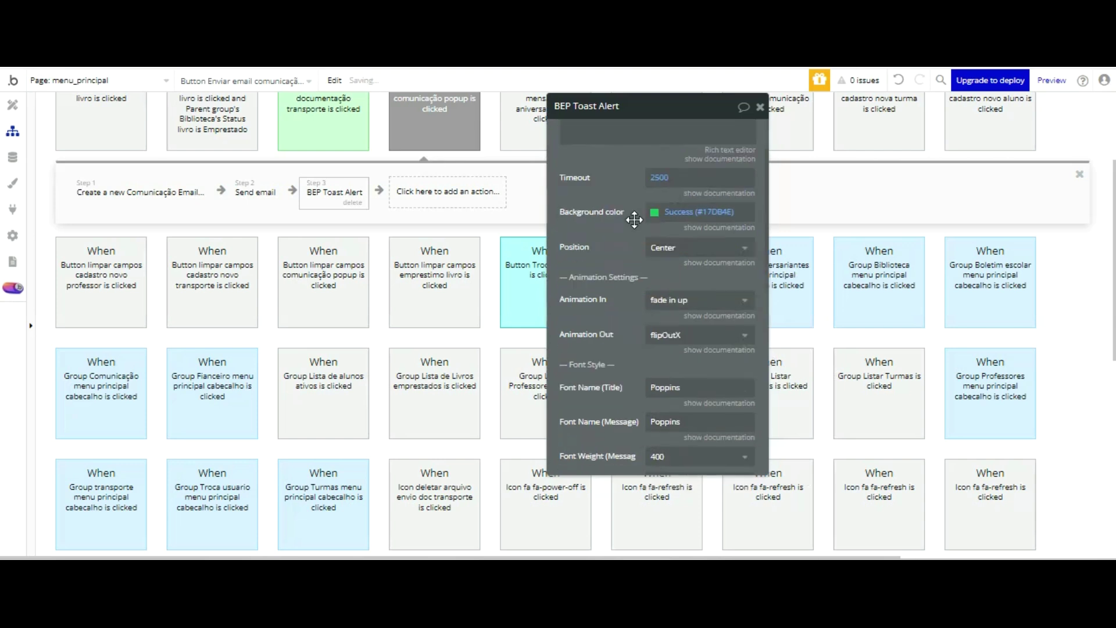
scroll(635, 220, down, 2)
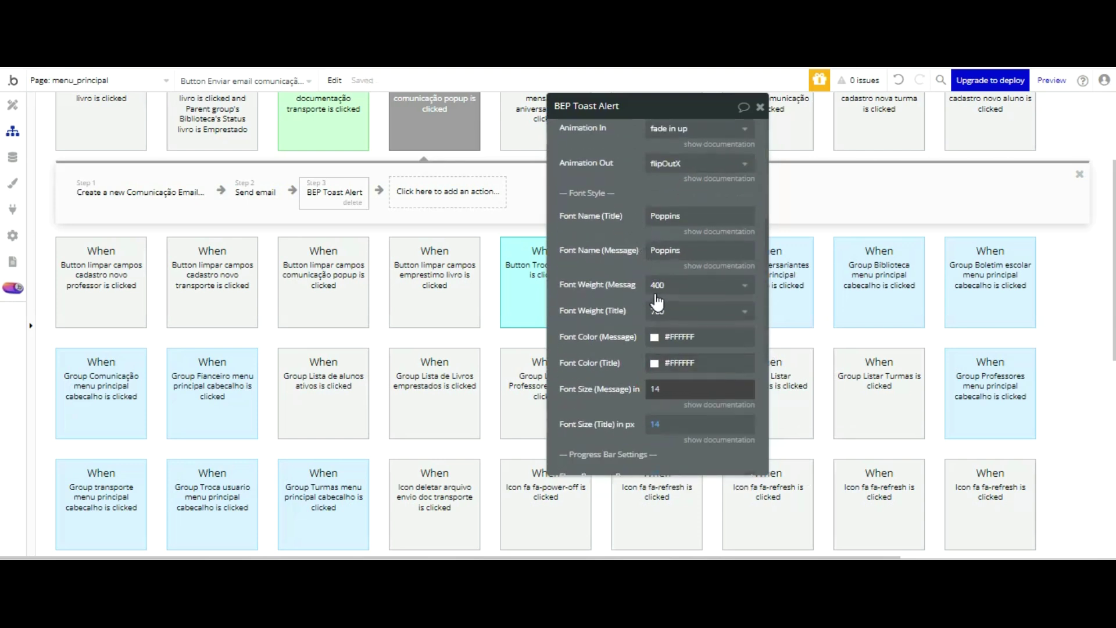
click(675, 389)
text(20)
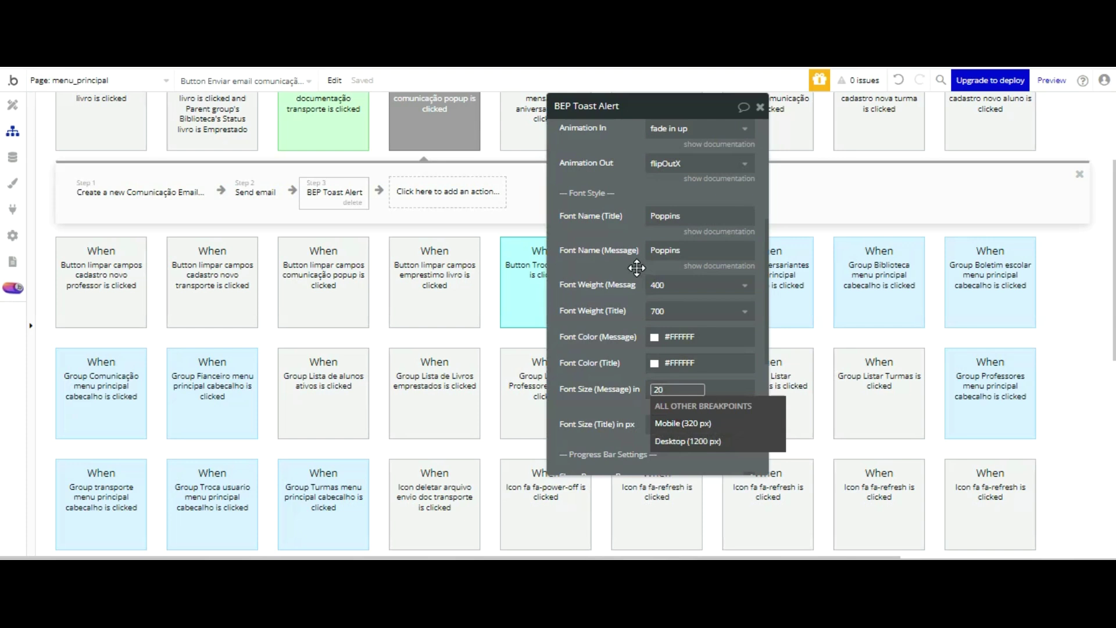
click(637, 365)
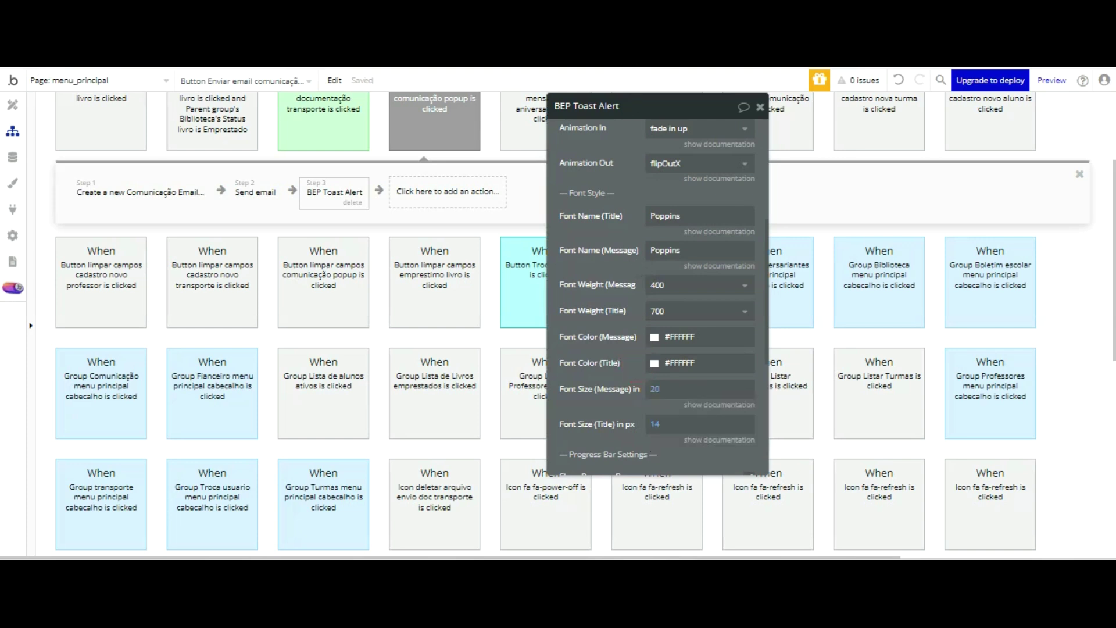
click(760, 107)
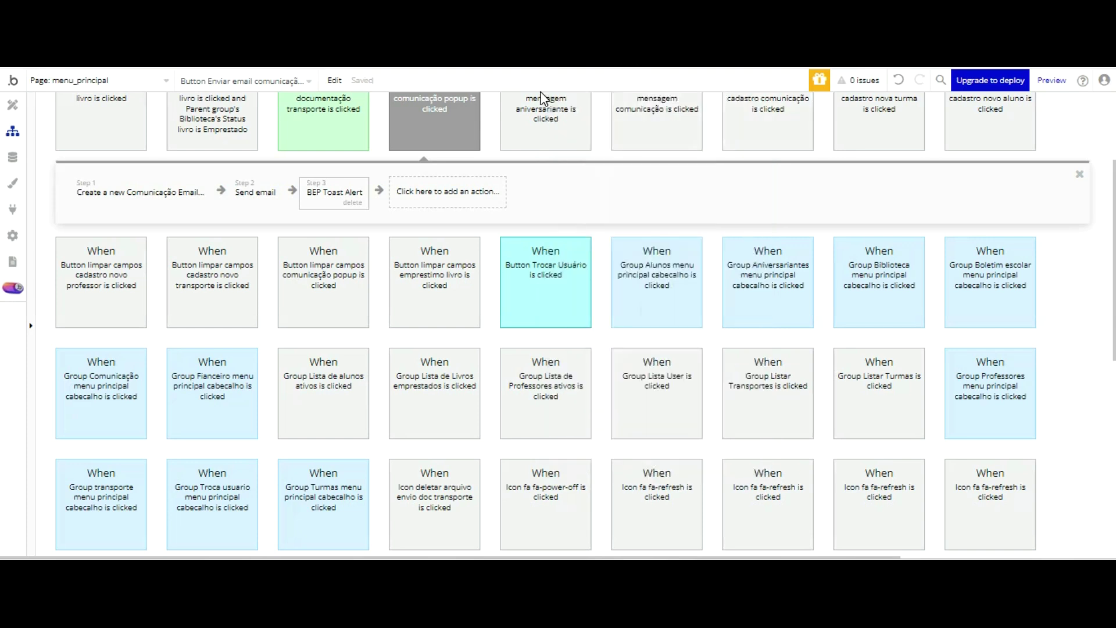
click(429, 192)
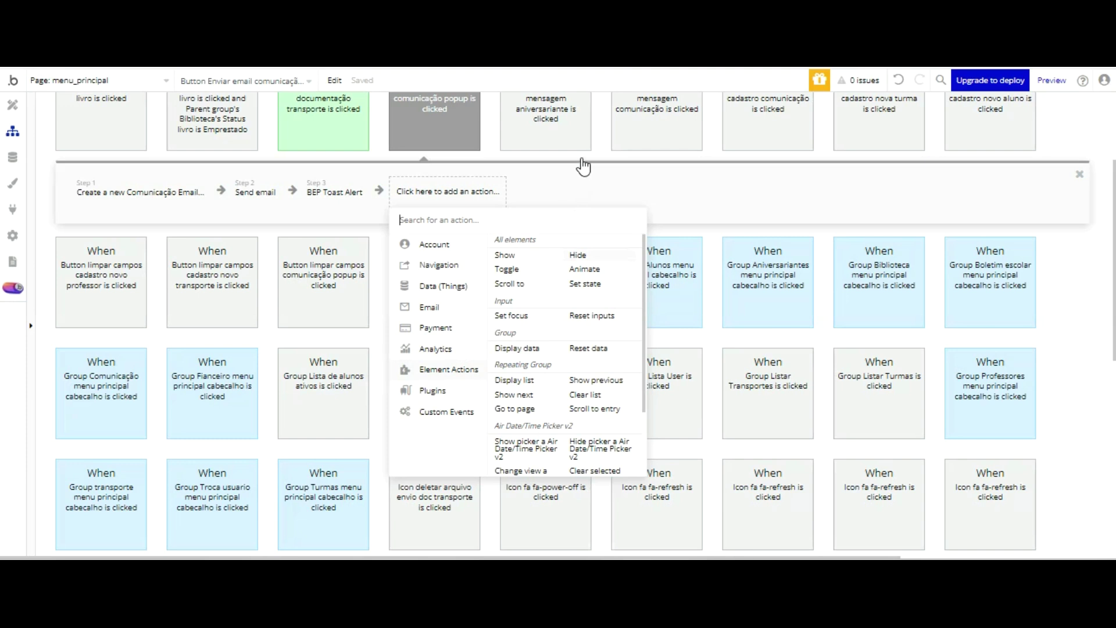
click(578, 254)
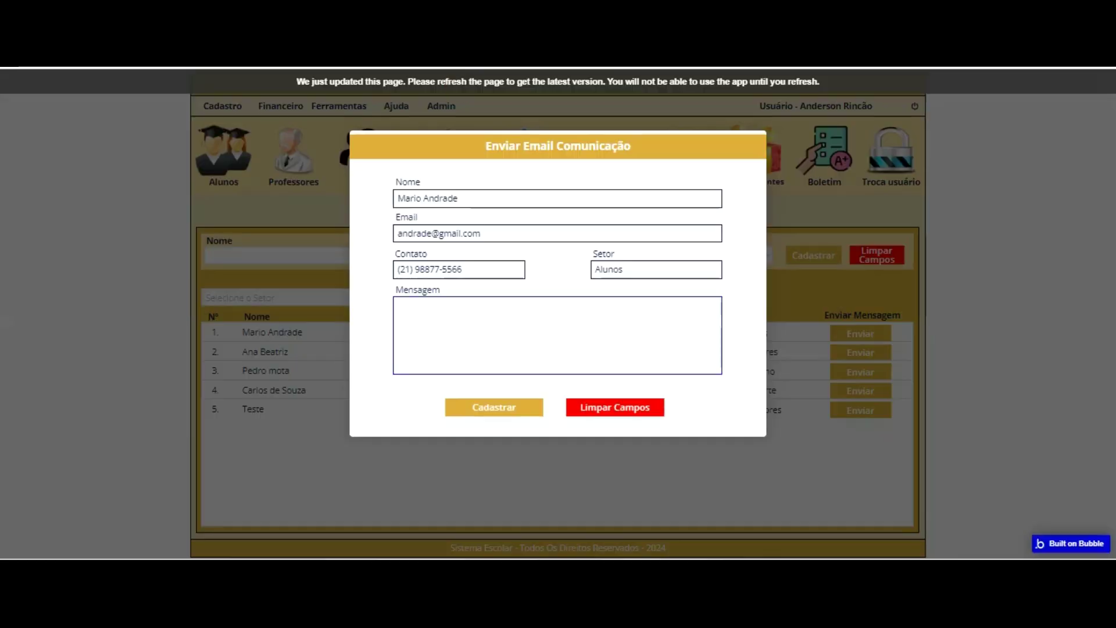
- Reload the live app and fill the Comunicação form with a contact's name, e-mail and phone
key(F5)
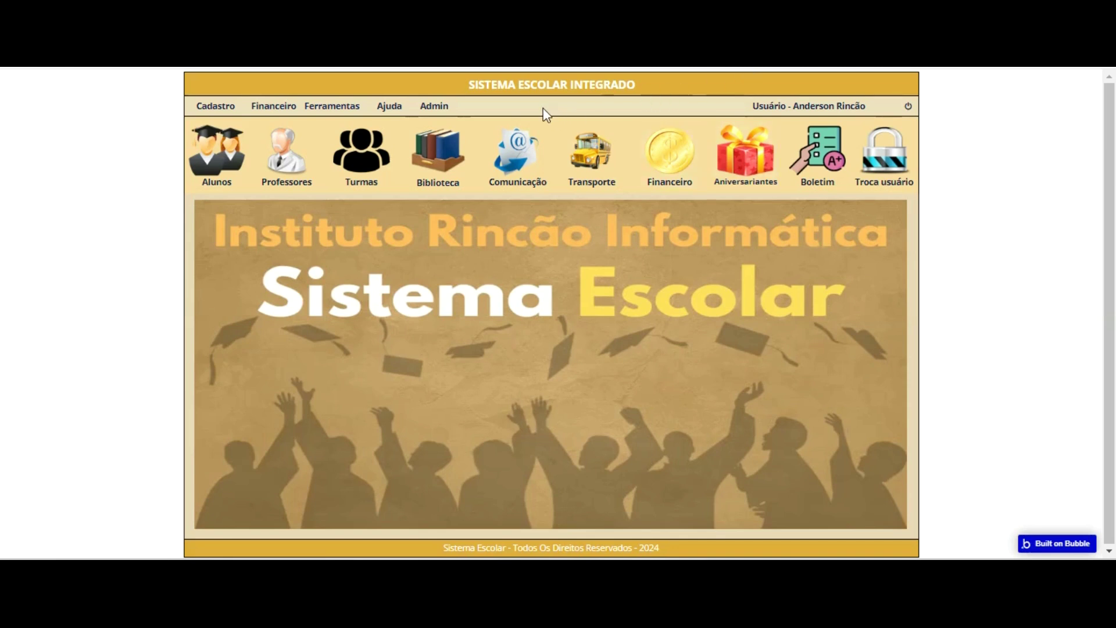
click(517, 160)
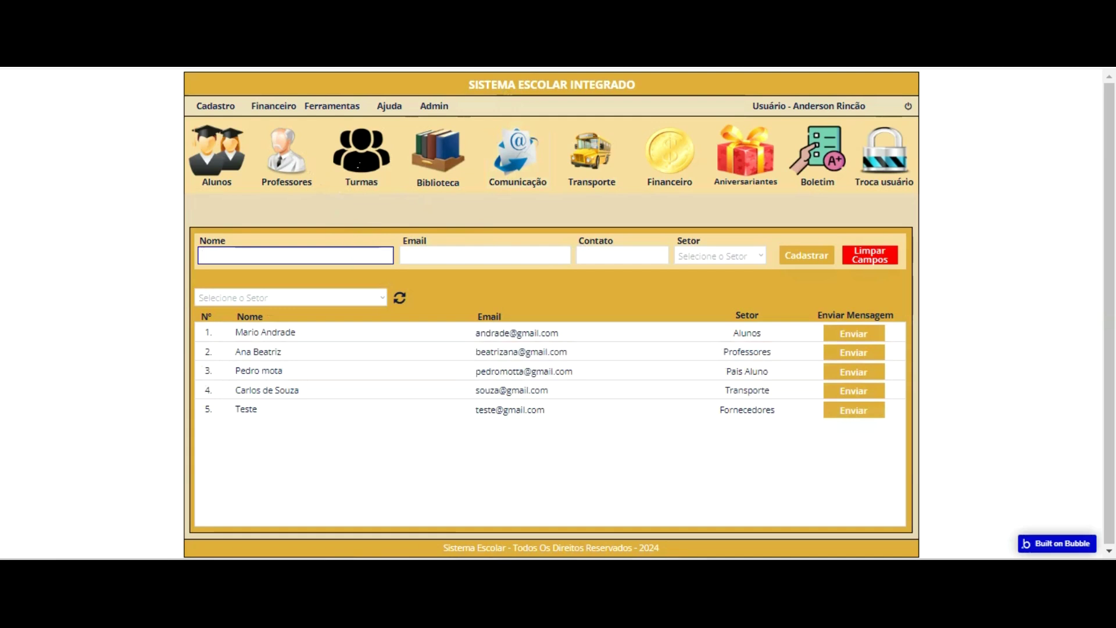
key(Tab)
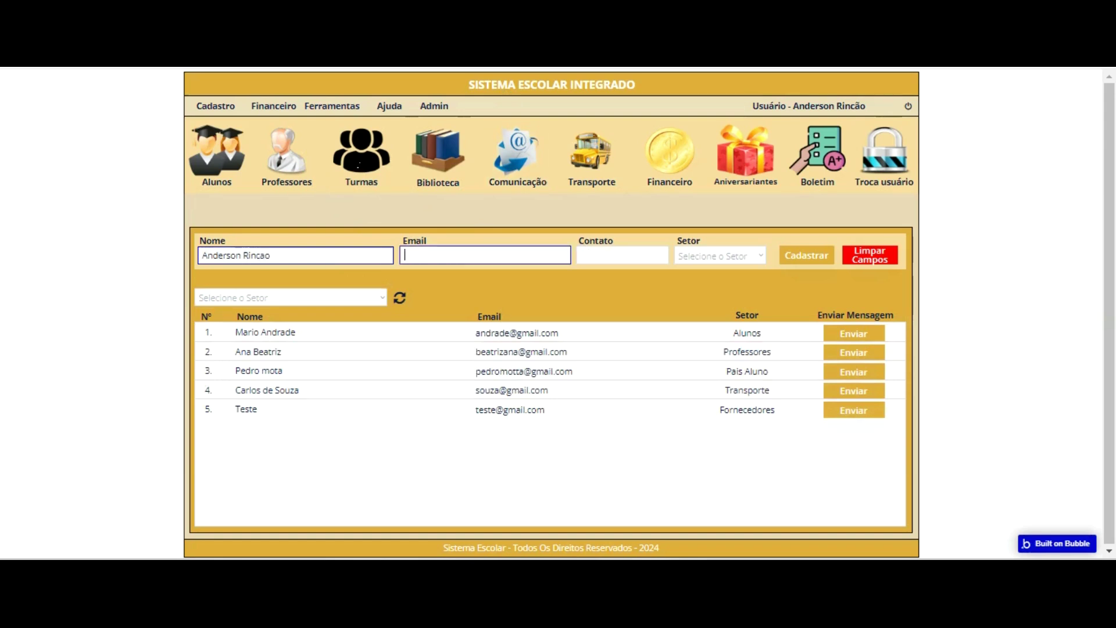
key(Tab)
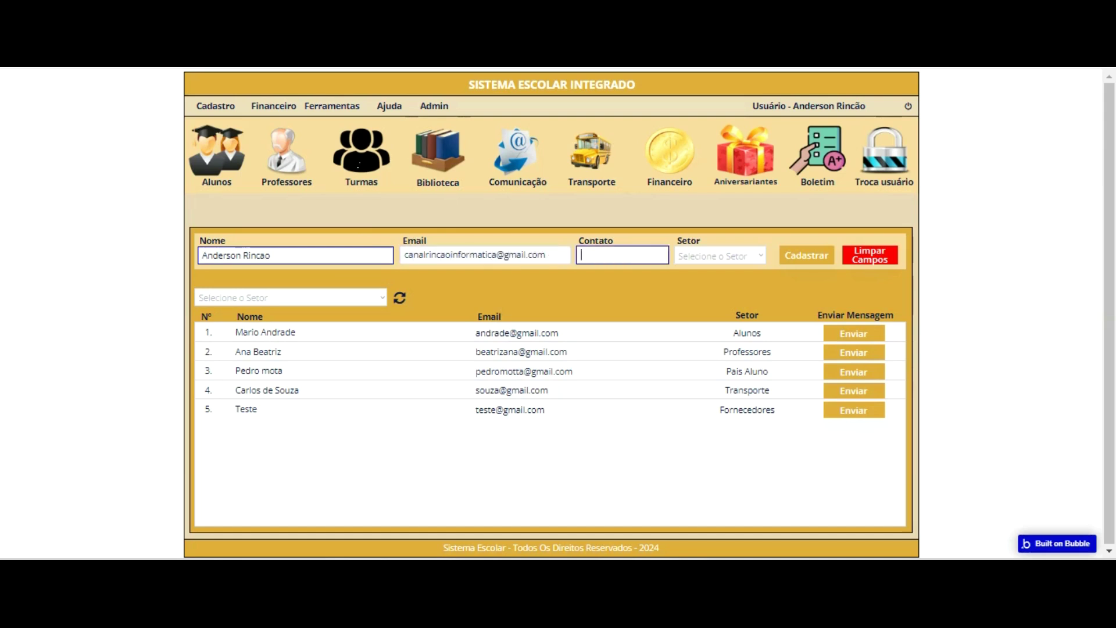
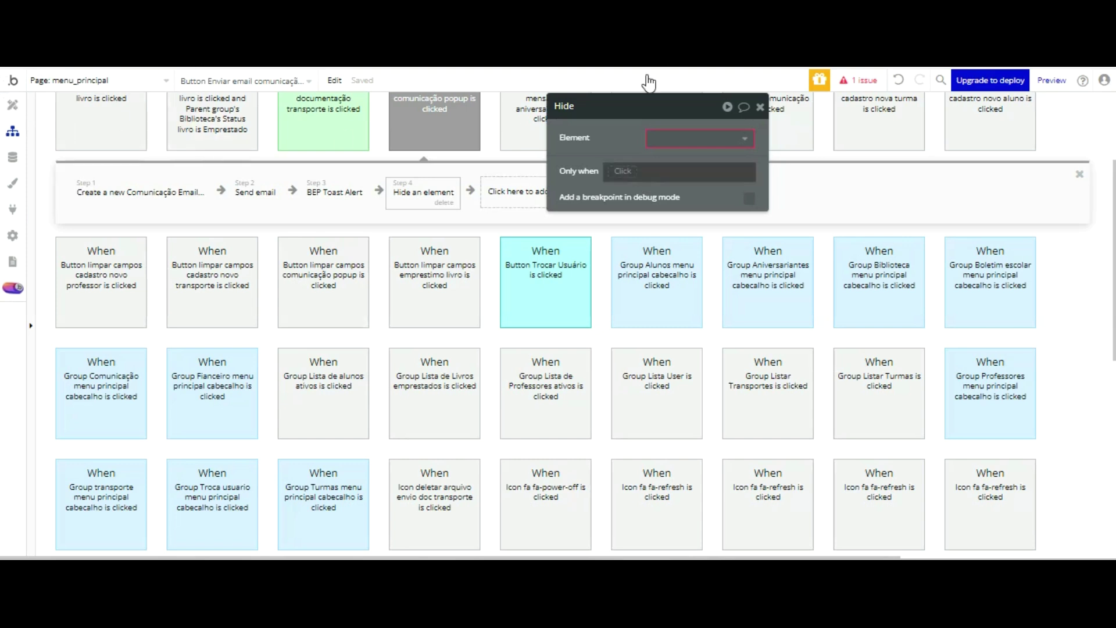
- Make the Hide step hide the Popup Enviar email comunicação
click(680, 137)
key(Down)
key(Down)
key(Down)
key(Down)
key(Down)
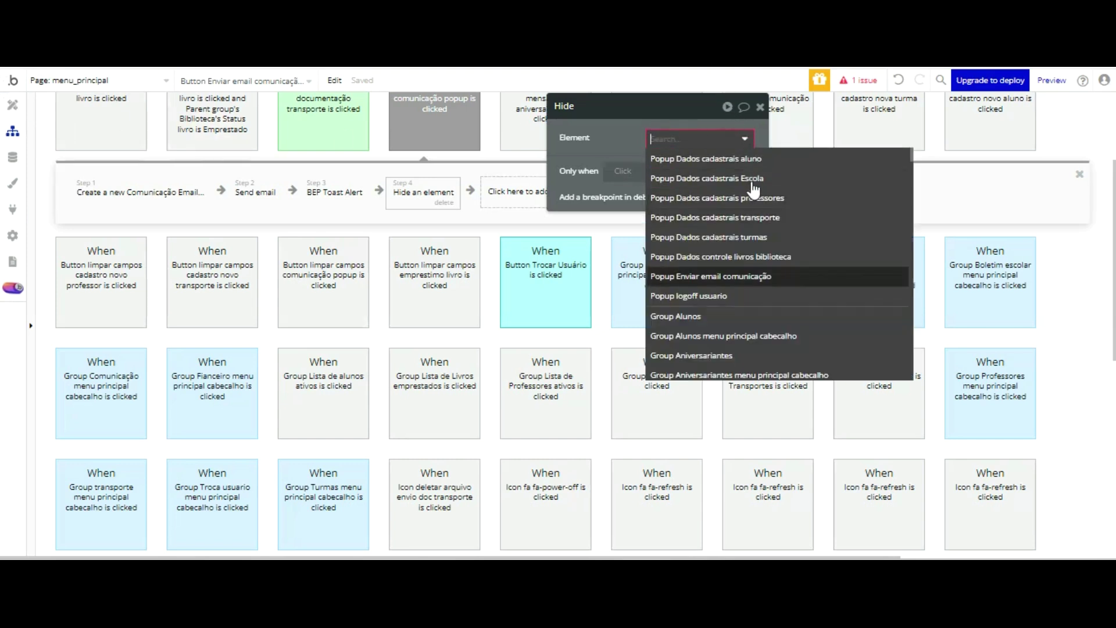
key(Return)
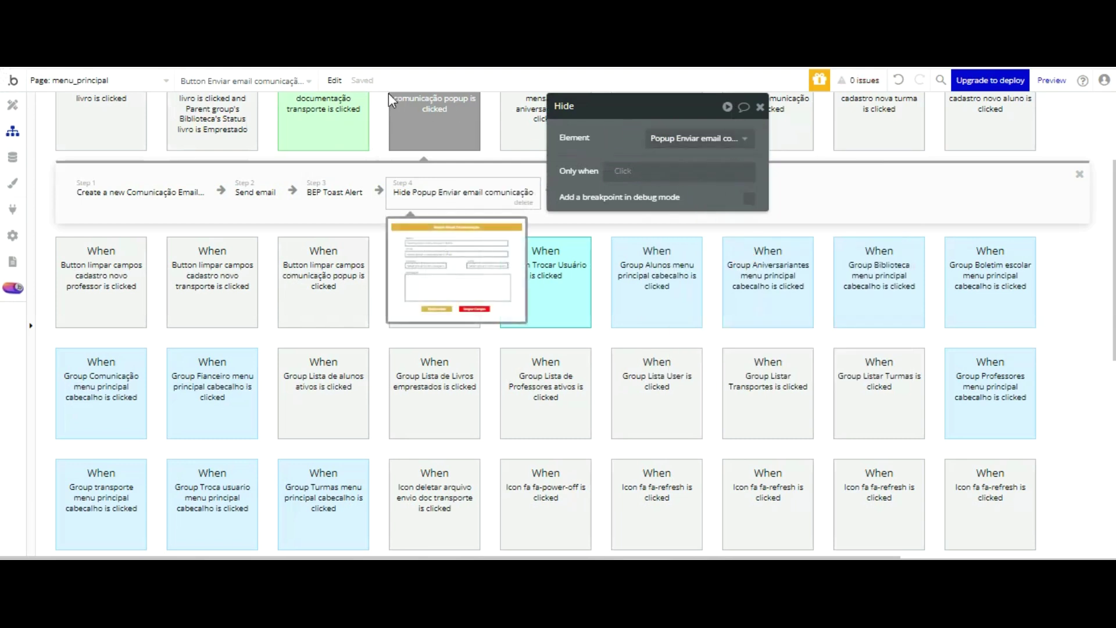
- Inspect the Setor dropdown, Contato input and InputFormatter telefone settings in the Design view
click(13, 106)
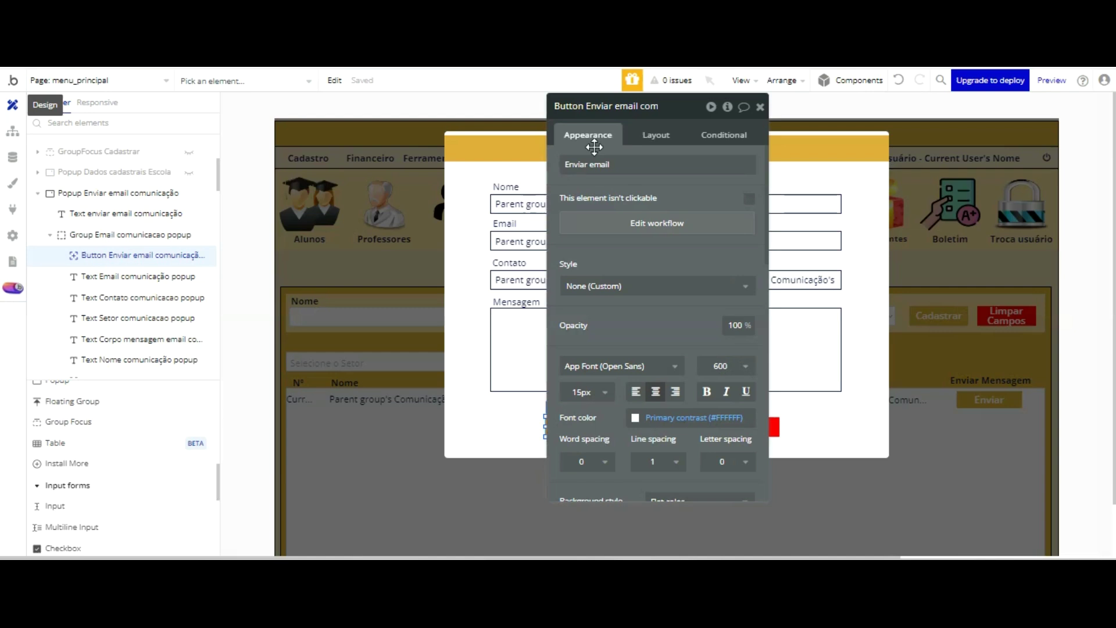
drag(744, 147, 415, 136)
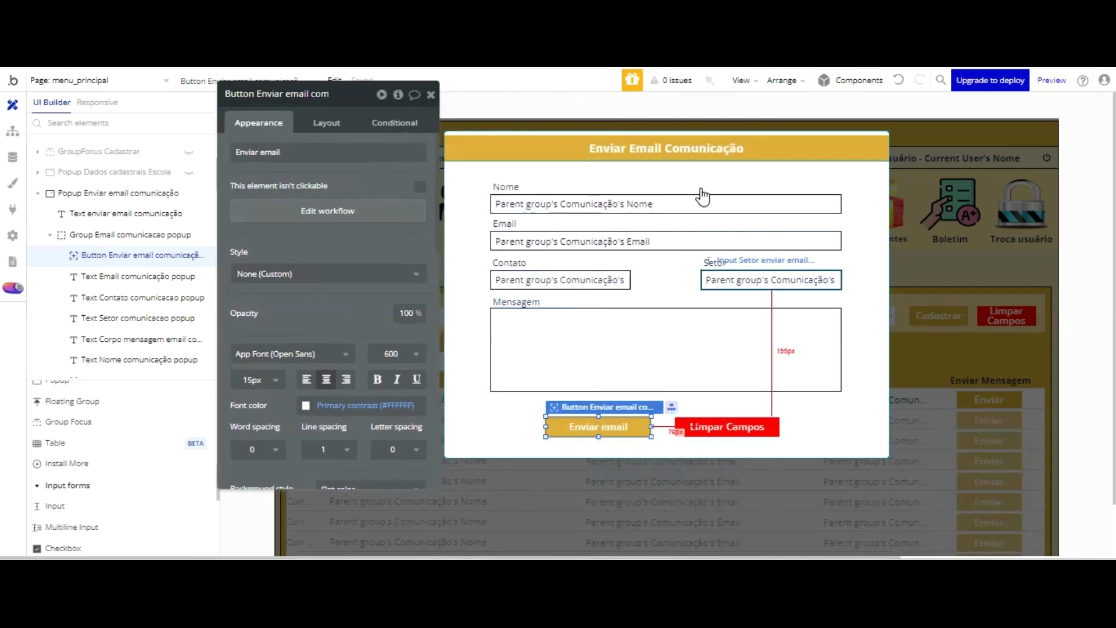
click(904, 249)
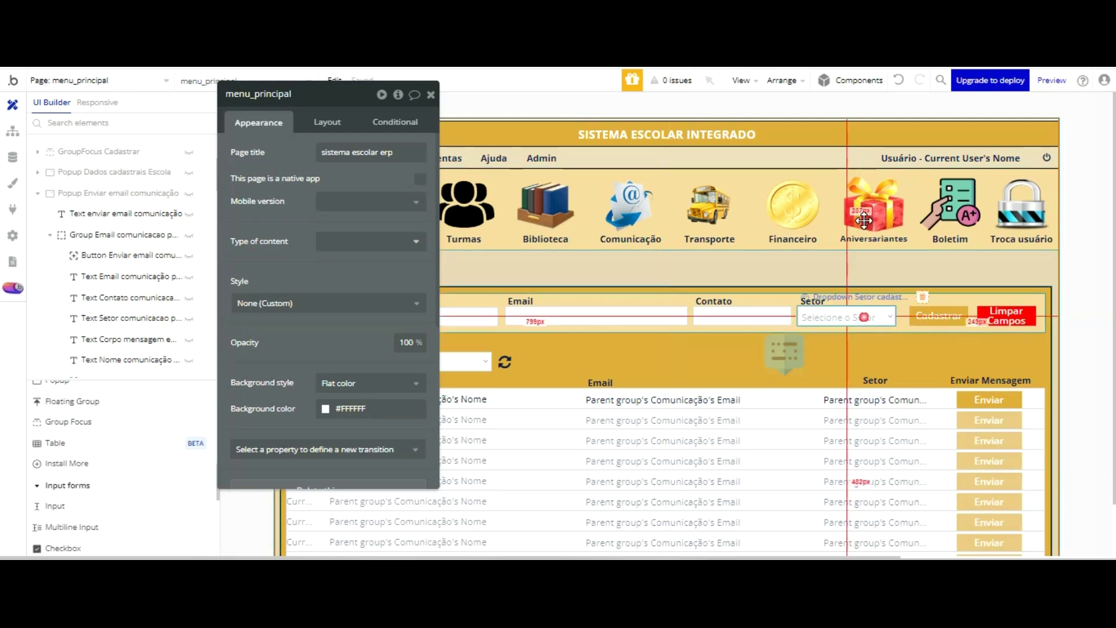
click(844, 317)
click(784, 352)
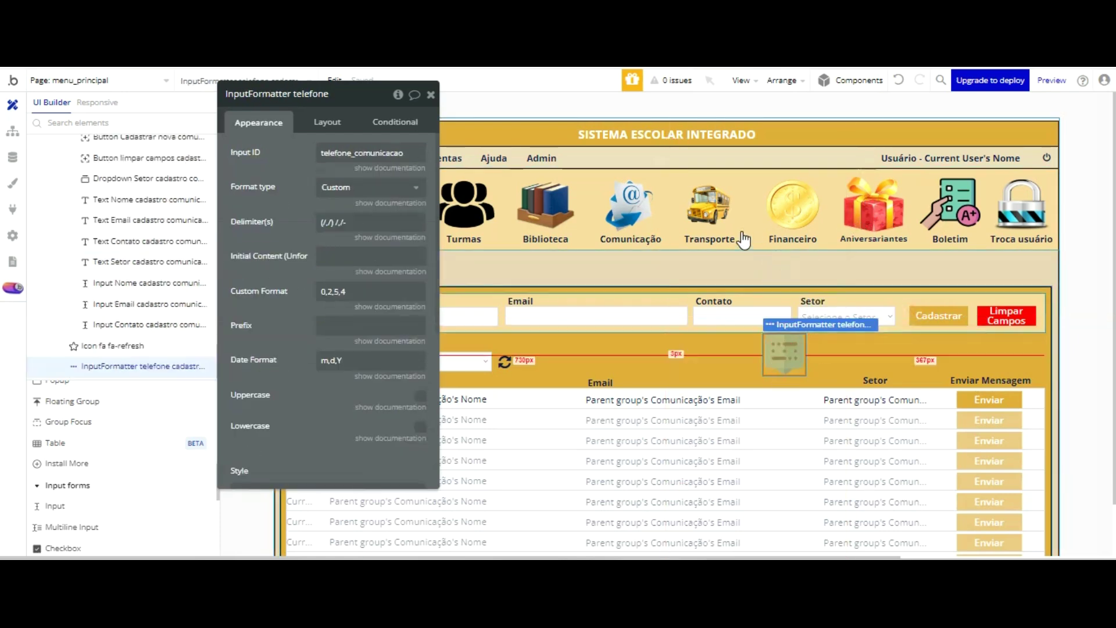
click(731, 317)
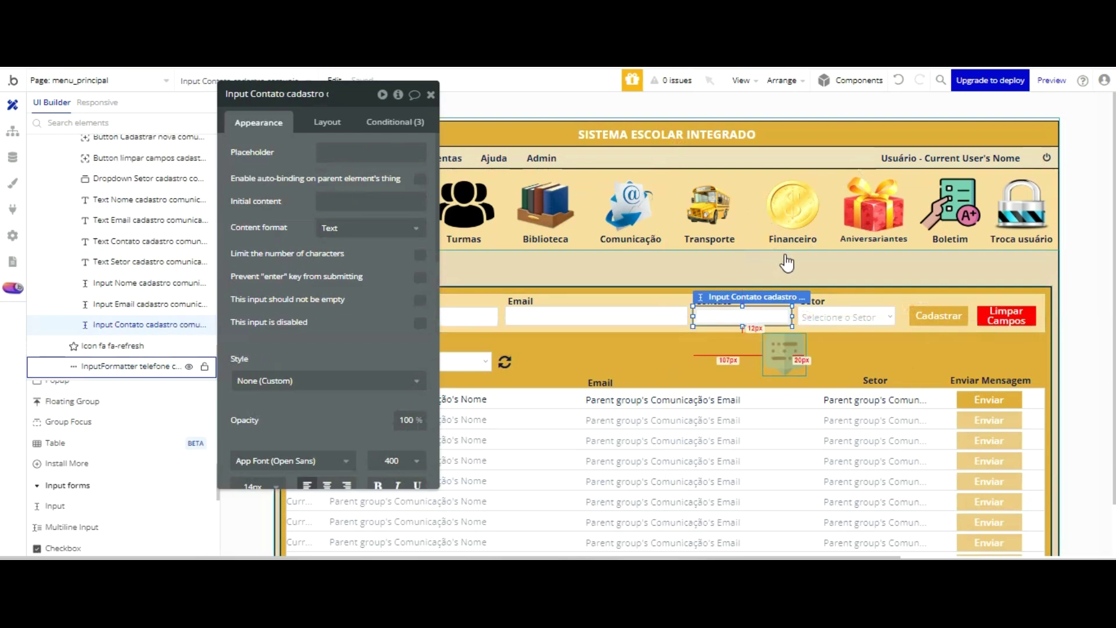
click(143, 365)
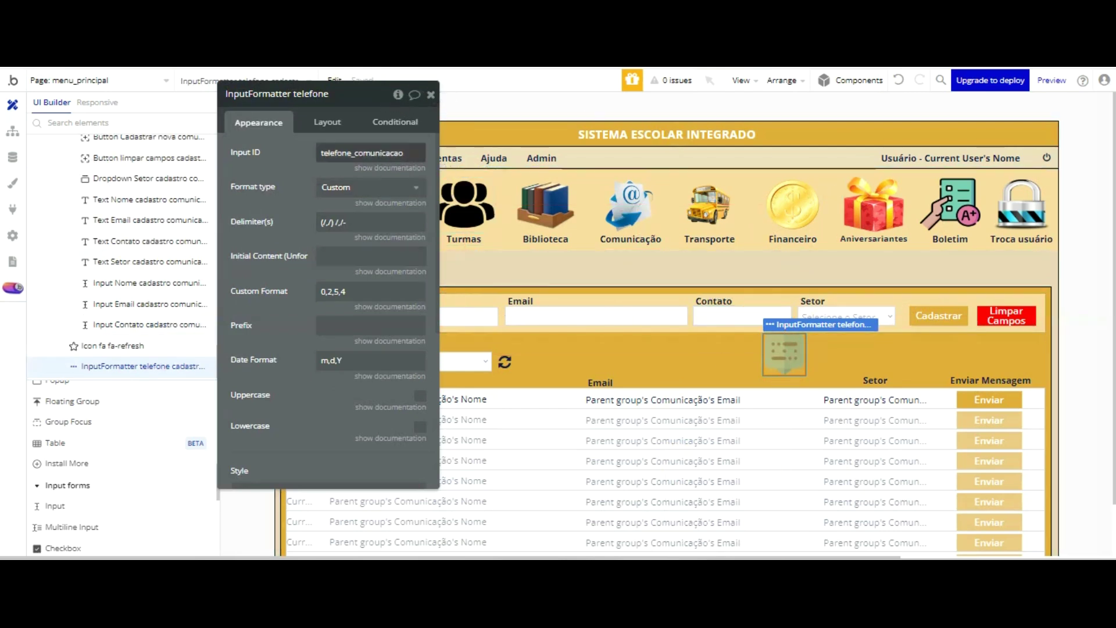
scroll(296, 301, down, 5)
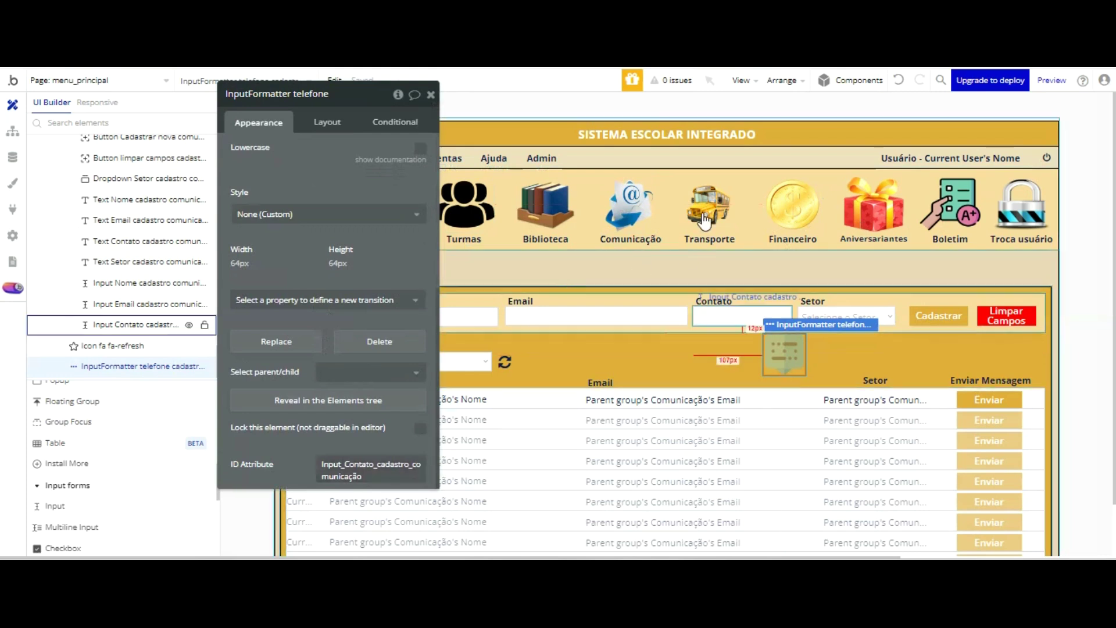
click(703, 314)
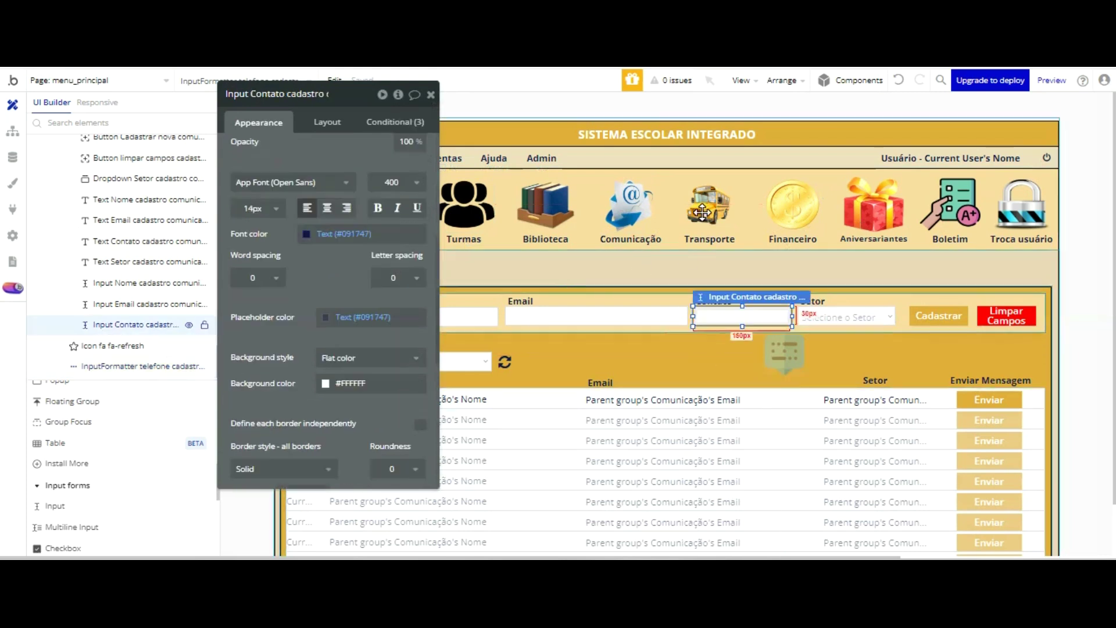
scroll(349, 323, down, 10)
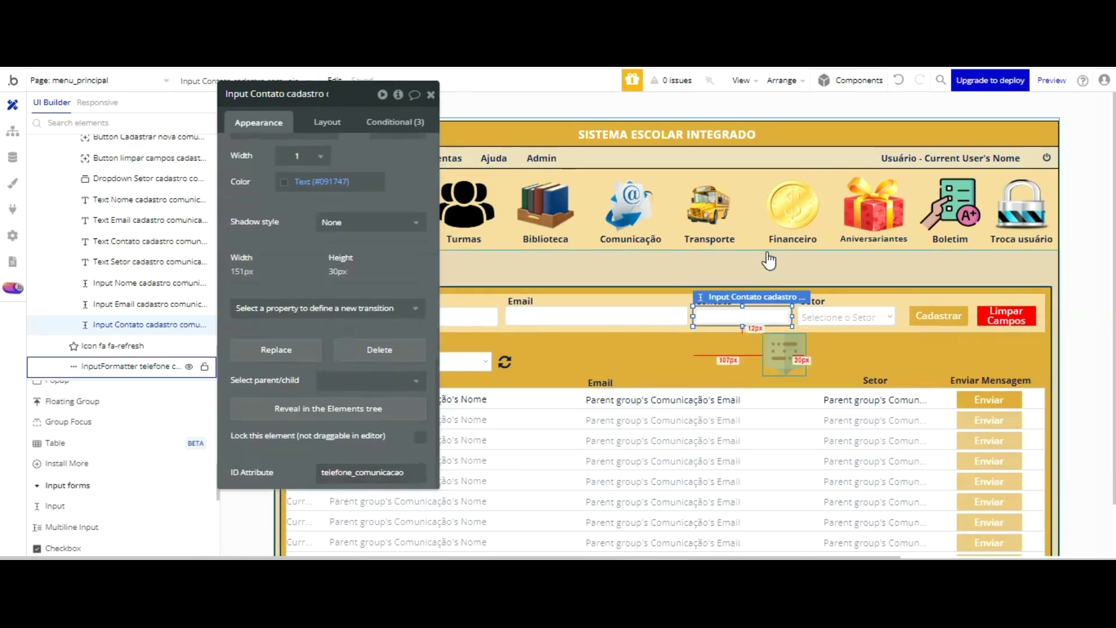
click(431, 94)
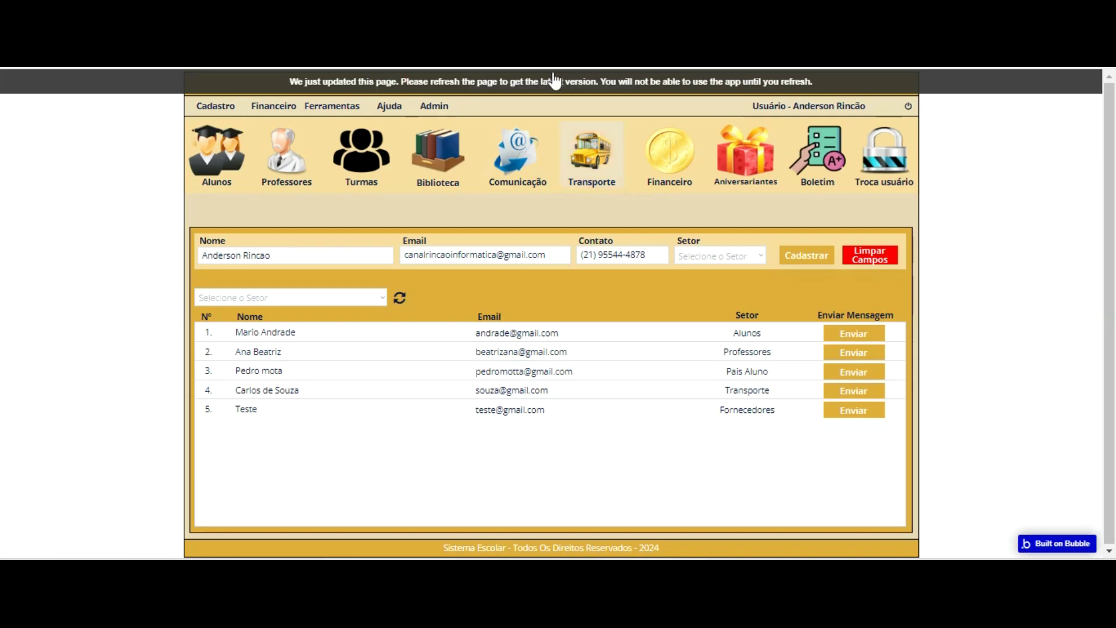
- Reload the school app to its latest version and go to the Comunicação page
click(555, 81)
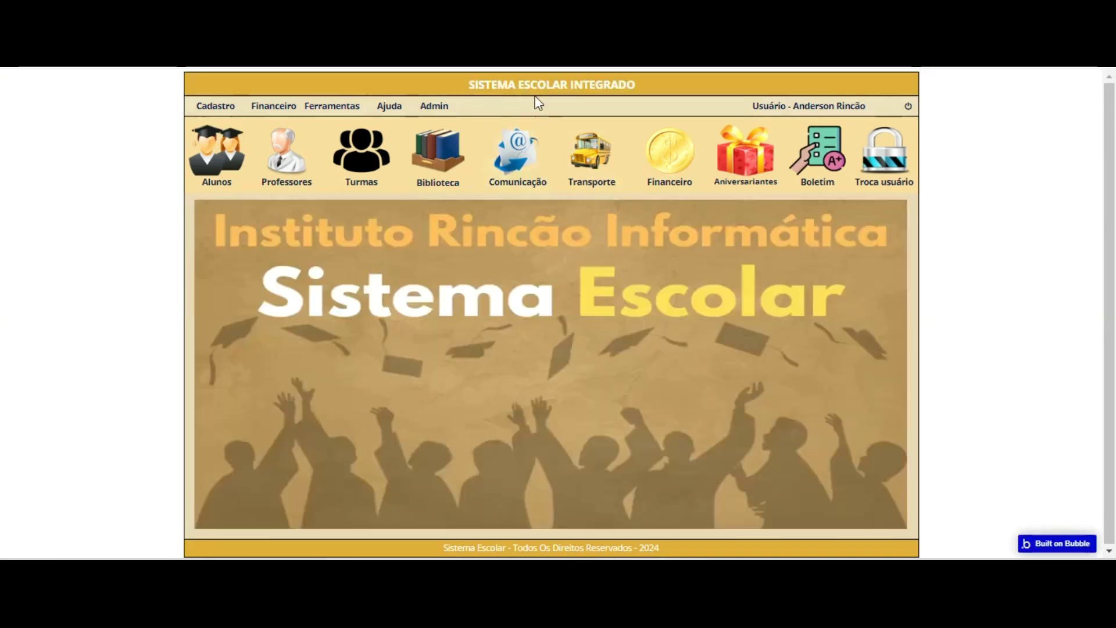
click(513, 188)
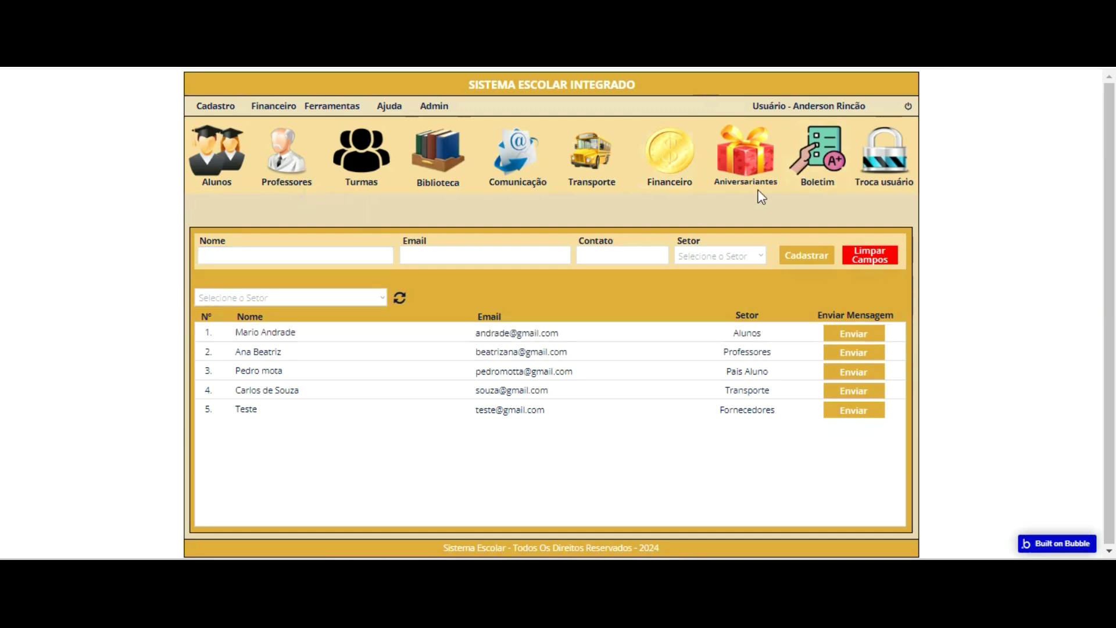
- Enter the new contact's name, e-mail address and phone number in the Comunicação form
click(338, 256)
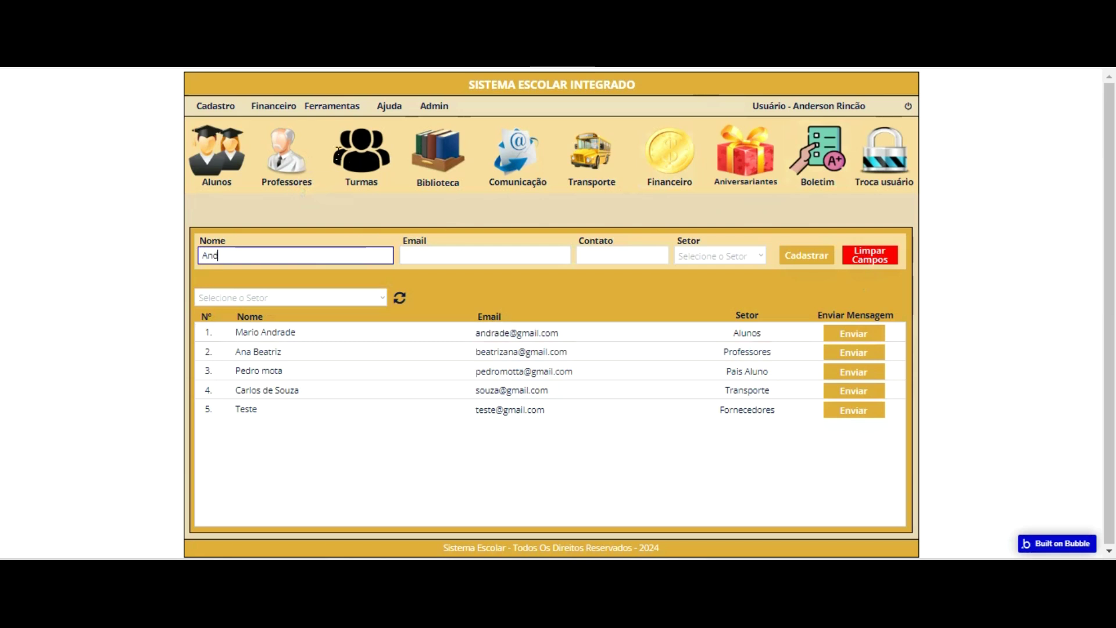
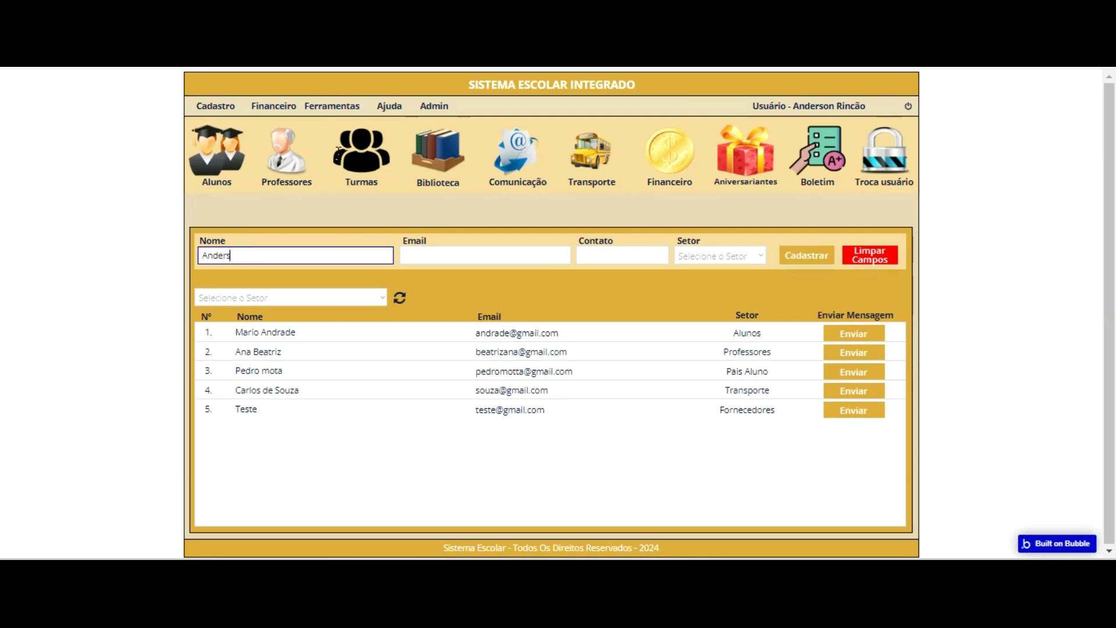
key(Tab)
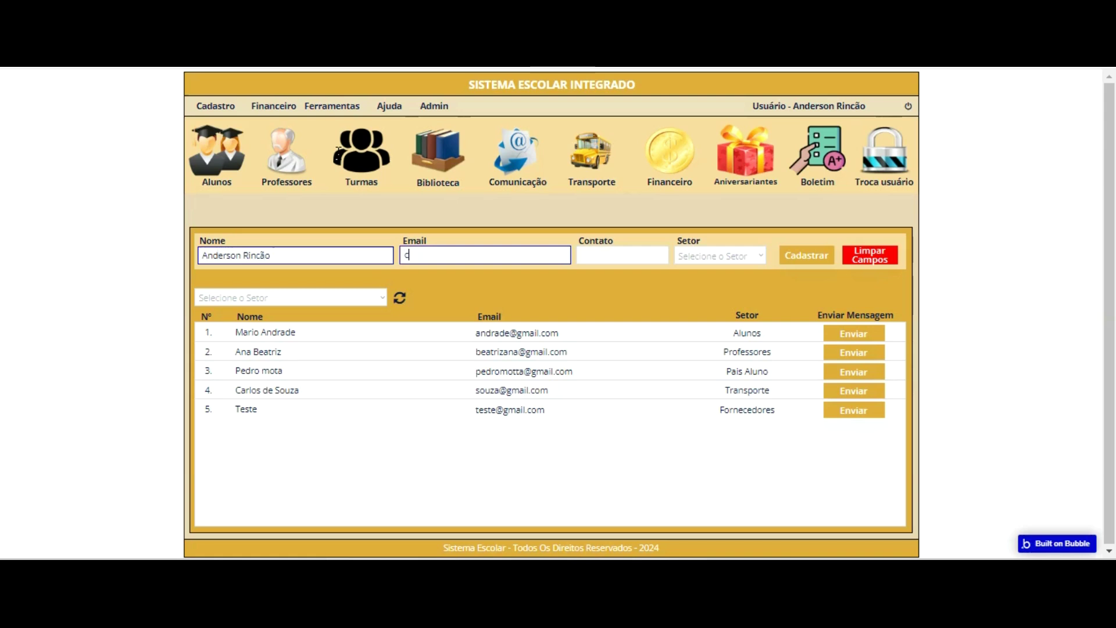
key(Tab)
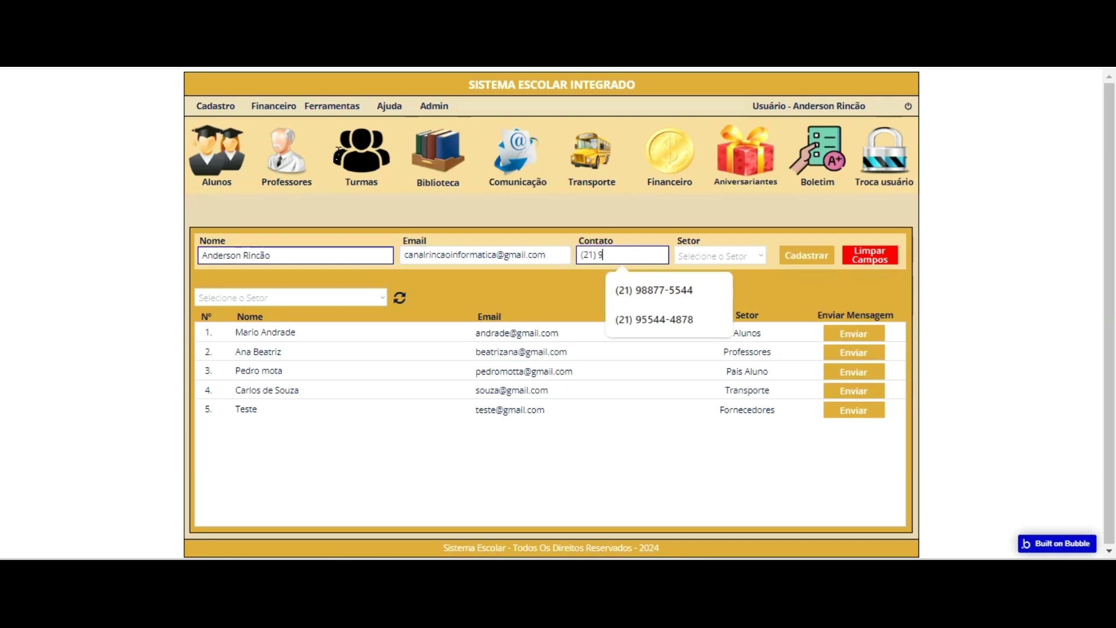
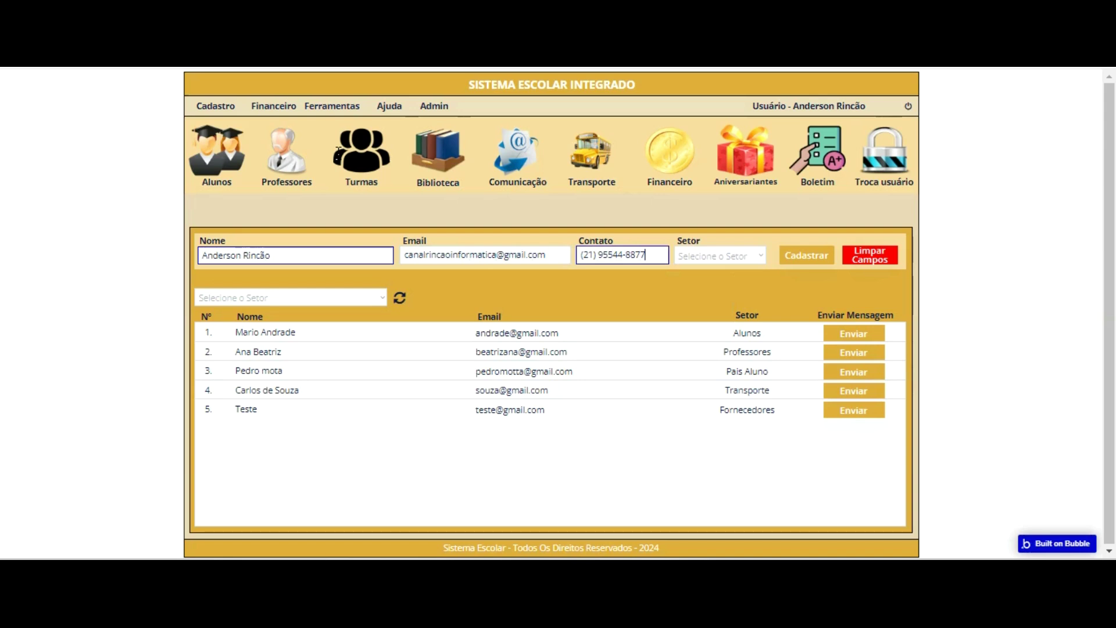
- Choose the Financeiro sector and register the contact
click(706, 251)
key(Down)
key(Down)
key(Down)
key(Down)
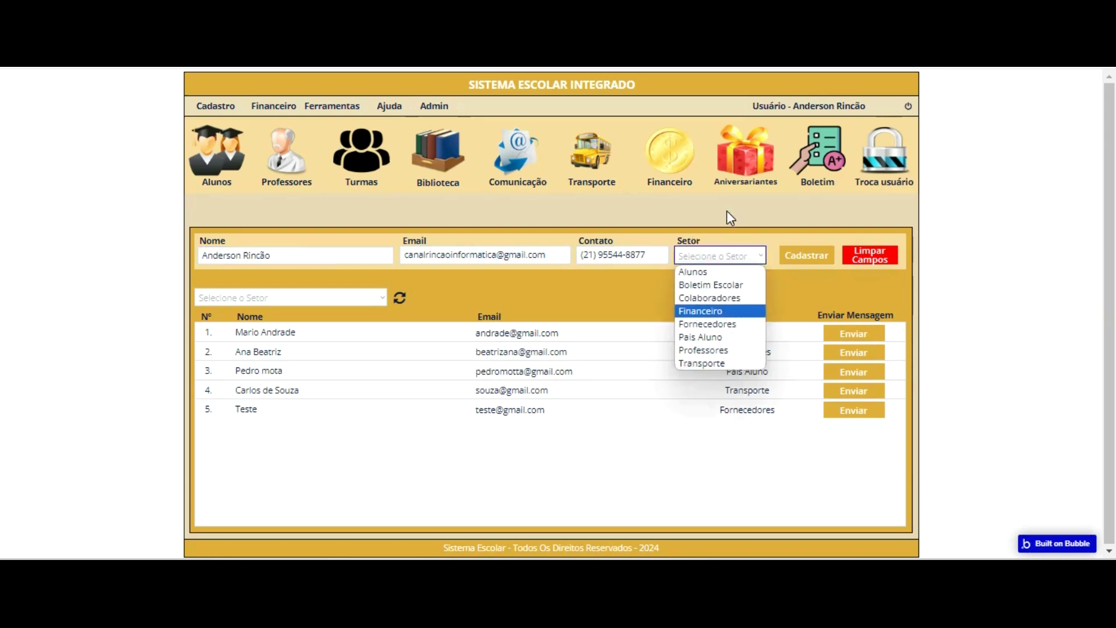
key(Return)
click(808, 255)
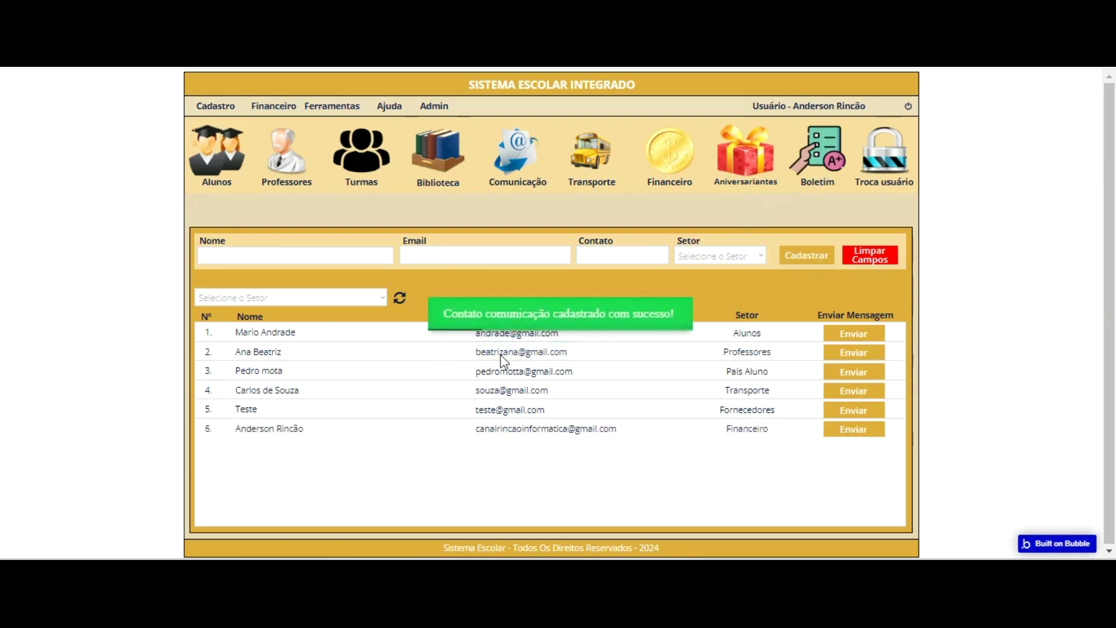
- Email row 6's contact the message 'Teste de função do setor de comunicação', then go to Gmail
click(844, 342)
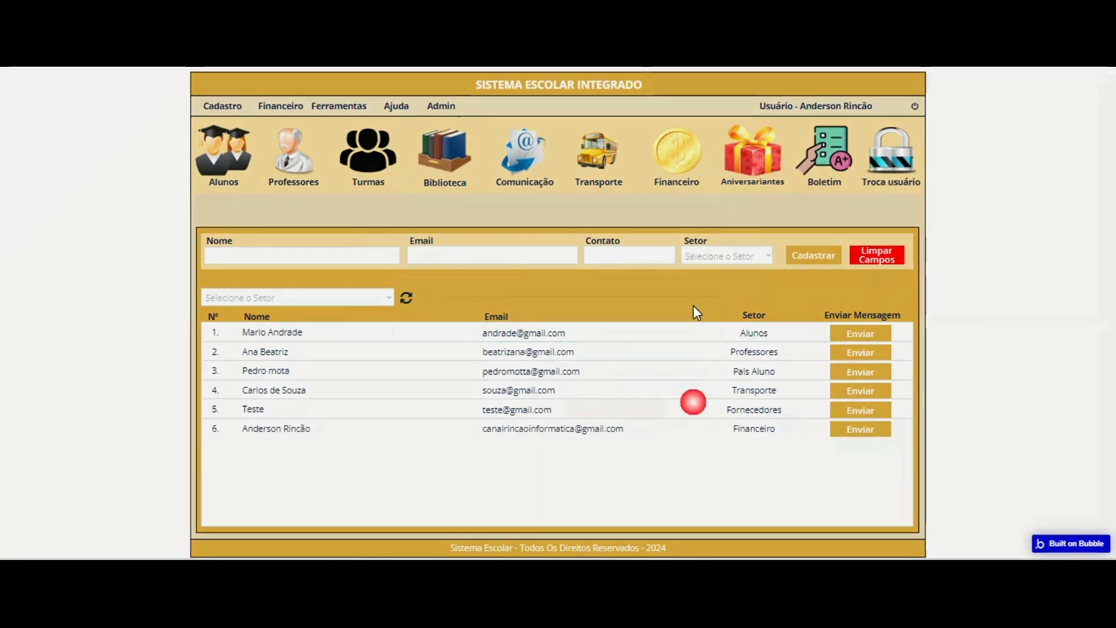
text(Teste)
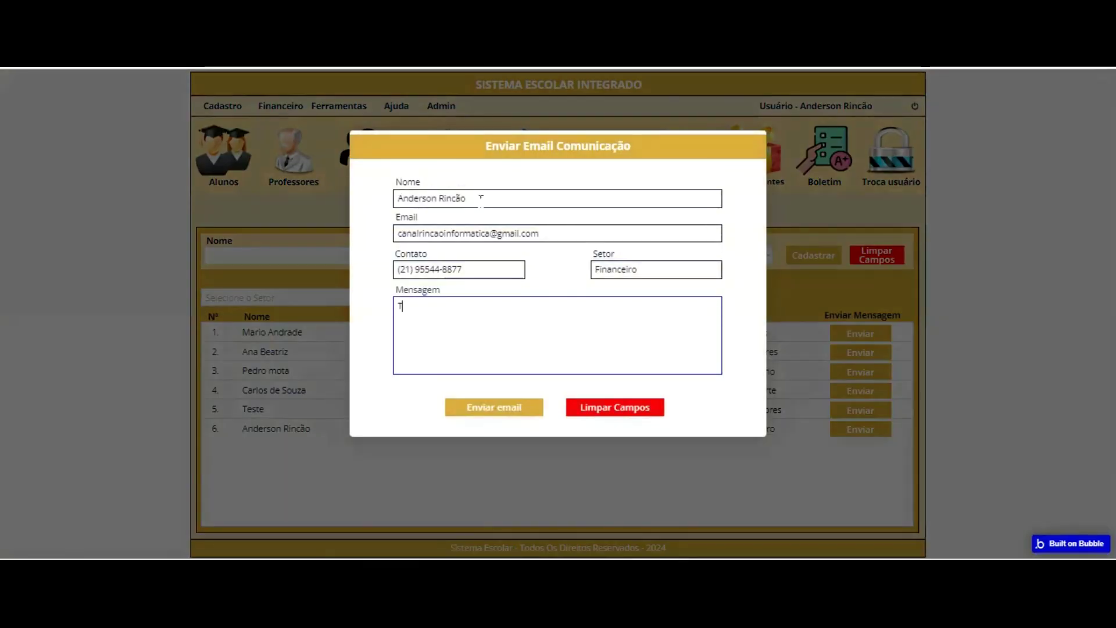
key(BackSpace)
key(BackSpace)
key(BackSpace)
text(tste de)
key(BackSpace)
key(BackSpace)
key(BackSpace)
key(BackSpace)
key(BackSpace)
key(BackSpace)
key(BackSpace)
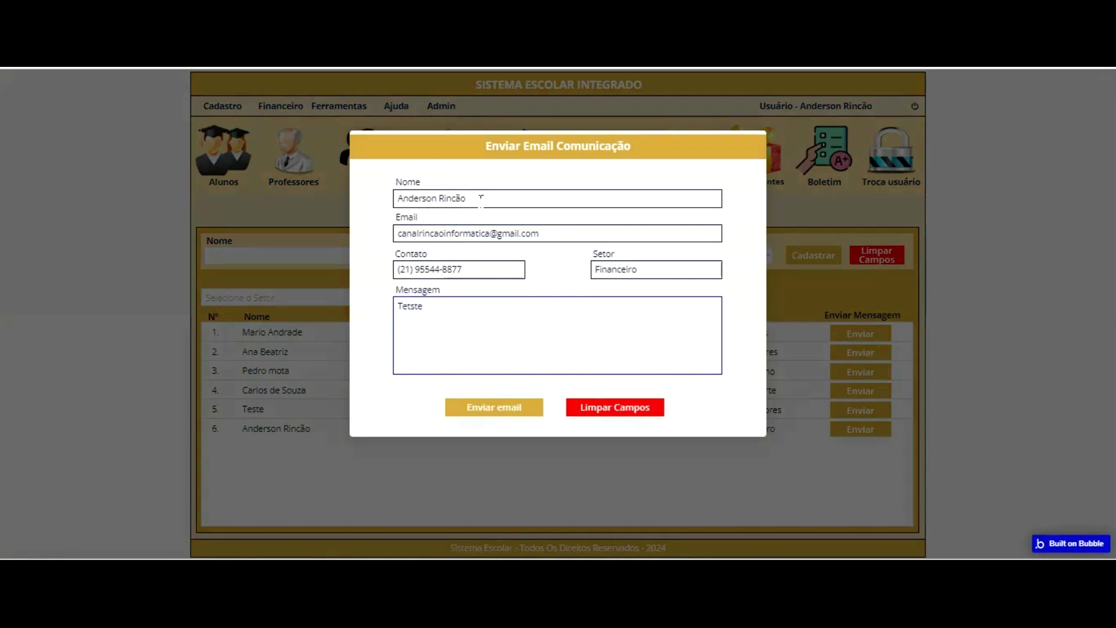
text(ste)
text( de função)
text( da)
text(o )
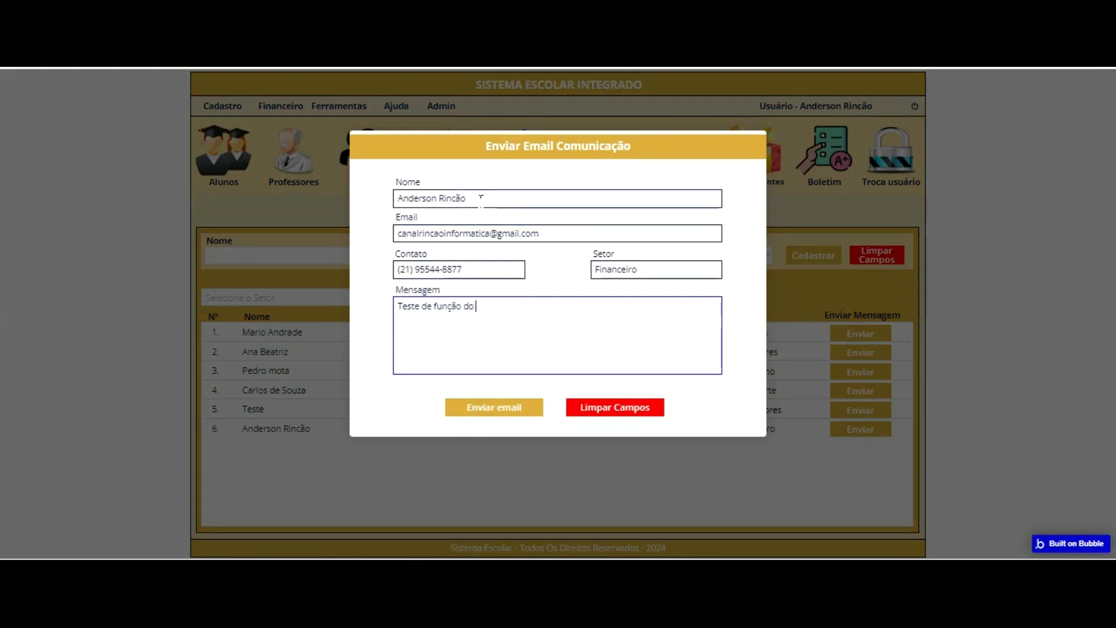
text(setor de comunicação)
click(499, 407)
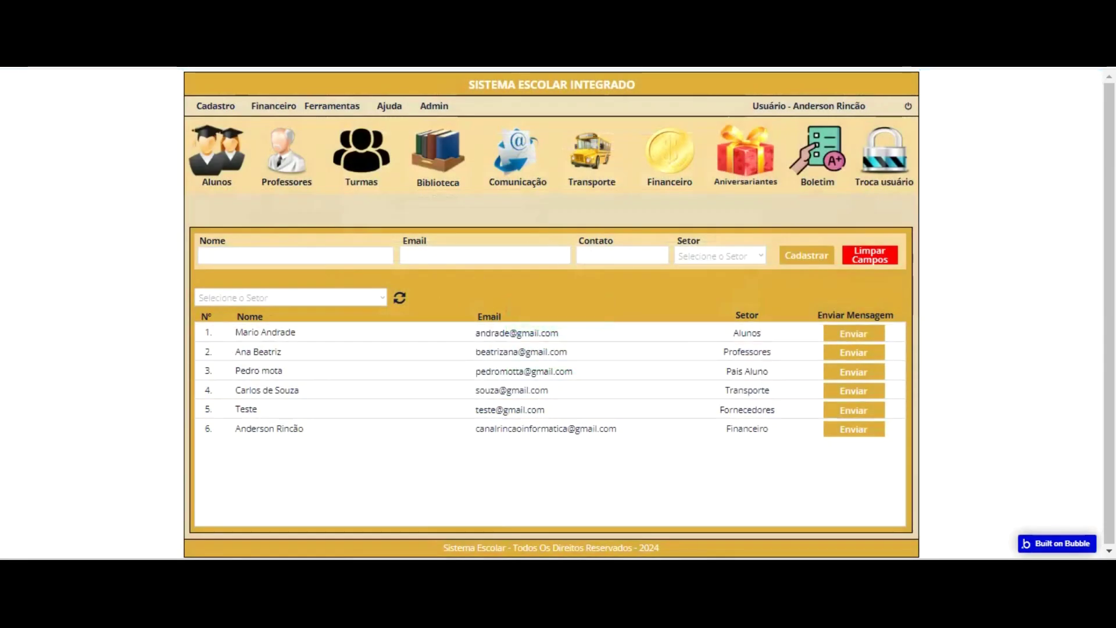
key(ctrl+Tab)
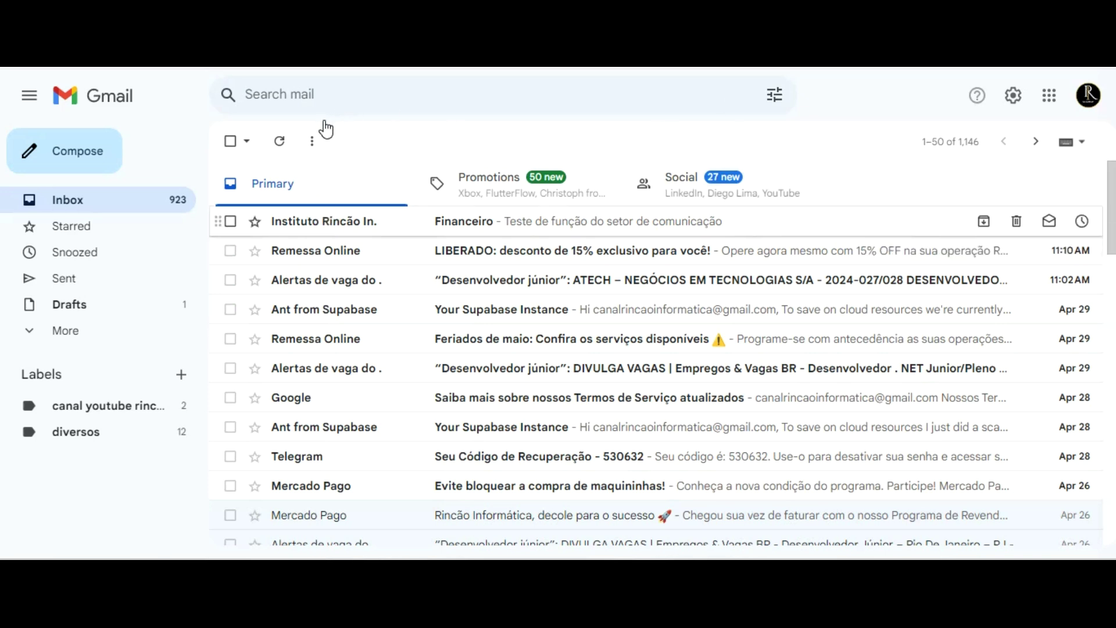
- Open the received Financeiro email in Gmail, then return to the school app
key(Return)
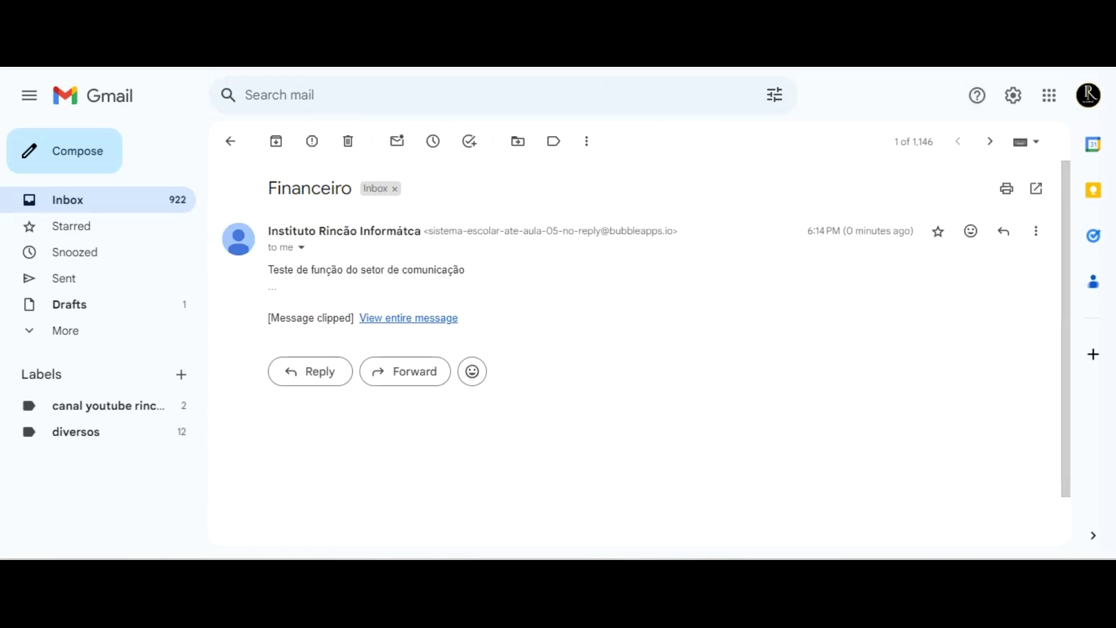
click(378, 12)
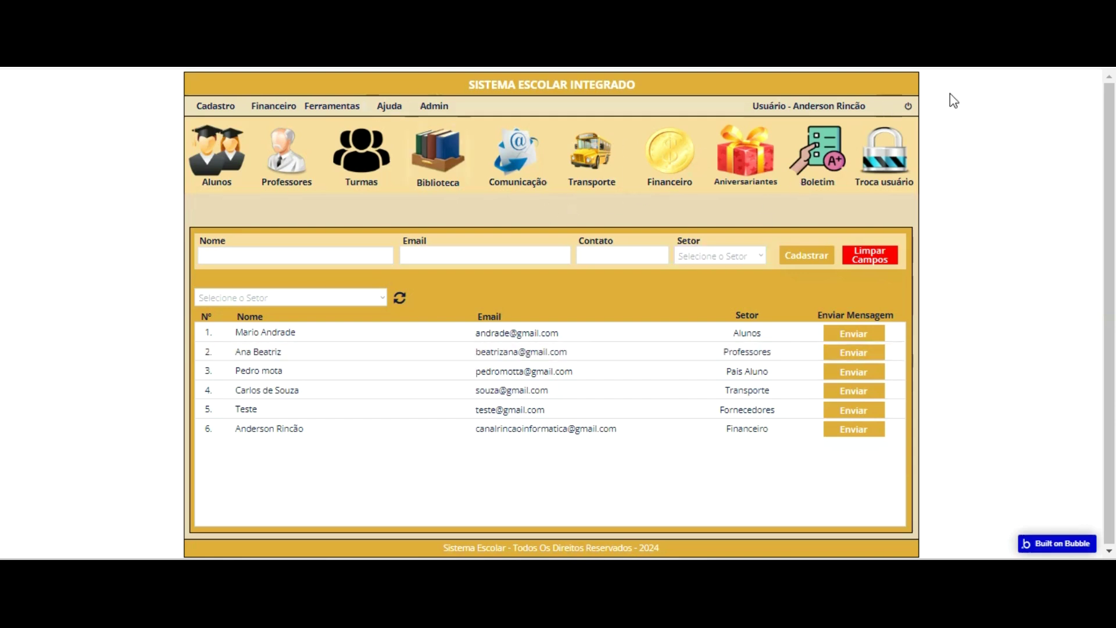